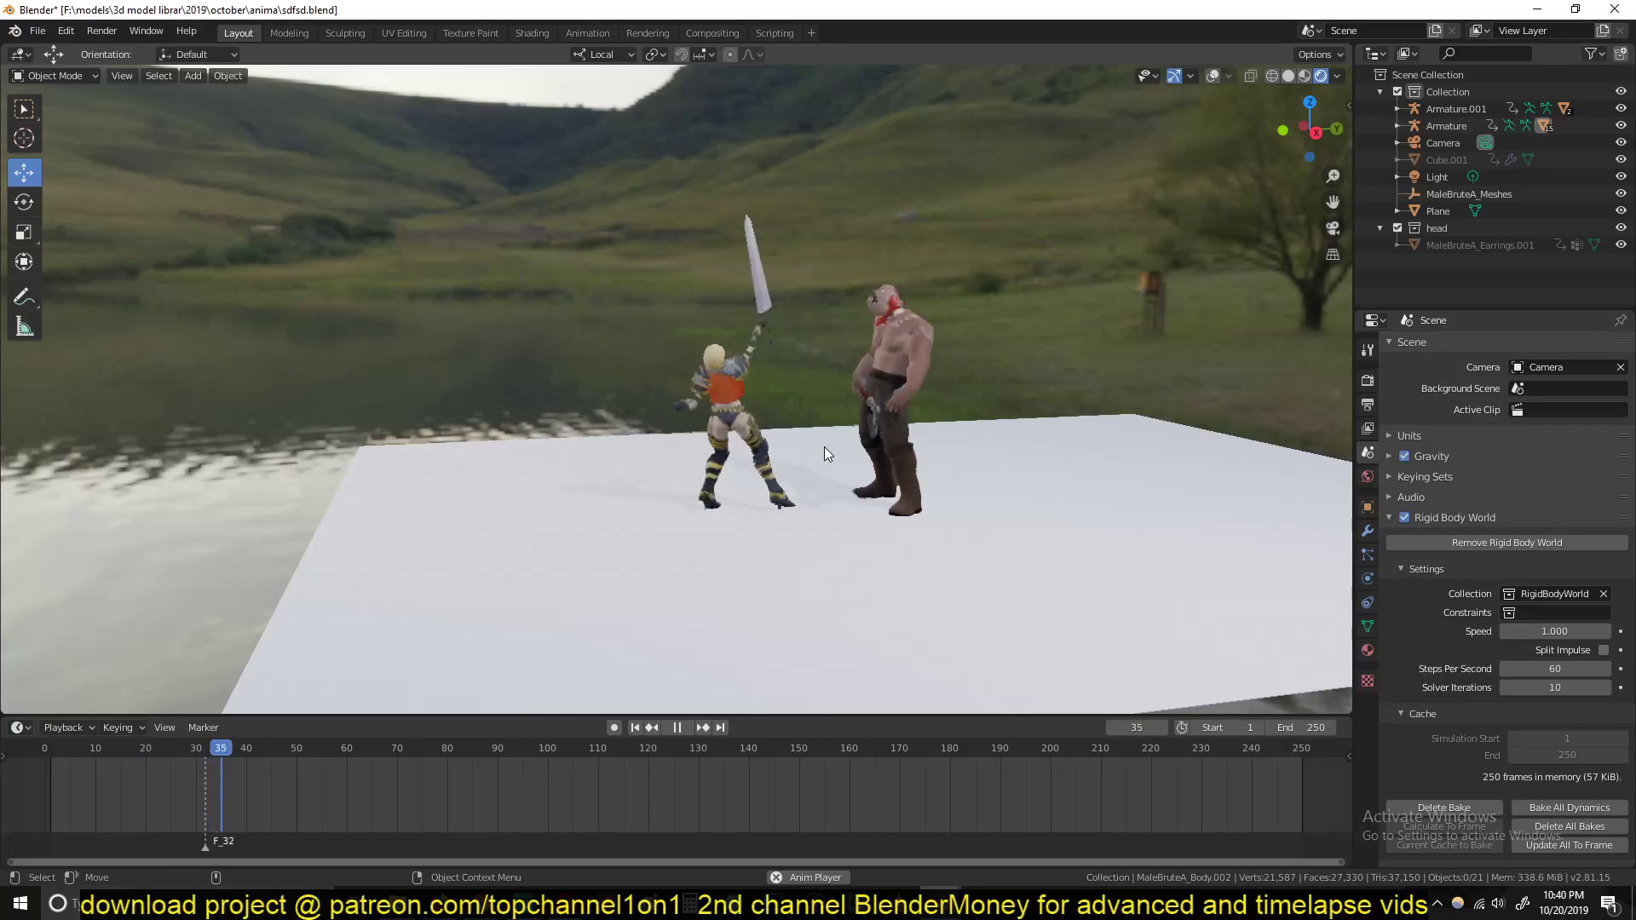
Review the finished fight animation up to frame 104, watching the sword strike and blood spray from several angles
middle_drag(825, 446, 682, 484)
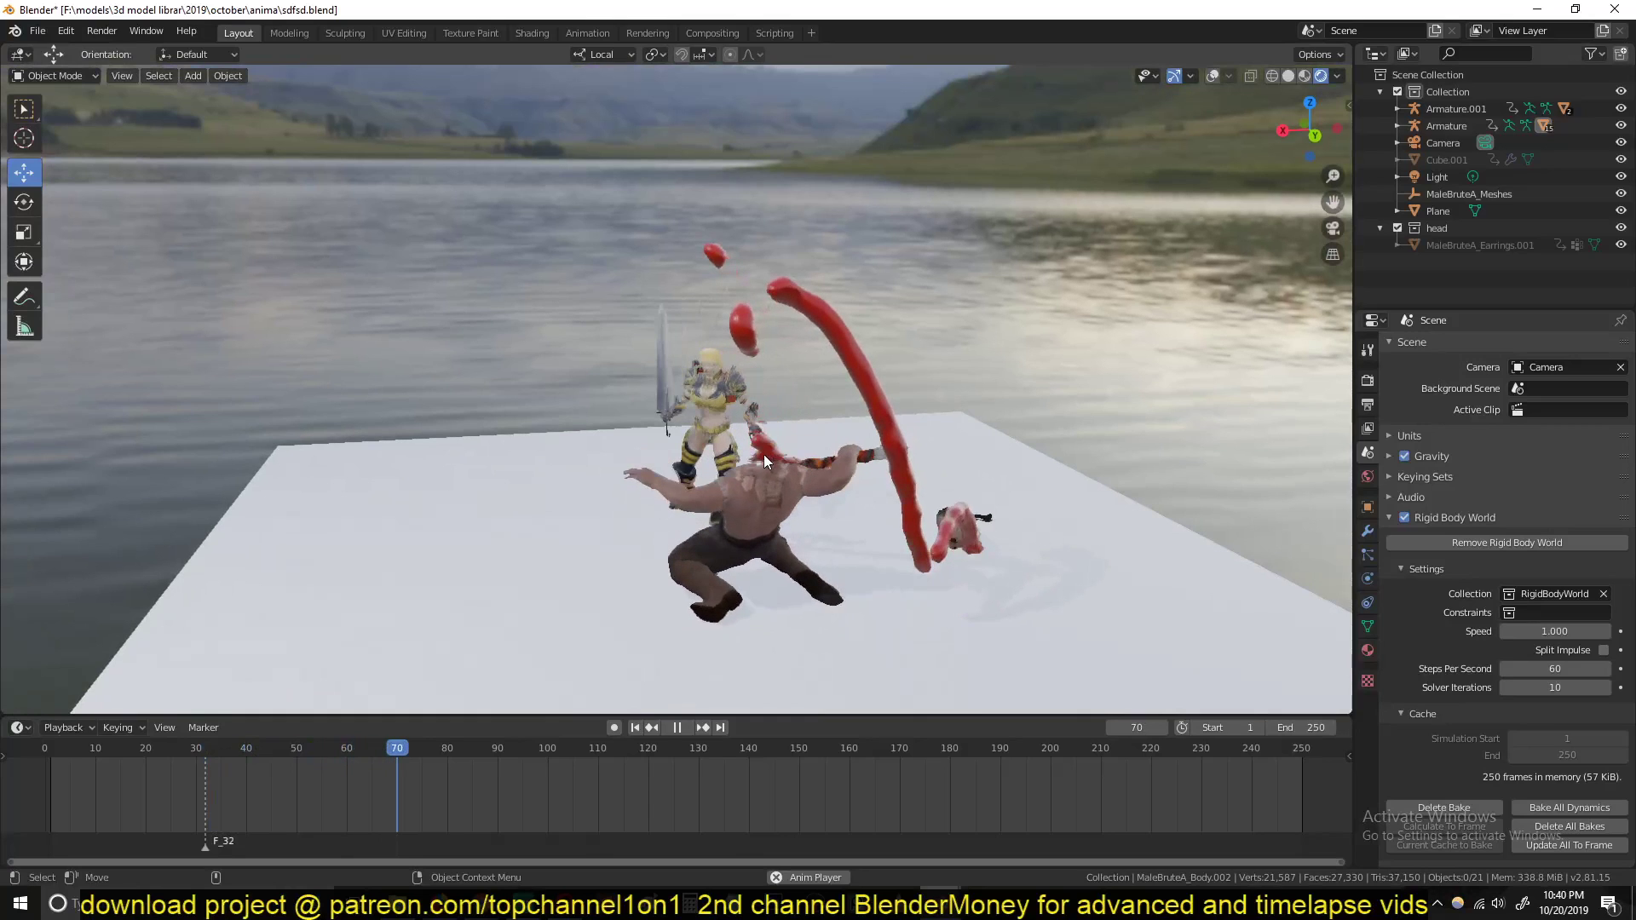
key(space)
middle_drag(729, 416, 600, 603)
middle_drag(434, 645, 707, 550)
key(space)
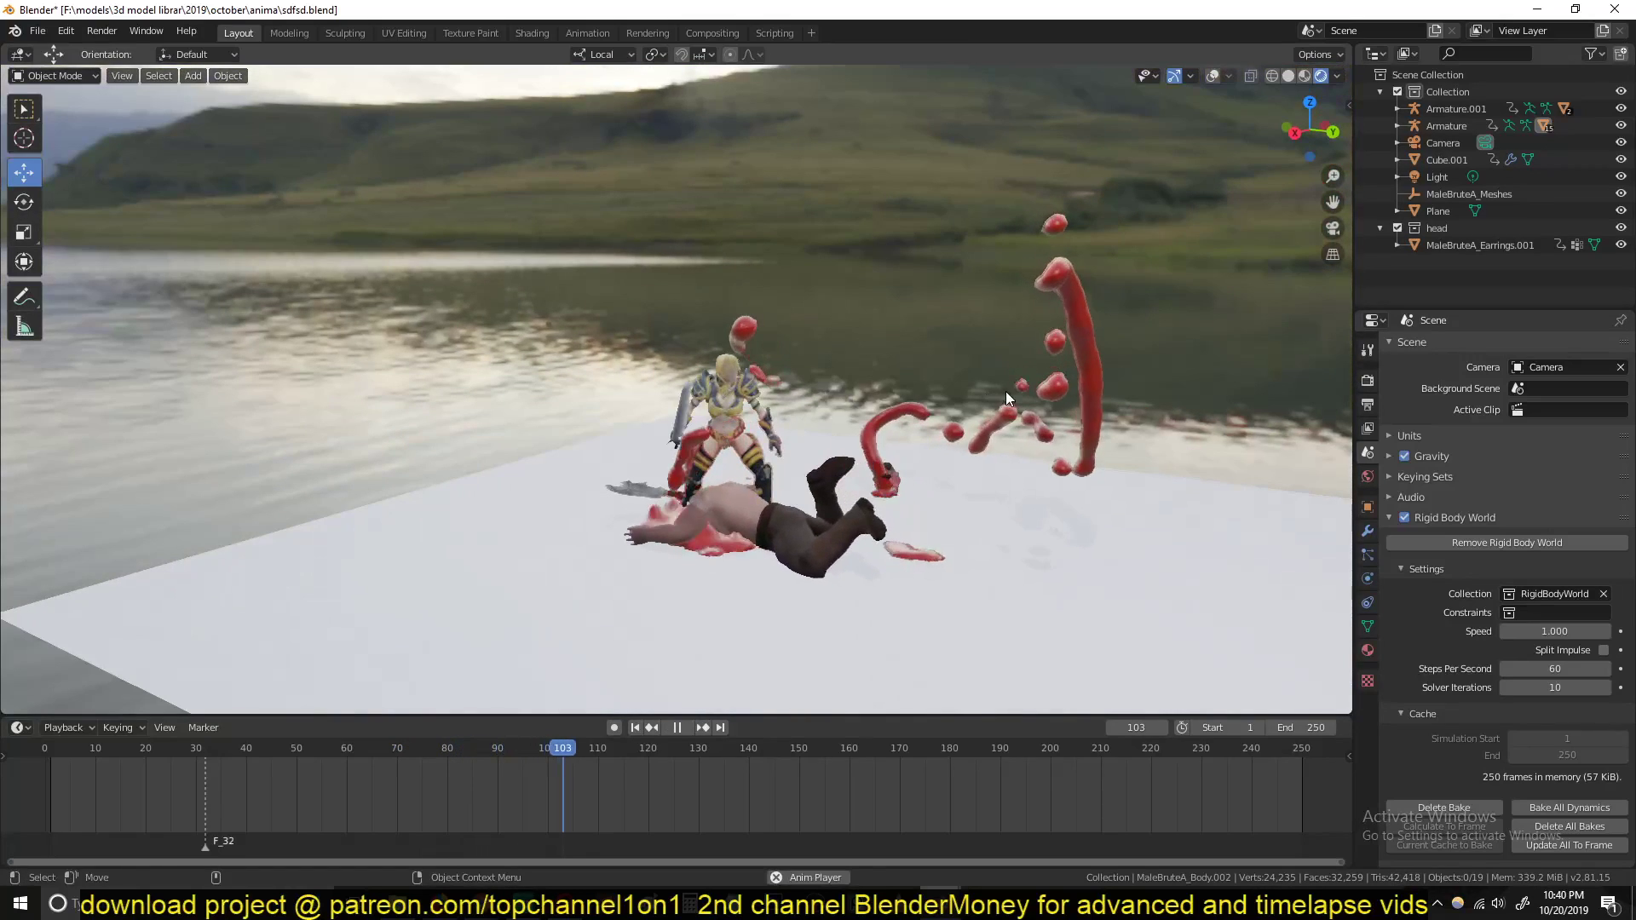
key(space)
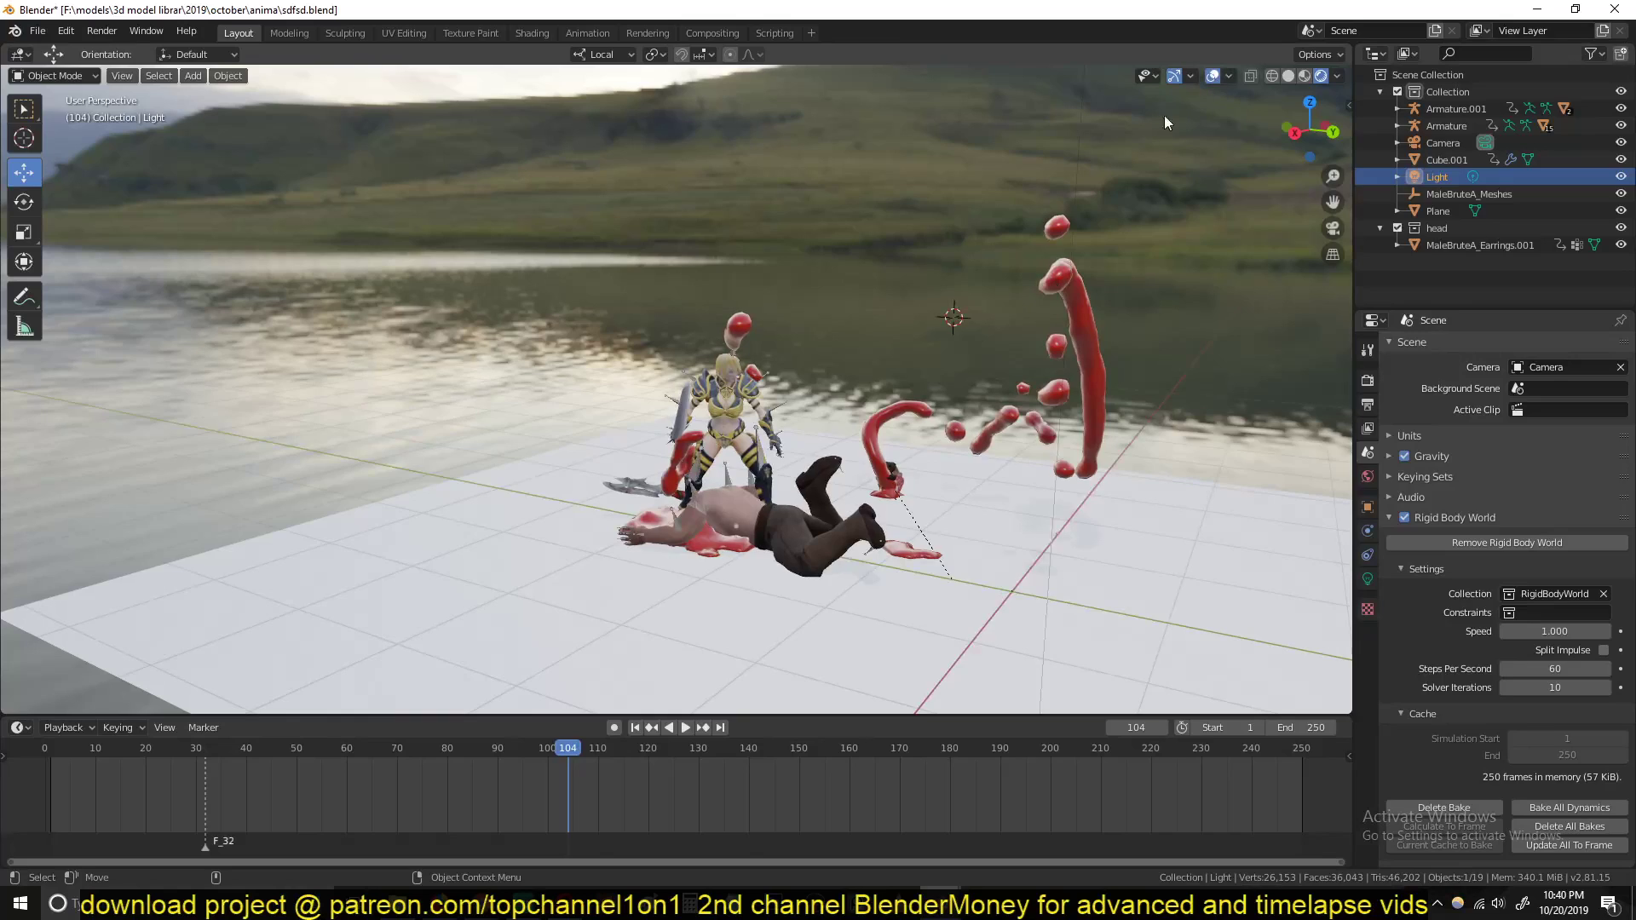
Show the physics settings of the blood fluid domain and play the animation on to about frame 148
click(1055, 267)
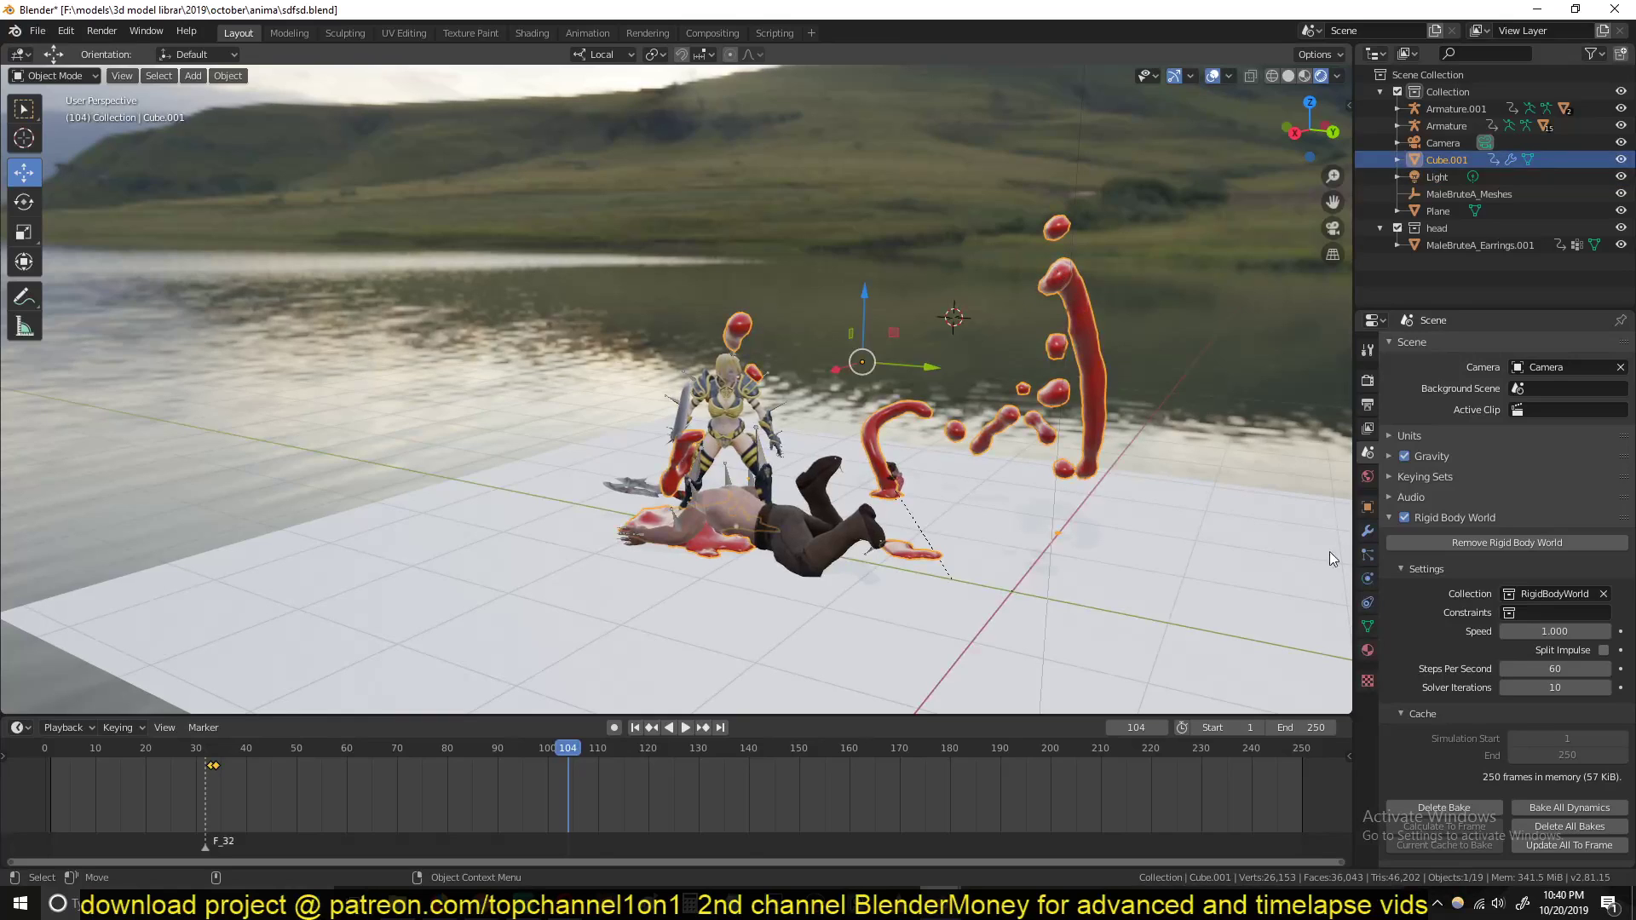
click(1370, 578)
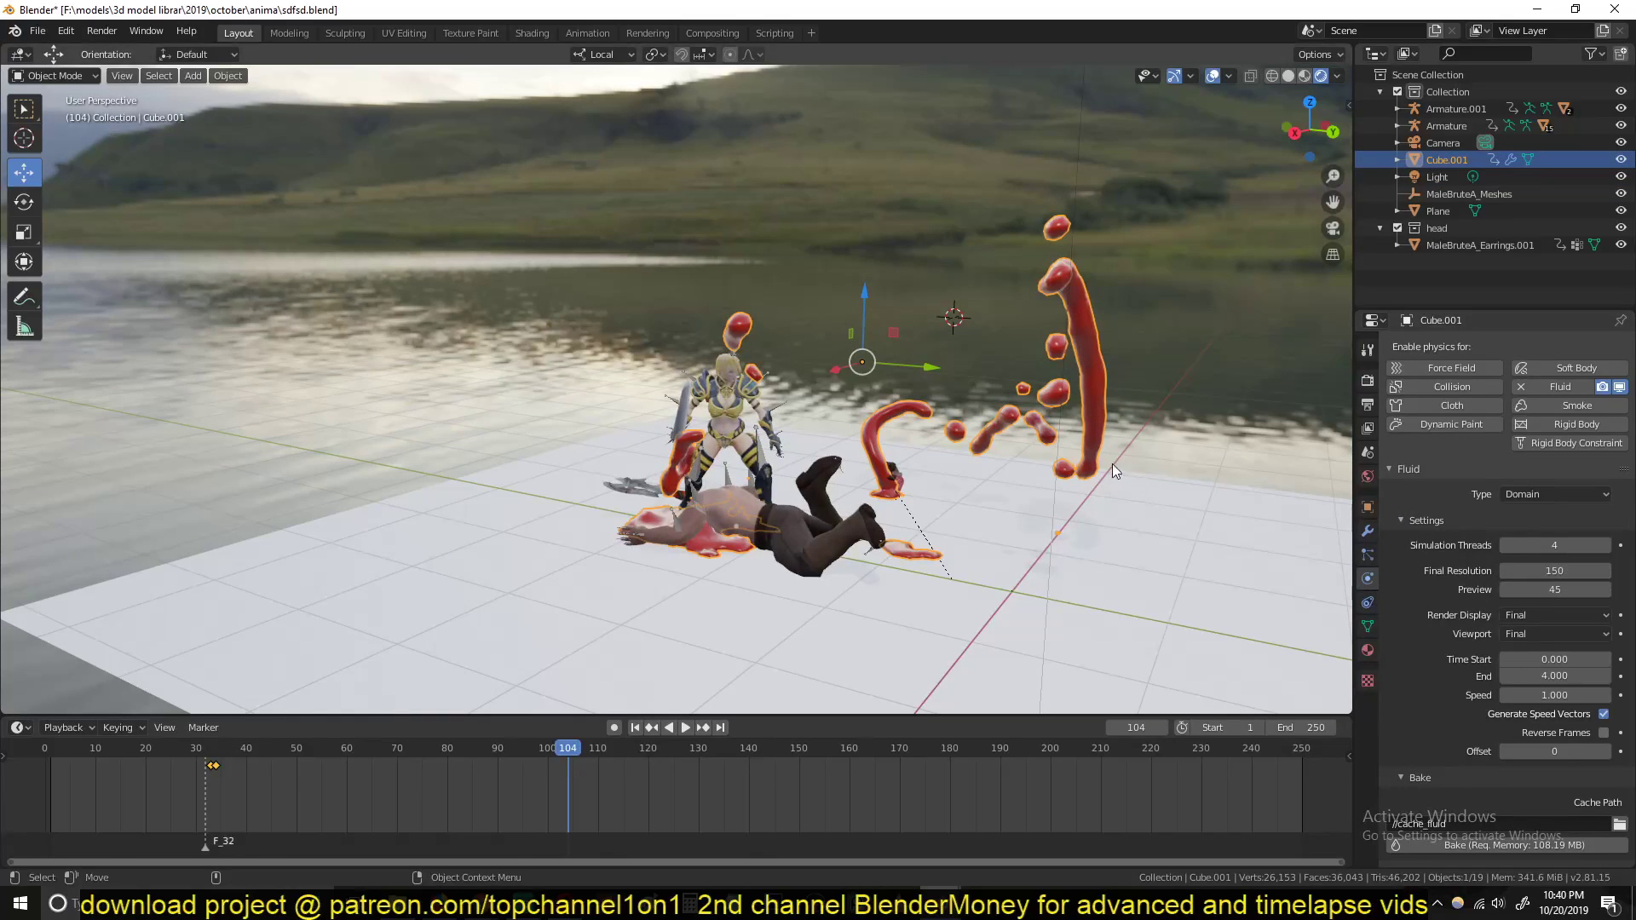
key(space)
key(space)
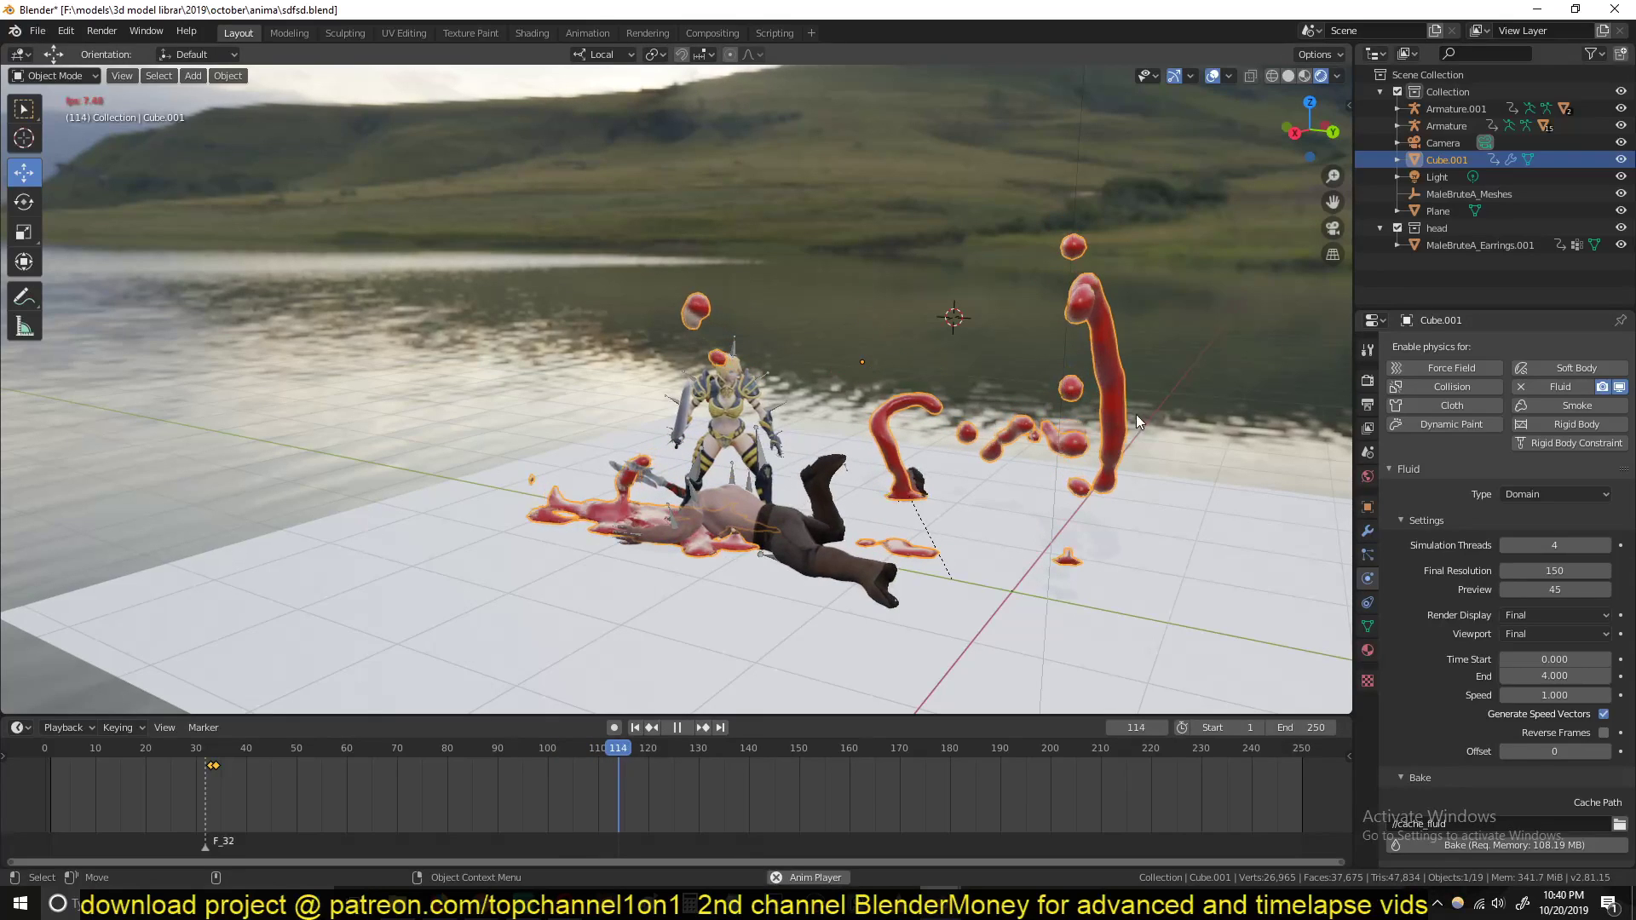
key(space)
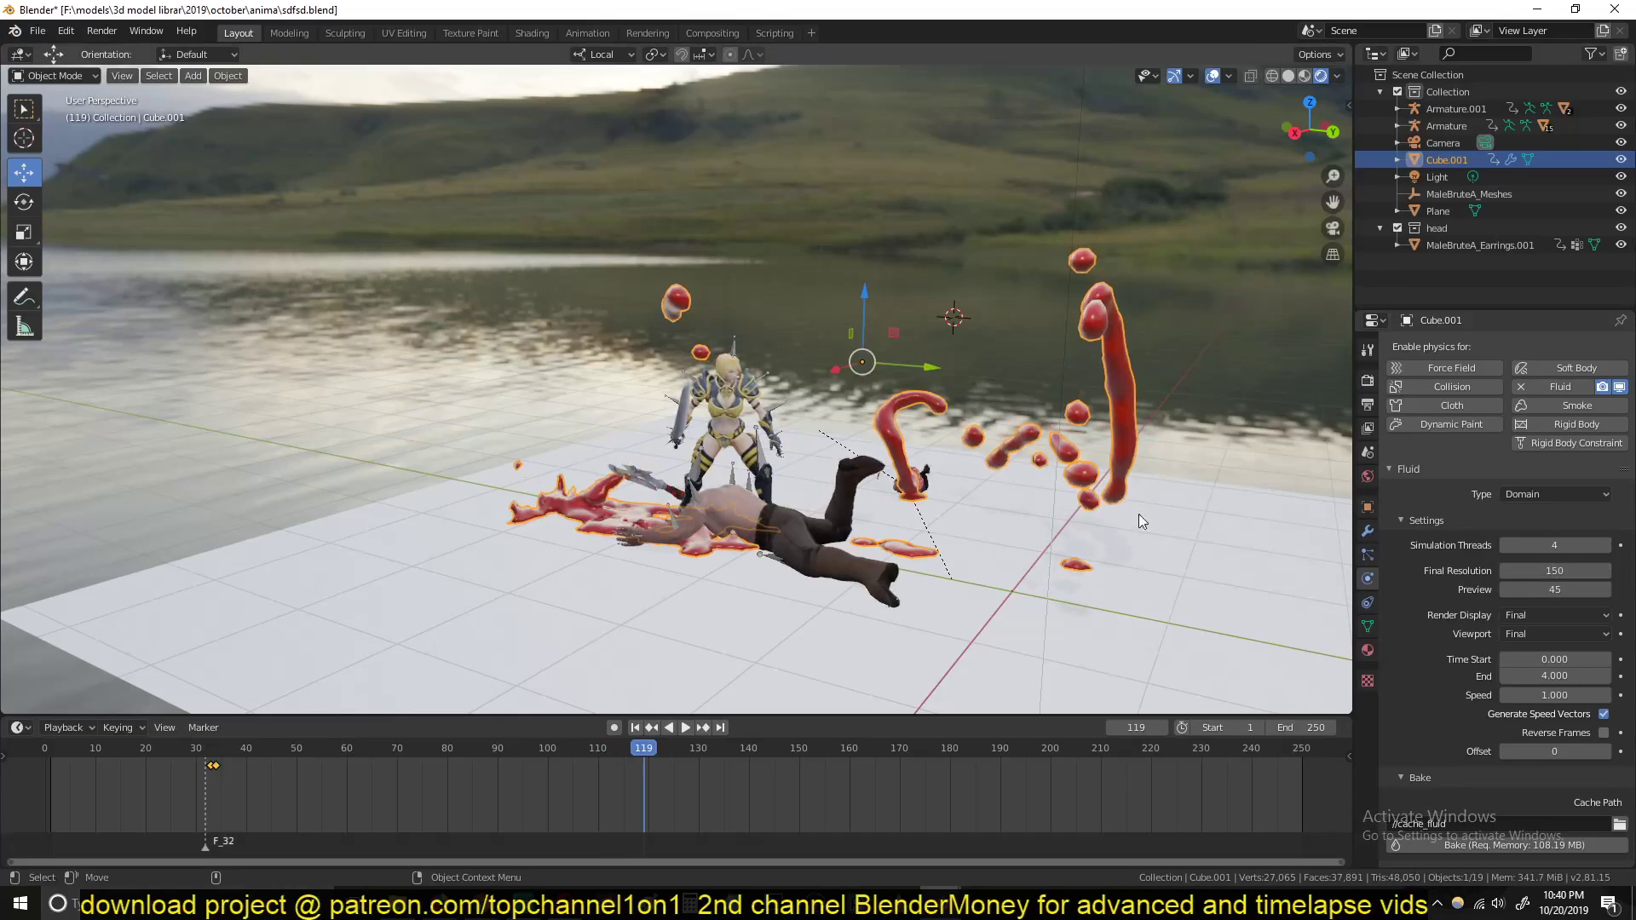
key(space)
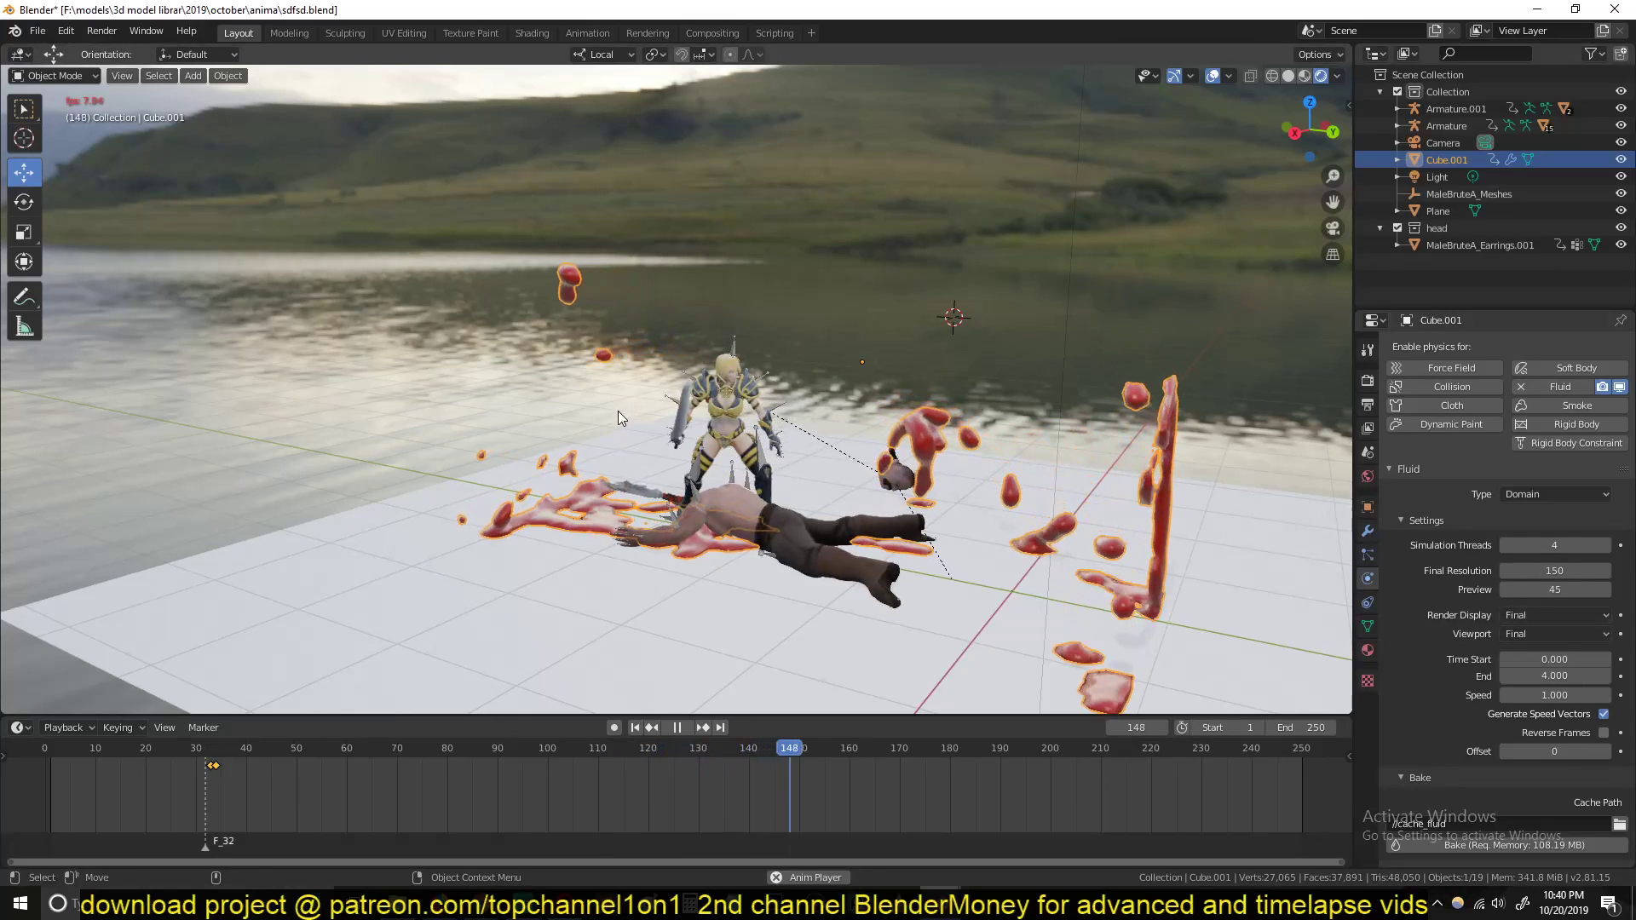
key(space)
Replay the decapitation from frame 17 to frame 74, viewing the strike and the falling head from different sides
click(130, 779)
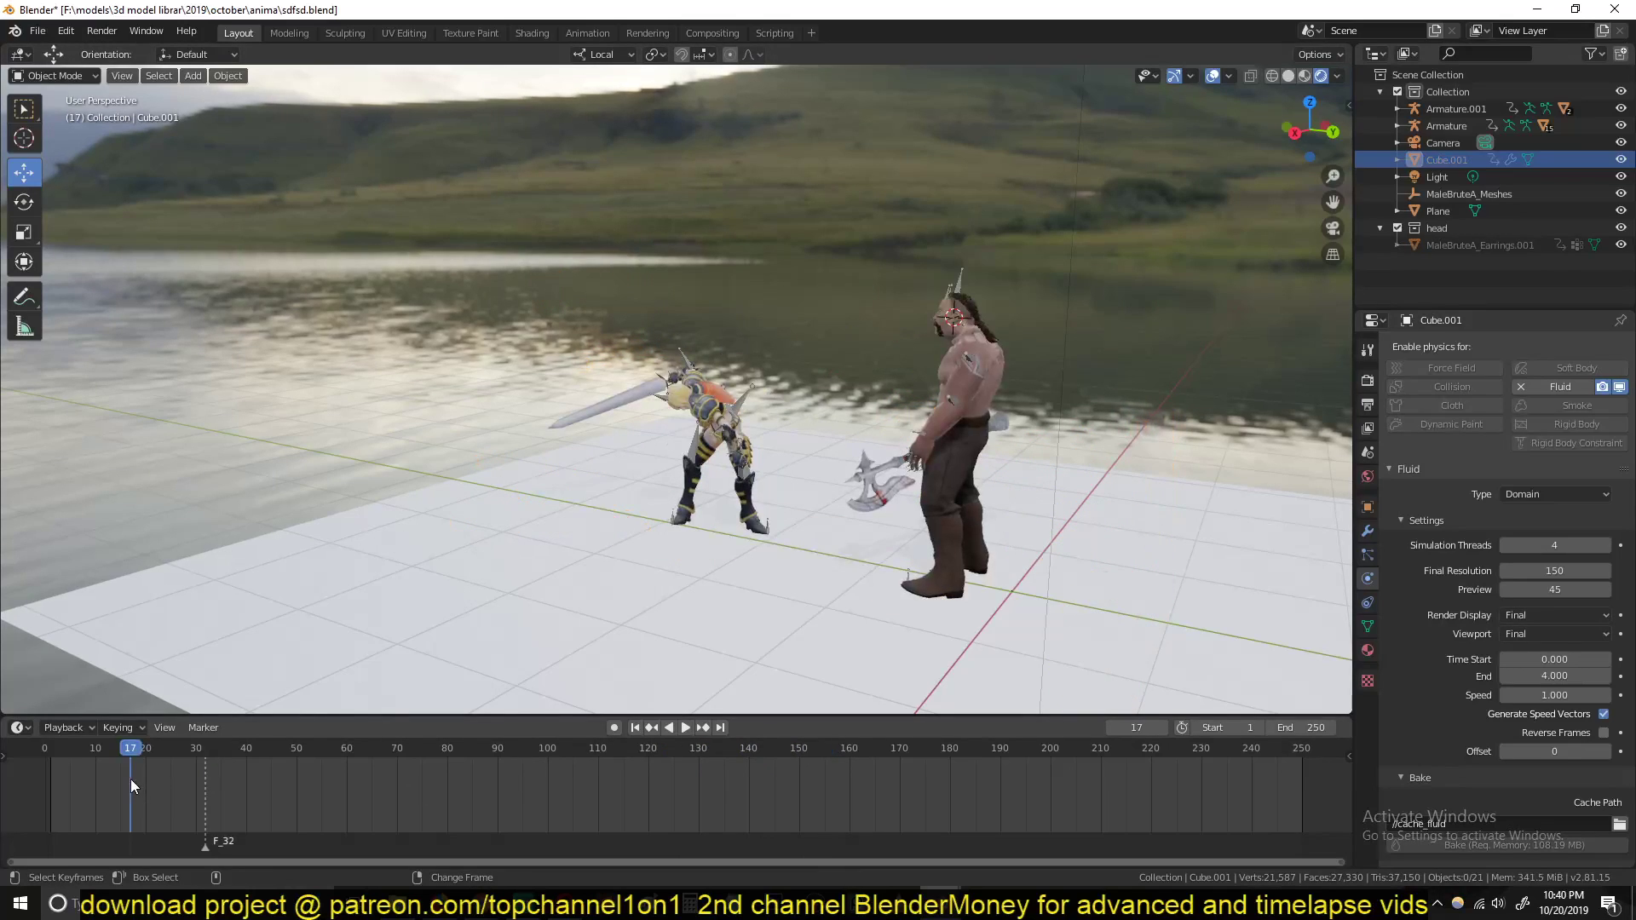
key(space)
middle_drag(600, 442, 682, 450)
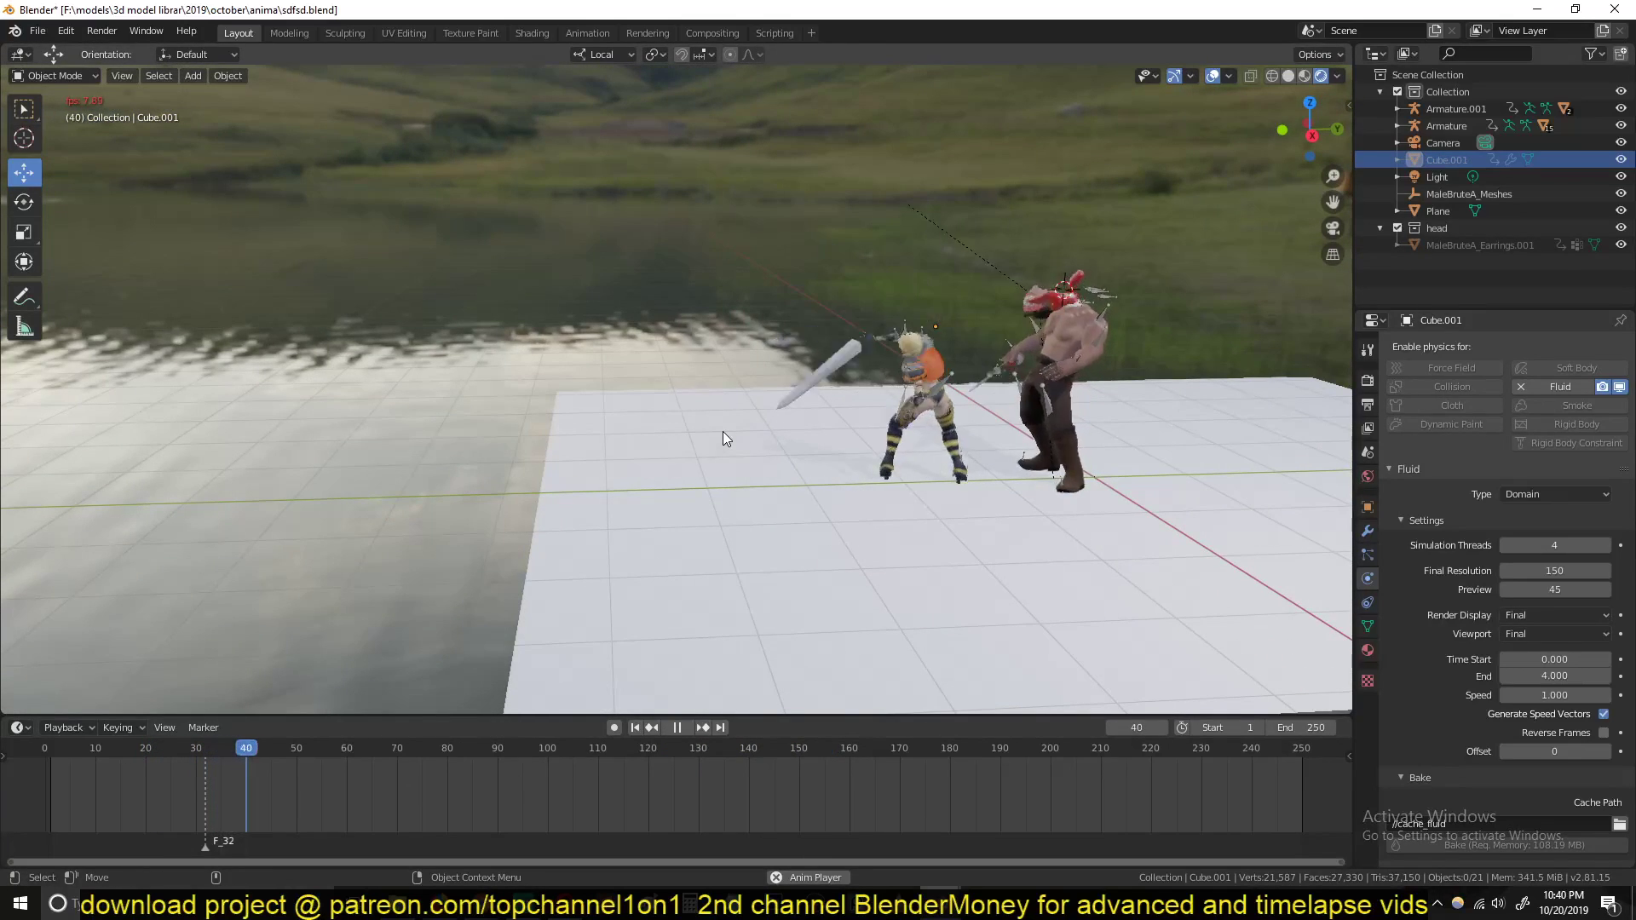
key(space)
shift+middle_drag(759, 437, 694, 473)
scroll(574, 469, up, 3)
right_click(184, 801)
key(space)
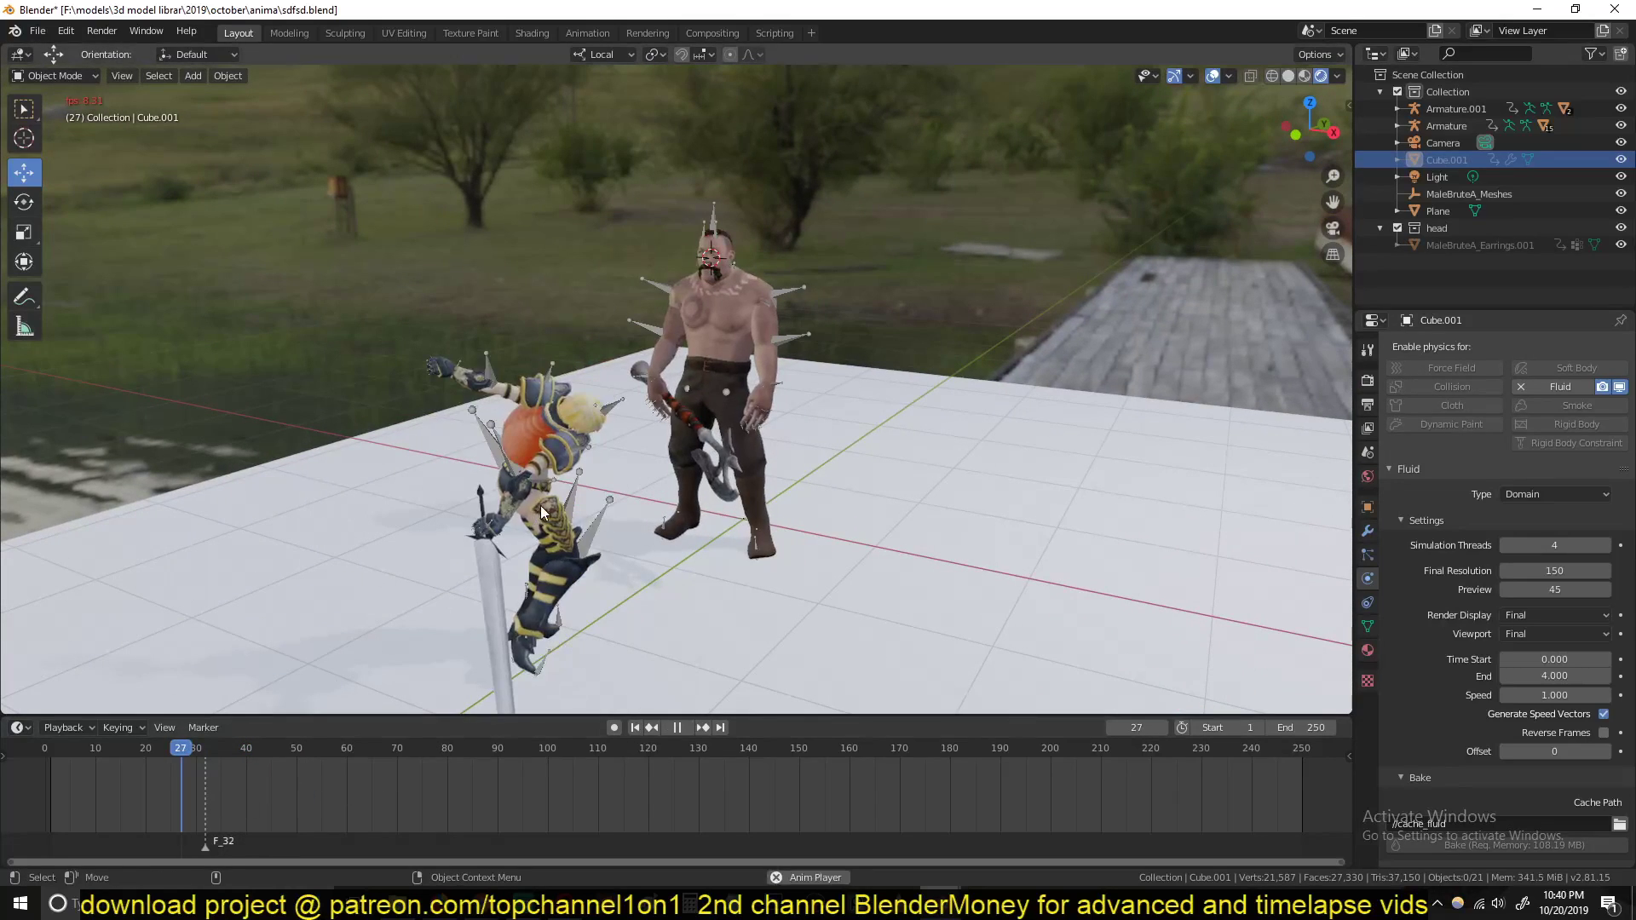
middle_drag(576, 498, 758, 428)
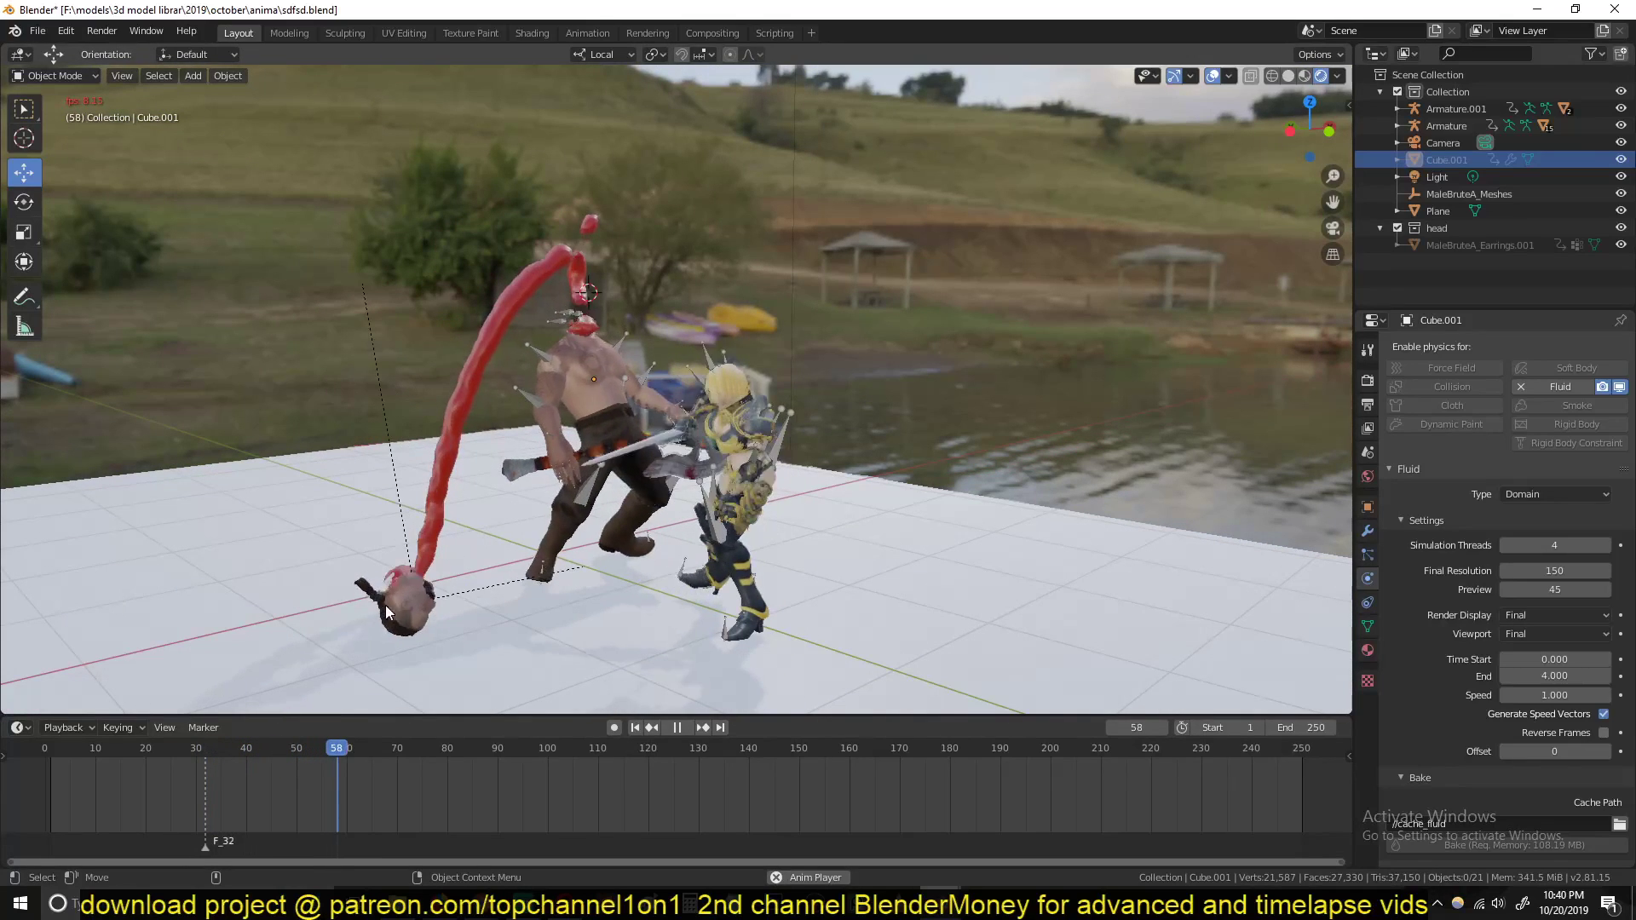
key(space)
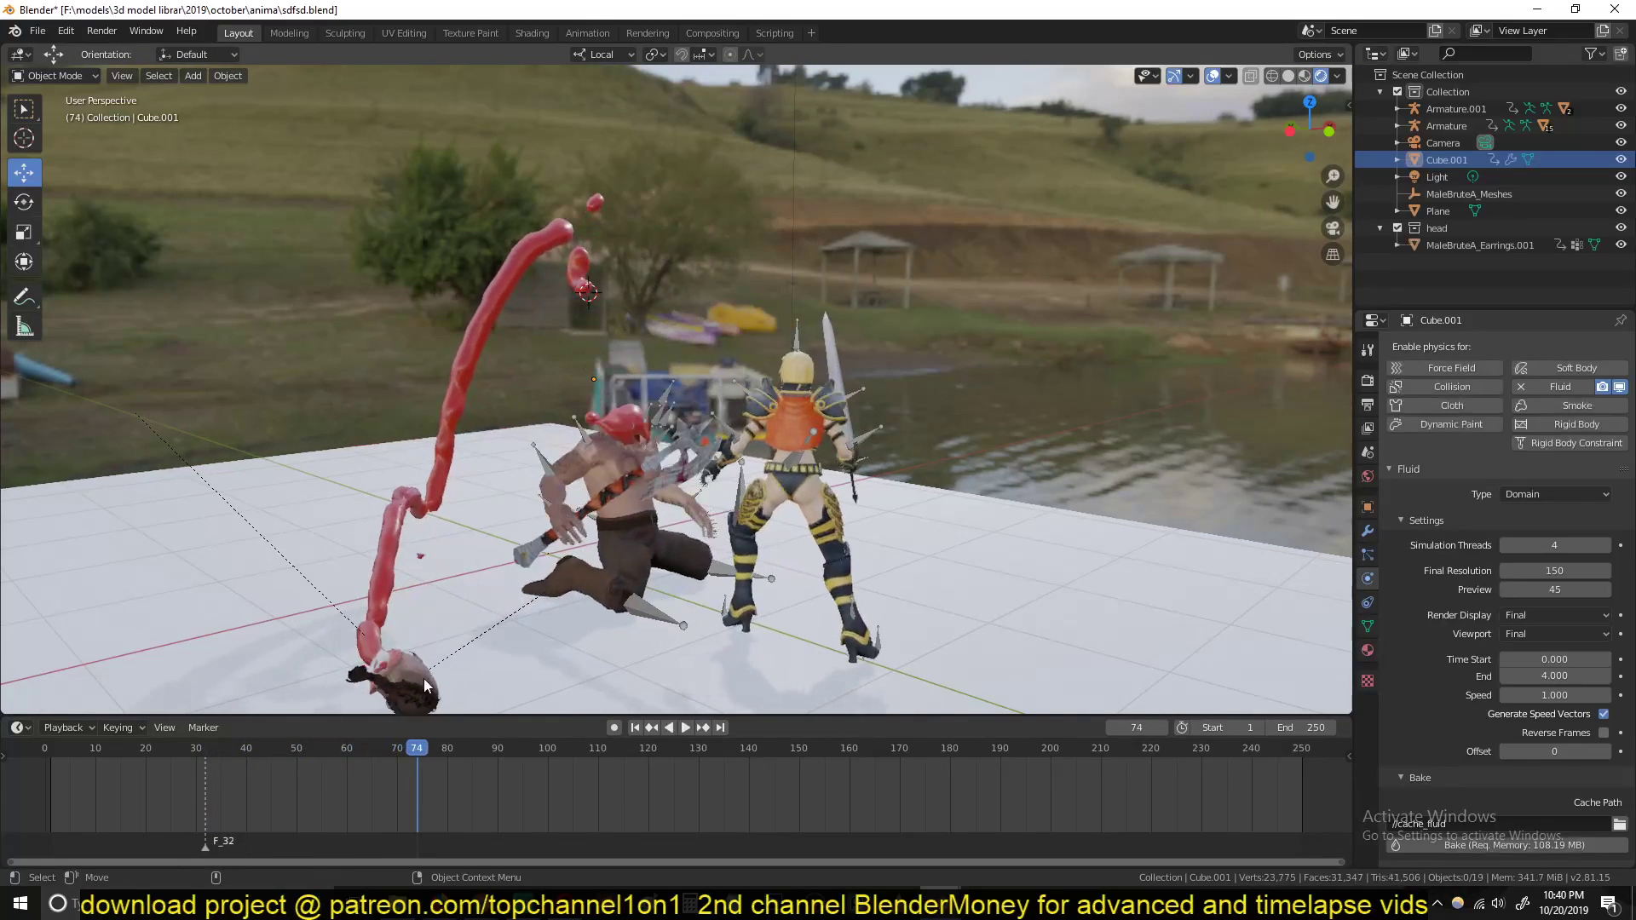
Go to frame 55 and hide the blood fluid mesh around the brute's neck
click(322, 818)
scroll(460, 520, up, 4)
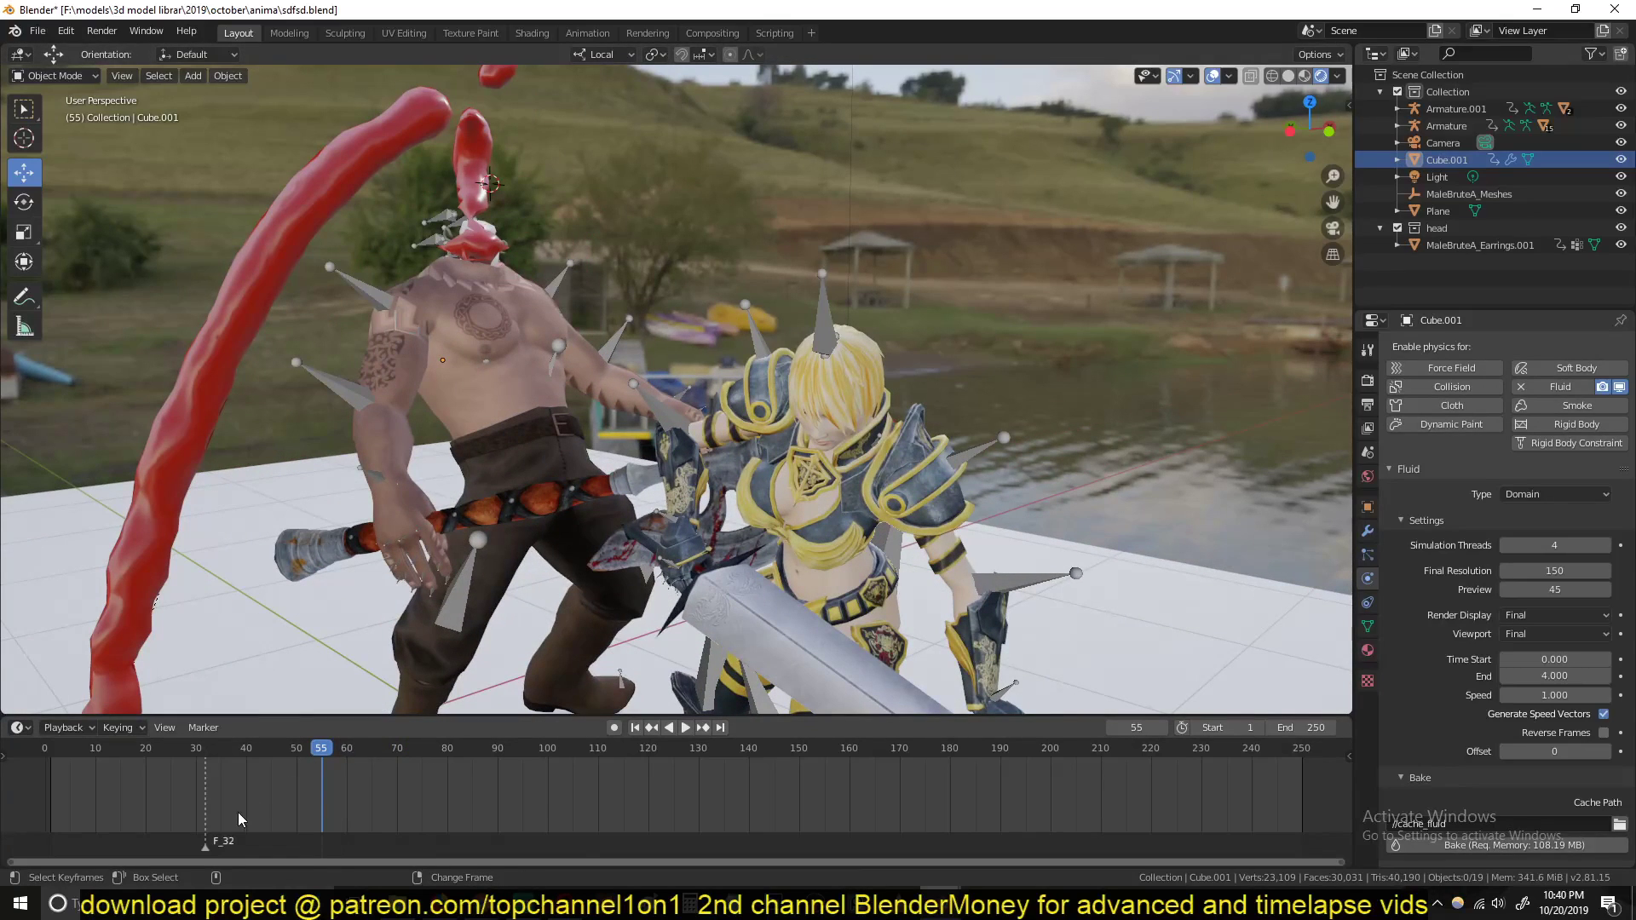
middle_drag(433, 632, 360, 702)
scroll(585, 571, up, 4)
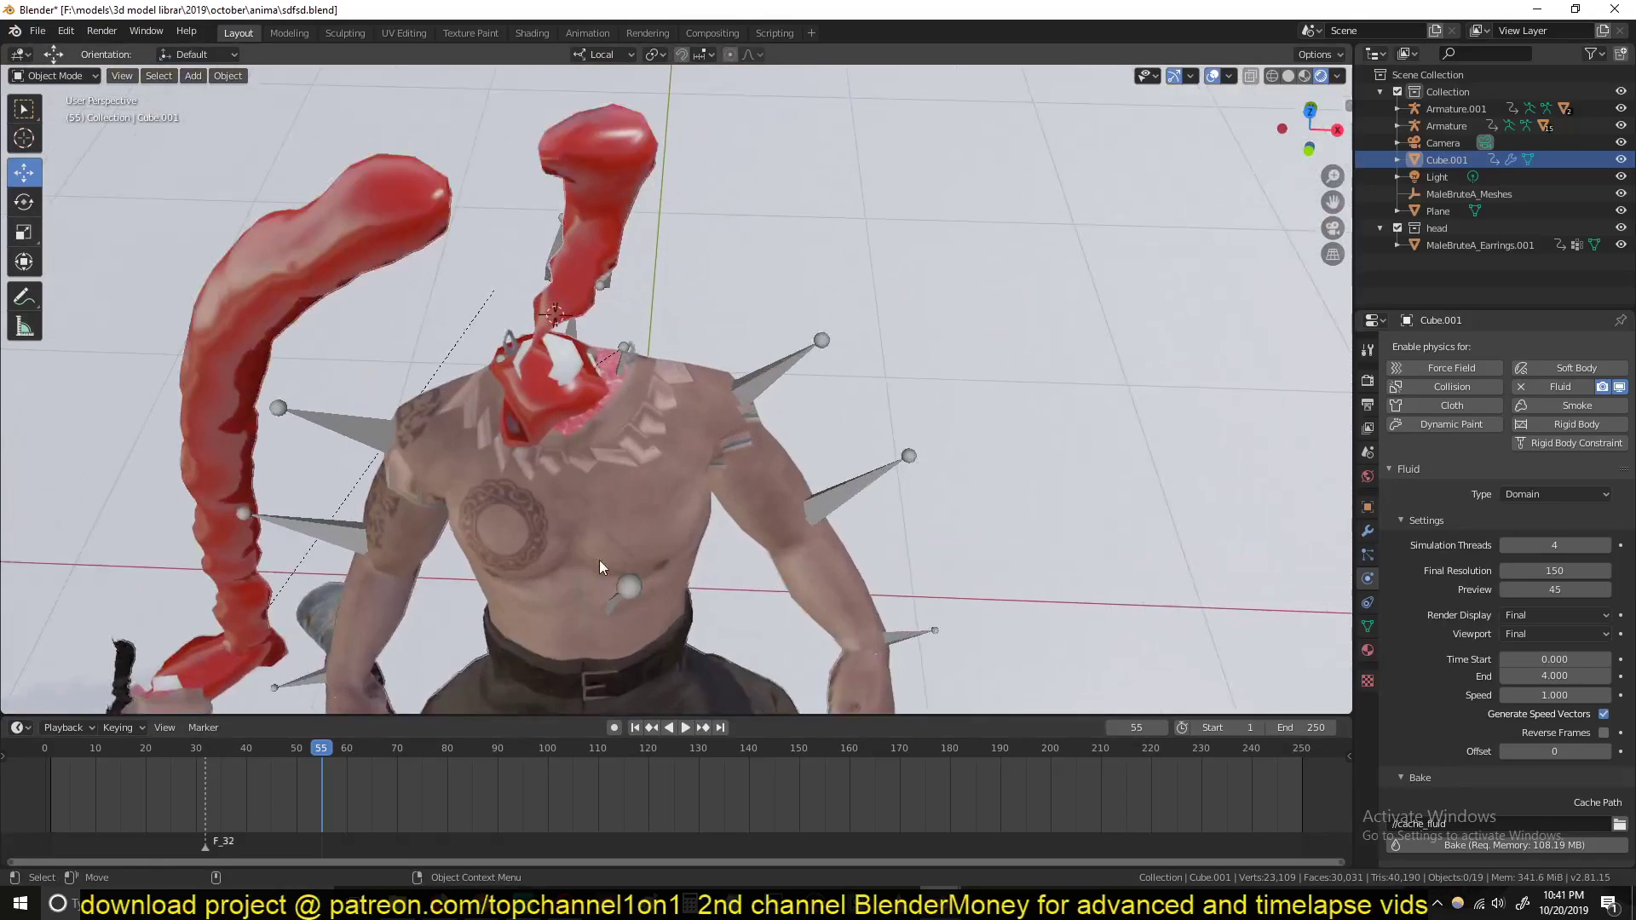
click(486, 377)
key(h)
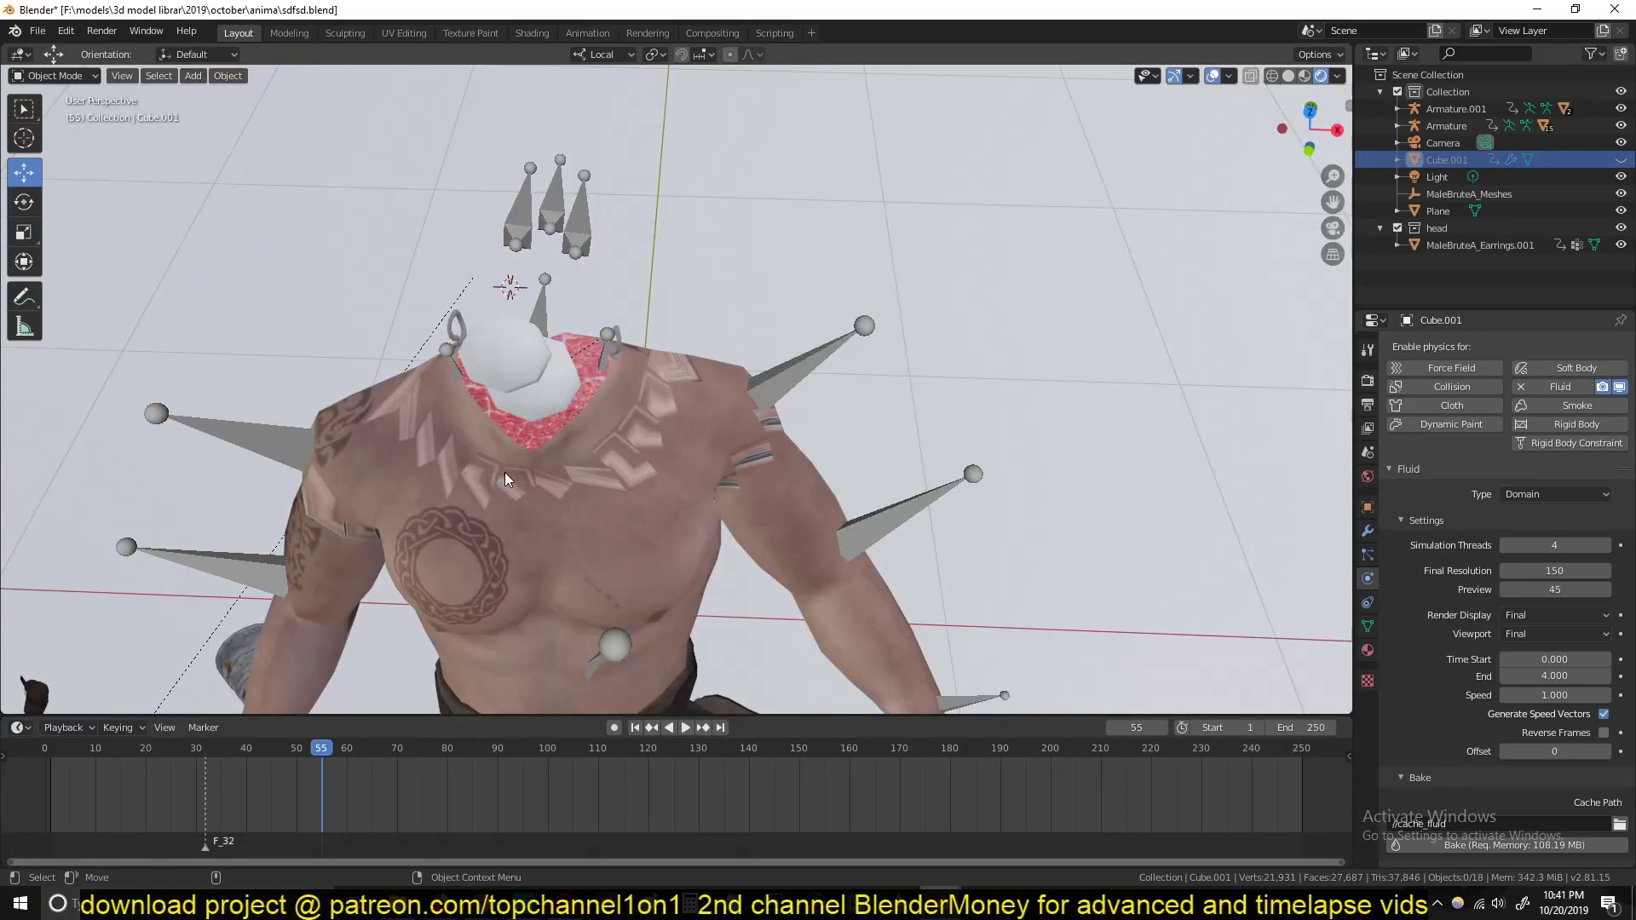
Hide the two white spheres sitting in the brute's neck opening
scroll(499, 470, up, 2)
middle_drag(487, 469, 582, 495)
click(587, 490)
shift+click(603, 518)
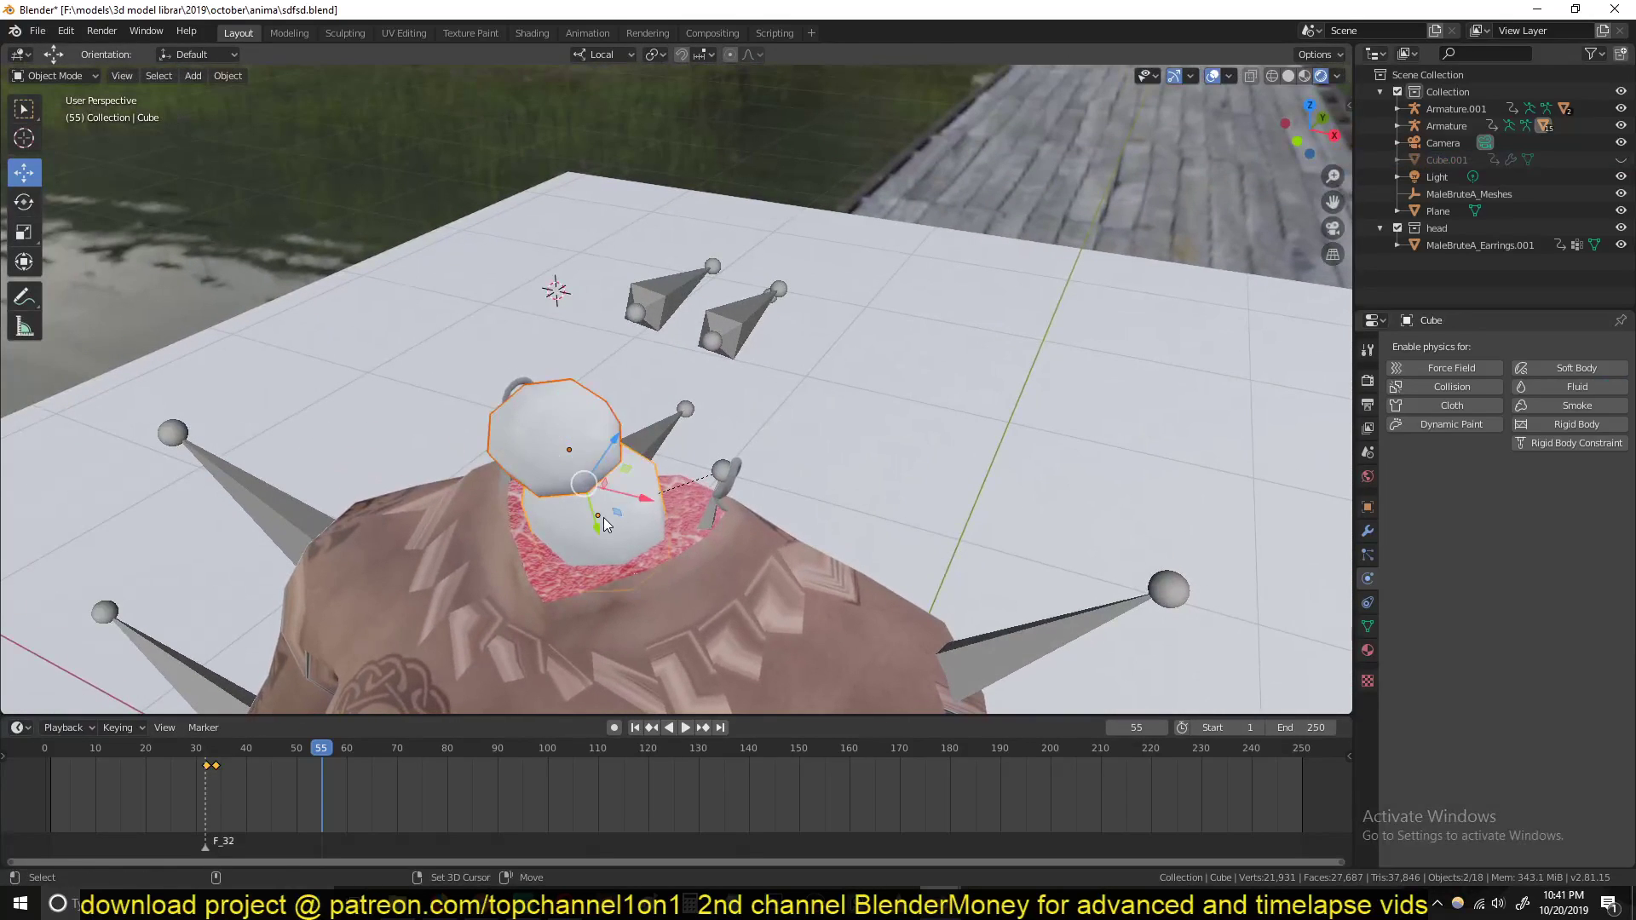
key(h)
Examine the severed head and the headless body from frame 55 through frame 74
scroll(554, 528, down, 2)
scroll(539, 524, down, 6)
shift+middle_drag(437, 604, 812, 591)
scroll(620, 528, up, 5)
key(Right)
key(Right)
key(Right)
key(Right)
key(Right)
scroll(912, 528, down, 8)
click(912, 571)
middle_drag(912, 571, 775, 614)
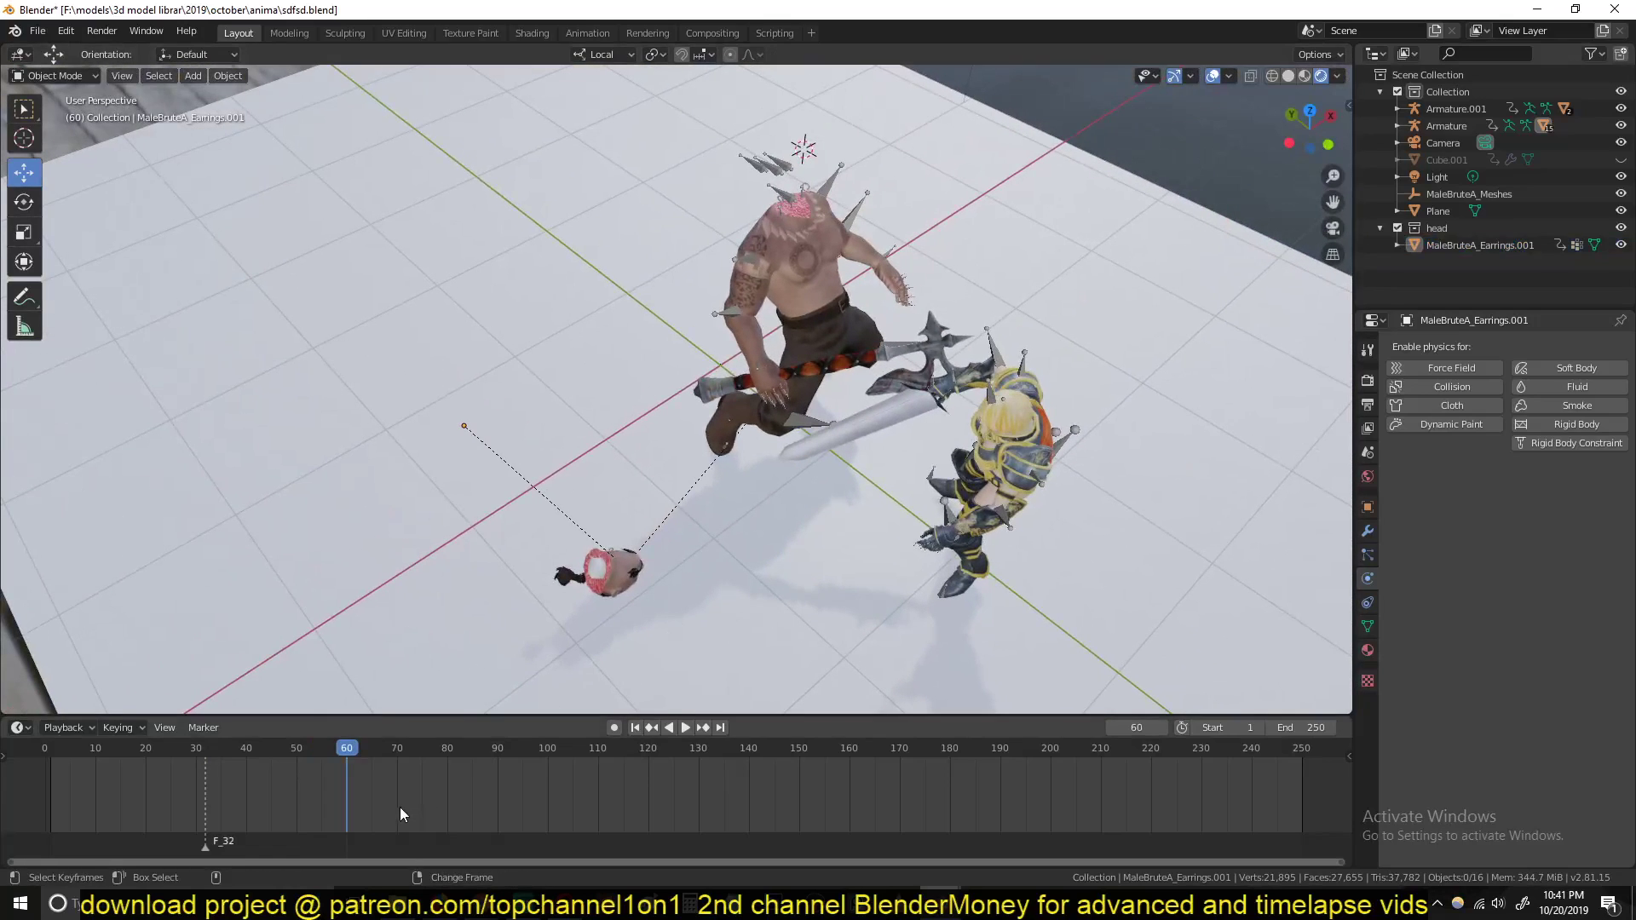
drag(403, 810, 416, 810)
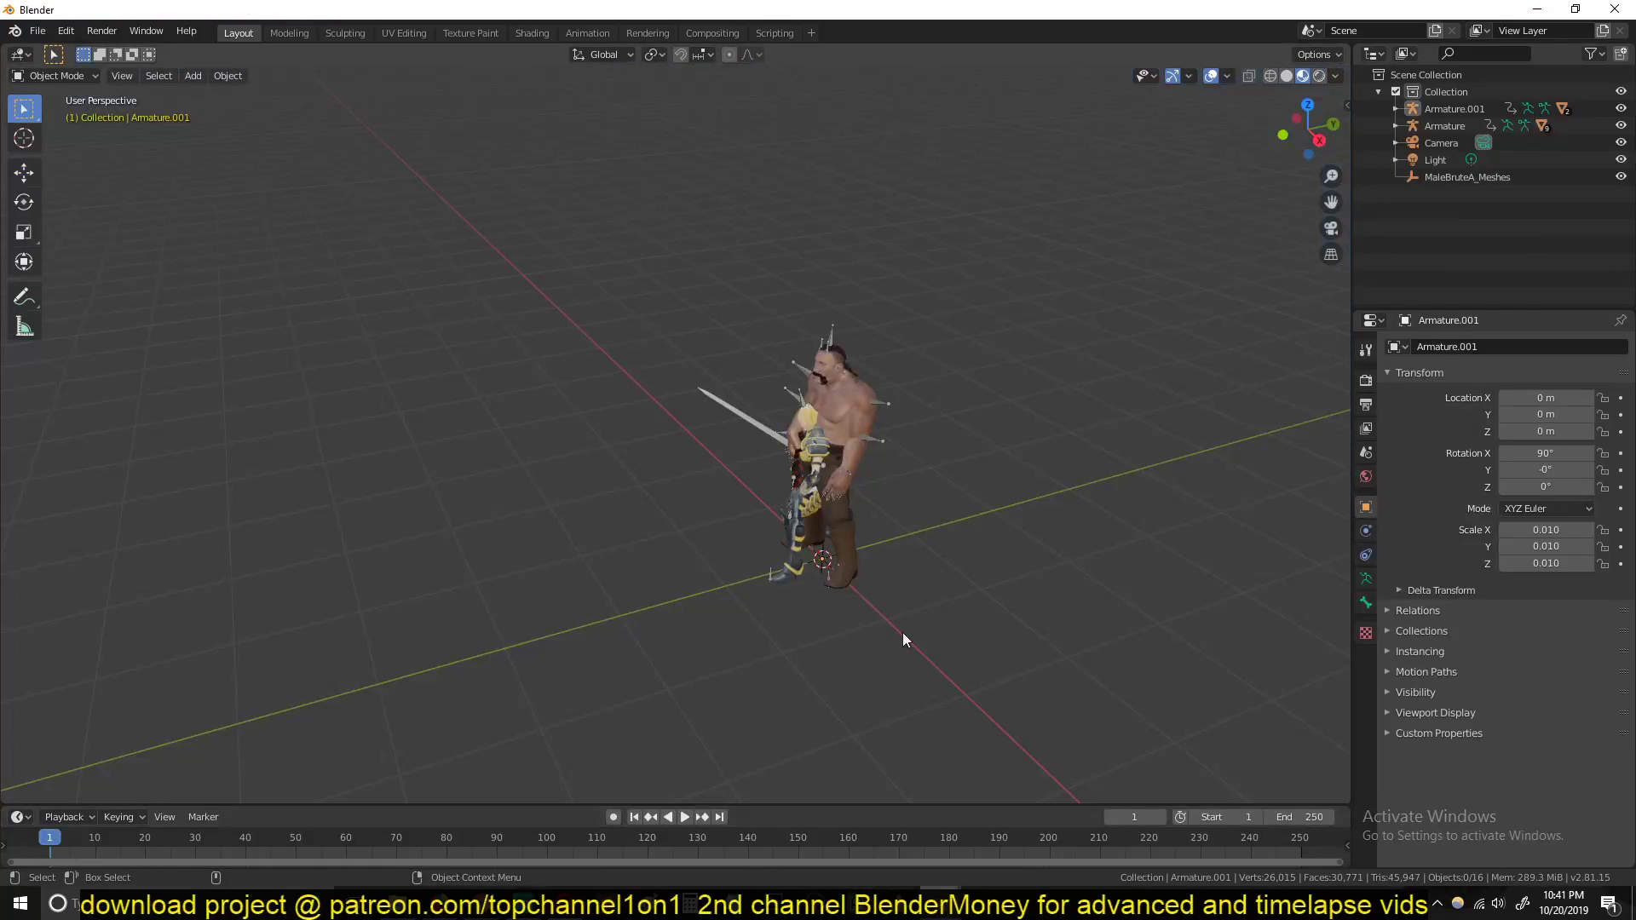
In the other Blender scene with the two imported characters, move the brute's armature away from the female warrior
click(875, 440)
scroll(876, 441, up, 3)
scroll(817, 514, down, 2)
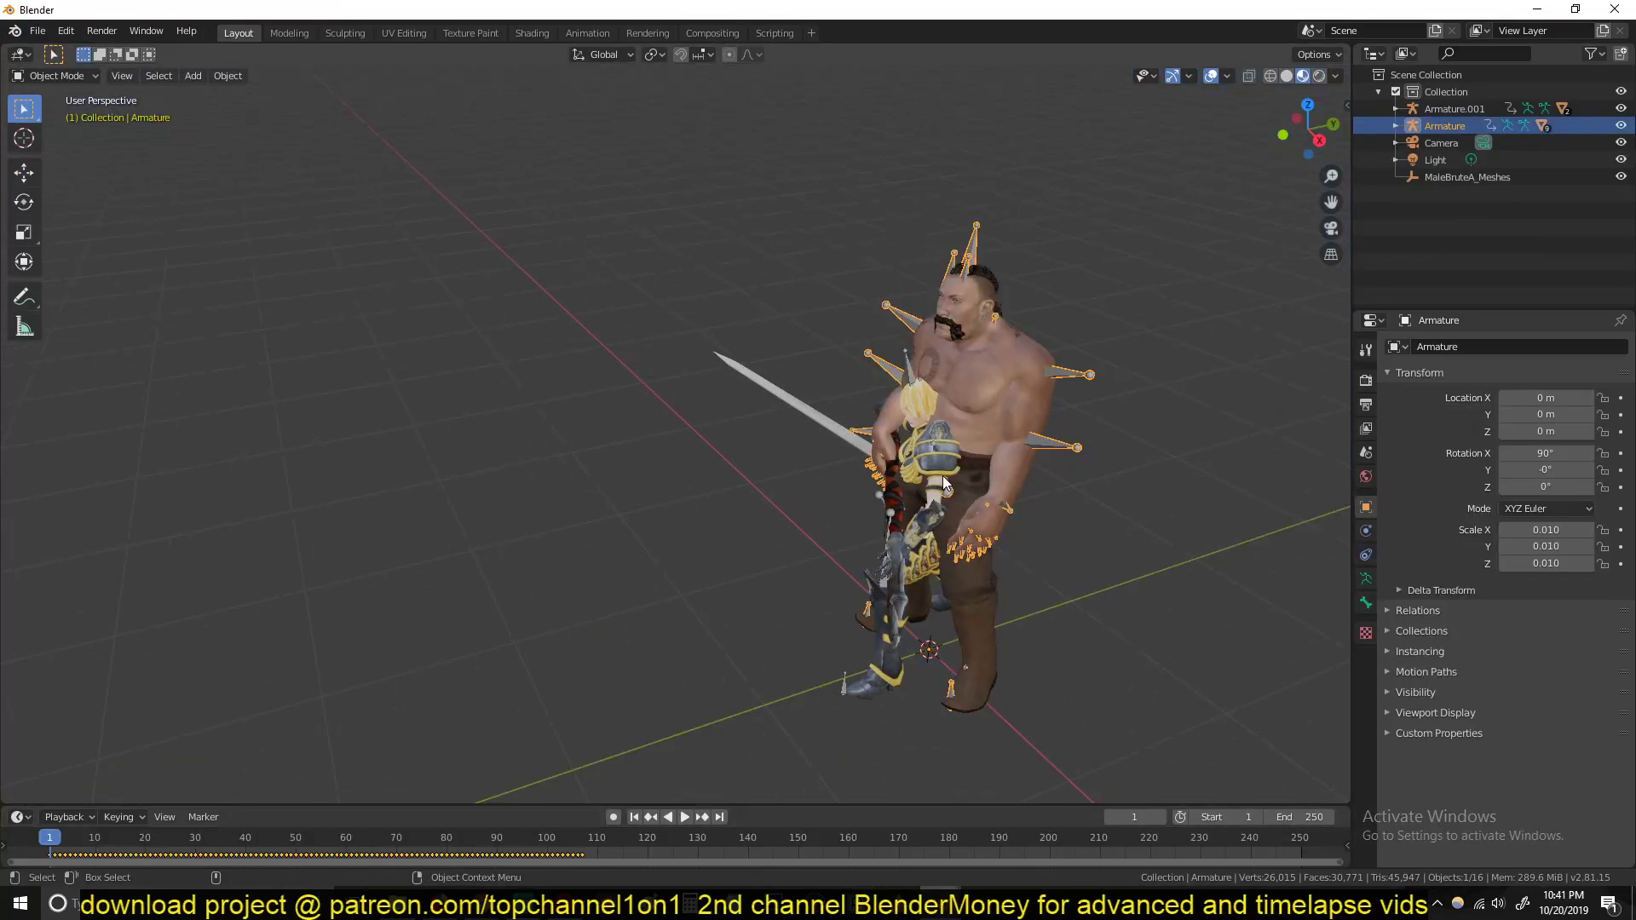
key(g)
click(1091, 507)
Rotate the female warrior's armature about the global Z axis to about -106° to face the brute
click(912, 483)
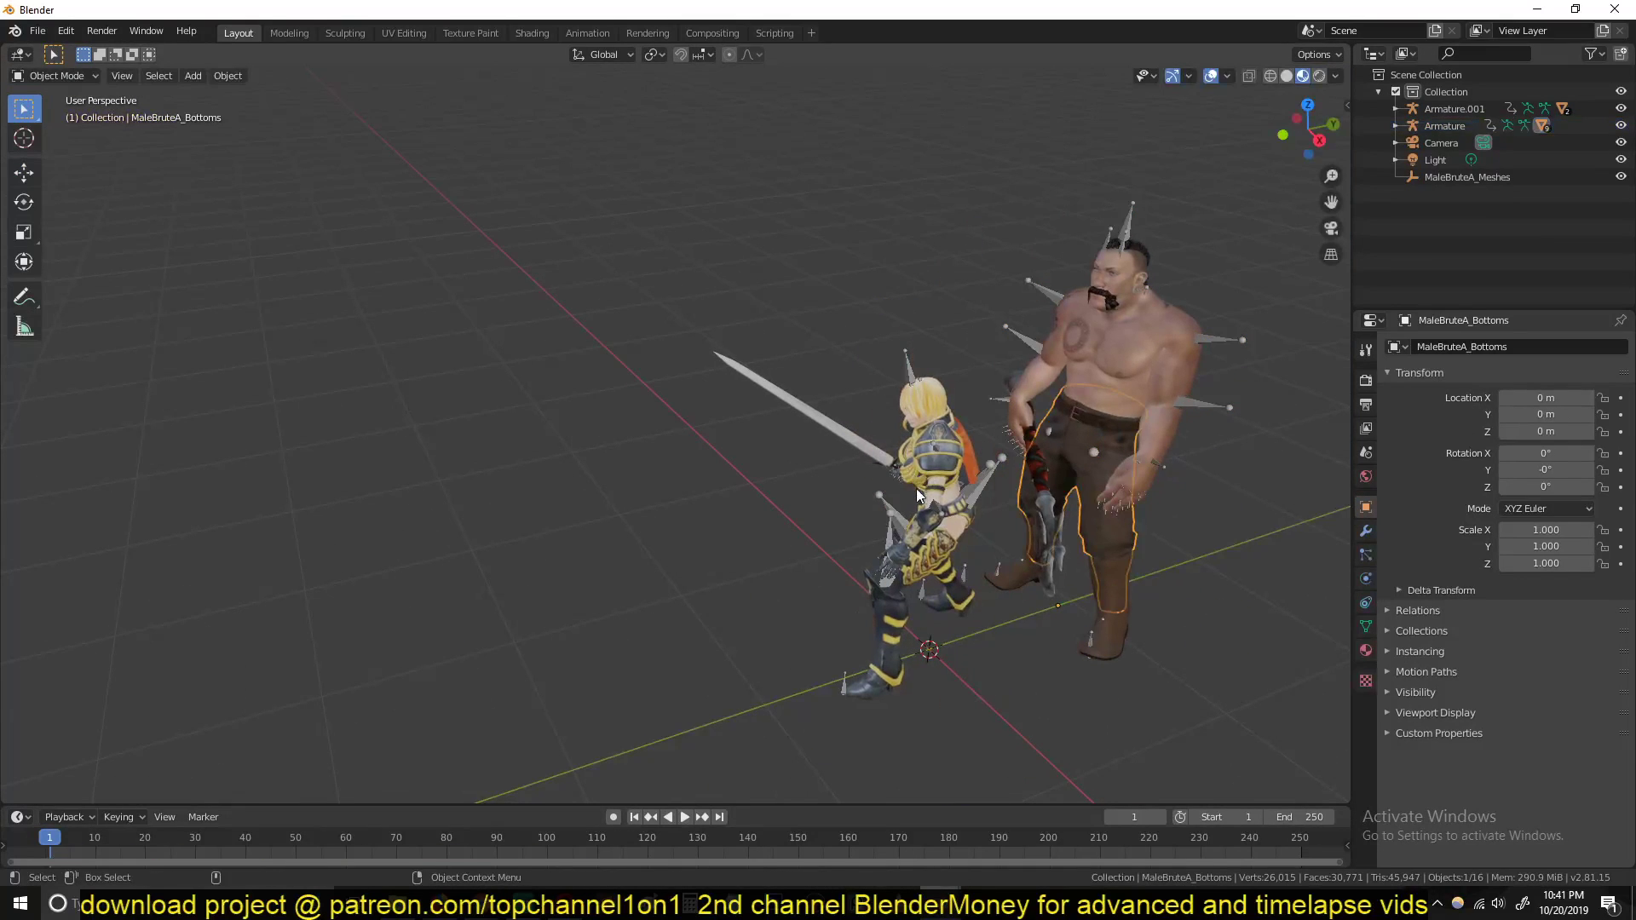
click(989, 483)
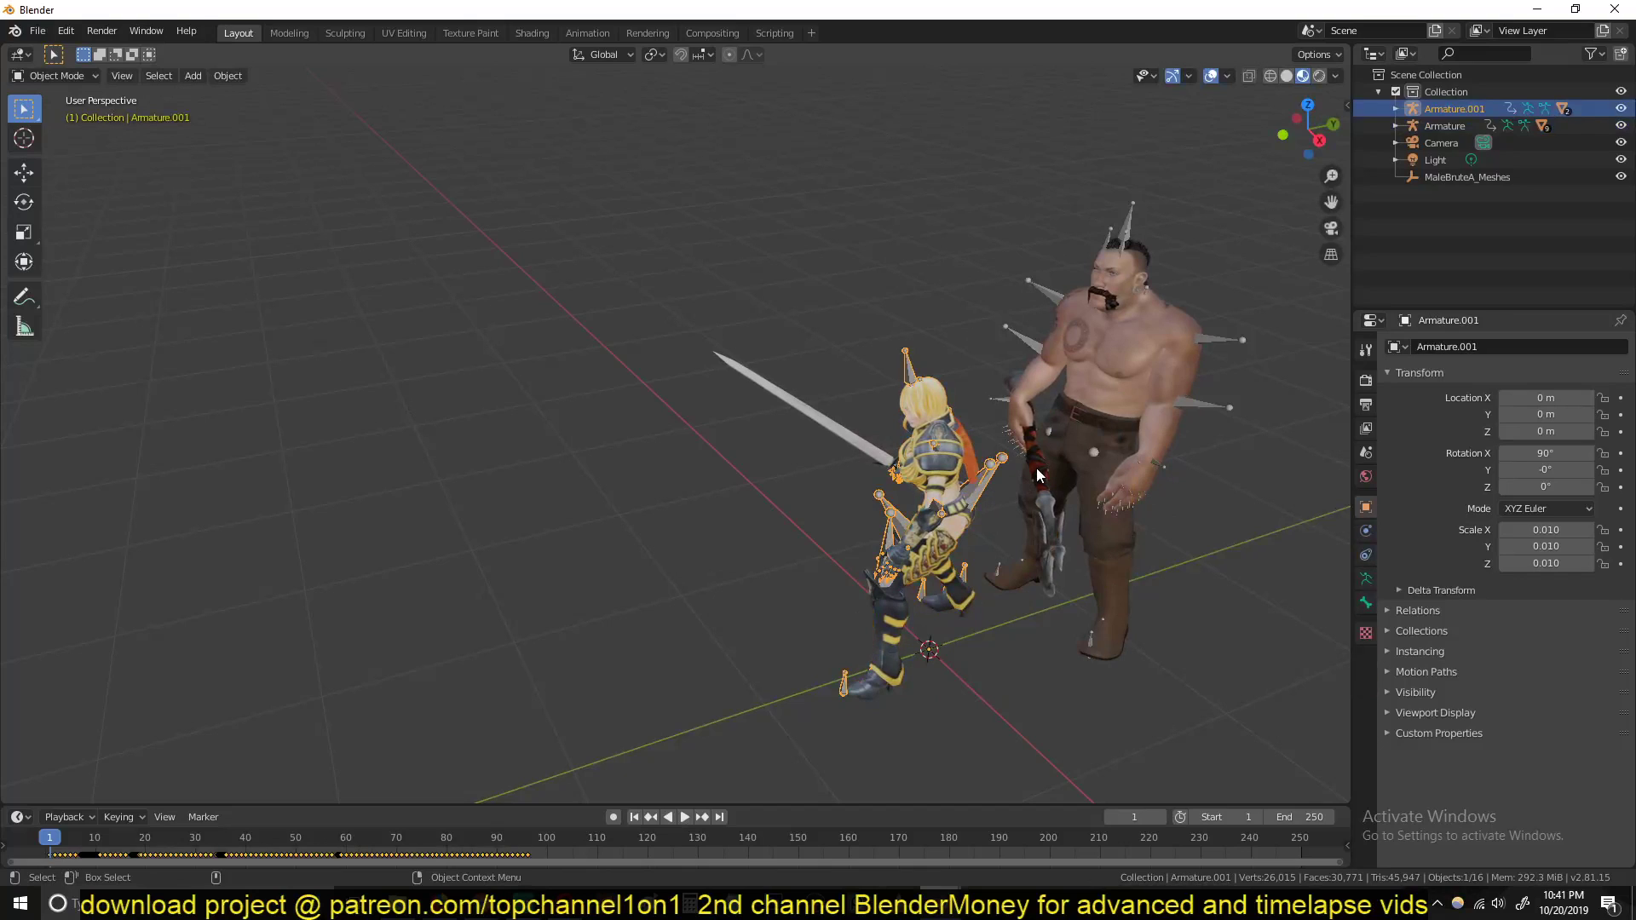
key(r)
key(z)
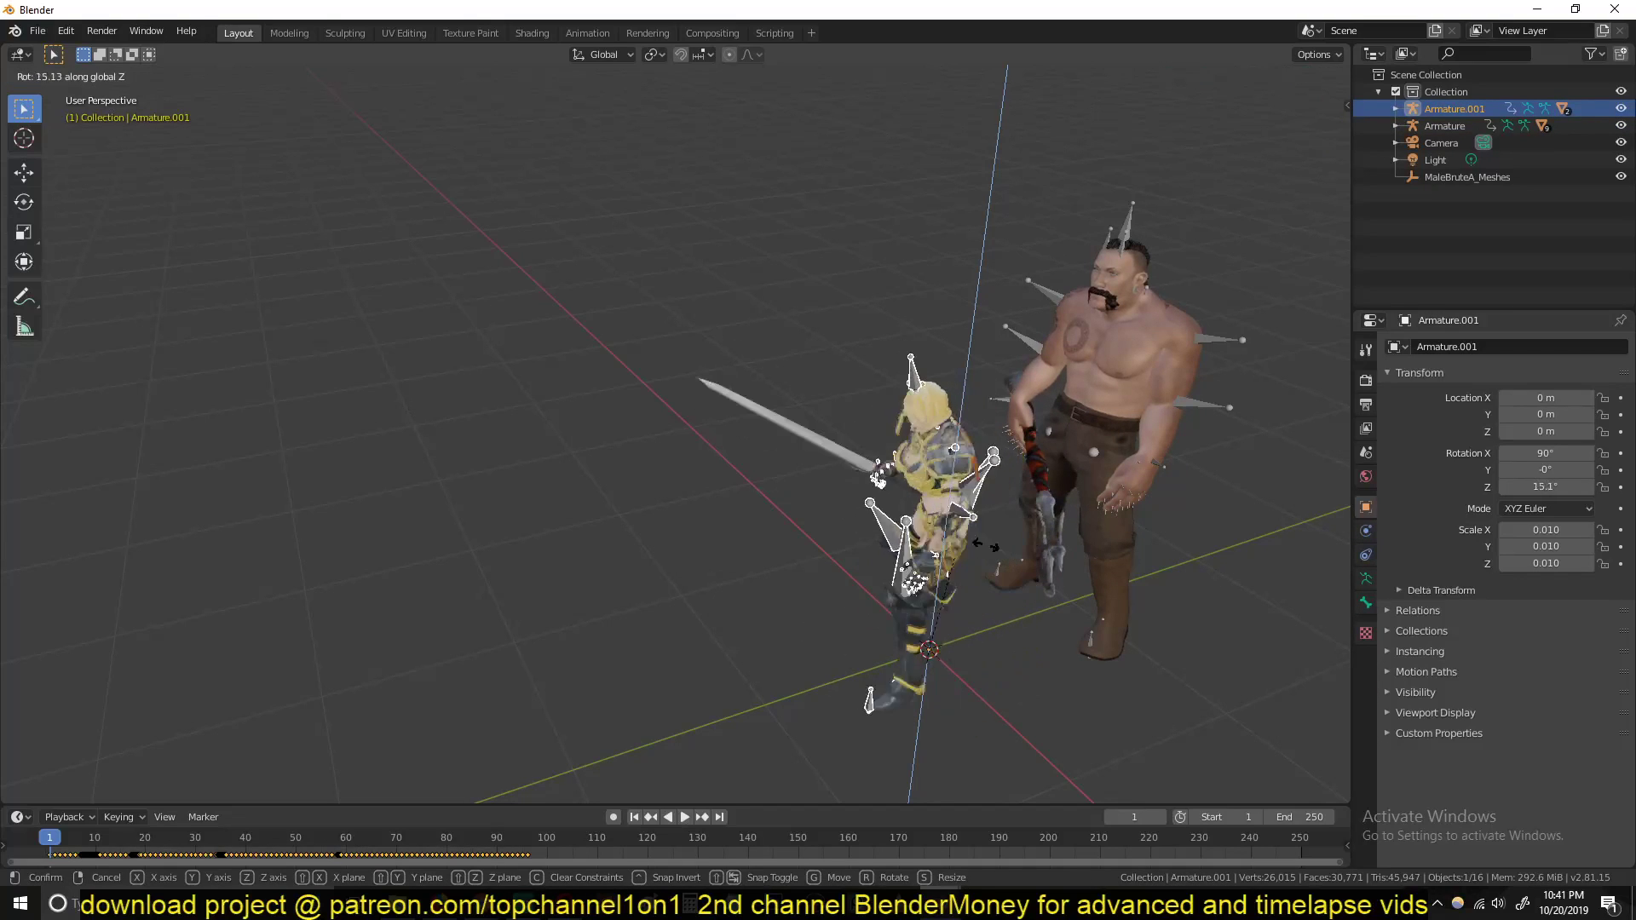
click(1074, 796)
scroll(931, 615, down, 2)
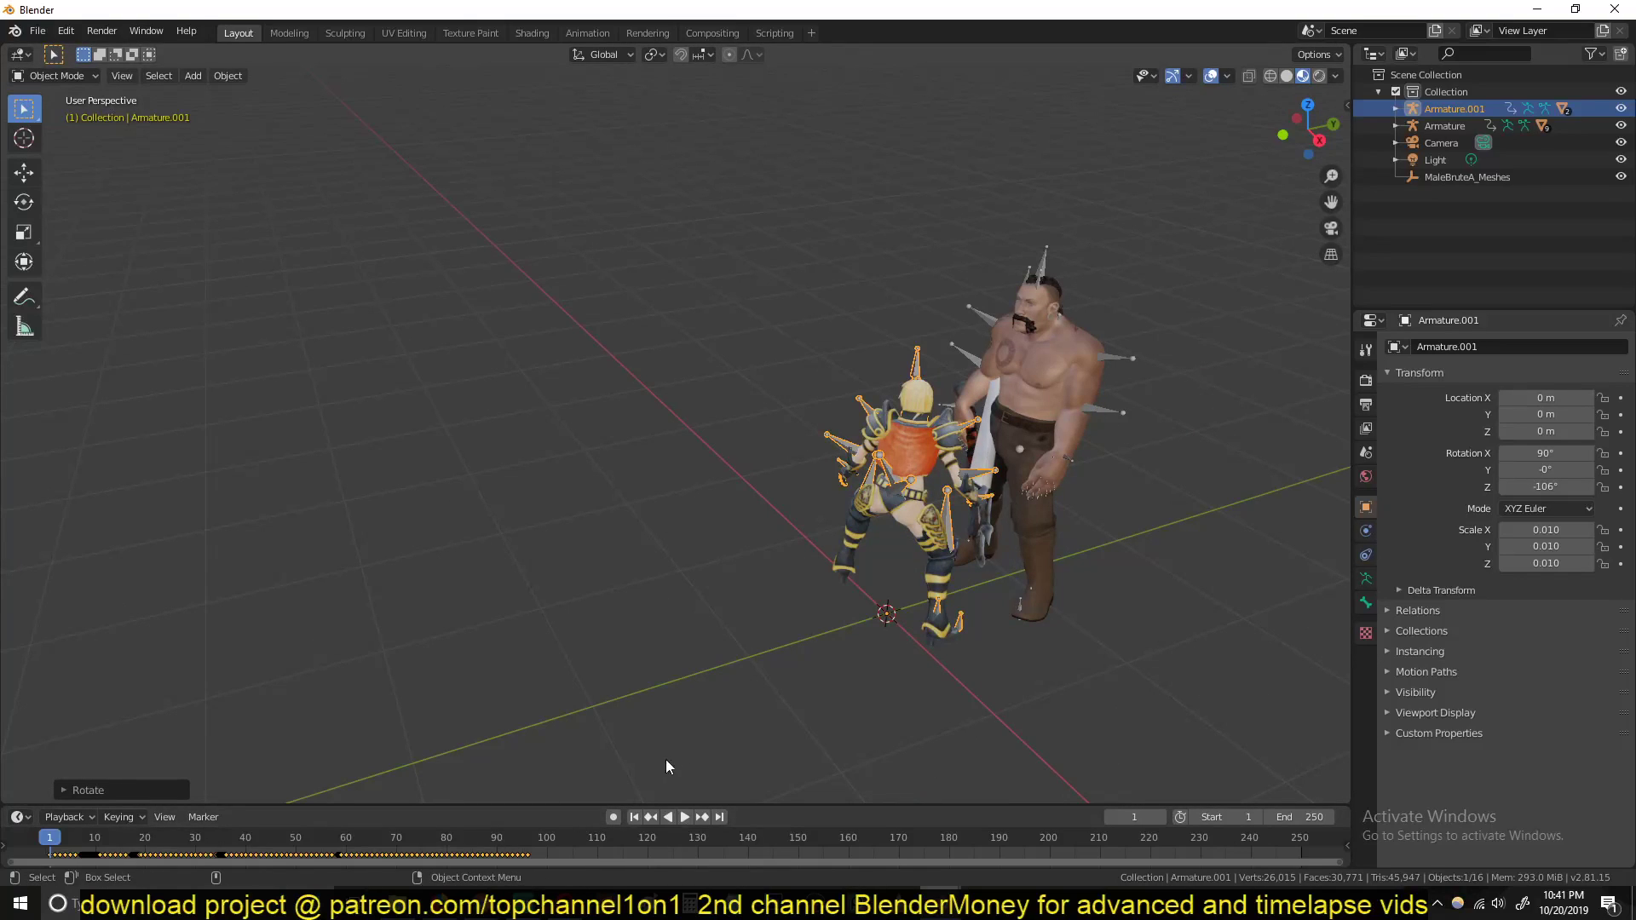
Switch to the Chrome browser and open mixamo.com
mouse_move(483, 904)
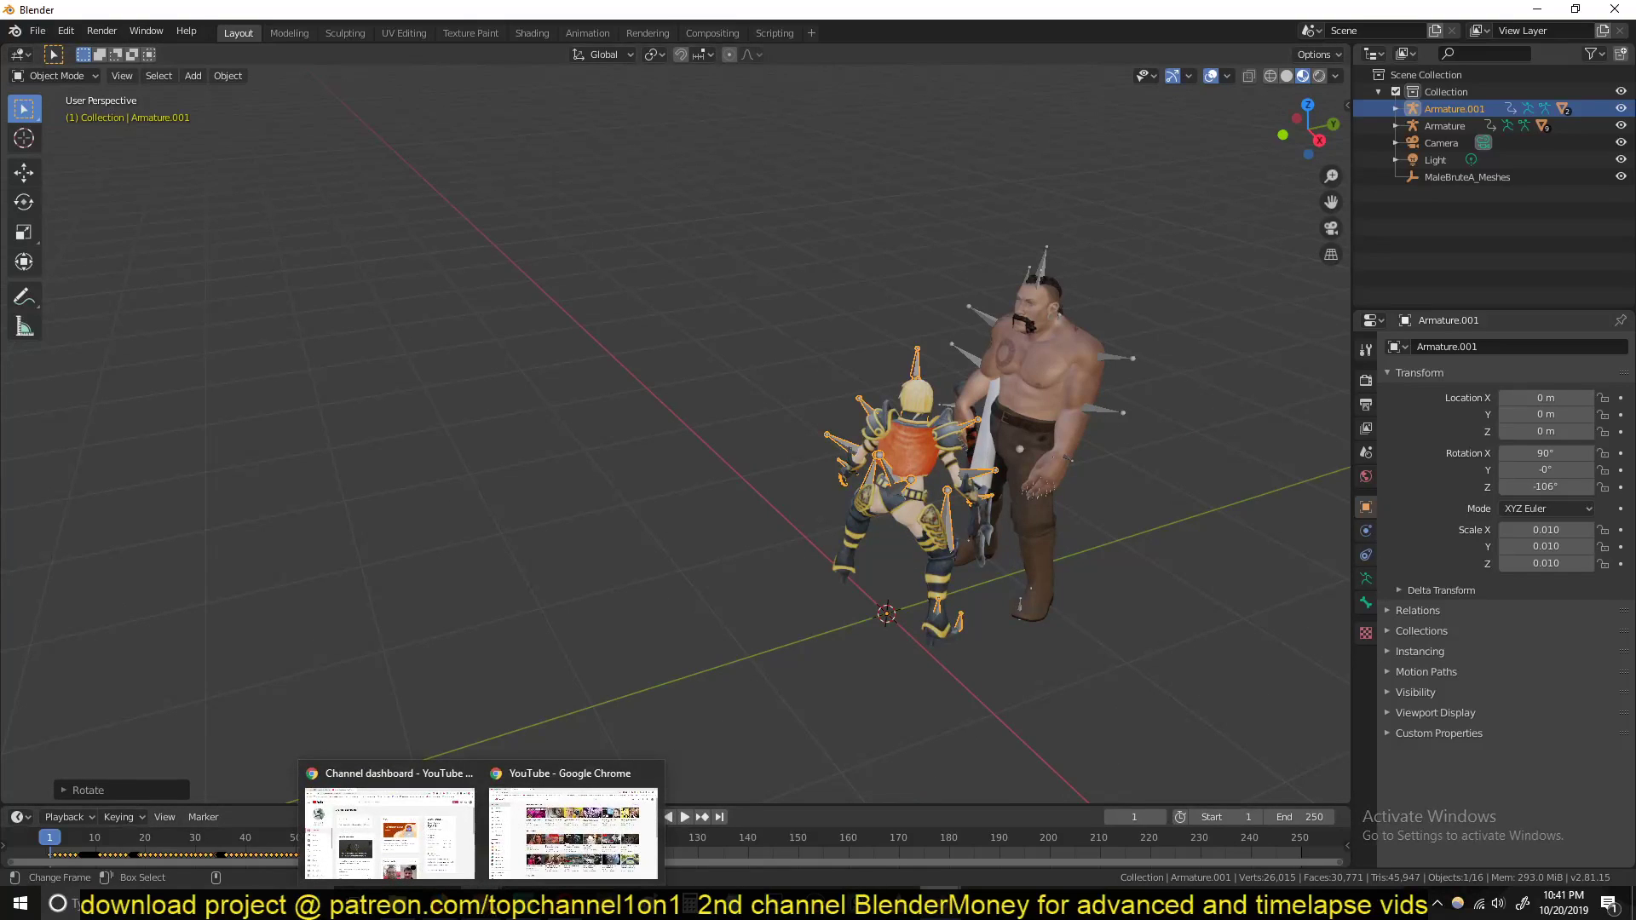
click(523, 869)
click(525, 43)
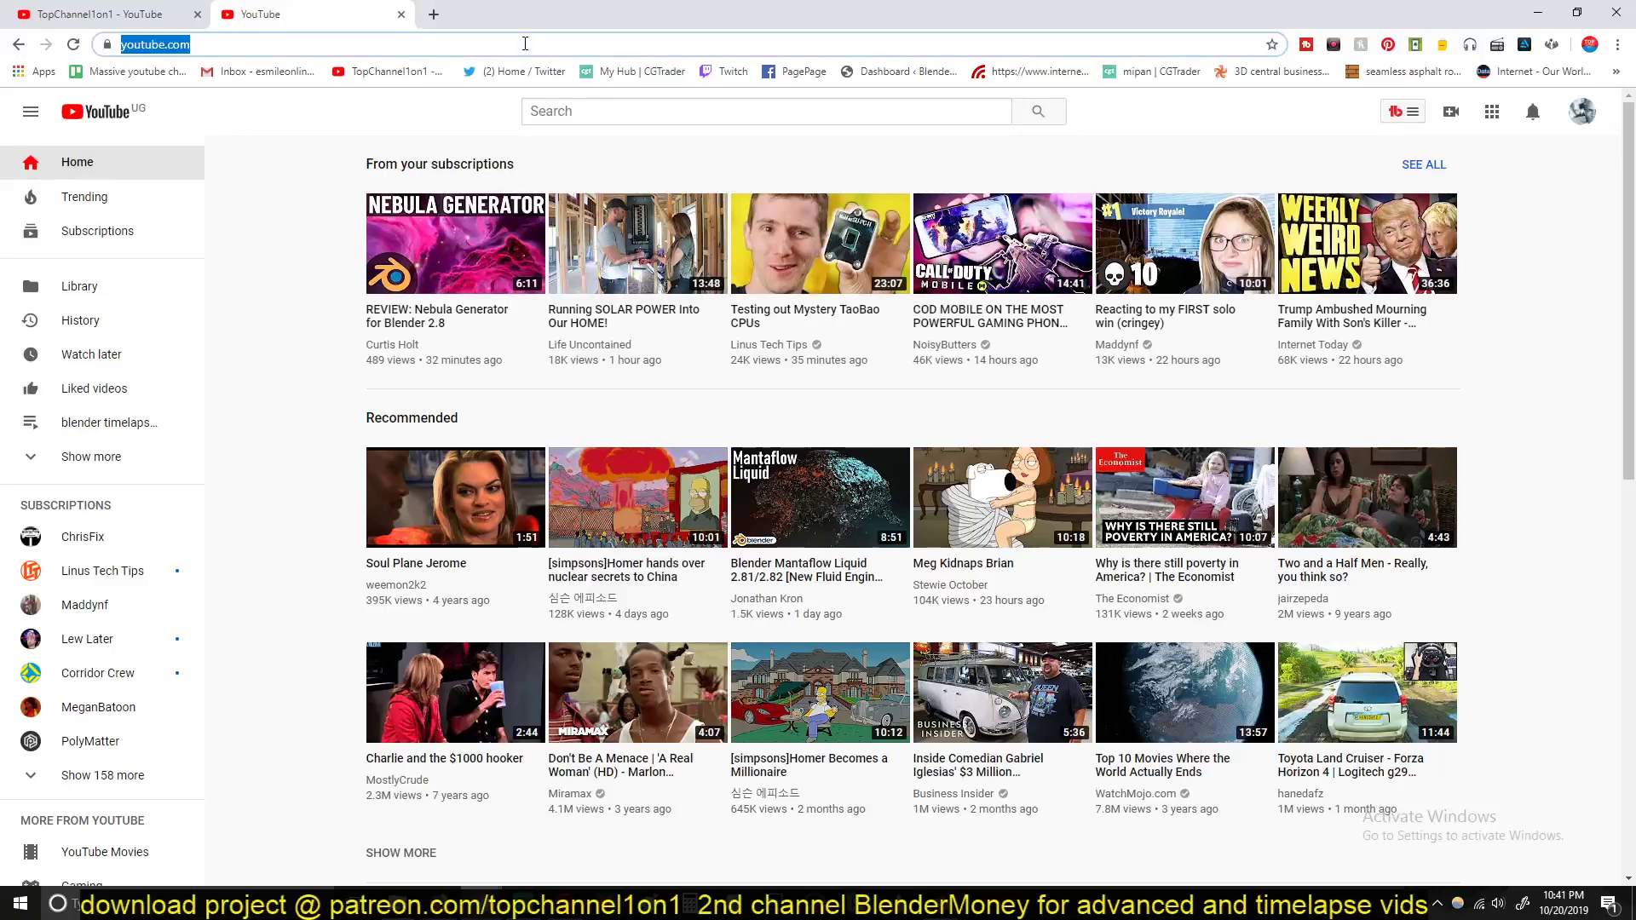
text(mixamo.)
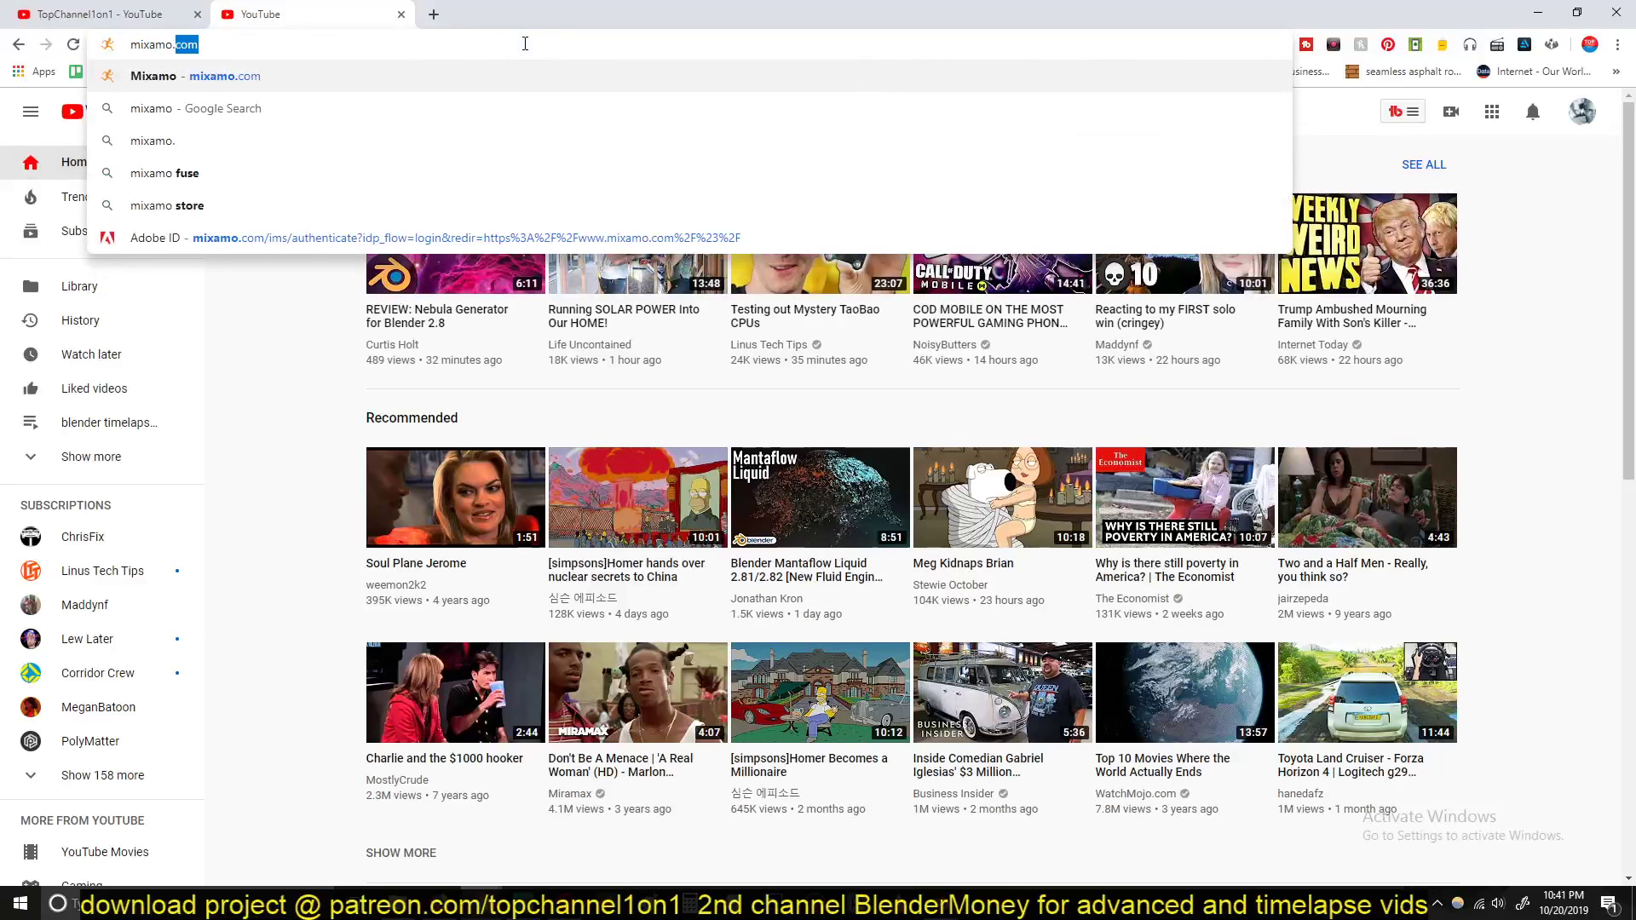
key(Return)
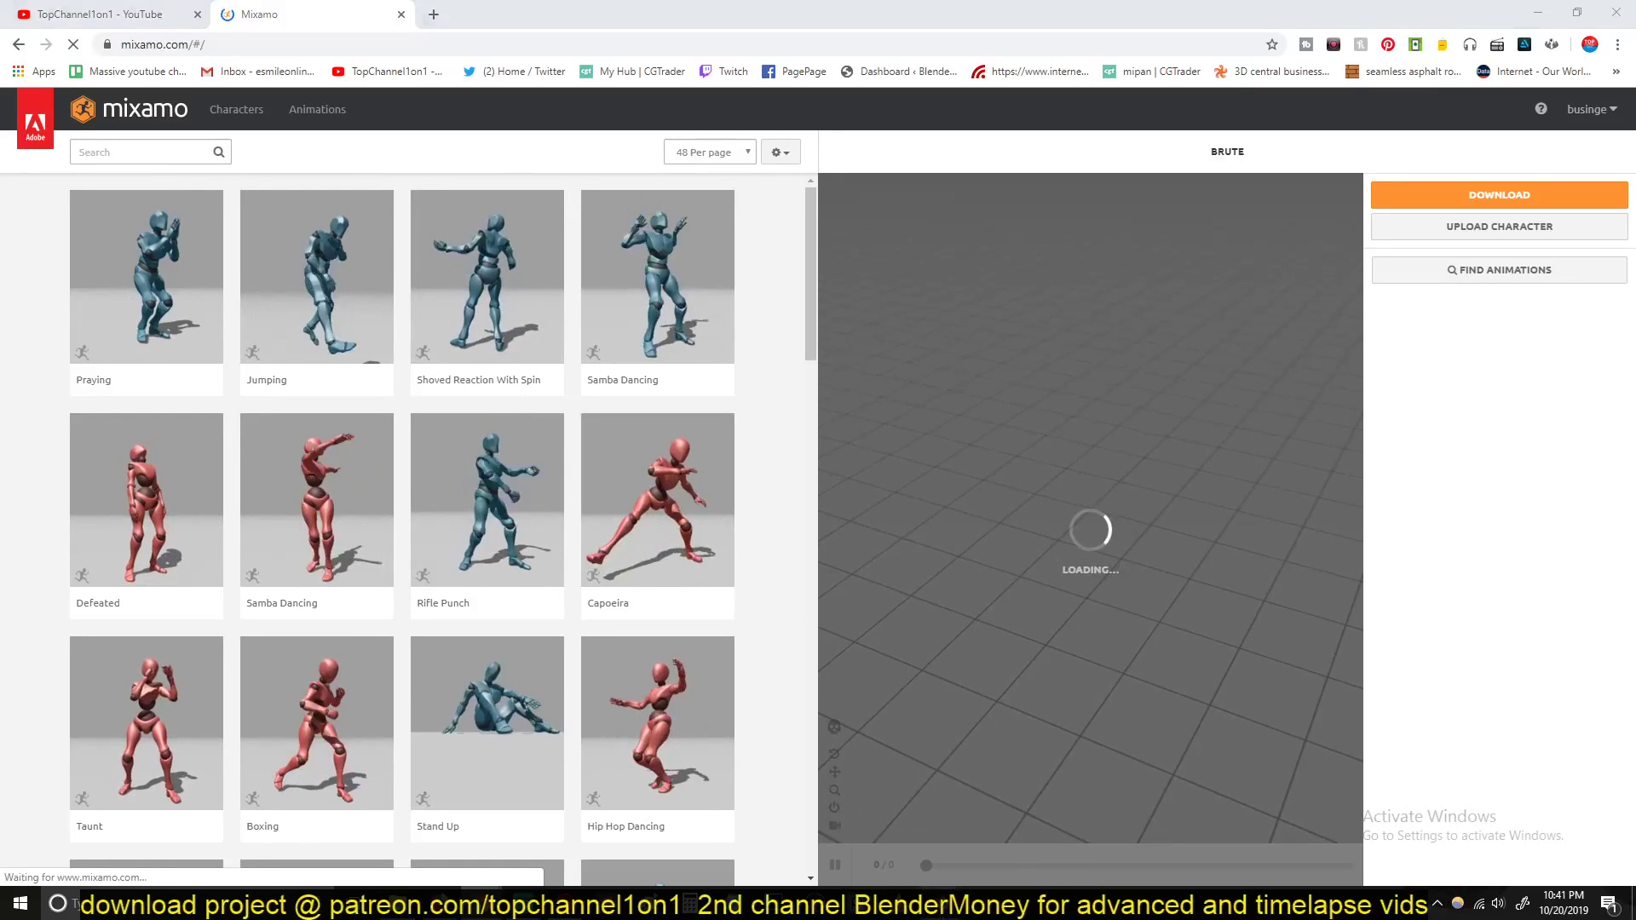
Switch back to Blender, check the two-character scene at frame 59, and bring up the finished fight scene
mouse_move(940, 903)
click(977, 861)
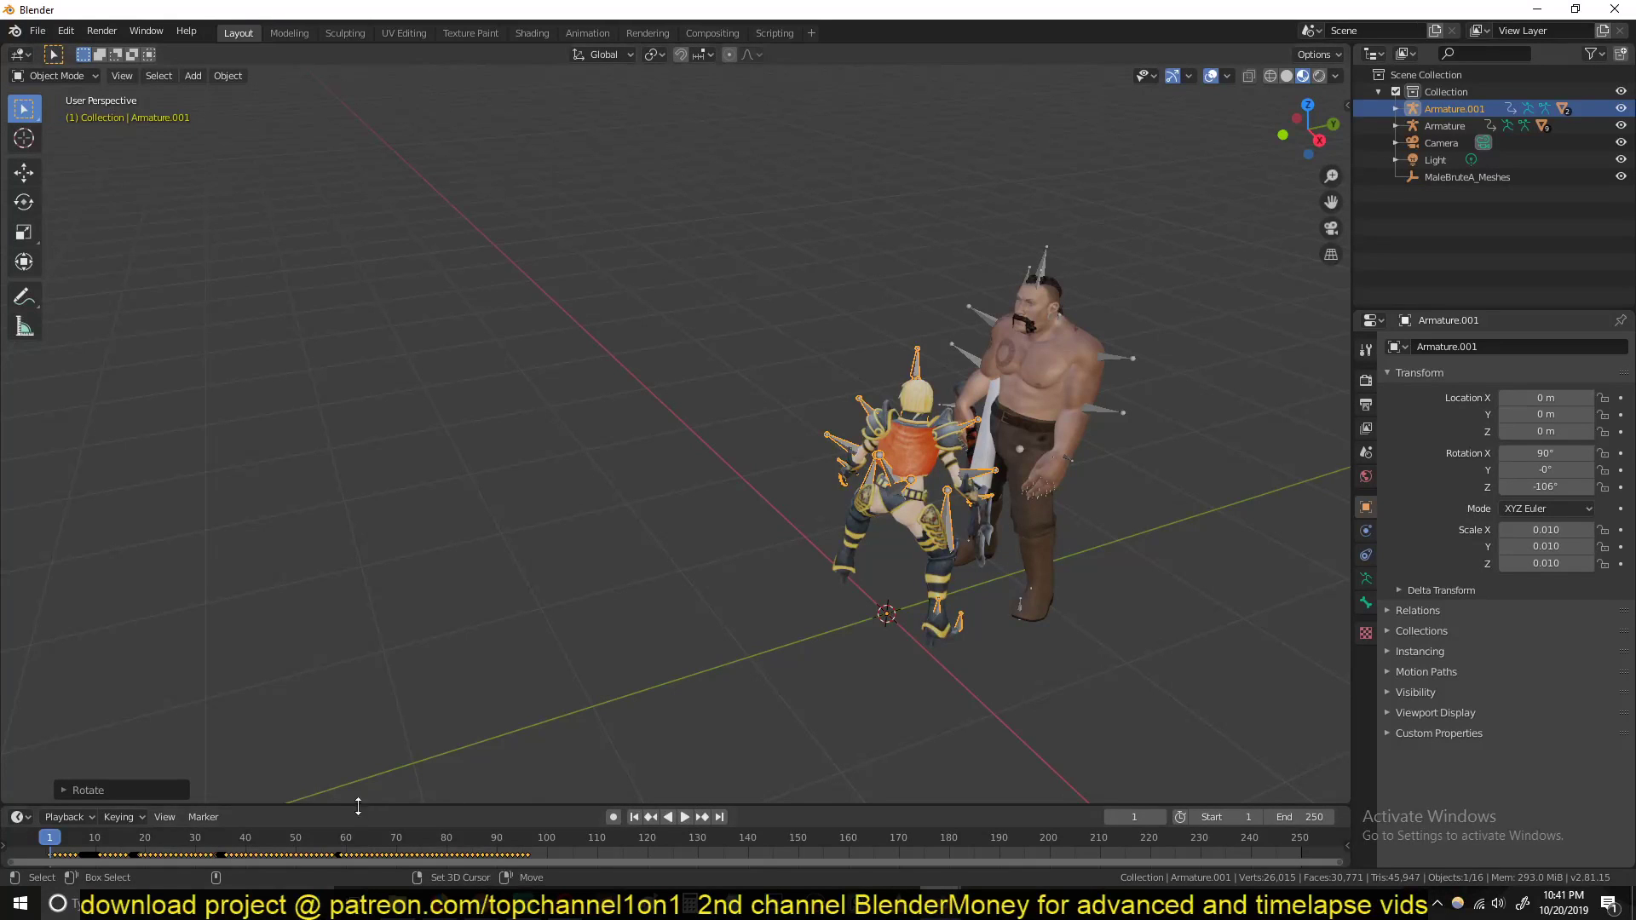
right_drag(299, 852, 342, 852)
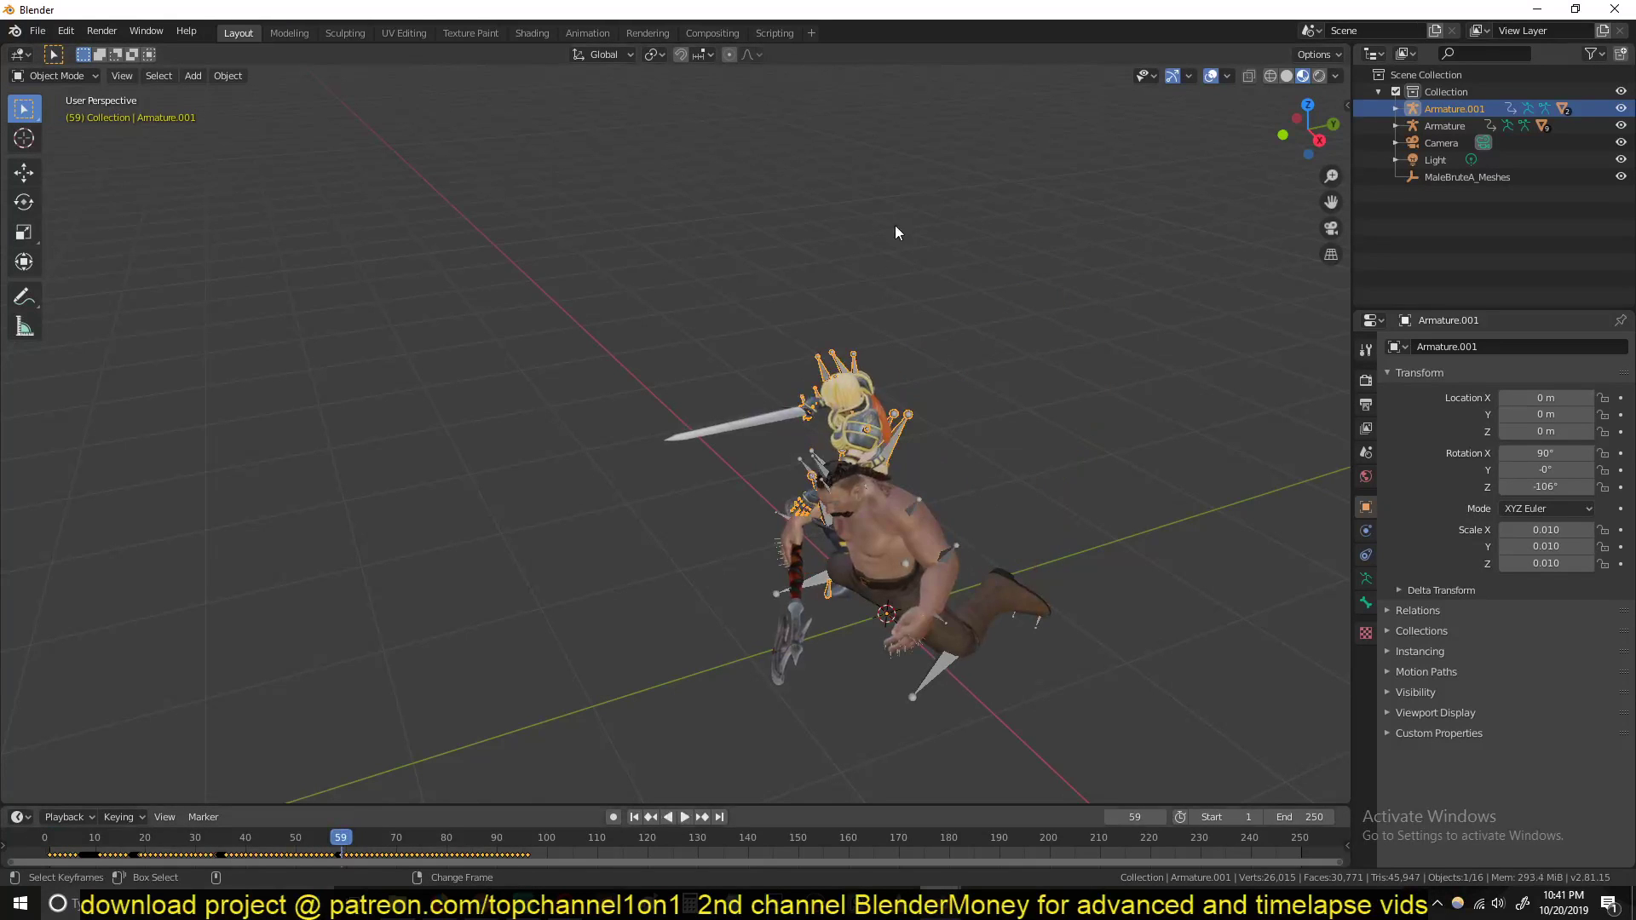
click(889, 848)
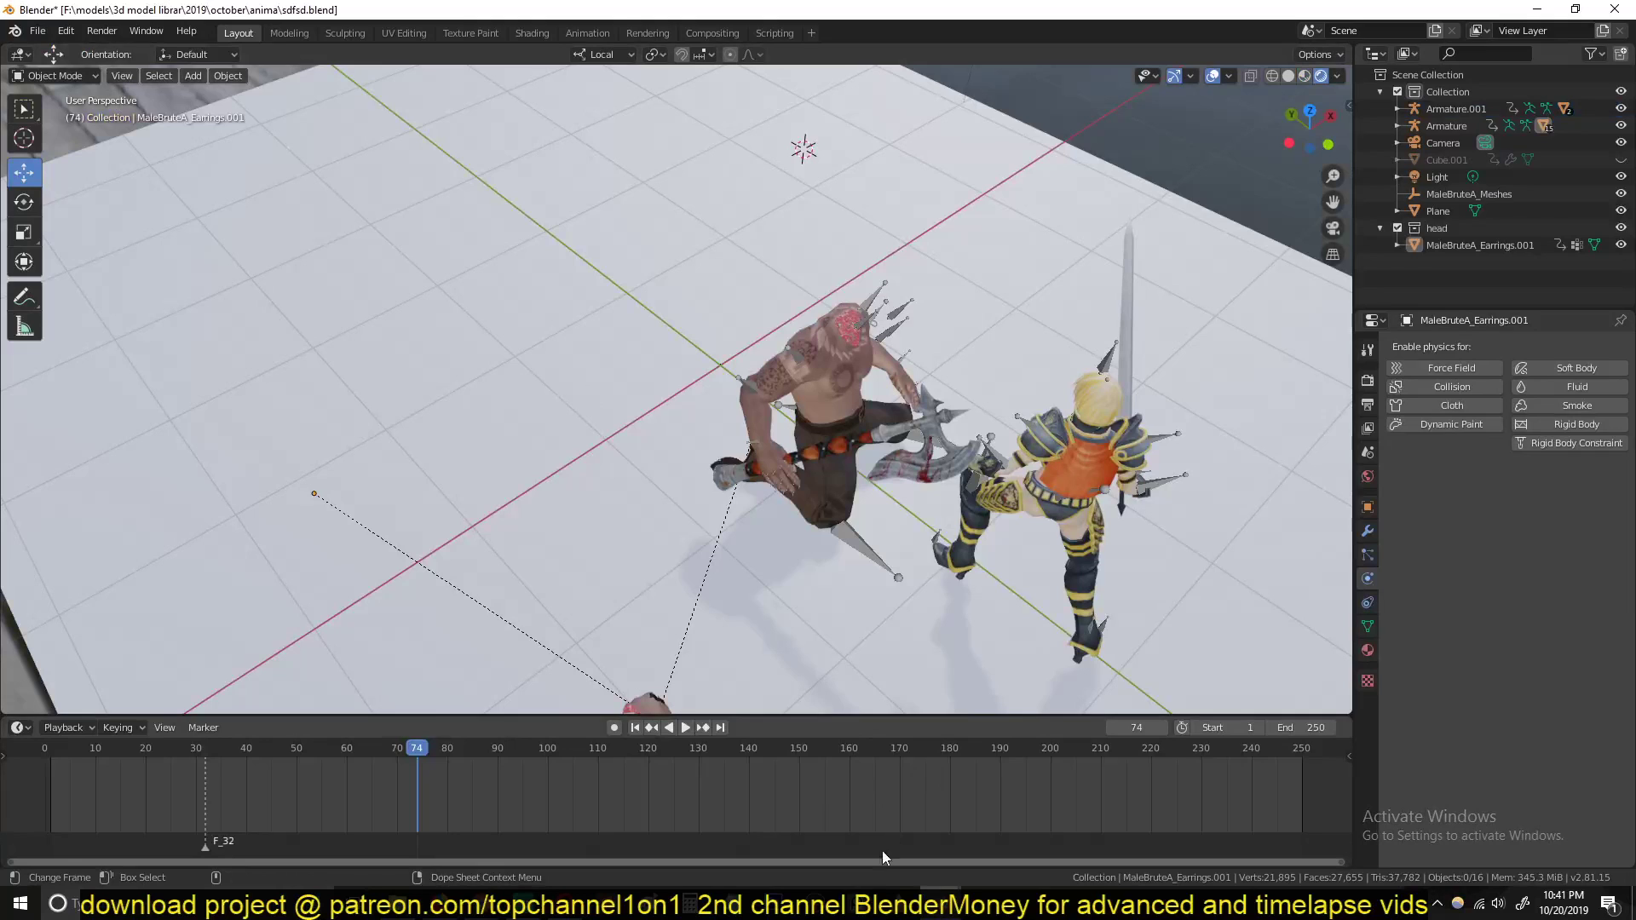
Switch to Mixamo in Chrome, search for "stabing", and filter the search to characters
mouse_move(481, 904)
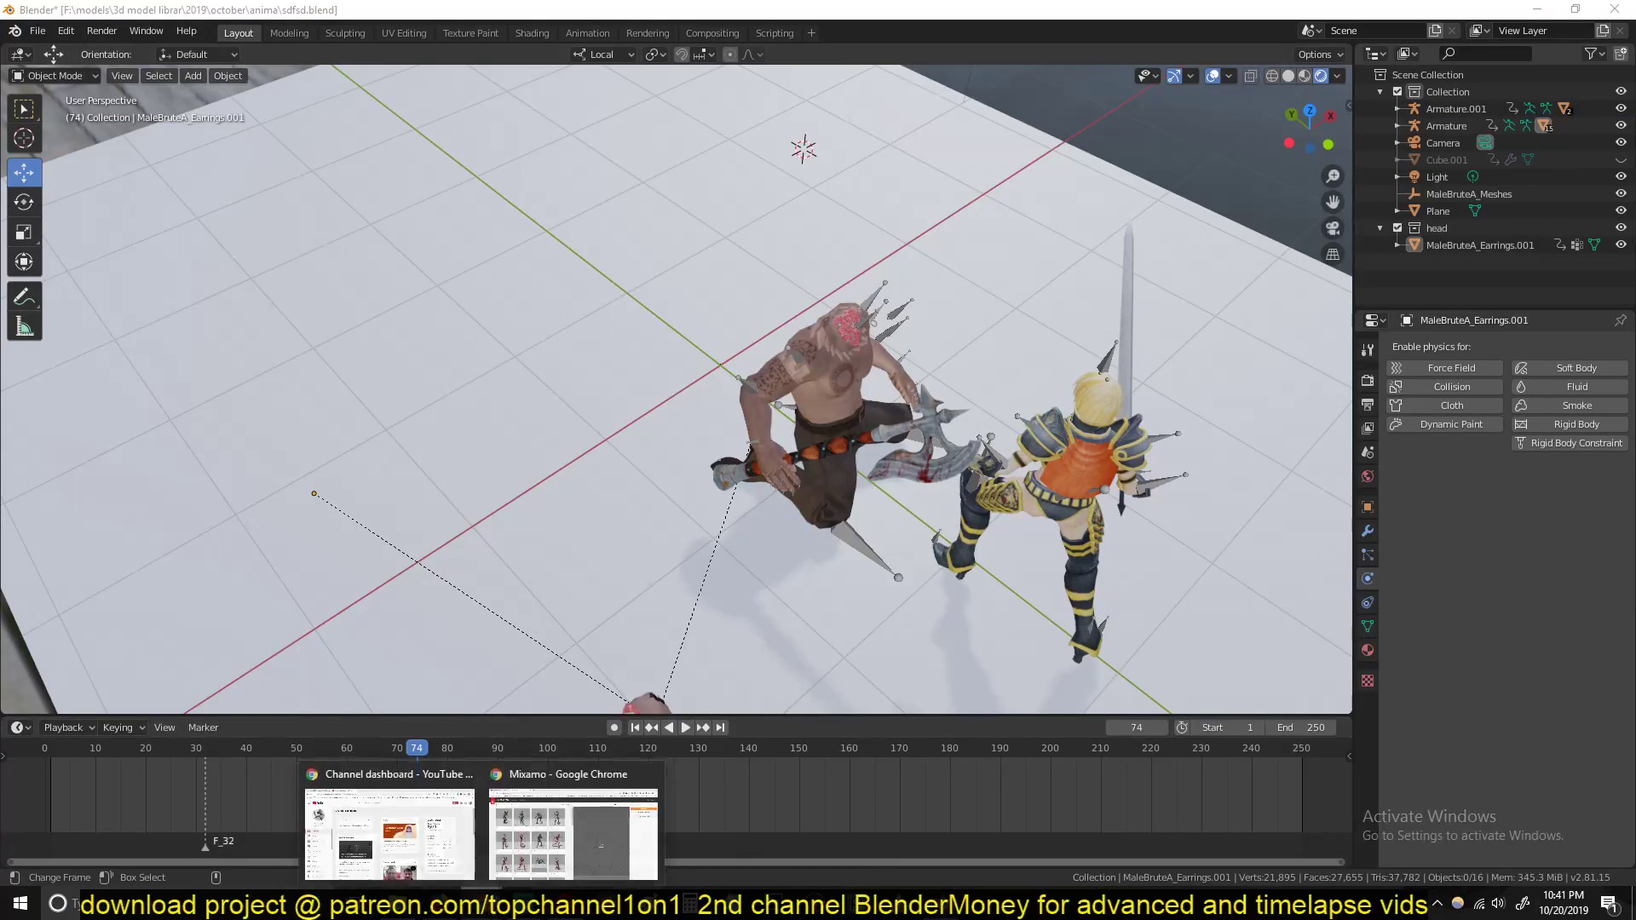
click(563, 818)
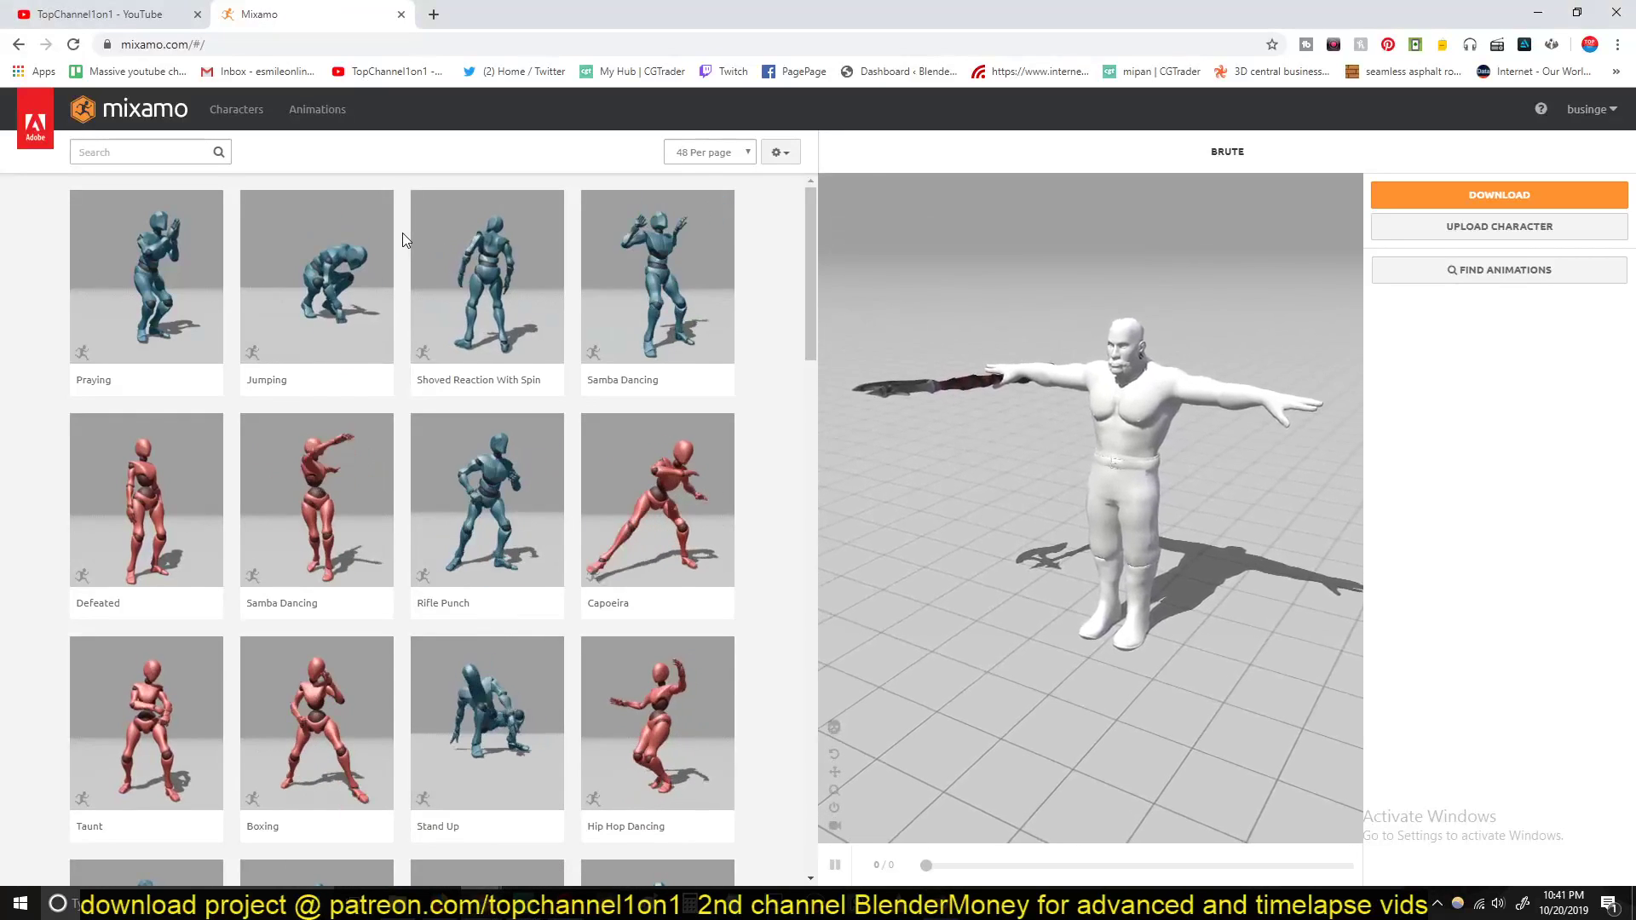
right_click(403, 233)
click(162, 154)
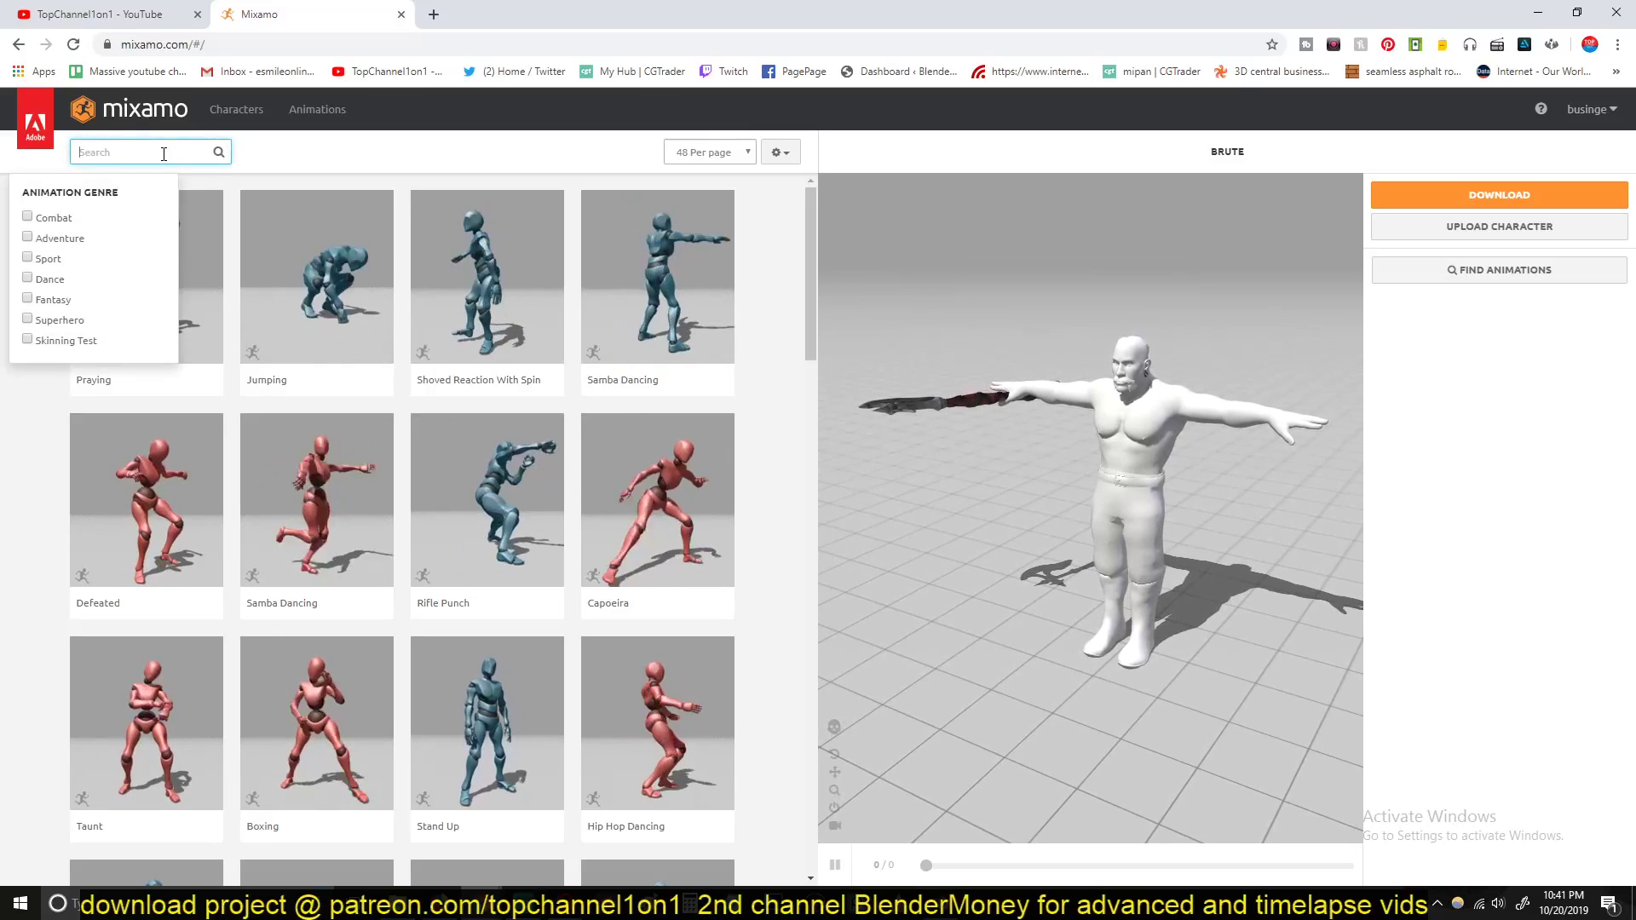
text(stabing)
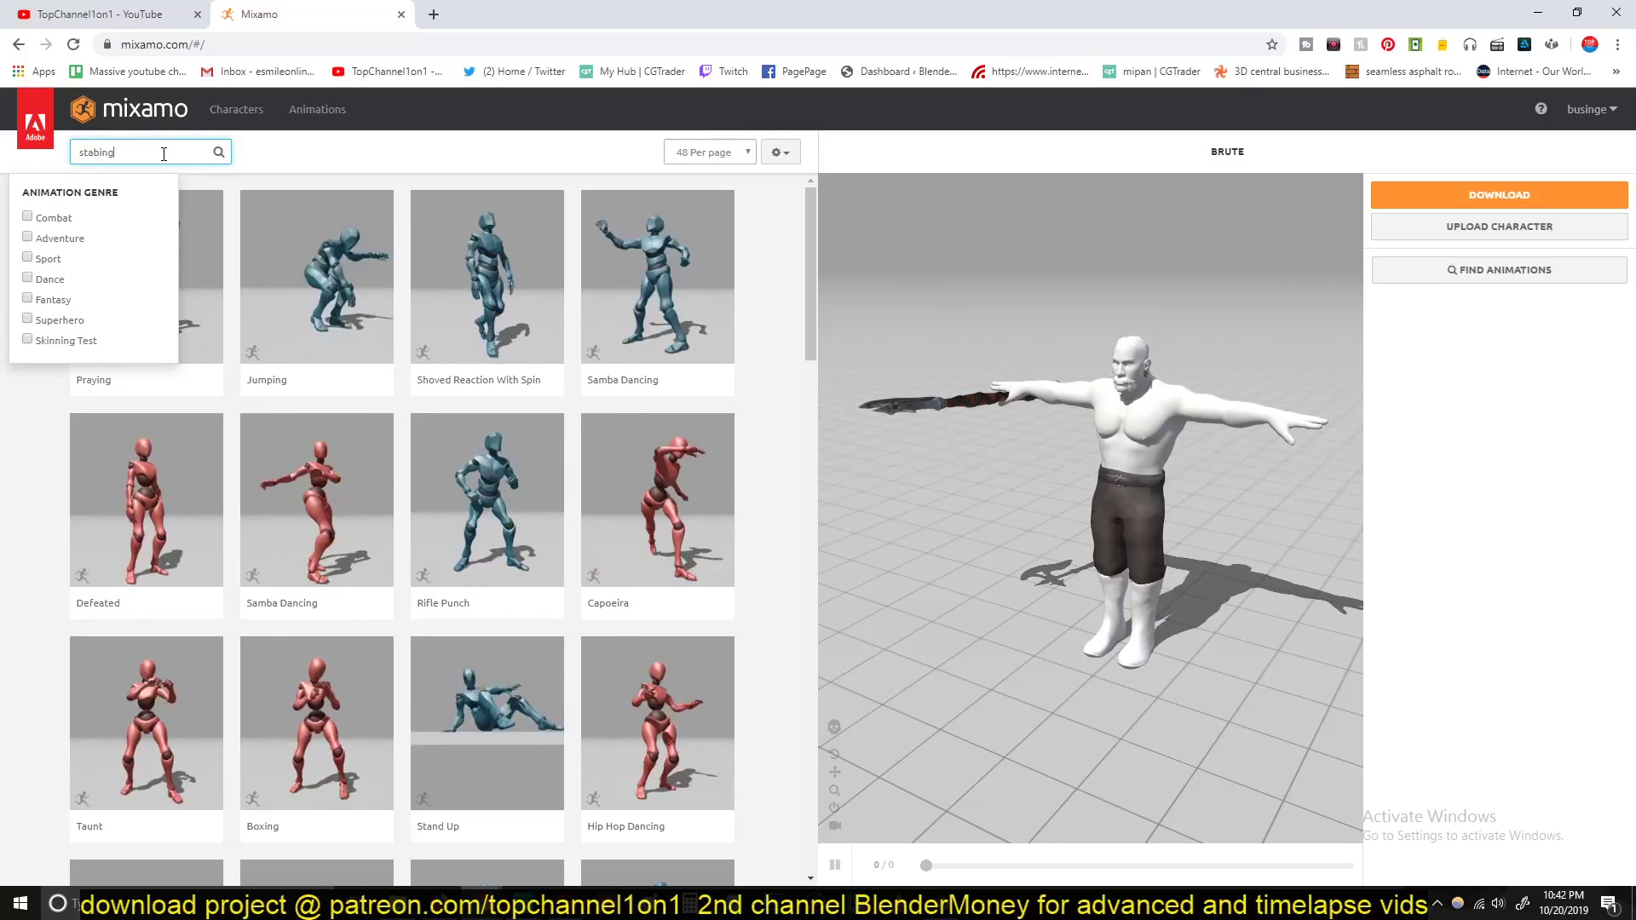
key(Return)
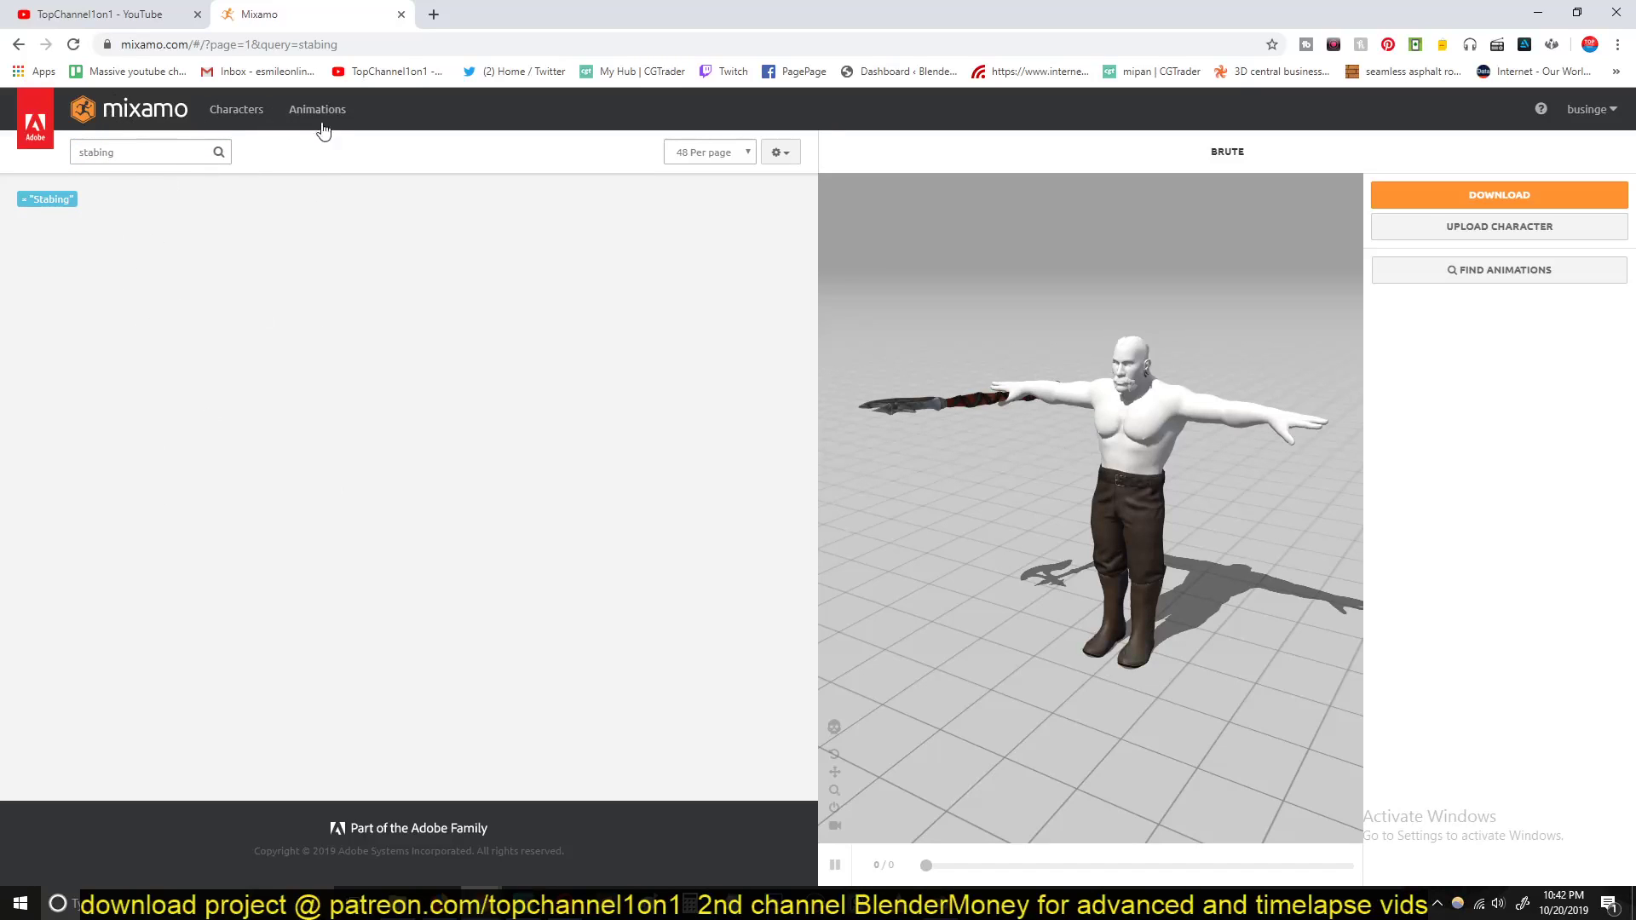
click(236, 109)
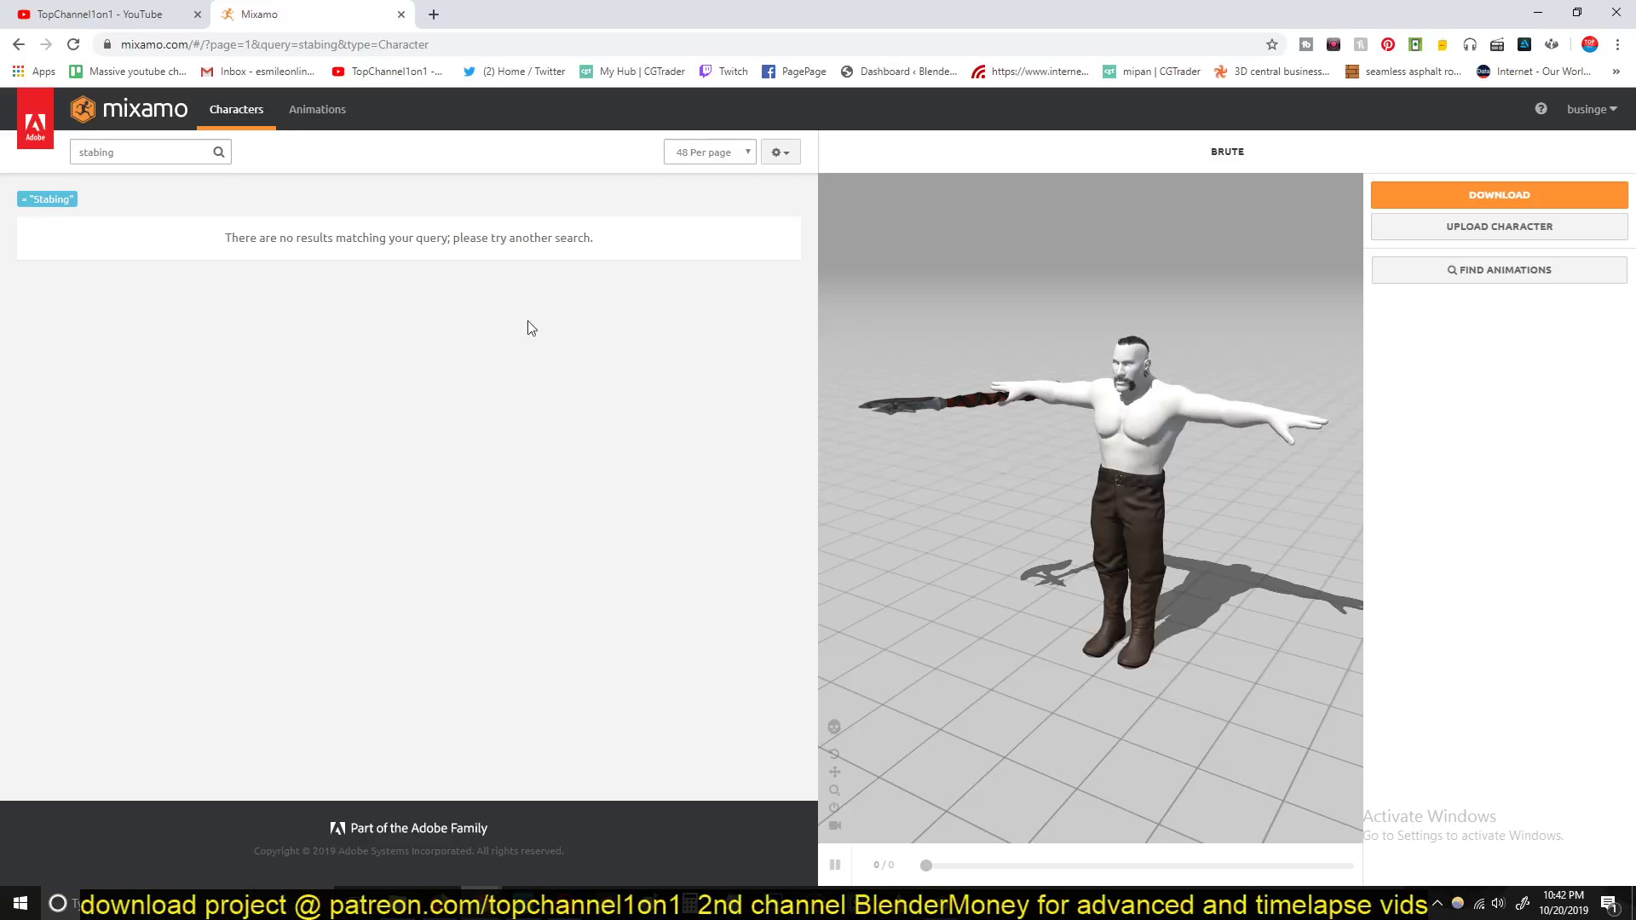
Switch back to the Blender scene with the two imported characters and view them from another angle
mouse_move(940, 905)
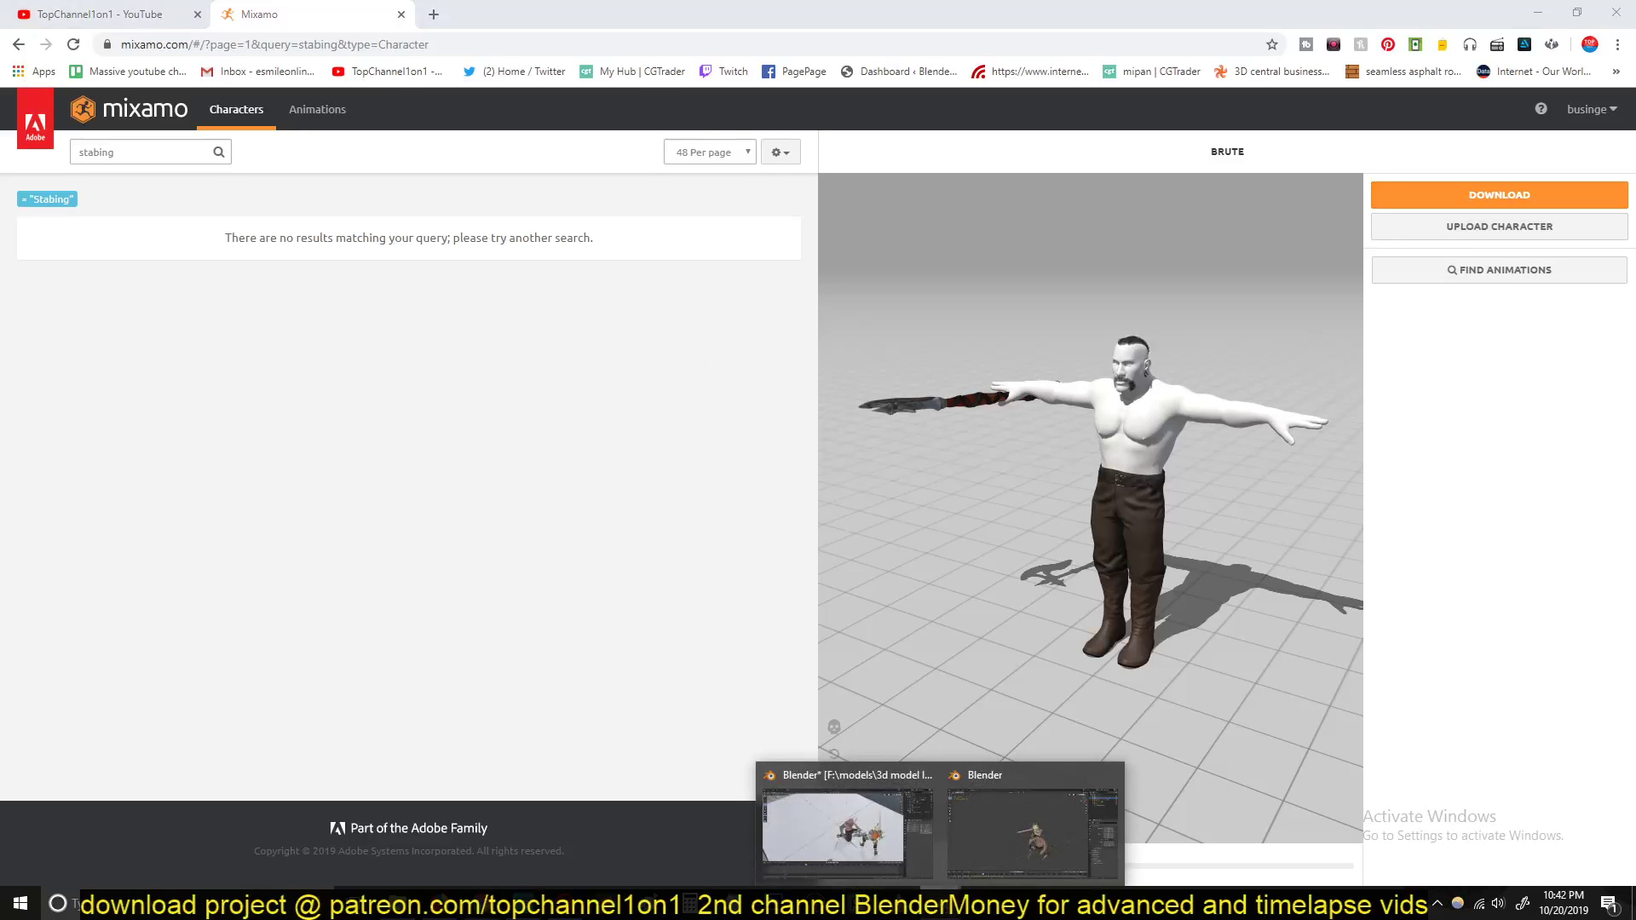
click(972, 828)
middle_drag(1005, 474, 917, 882)
middle_drag(964, 426, 699, 306)
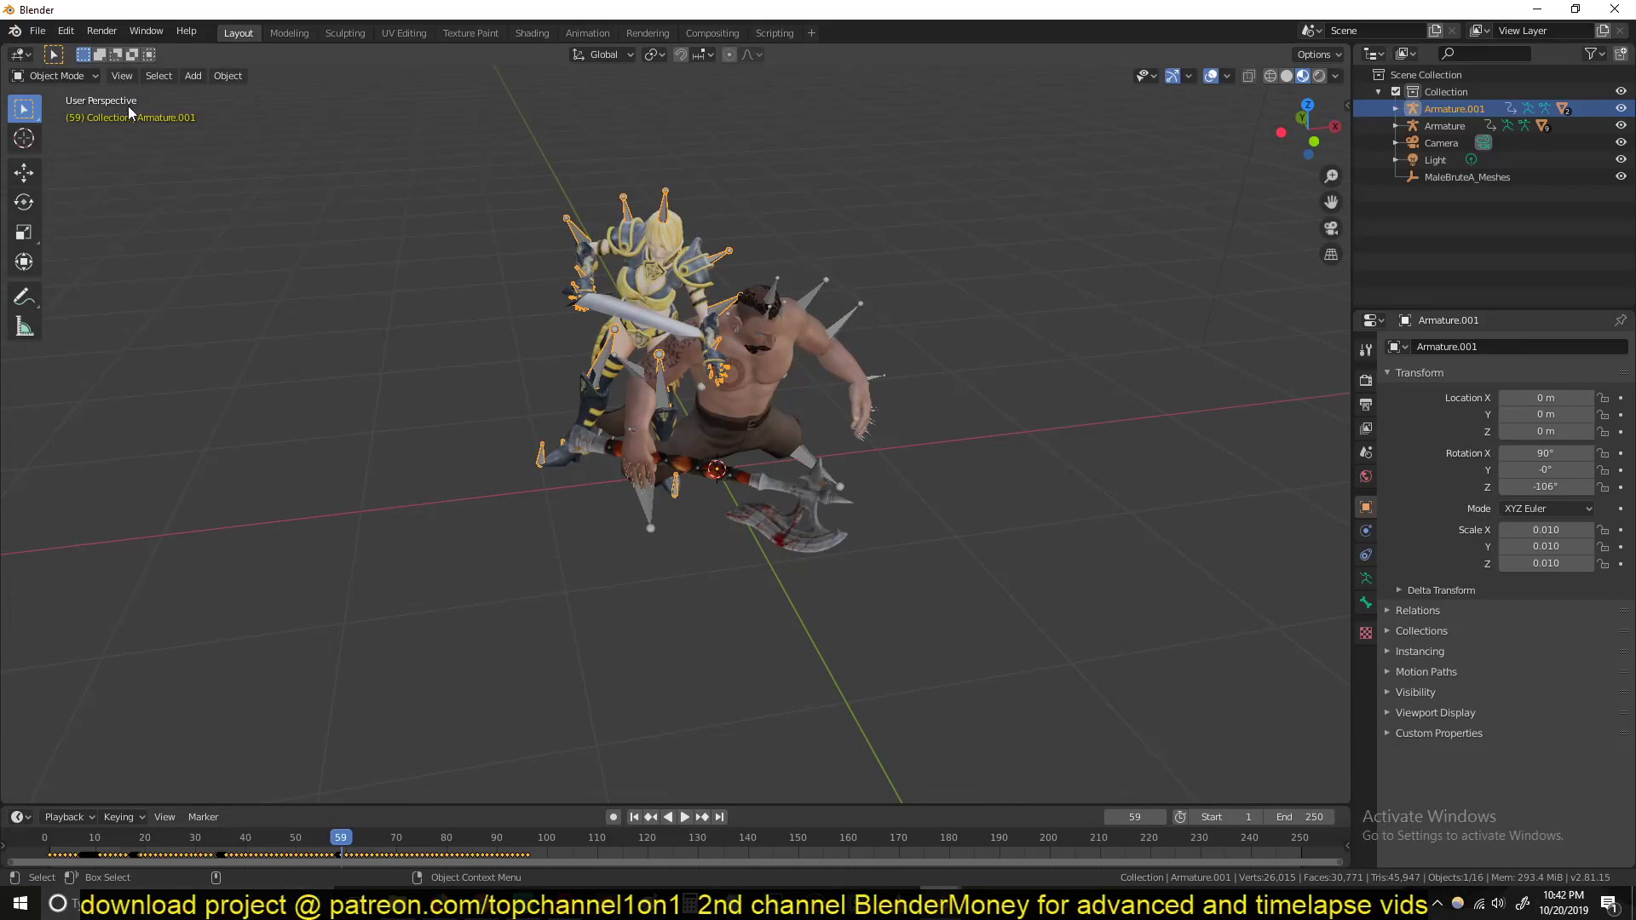
click(40, 31)
mouse_move(82, 266)
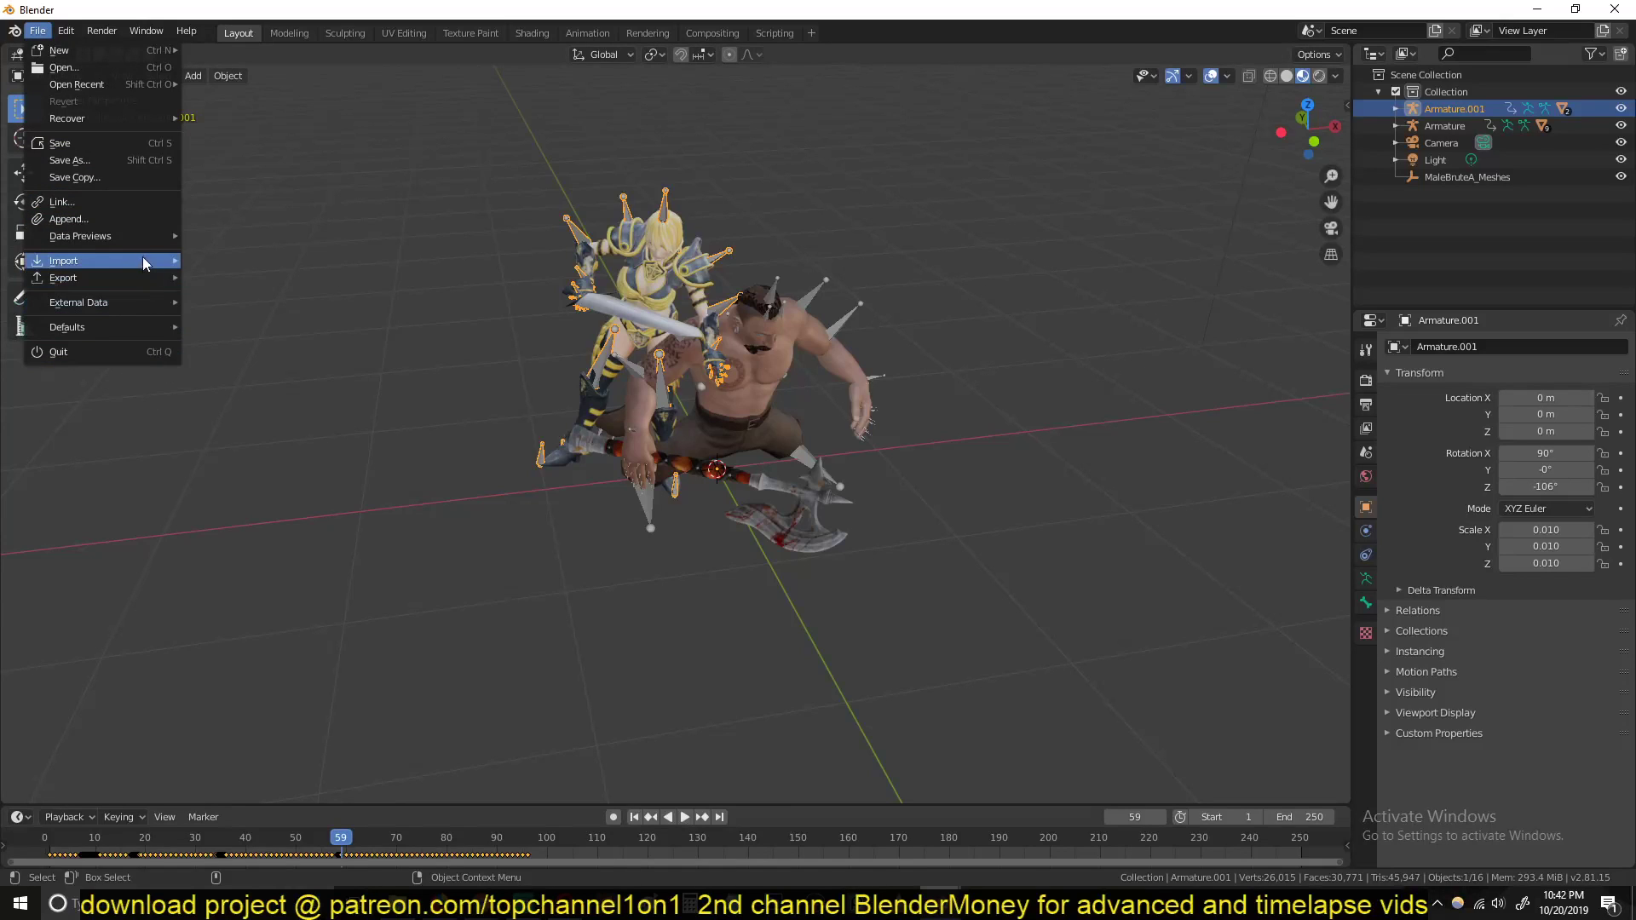
mouse_move(146, 261)
click(276, 363)
scroll(685, 635, down, 6)
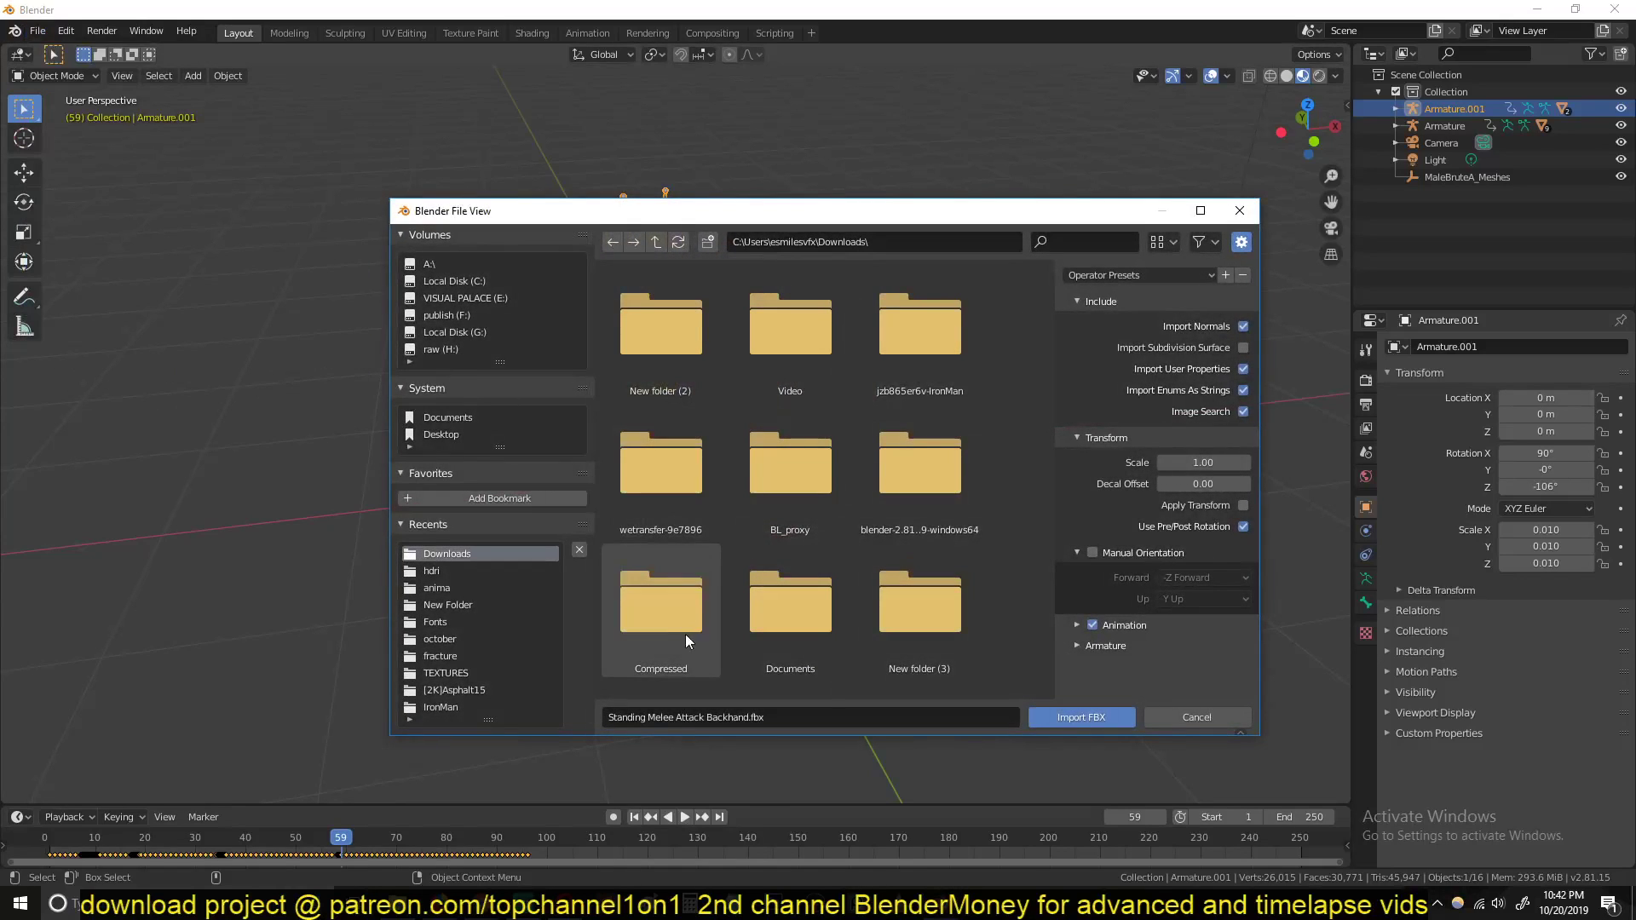
click(695, 515)
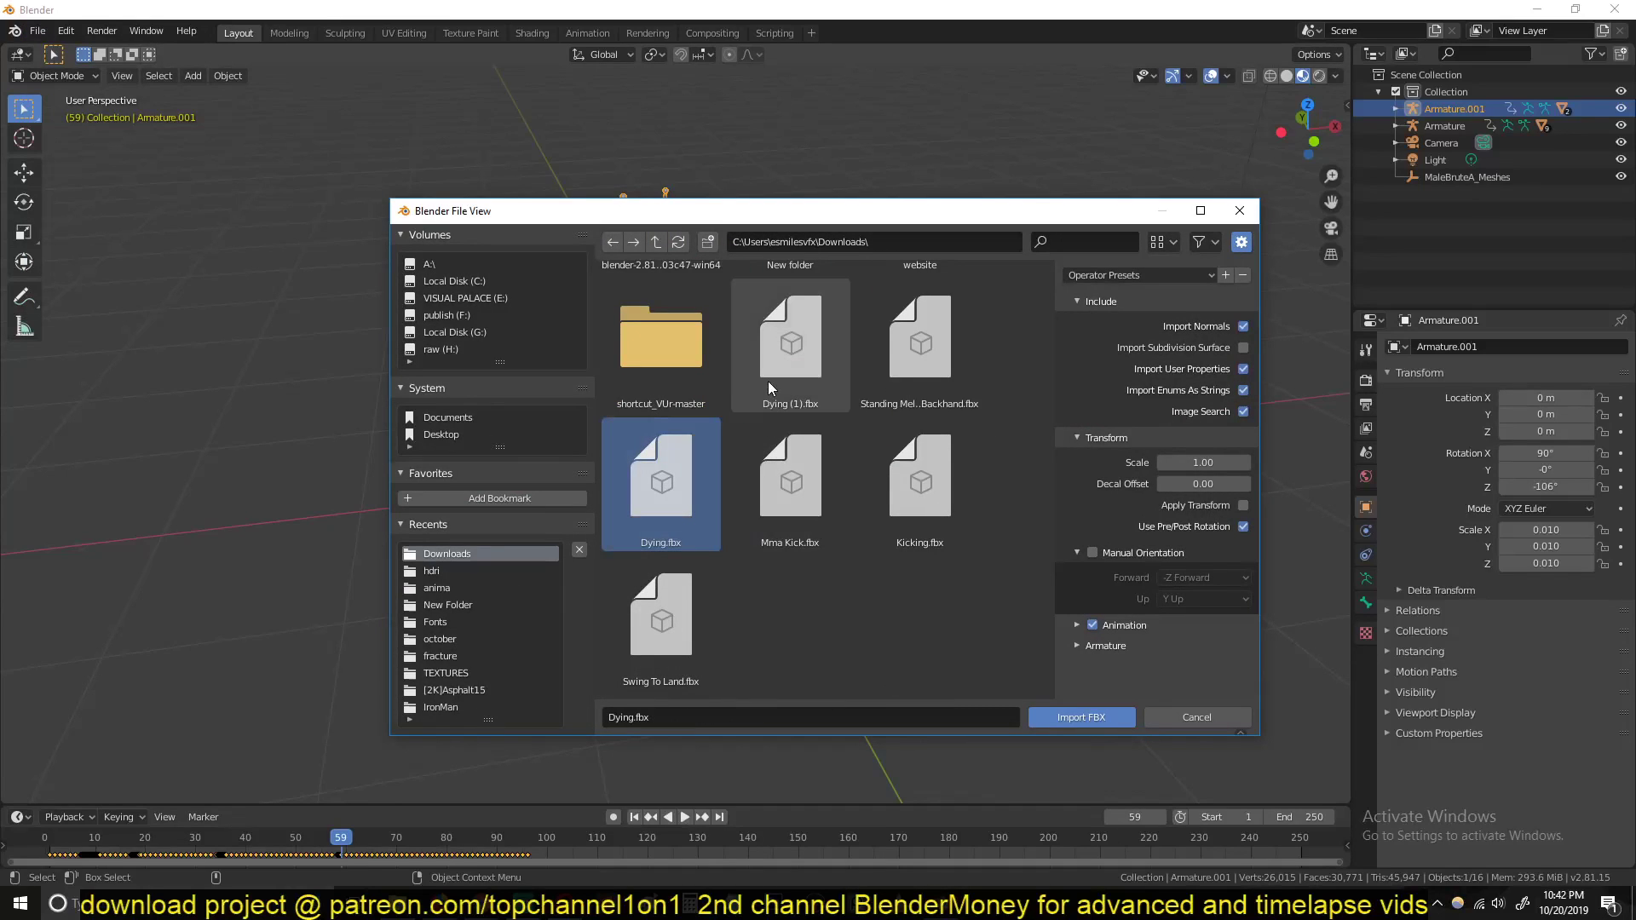
click(772, 375)
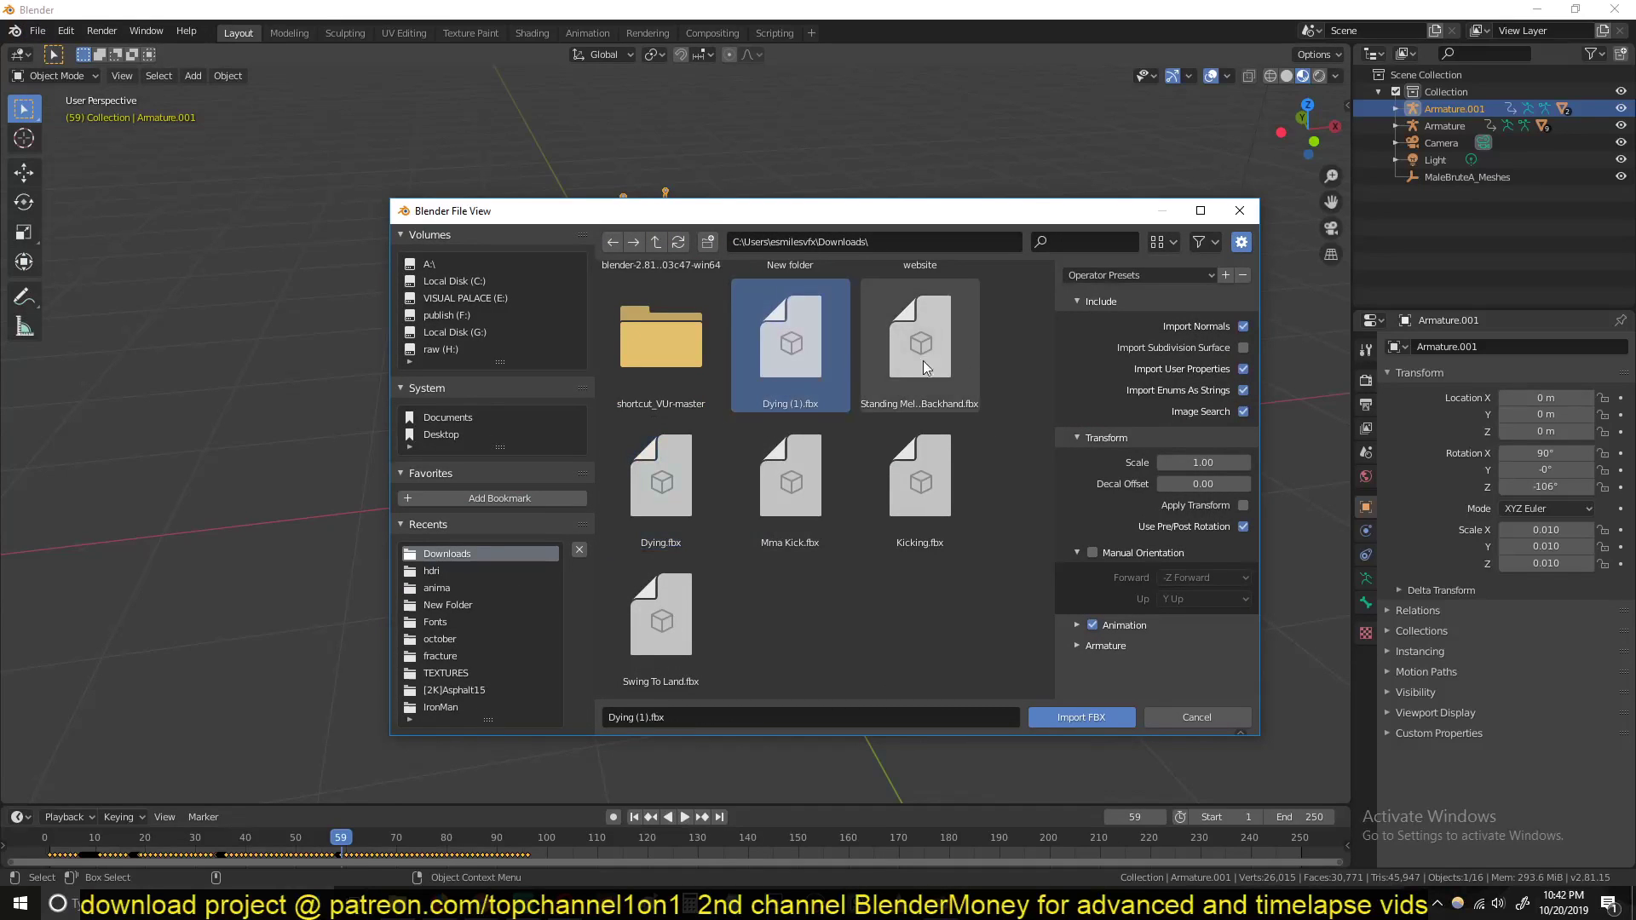
shift+click(907, 350)
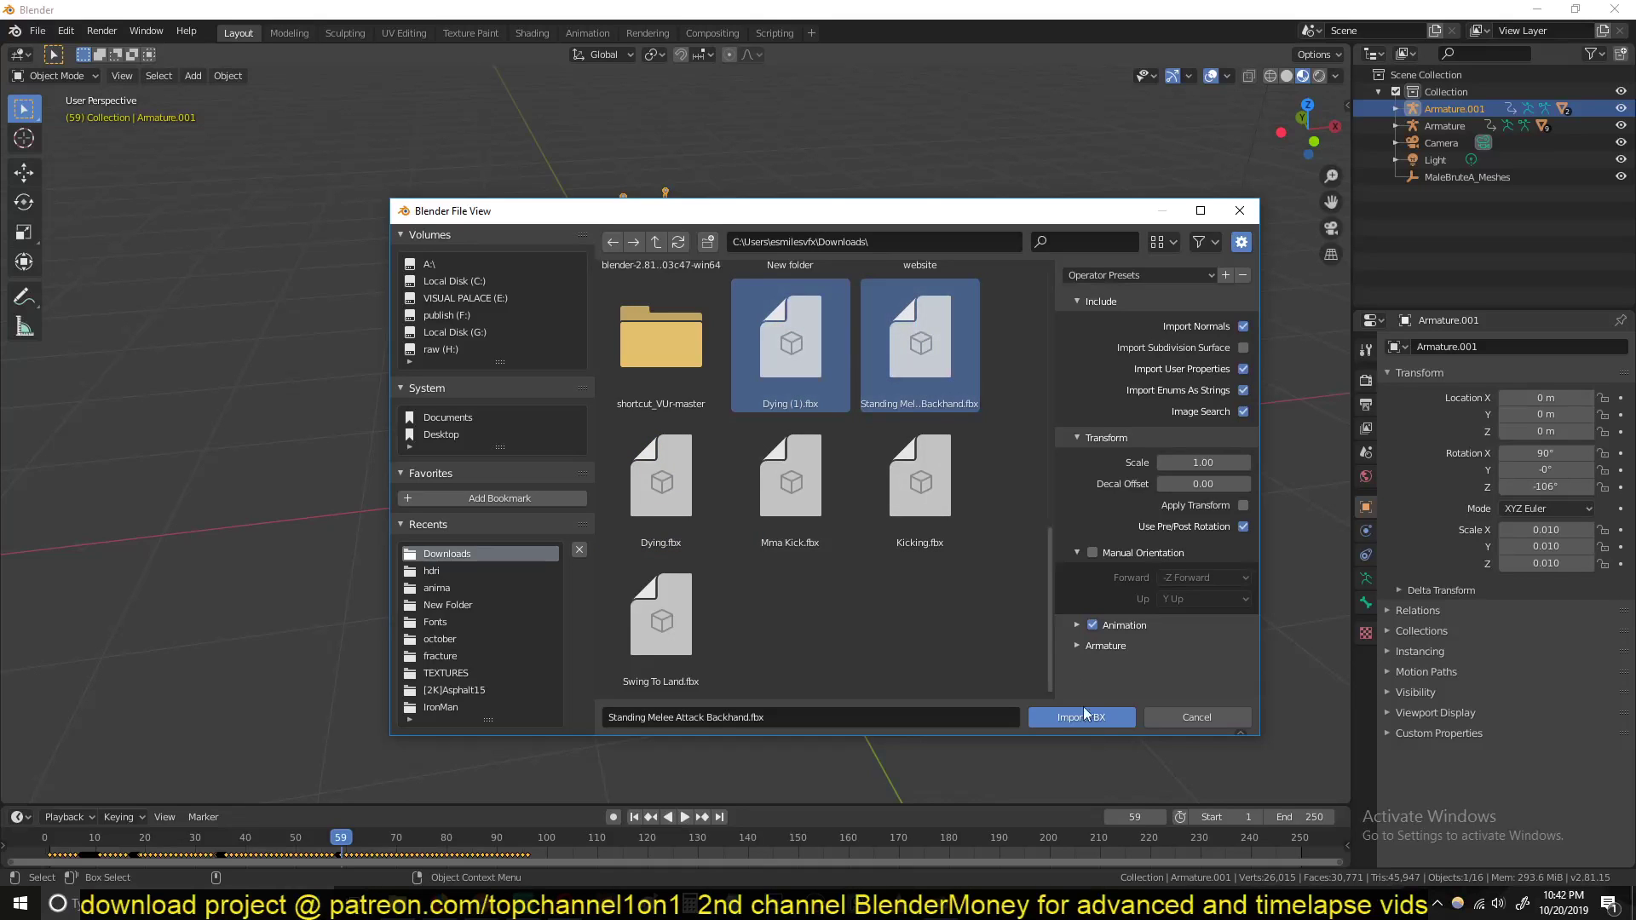
click(1196, 717)
Select the brute's armature and scrub the timeline to frame 26 to examine how his fall lines up with the sword swing
middle_drag(745, 355, 862, 422)
click(901, 362)
click(914, 338)
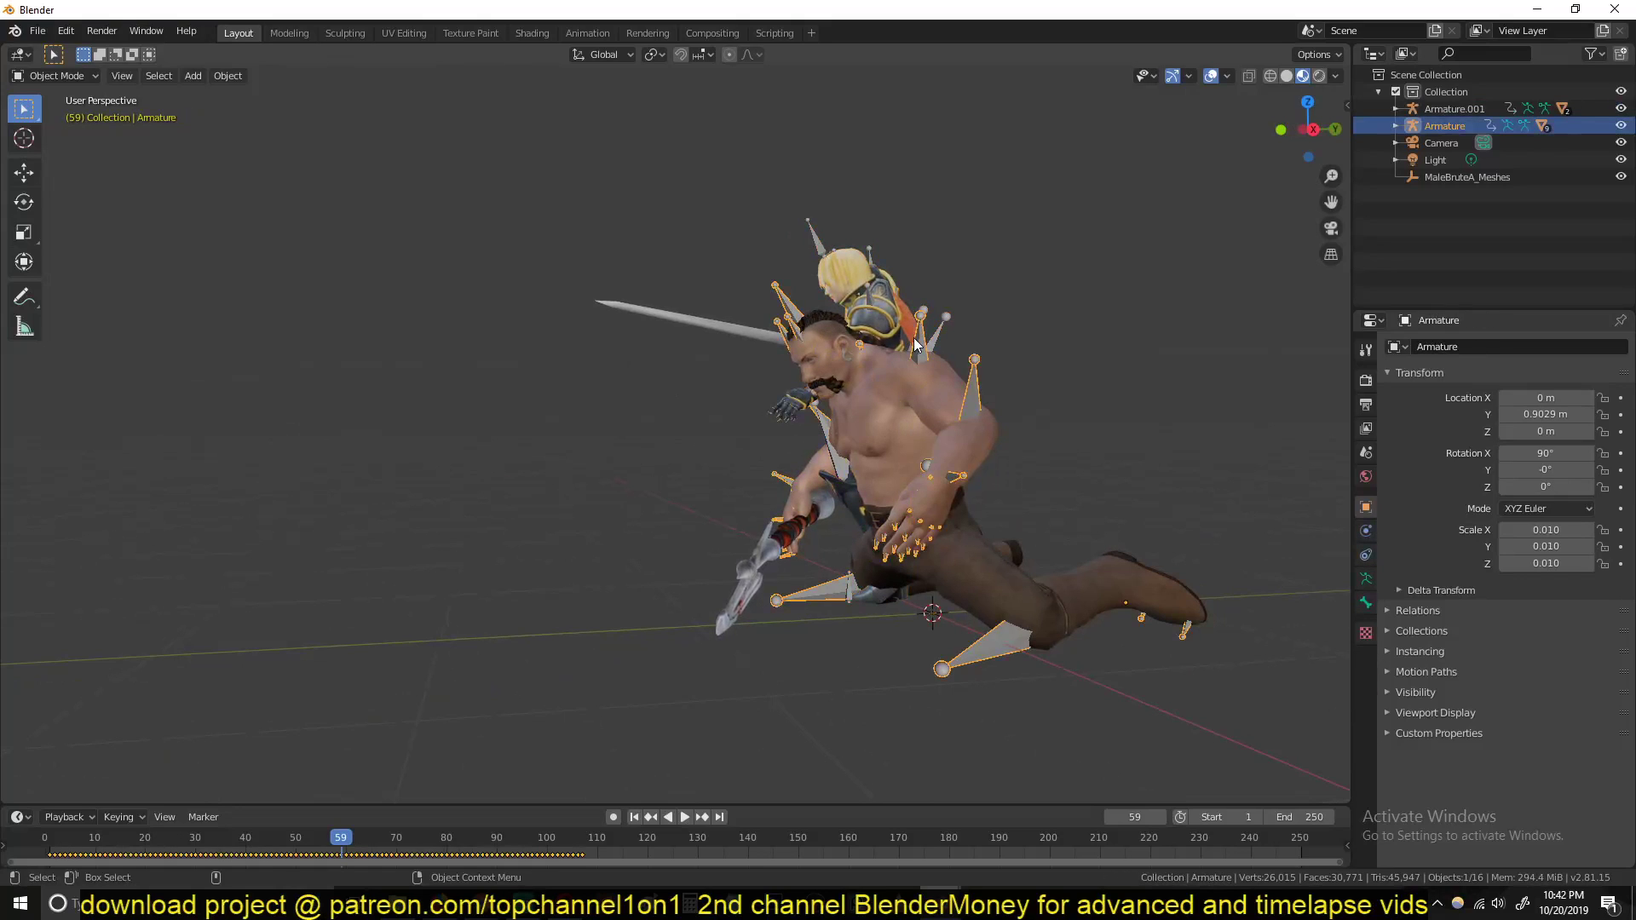
key(KP_7)
drag(201, 842, 166, 842)
middle_drag(512, 427, 356, 704)
drag(284, 849, 377, 842)
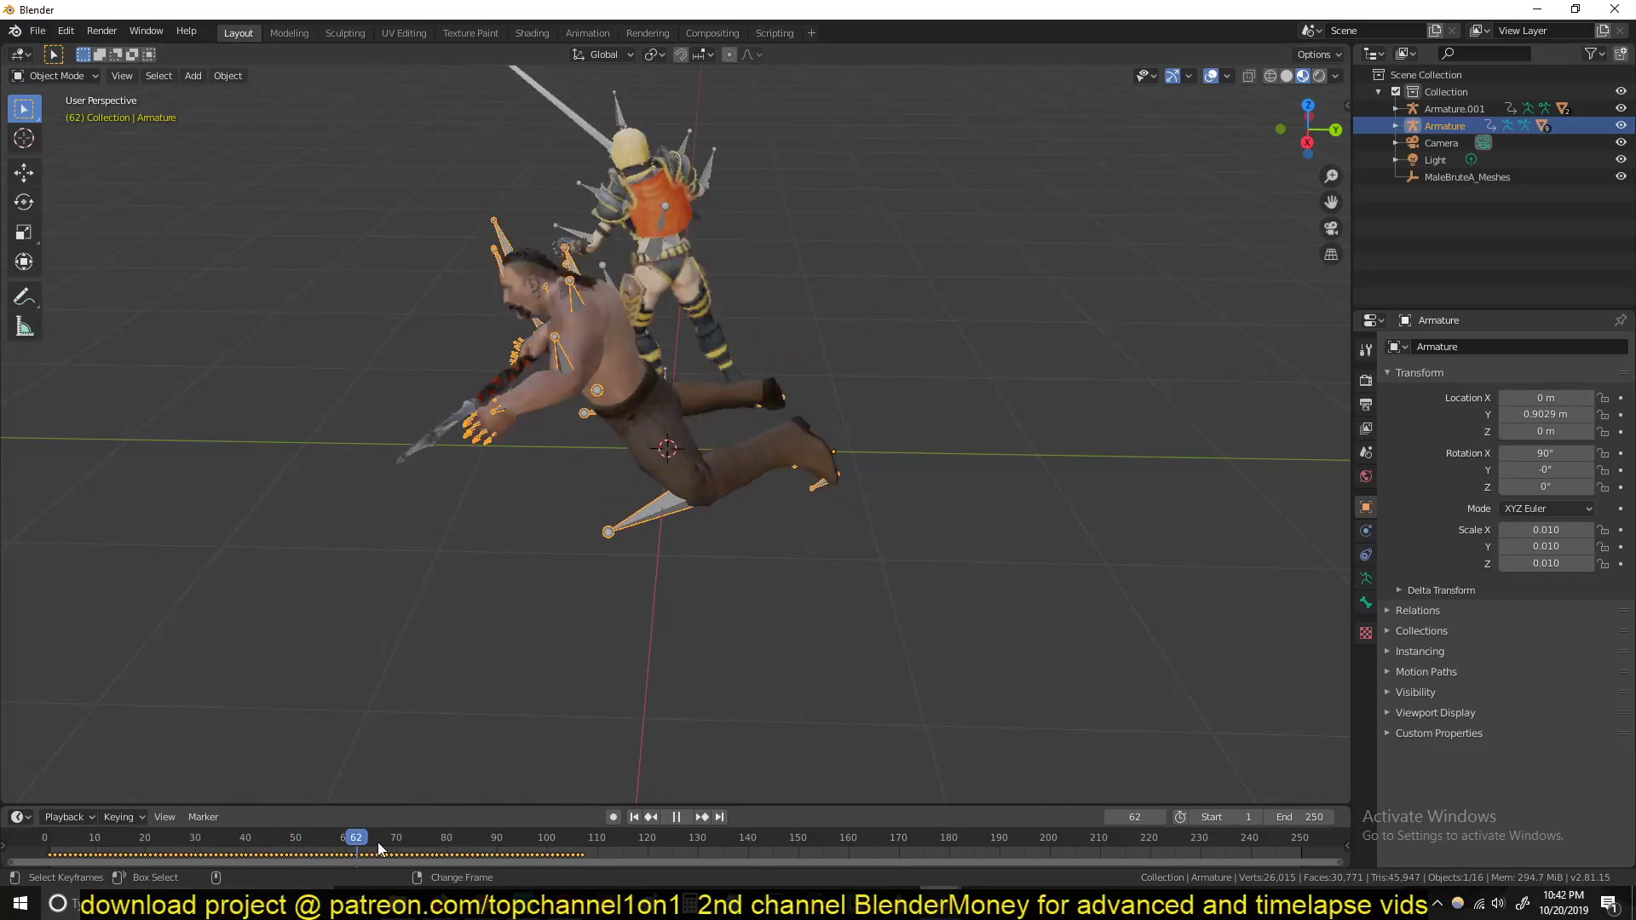
shift+middle_drag(606, 476, 704, 574)
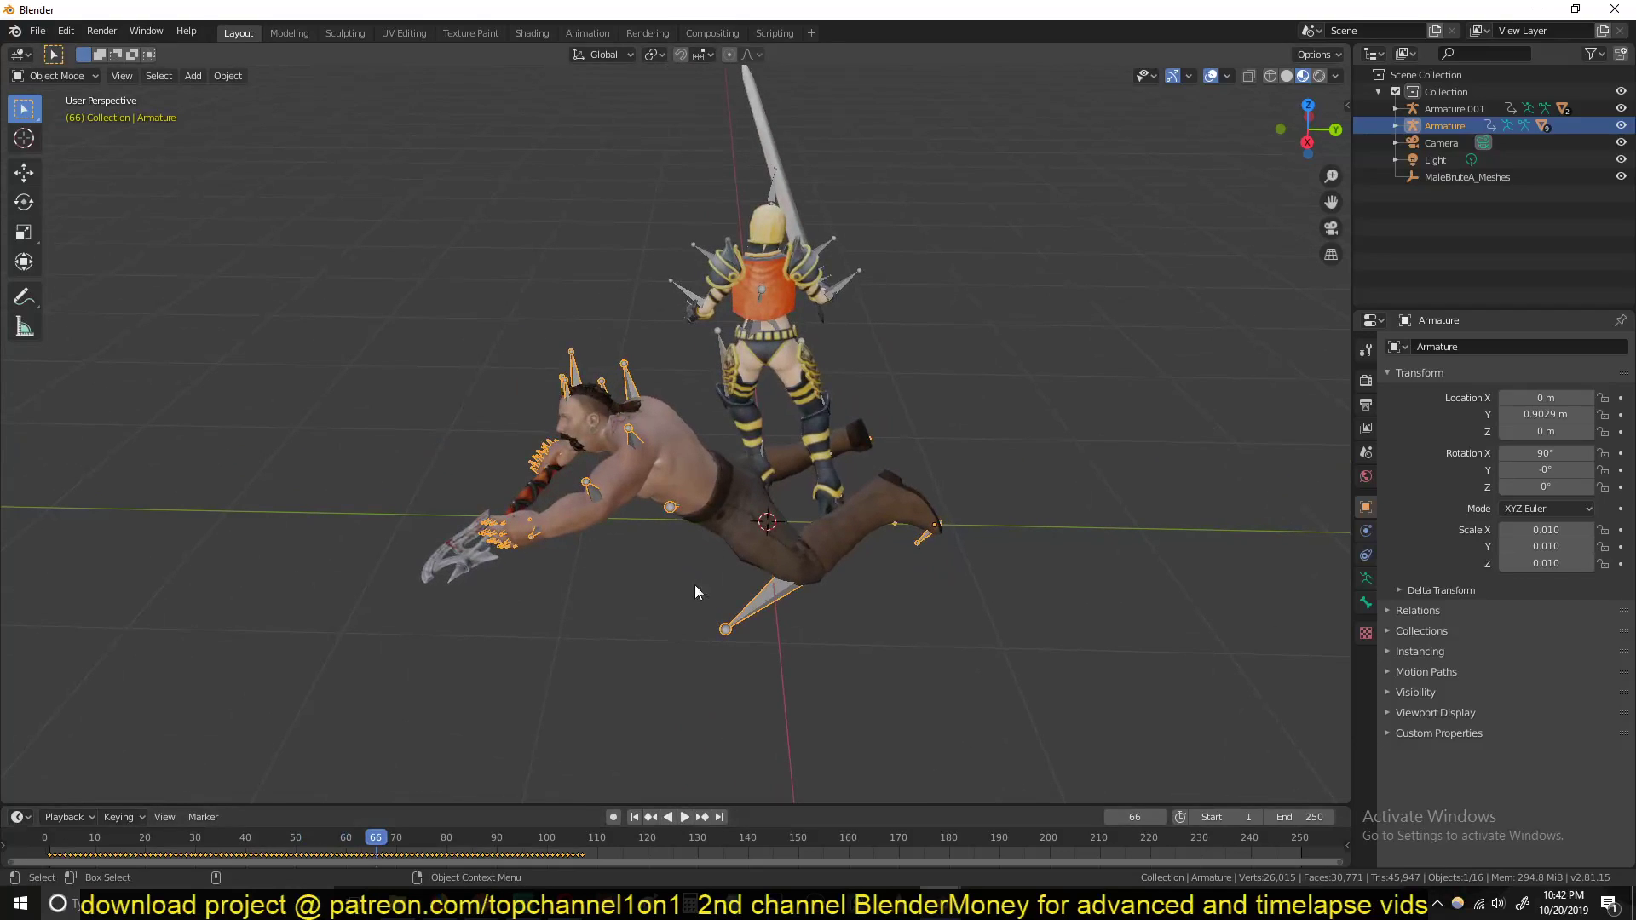
drag(375, 851, 177, 846)
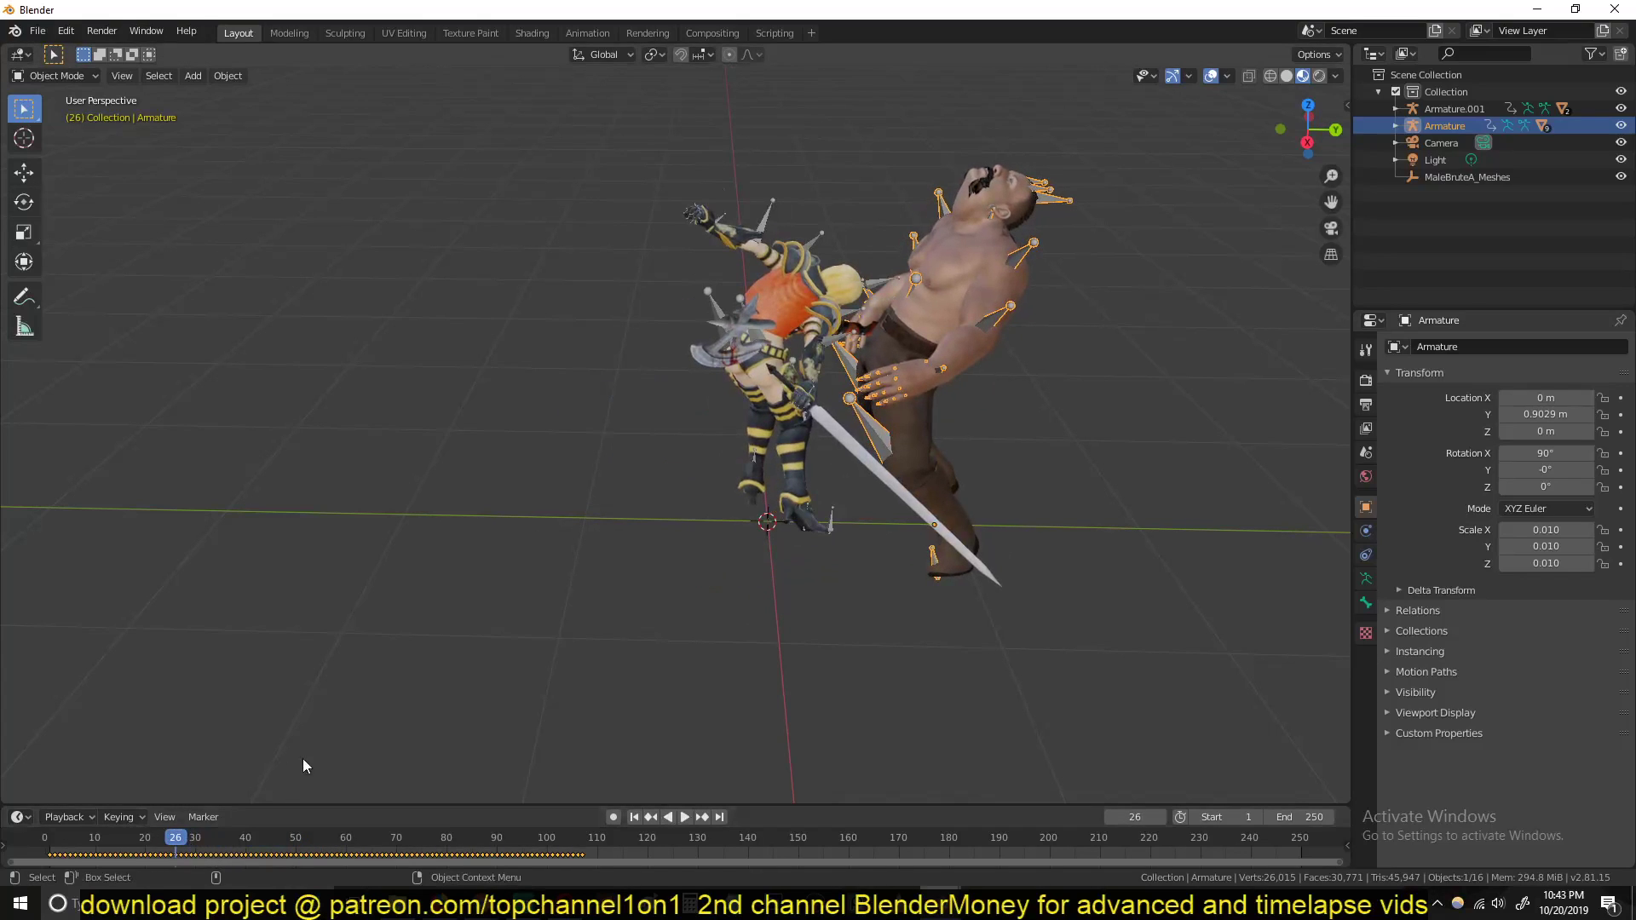
Examine the brute's head and neck up close through the opening frames and stop the animation at frame 9
scroll(699, 543, up, 6)
scroll(835, 541, down, 6)
drag(166, 848, 73, 848)
key(space)
scroll(707, 443, up, 8)
scroll(767, 554, down, 2)
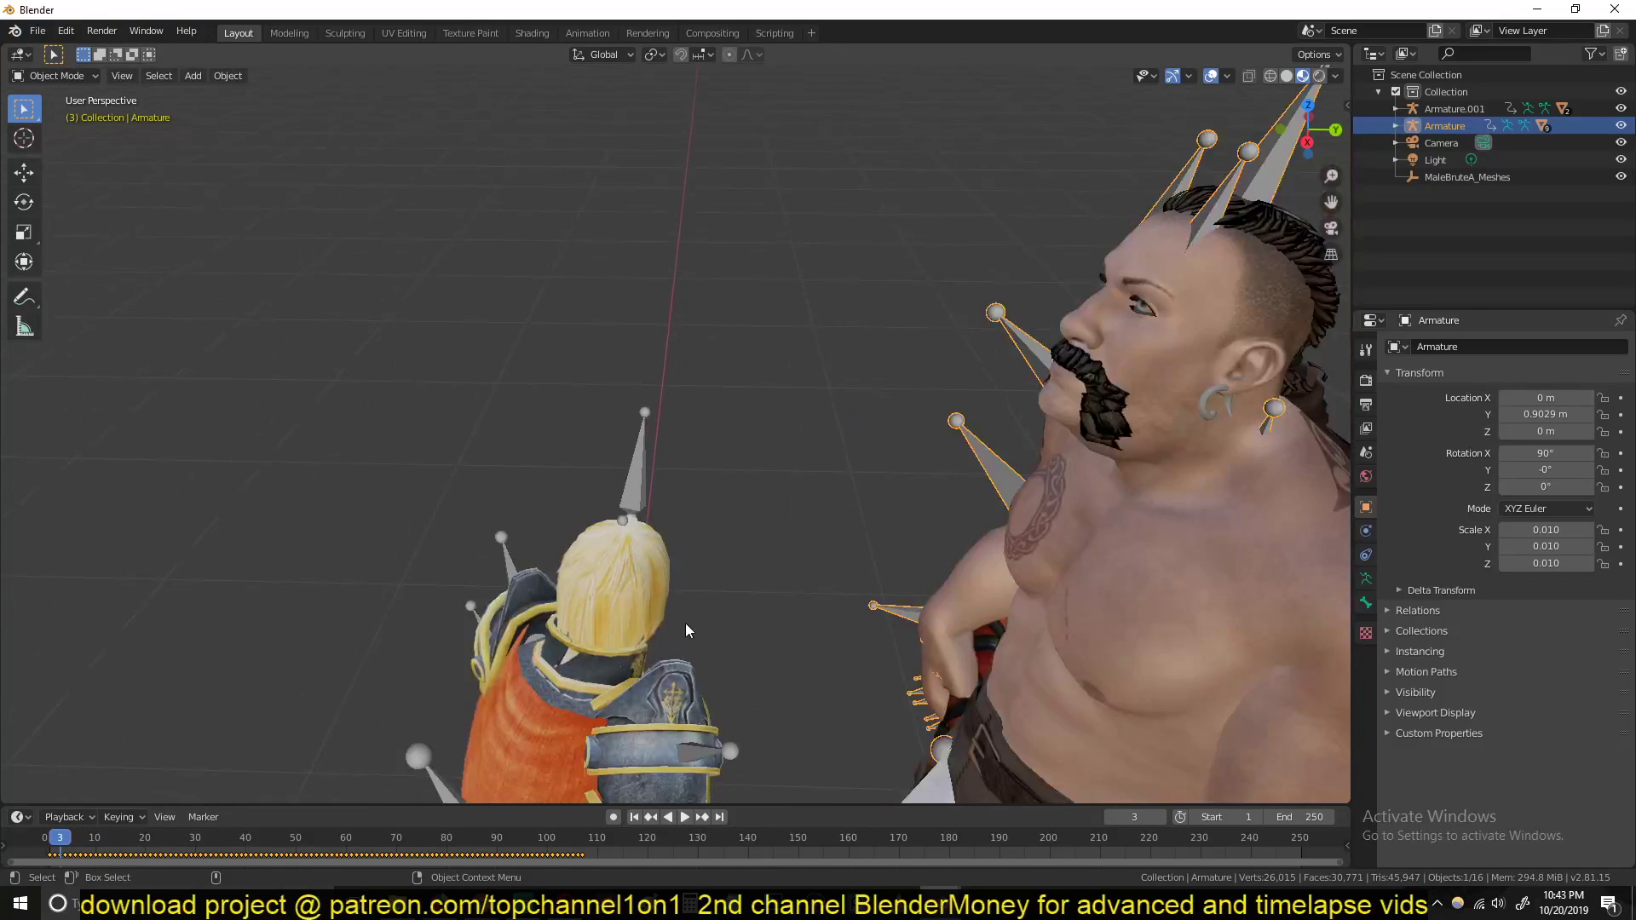
click(72, 844)
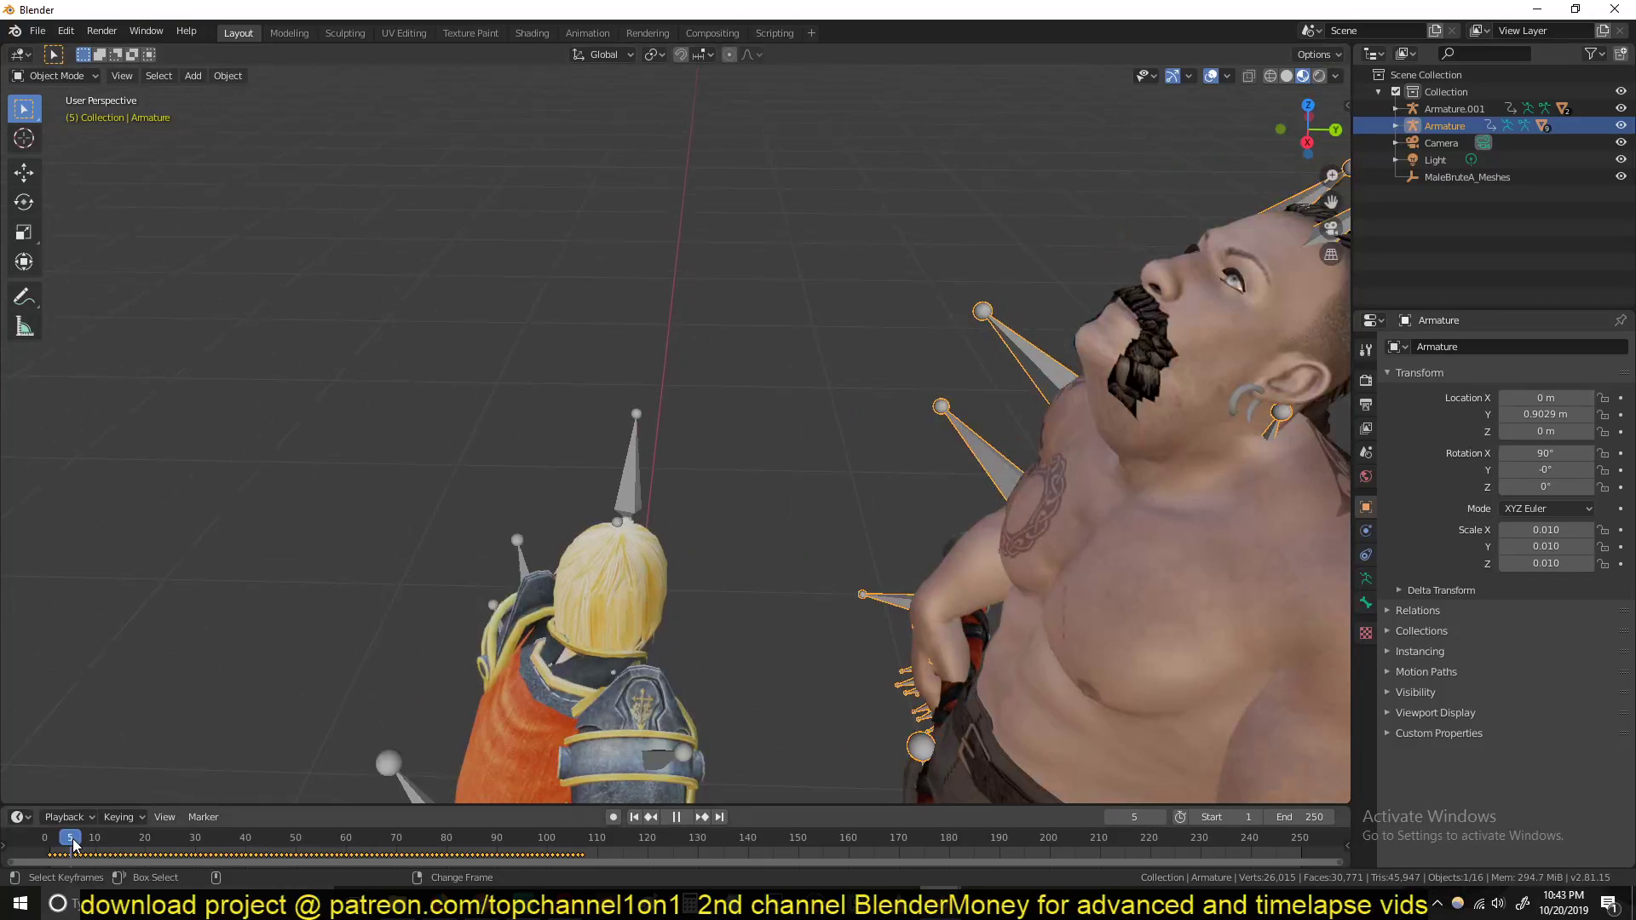
middle_drag(822, 577, 621, 445)
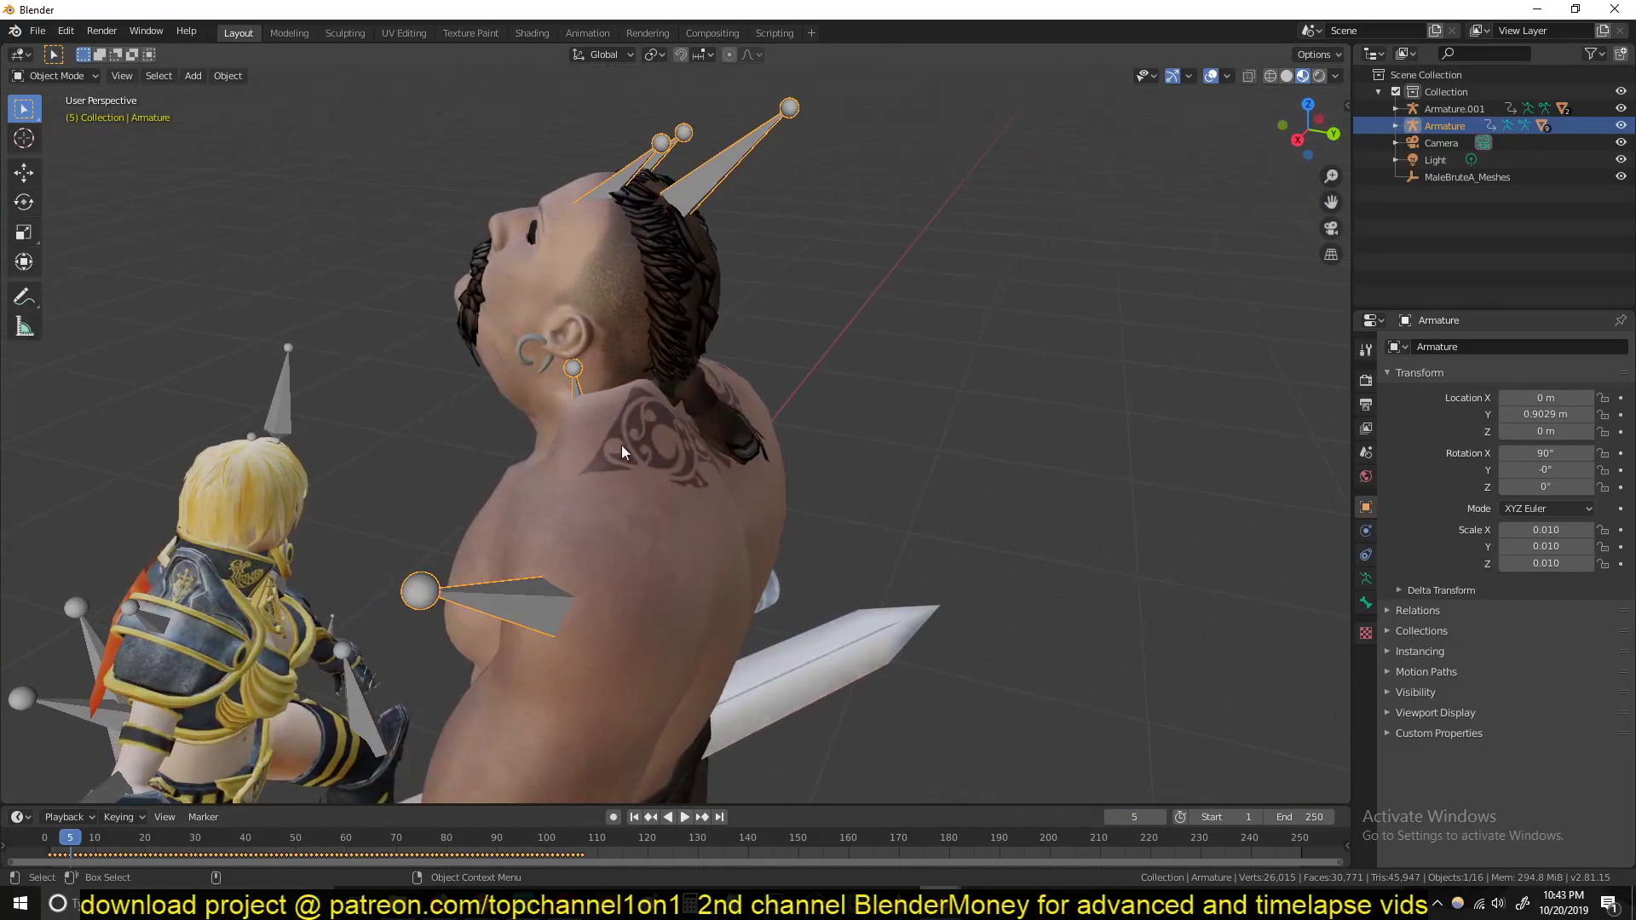
click(58, 848)
key(space)
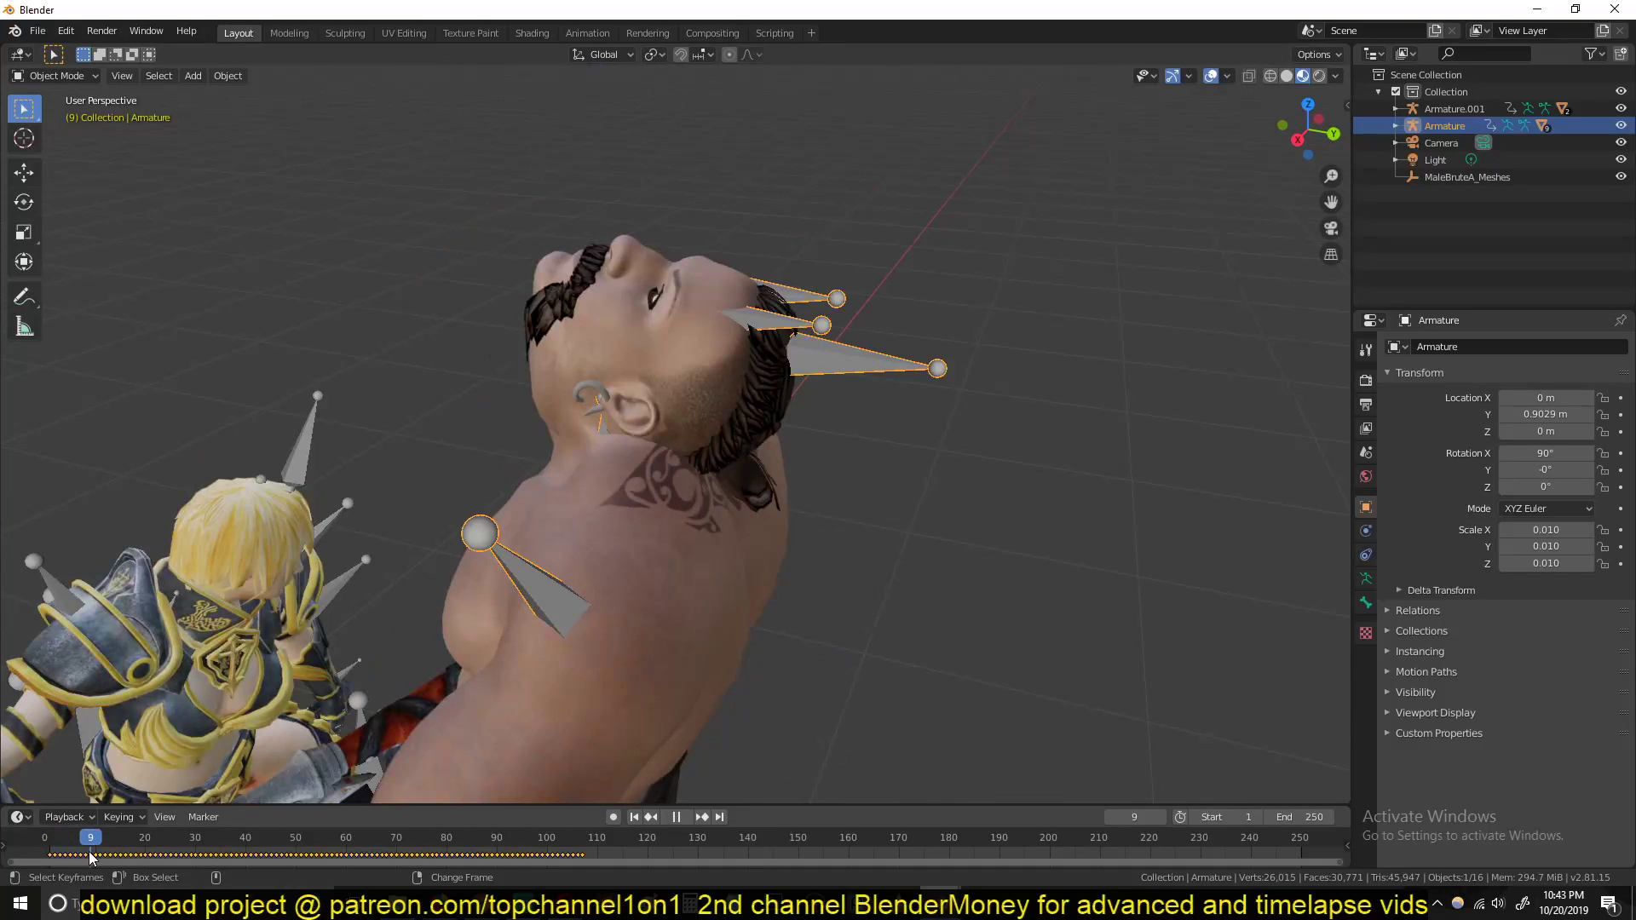
Open the brute's body mesh in Edit Mode, seen from the right orthographic view in wireframe shading
click(674, 463)
scroll(693, 519, down, 5)
key(KP_3)
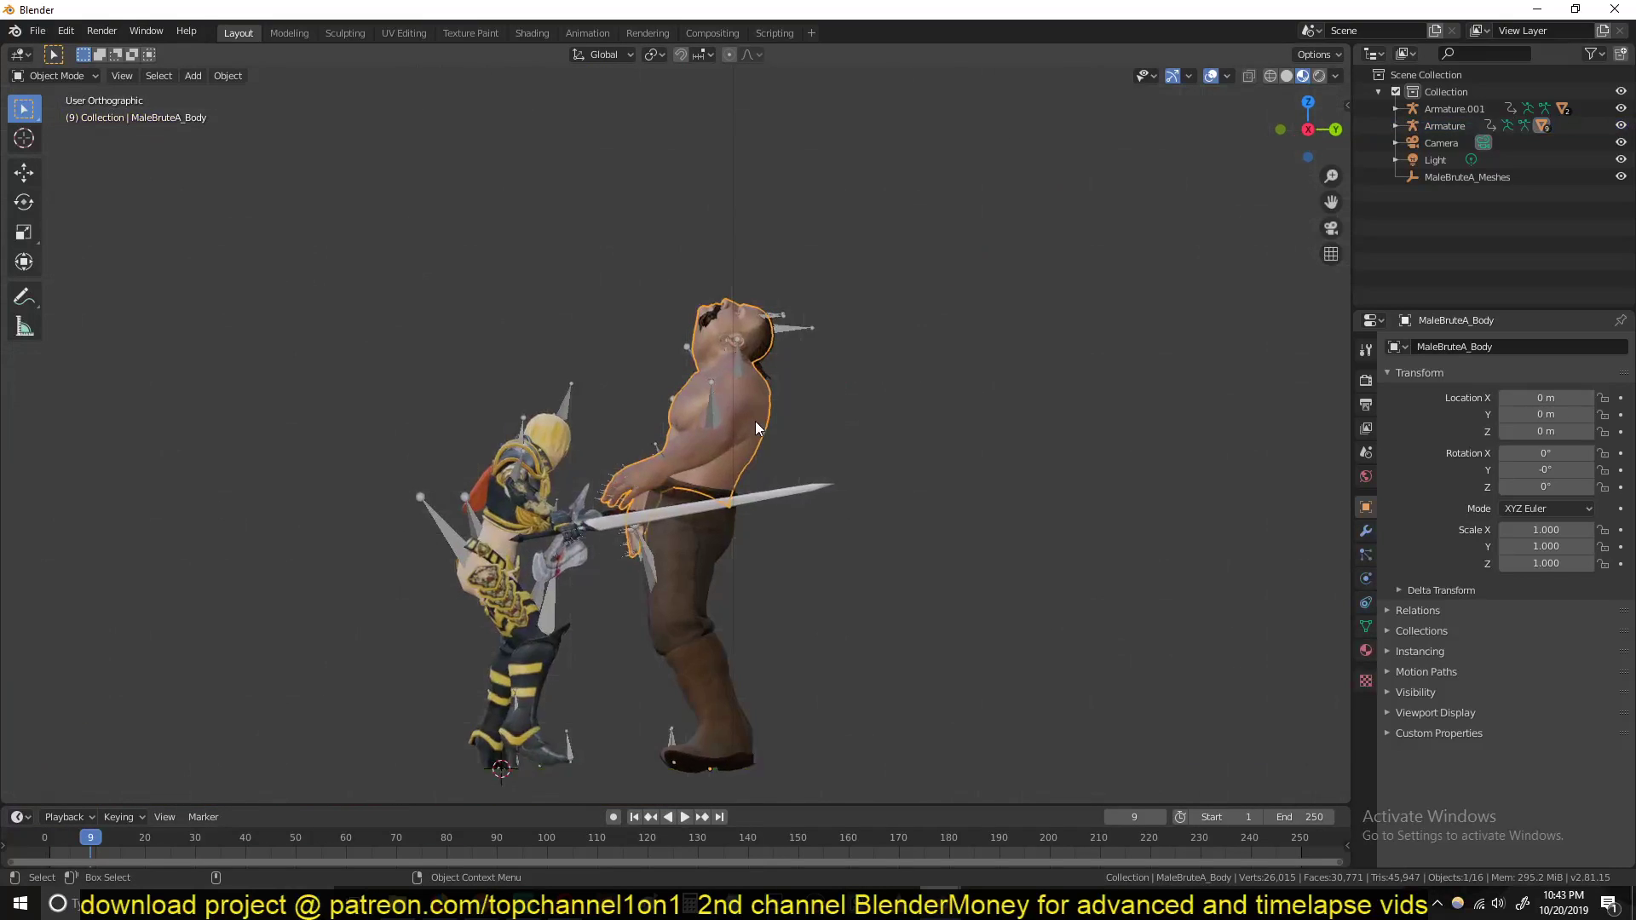
scroll(725, 427, up, 3)
scroll(767, 409, down, 1)
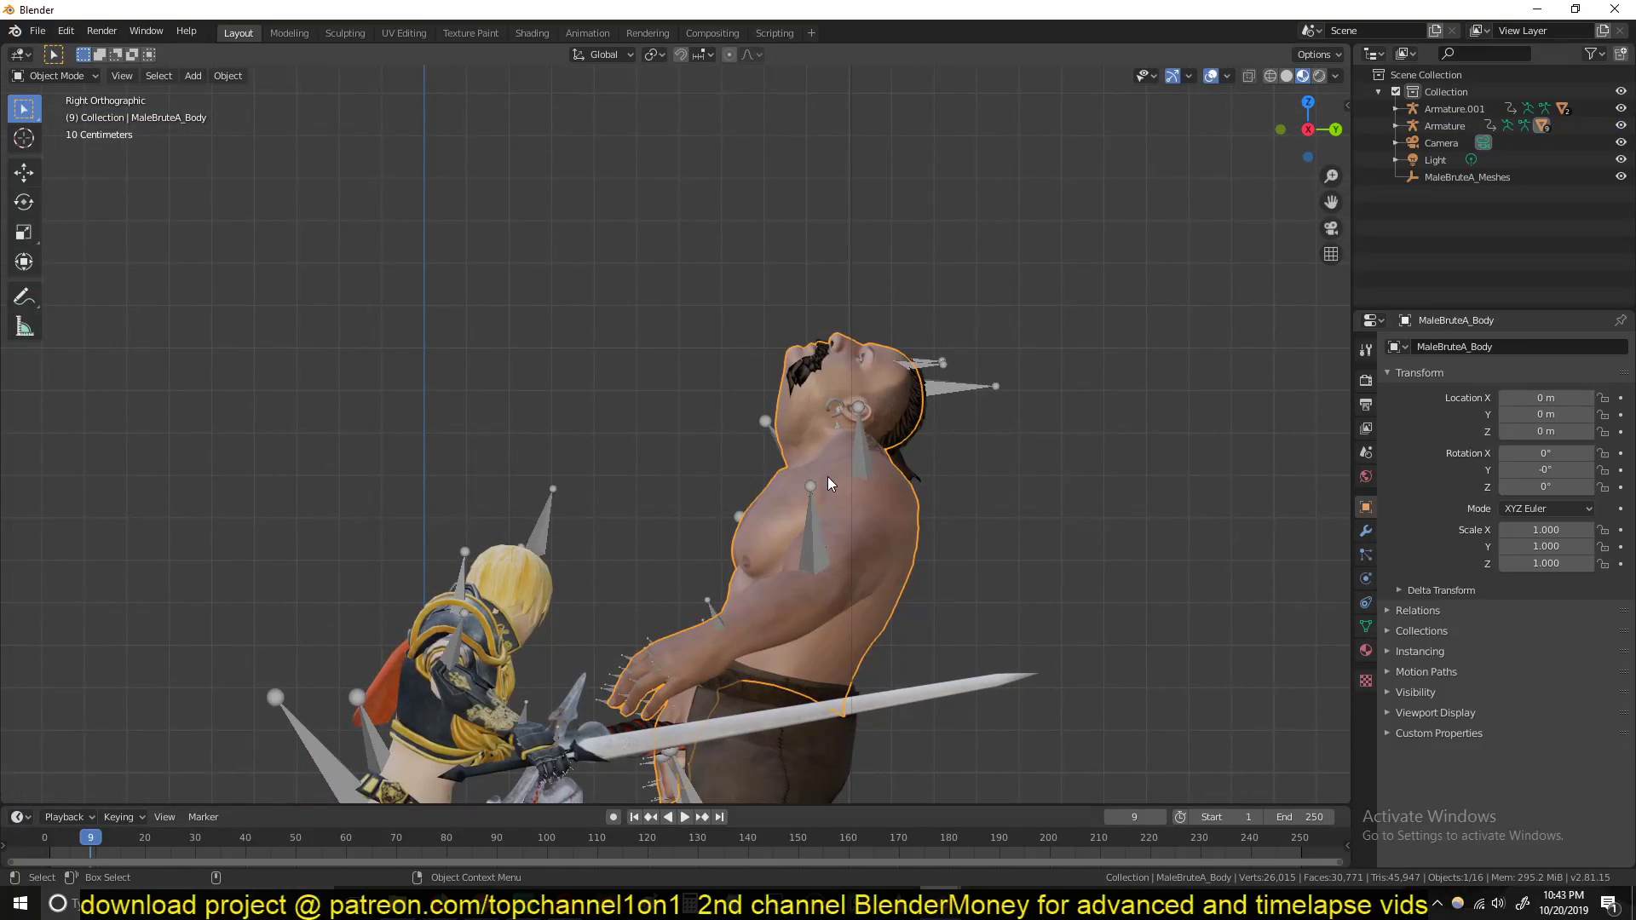
key(Tab)
shift+middle_drag(827, 482, 847, 527)
key(z)
click(445, 467)
scroll(753, 442, up, 3)
scroll(758, 448, down, 2)
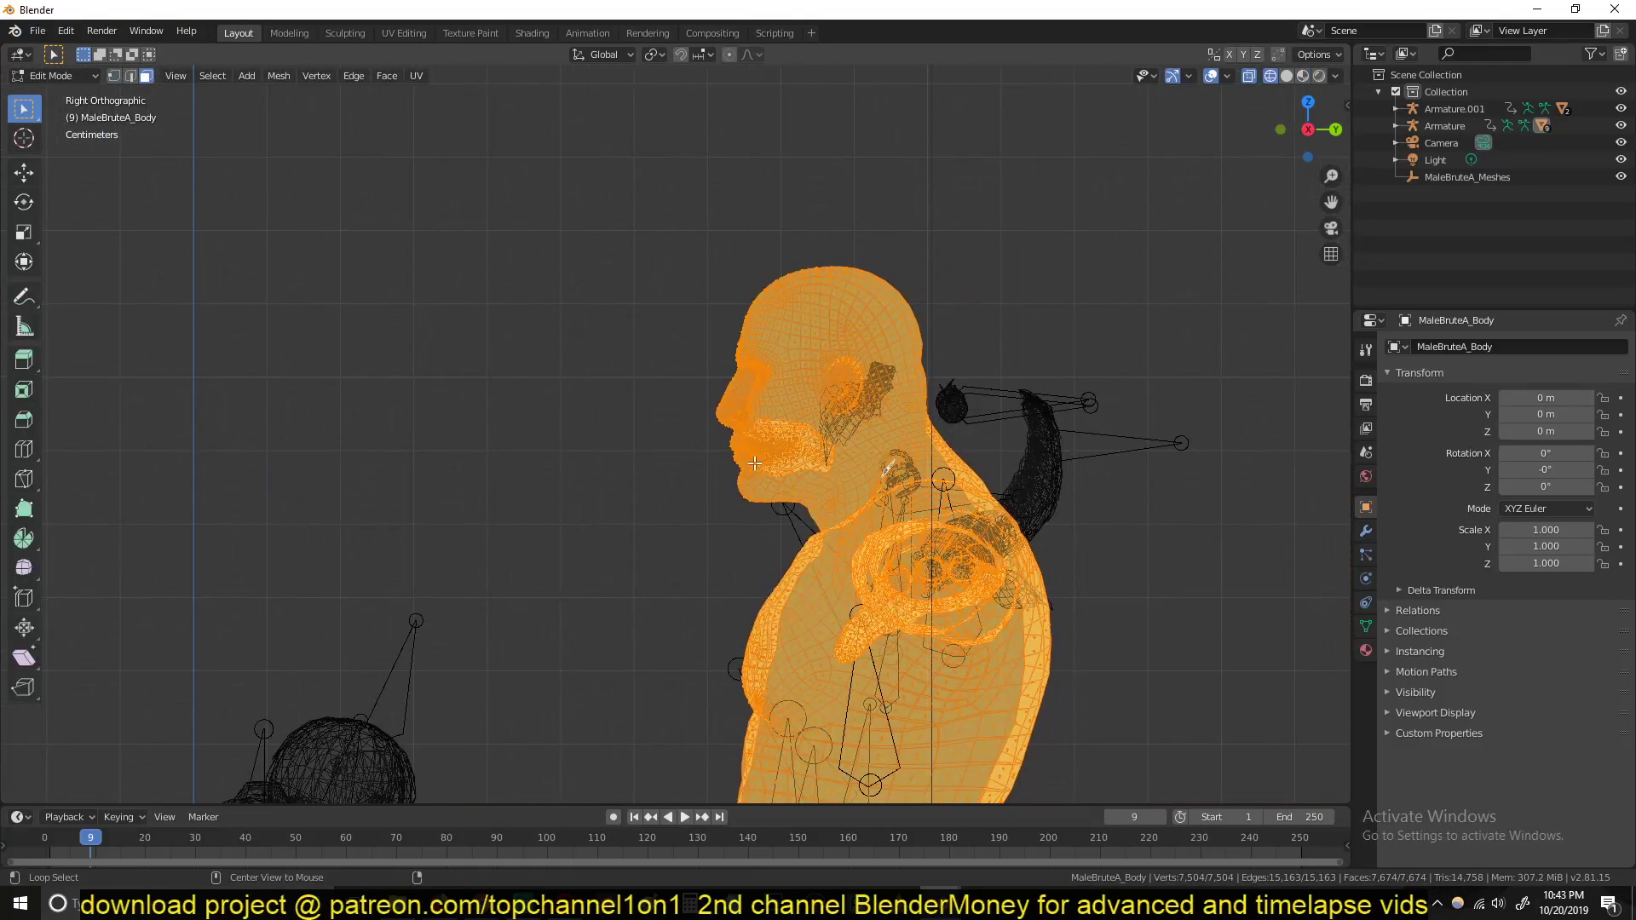
Clear the mesh selection, circle-select the brute's head faces down to the neck, and deselect stray faces behind it
key(alt+a)
scroll(769, 456, down, 1)
key(c)
scroll(805, 439, down, 8)
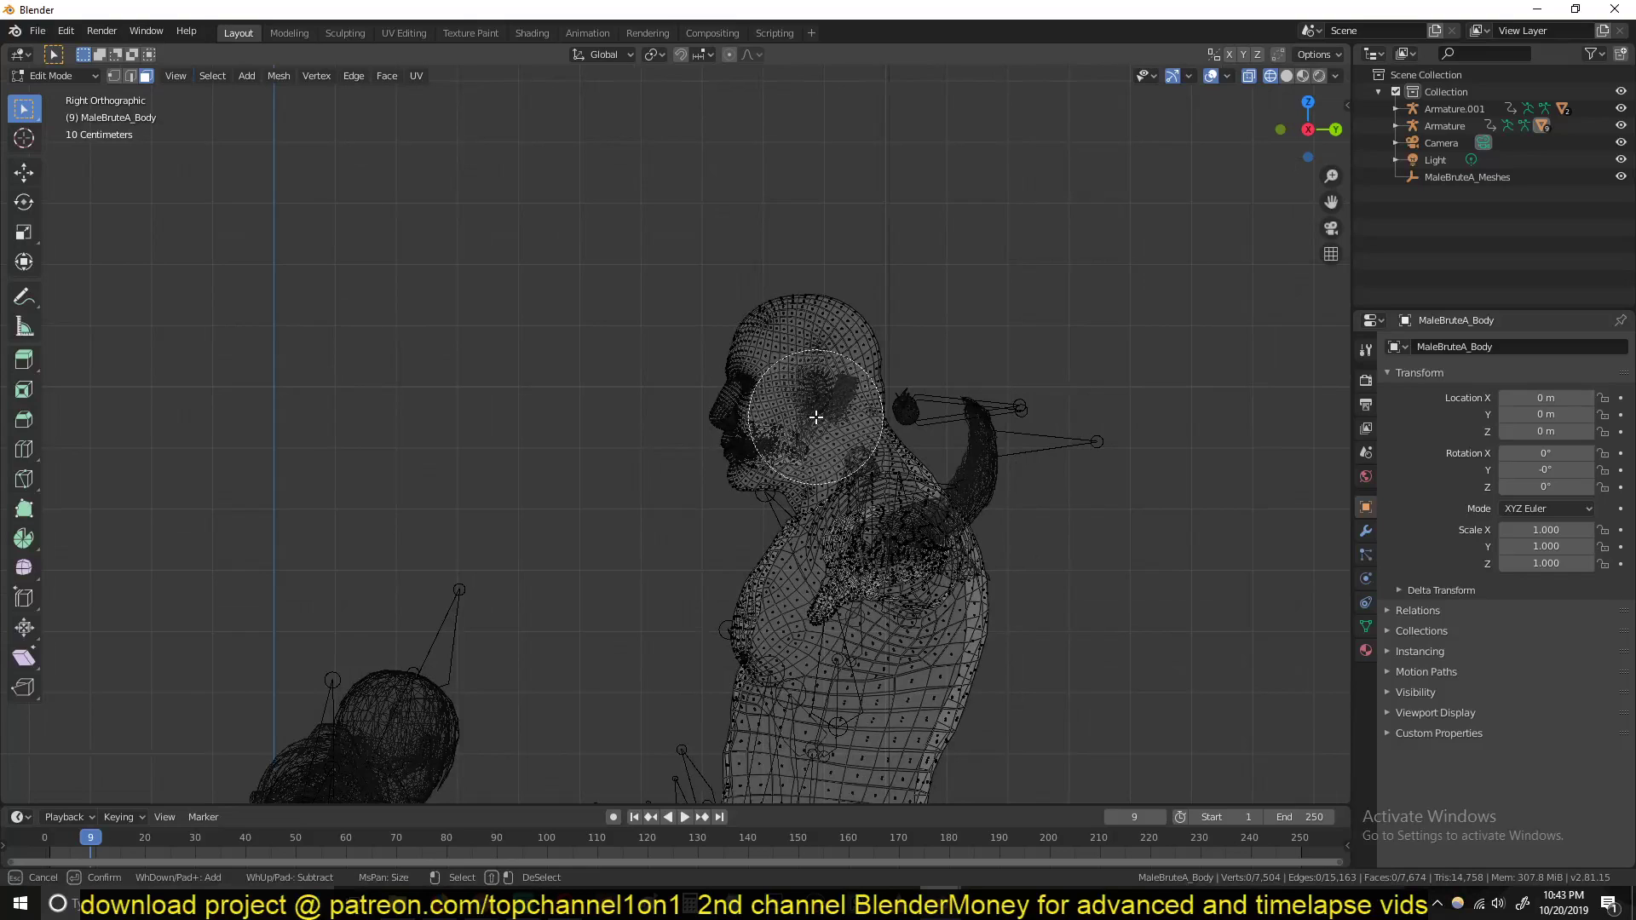
key(Escape)
scroll(896, 329, up, 3)
key(c)
mouse_move(895, 255)
mouse_down()
mouse_move(767, 275)
mouse_move(761, 377)
mouse_move(788, 397)
mouse_move(946, 333)
mouse_move(754, 371)
mouse_move(992, 358)
mouse_up()
right_click(993, 358)
scroll(1094, 520, up, 2)
key(c)
mouse_move(1270, 507)
shift+mouse_down()
mouse_move(1098, 533)
mouse_move(1246, 545)
mouse_move(1151, 537)
mouse_move(1238, 513)
shift+mouse_up()
key(Escape)
Return to solid shading and refine the face selection along the neck so only the head above the cut line is selected
key(z)
click(1335, 511)
middle_drag(1006, 444, 869, 456)
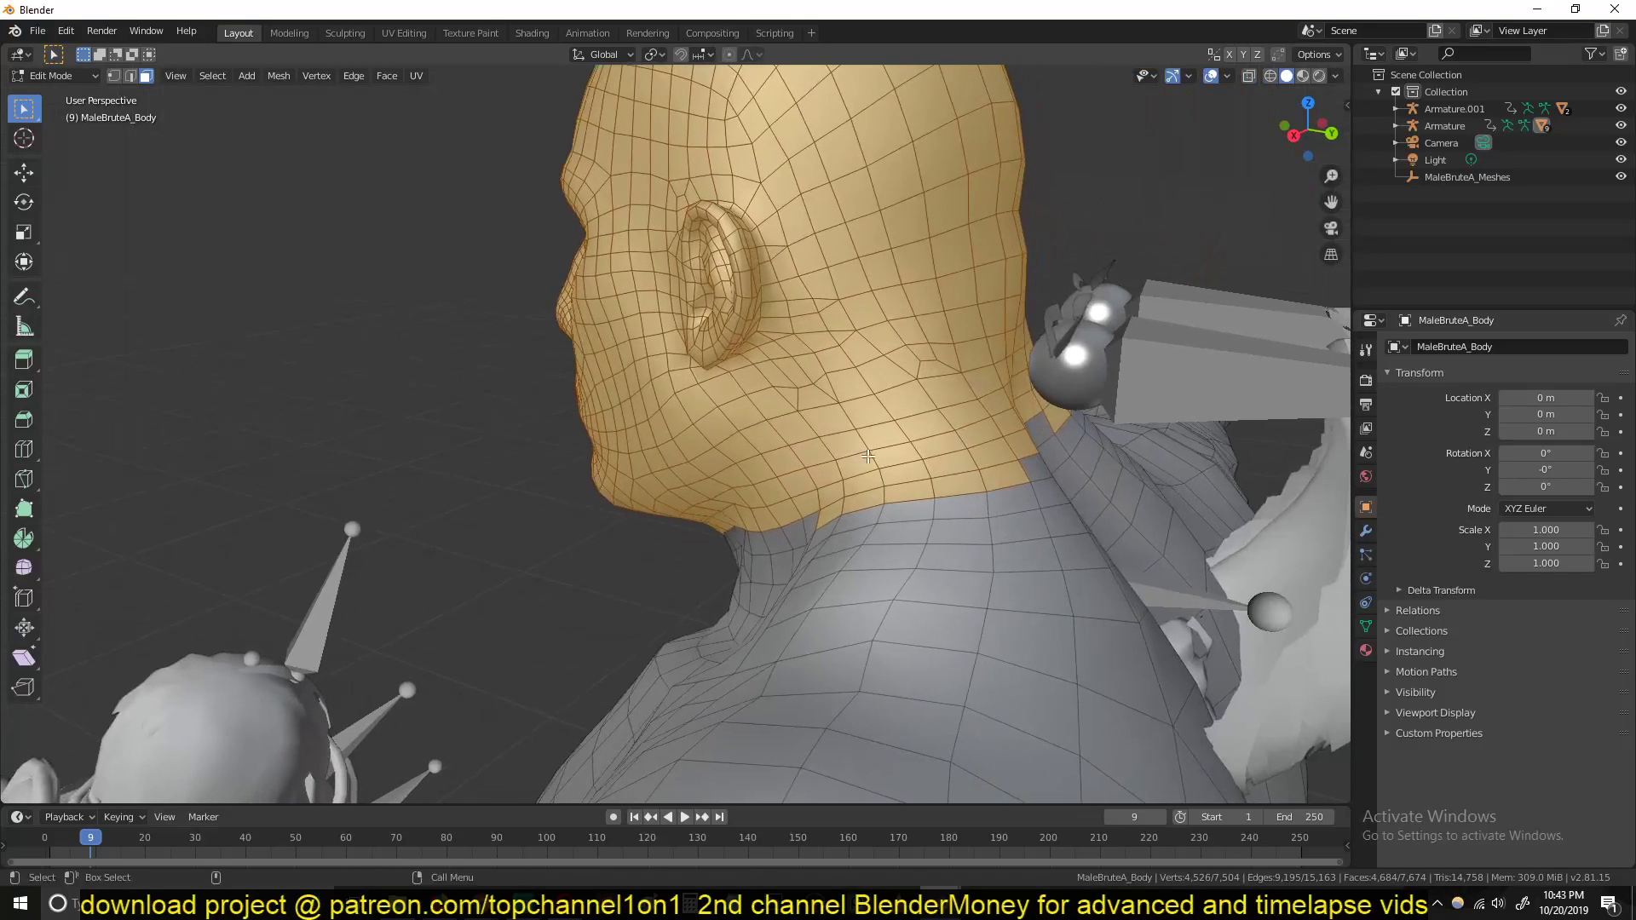
alt+shift+click(993, 488)
mouse_move(1028, 436)
middle_down()
mouse_move(949, 451)
mouse_move(912, 414)
mouse_move(989, 367)
mouse_move(1116, 340)
mouse_move(1242, 412)
mouse_move(1006, 443)
mouse_move(818, 425)
middle_up()
shift+click(853, 403)
shift+click(857, 400)
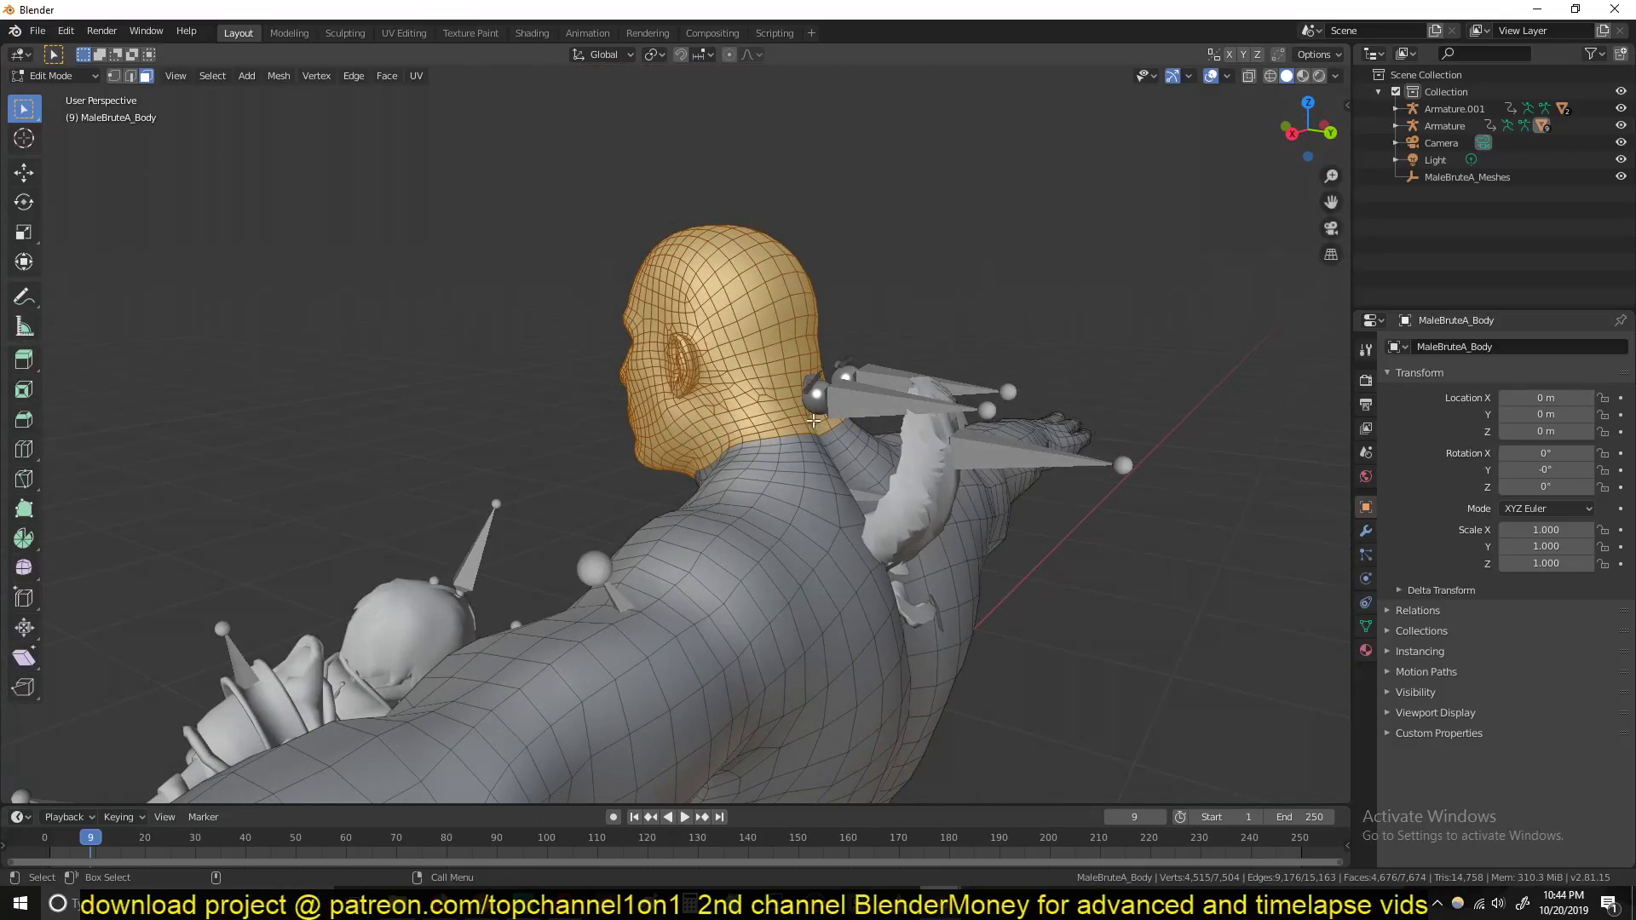
Split the selected head faces from the body mesh and check the neck in Object Mode
key(KP_3)
scroll(738, 412, up, 3)
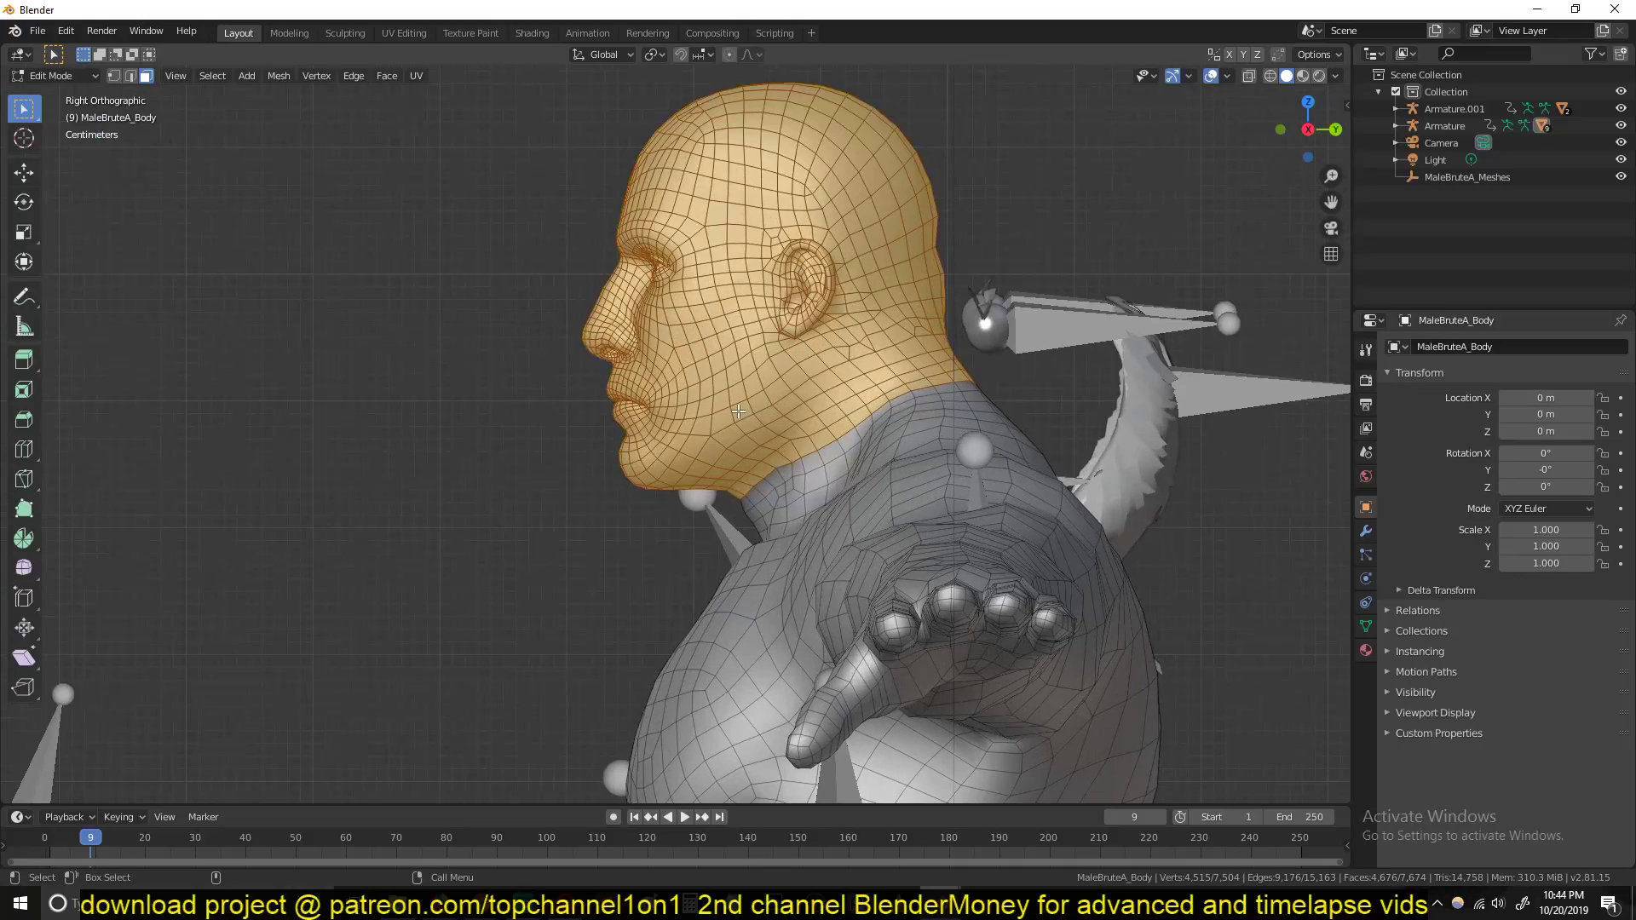
key(y)
key(Tab)
scroll(806, 396, down, 2)
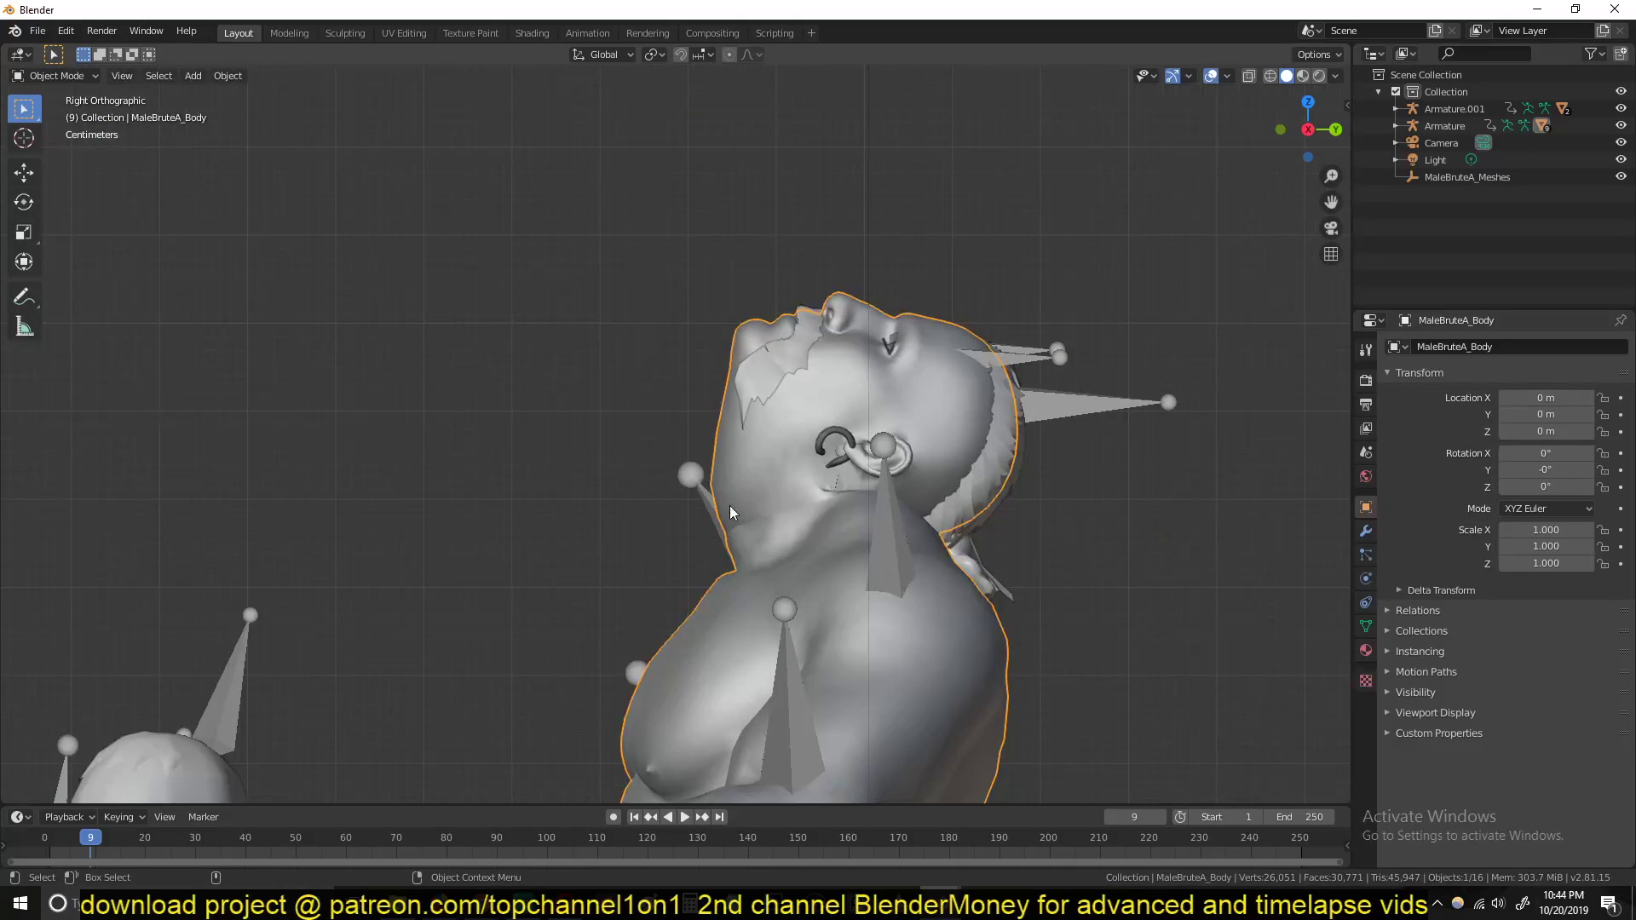
Separate the selected head faces into their own object and return to Object Mode
key(Tab)
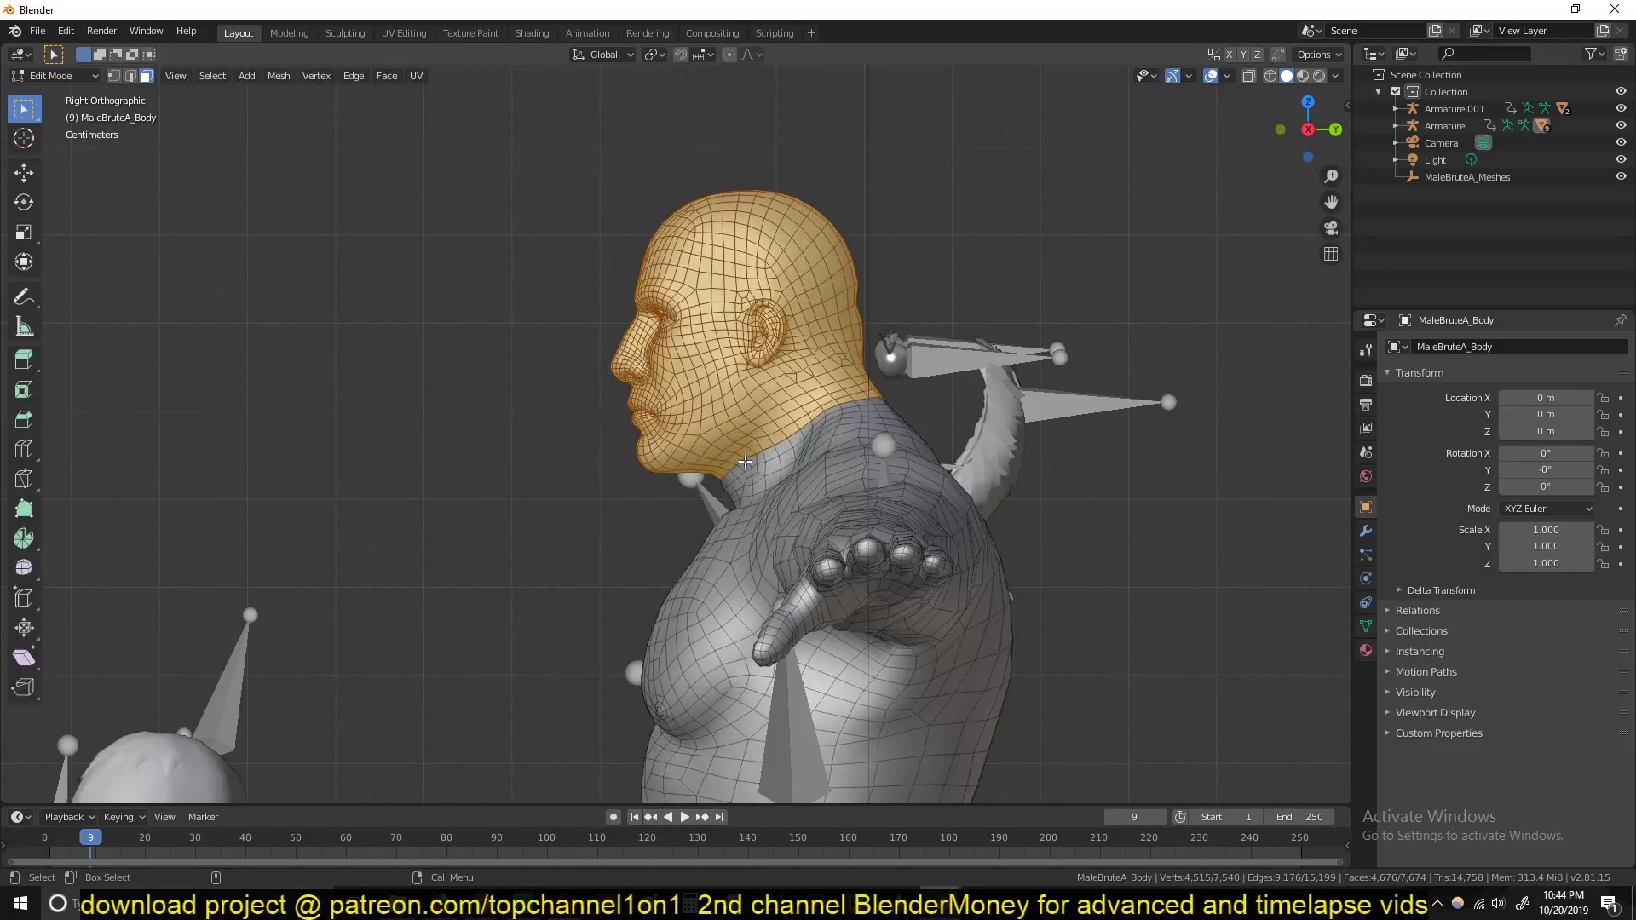
key(p)
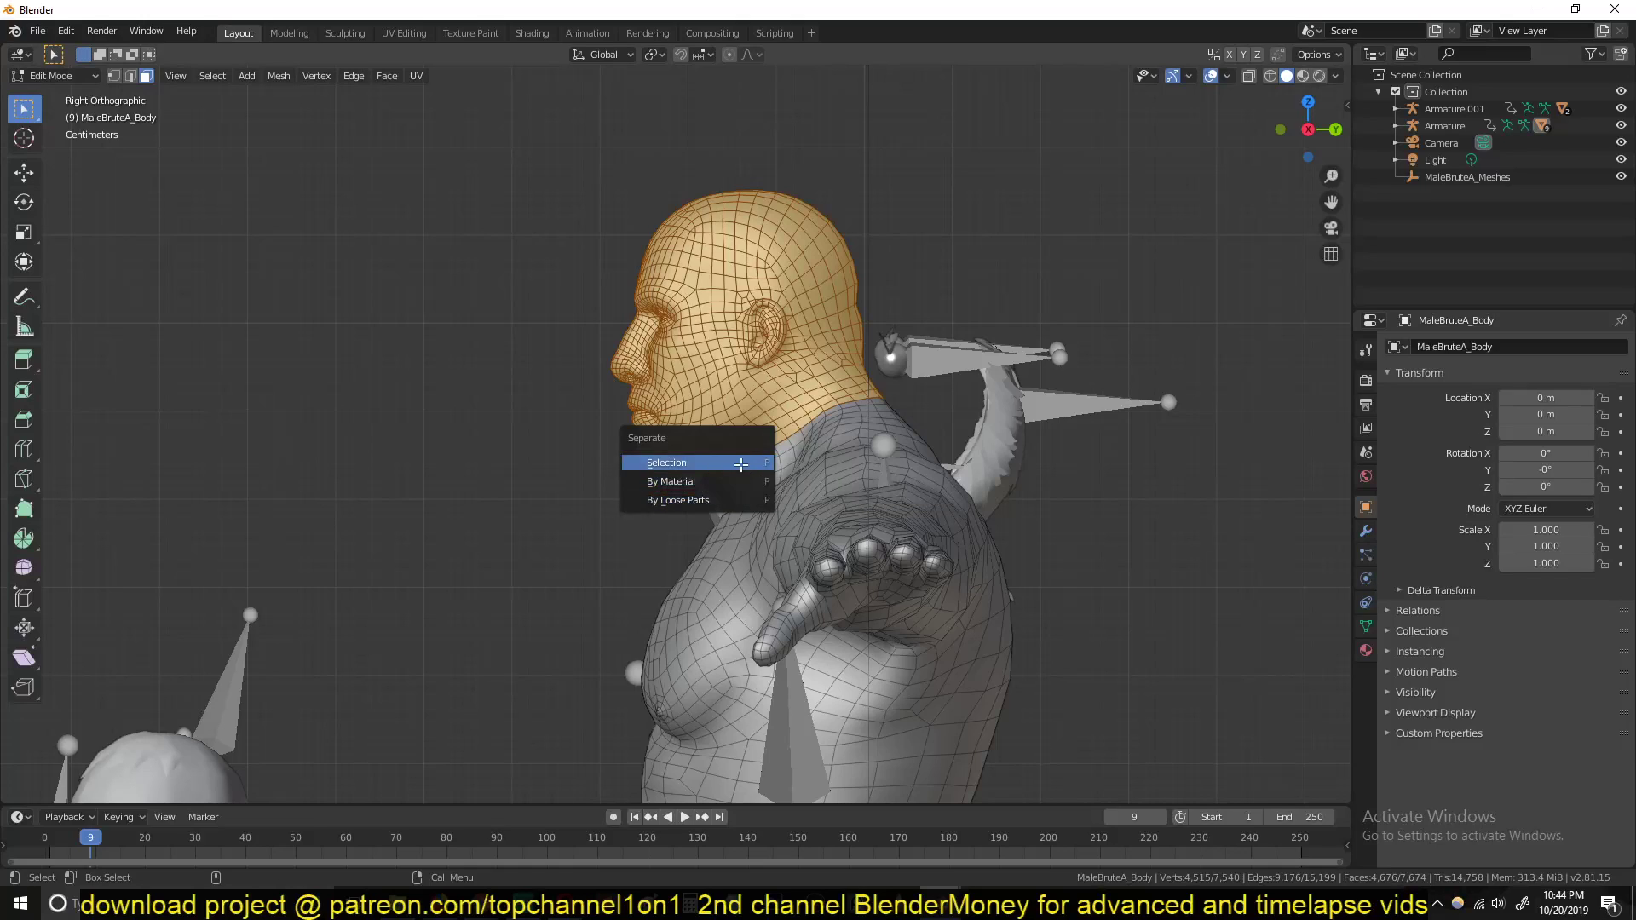
click(740, 462)
key(Tab)
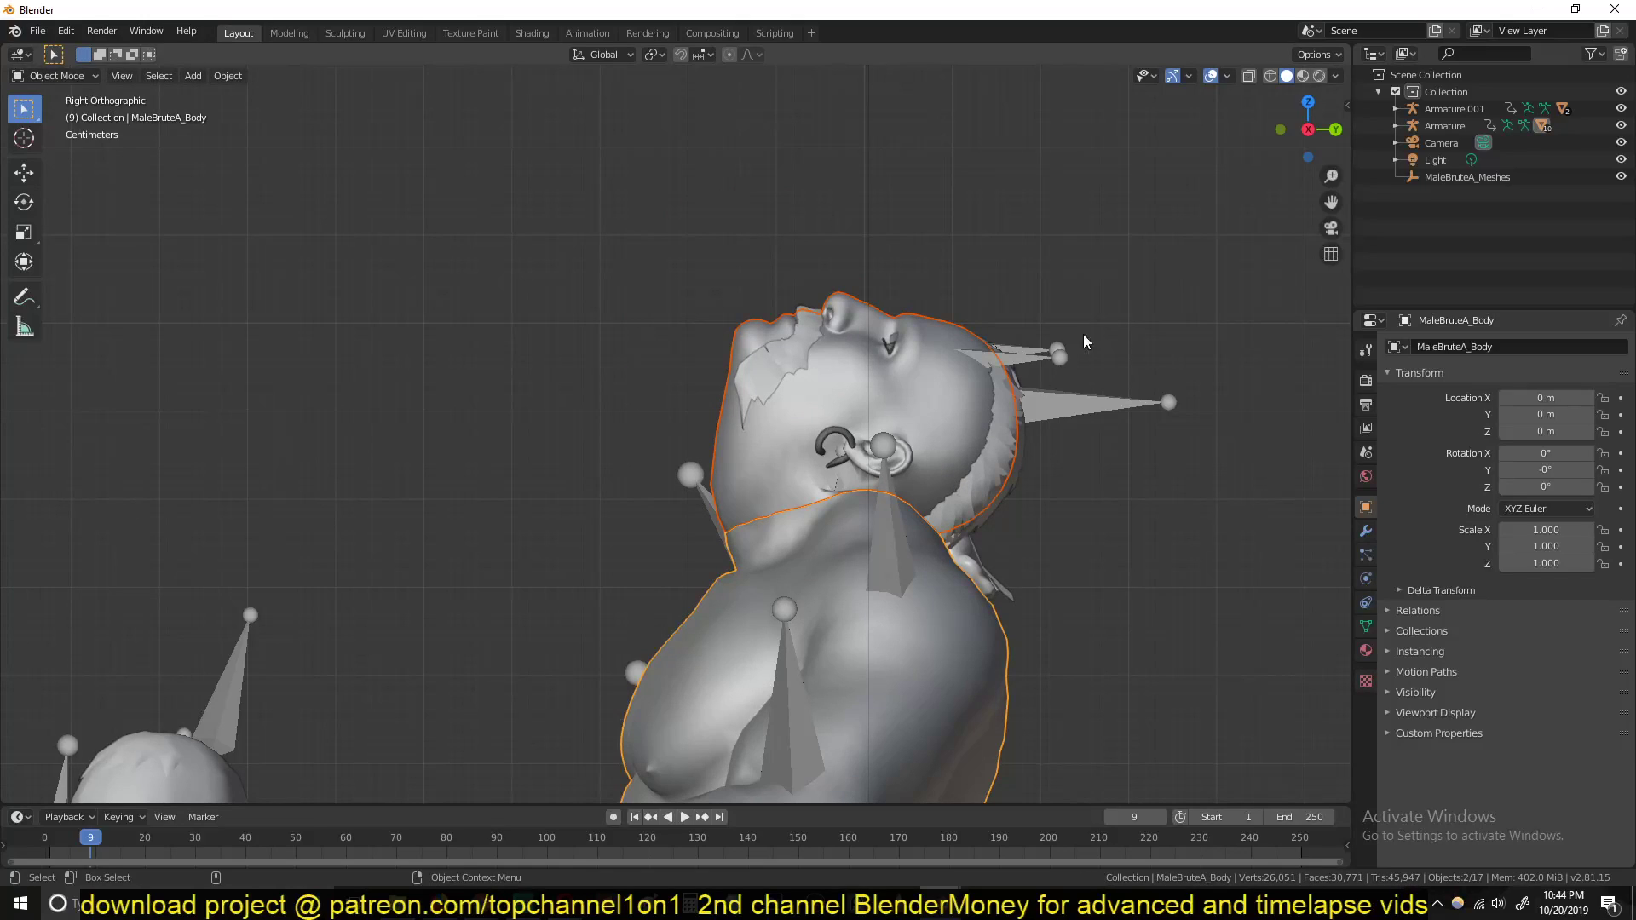
Set the solid viewport shading to show each object in a random color
click(1335, 76)
click(1330, 303)
scroll(748, 463, down, 6)
Select the brute's body to inspect the neck seam, and select the separated head object
click(617, 497)
middle_drag(617, 498, 728, 591)
click(728, 591)
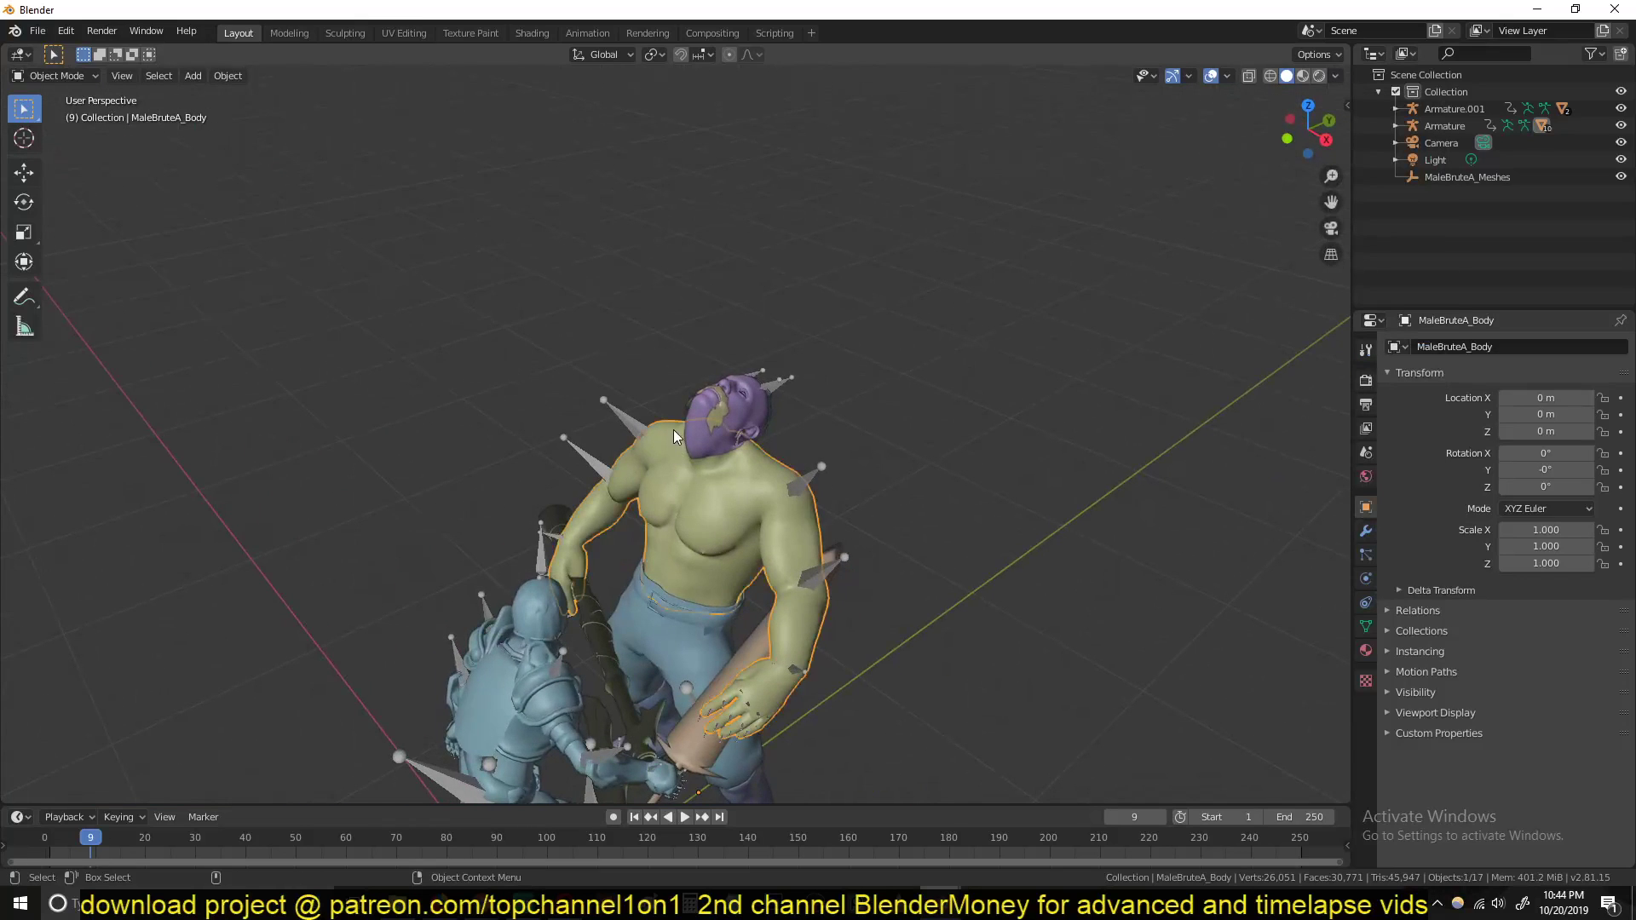
middle_drag(738, 523, 707, 465)
scroll(738, 494, up, 5)
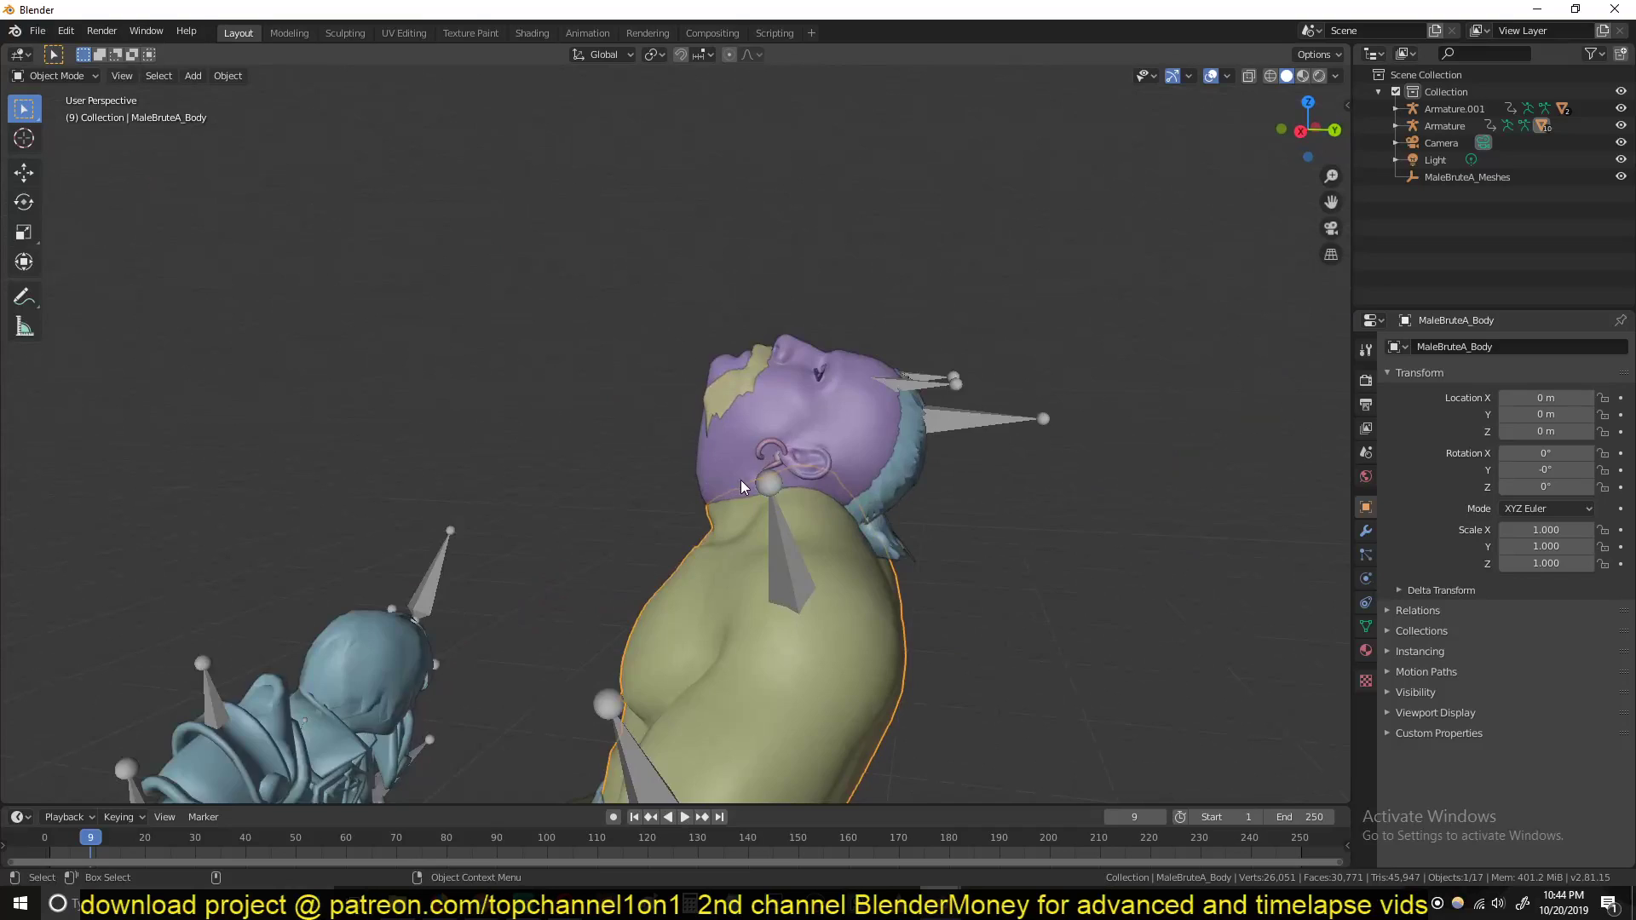
click(883, 360)
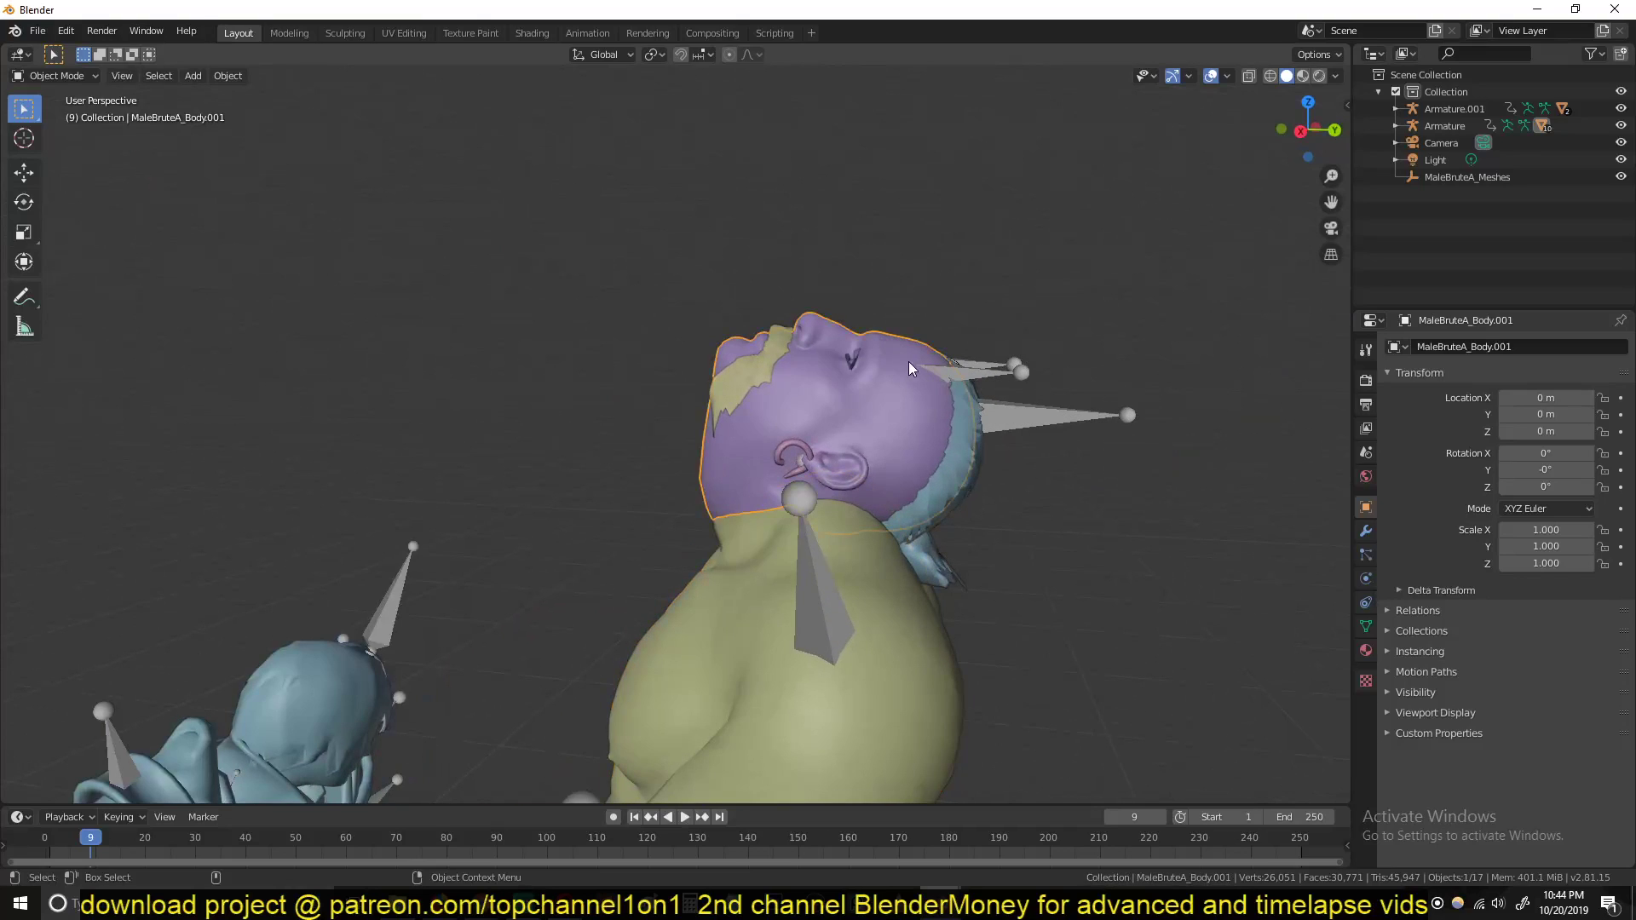
Try moving the brute's separated head away from the body
click(997, 375)
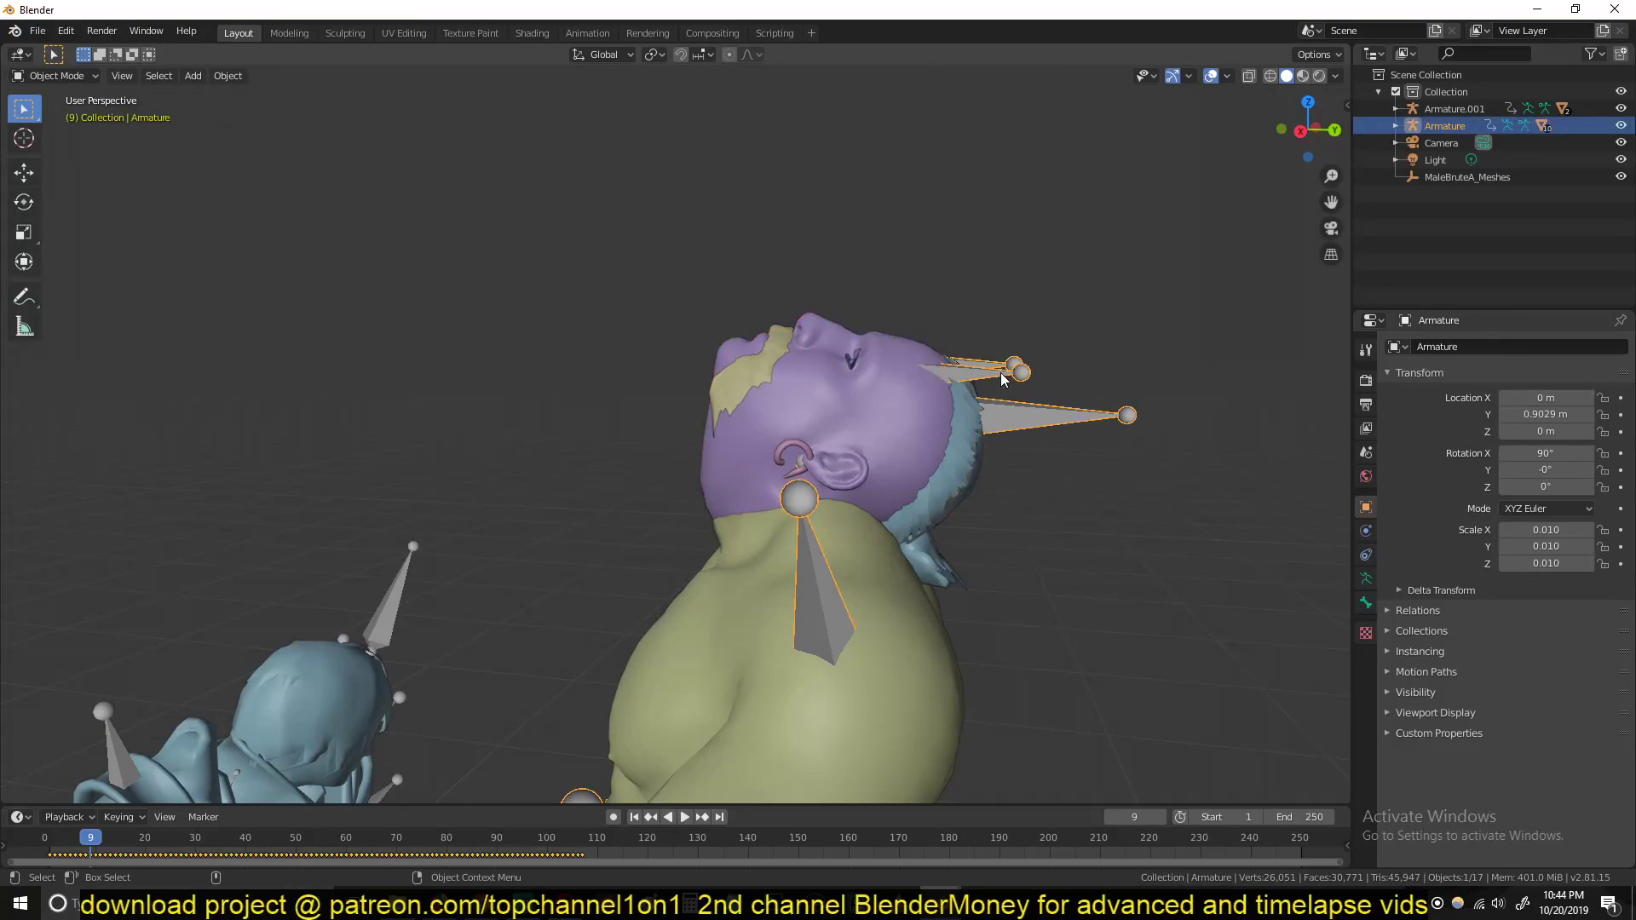
click(851, 392)
key(r)
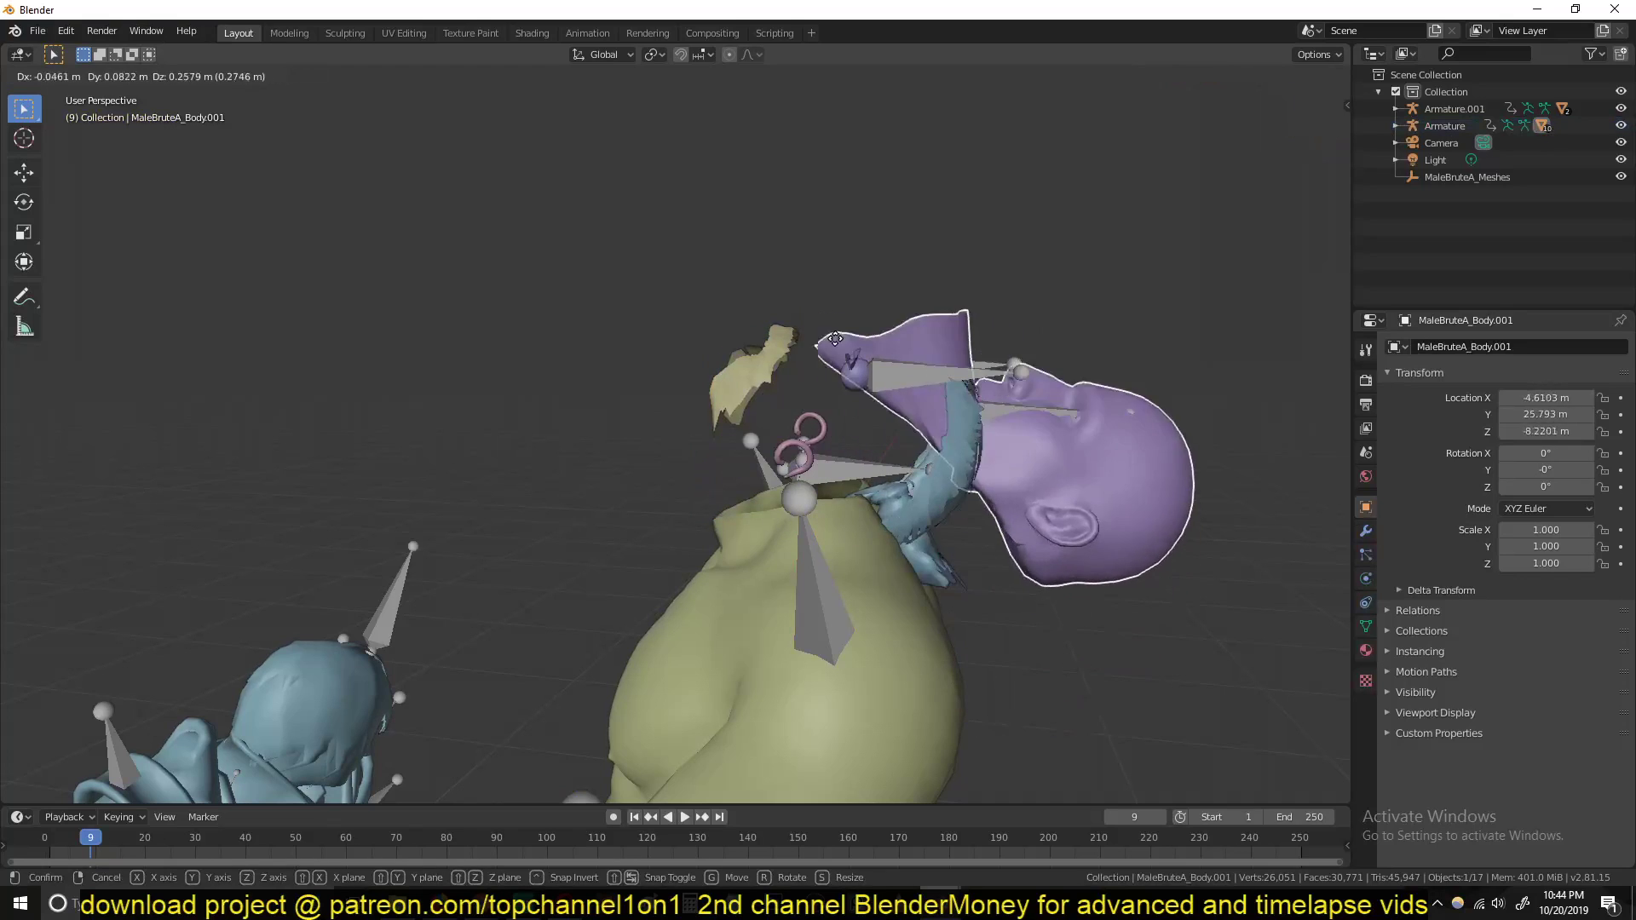
key(Escape)
click(987, 384)
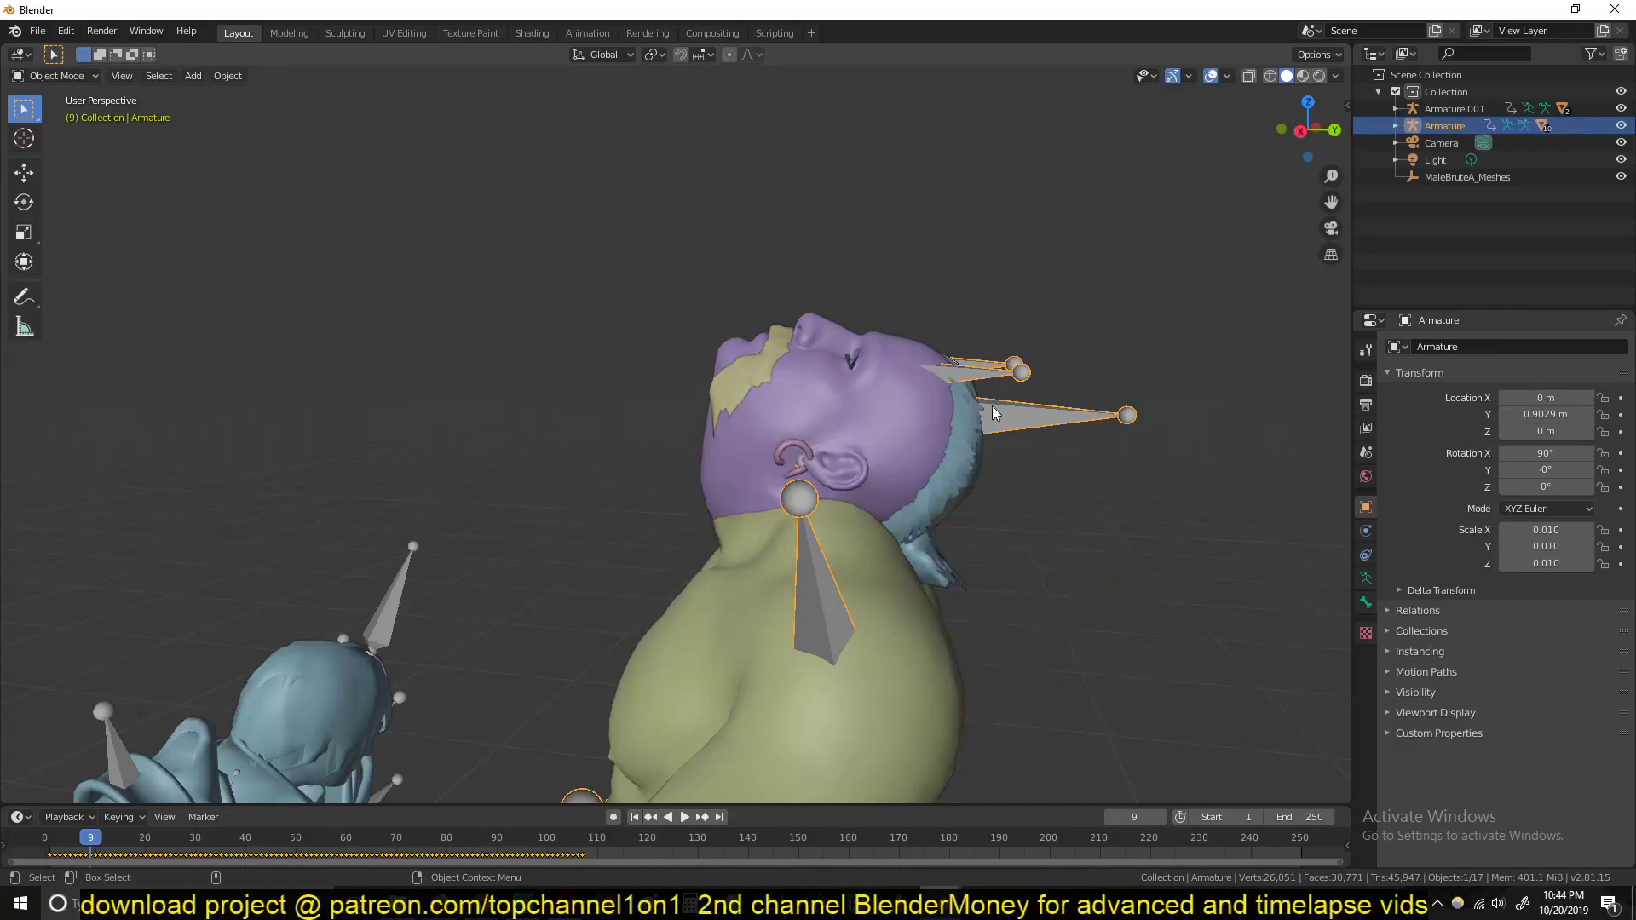
Scrub through the sword strike to examine how the separated head follows the armature, ending at frame 11
scroll(919, 497, down, 1)
shift+middle_drag(918, 498, 1070, 411)
scroll(1070, 411, down, 4)
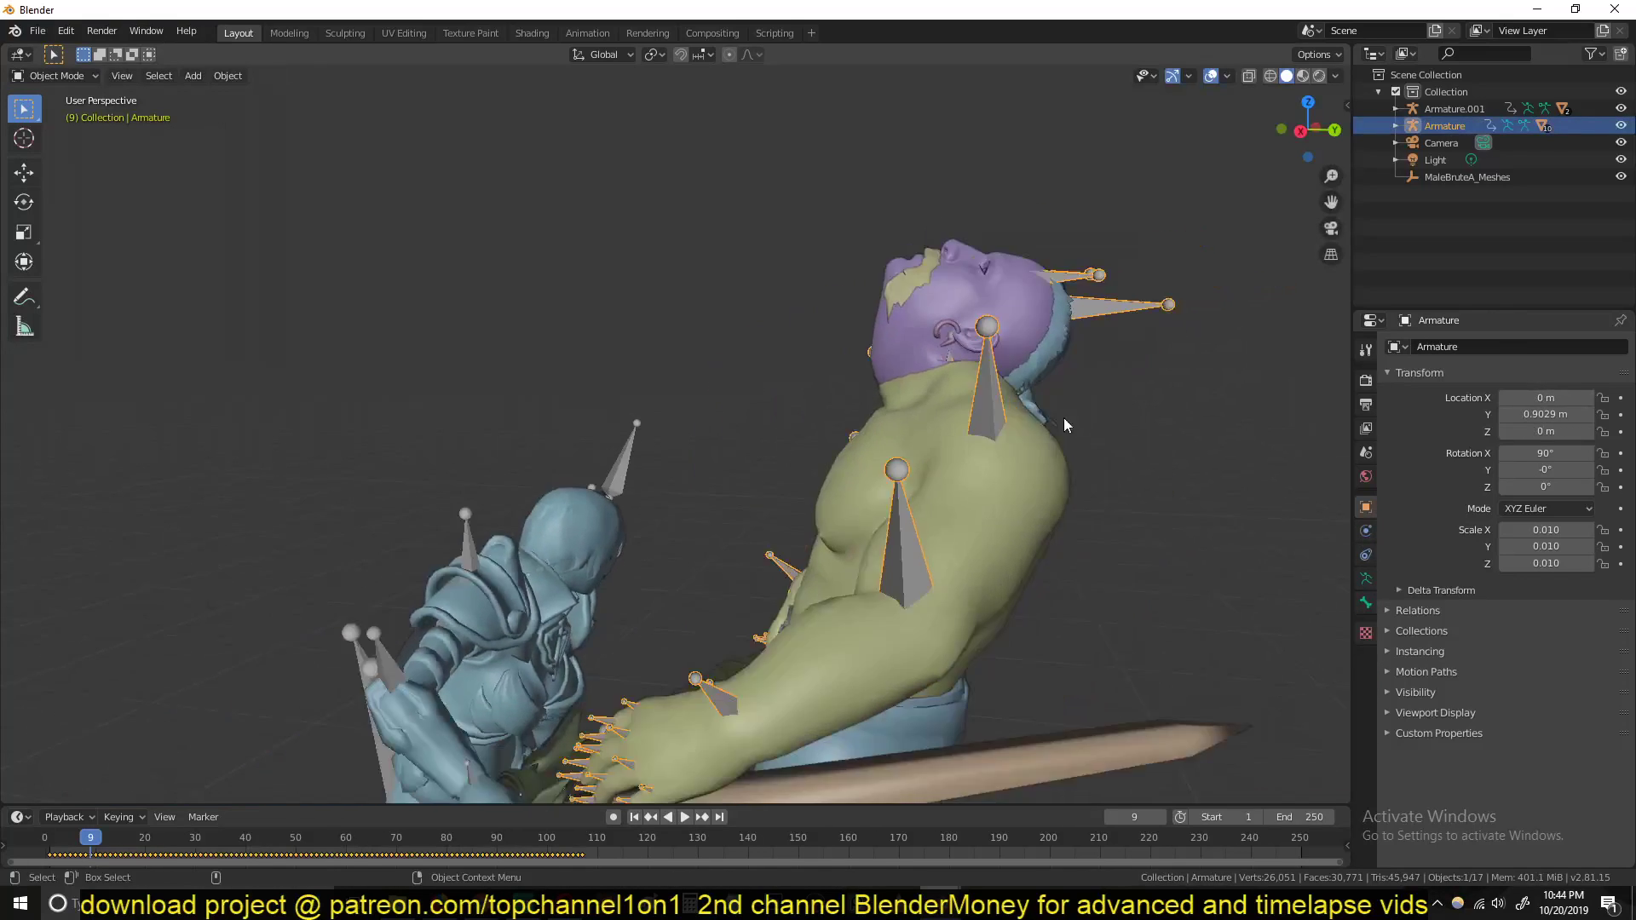
drag(90, 855, 236, 835)
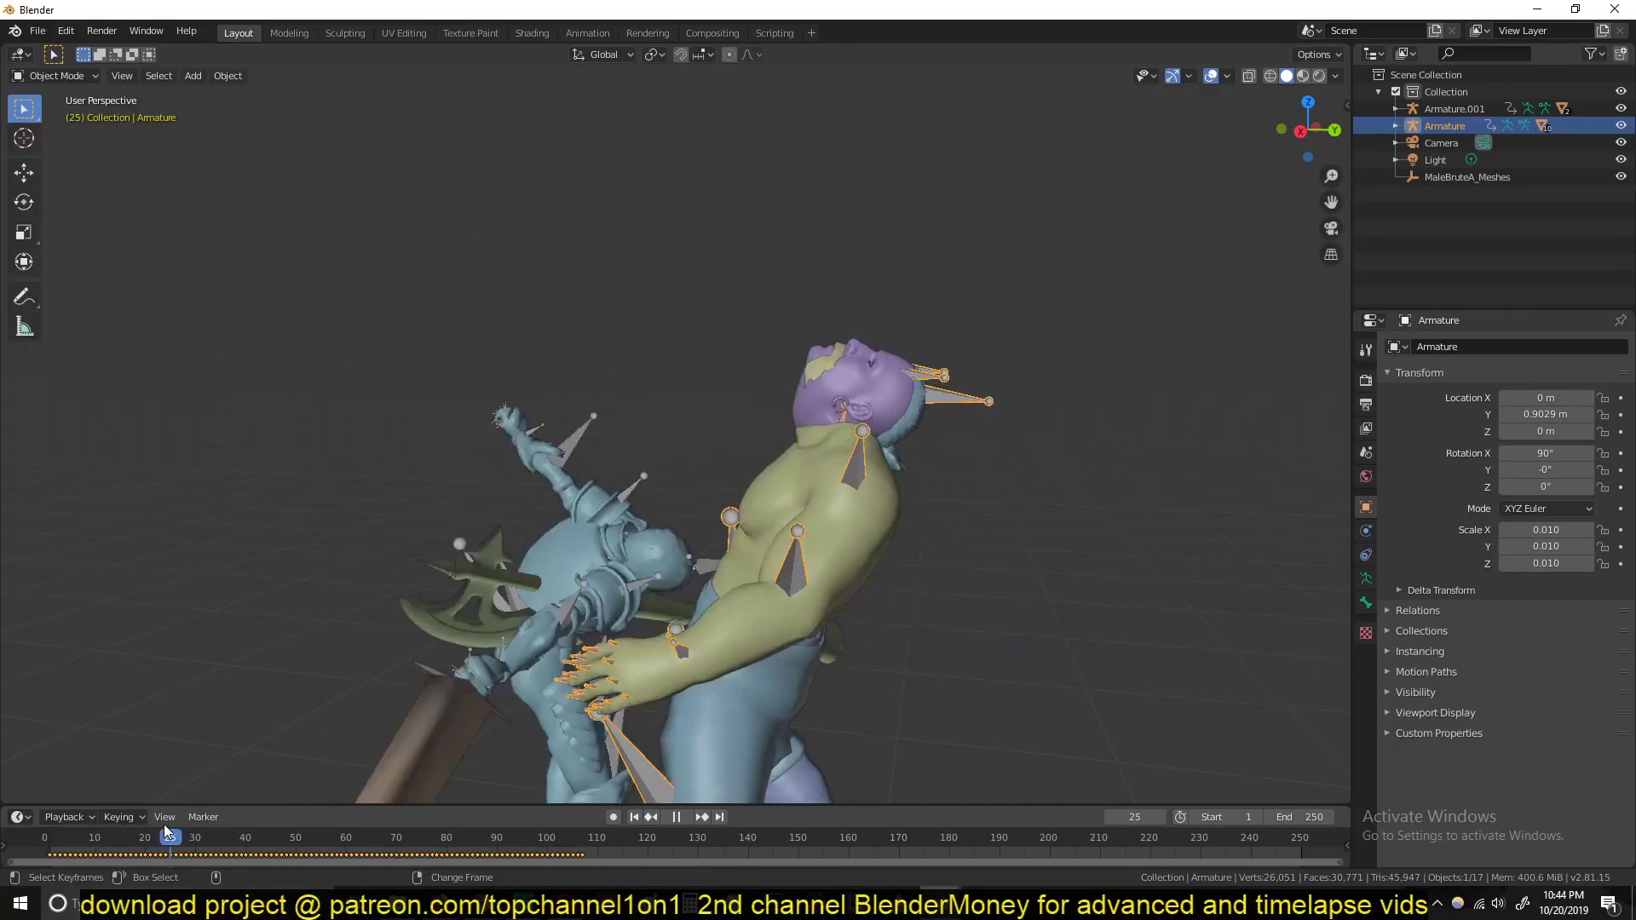
drag(340, 820, 99, 852)
Examine which separate objects make up the brute's head by selecting the face, moustache and hair in turn
scroll(657, 452, up, 5)
shift+middle_drag(750, 409, 161, 627)
click(746, 398)
scroll(799, 476, up, 3)
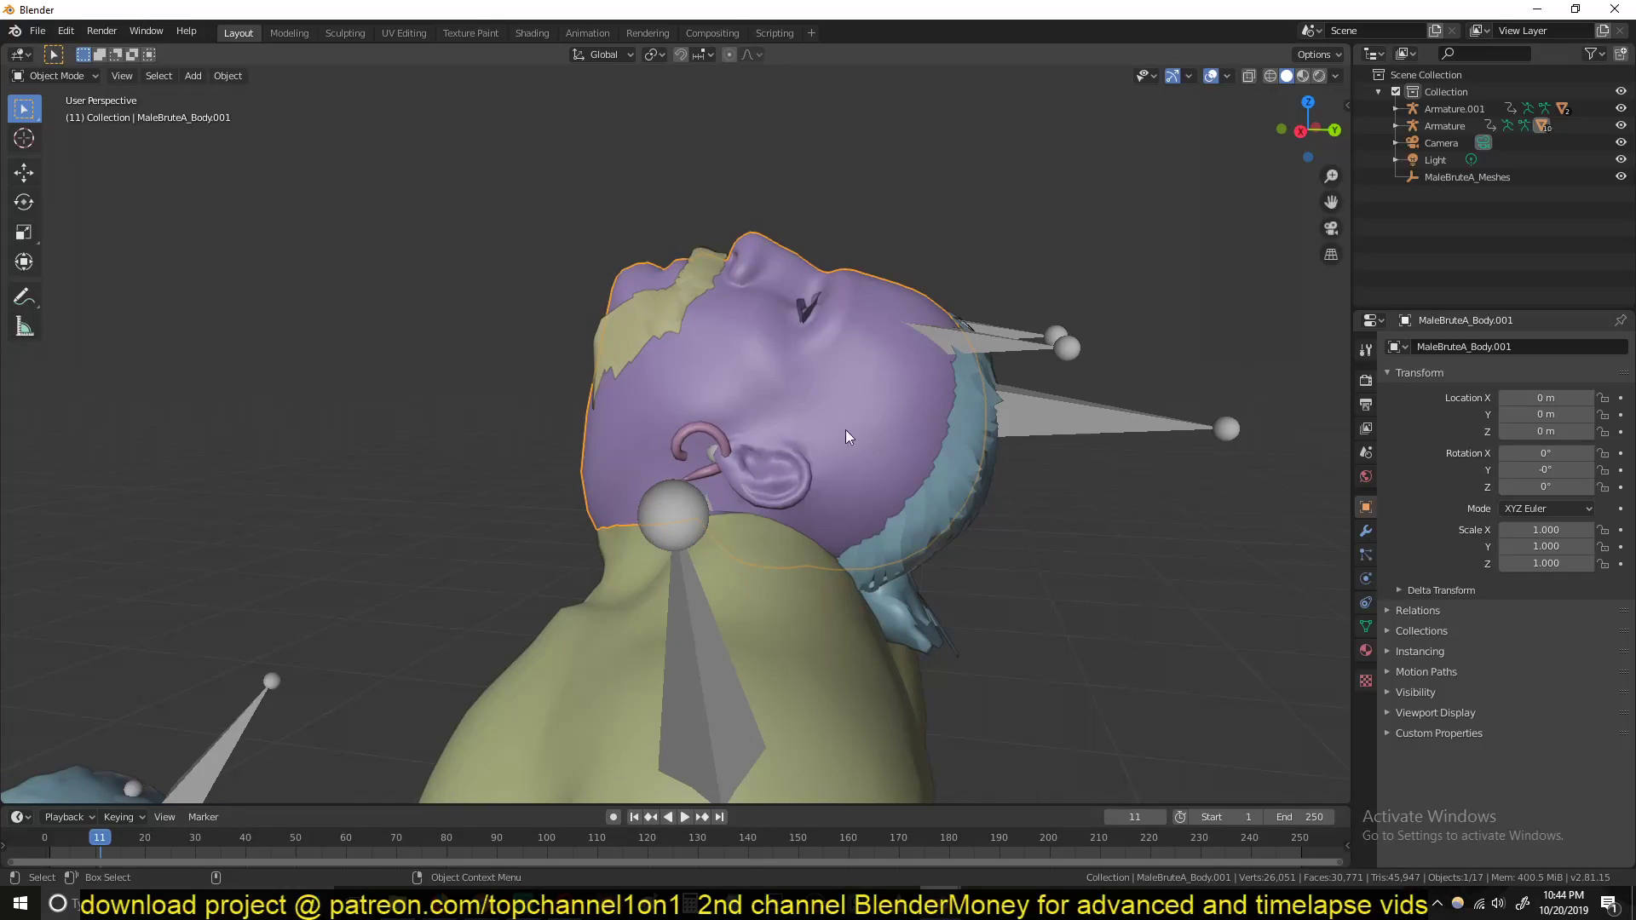
middle_drag(692, 359, 771, 413)
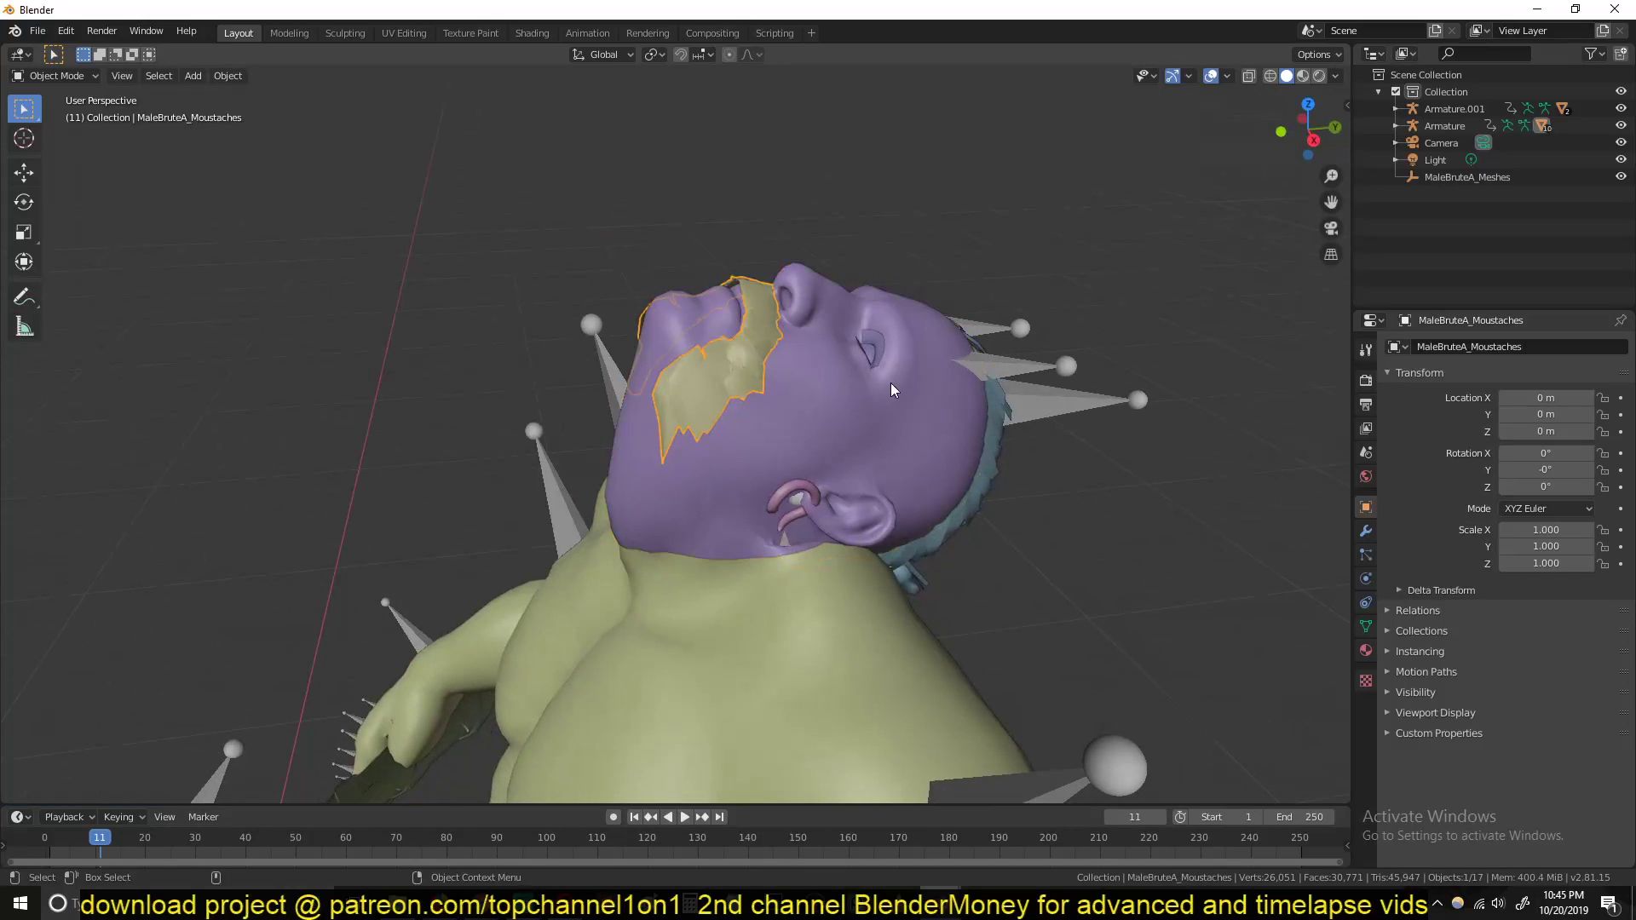
middle_drag(892, 381, 816, 391)
click(818, 392)
middle_drag(718, 379, 686, 341)
click(679, 333)
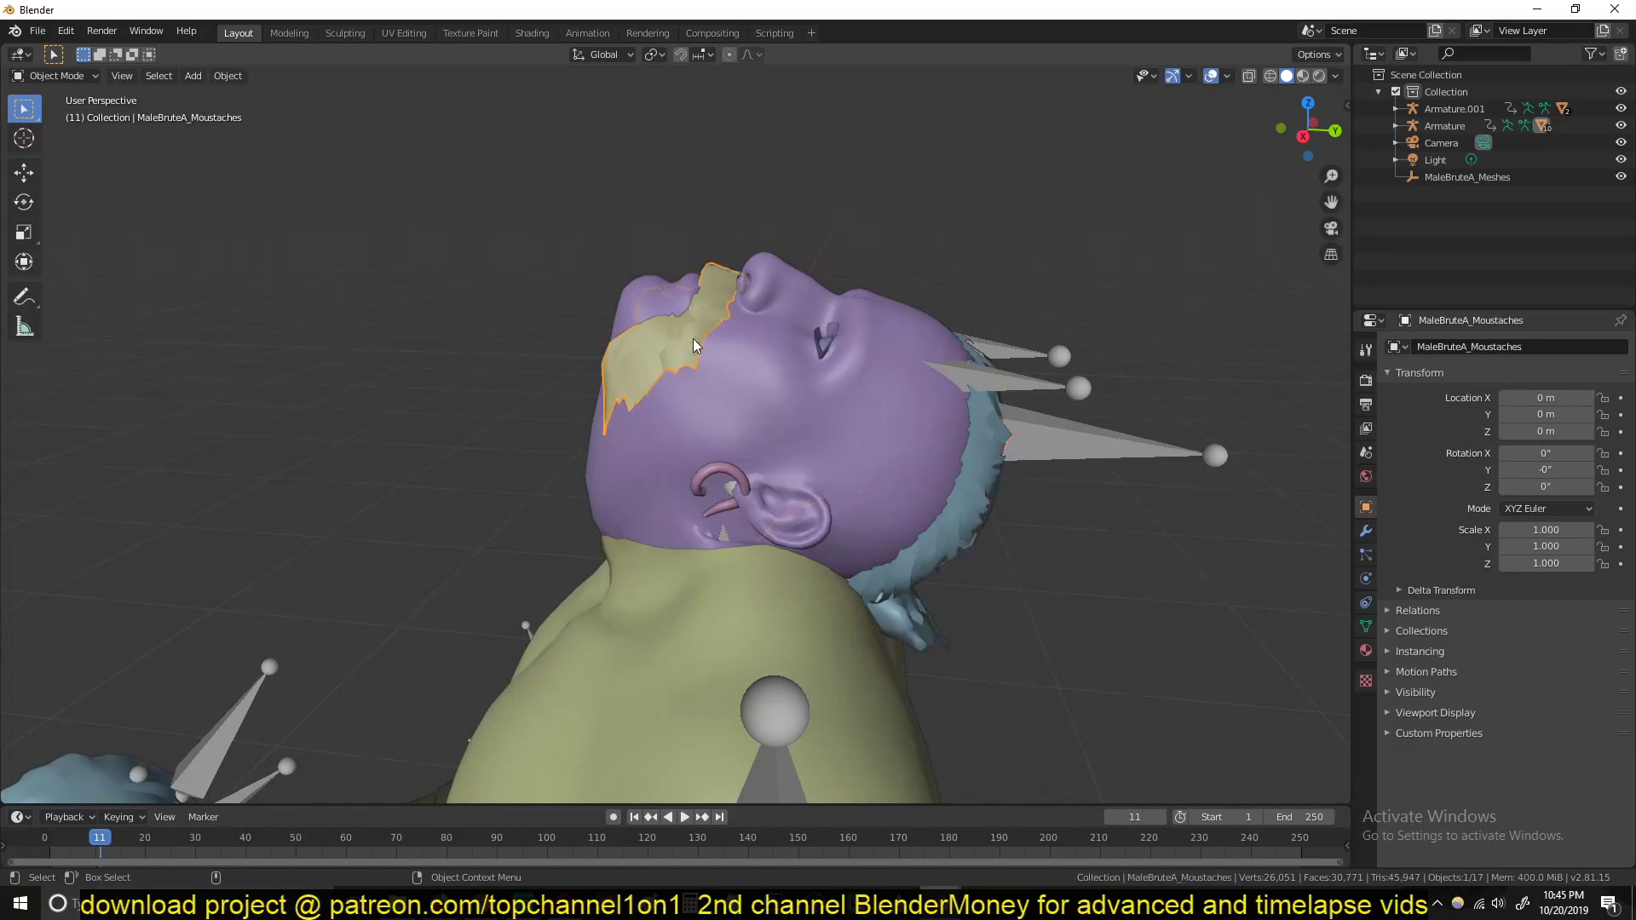
click(813, 338)
click(988, 455)
middle_drag(889, 407, 760, 358)
middle_drag(881, 412, 710, 397)
click(735, 334)
scroll(816, 474, up, 2)
middle_drag(816, 473, 672, 302)
scroll(671, 301, down, 2)
Select all the brute's head objects from the right orthographic view, leaving out the armature and checking the selection in wireframe
key(KP_3)
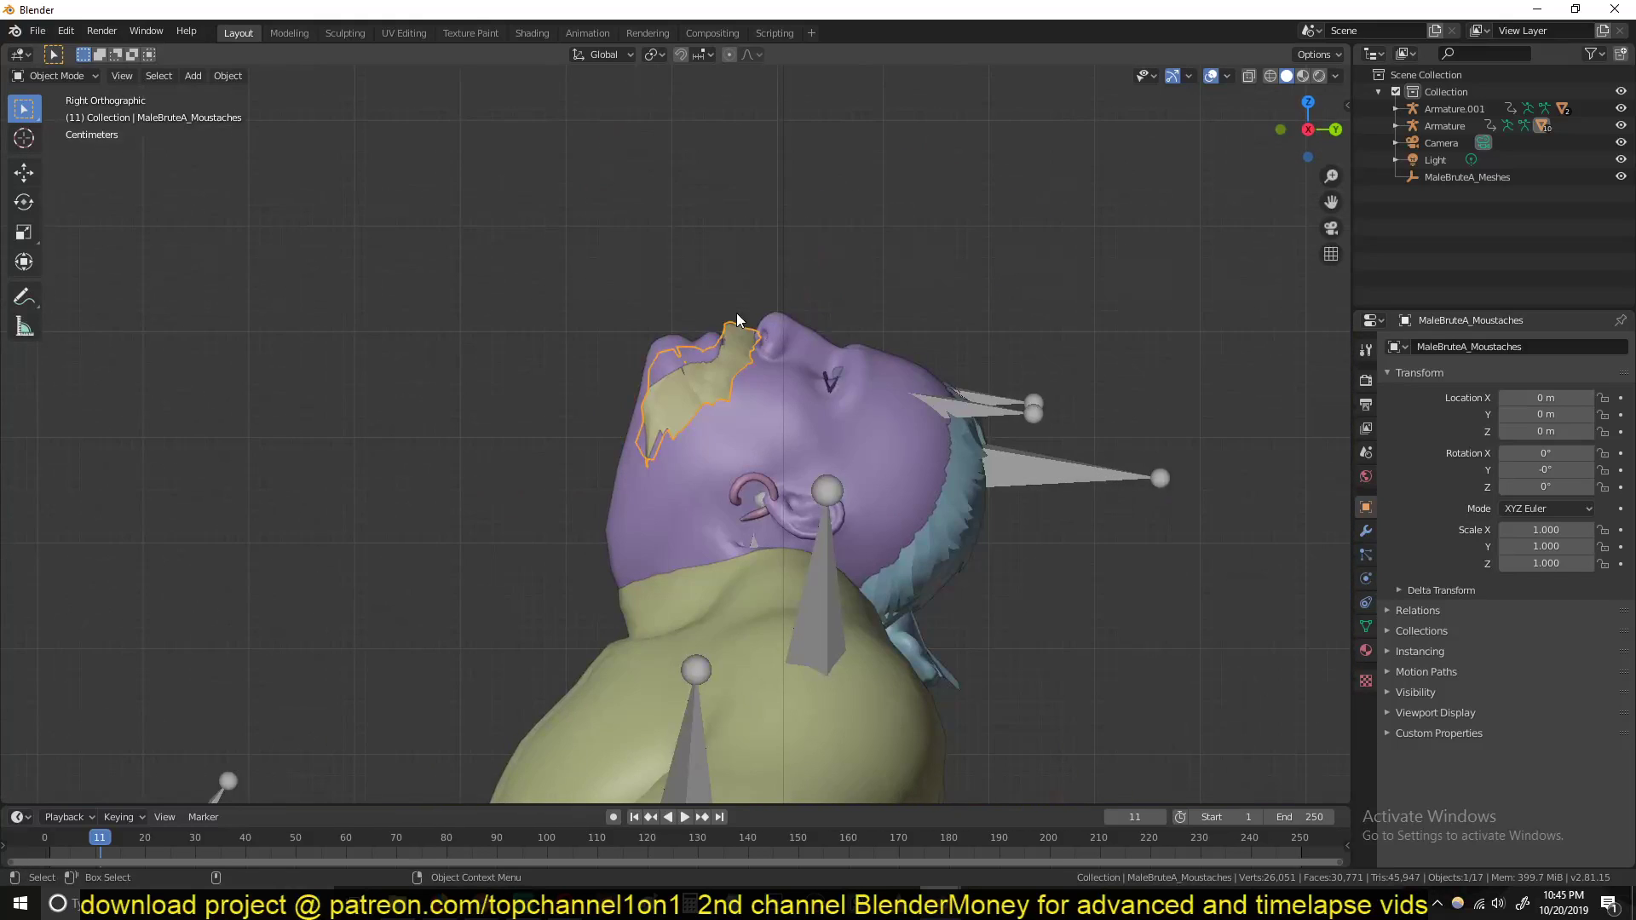
drag(559, 234, 1022, 437)
shift+click(1085, 482)
shift+click(1084, 482)
key(z)
click(1226, 479)
key(z)
click(880, 440)
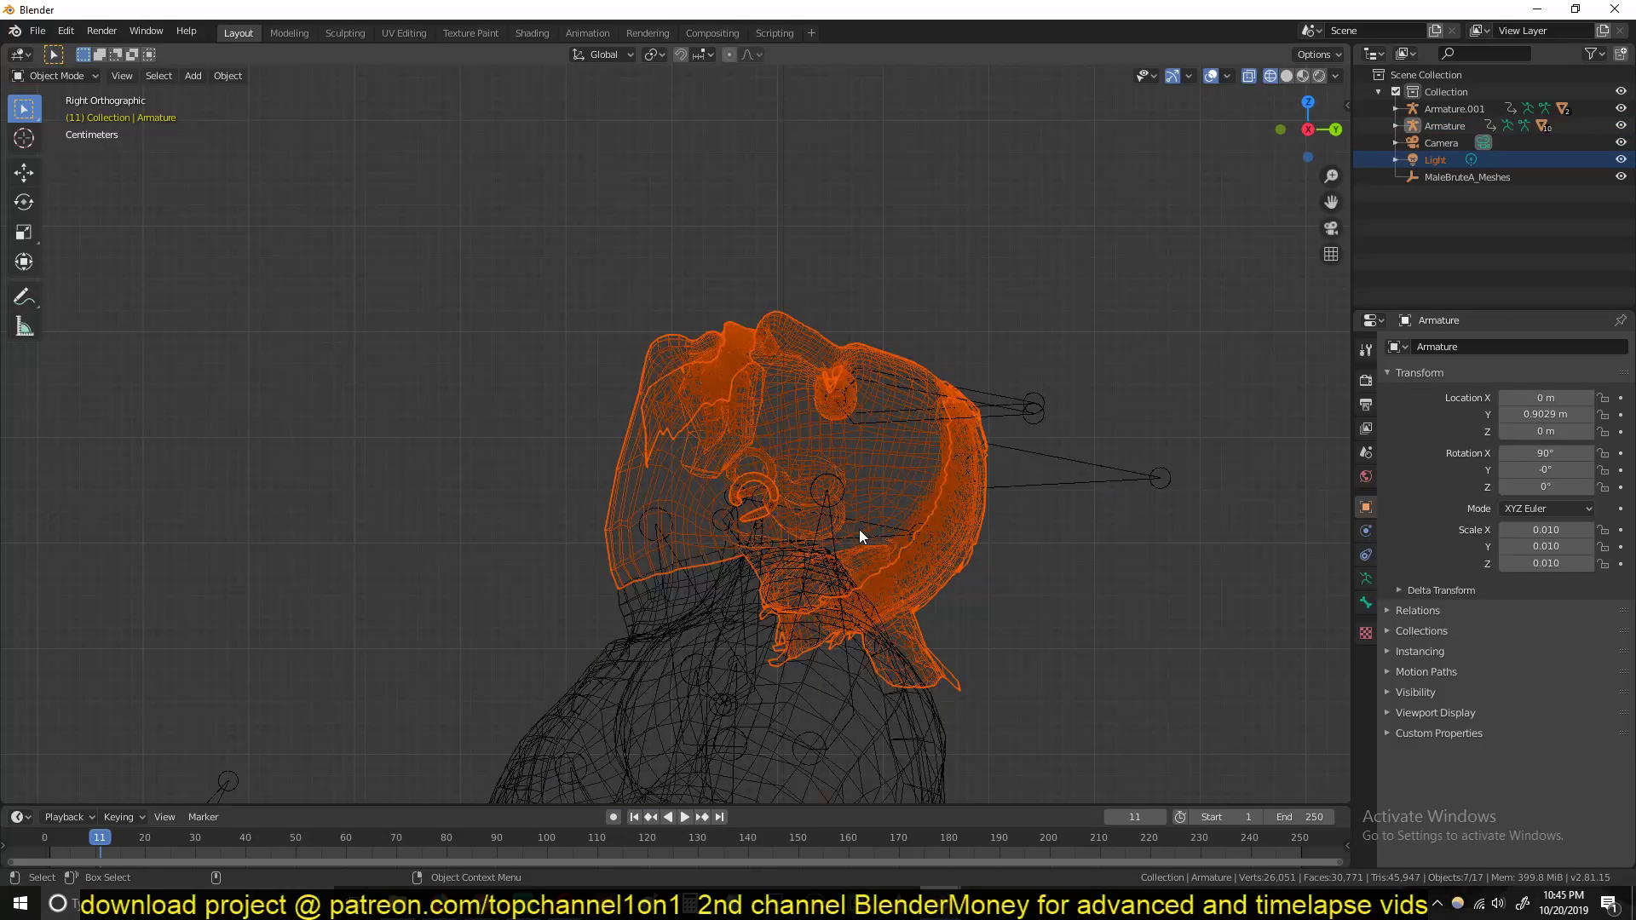
scroll(775, 501, up, 3)
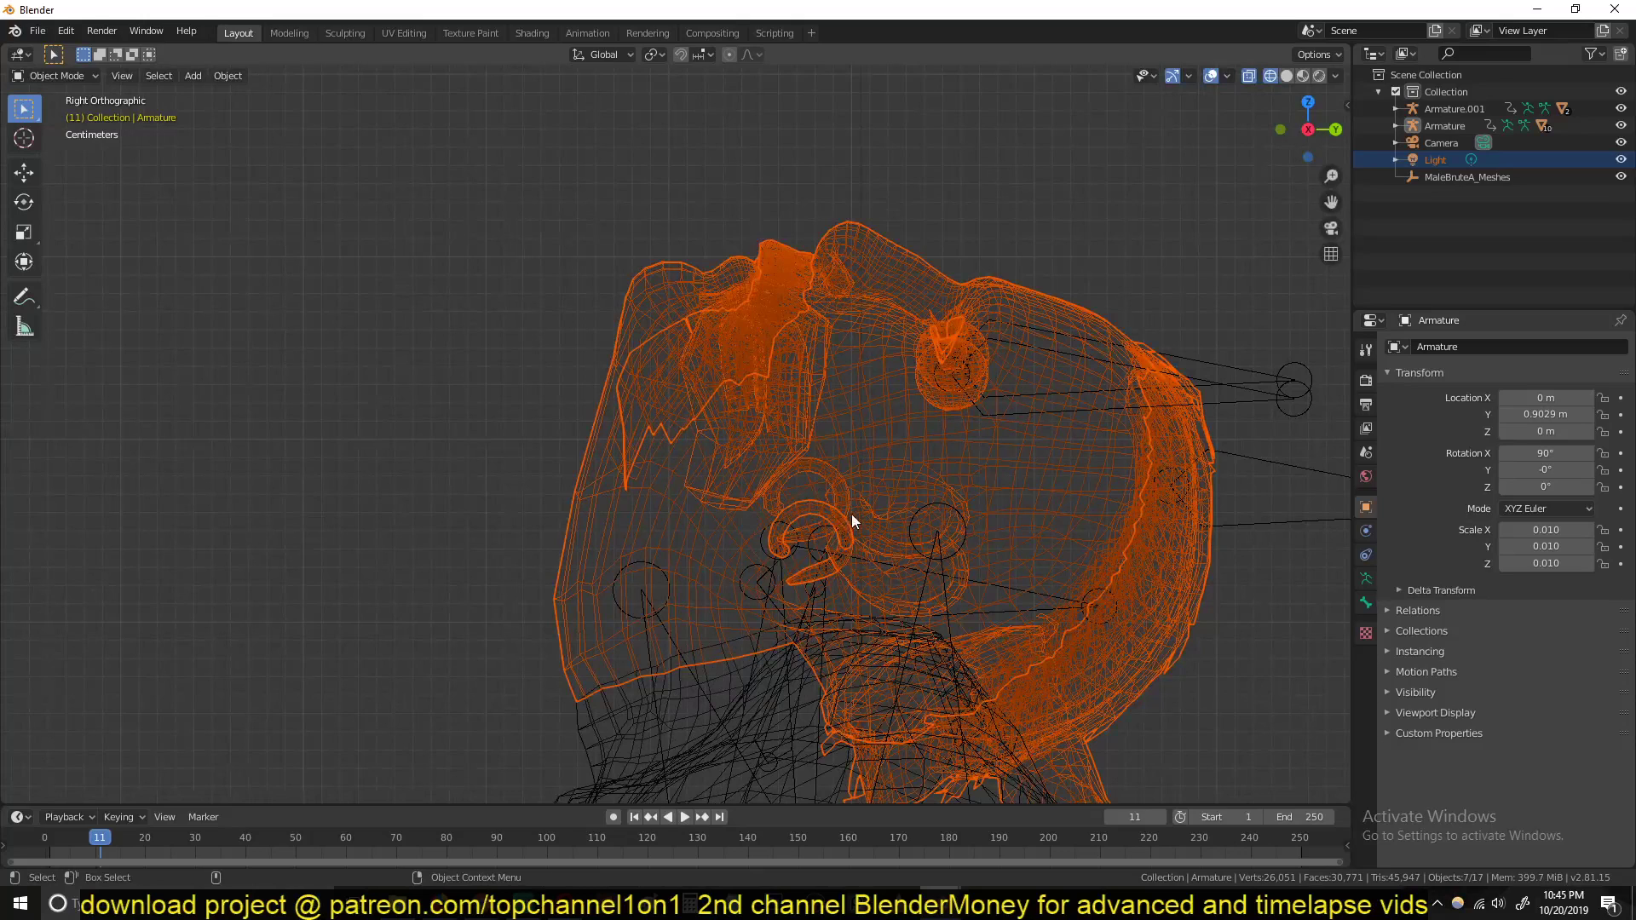
key(z)
click(953, 518)
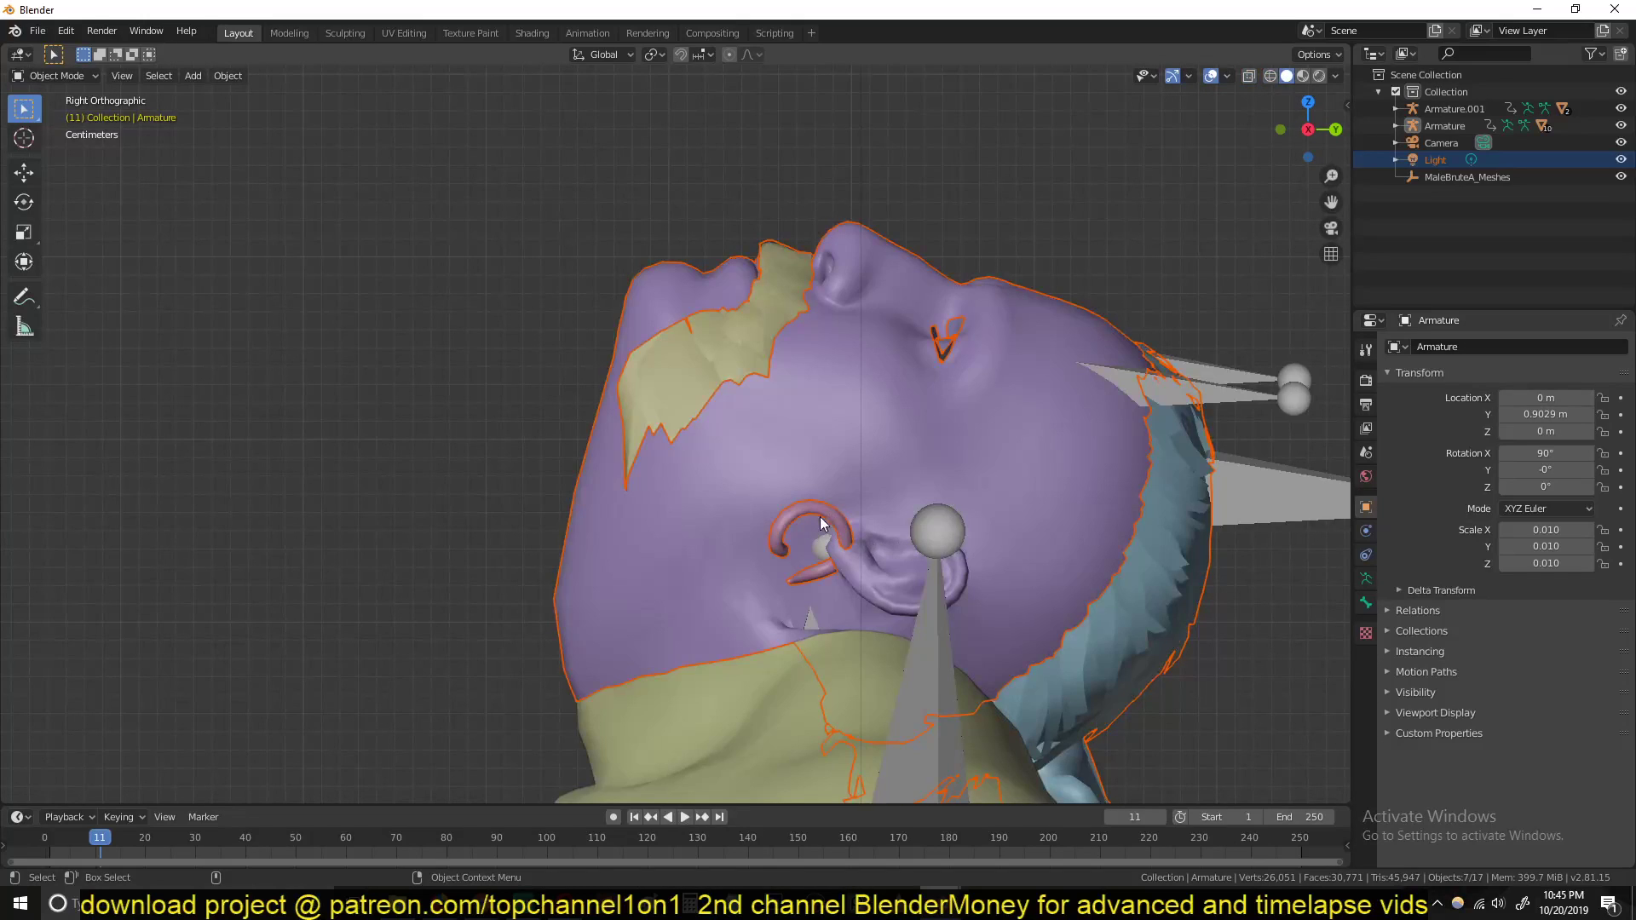
Duplicate the selected head objects in place, leaving the copies at the original position
scroll(954, 428, down, 4)
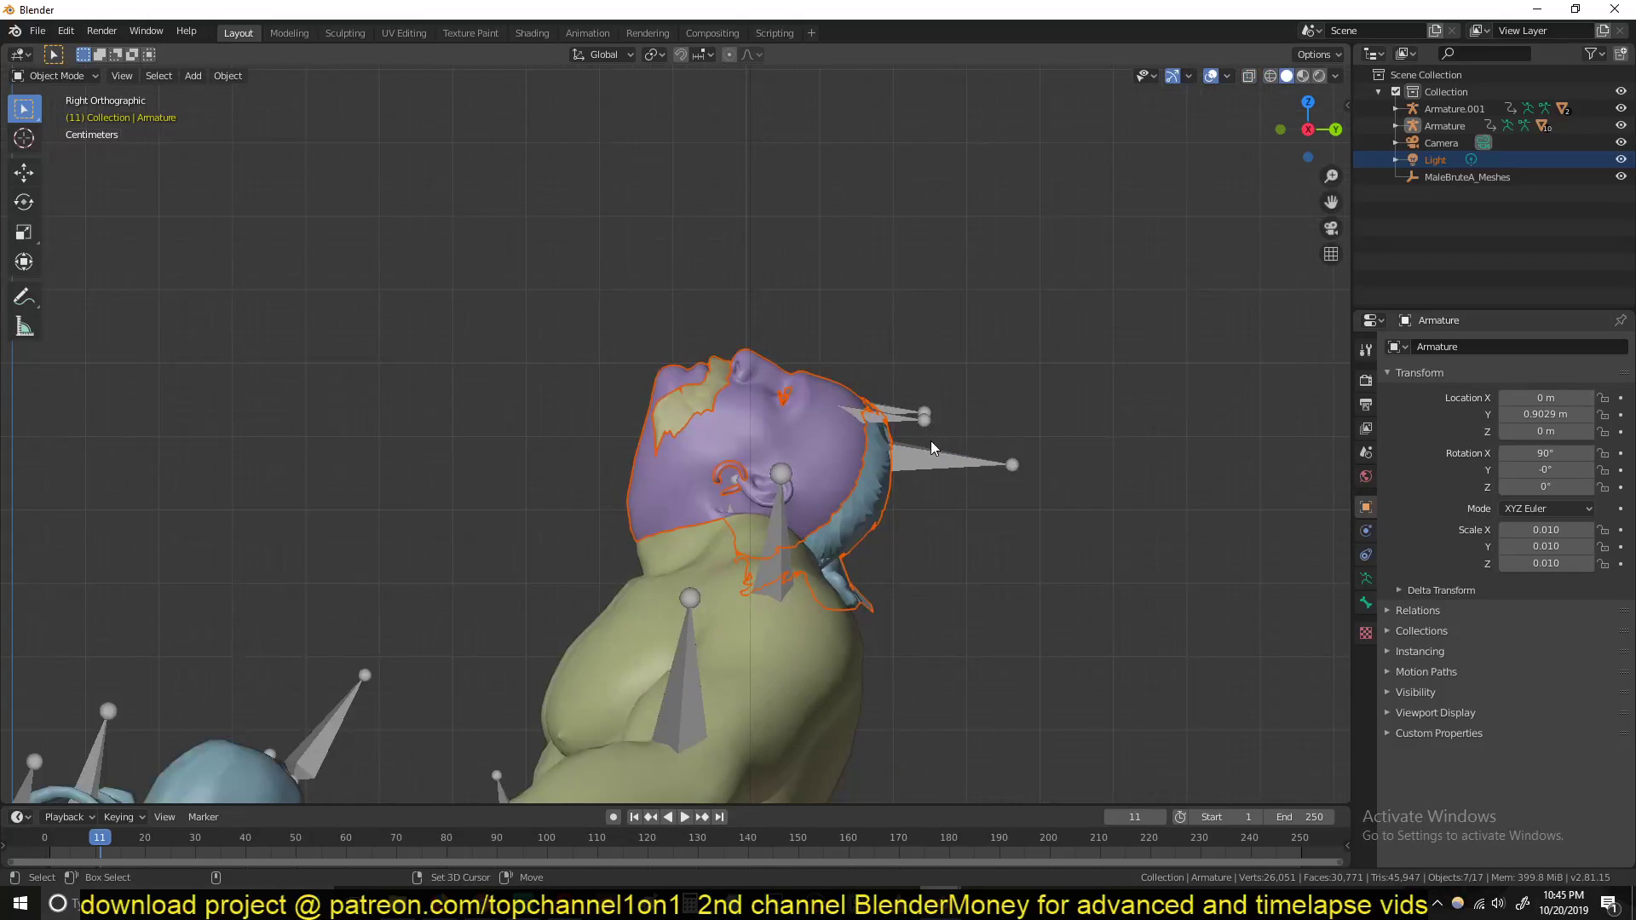
key(shift+d)
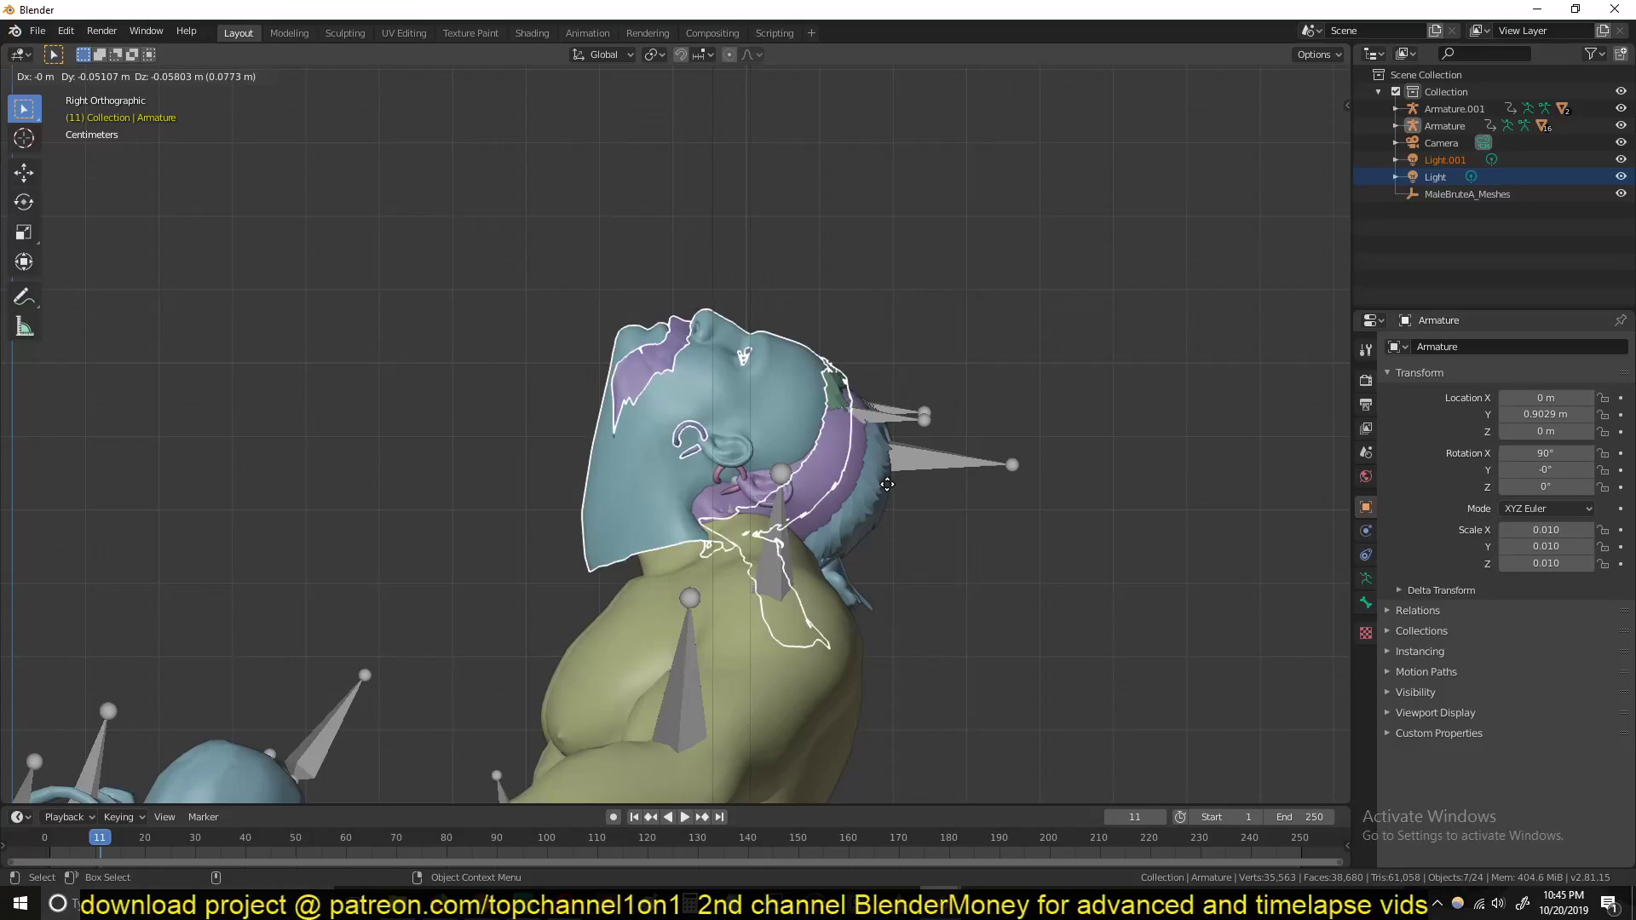
key(Escape)
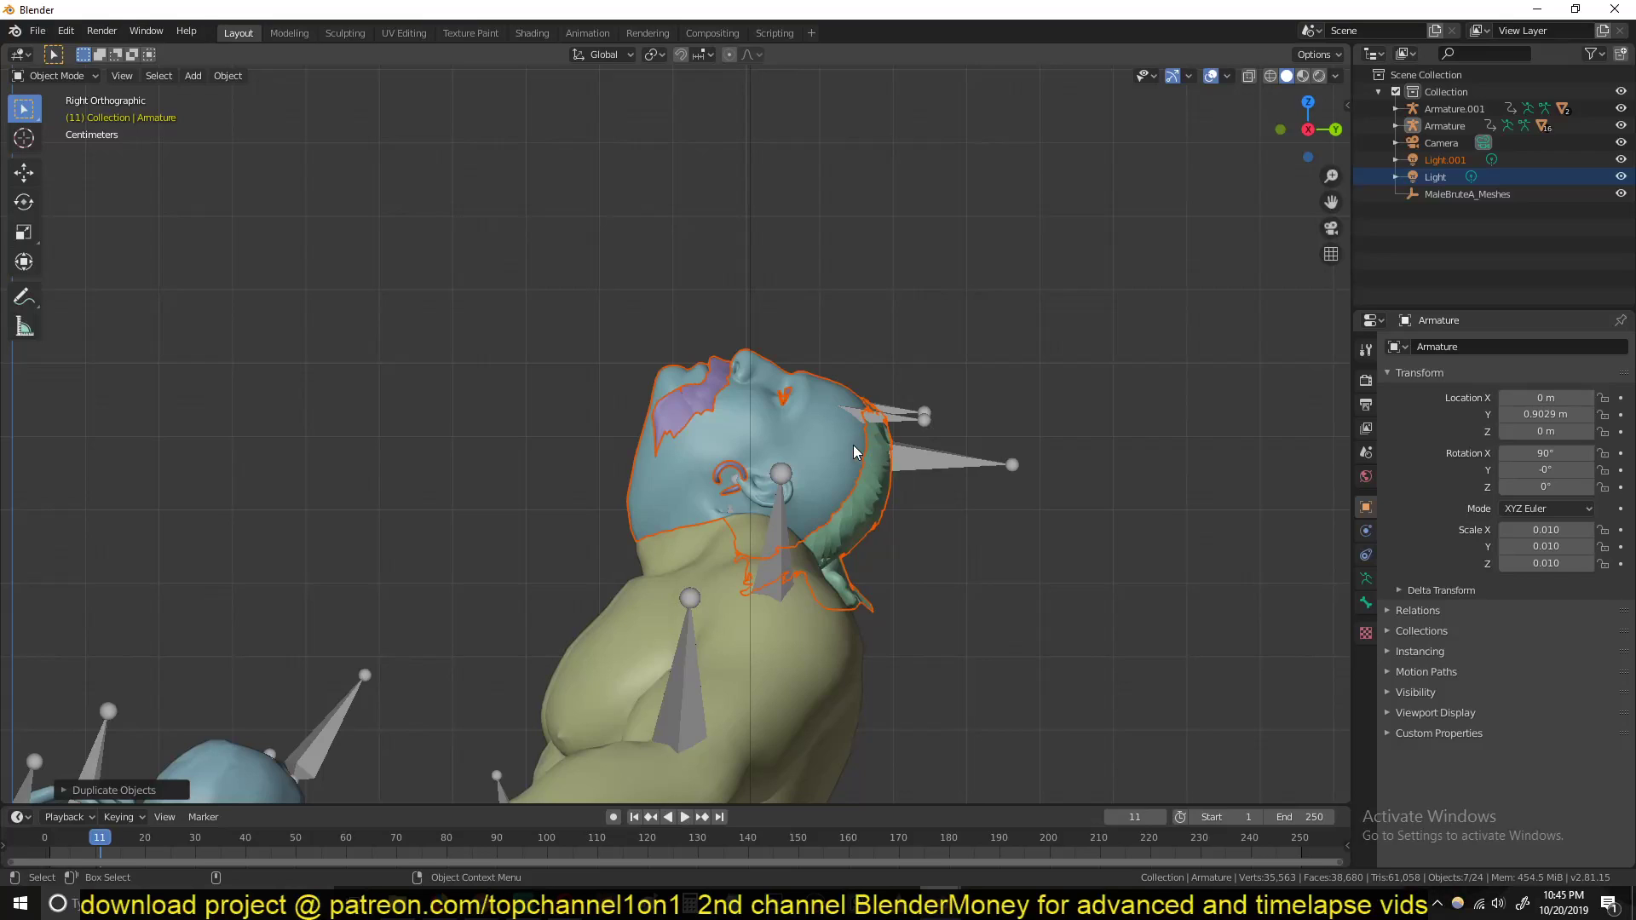
scroll(857, 448, up, 4)
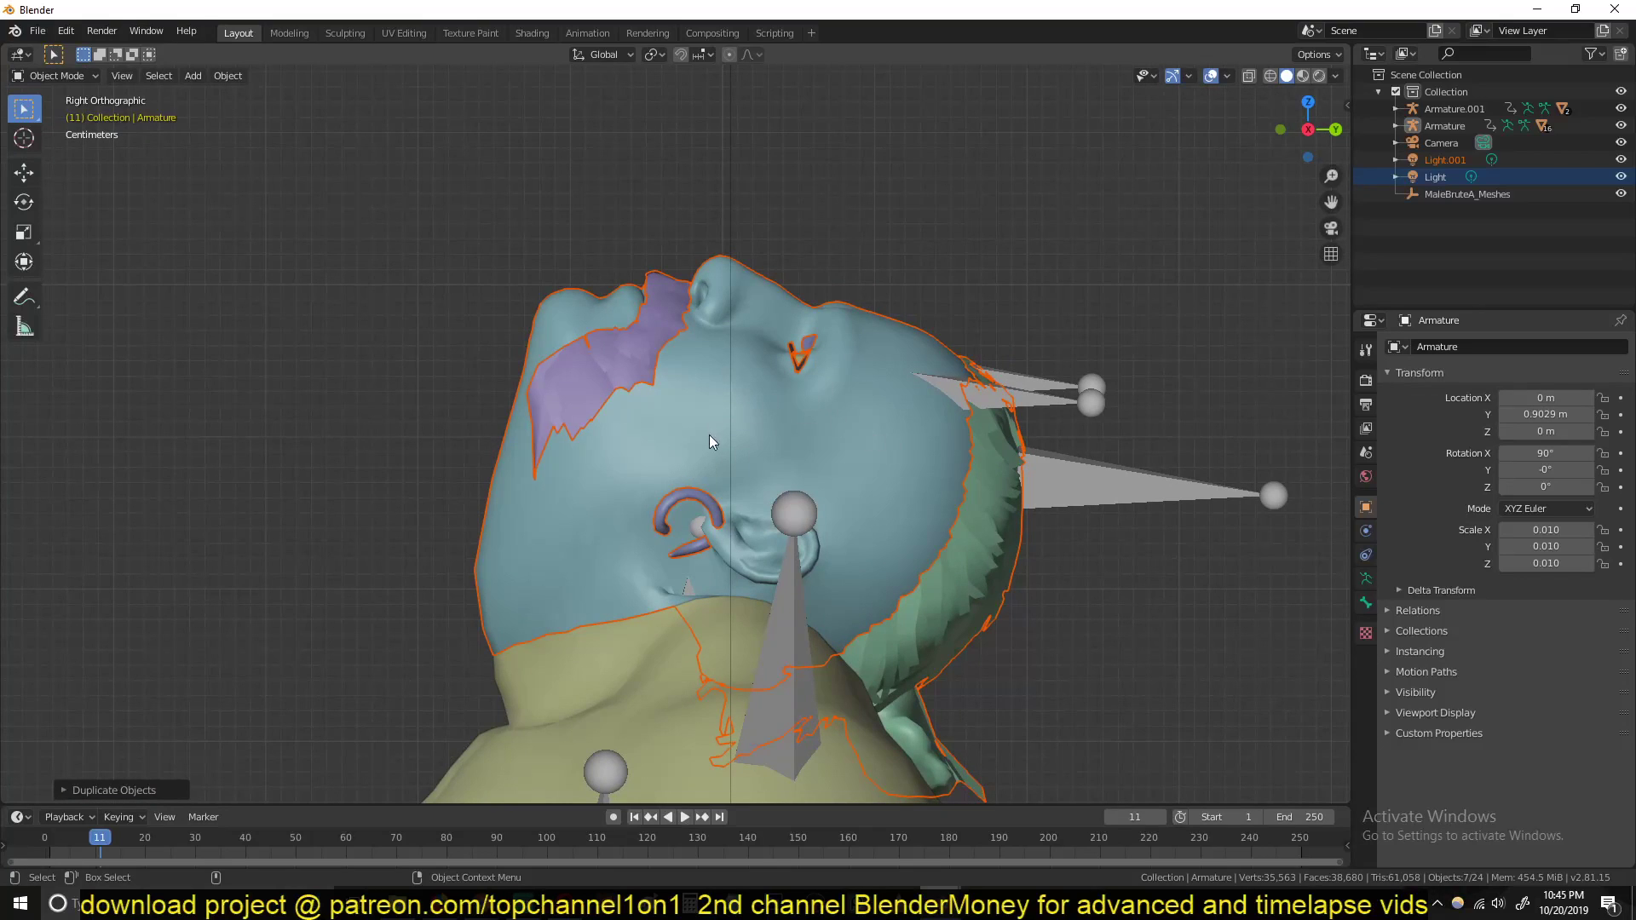
Go to frame 9 and try moving the duplicated head objects off the neck
scroll(600, 576, down, 2)
shift+middle_drag(624, 555, 866, 459)
mouse_move(102, 845)
mouse_down()
mouse_move(65, 848)
mouse_move(94, 854)
mouse_up()
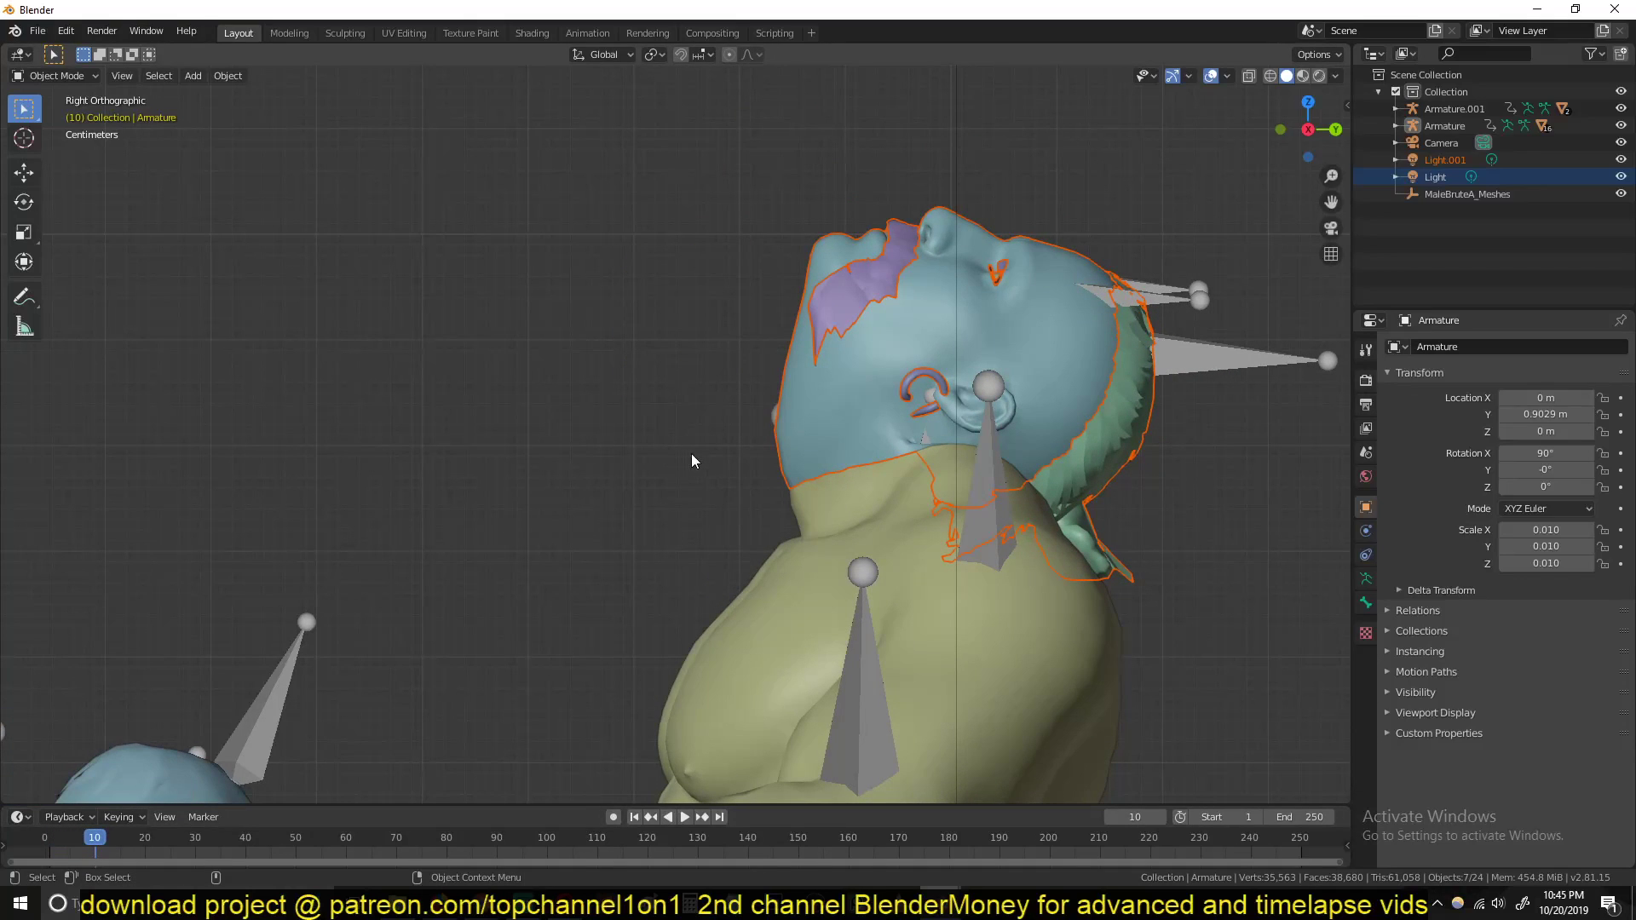
drag(95, 846, 90, 847)
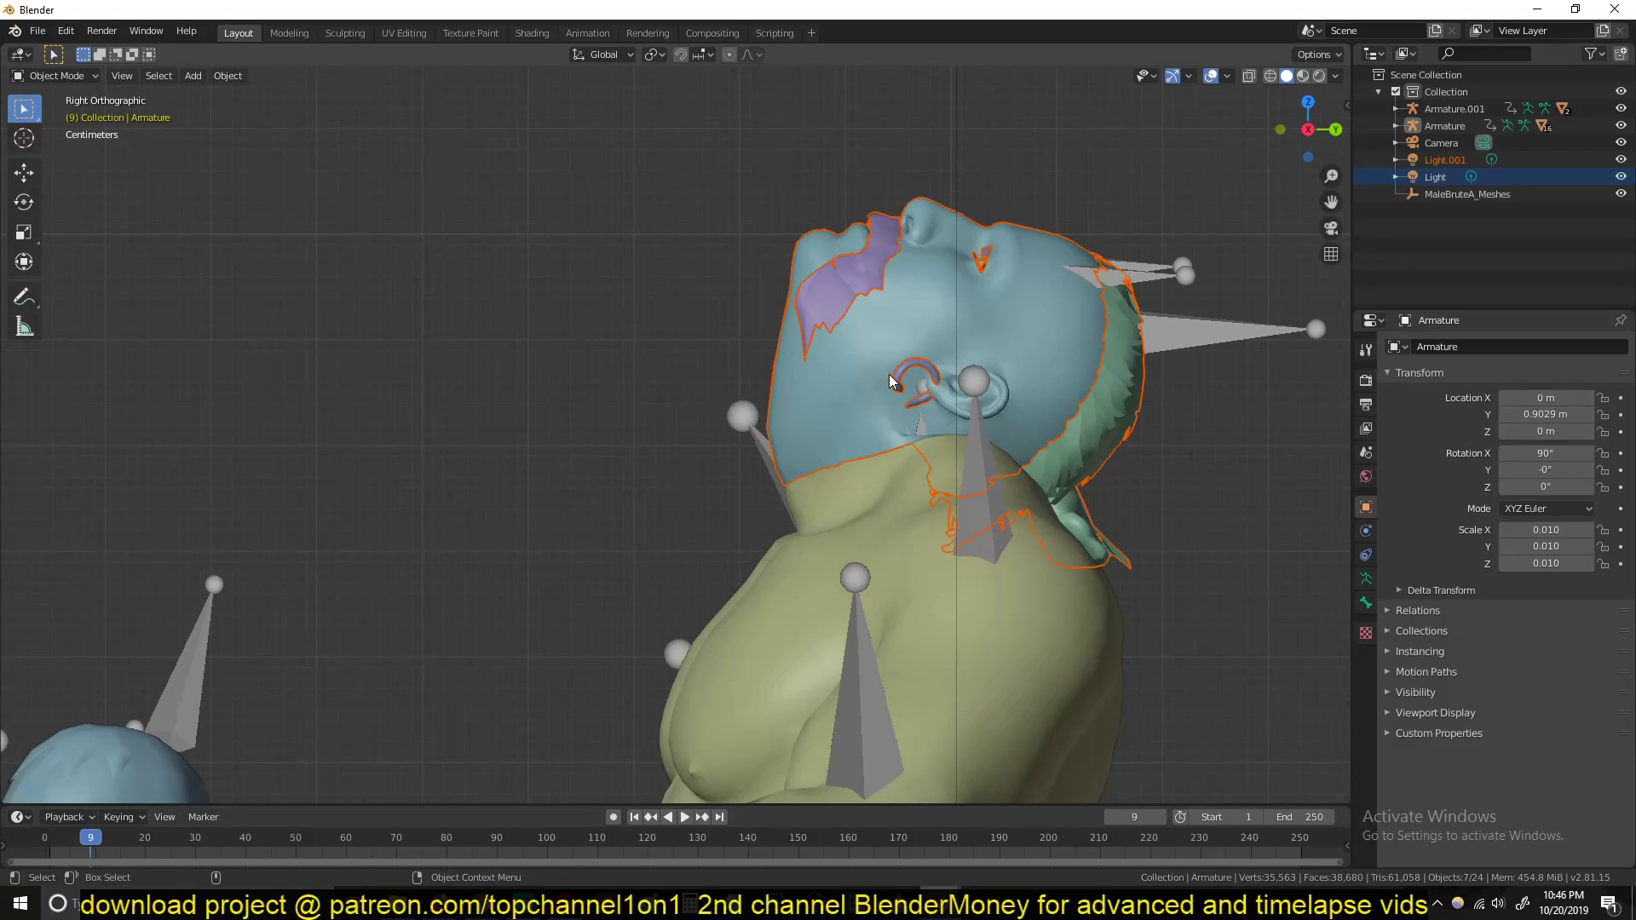
key(g)
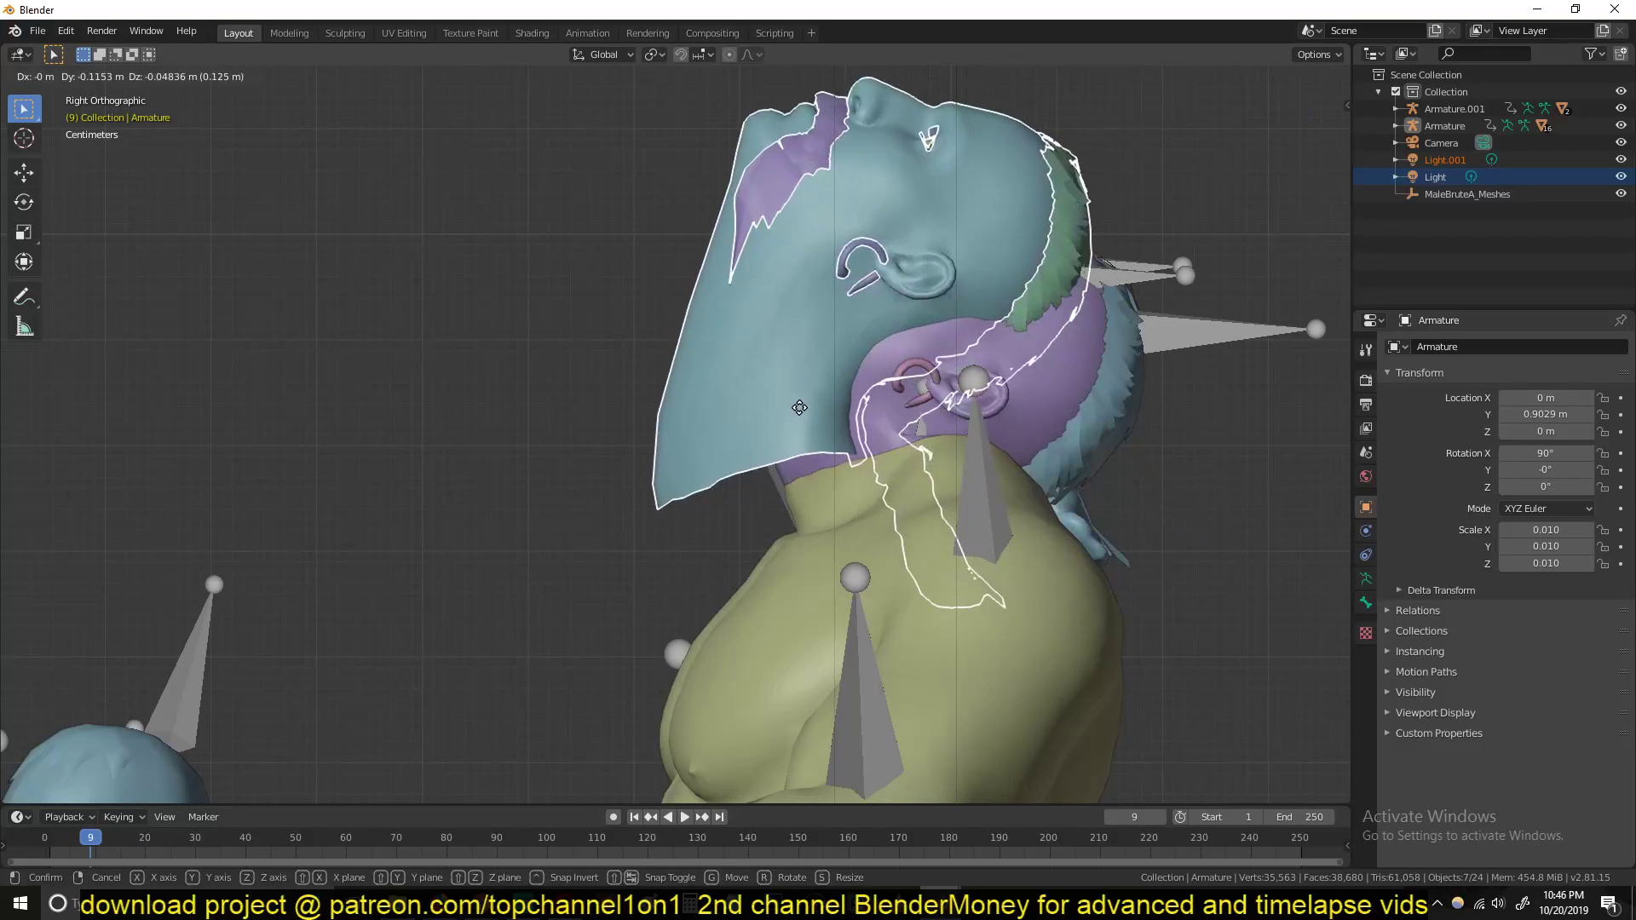
right_click(799, 408)
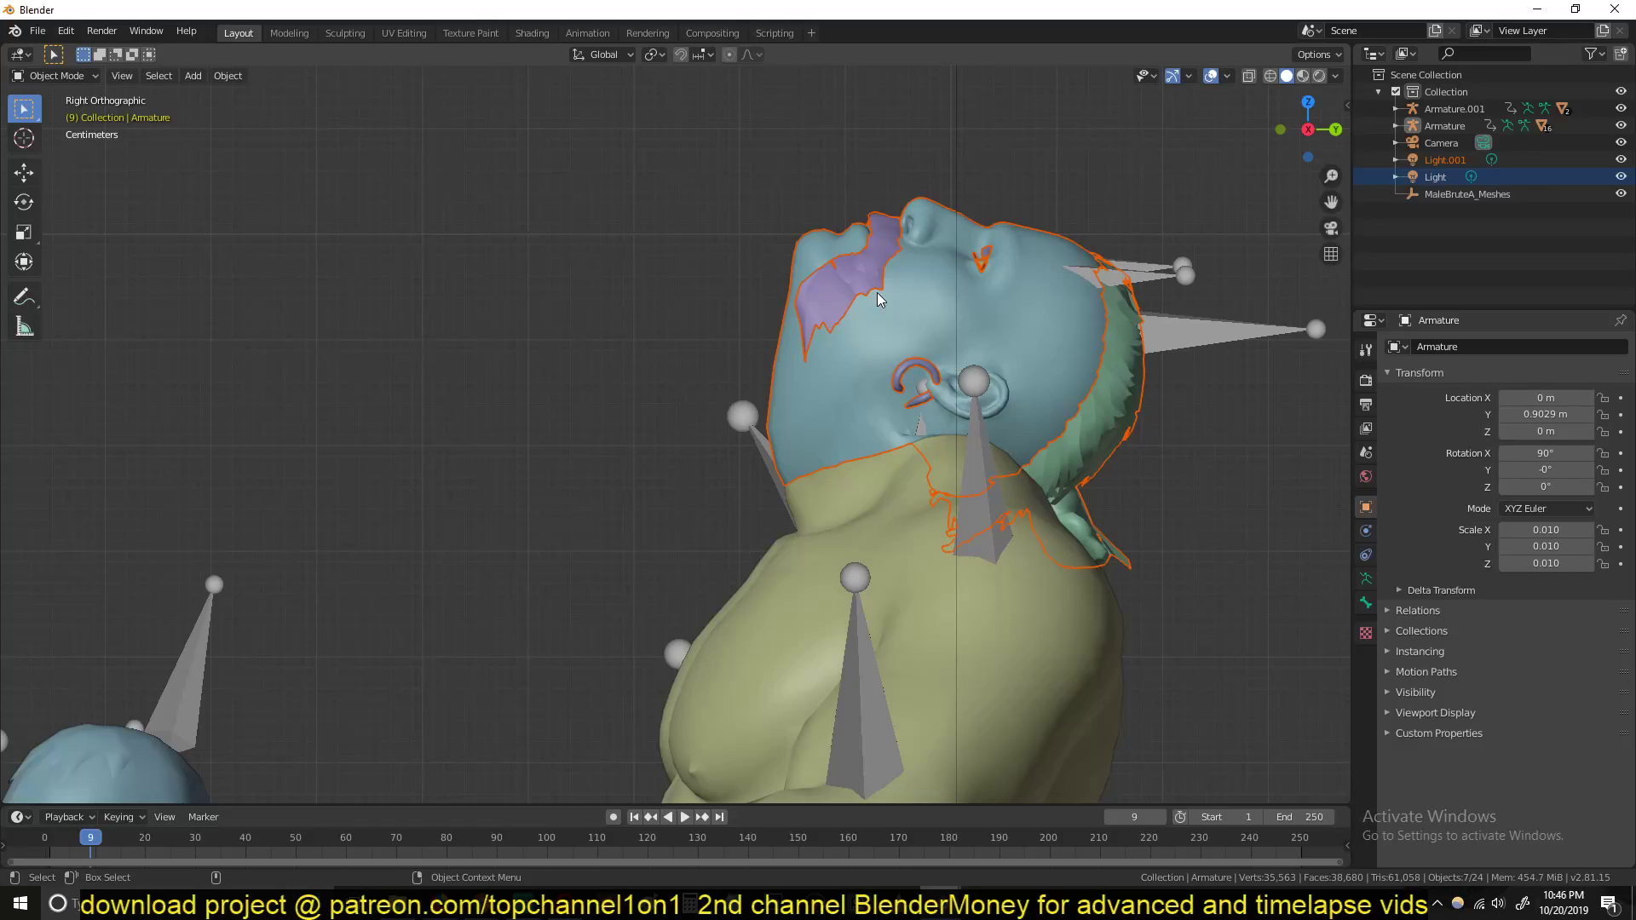
Play the fight animation to review the strike, and set the current frame to 15 with both characters in view
key(space)
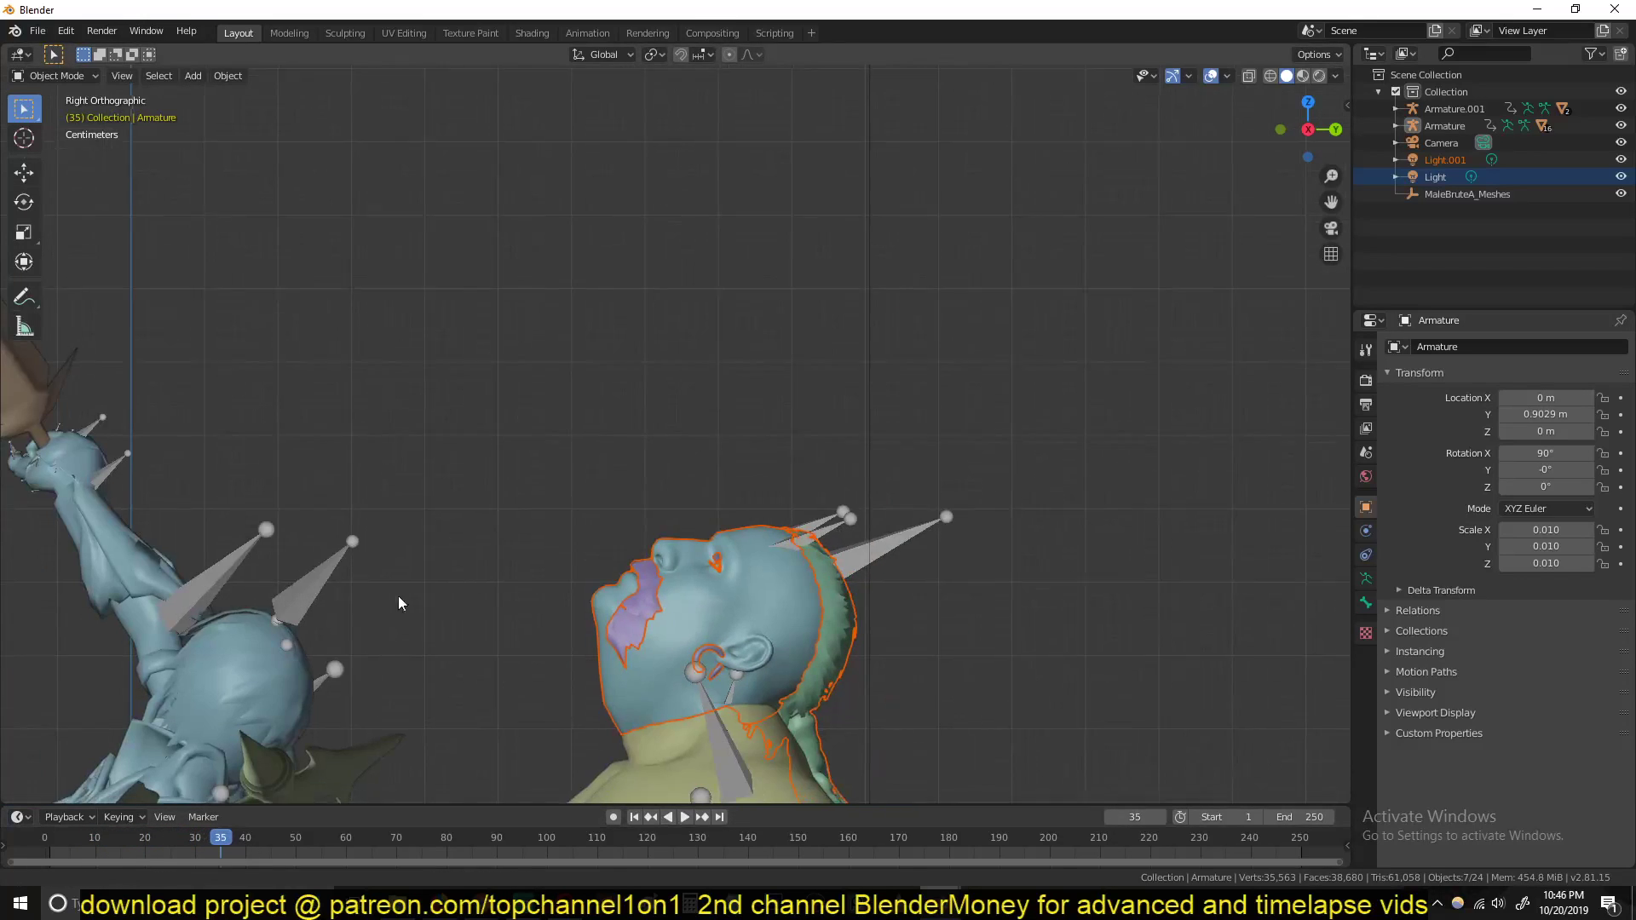
key(space)
middle_drag(656, 228, 697, 353)
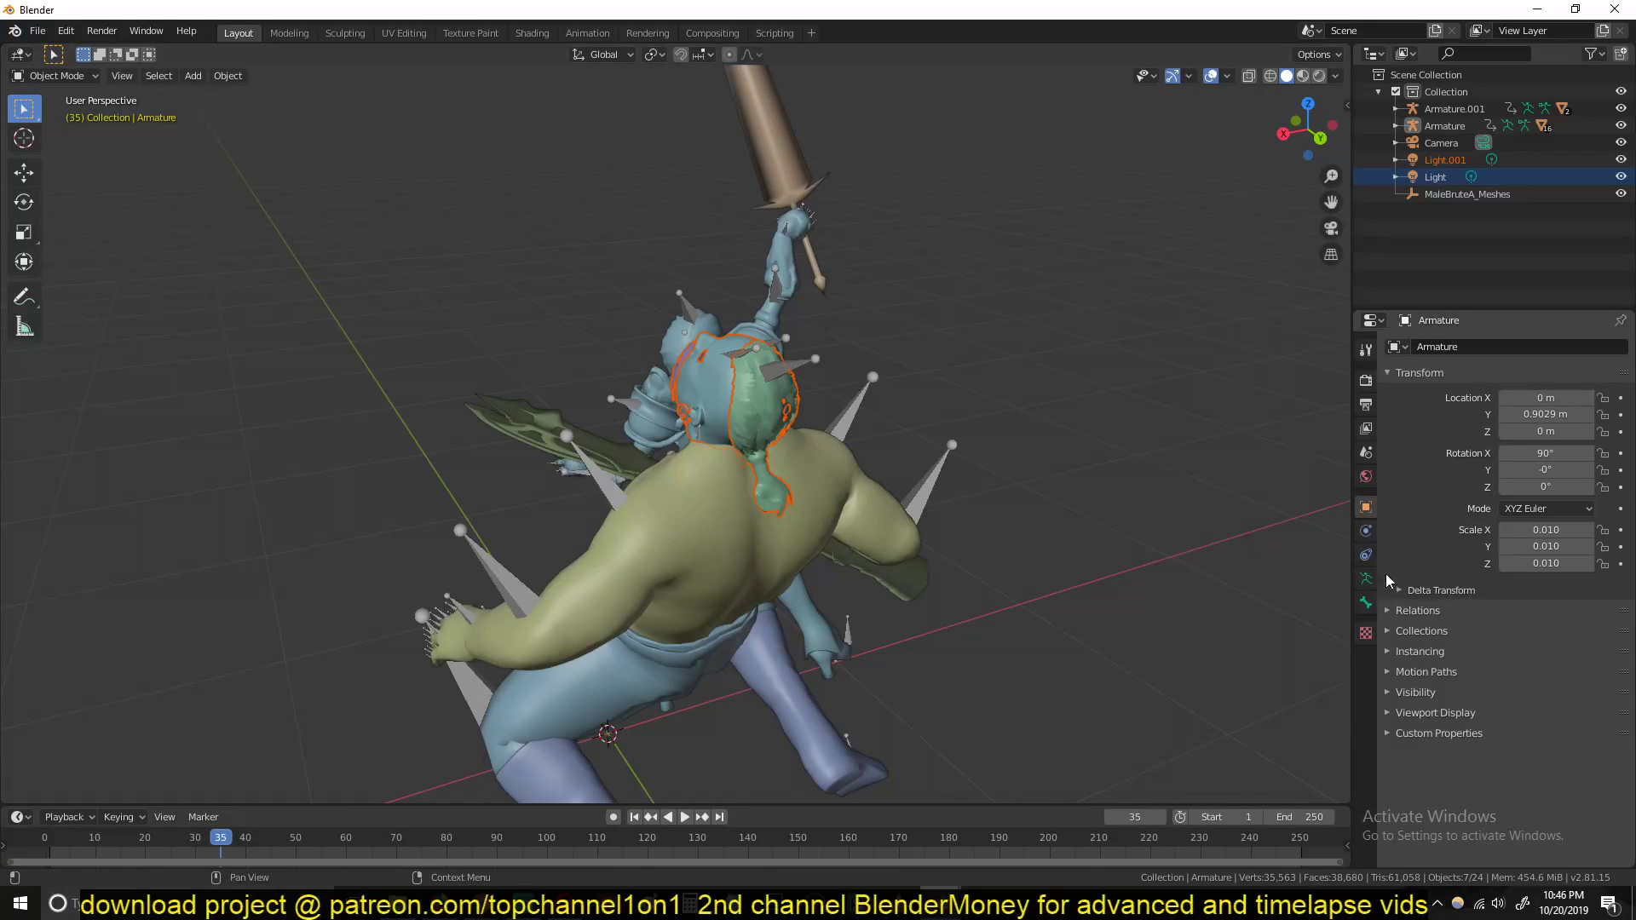
key(space)
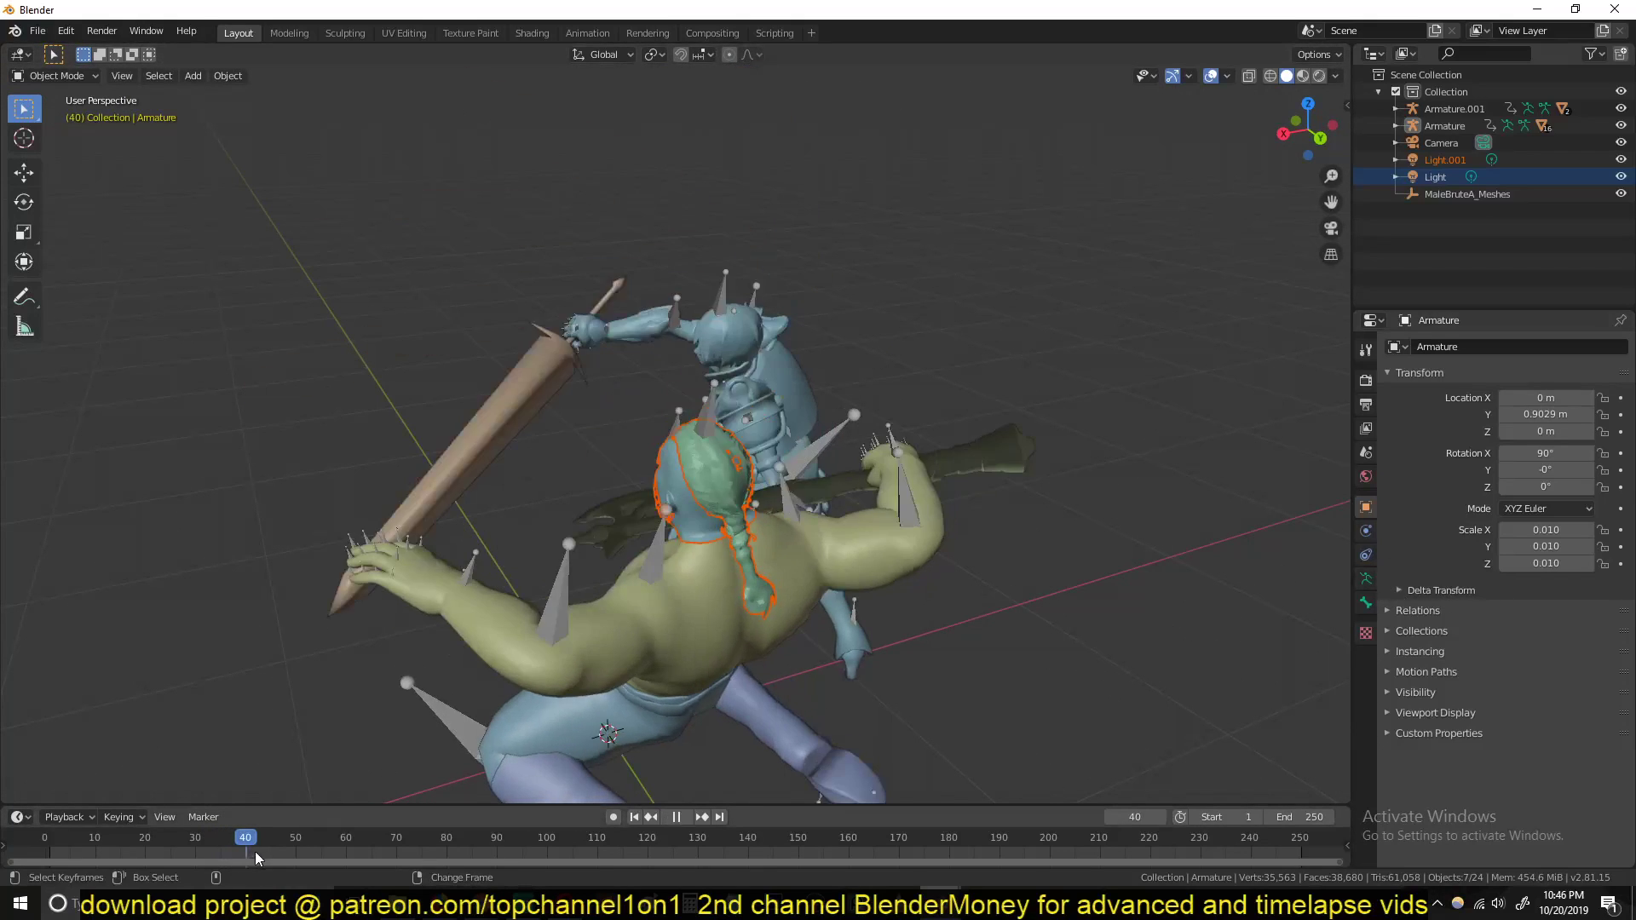
drag(300, 846, 121, 844)
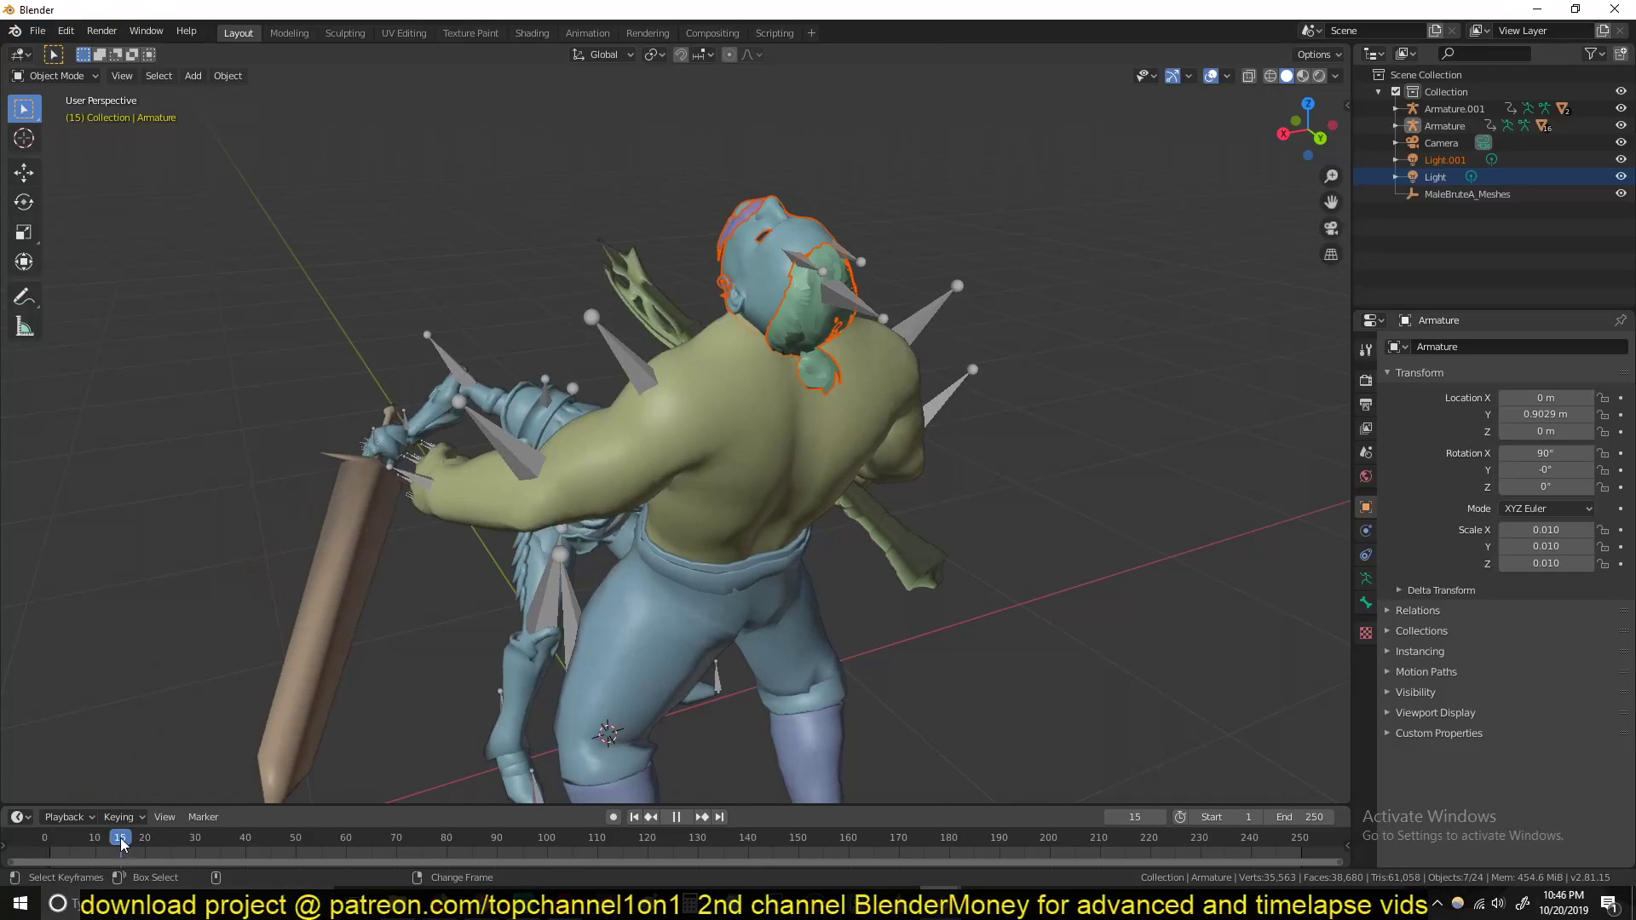
middle_drag(391, 530, 732, 522)
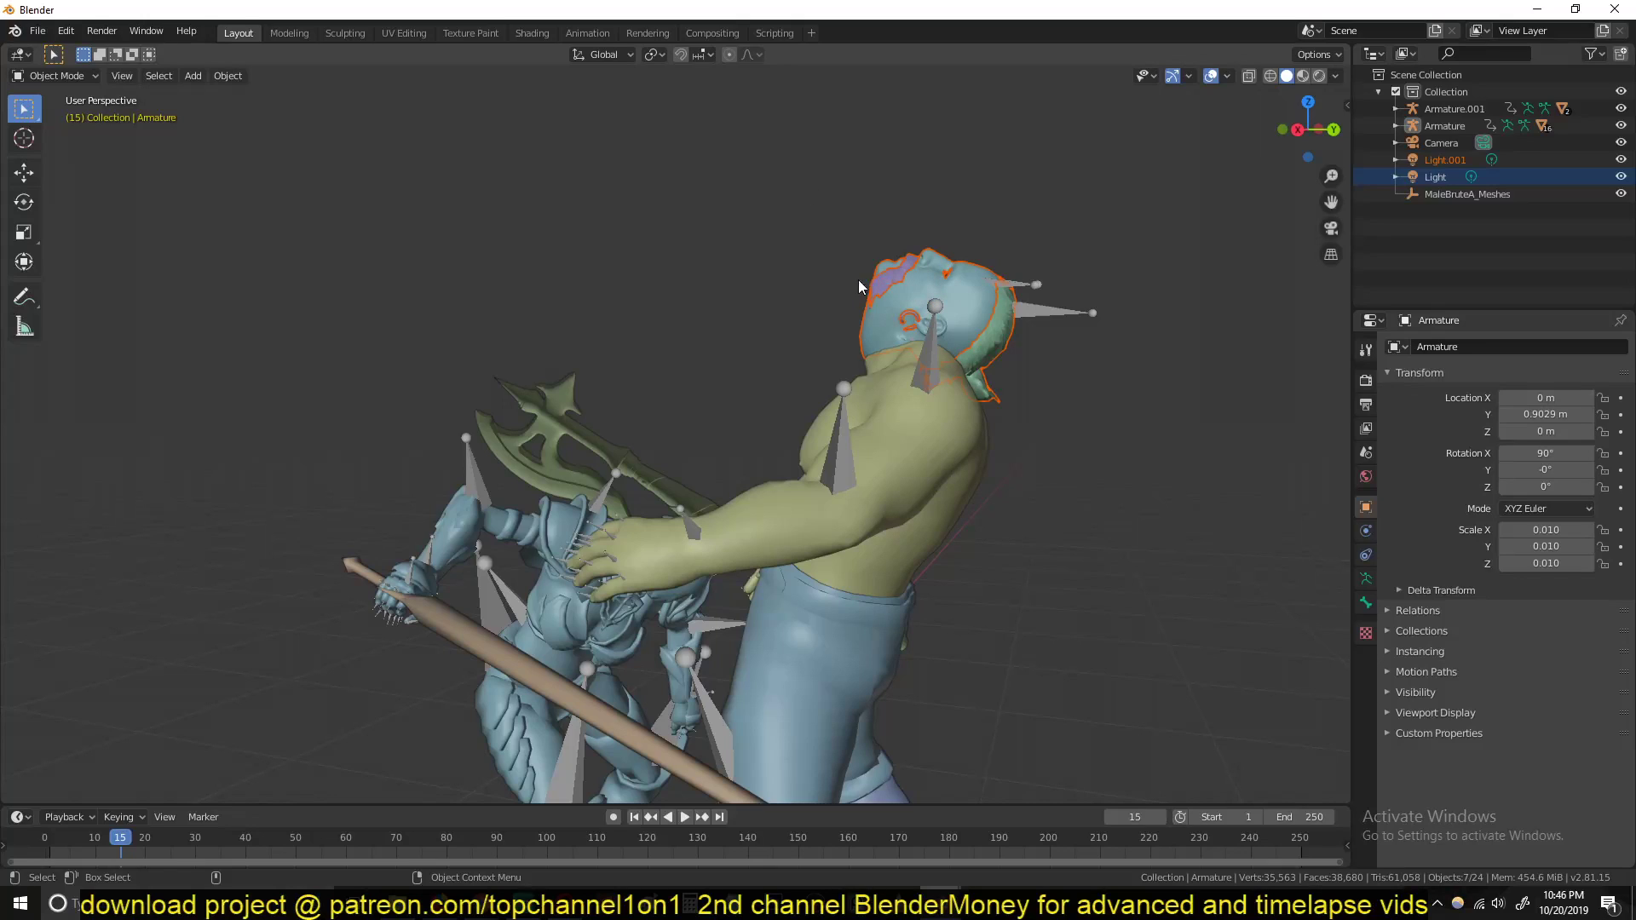
Move the duplicated head objects to a new collection named head_detached
key(m)
click(800, 329)
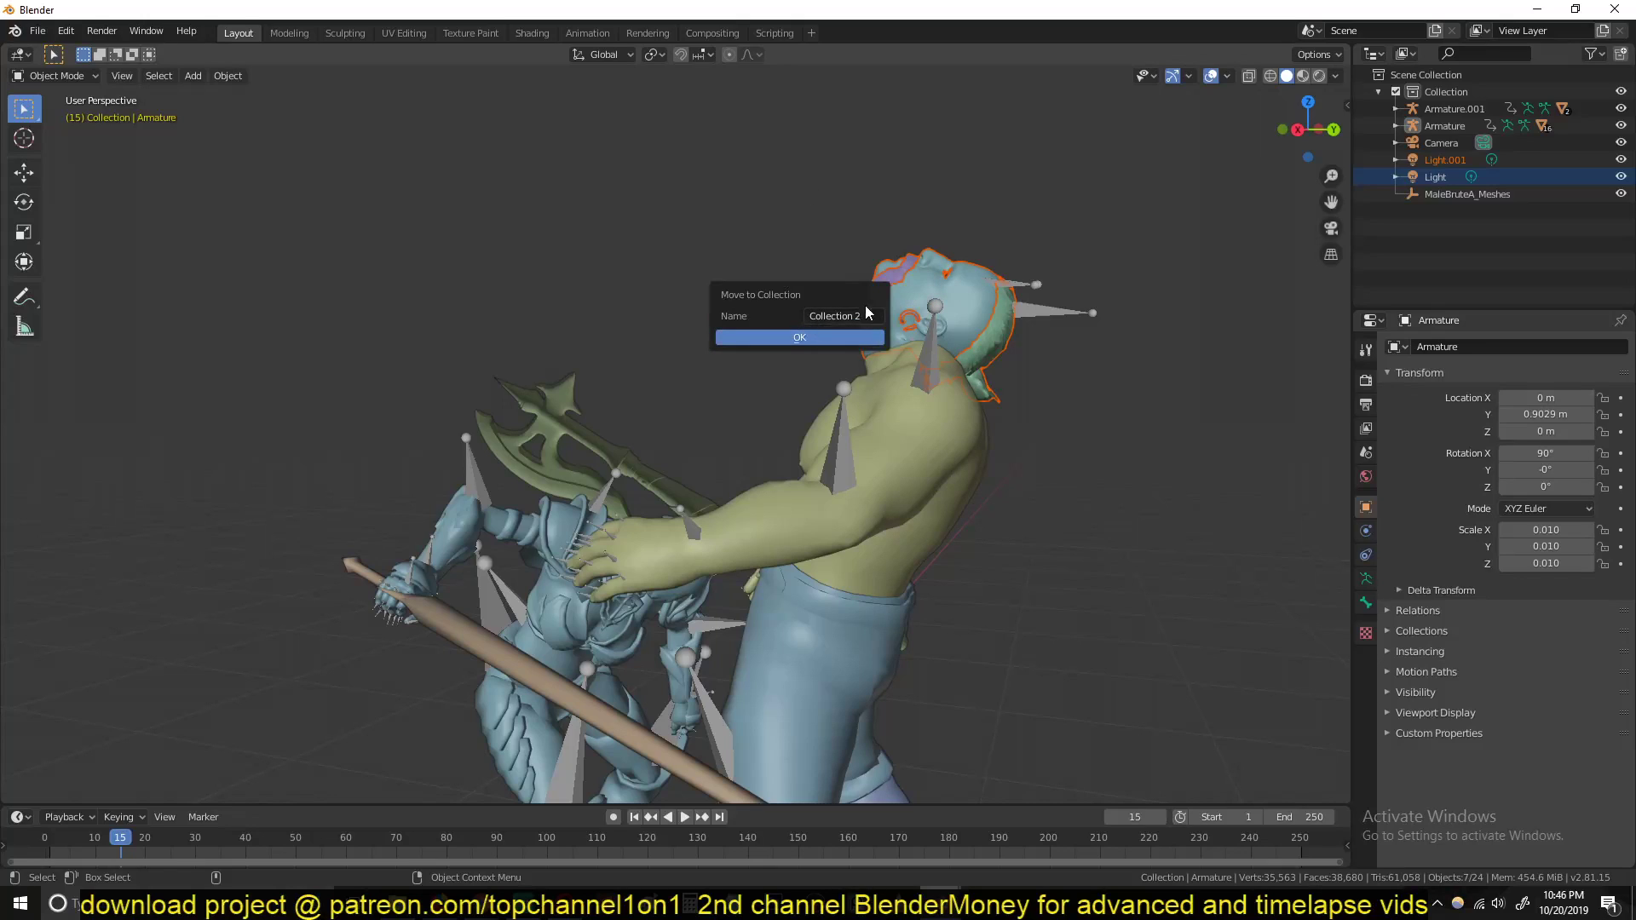
click(858, 318)
text(head_detached)
key(Return)
click(783, 334)
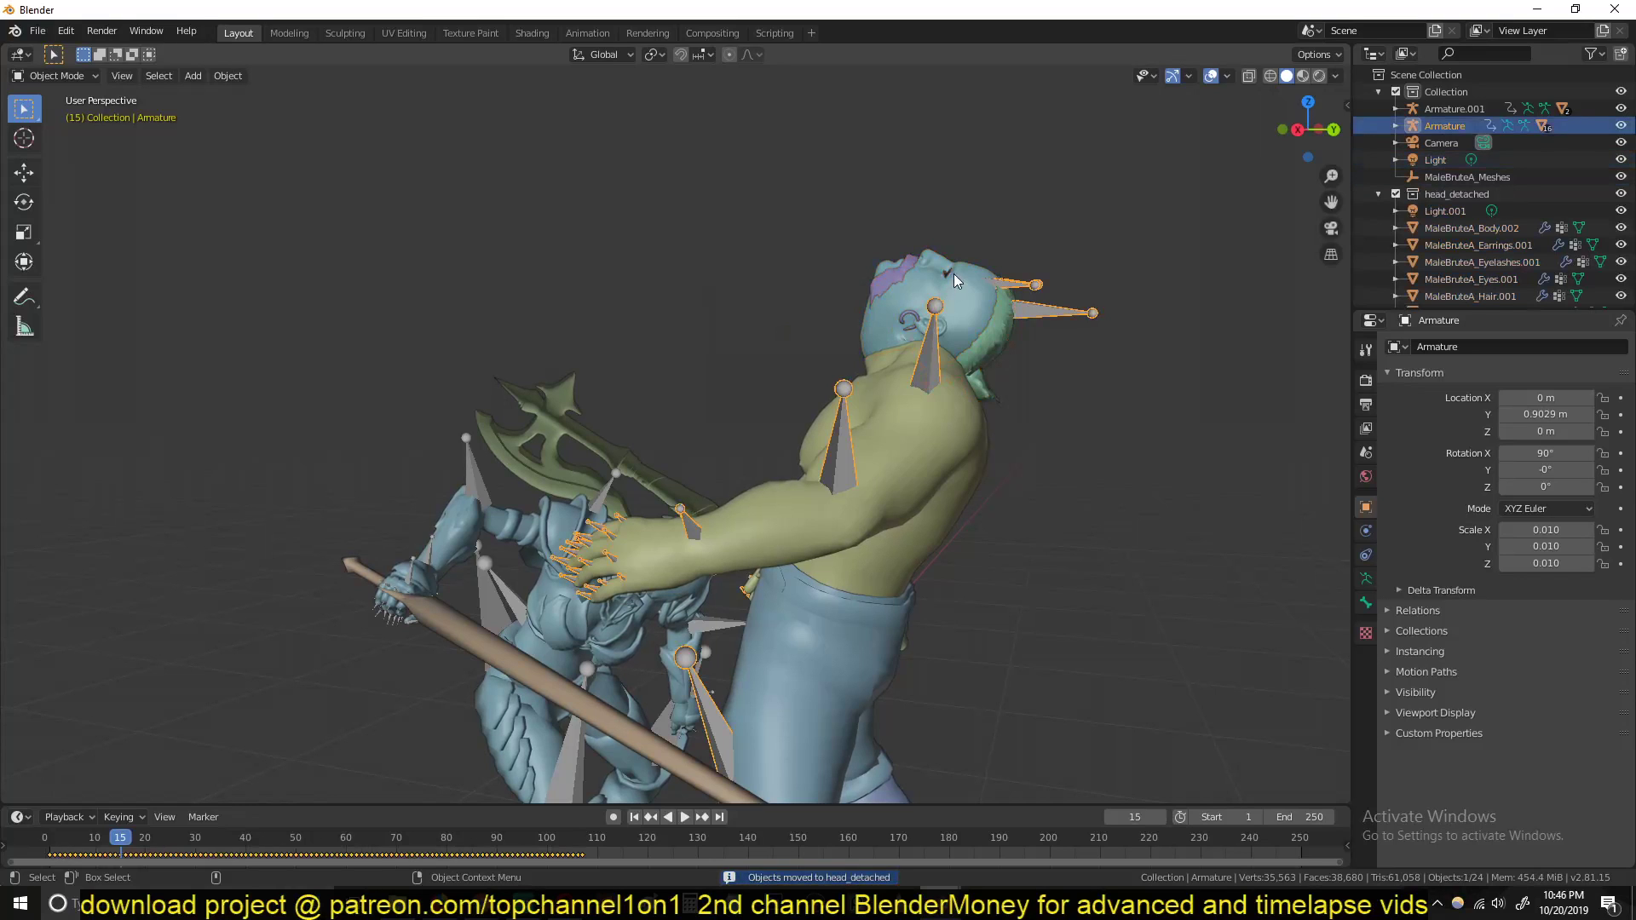
Apply the Armature modifier on the MaleBruteA_Body.001 head object at frame 15
key(KP_Decimal)
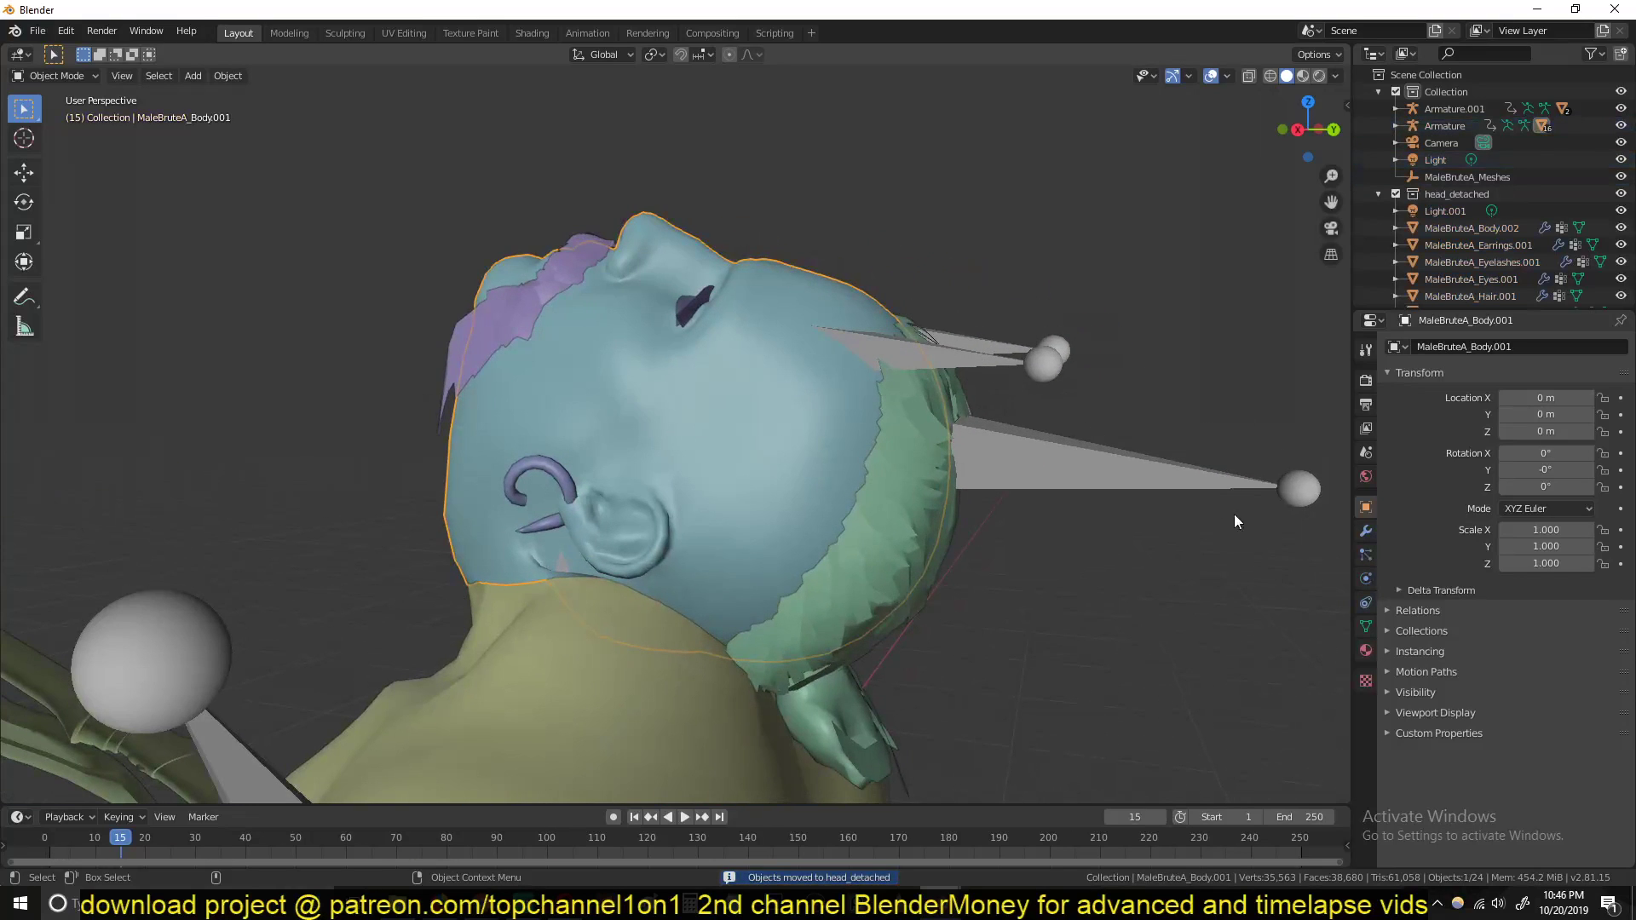
click(1365, 528)
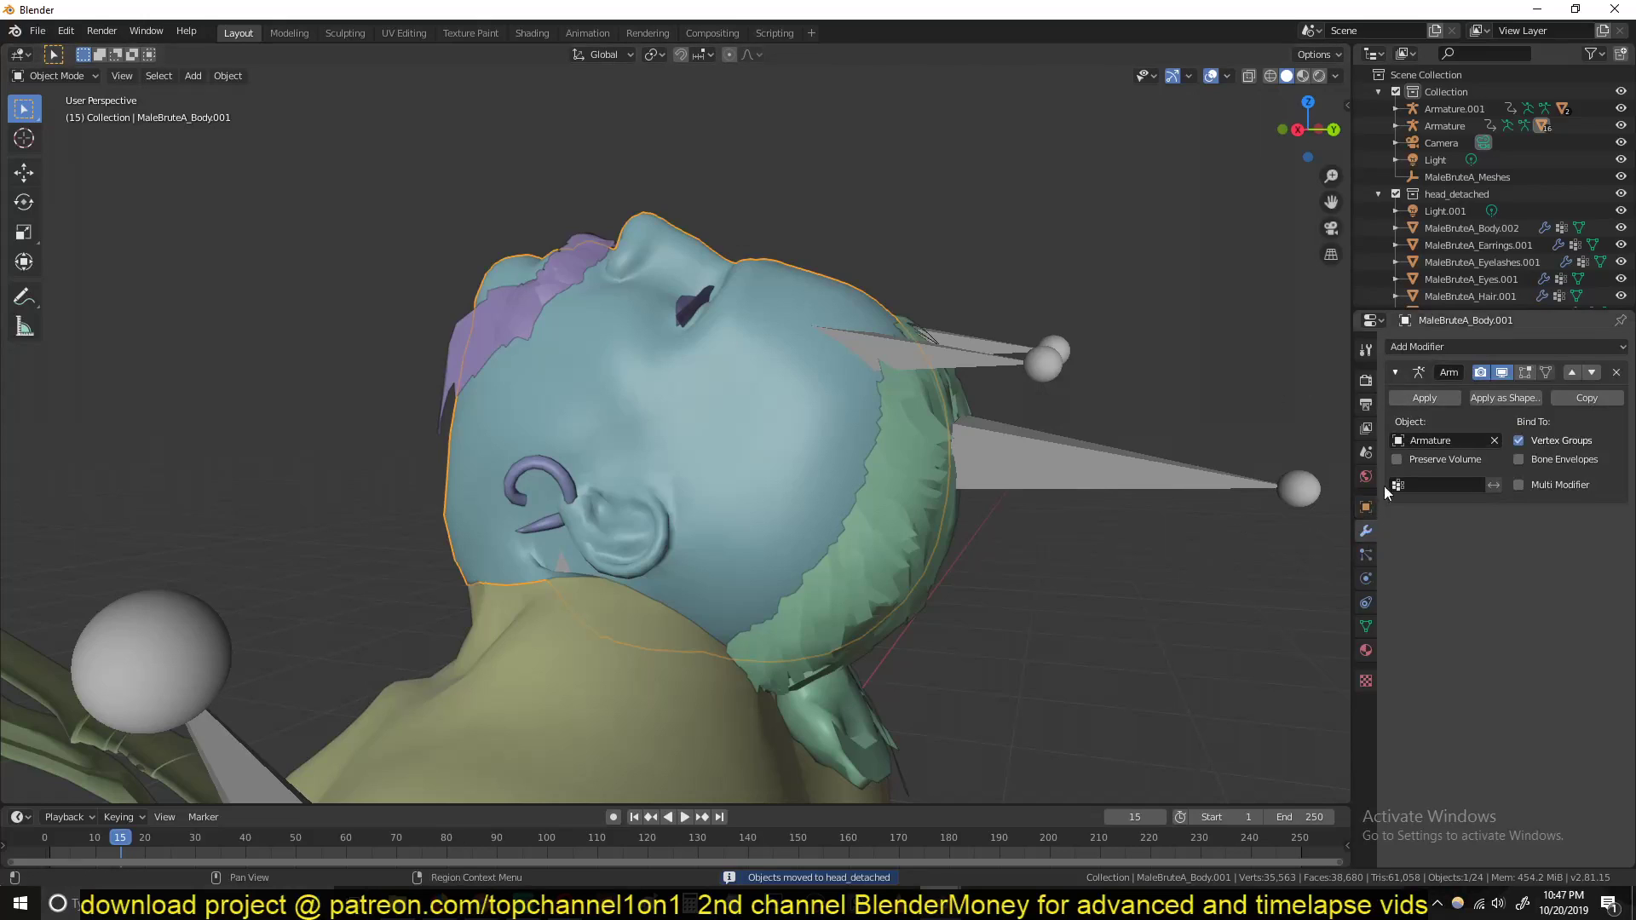
click(1429, 399)
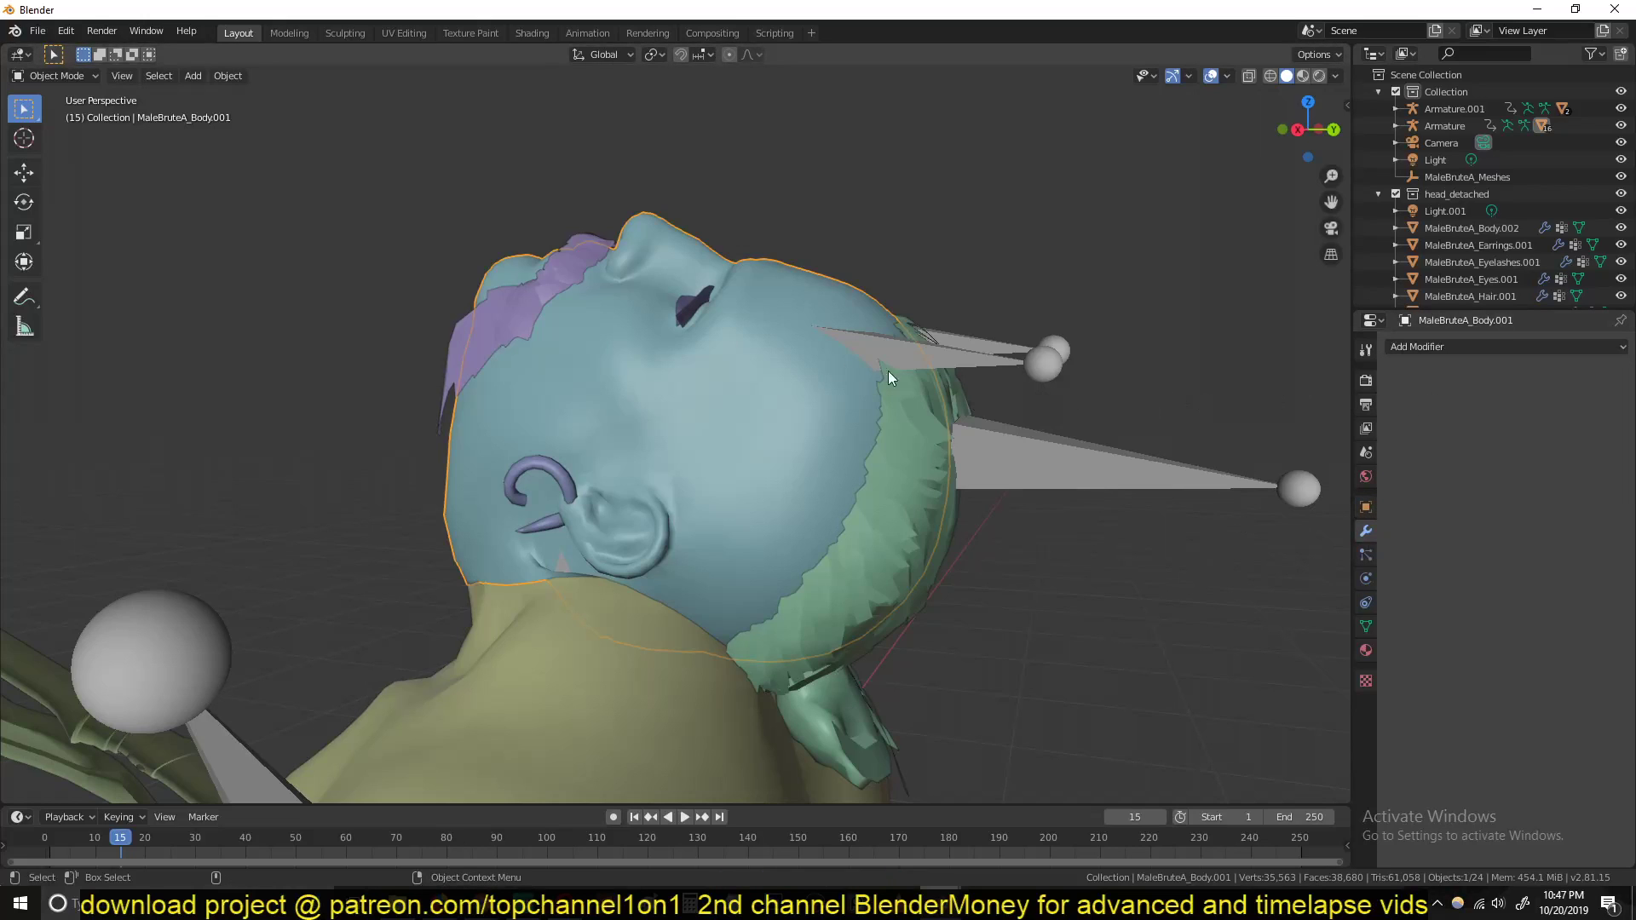
Scrub the timeline to compare the static head with the animated one, and add a marker at frame 13
key(space)
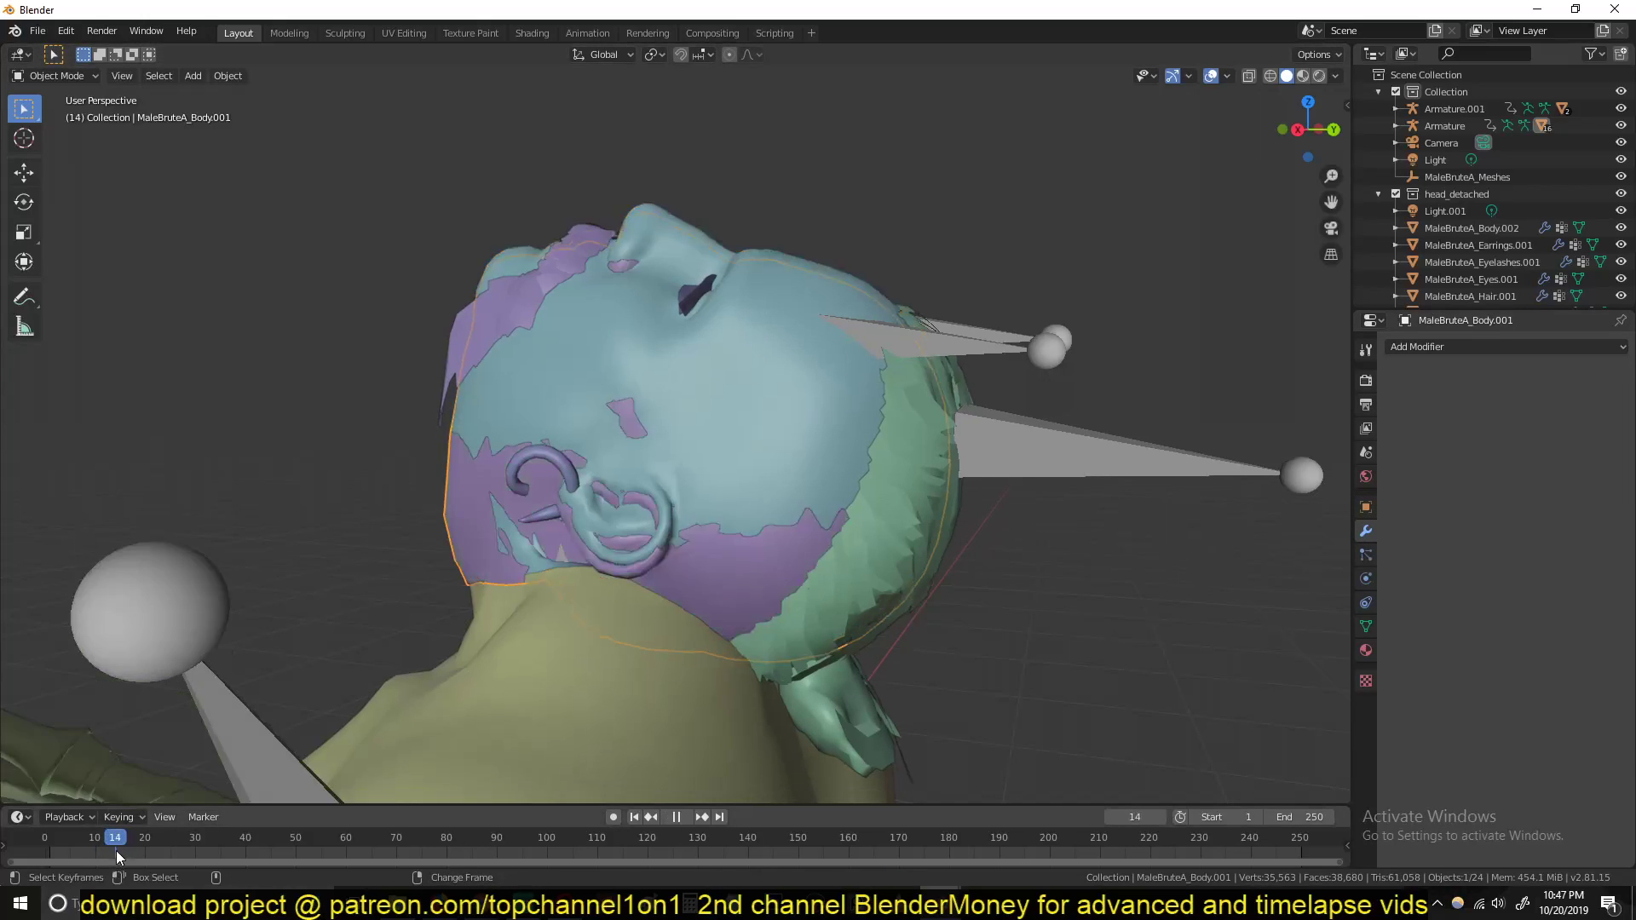
click(80, 851)
drag(81, 850, 68, 852)
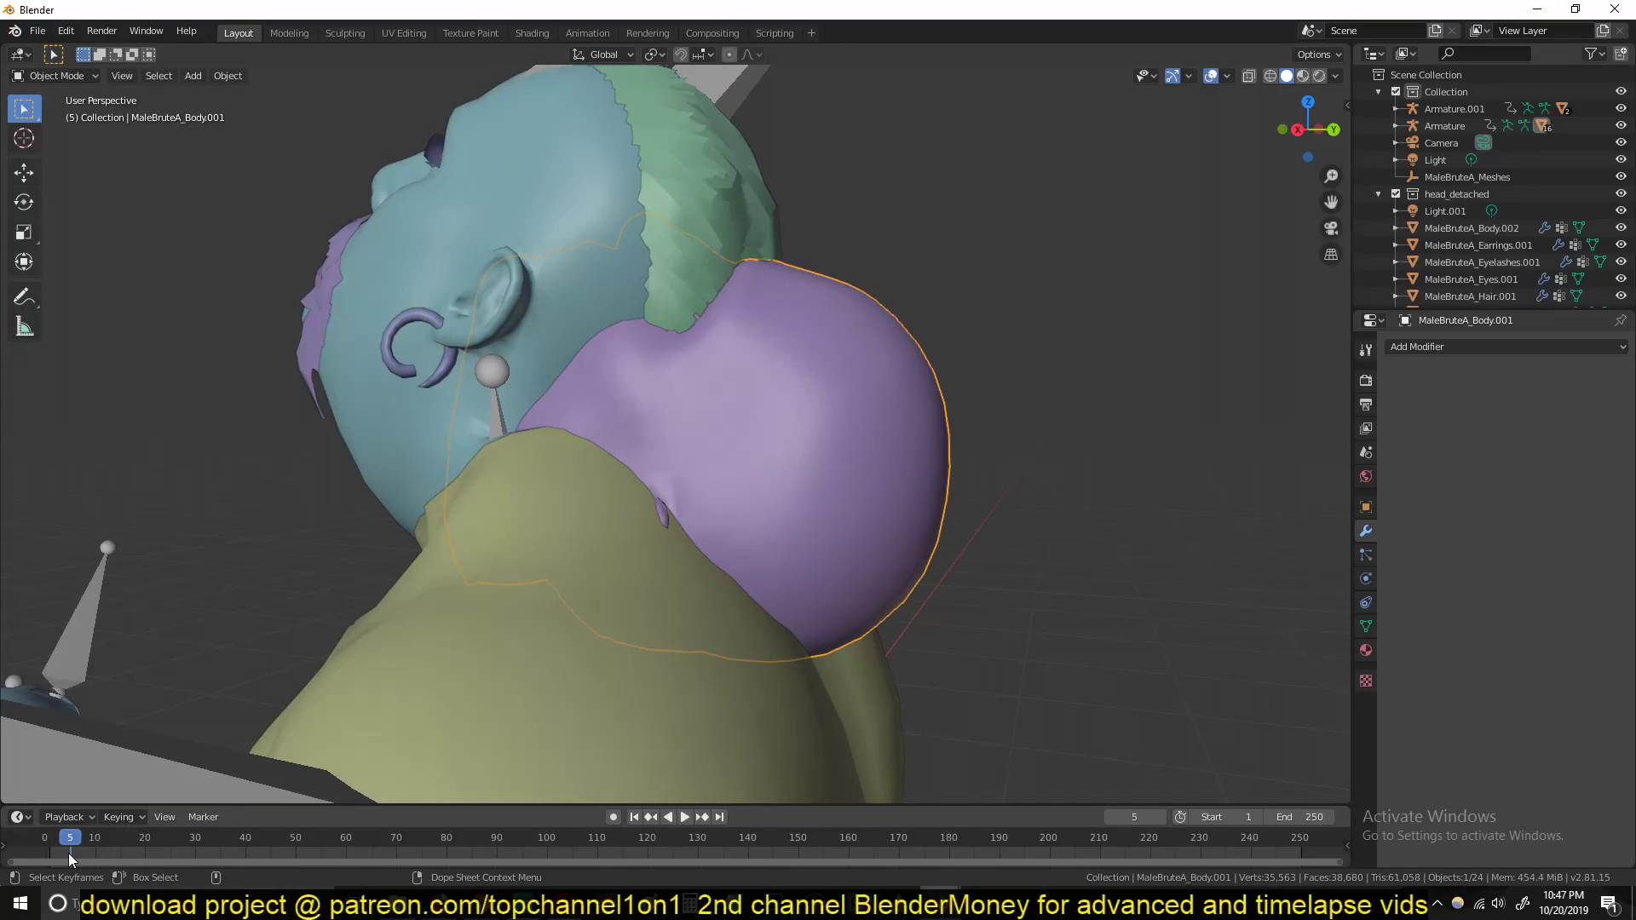
key(space)
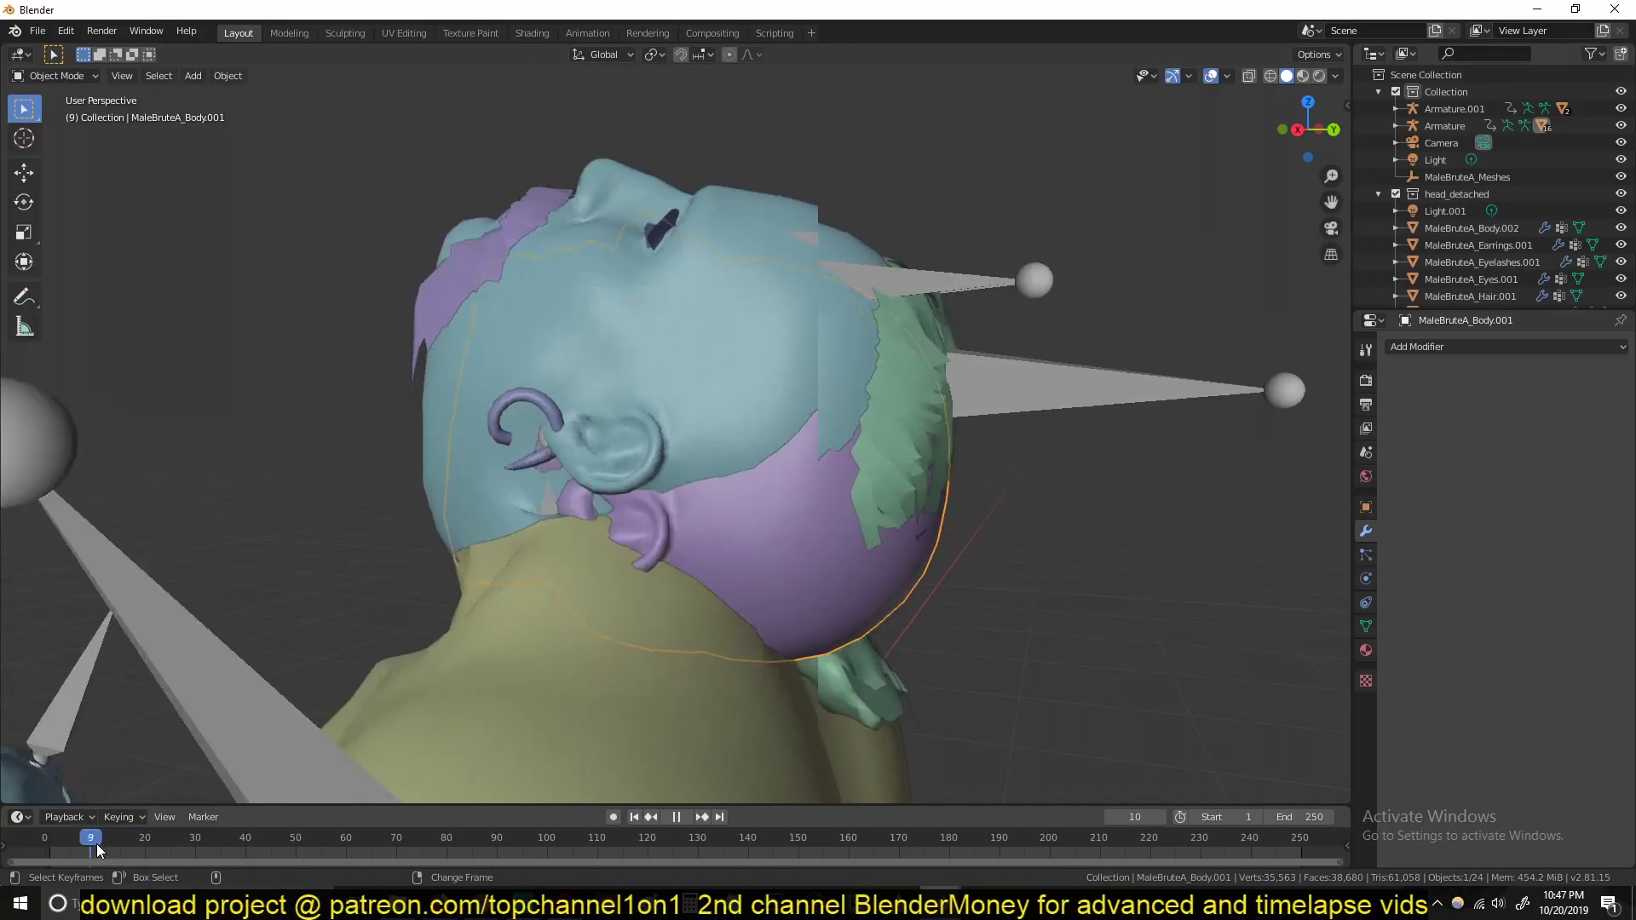
drag(104, 842, 116, 846)
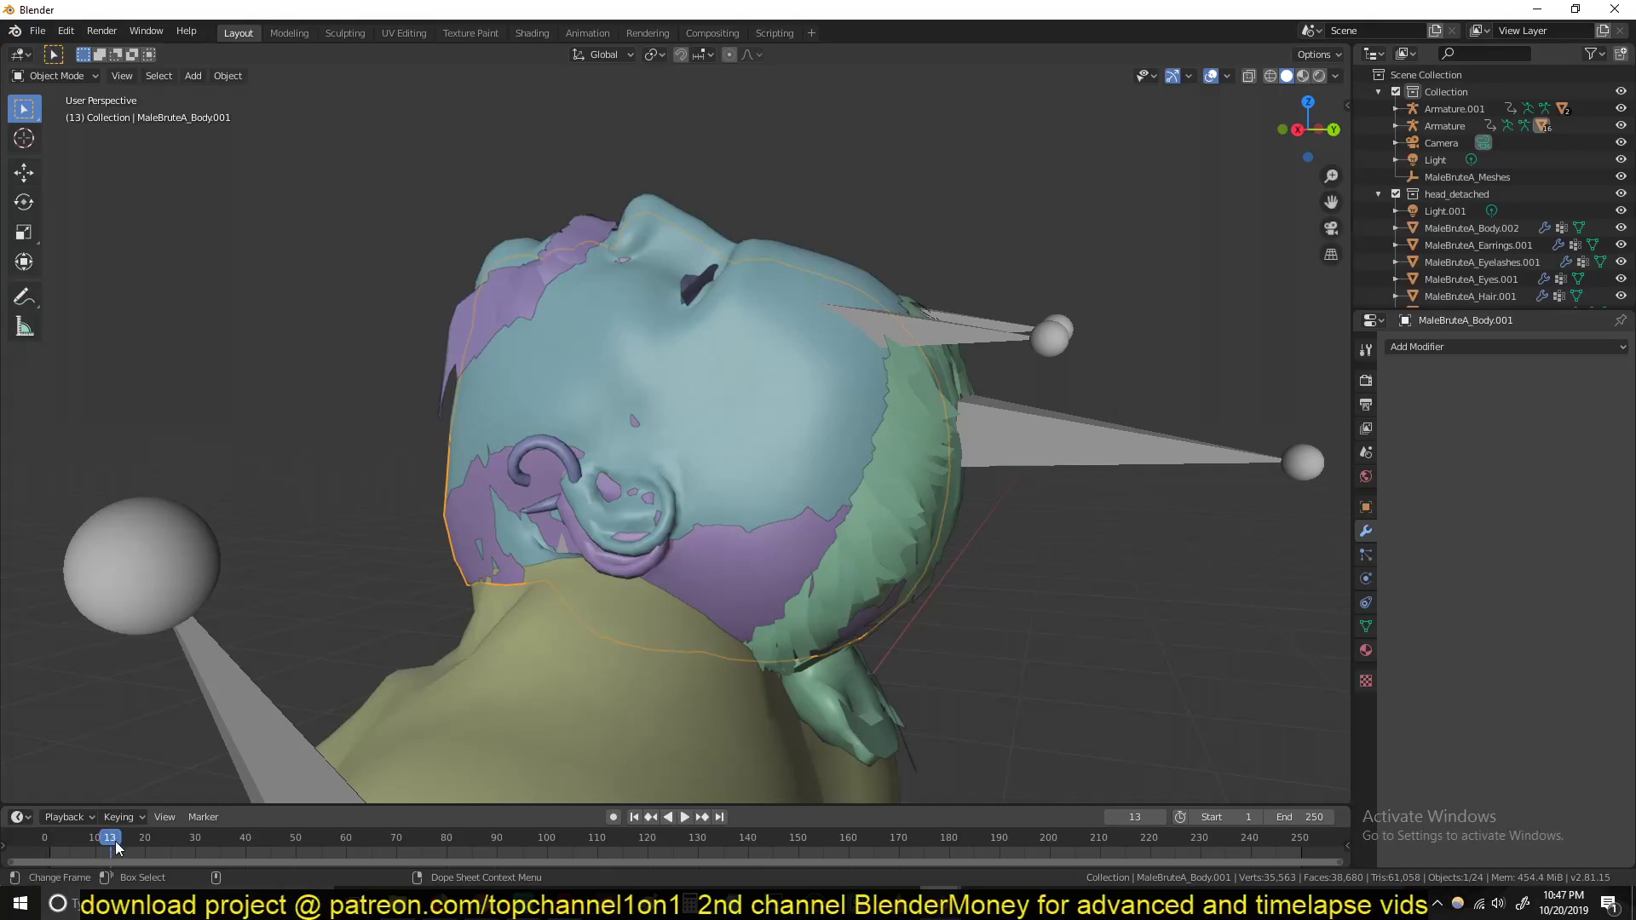
key(m)
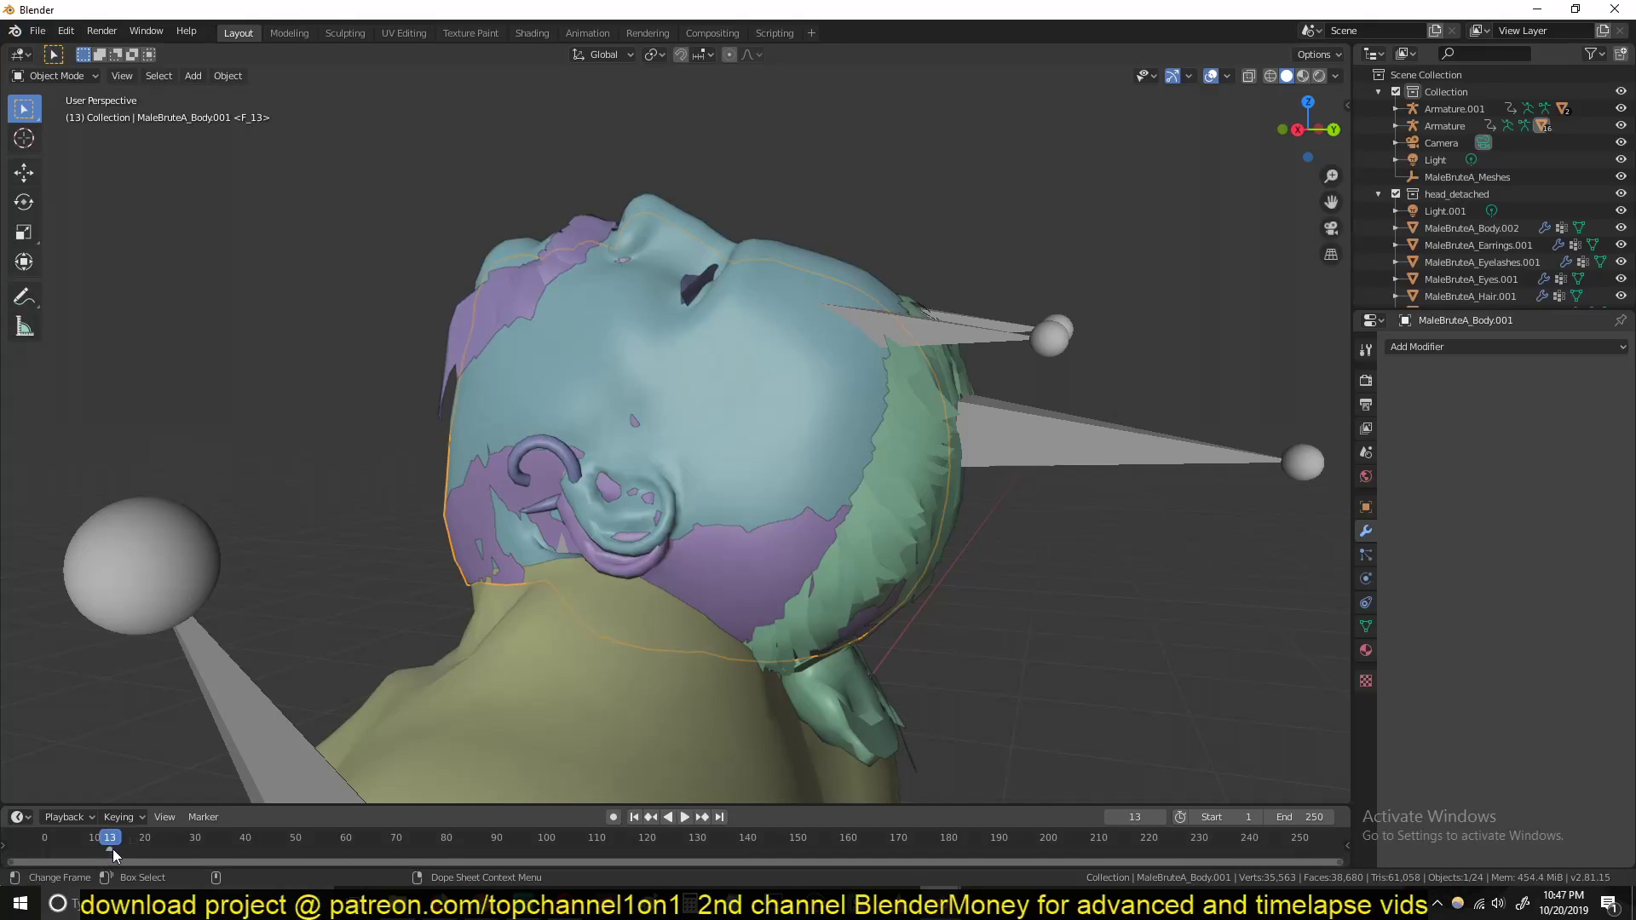
Enlarge the timeline area and scrub from the frame 13 marker back to frame 0 to compare the static and animated heads
drag(223, 803, 234, 754)
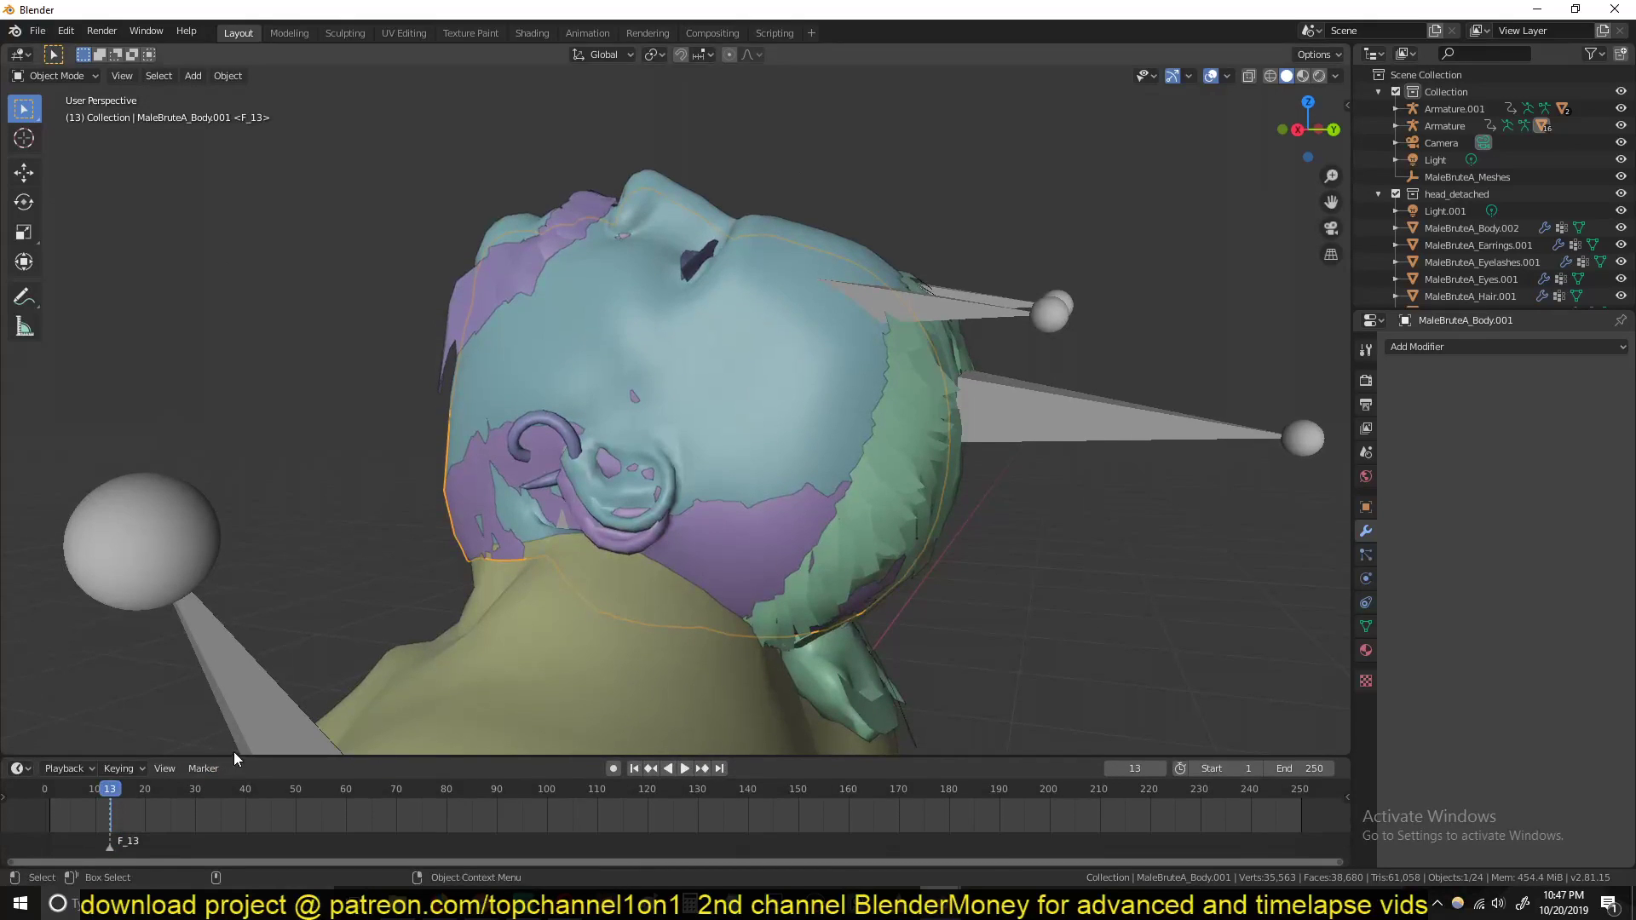
key(space)
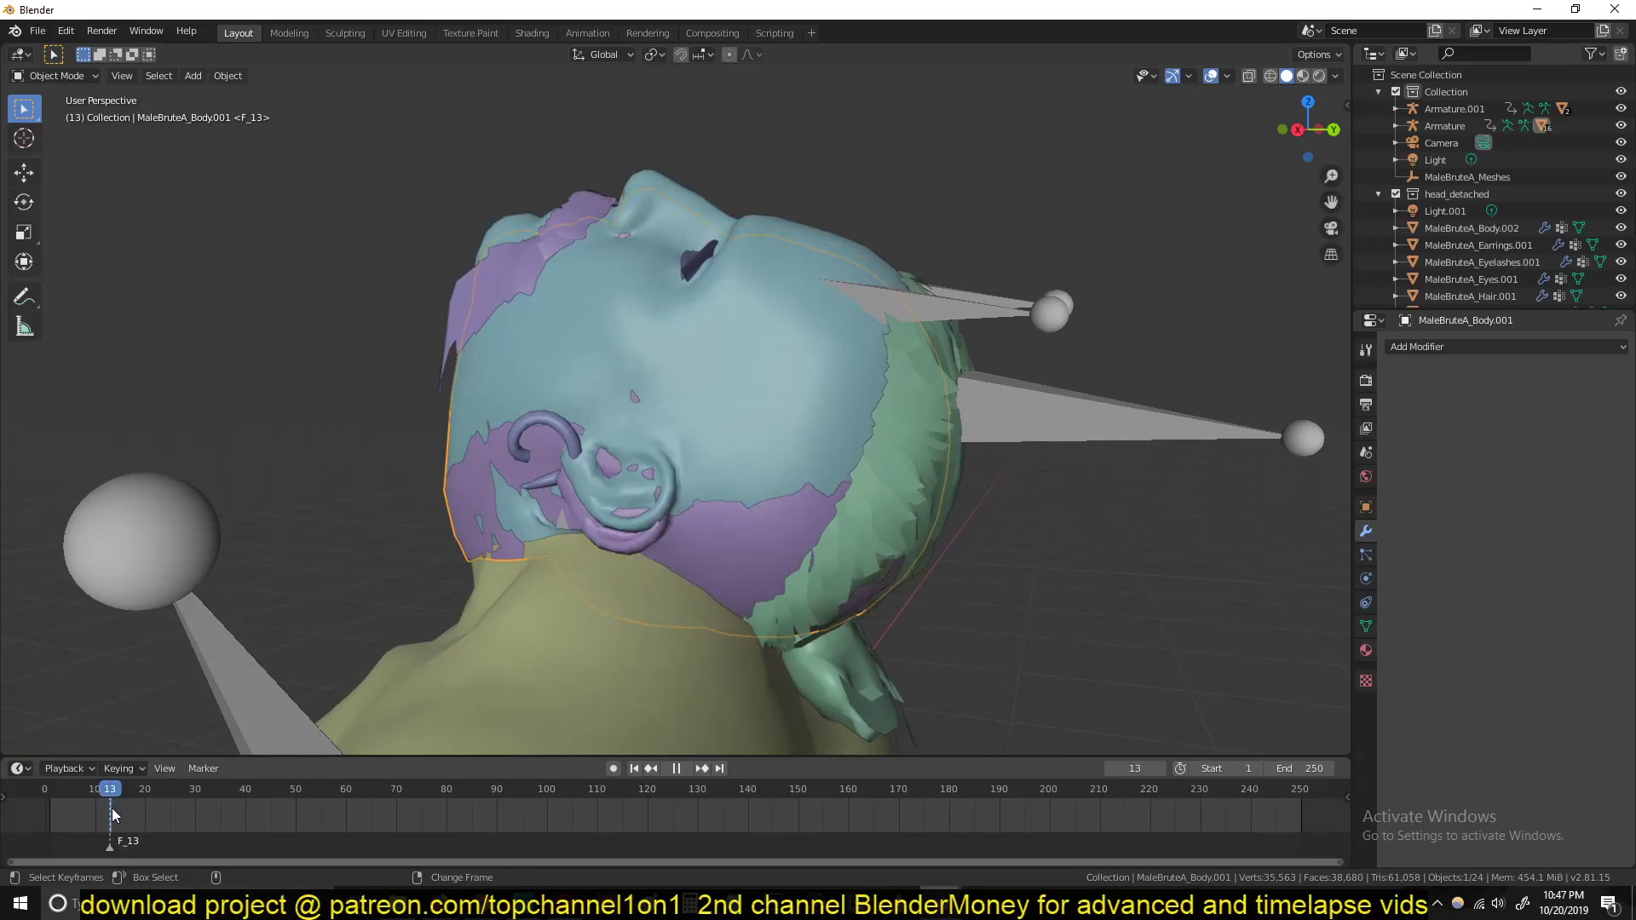
mouse_move(113, 808)
right_down()
mouse_move(130, 801)
mouse_move(69, 801)
mouse_move(198, 792)
mouse_move(115, 793)
right_up()
scroll(704, 468, down, 1)
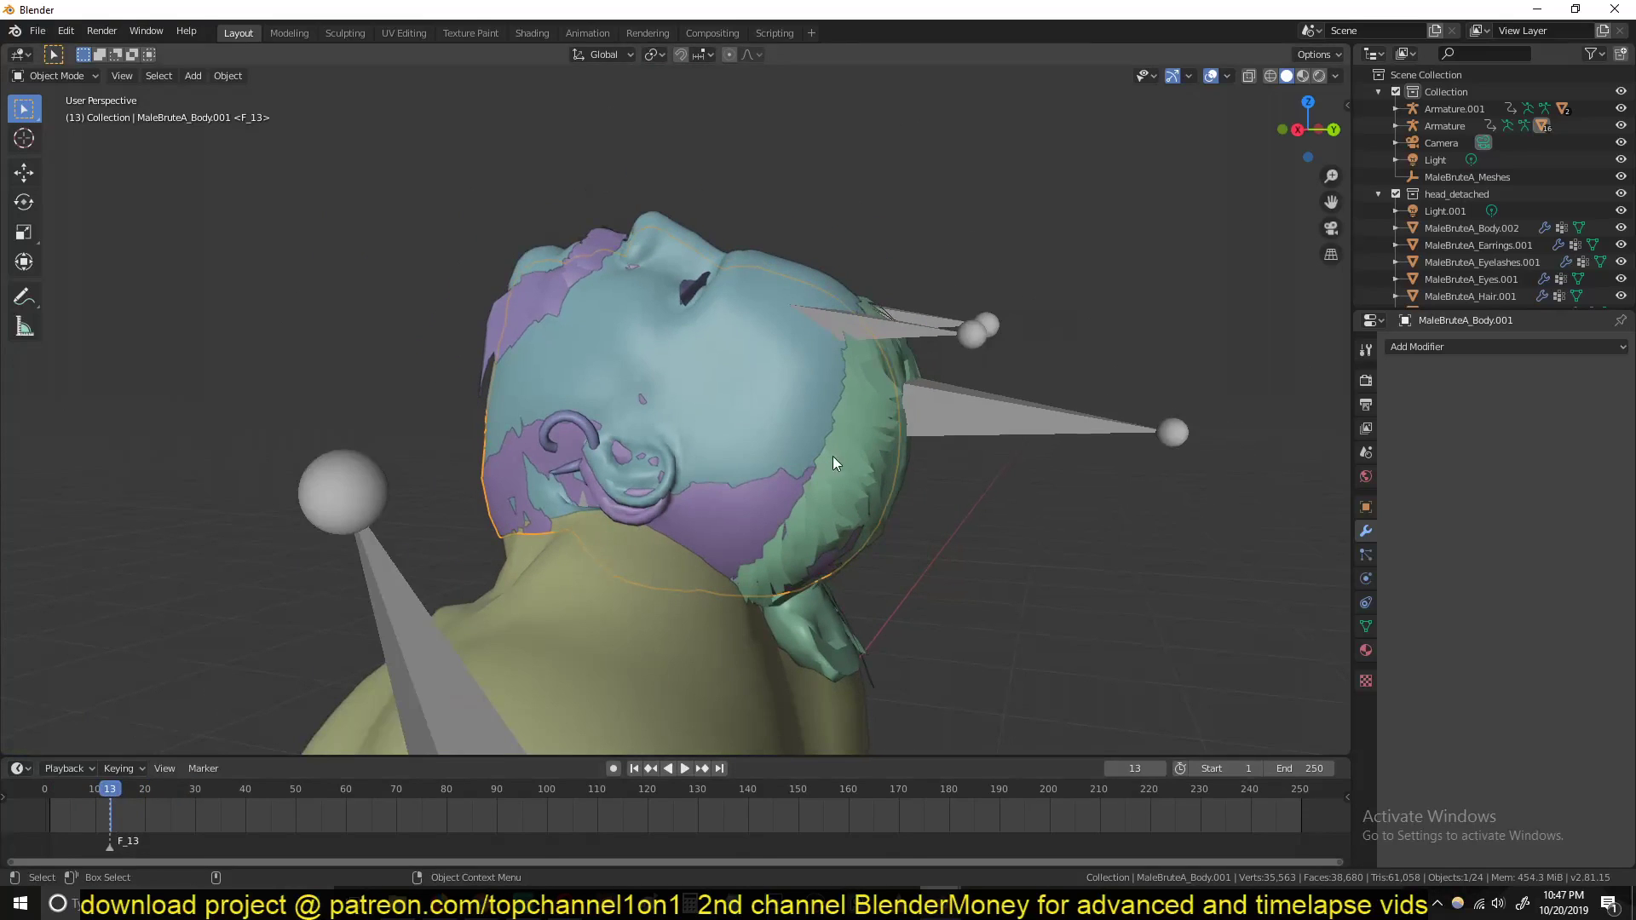
scroll(809, 486, down, 5)
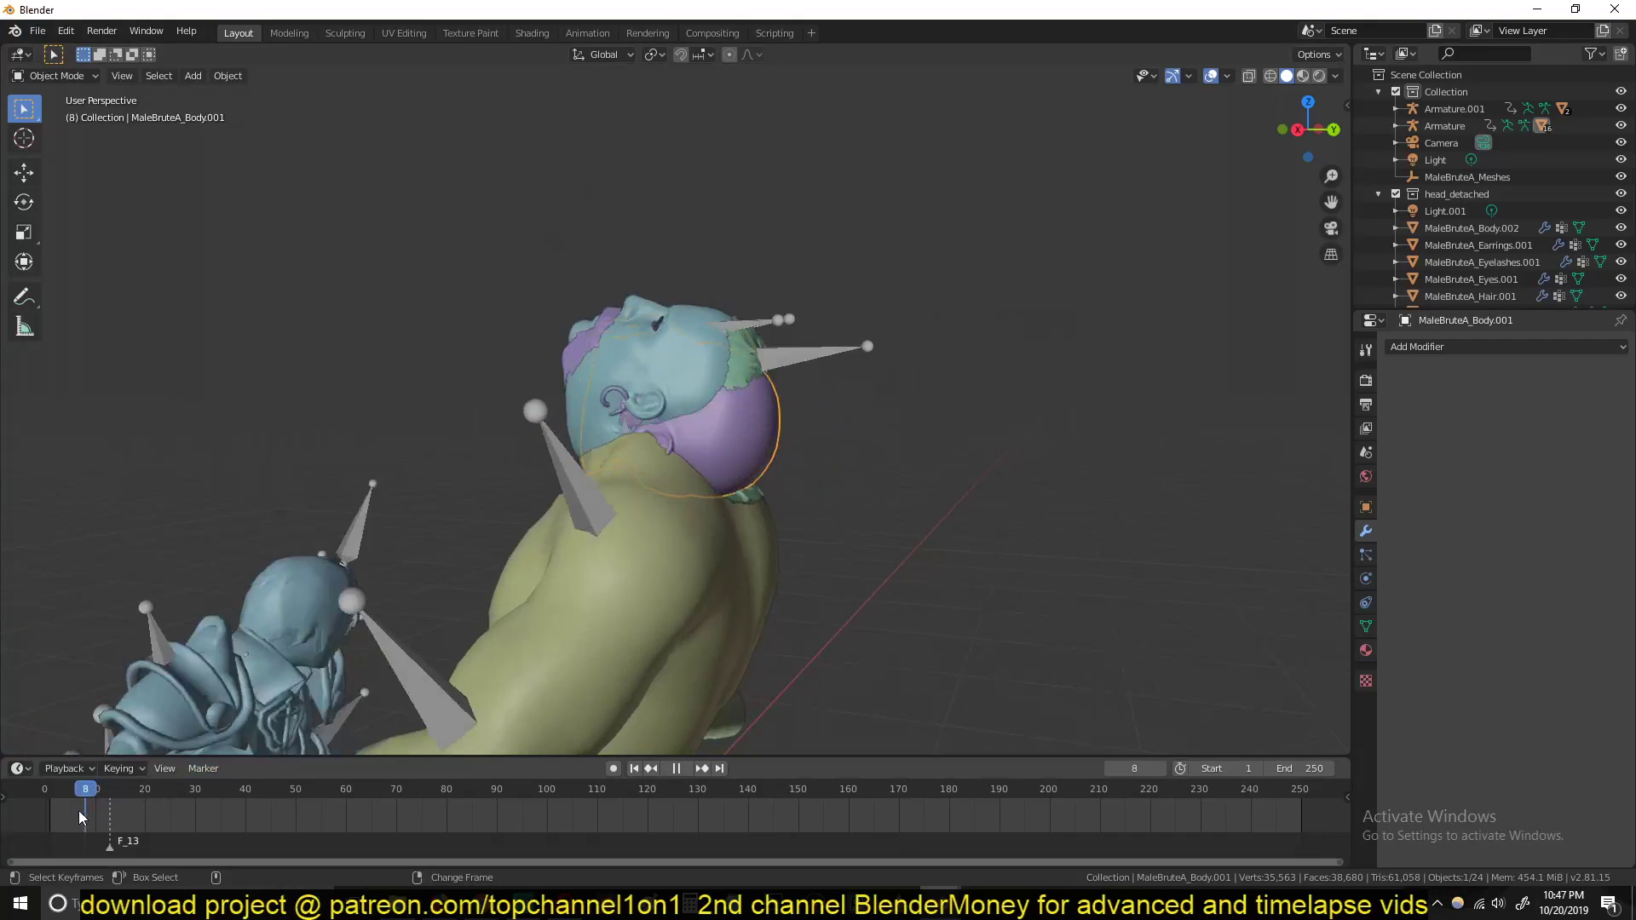
right_click(48, 807)
key(space)
key(Escape)
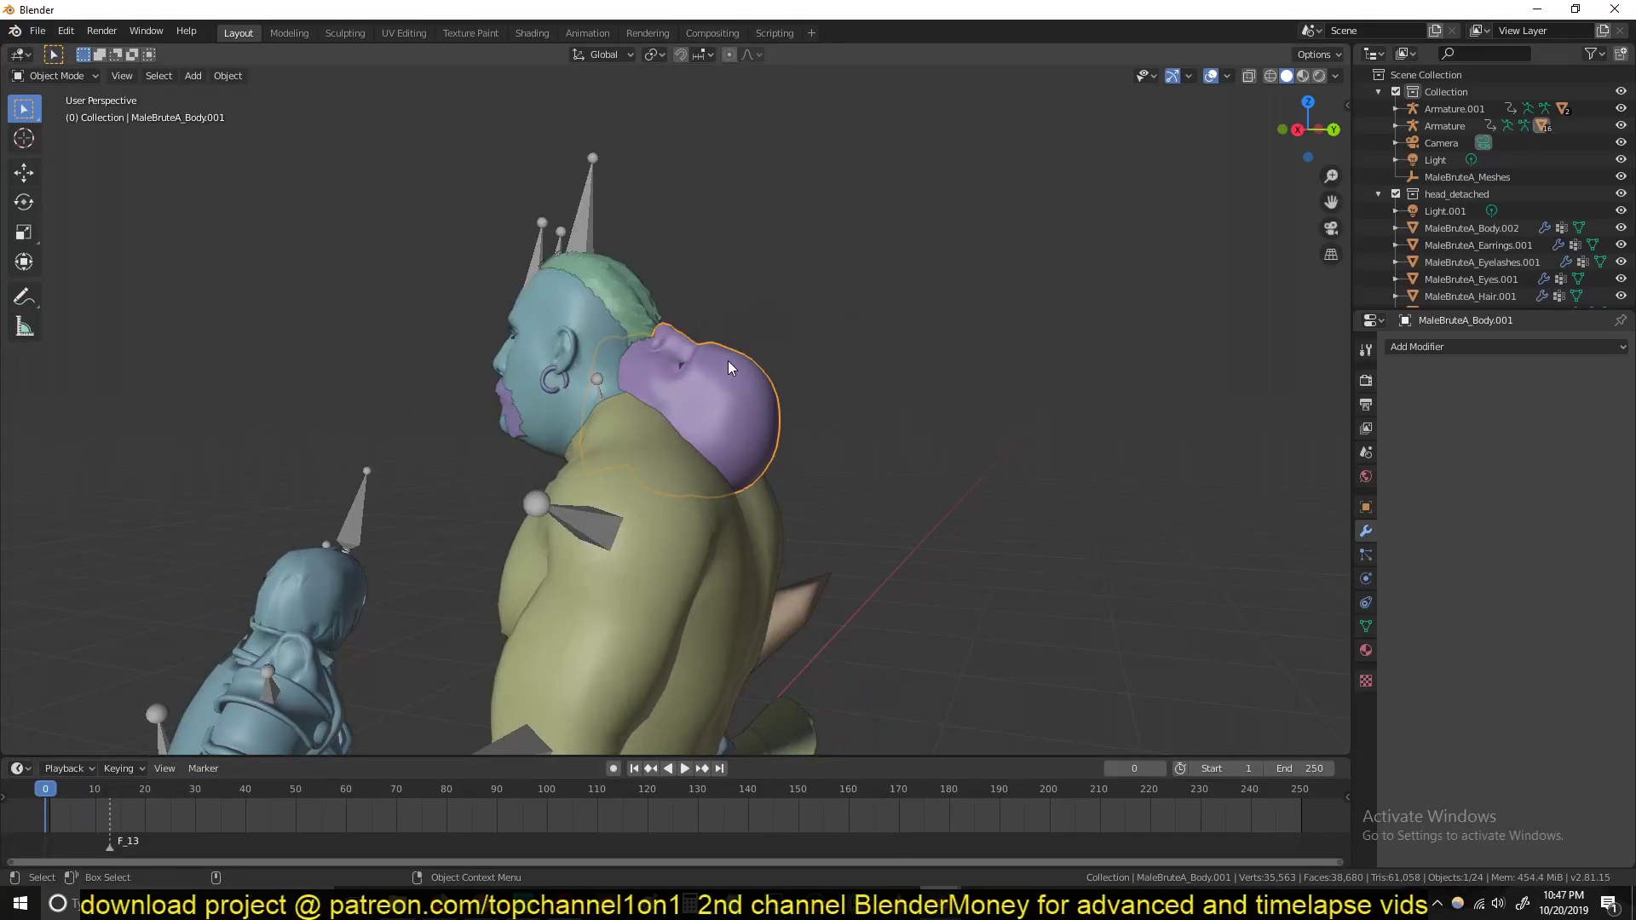
scroll(1478, 191, down, 1)
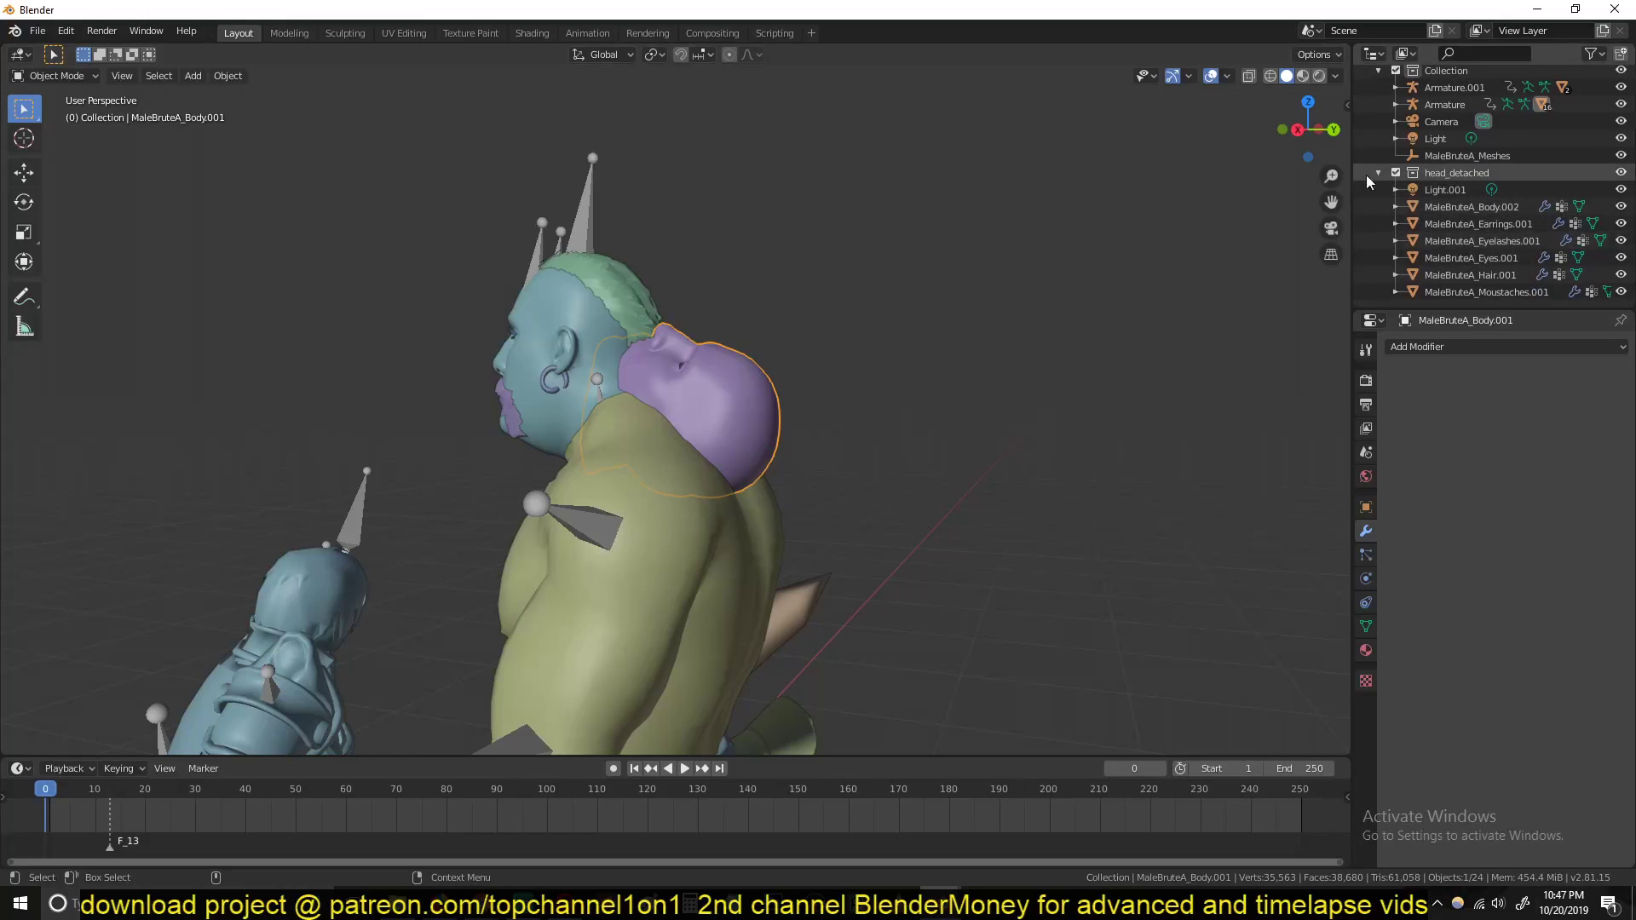
click(580, 305)
key(Delete)
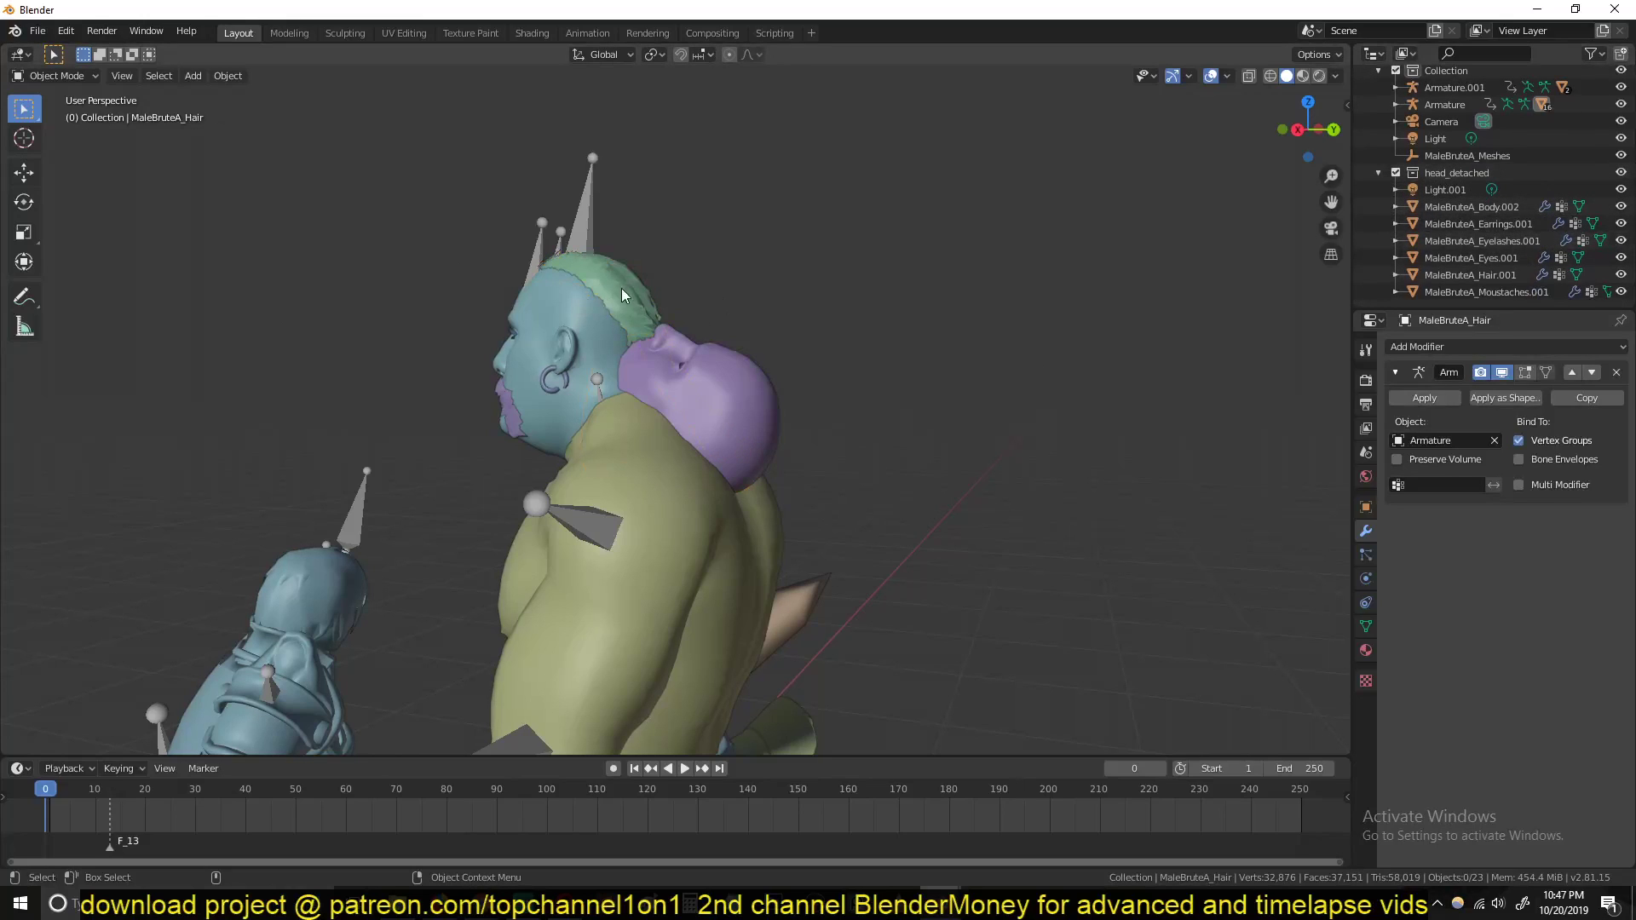
click(619, 286)
key(g)
key(Escape)
Select the brute's animated head and the body in turn at frame 0 to check which objects carry the Armature modifier
click(617, 336)
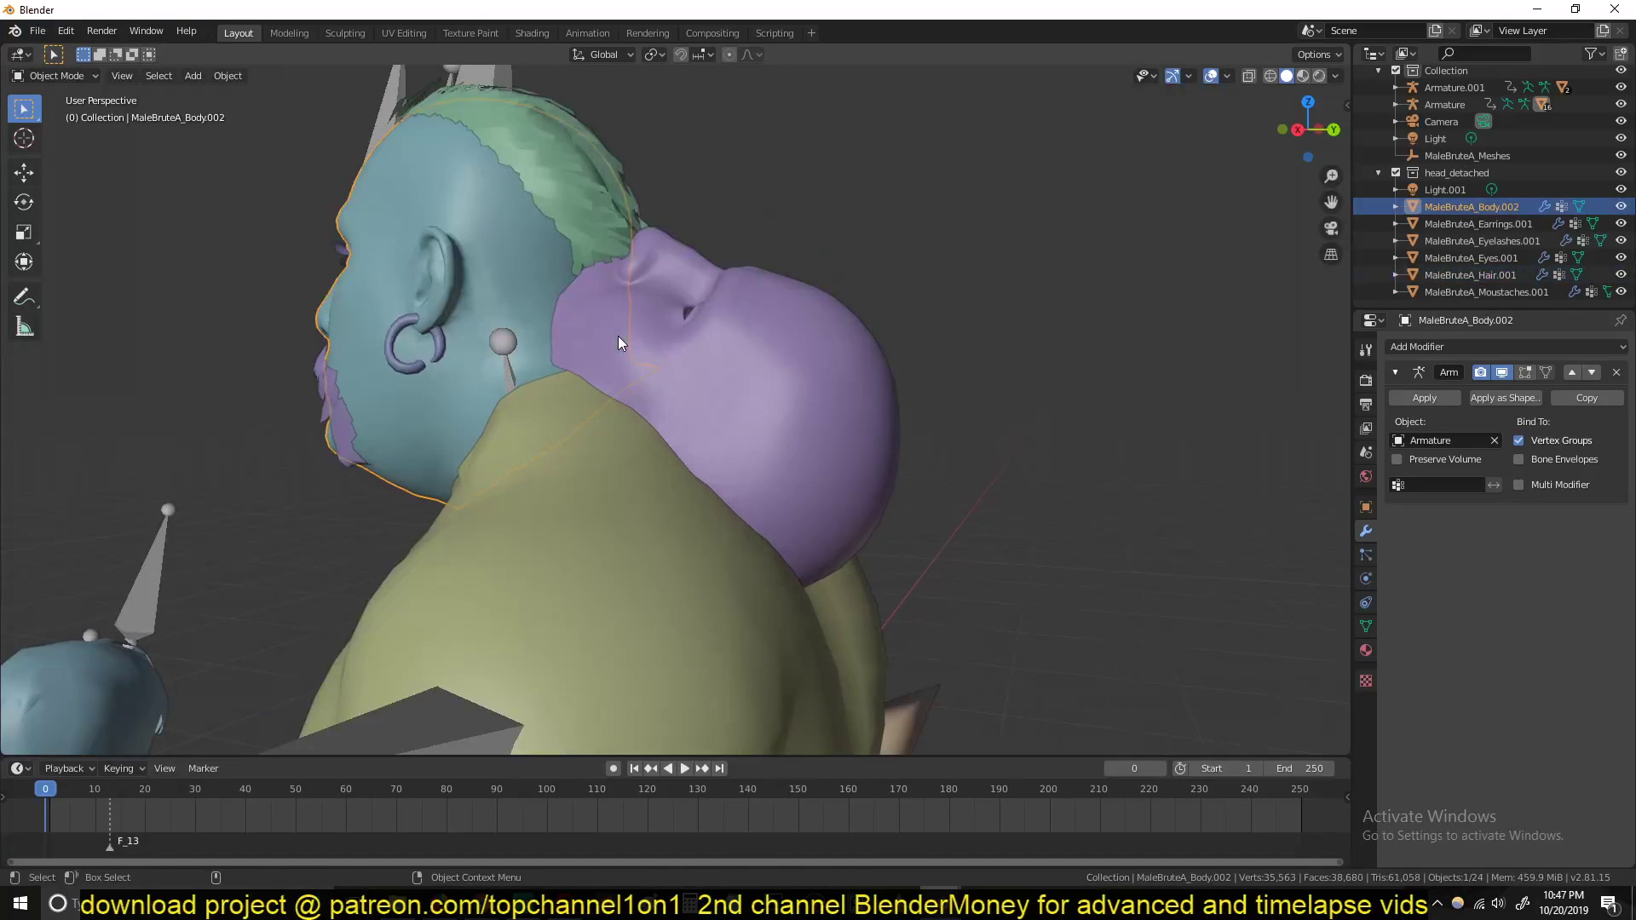
scroll(617, 336, up, 4)
scroll(616, 506, down, 2)
click(615, 506)
scroll(554, 426, down, 2)
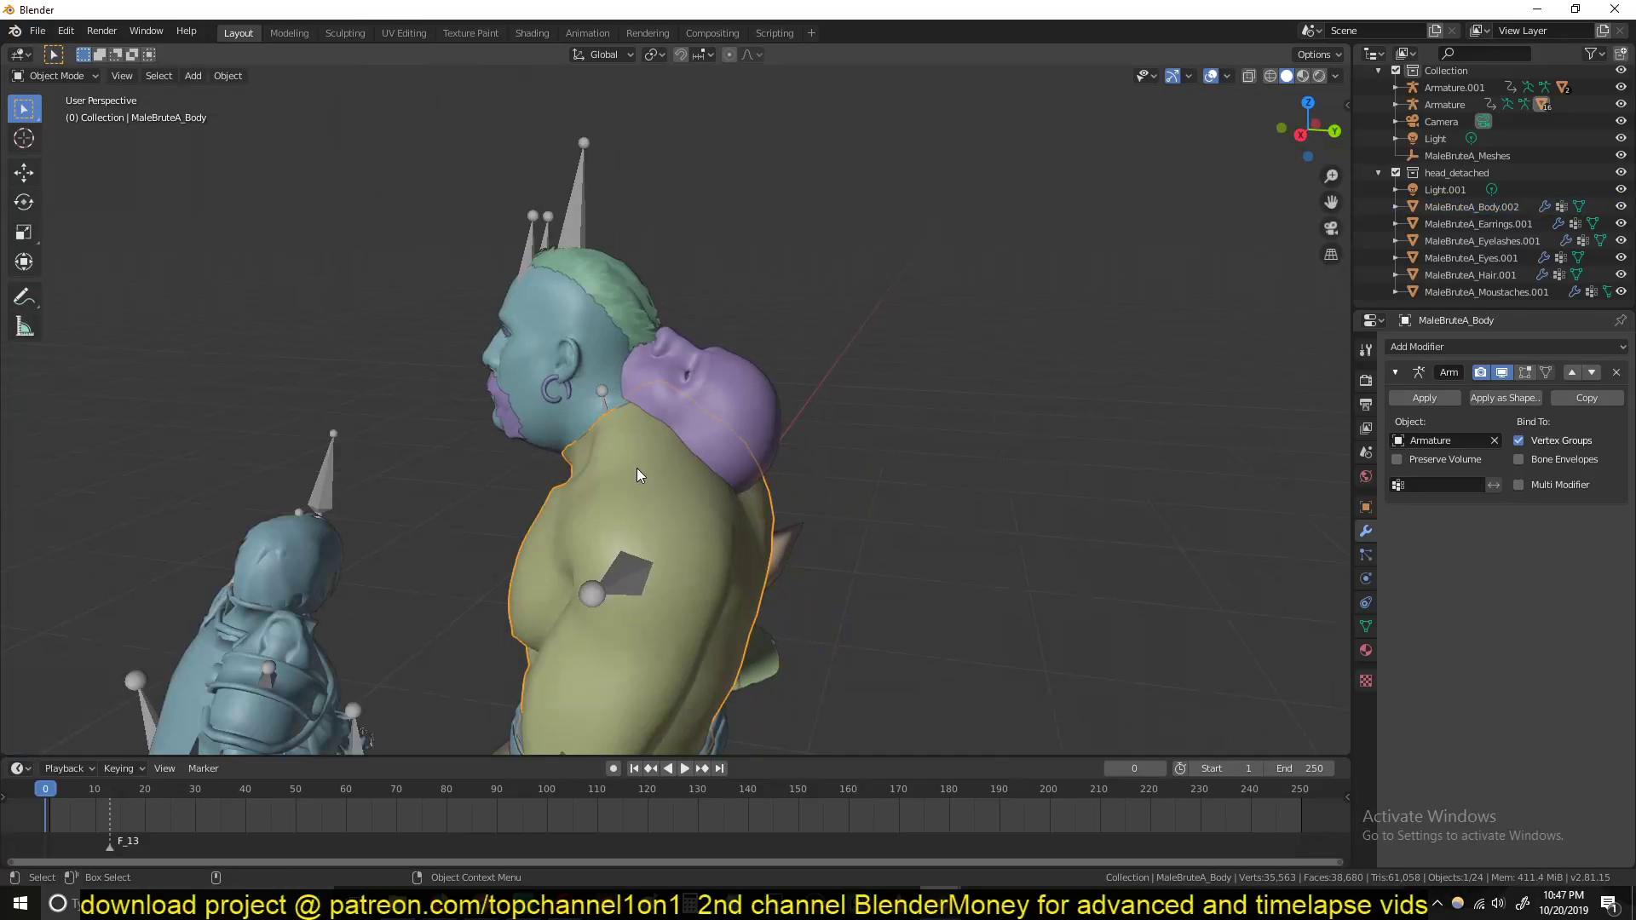
middle_drag(728, 426, 786, 324)
scroll(786, 325, up, 4)
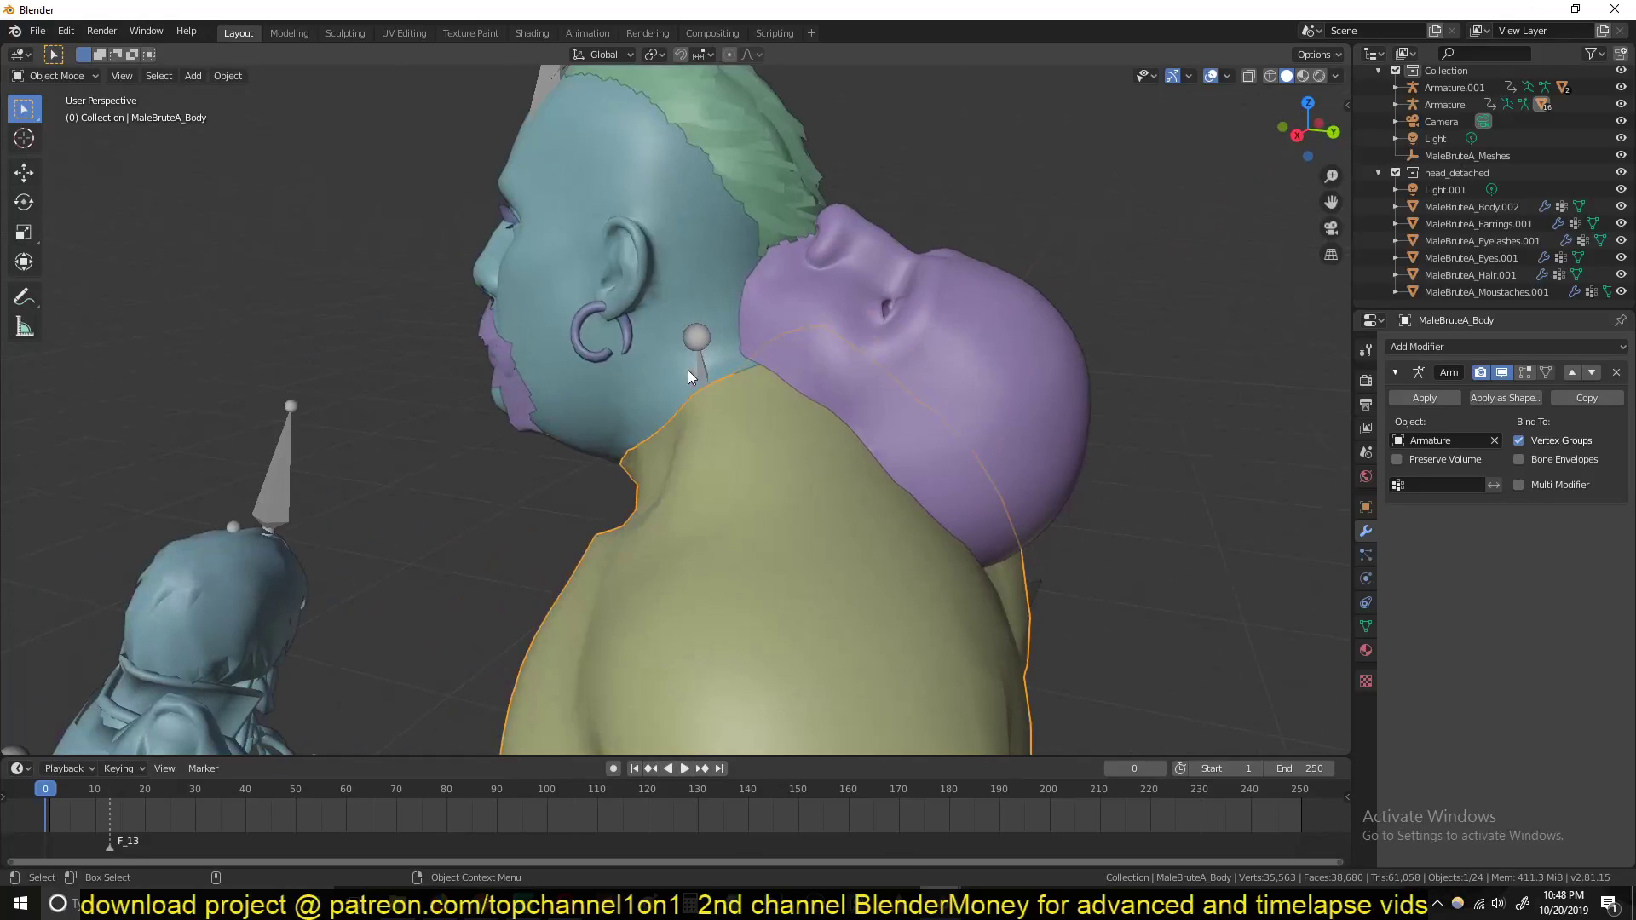
click(647, 261)
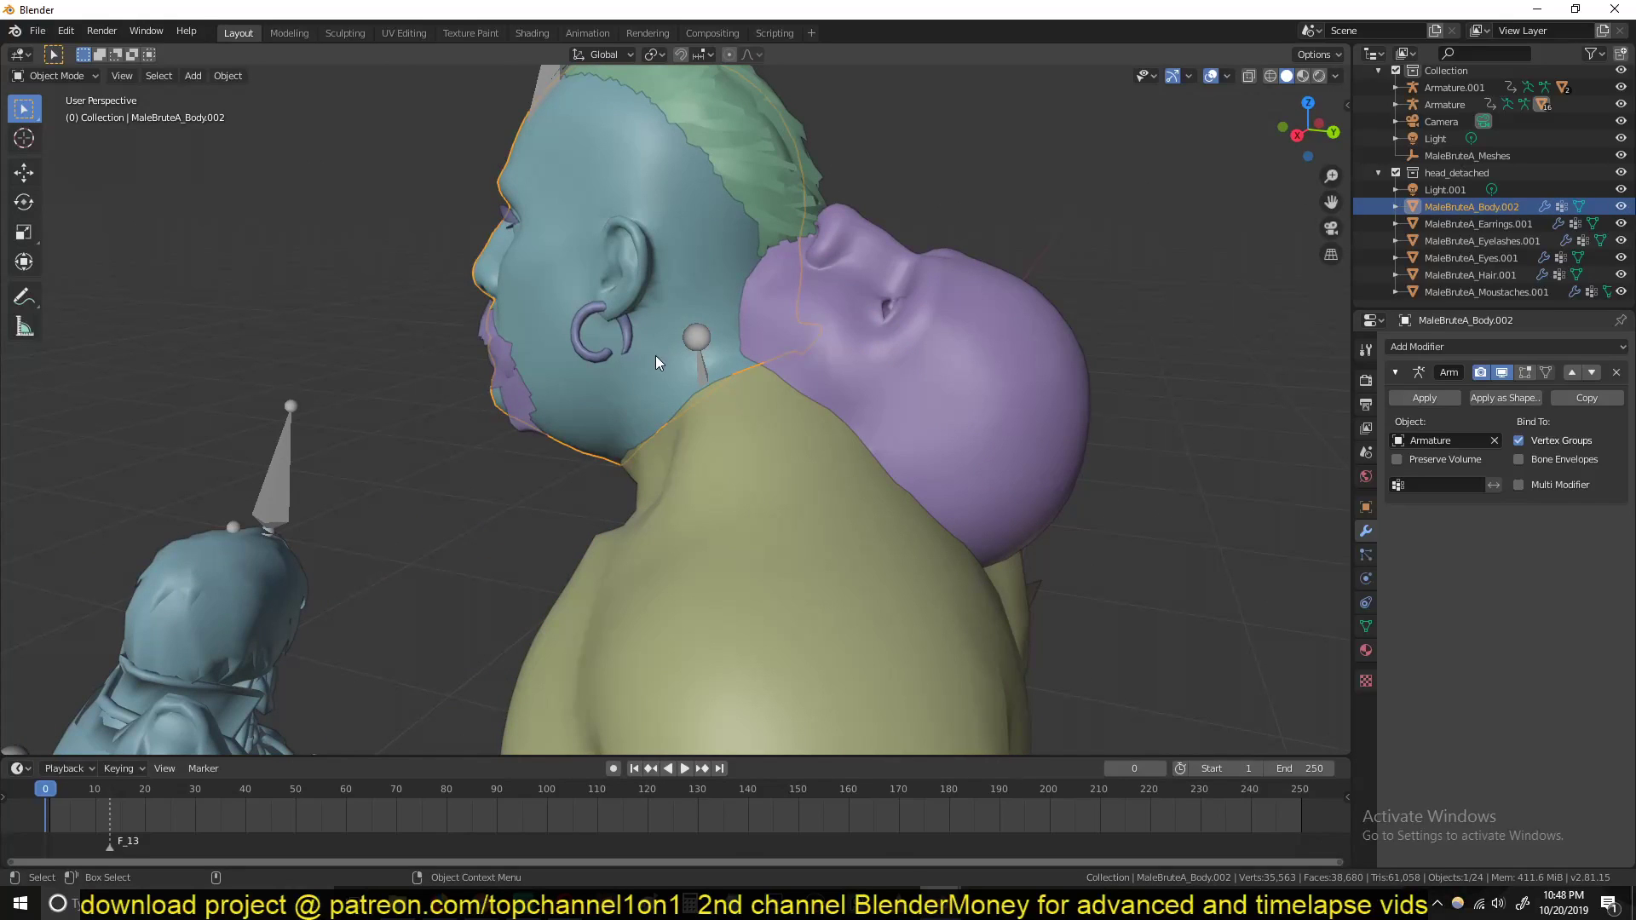
Scrub between frame 0 and the frame 13 marker to examine how the animated head lines up with the static copy
key(space)
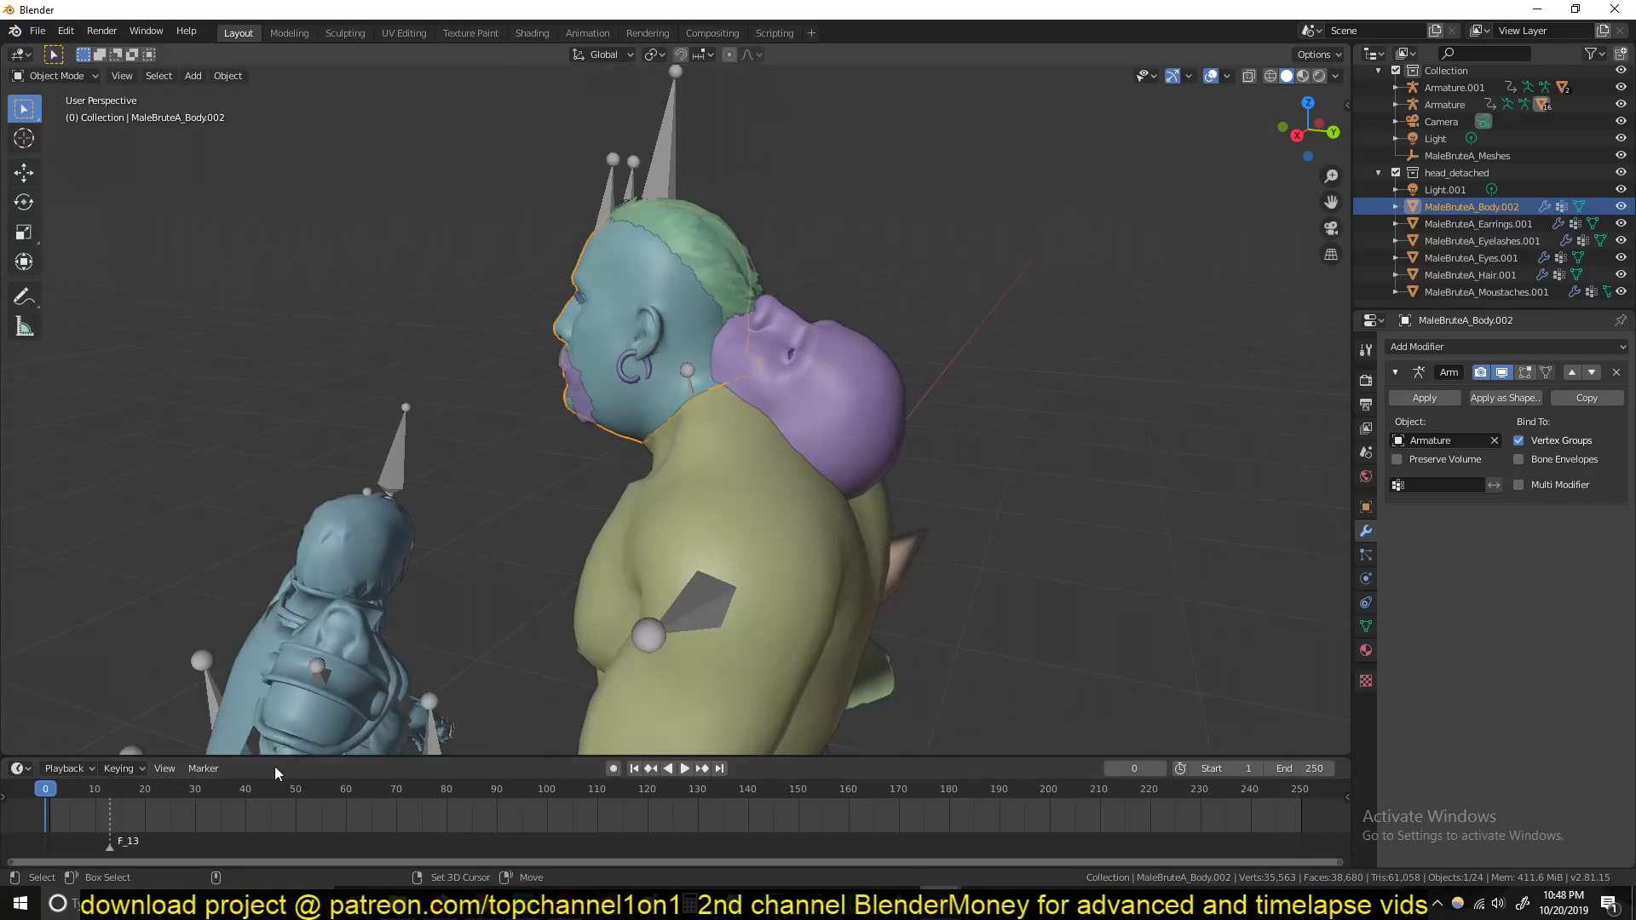
key(space)
right_drag(152, 806, 60, 808)
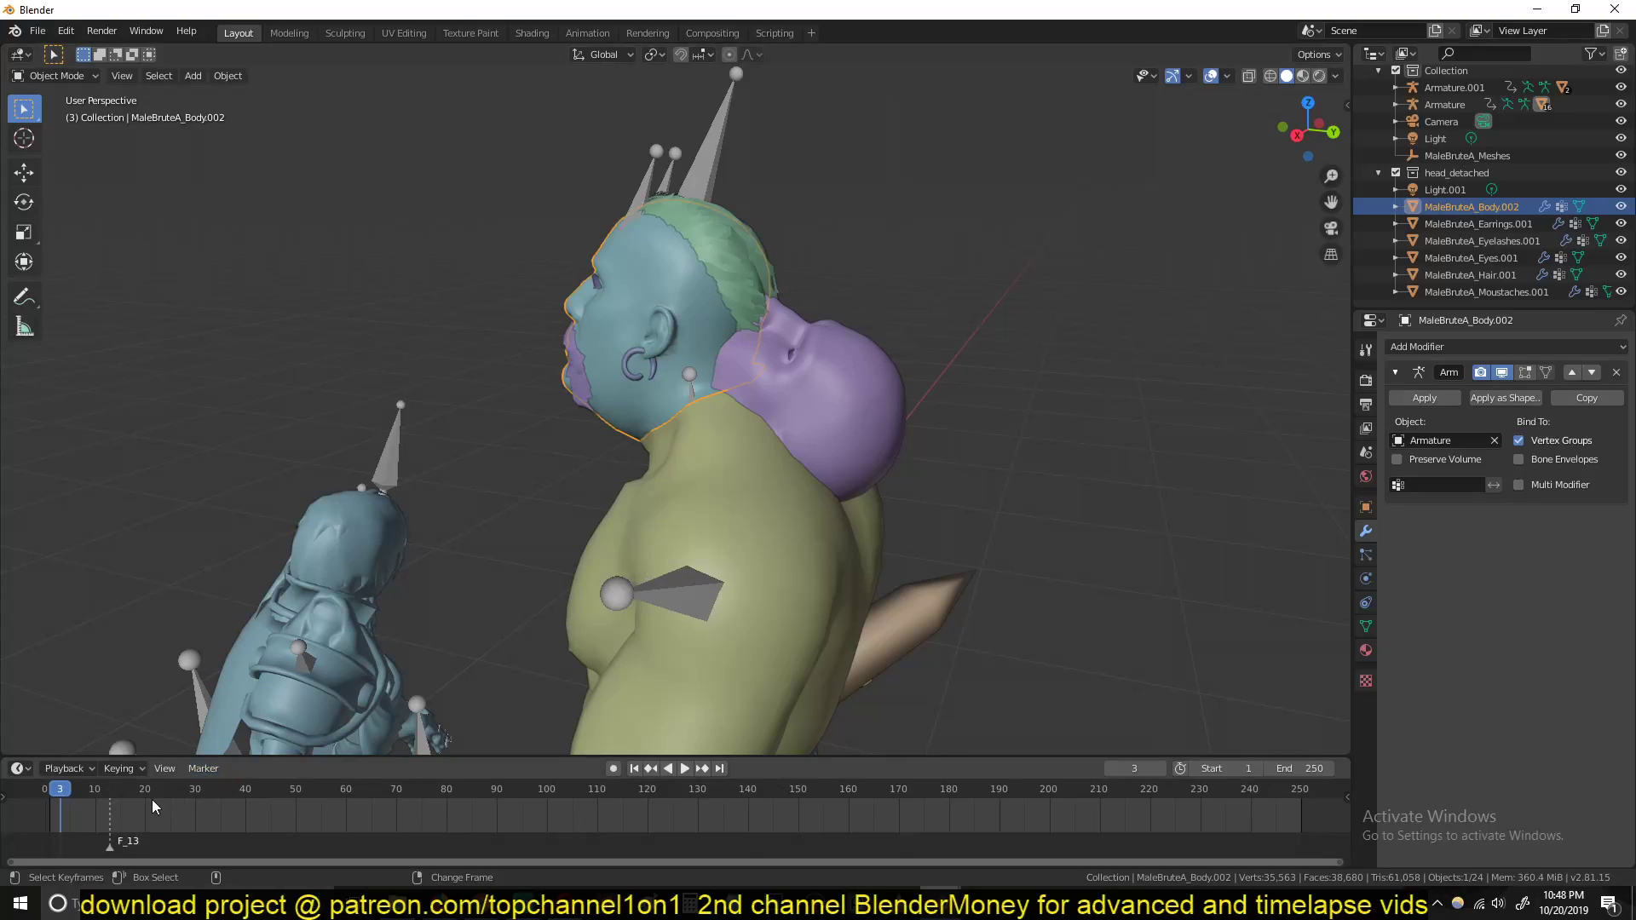
right_drag(168, 814, 109, 810)
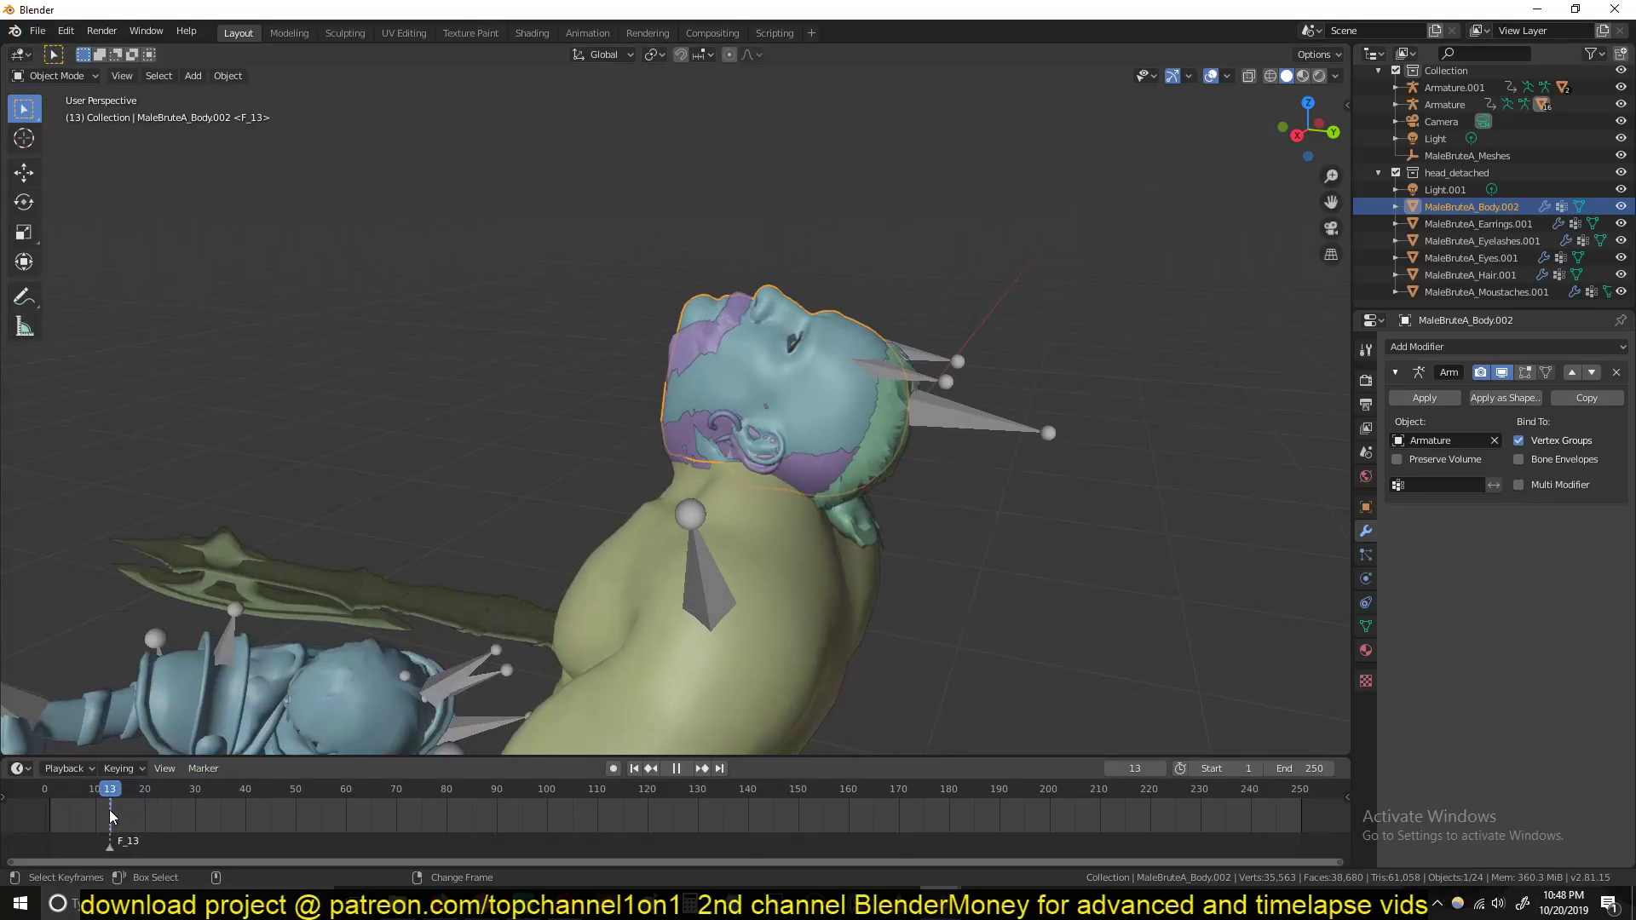
scroll(794, 456, up, 3)
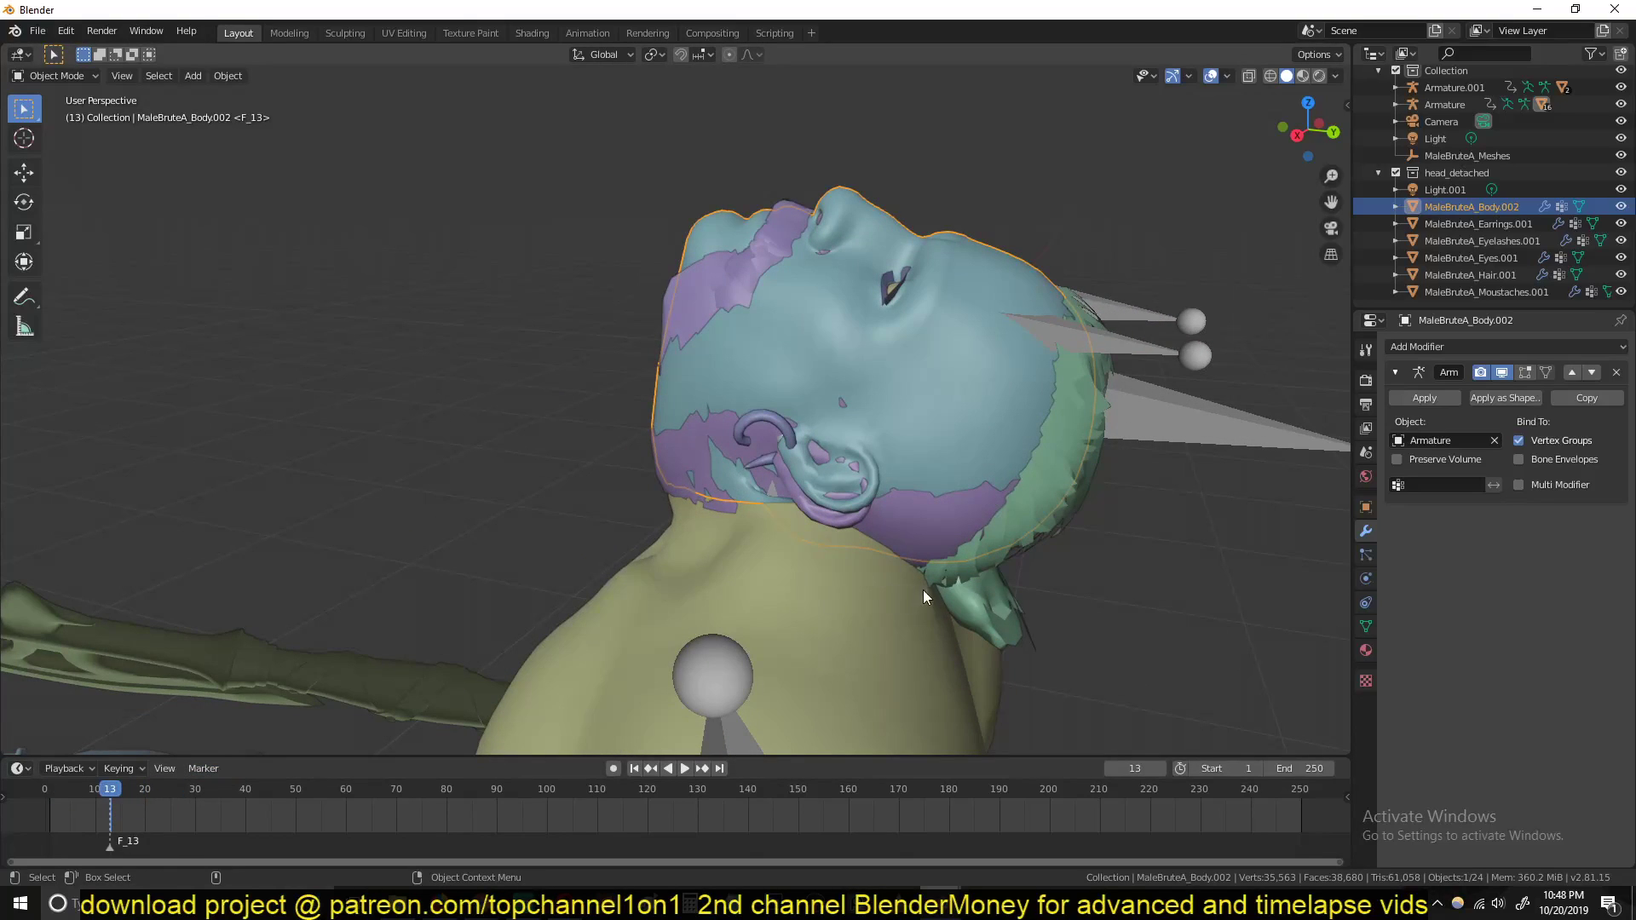
scroll(770, 526, down, 3)
scroll(888, 436, down, 3)
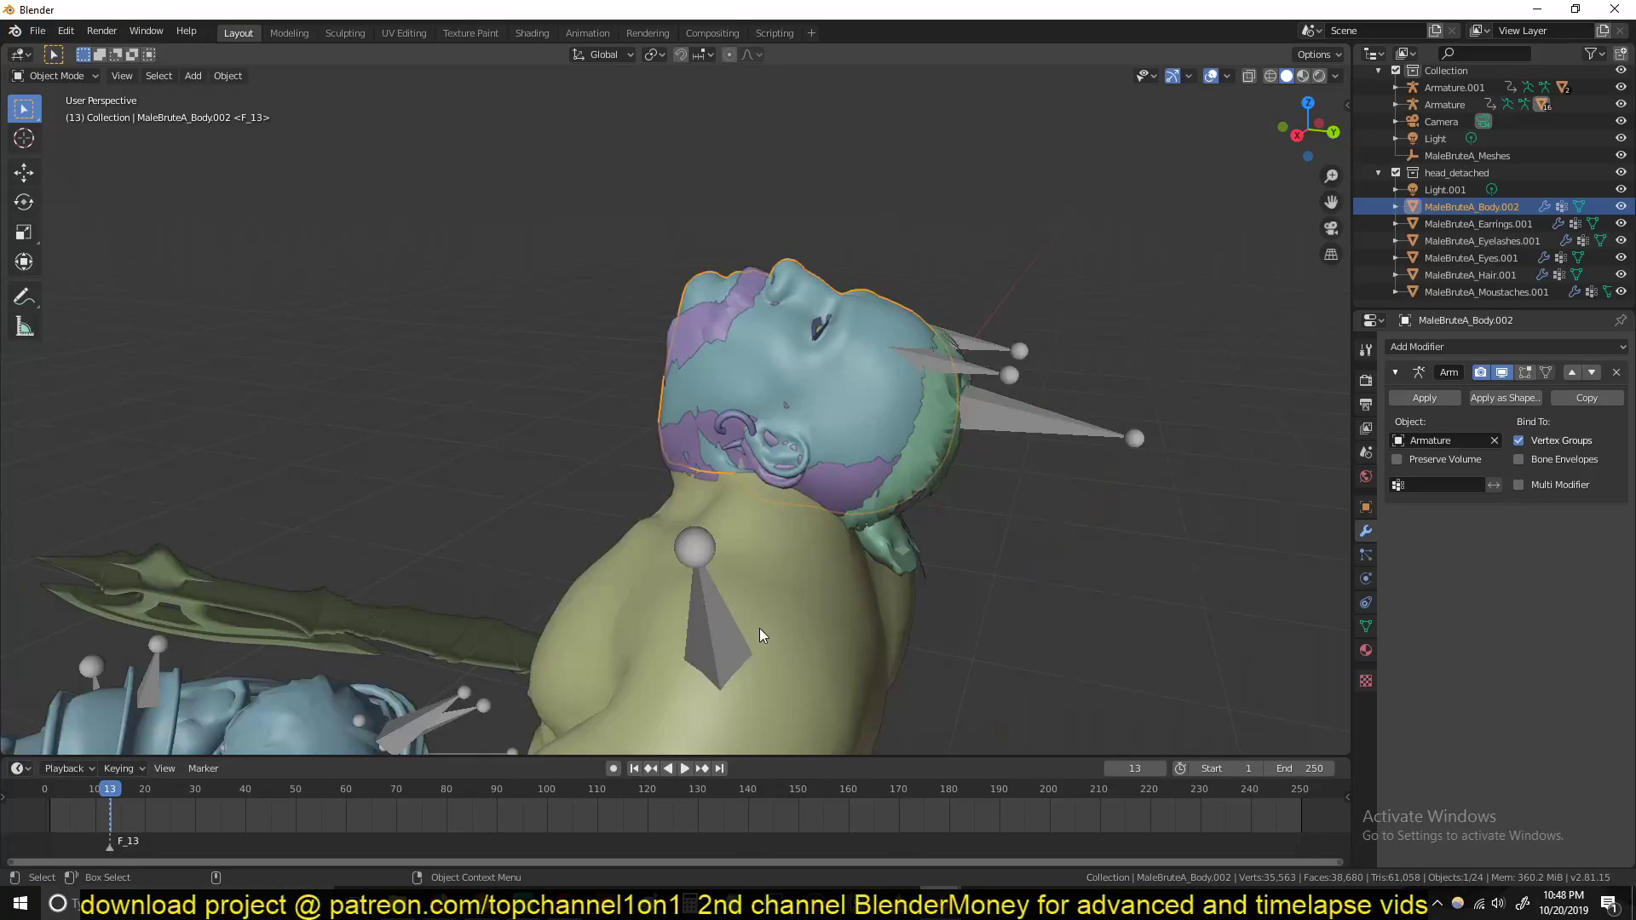
key(shift+ctrl+space)
drag(76, 809, 117, 781)
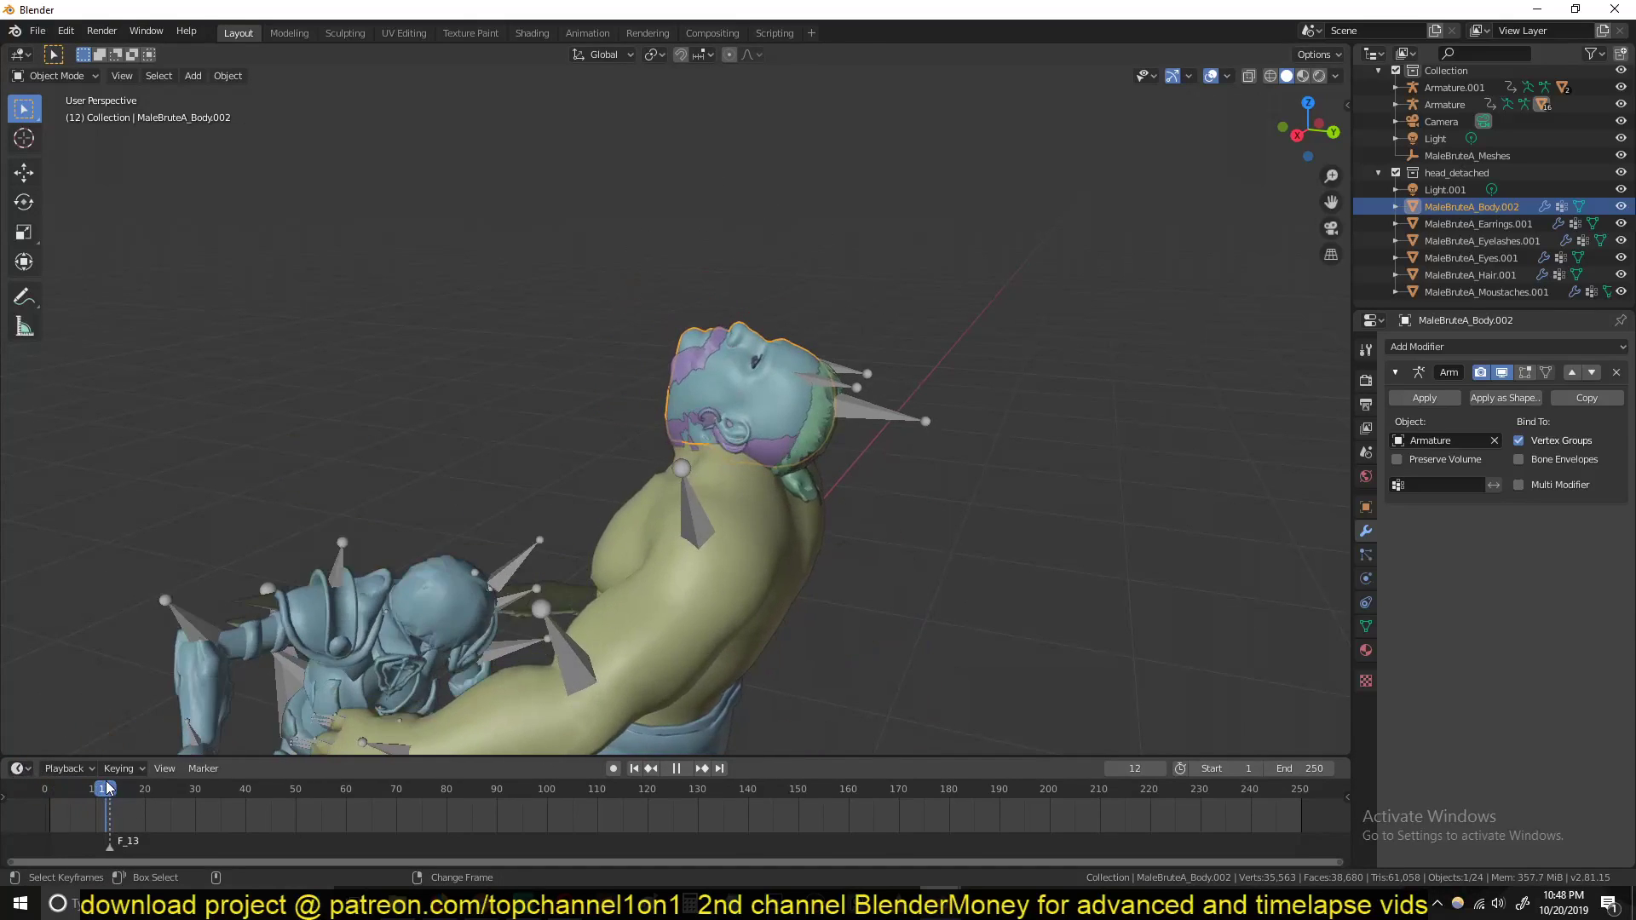
key(space)
Go to frame 7 and use Select Grouped by Collection on MaleBruteA_Body.001 to check which collection holds the static head
click(82, 808)
shift+click(826, 394)
scroll(826, 394, up, 3)
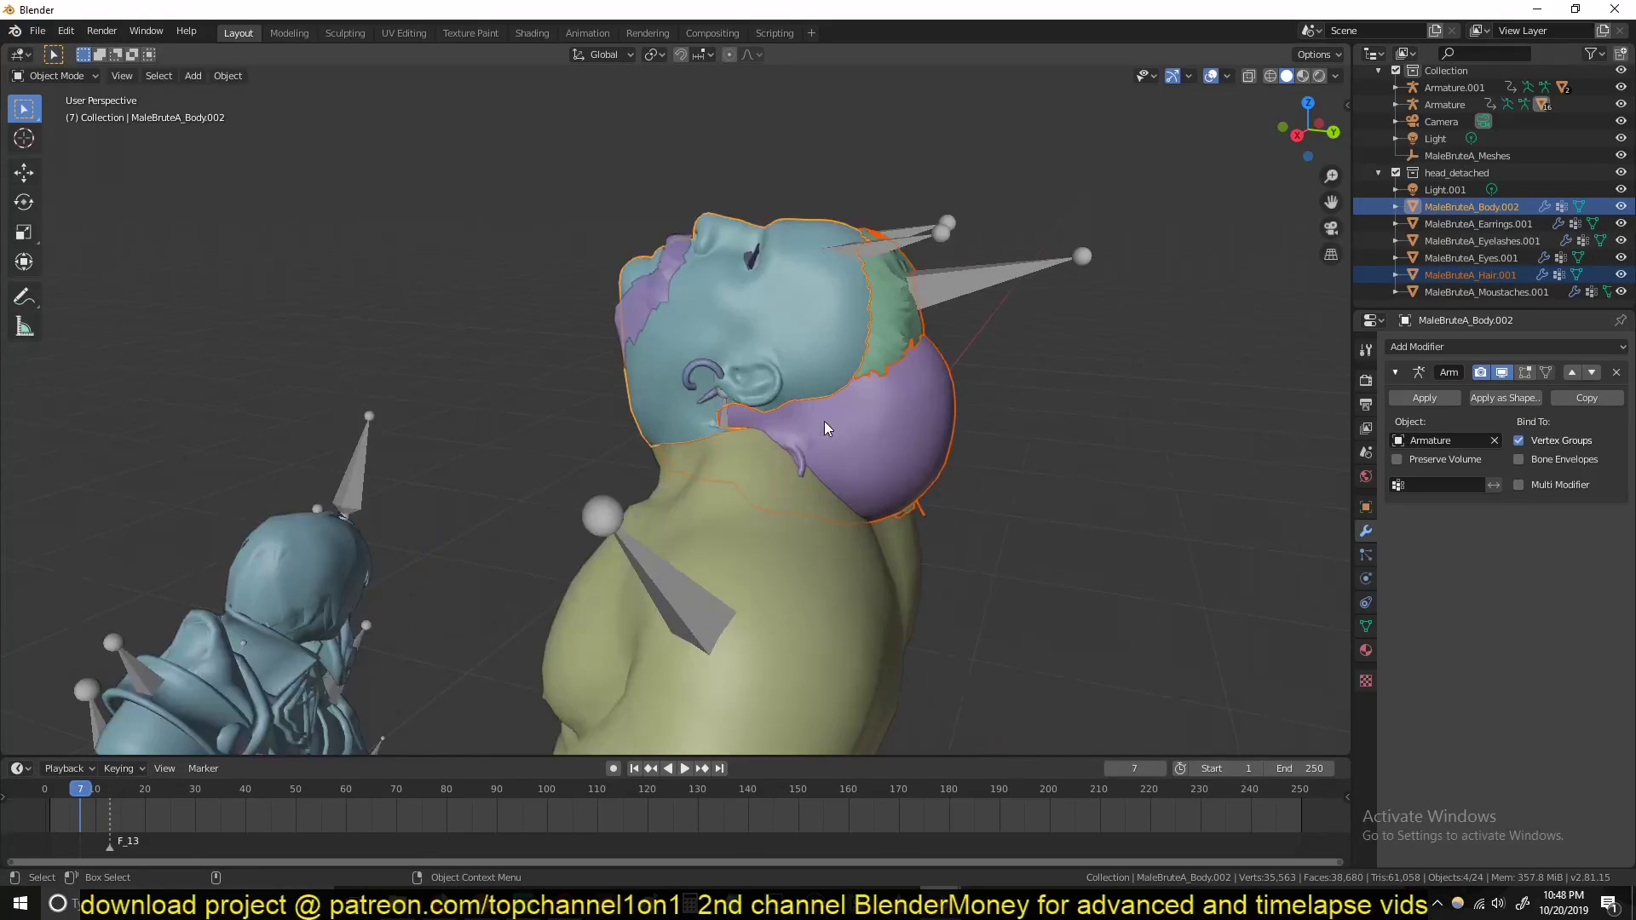
click(944, 406)
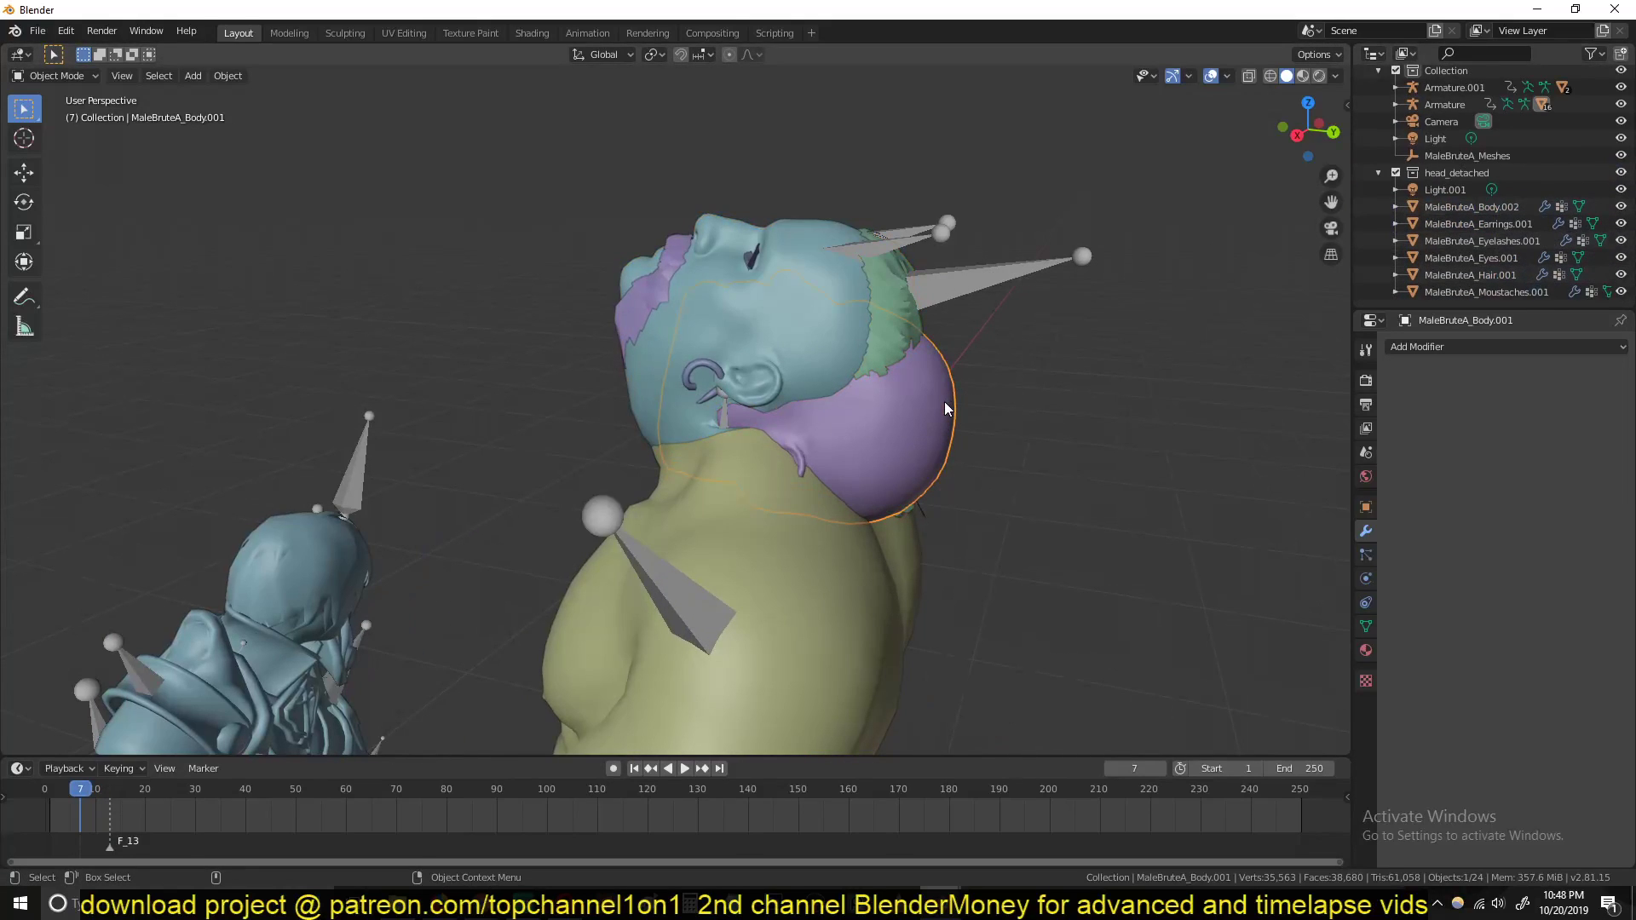
key(shift+g)
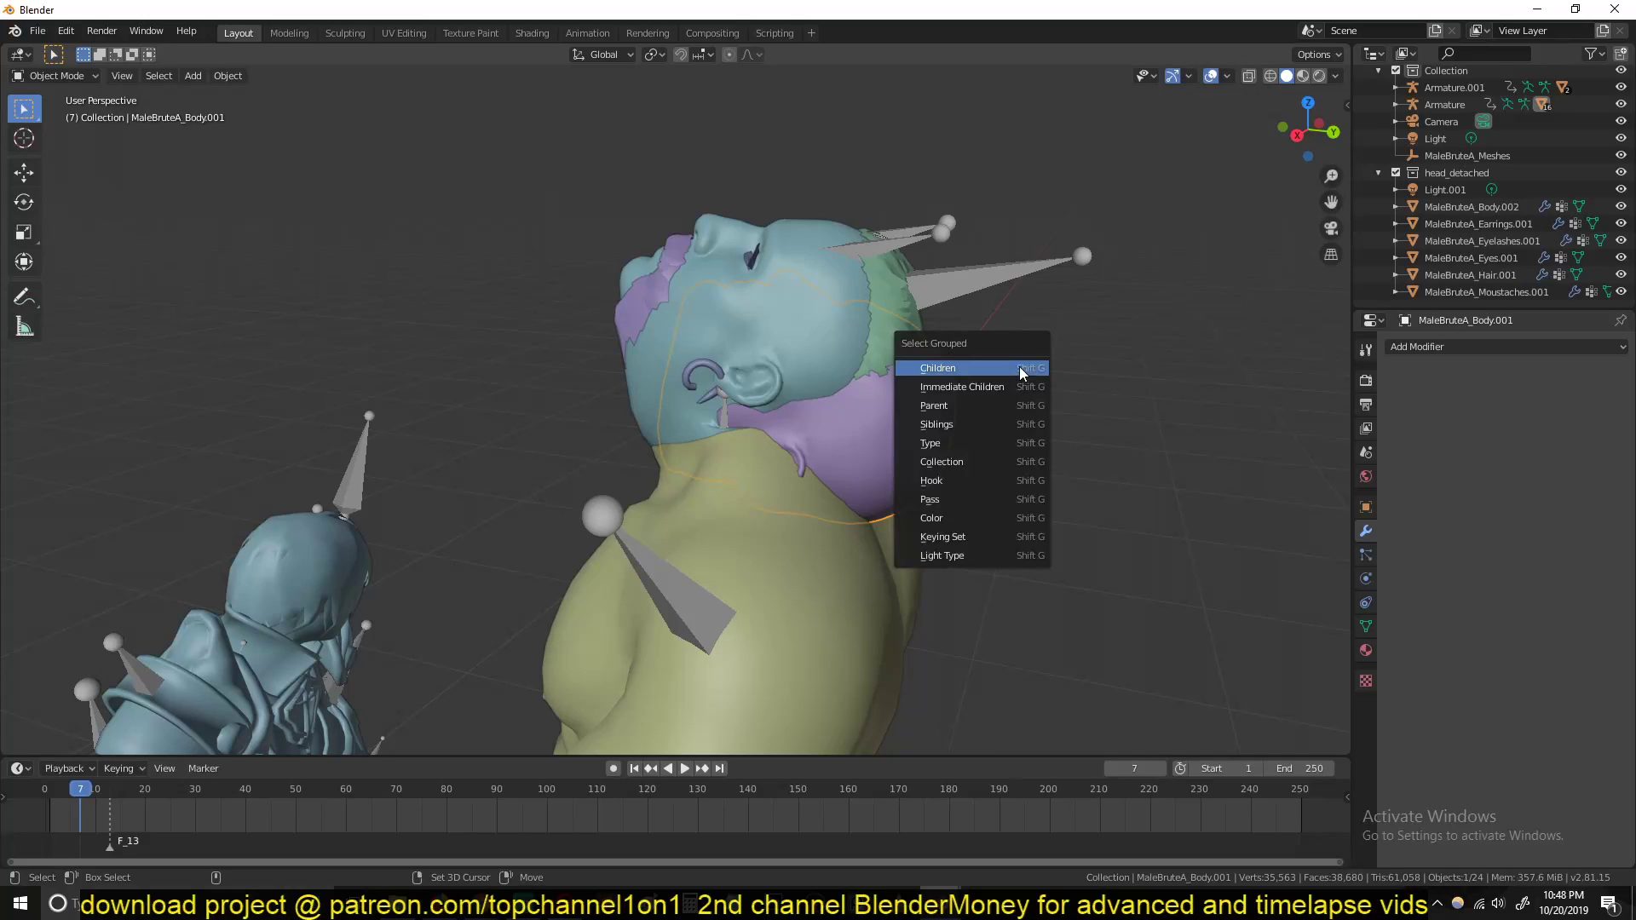
click(978, 461)
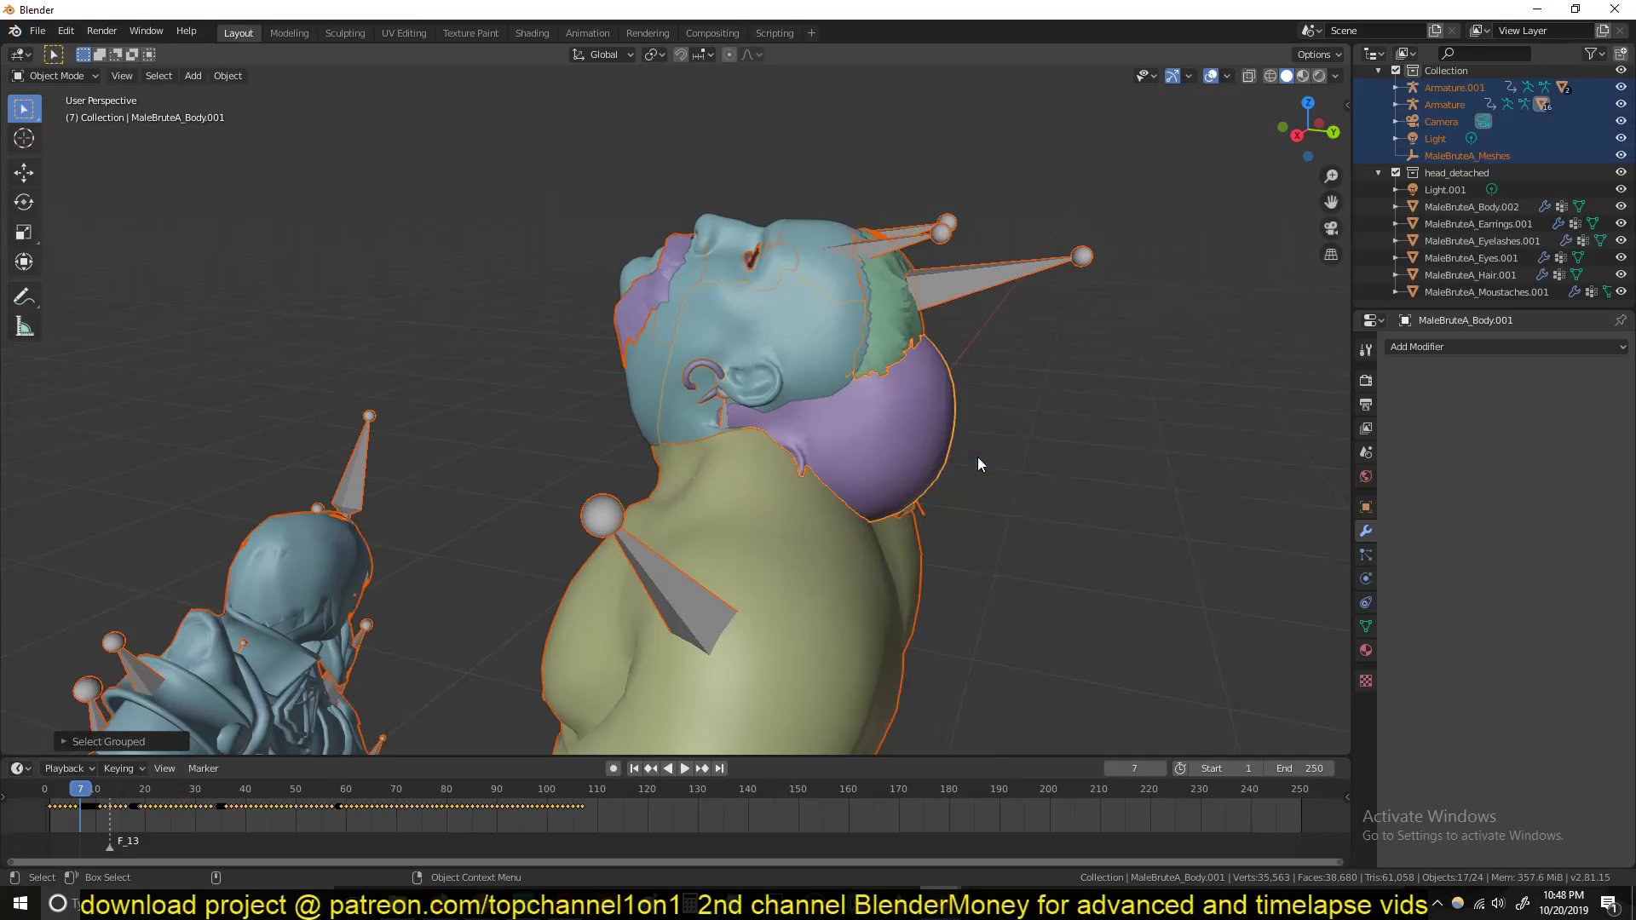
scroll(1441, 239, up, 1)
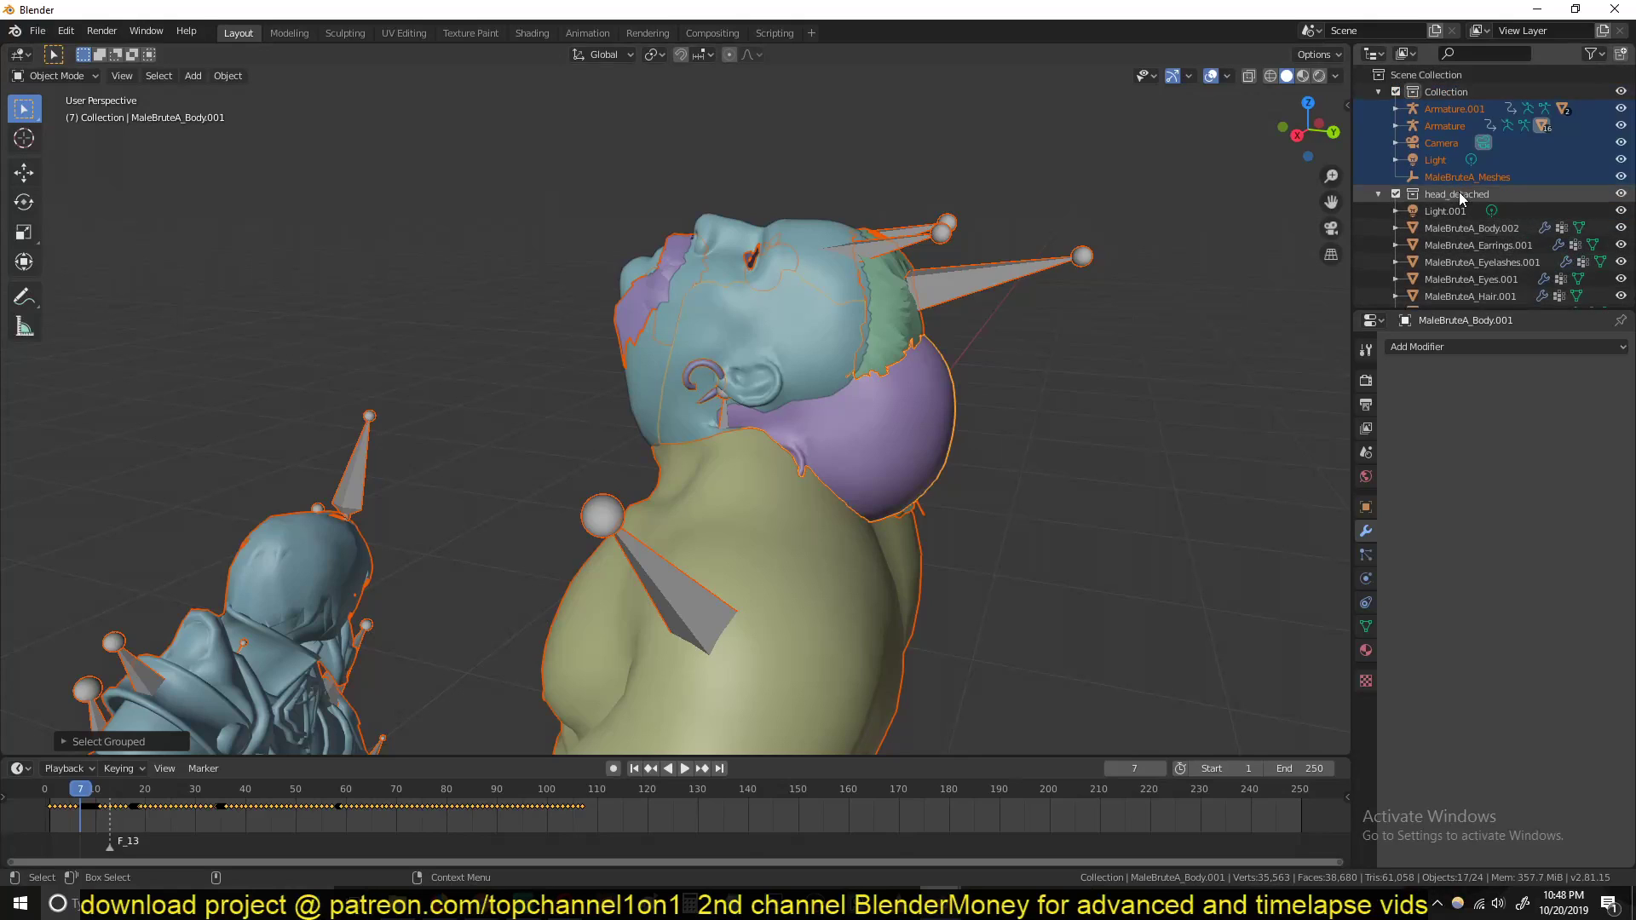
click(933, 456)
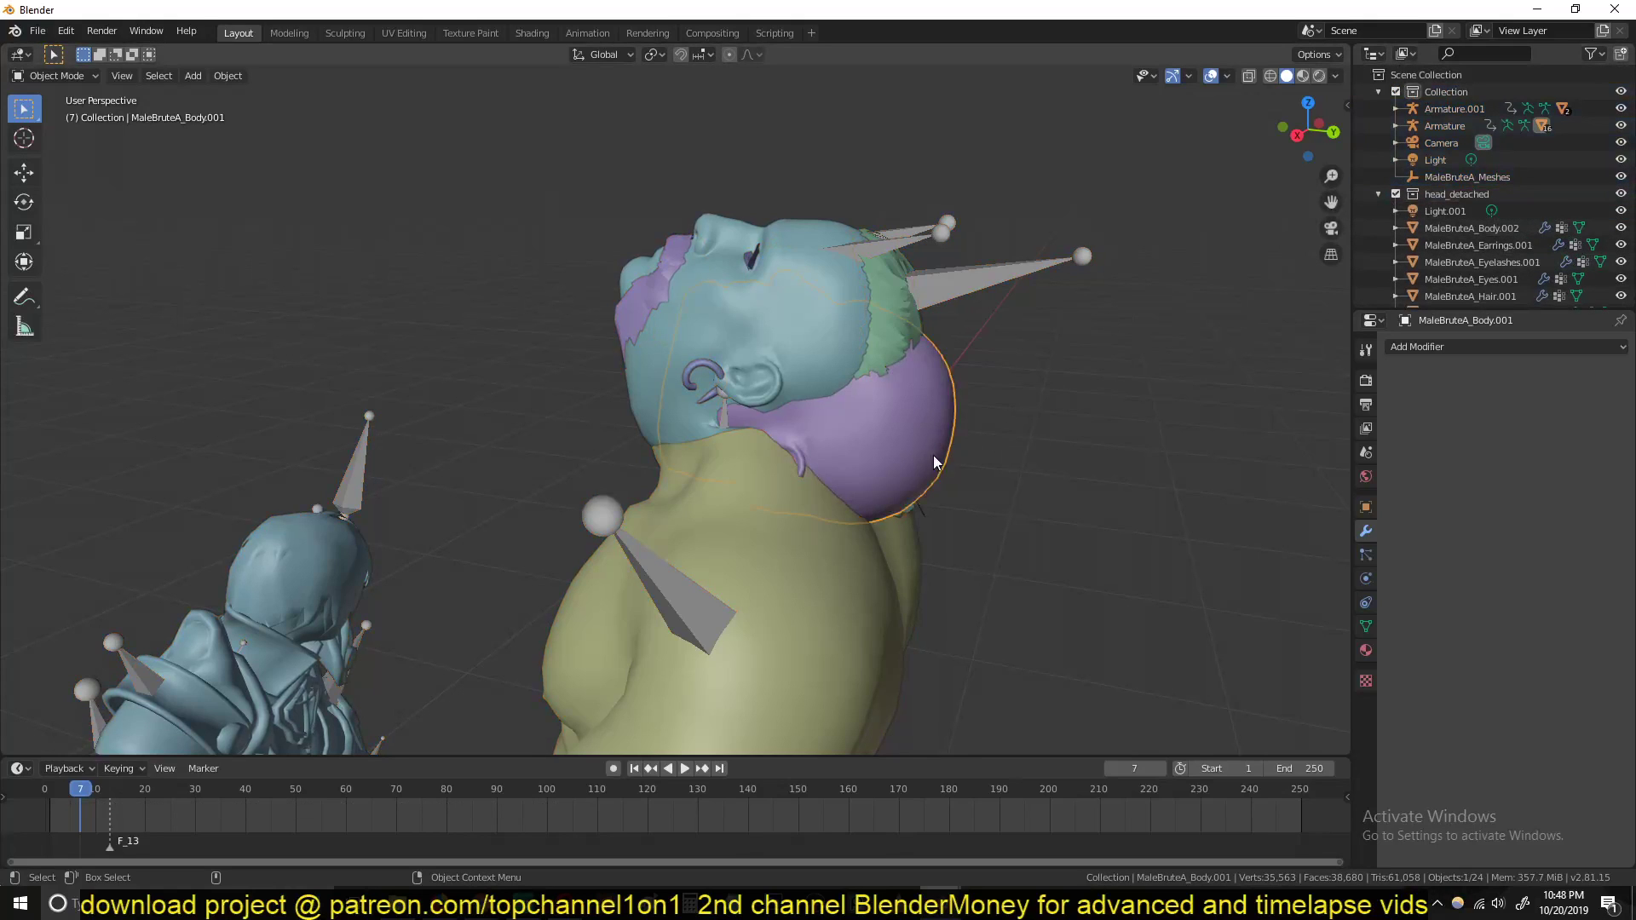
Scrub back to frame 0 to view the static head, and undo the recent selection changes
key(space)
right_drag(68, 825, 37, 820)
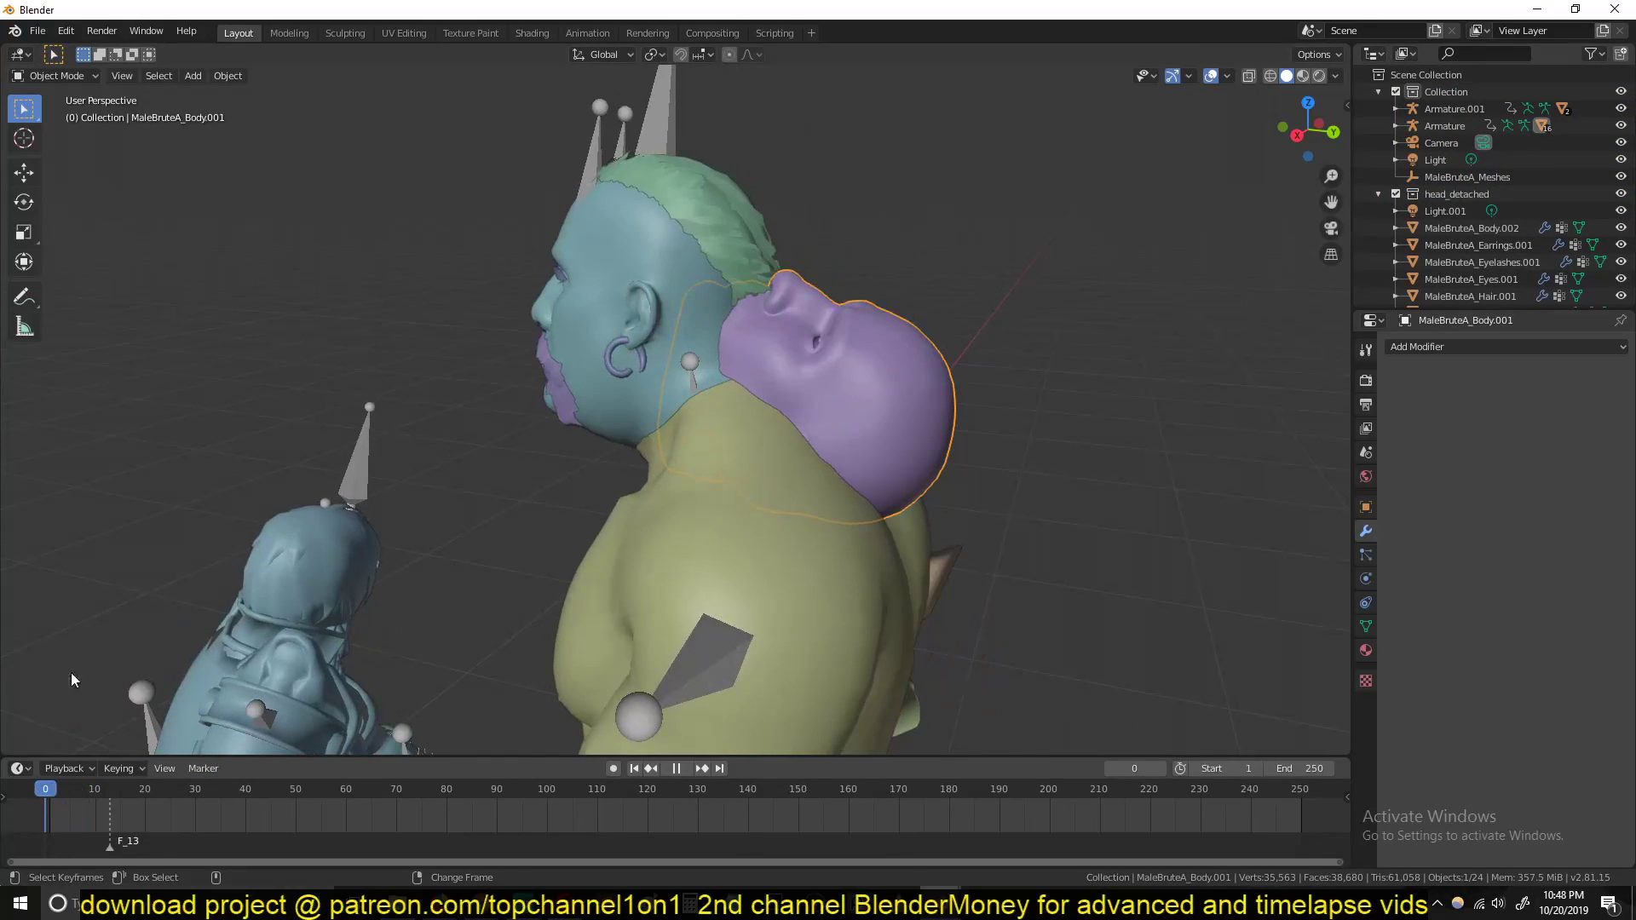
key(space)
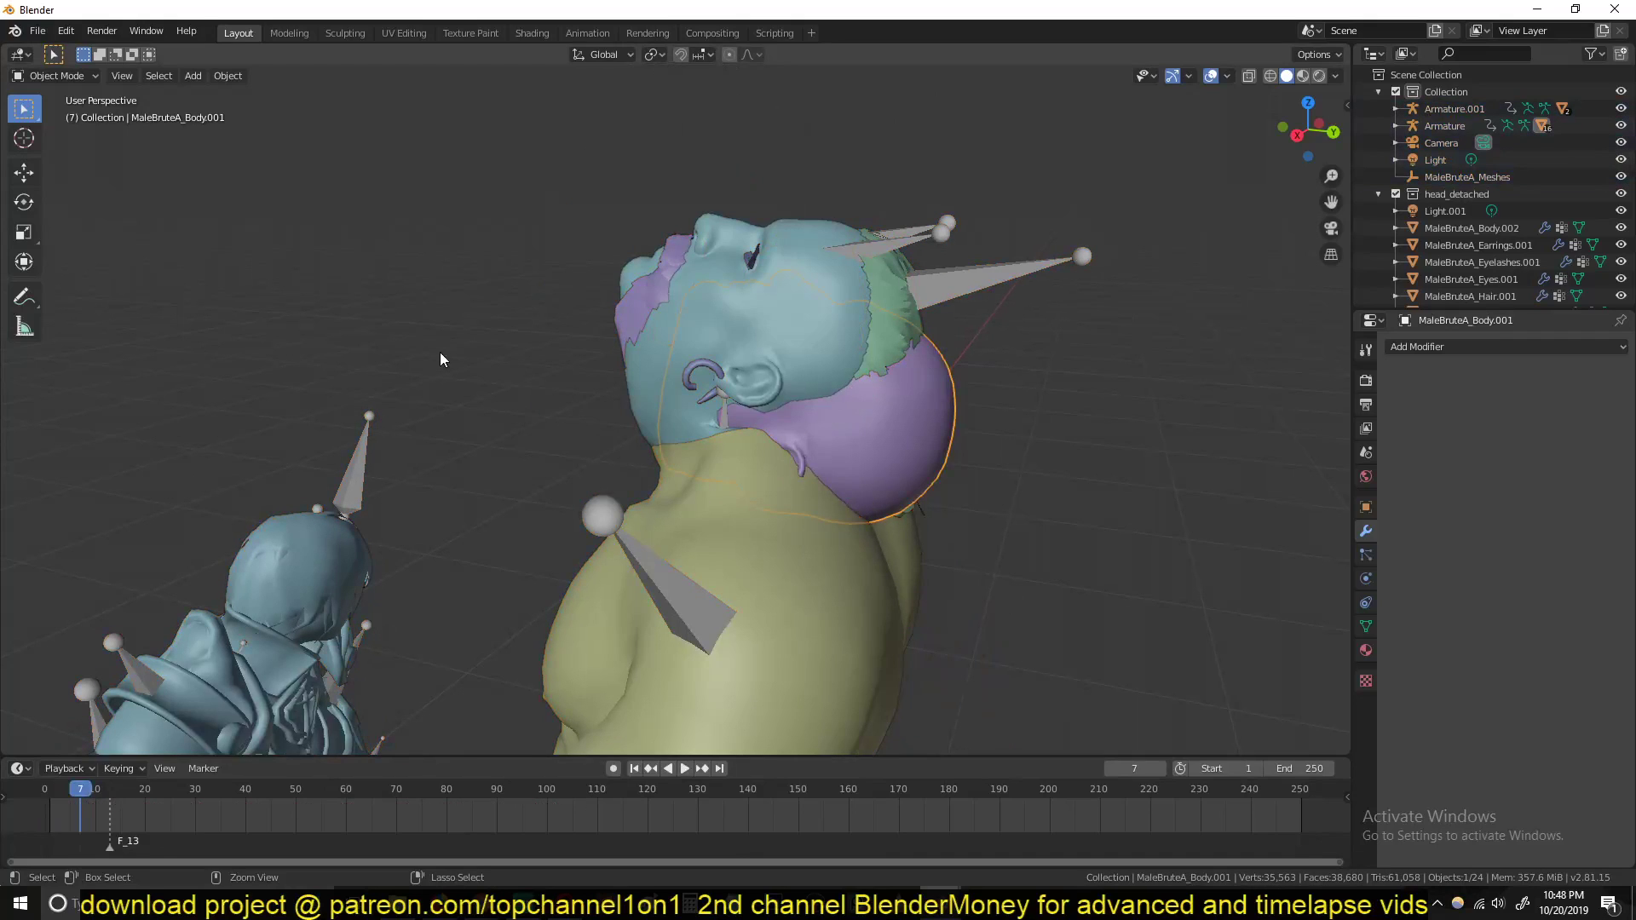
key(ctrl+z)
key(ctrl+z)
key(ctrl+z)
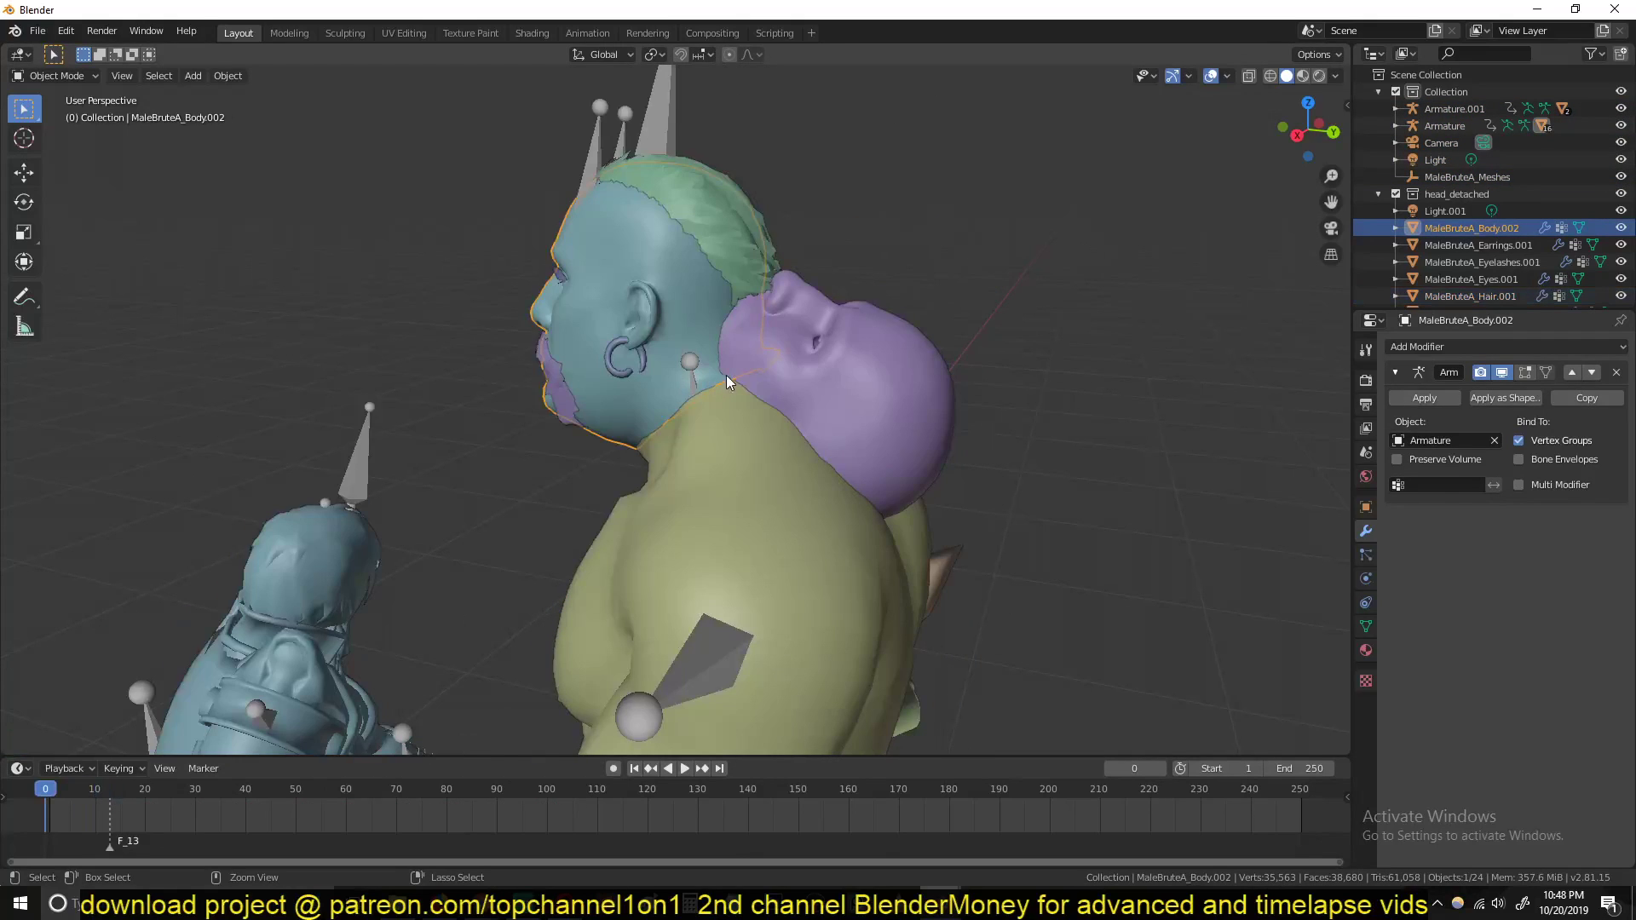
Scrub to frame 9 and inspect MaleBruteA_Body.001 and MaleBruteA_Body.002 in turn to tell the static head from the animated one
click(837, 367)
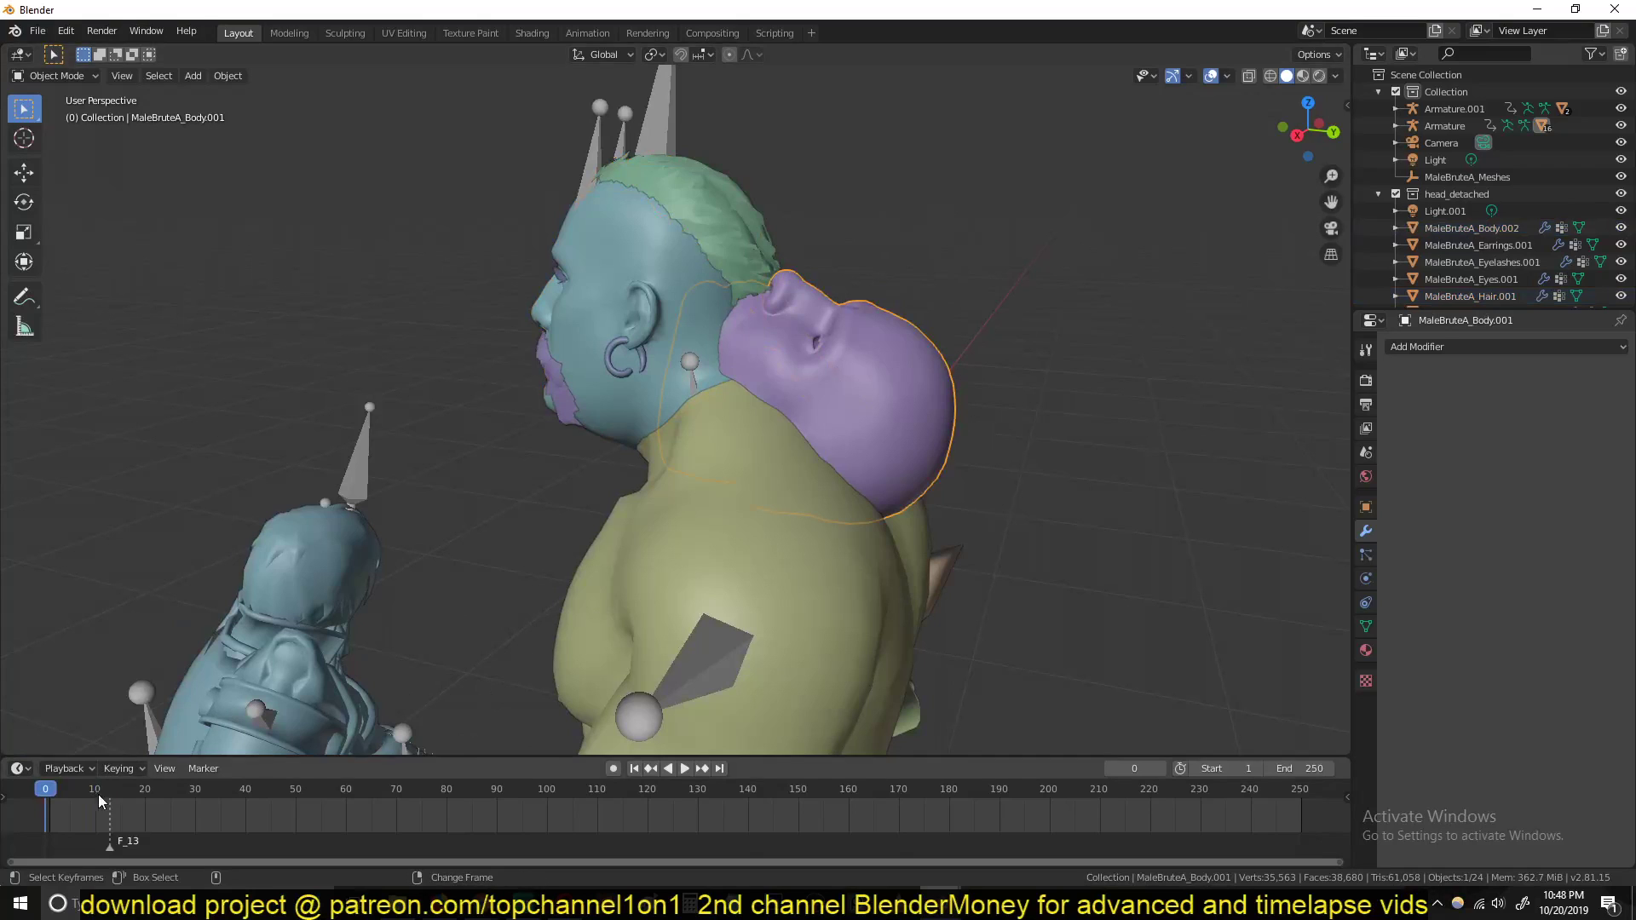
key(space)
key(space)
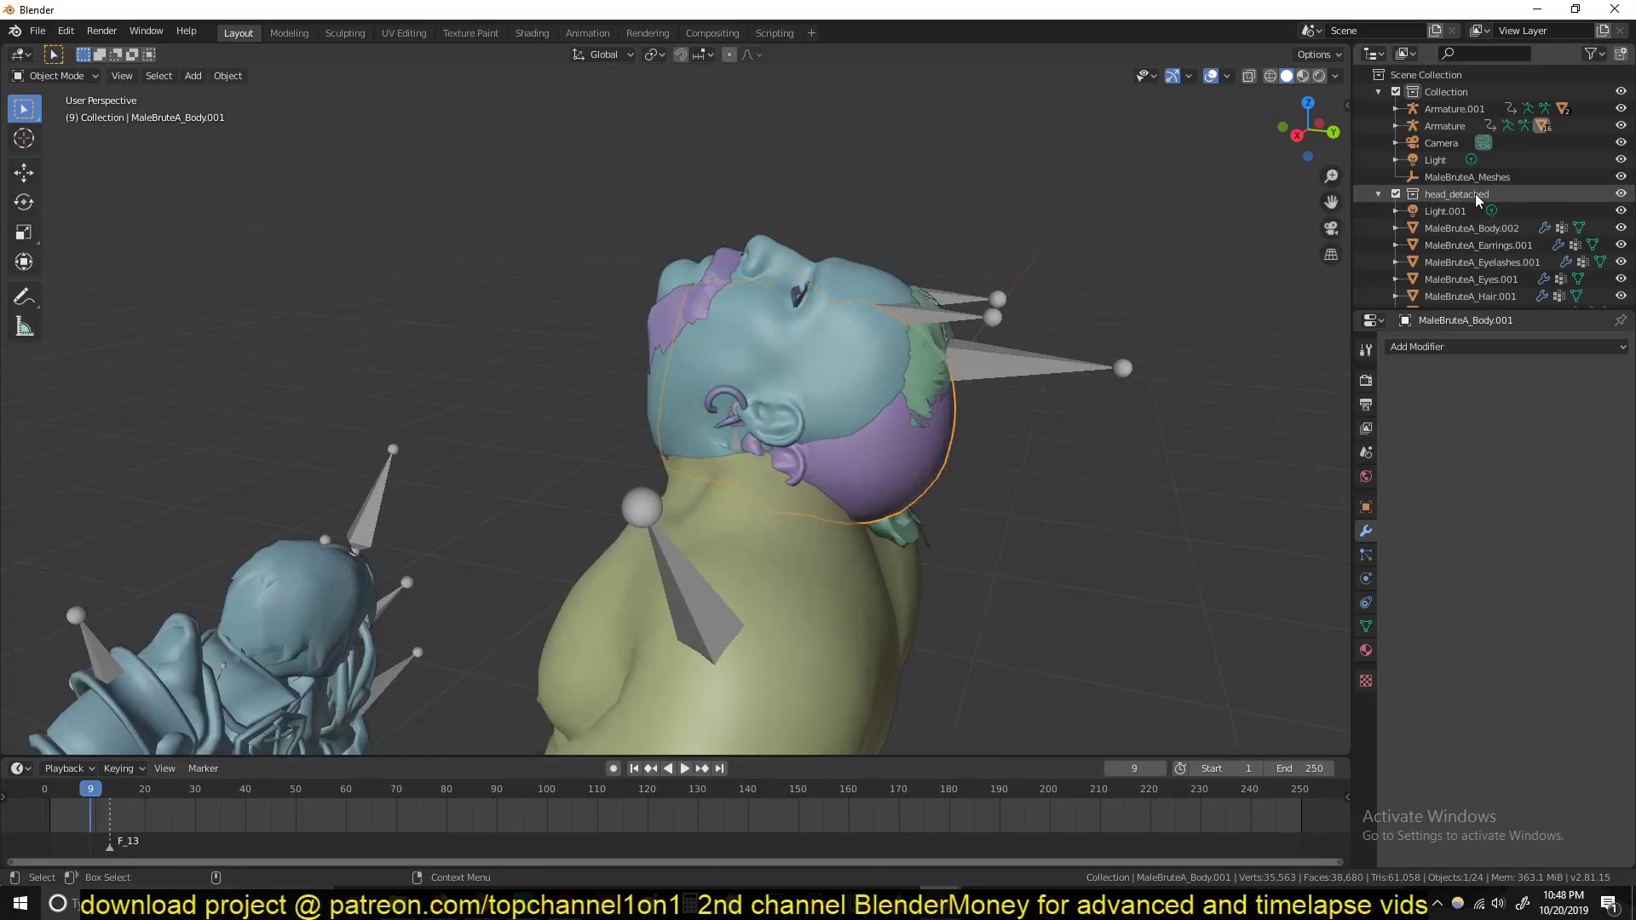
click(1471, 228)
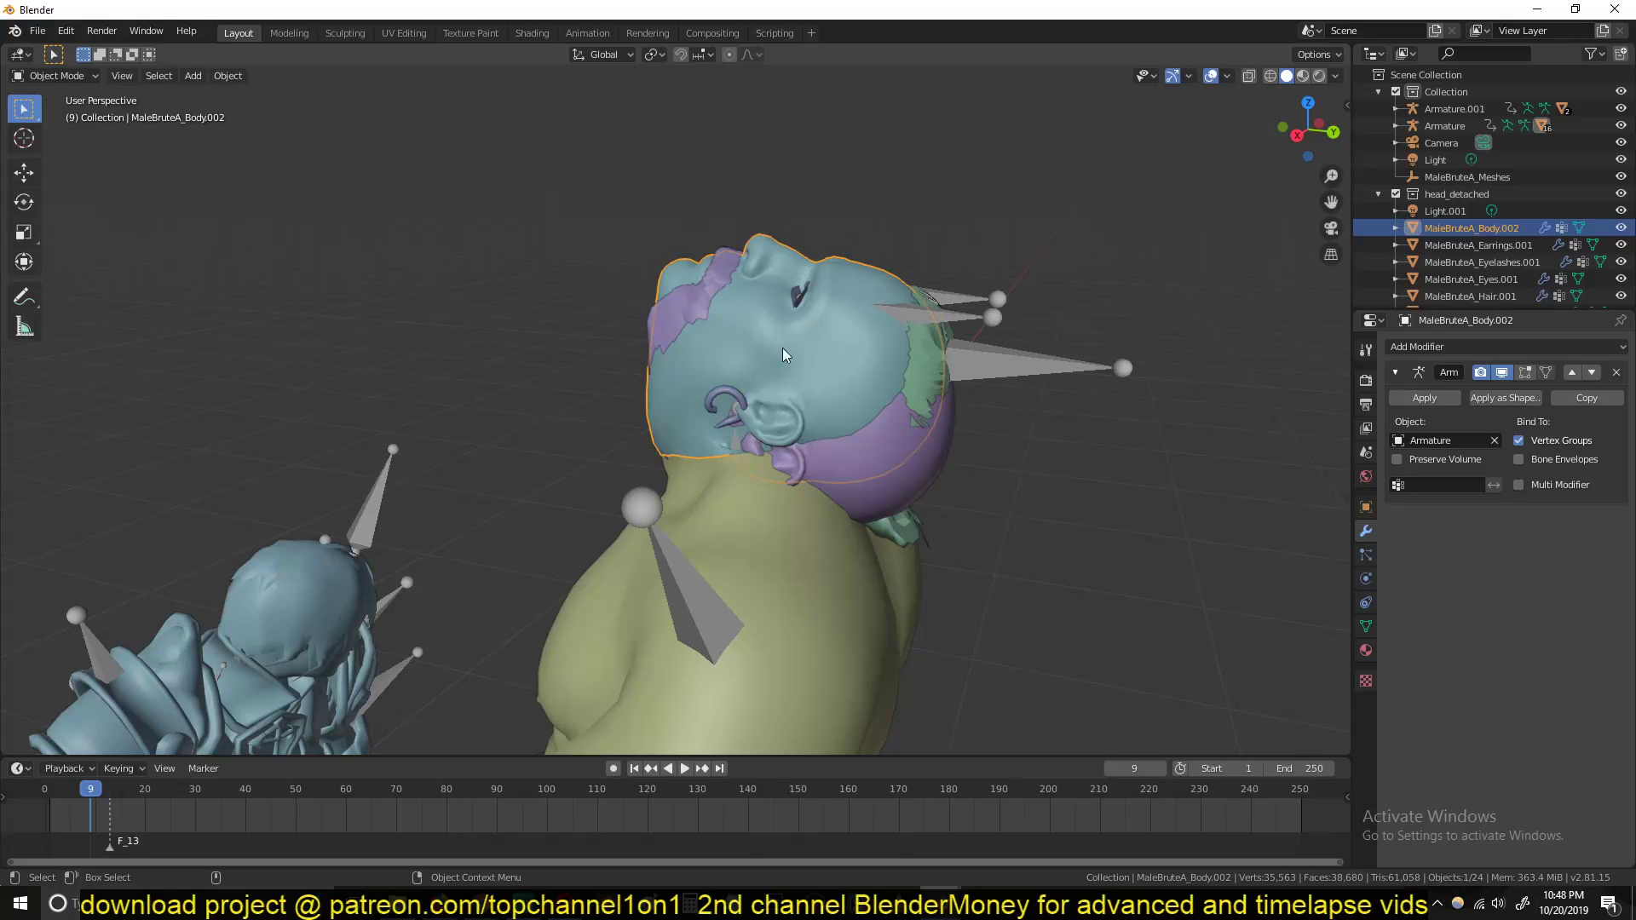
click(949, 443)
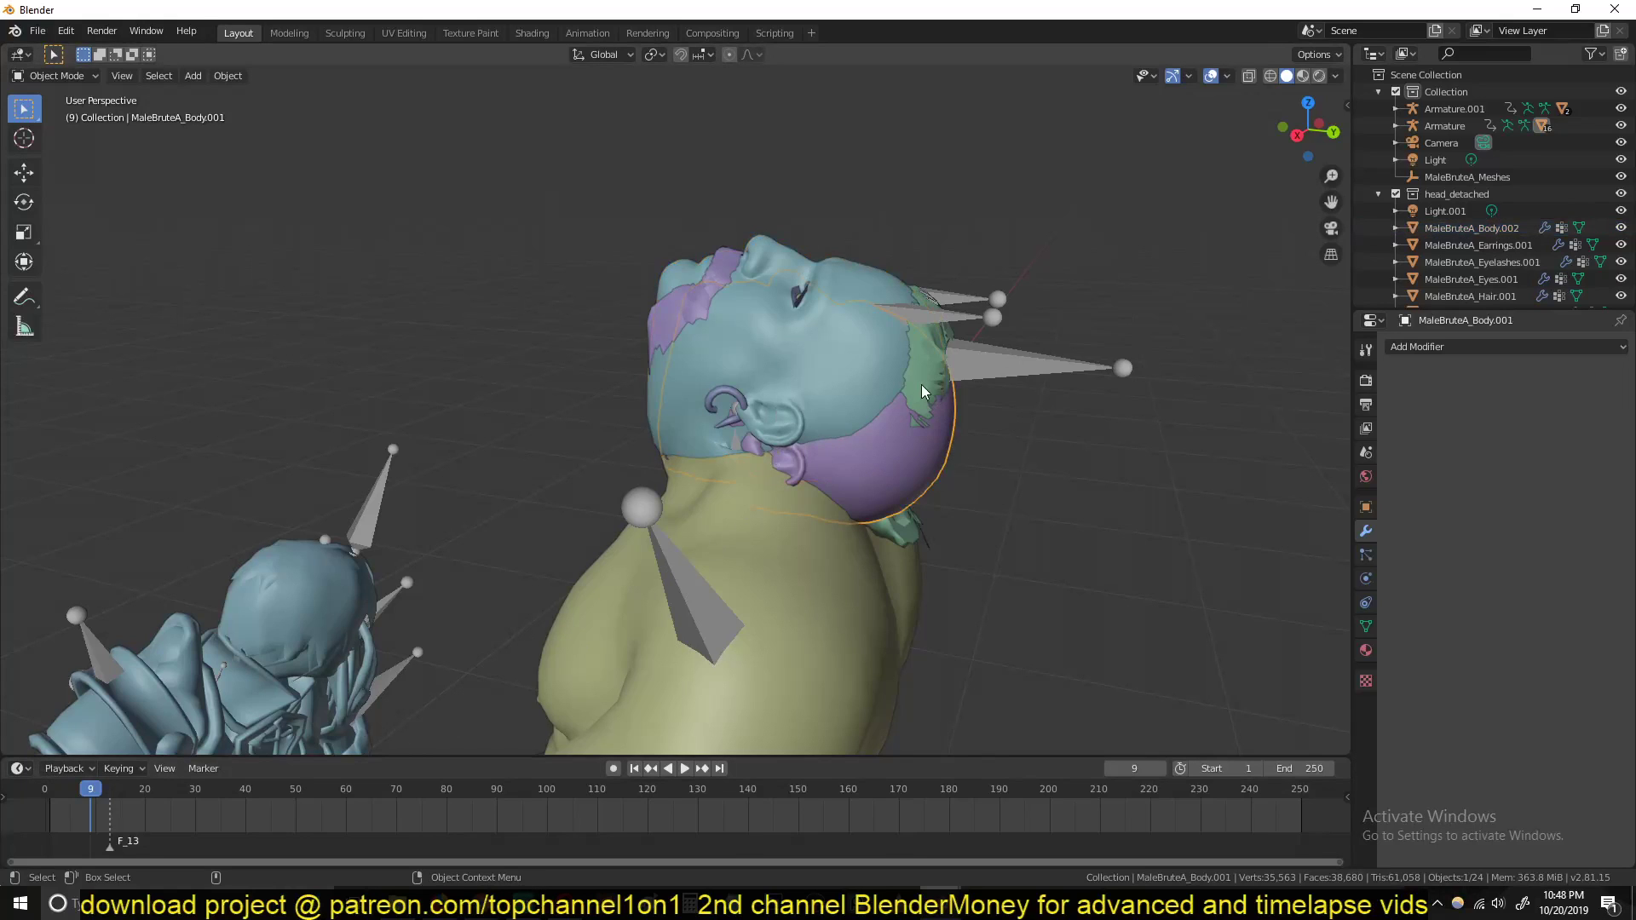
middle_drag(921, 388, 817, 320)
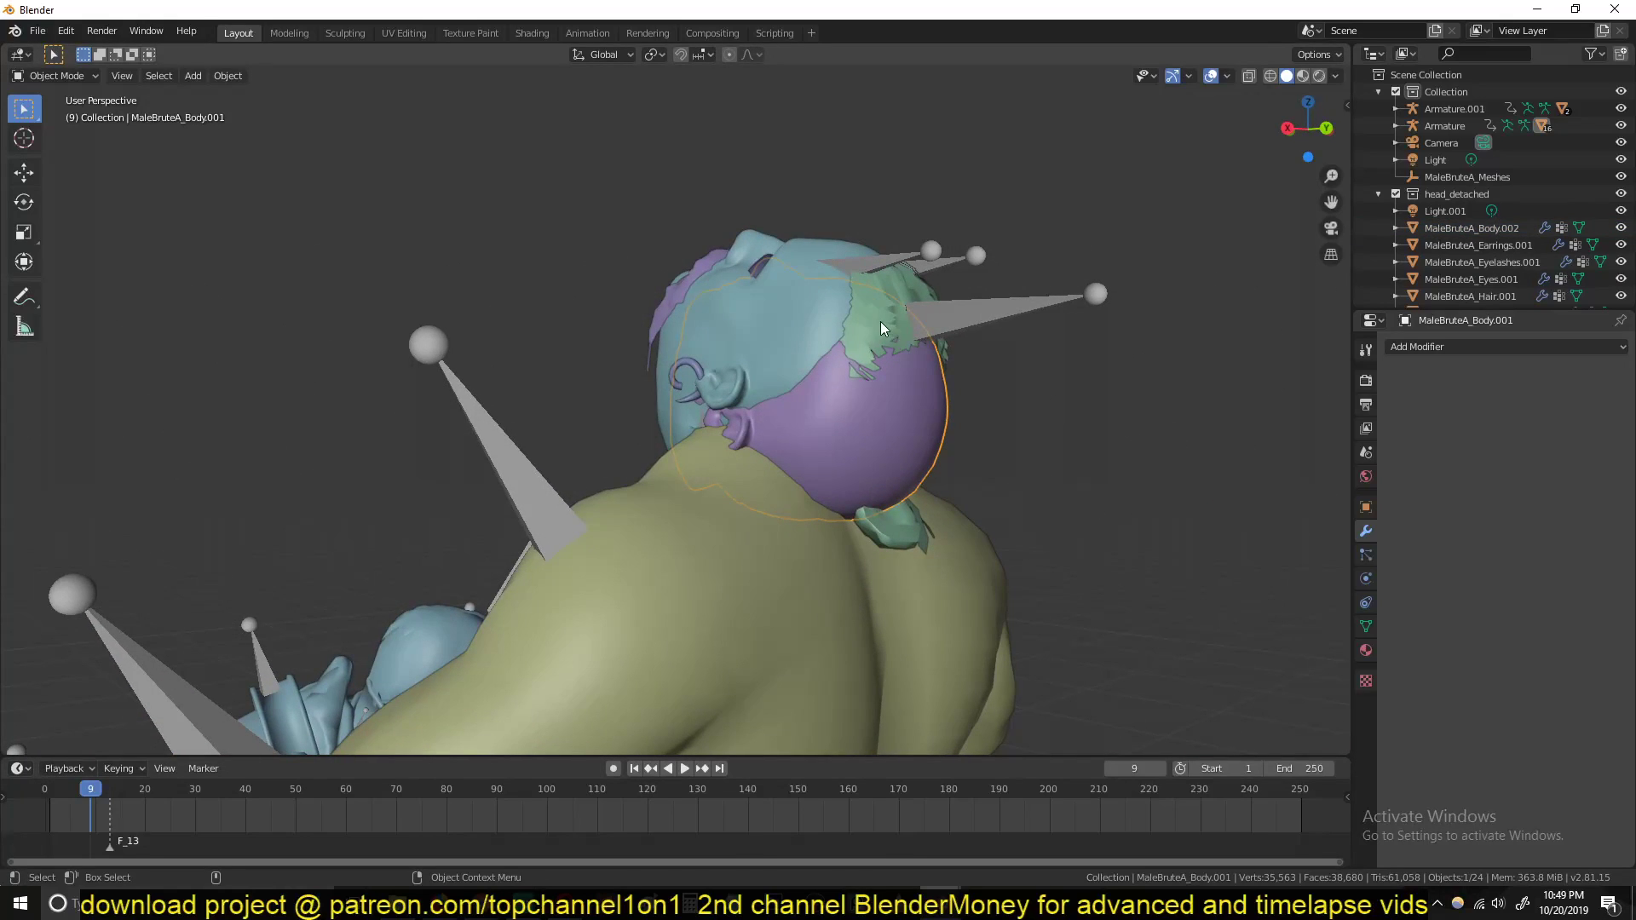
middle_drag(740, 353, 914, 371)
Move MaleBruteA_Body.002 to Collection and MaleBruteA_Body.001 to the head_detached collection
click(805, 304)
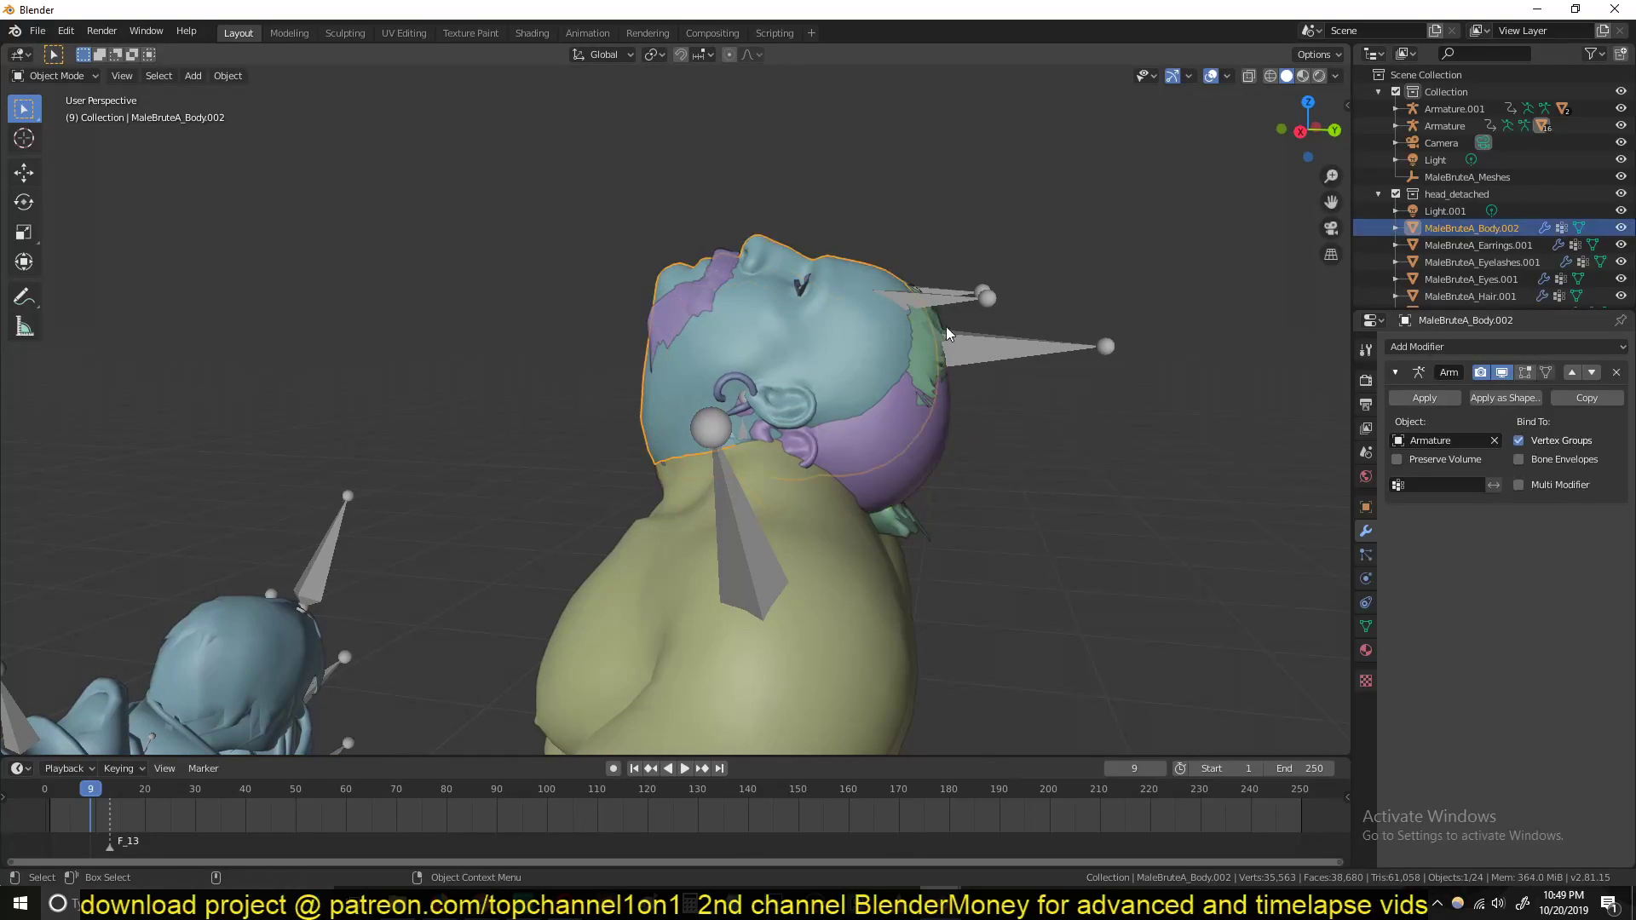
key(m)
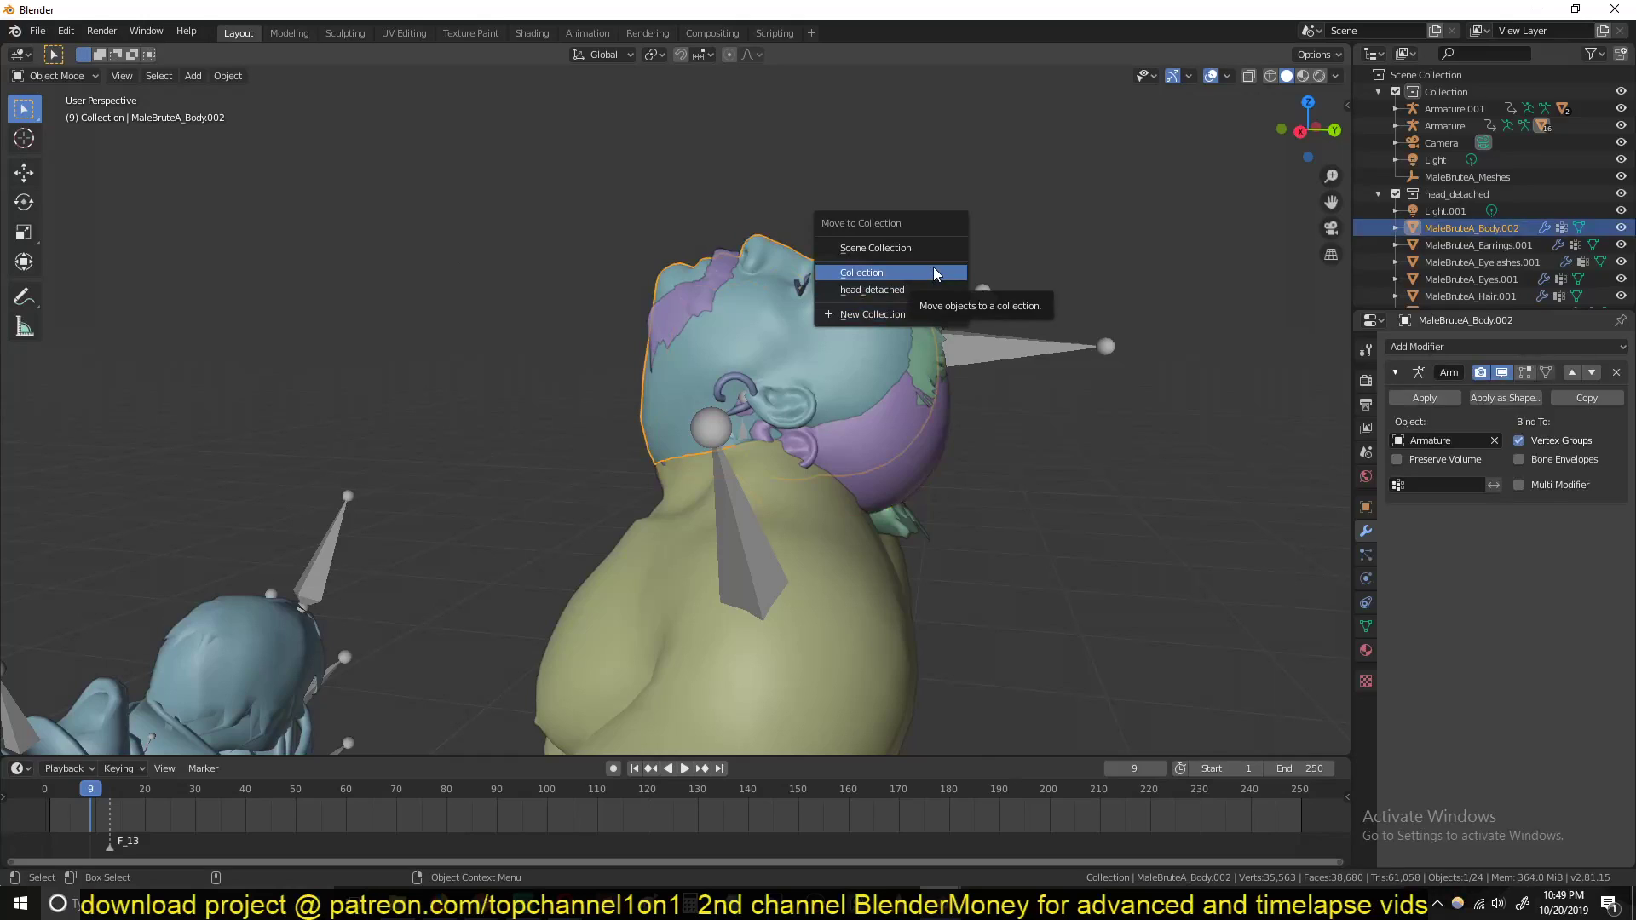
click(935, 273)
click(923, 433)
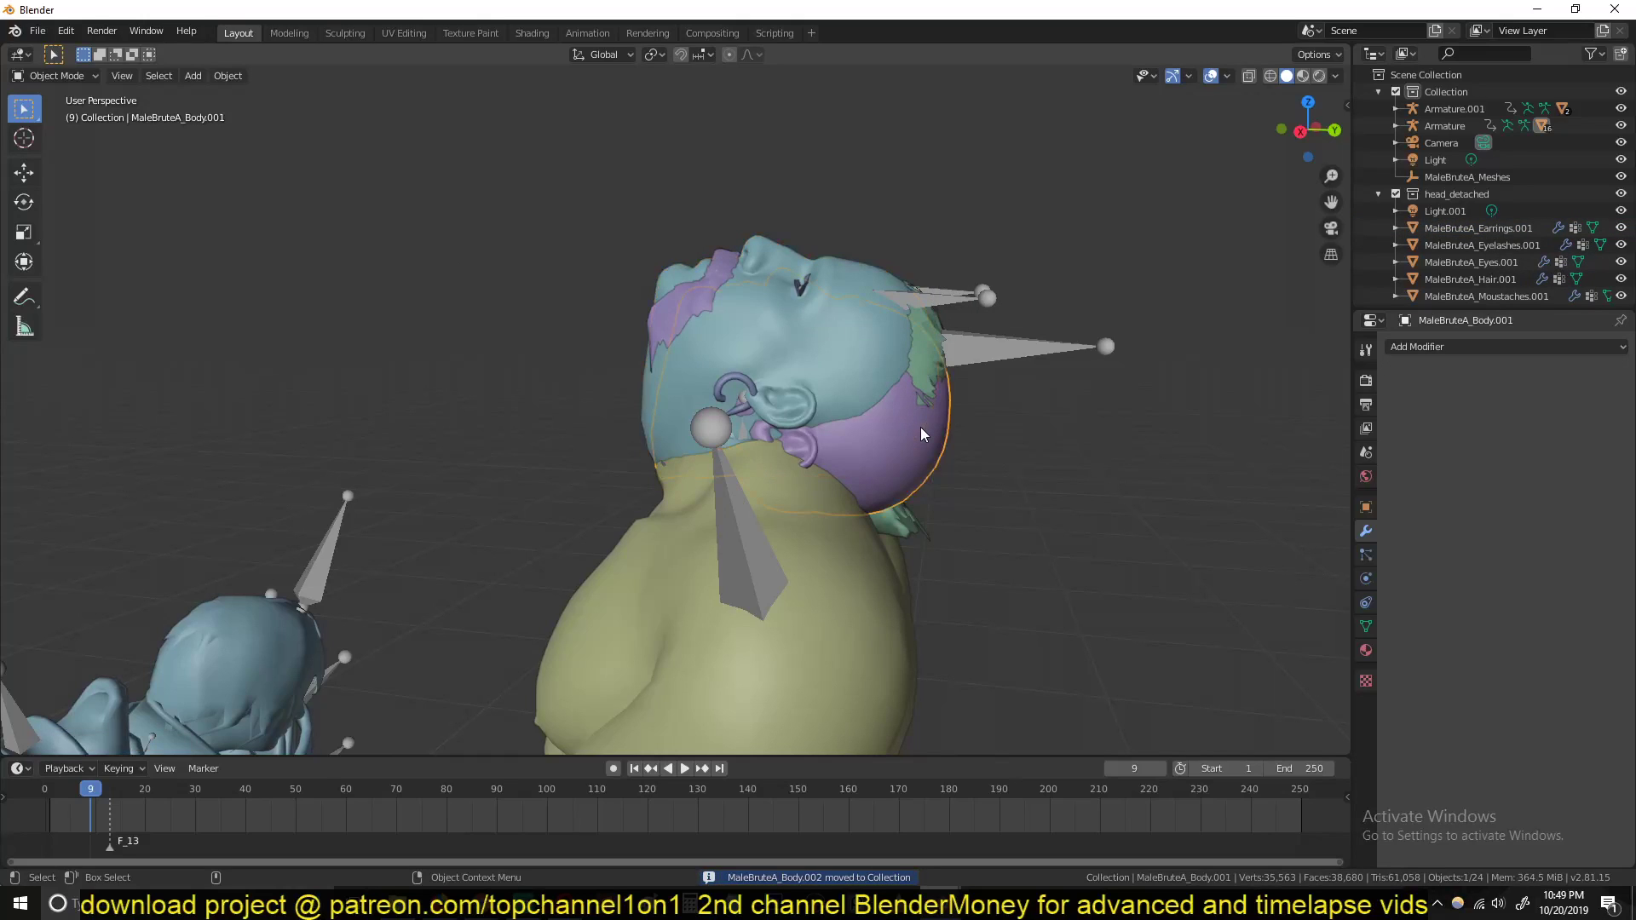
key(m)
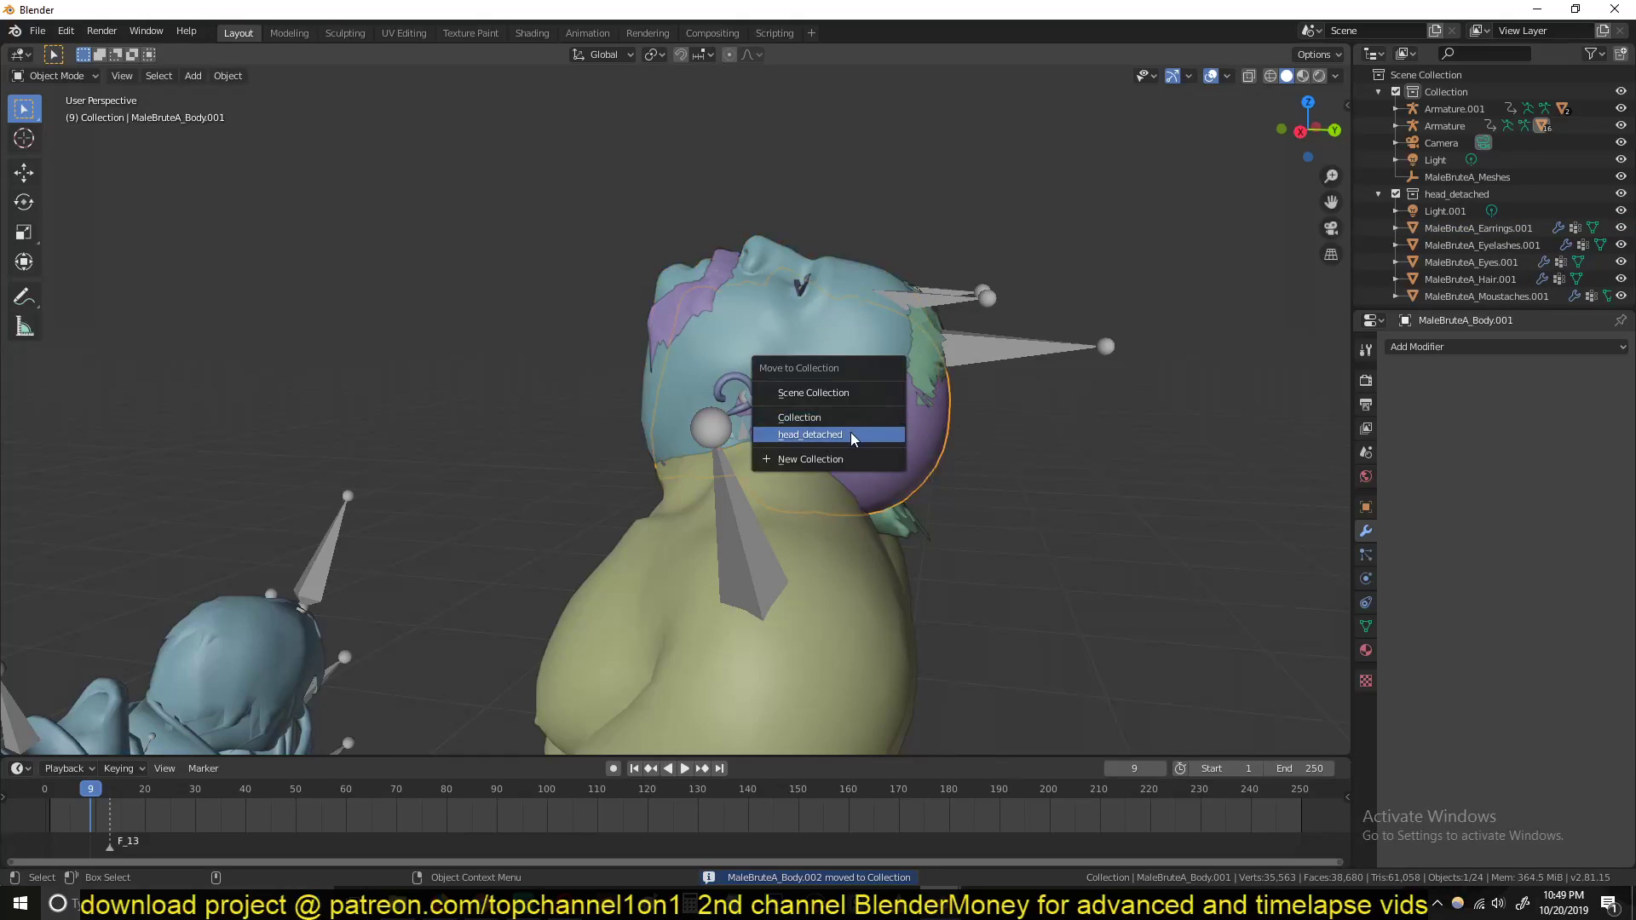
click(852, 436)
Use Select Grouped by Collection on MaleBruteA_Body.001 to check which head parts share the head_detached collection
click(931, 360)
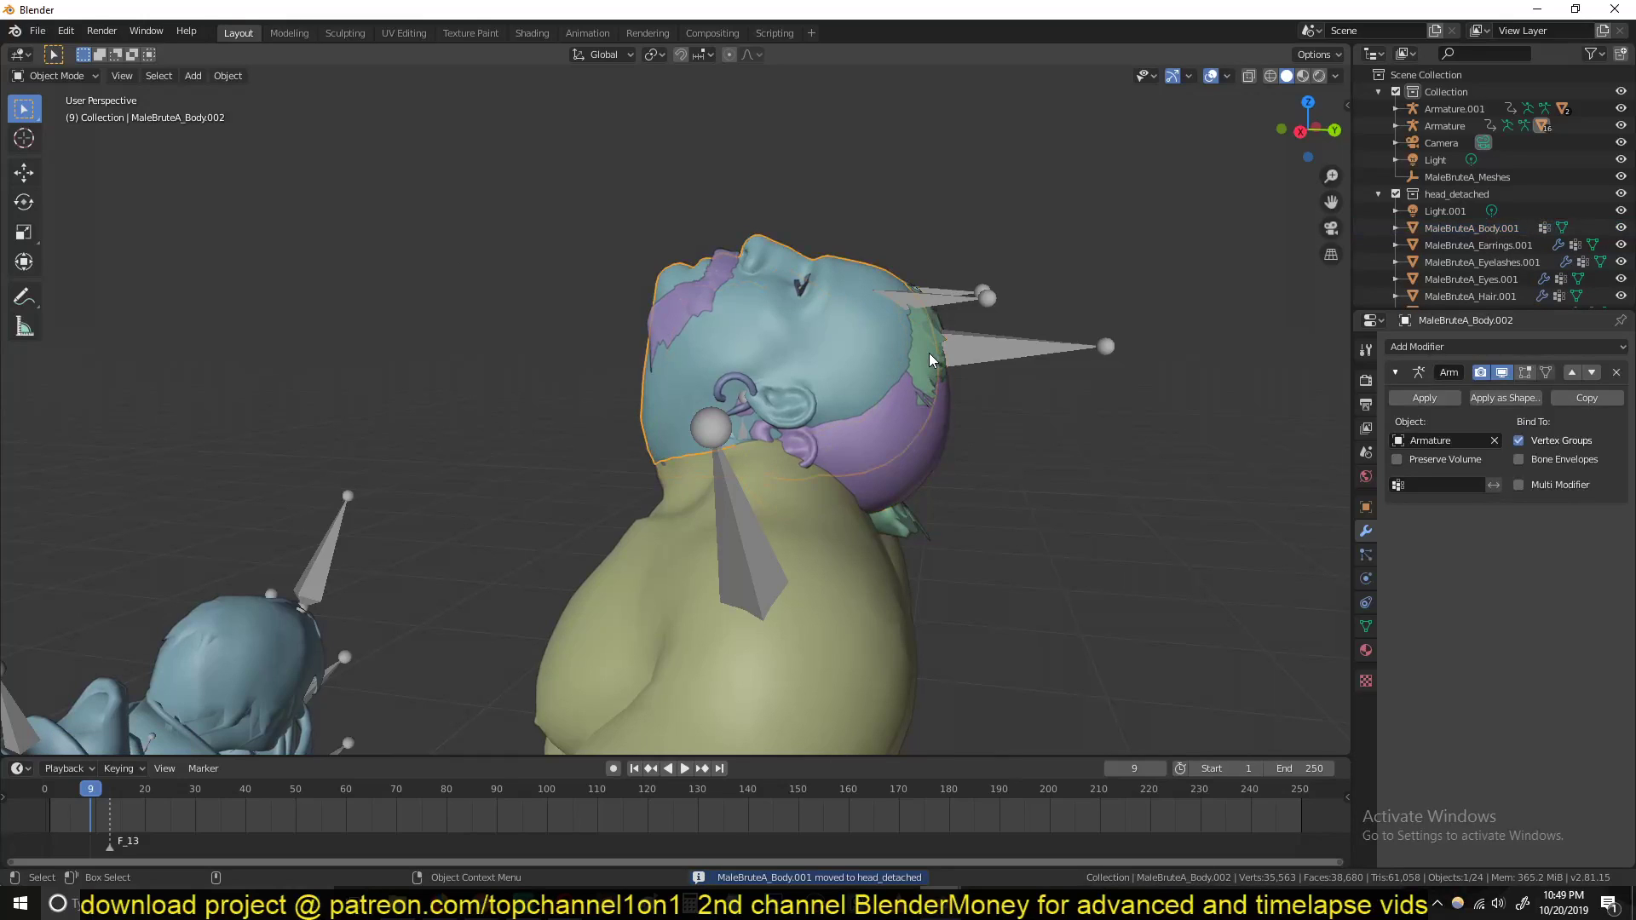
click(930, 360)
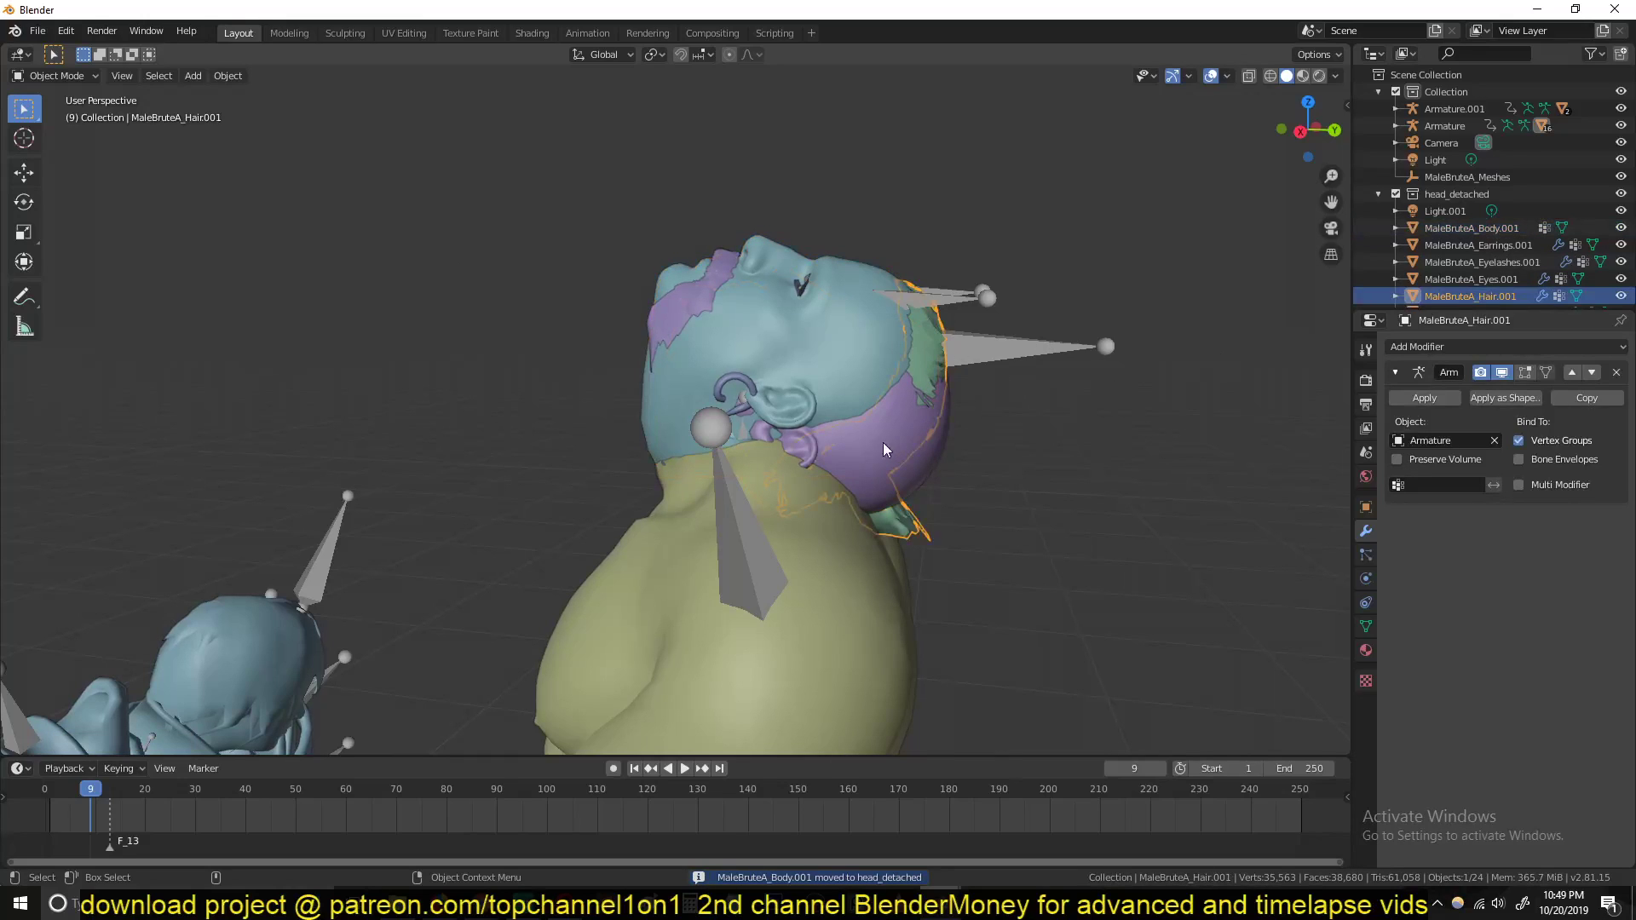
click(934, 471)
key(shift+g)
click(935, 466)
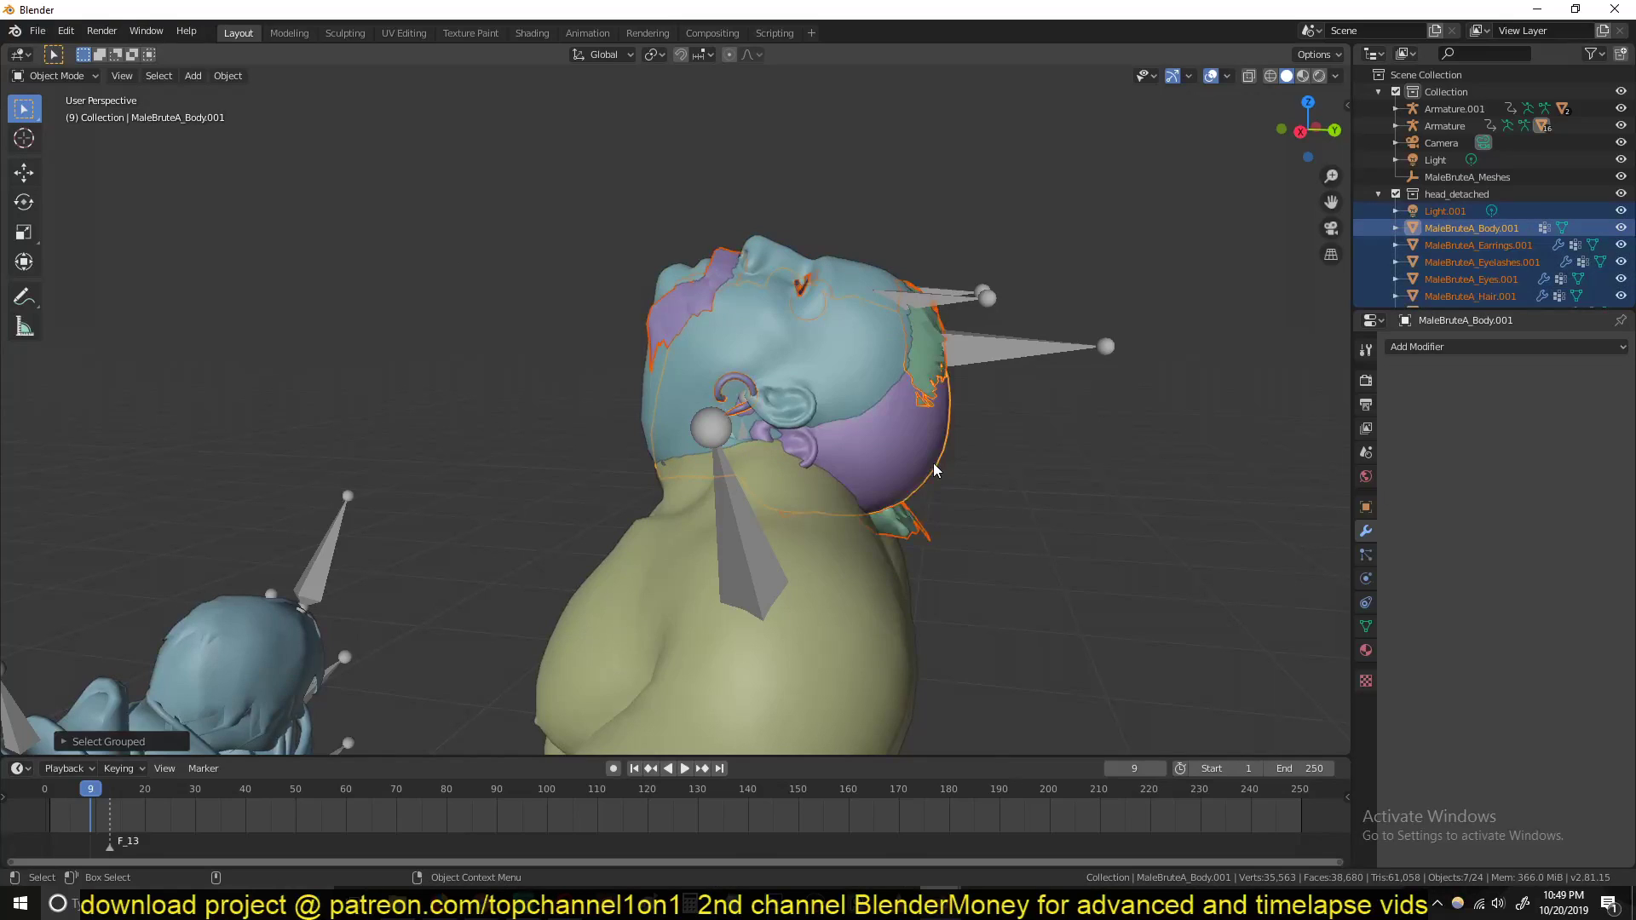
key(g)
key(Escape)
mouse_move(893, 455)
middle_down()
mouse_move(740, 452)
mouse_move(902, 438)
middle_up()
scroll(902, 437, up, 1)
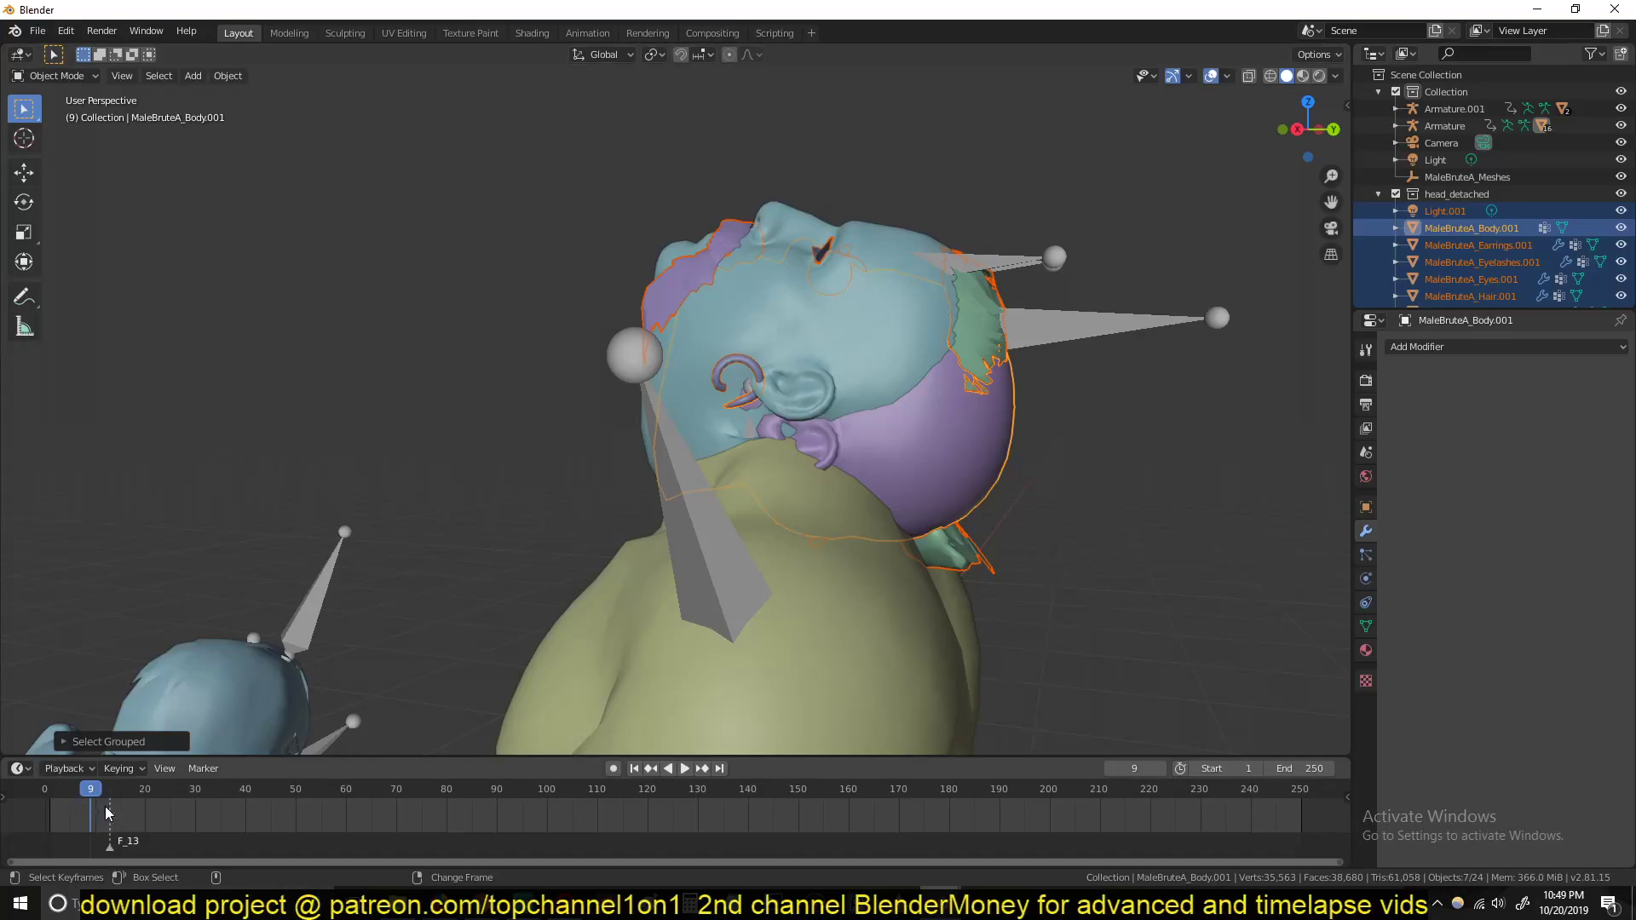
Advance the animation to the frame 13 marker and inspect MaleBruteA_Body.002 and MaleBruteA_Hair on the animated head
key(space)
key(space)
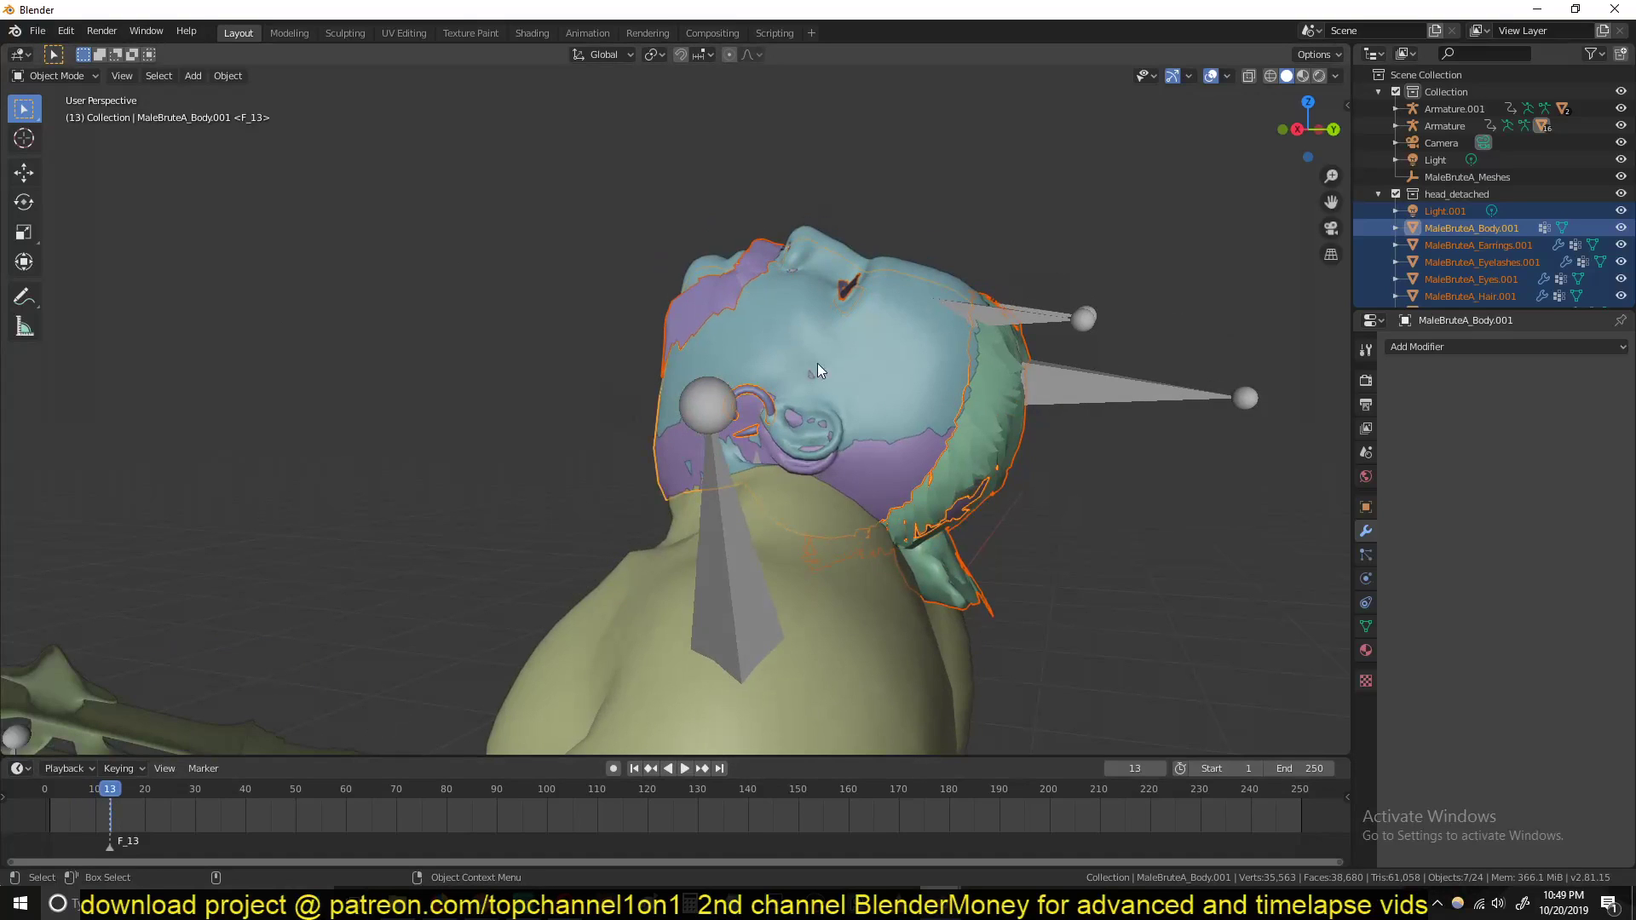
shift+middle_drag(878, 342, 862, 263)
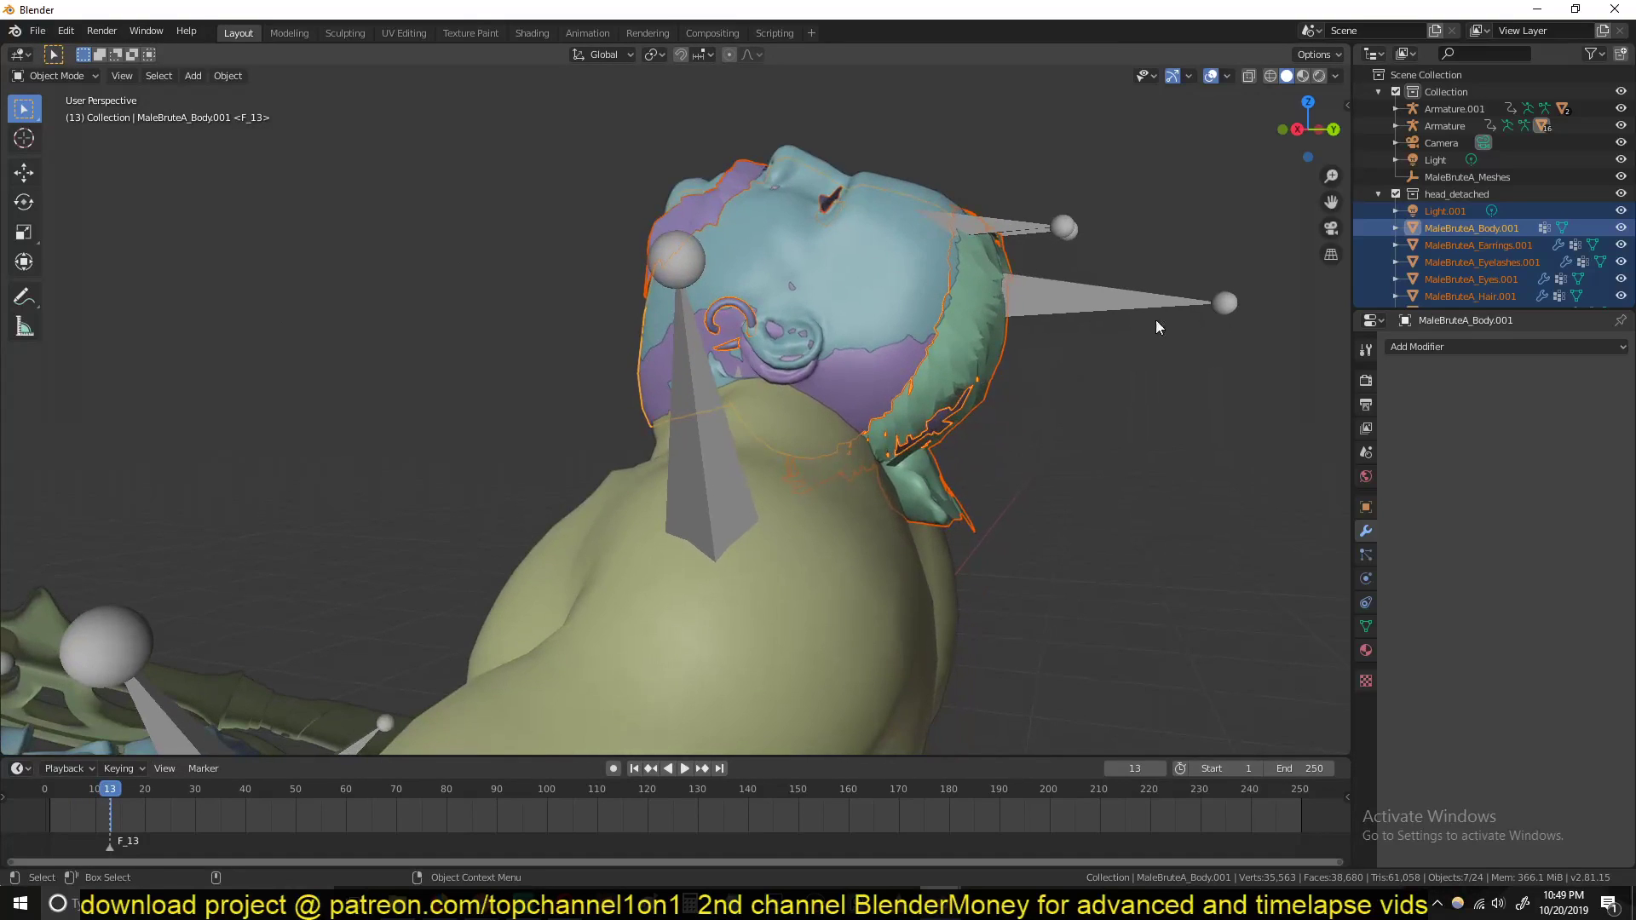
click(917, 300)
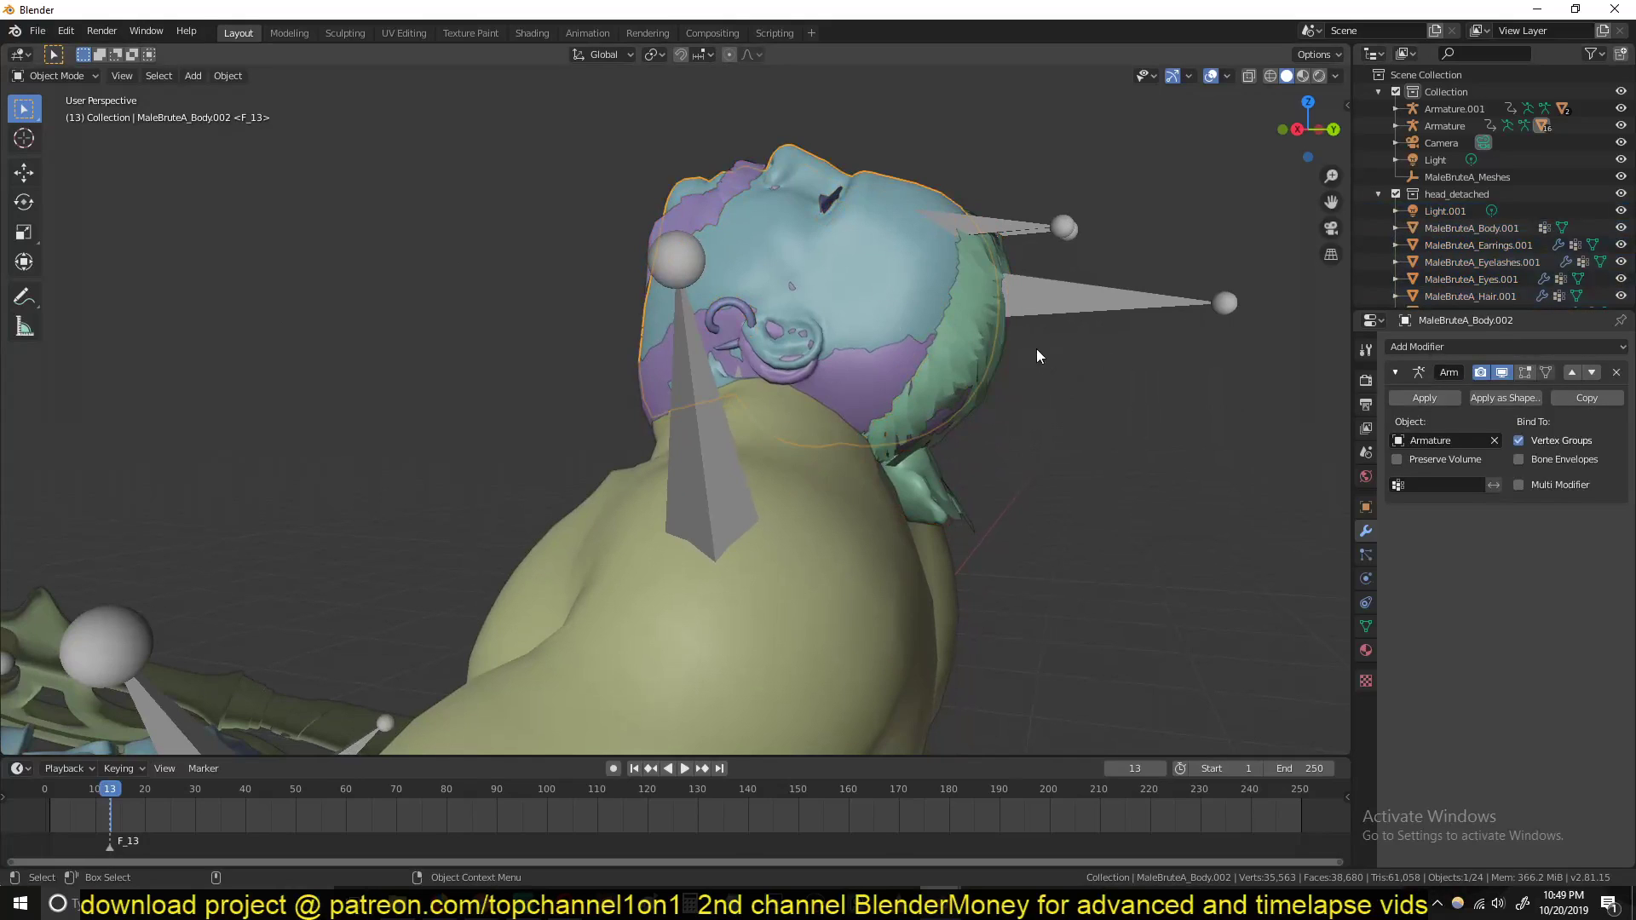
click(1002, 368)
middle_drag(955, 477, 852, 545)
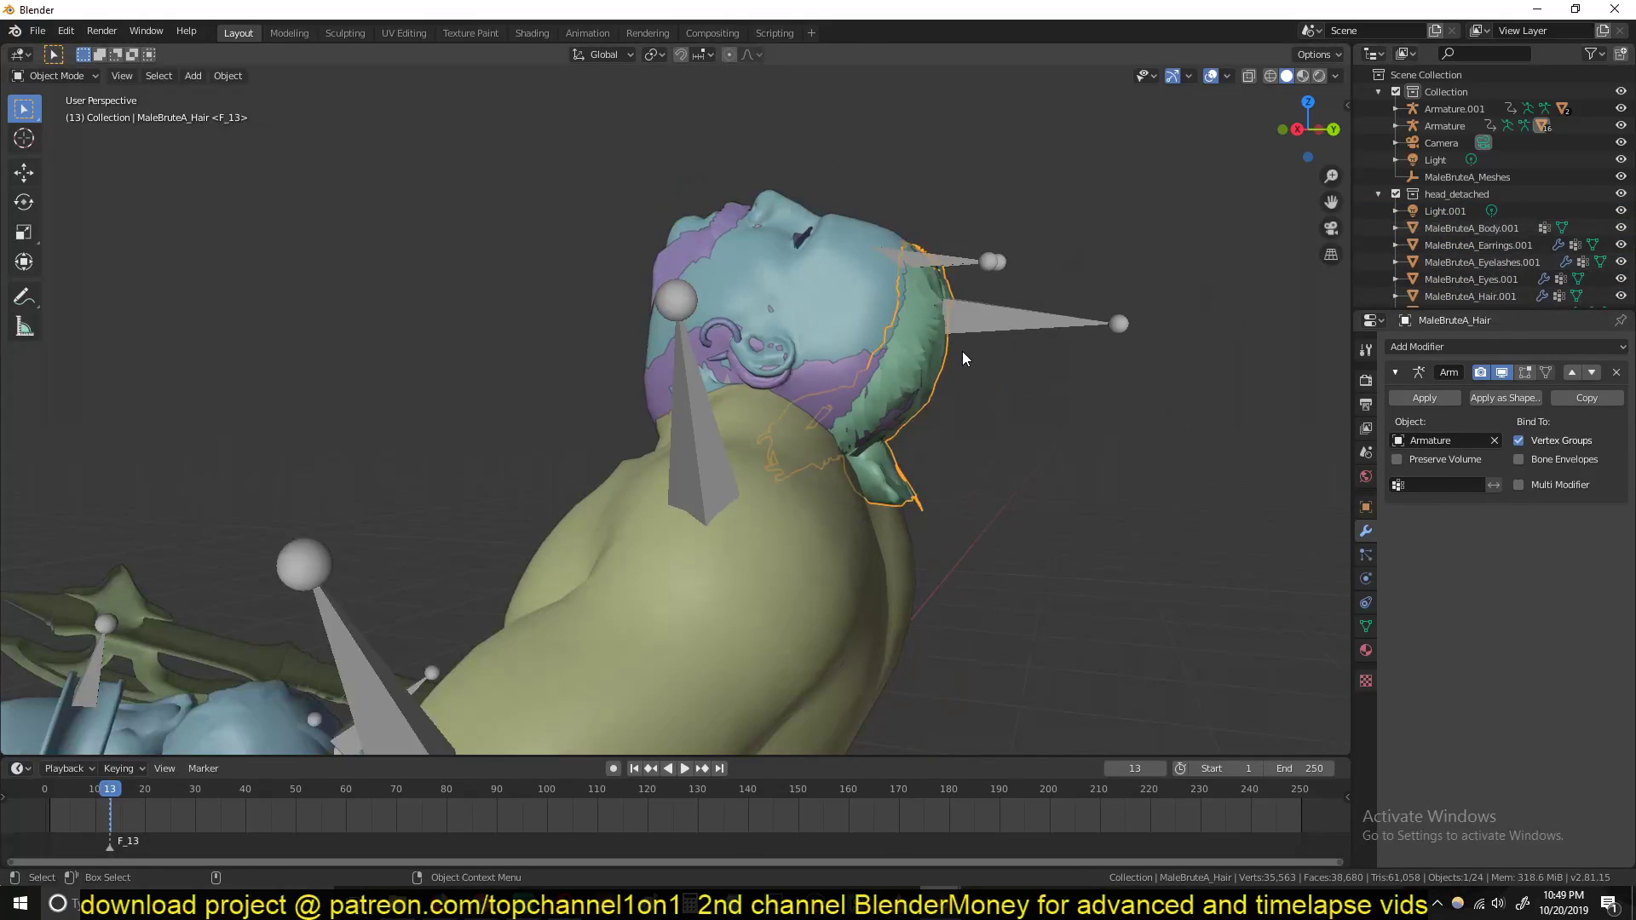
Select everything in MaleBruteA_Body.001's collection with Select Grouped and hide all other objects to isolate the detached head
click(1454, 228)
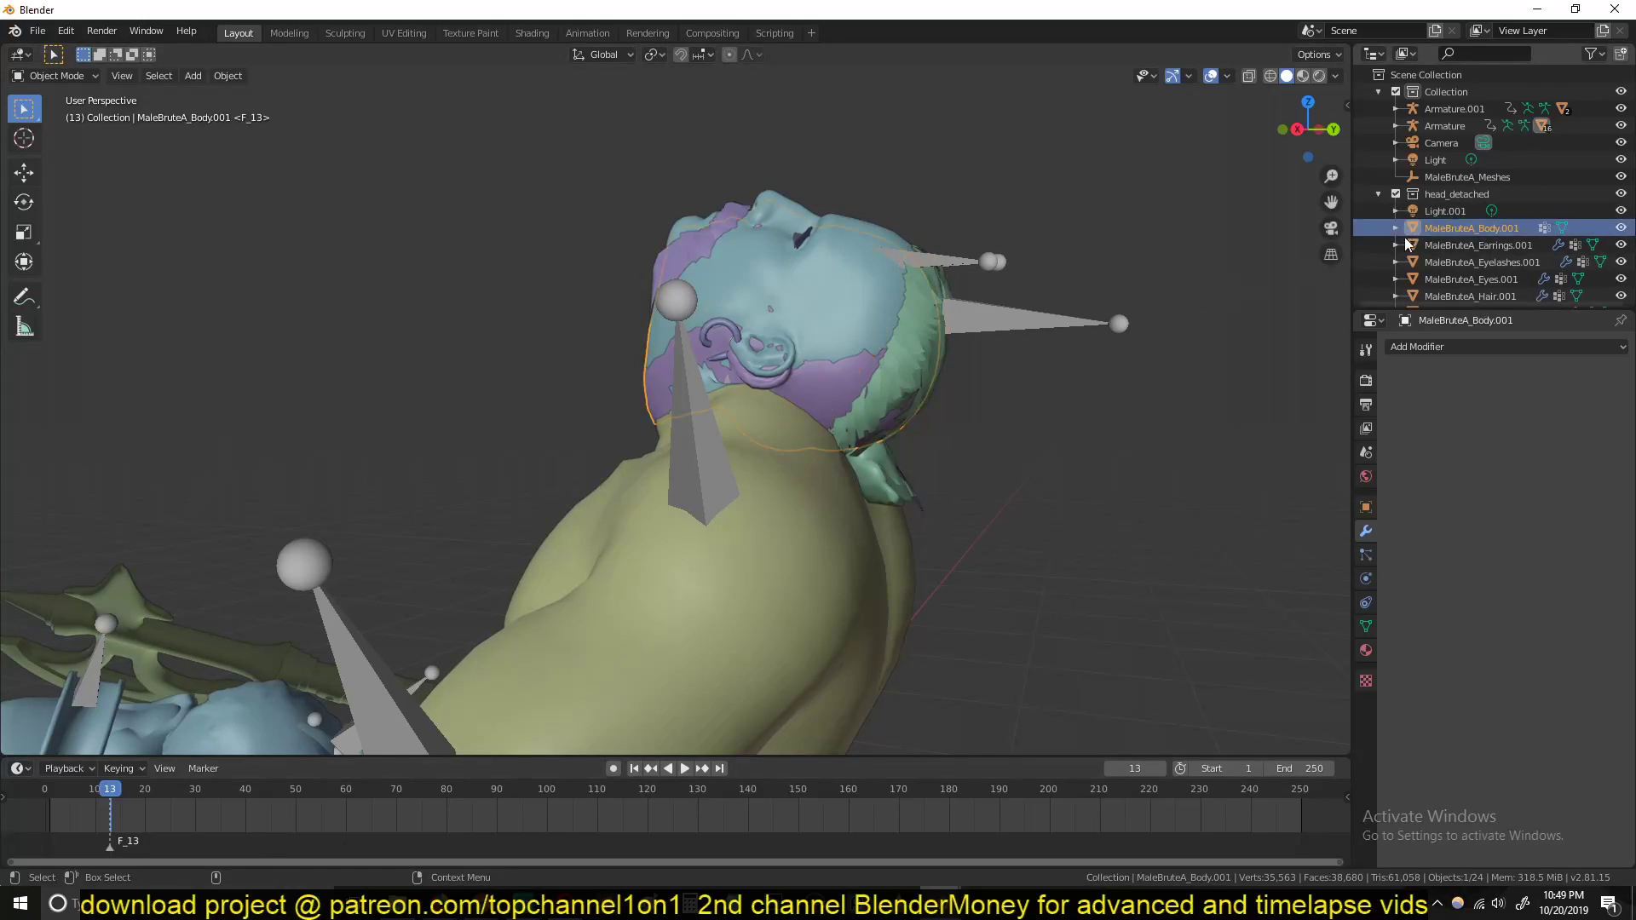
key(shift+g)
click(990, 303)
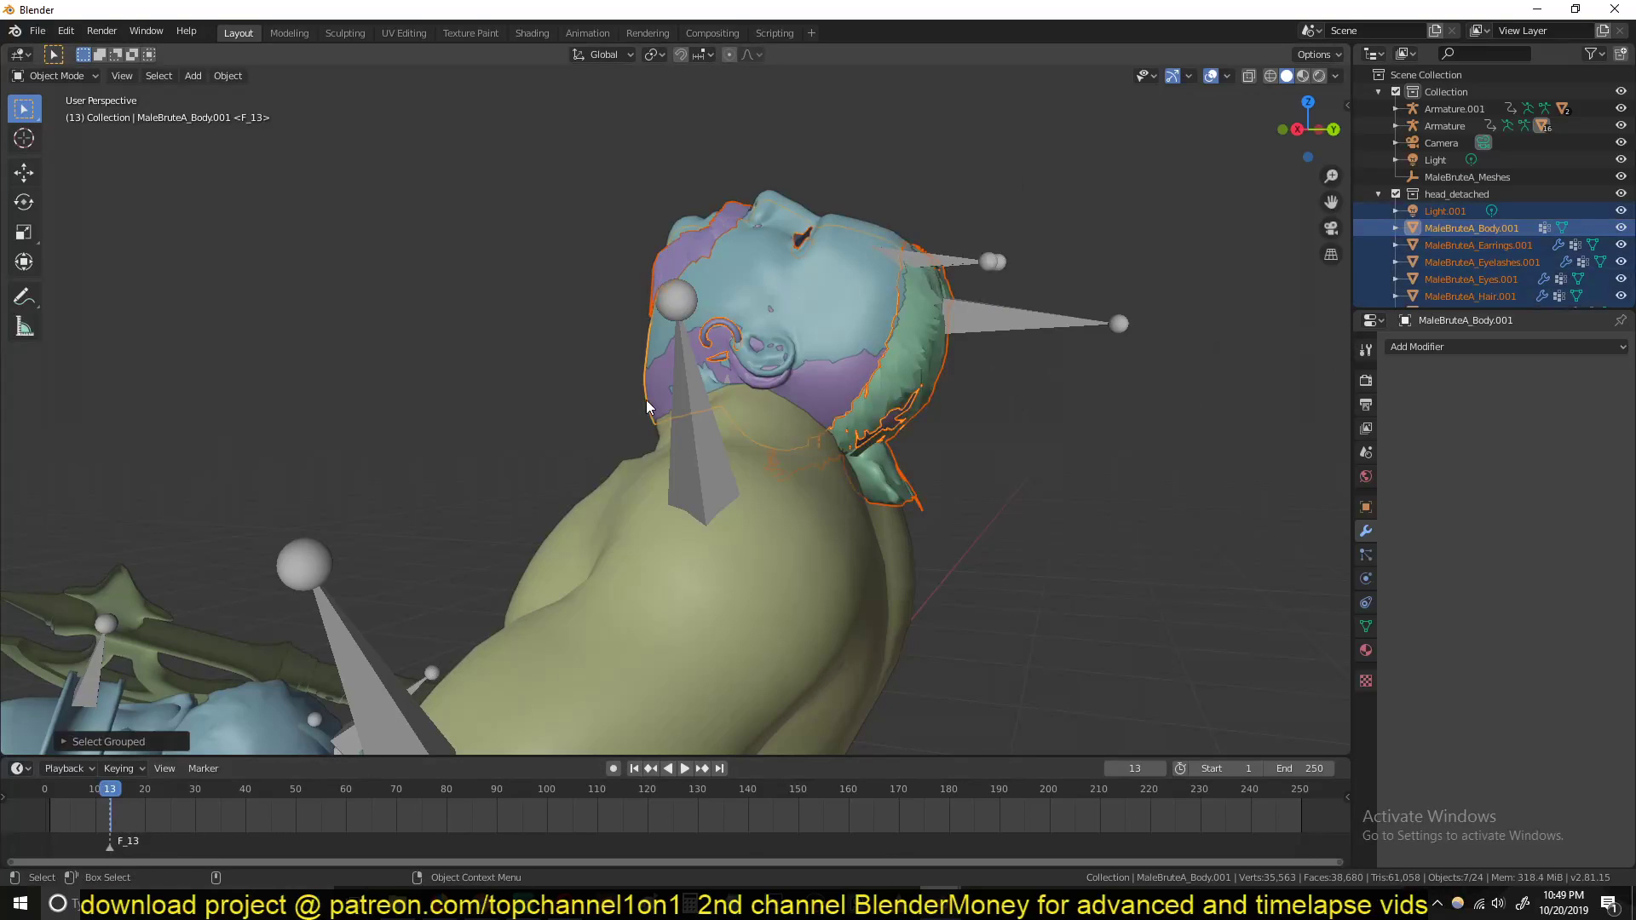
key(shift+h)
middle_drag(693, 380, 678, 411)
key(alt+a)
scroll(796, 365, up, 3)
middle_drag(795, 364, 866, 371)
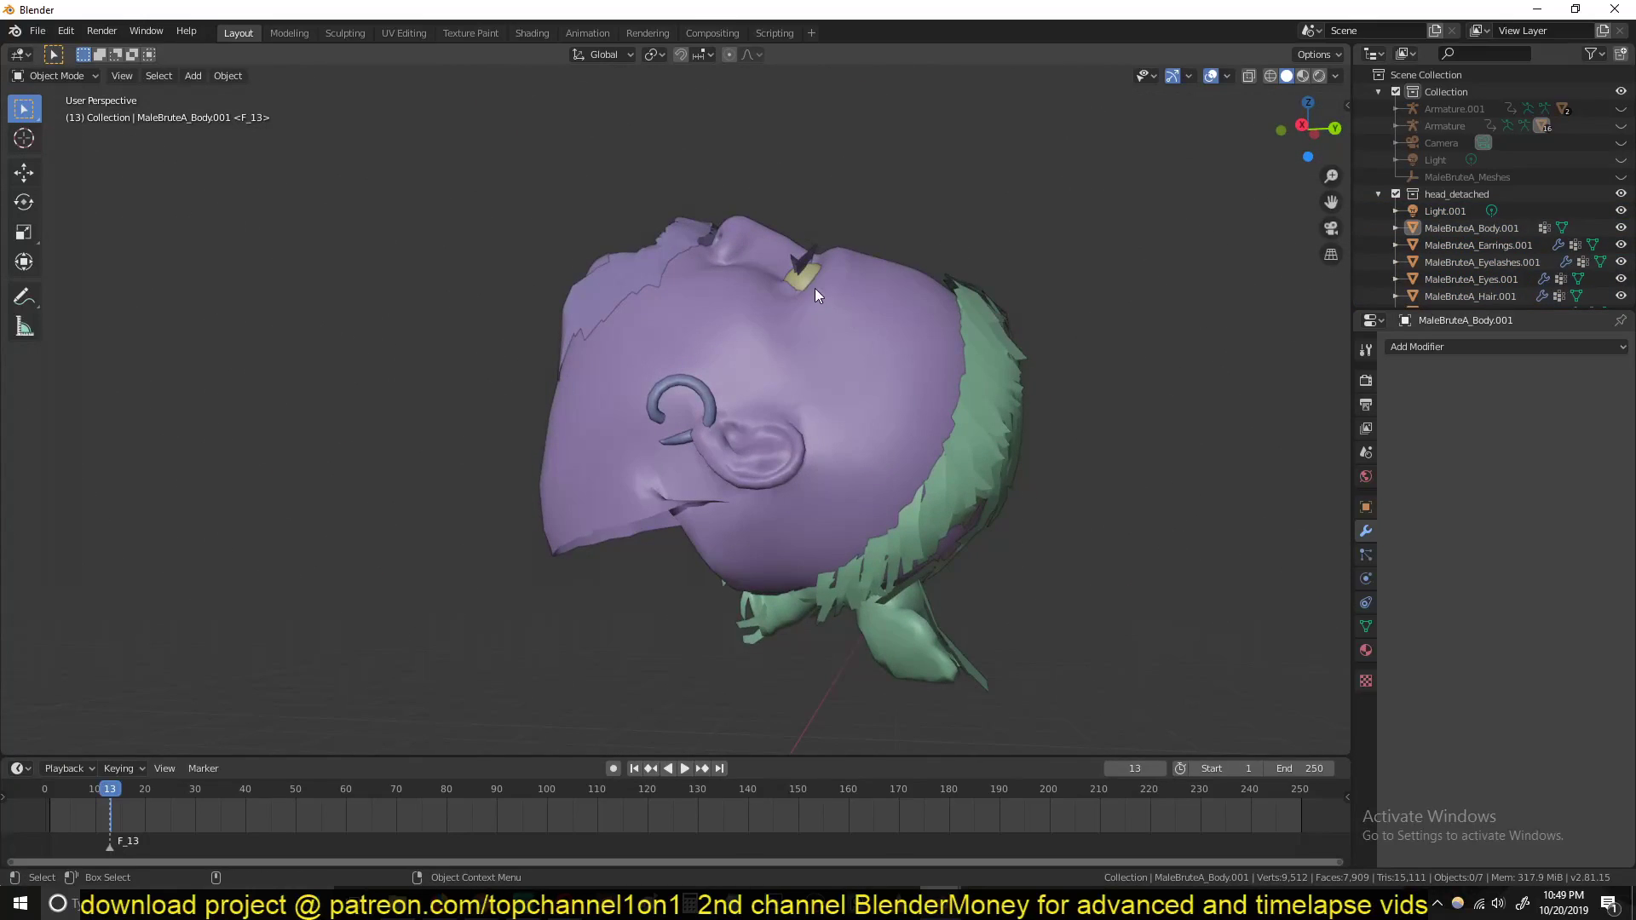
middle_drag(816, 289, 821, 362)
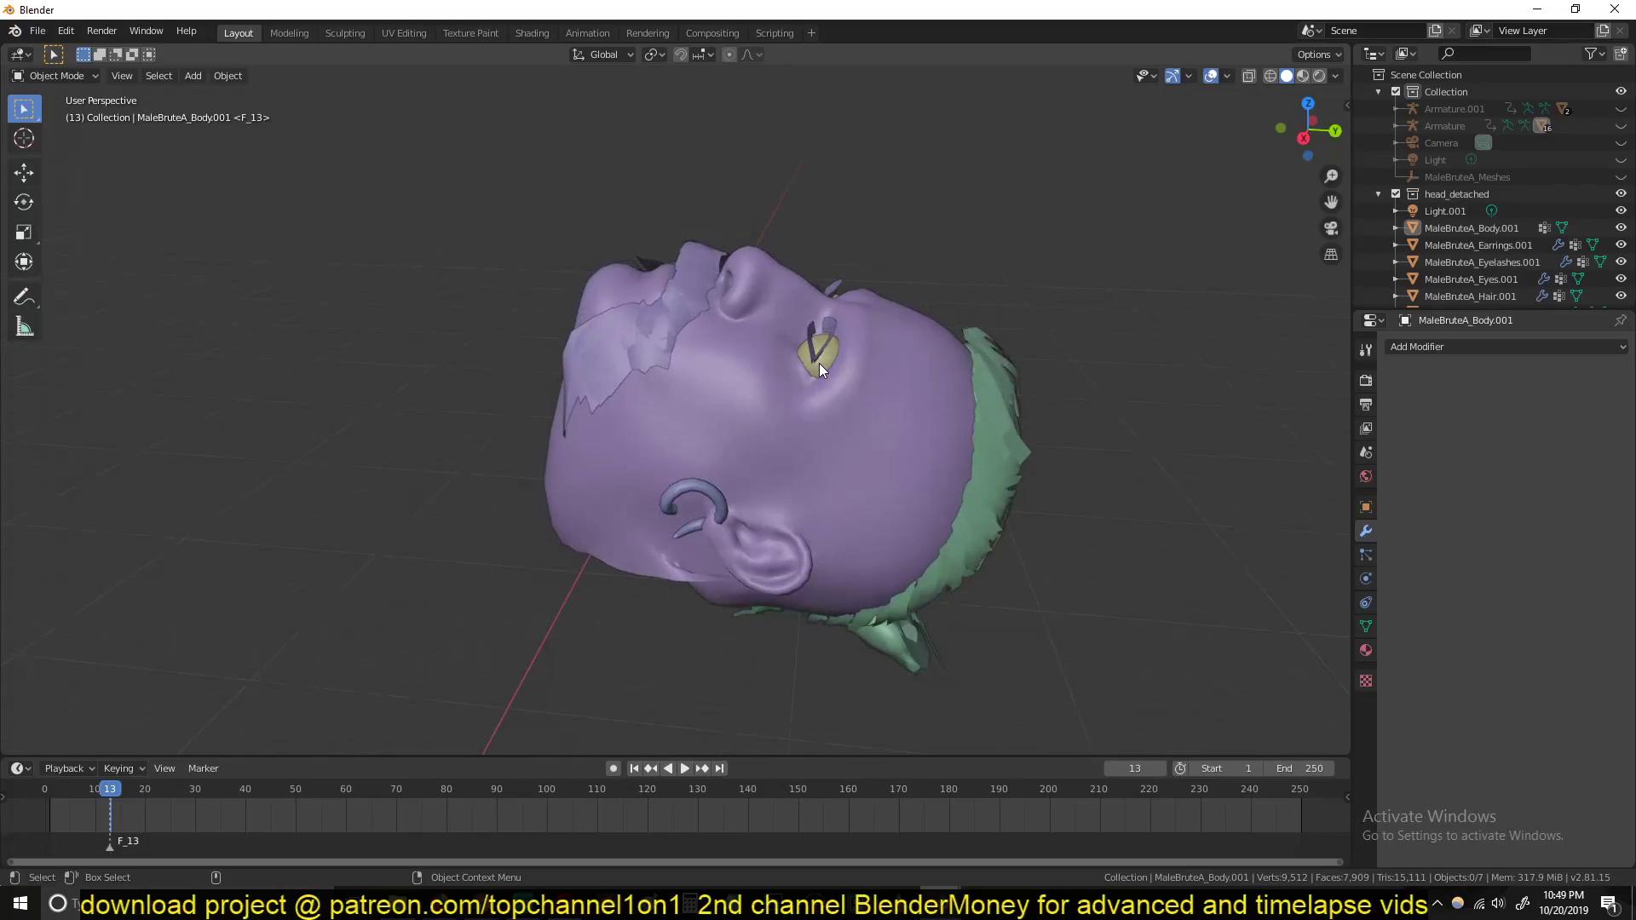
Apply the Armature modifier on the detached head's eyelashes, hair, moustaches and earrings
click(832, 336)
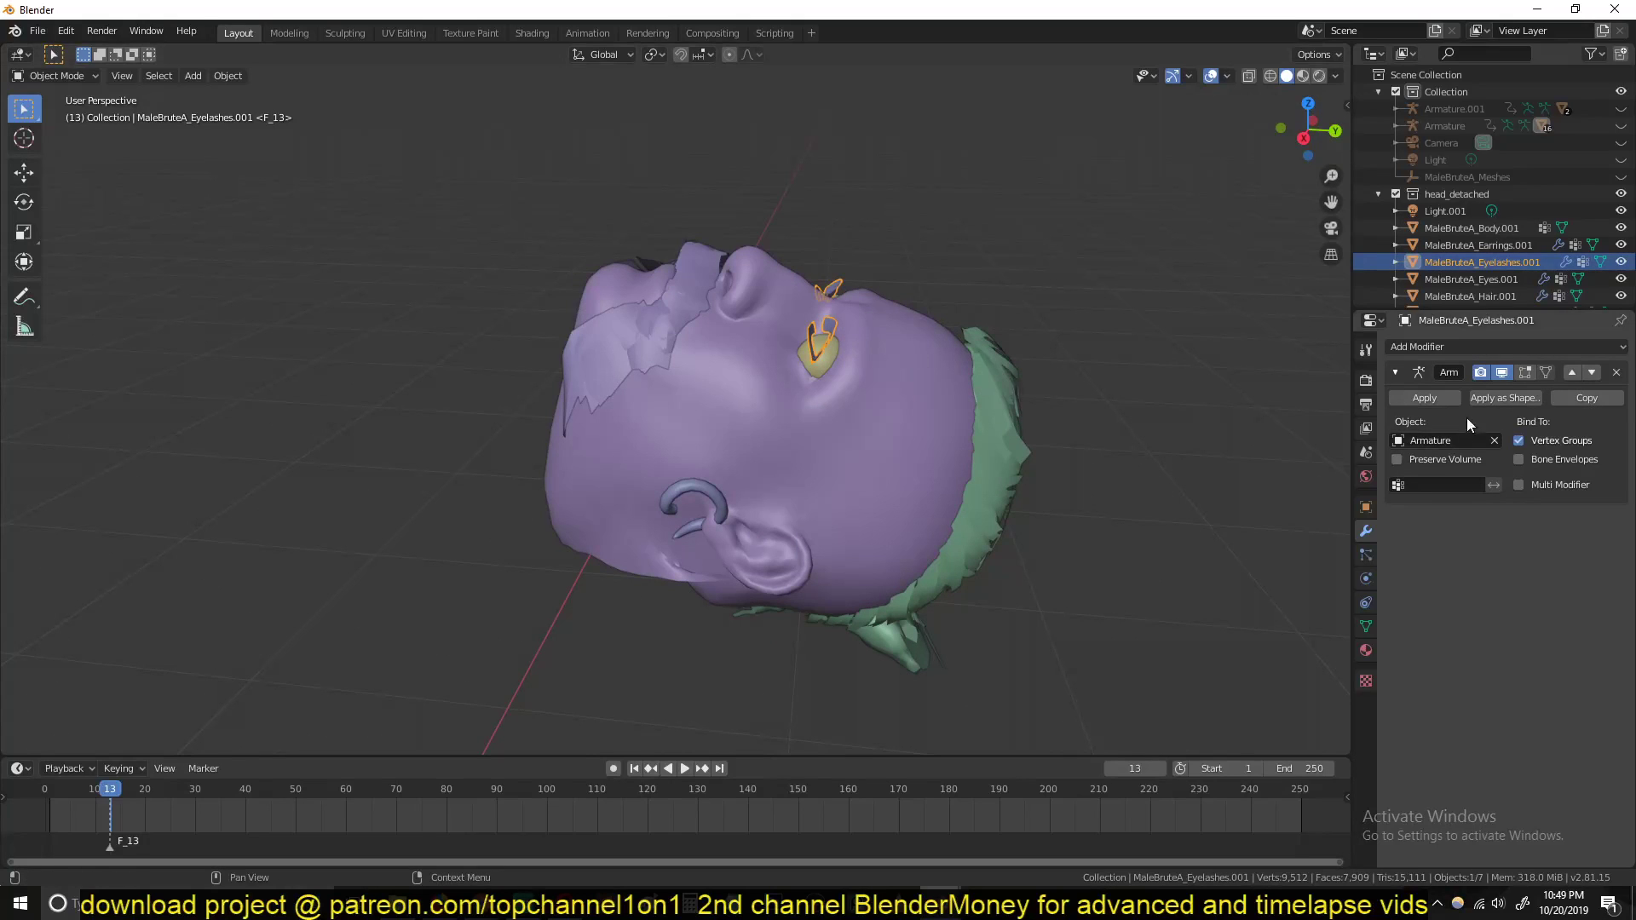
click(1450, 395)
click(1015, 406)
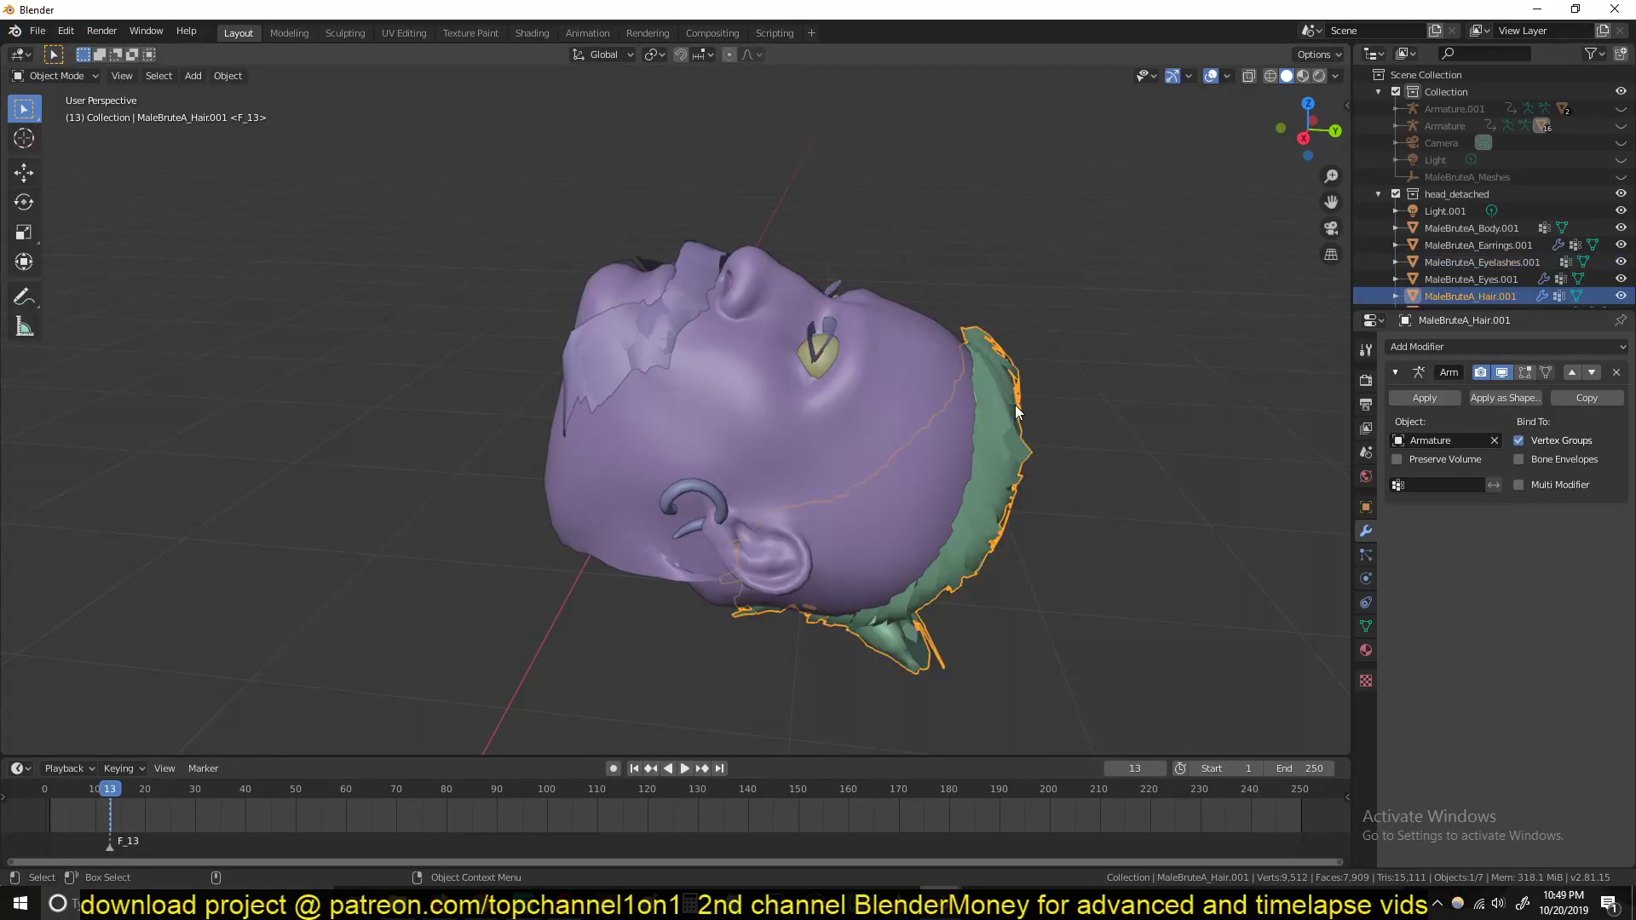
click(1406, 390)
click(678, 297)
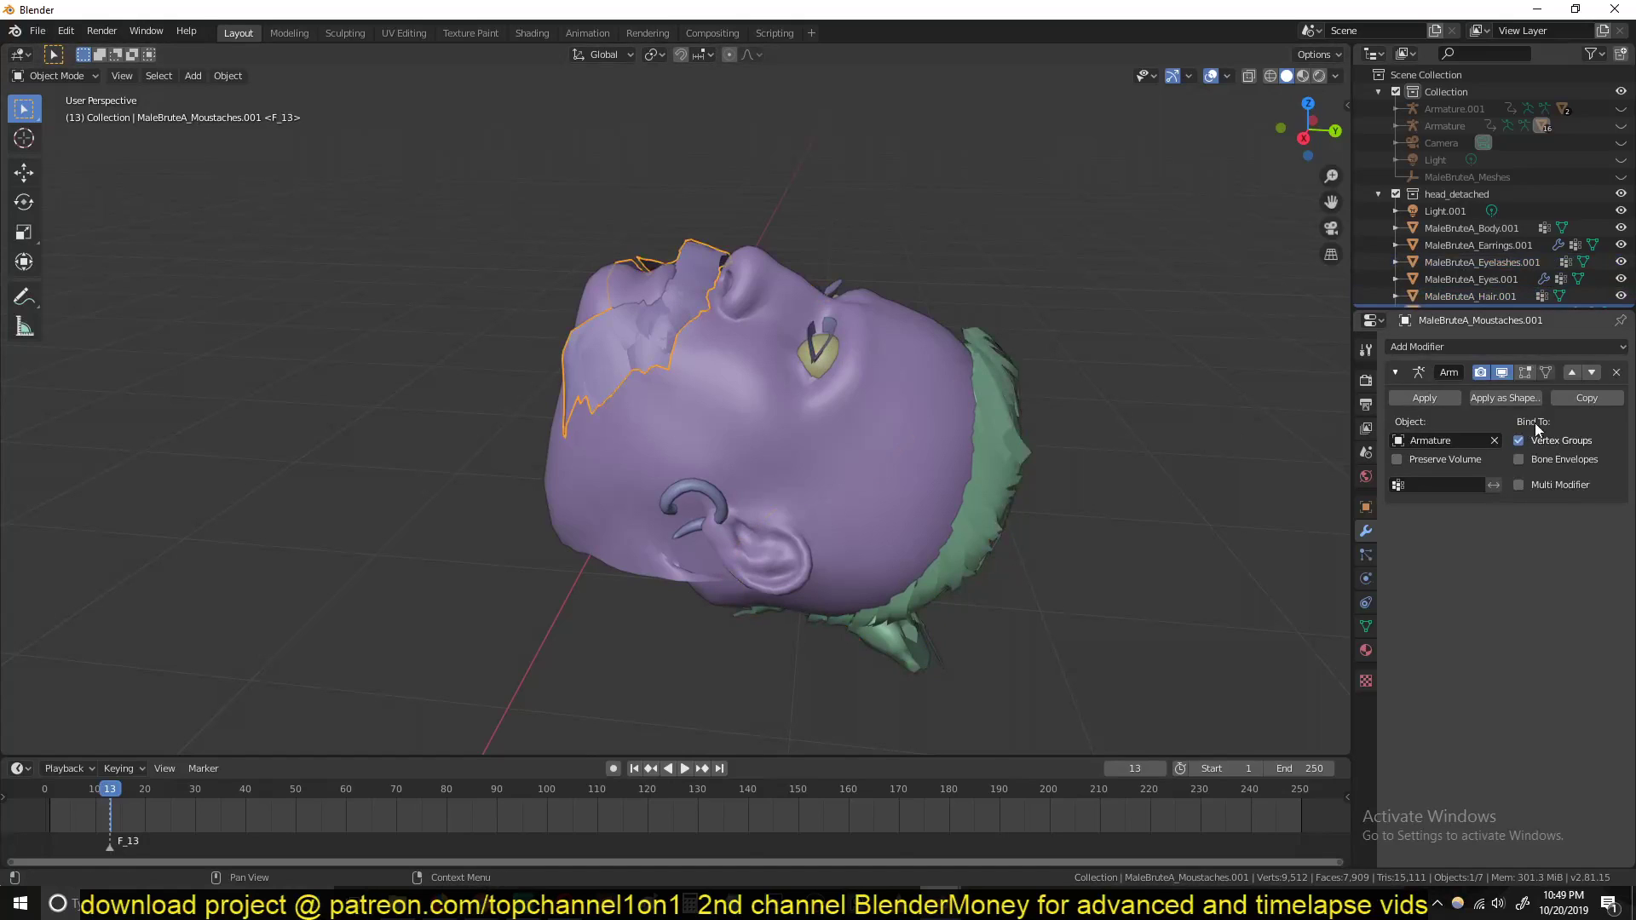
click(1433, 402)
click(739, 504)
click(704, 494)
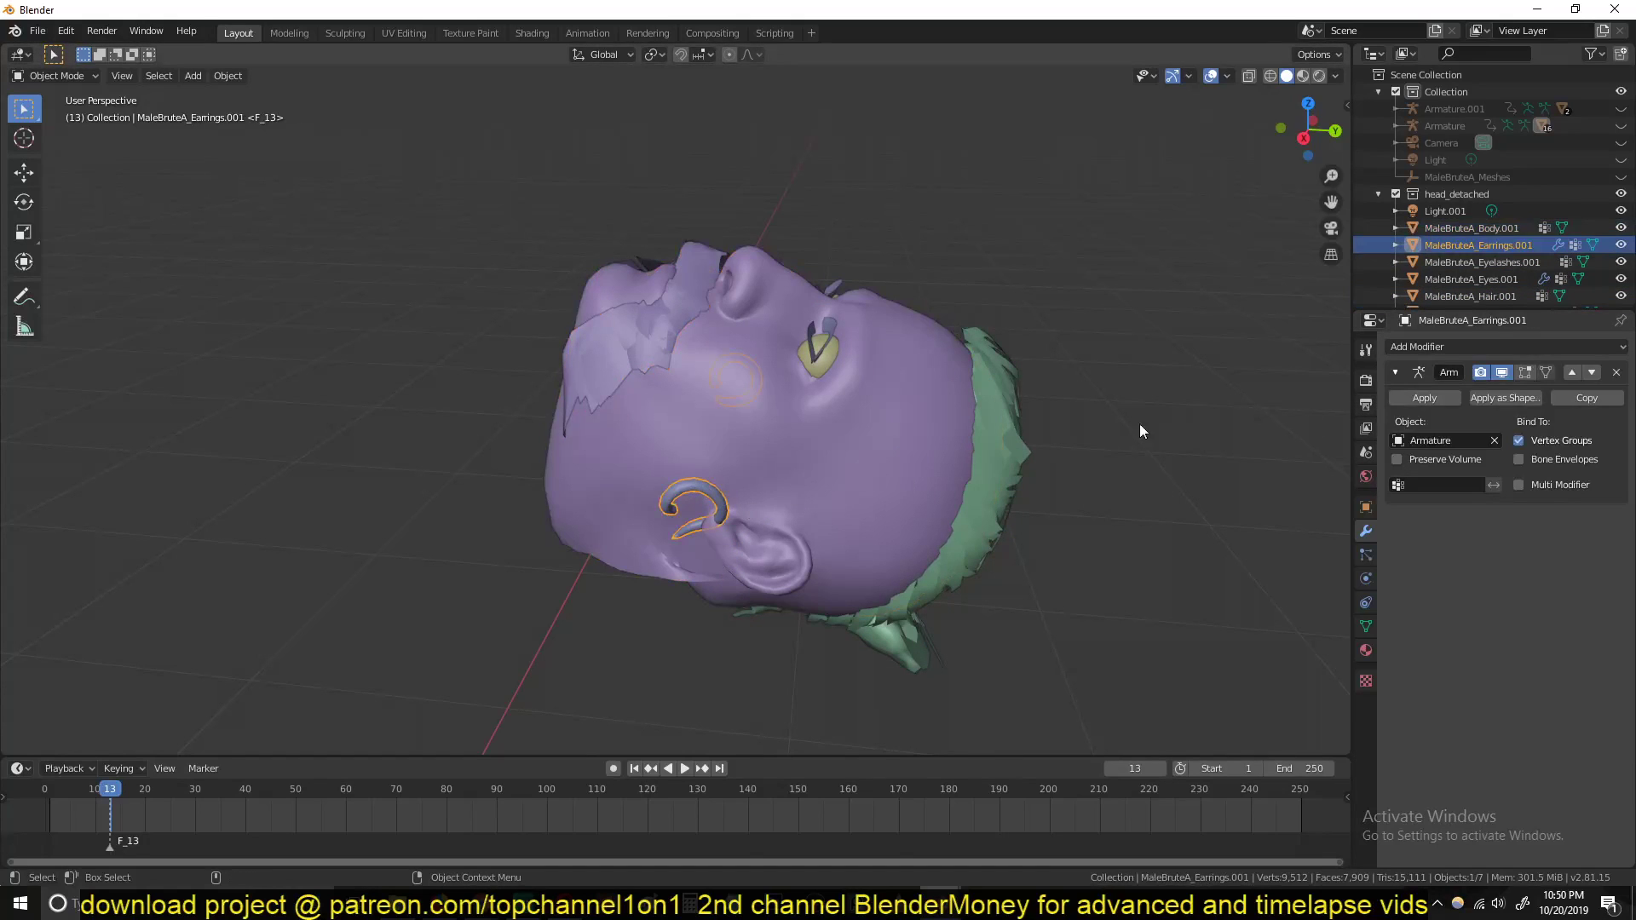
click(1421, 397)
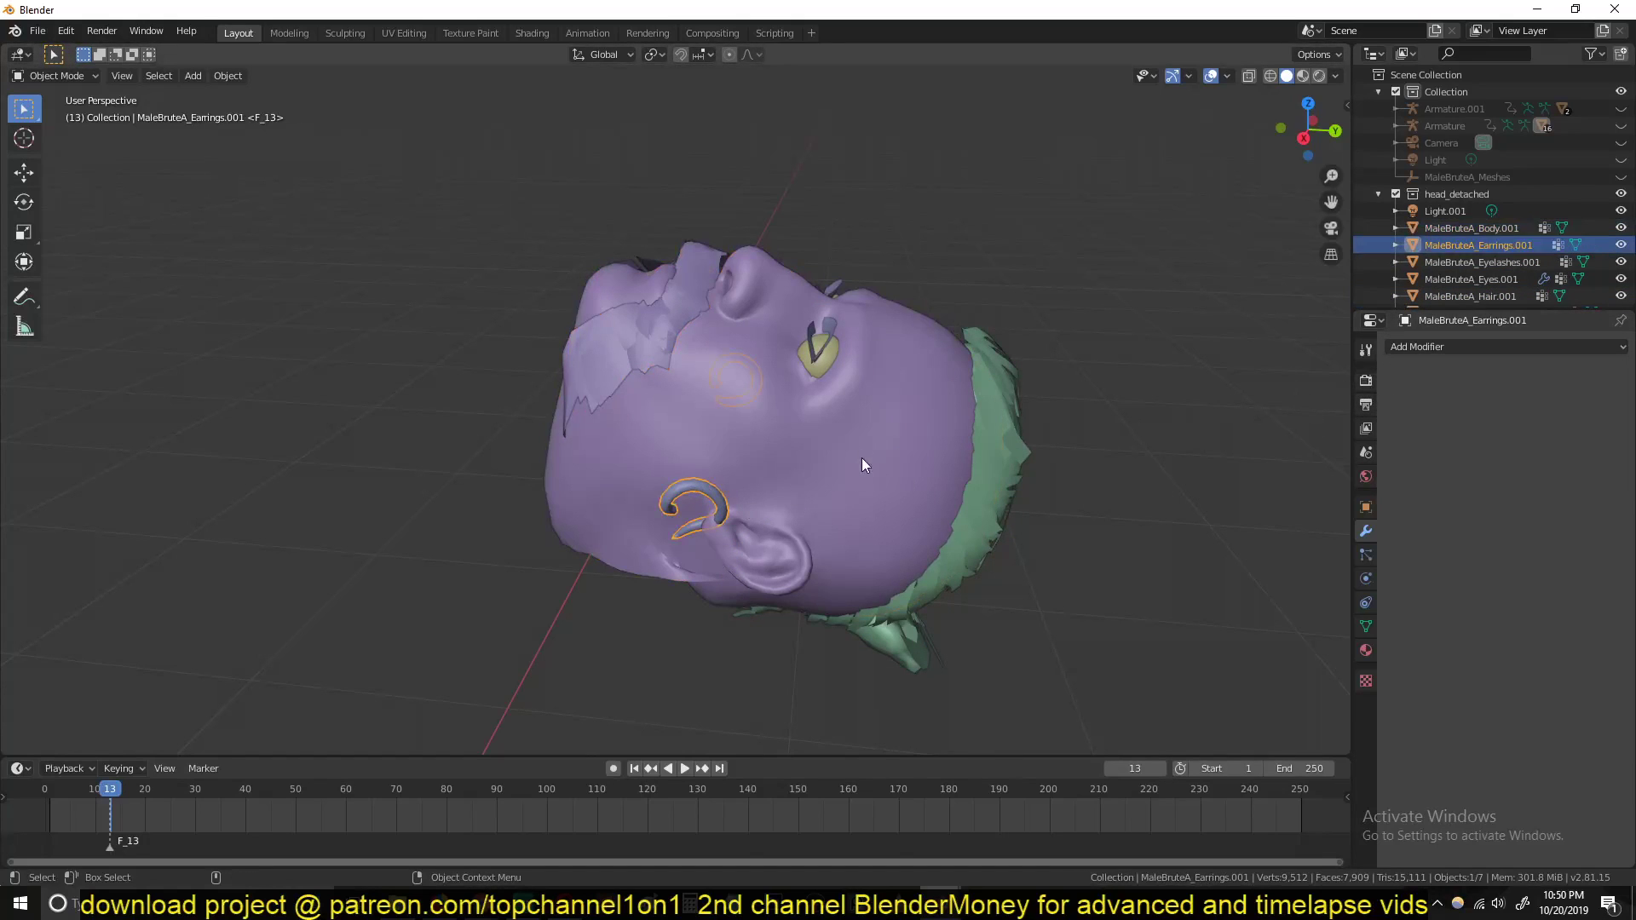
Try to join the detached head's earrings, moustaches, eyelashes and eyes into MaleBruteA_Hair.001, and undo the join
shift+click(662, 336)
middle_drag(713, 385, 771, 368)
scroll(776, 368, up, 6)
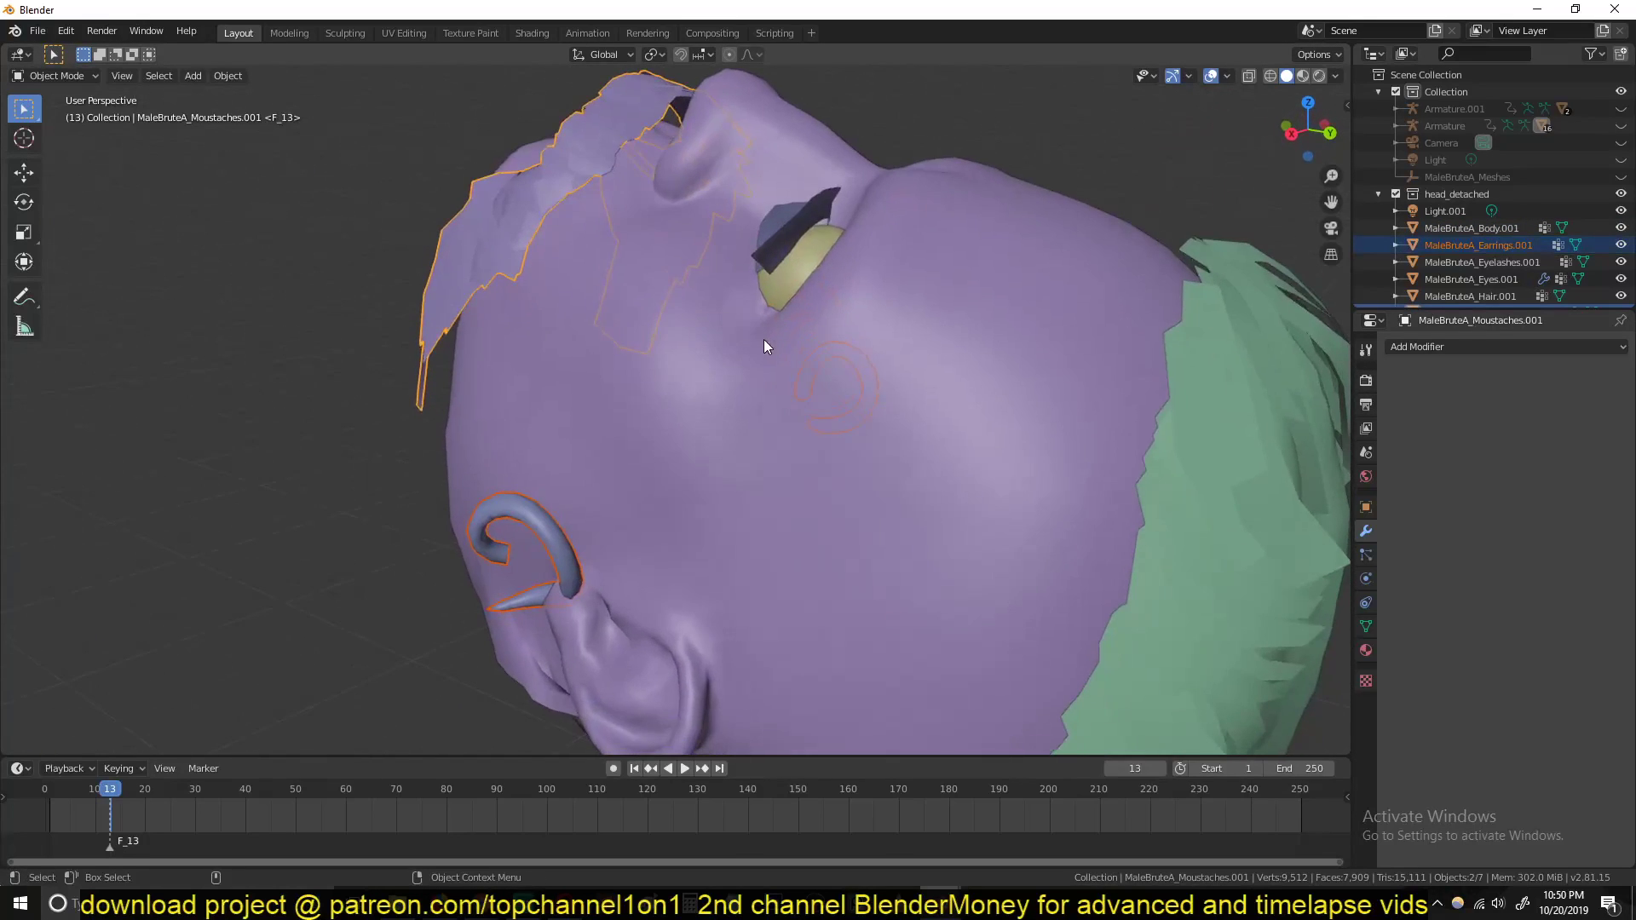
shift+click(801, 208)
shift+click(788, 260)
scroll(954, 307, down, 6)
middle_drag(1016, 346, 680, 494)
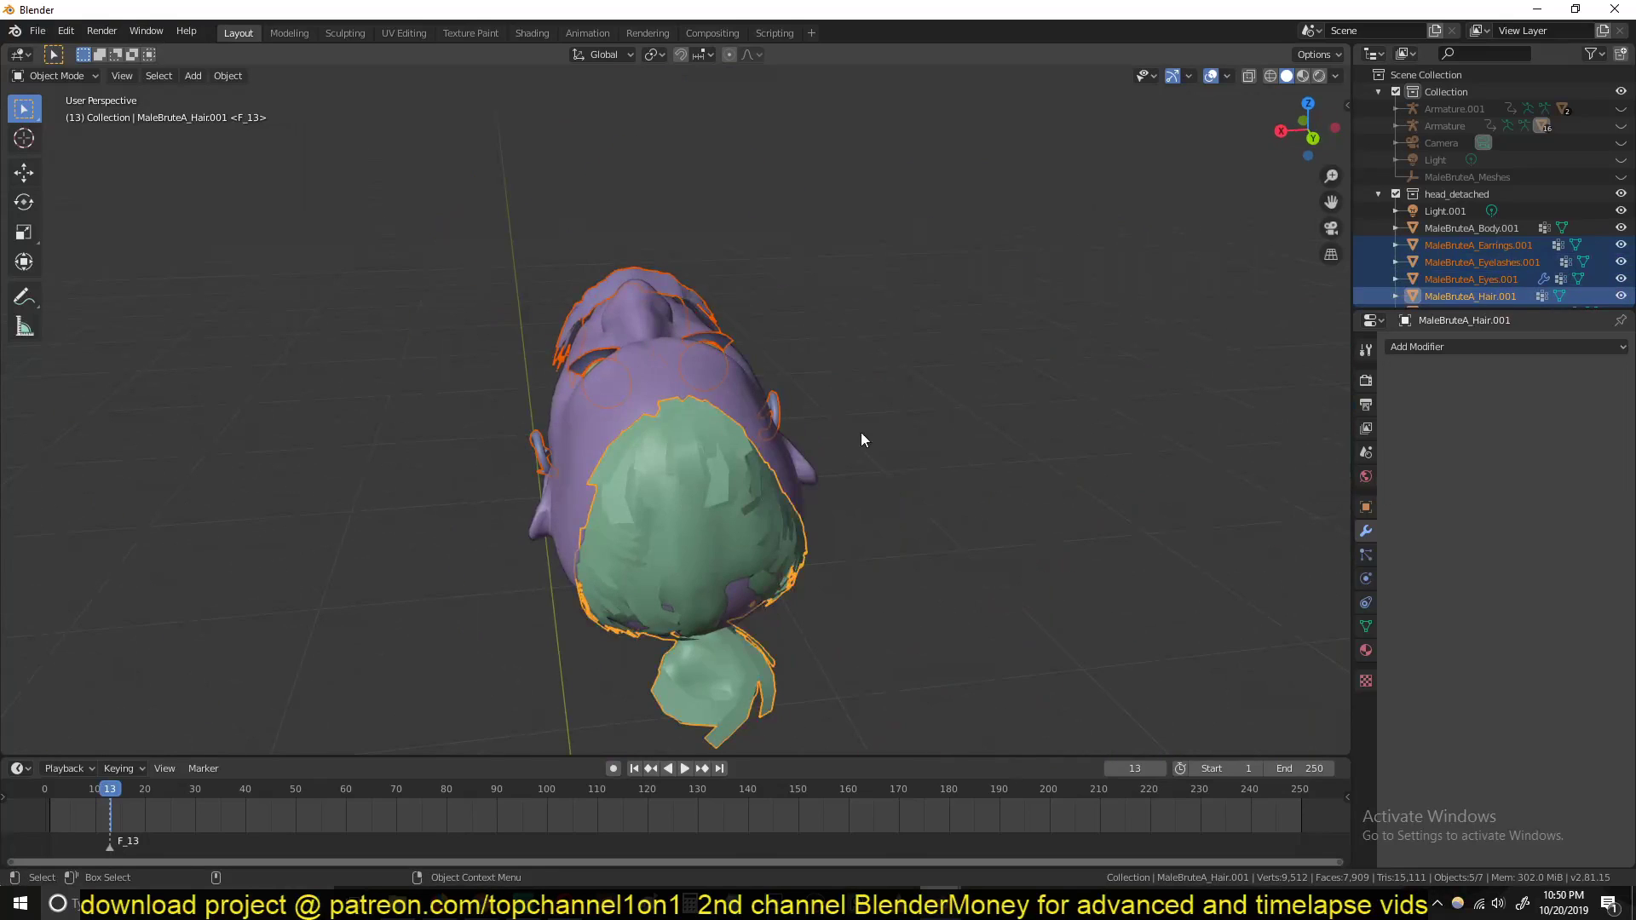
middle_drag(847, 436, 997, 360)
key(ctrl+j)
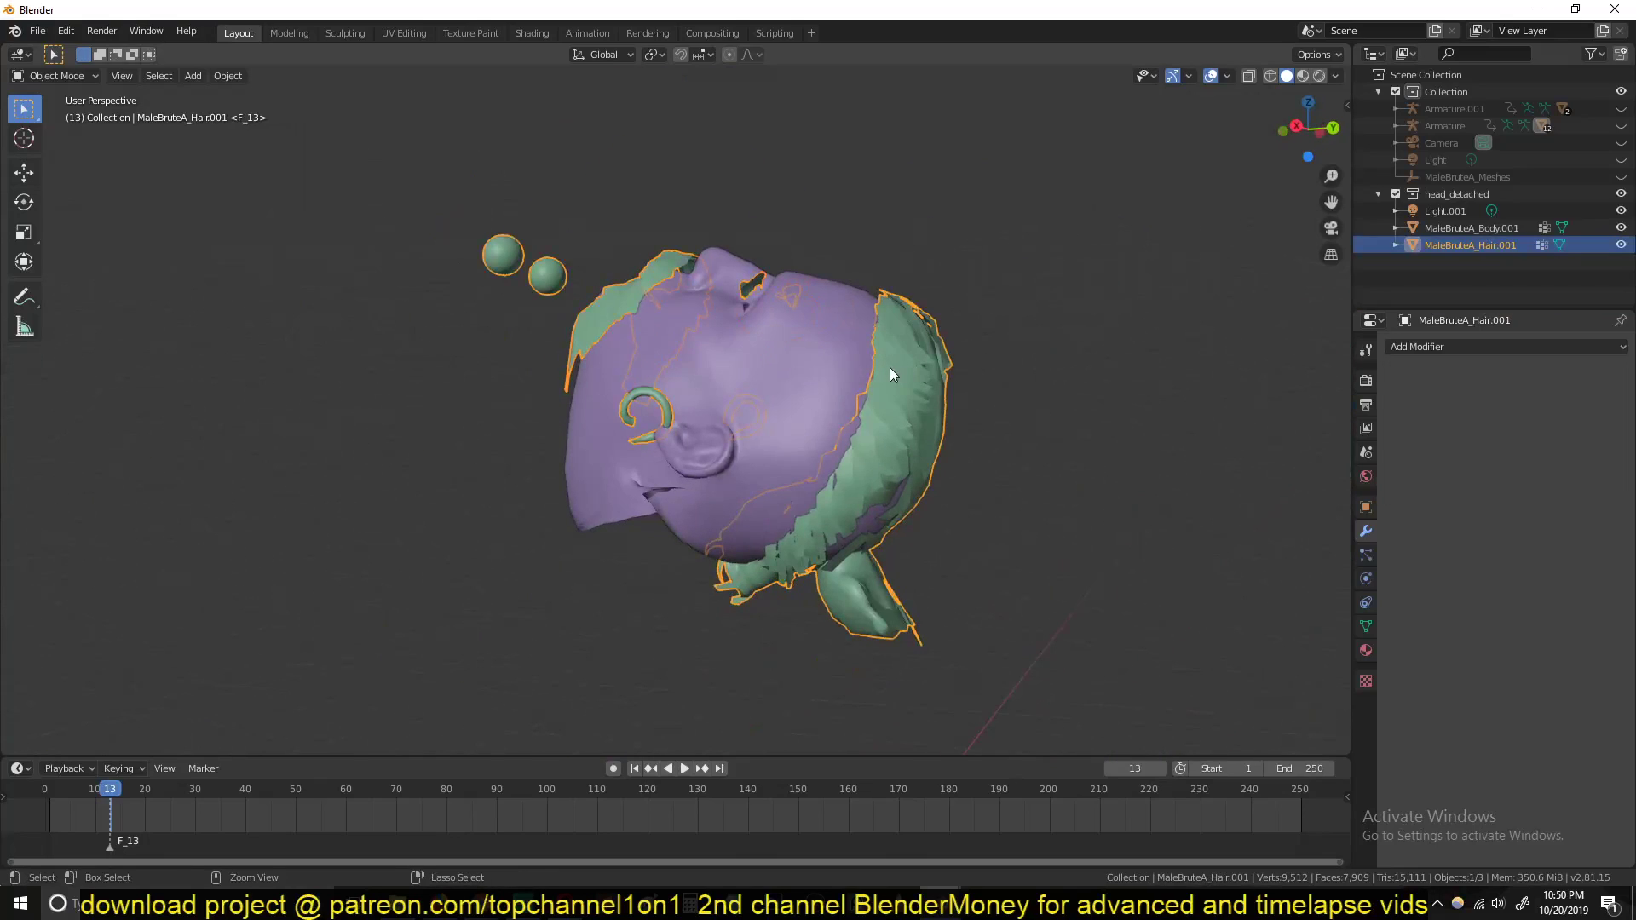
key(ctrl+z)
Apply the Armature modifier on MaleBruteA_Eyes.001
middle_drag(764, 345, 789, 421)
click(789, 388)
click(791, 386)
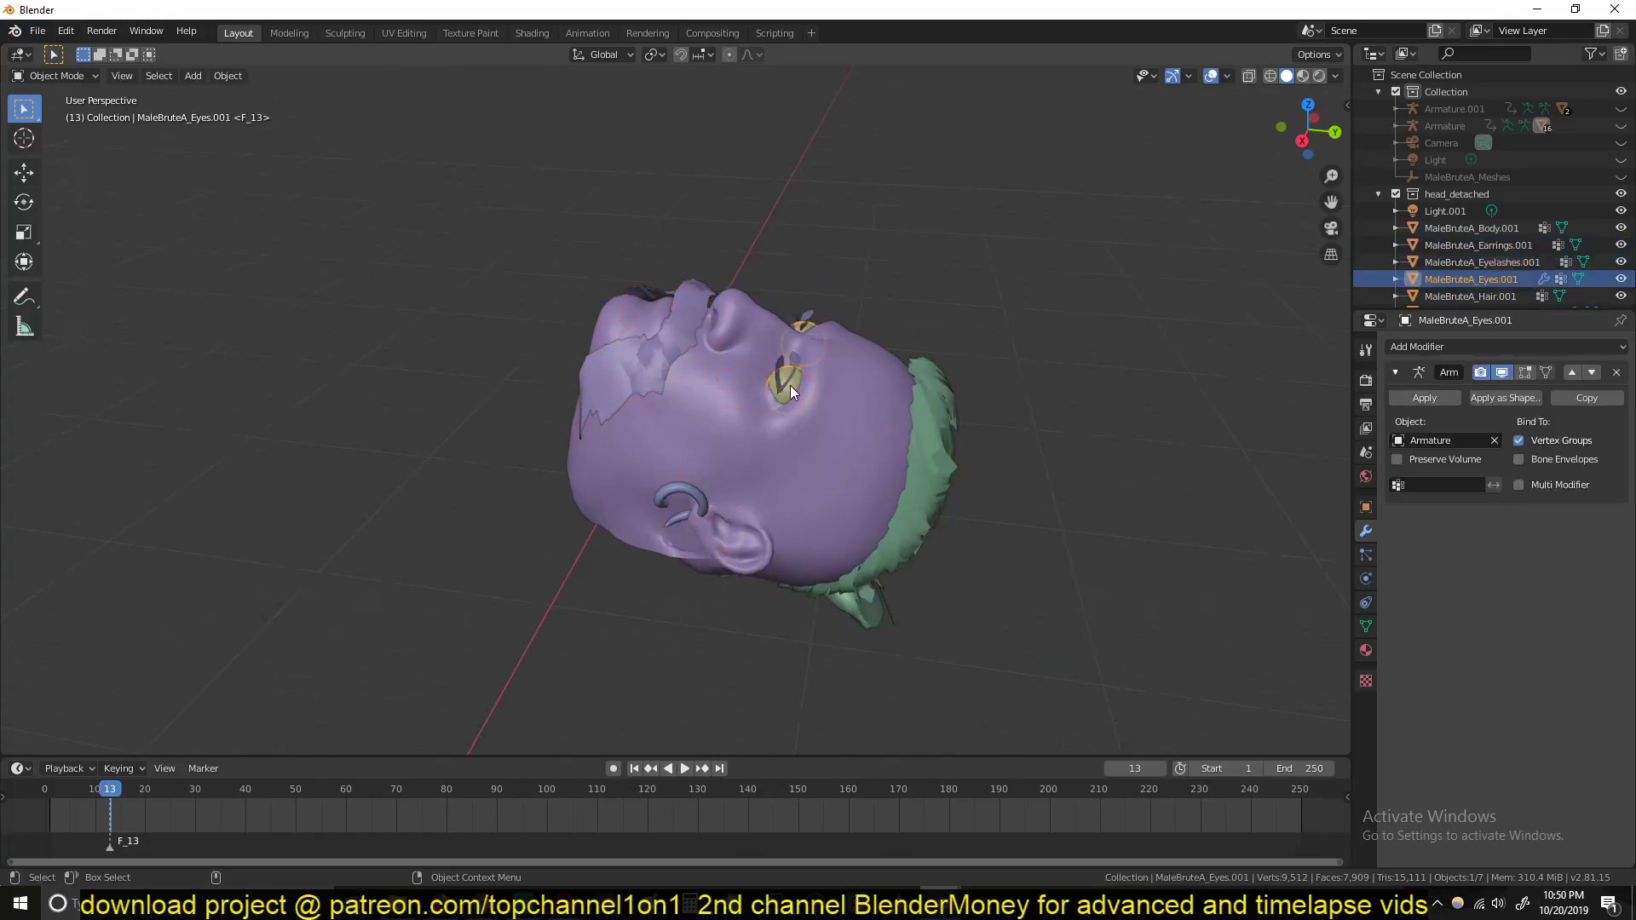
click(795, 384)
click(1425, 398)
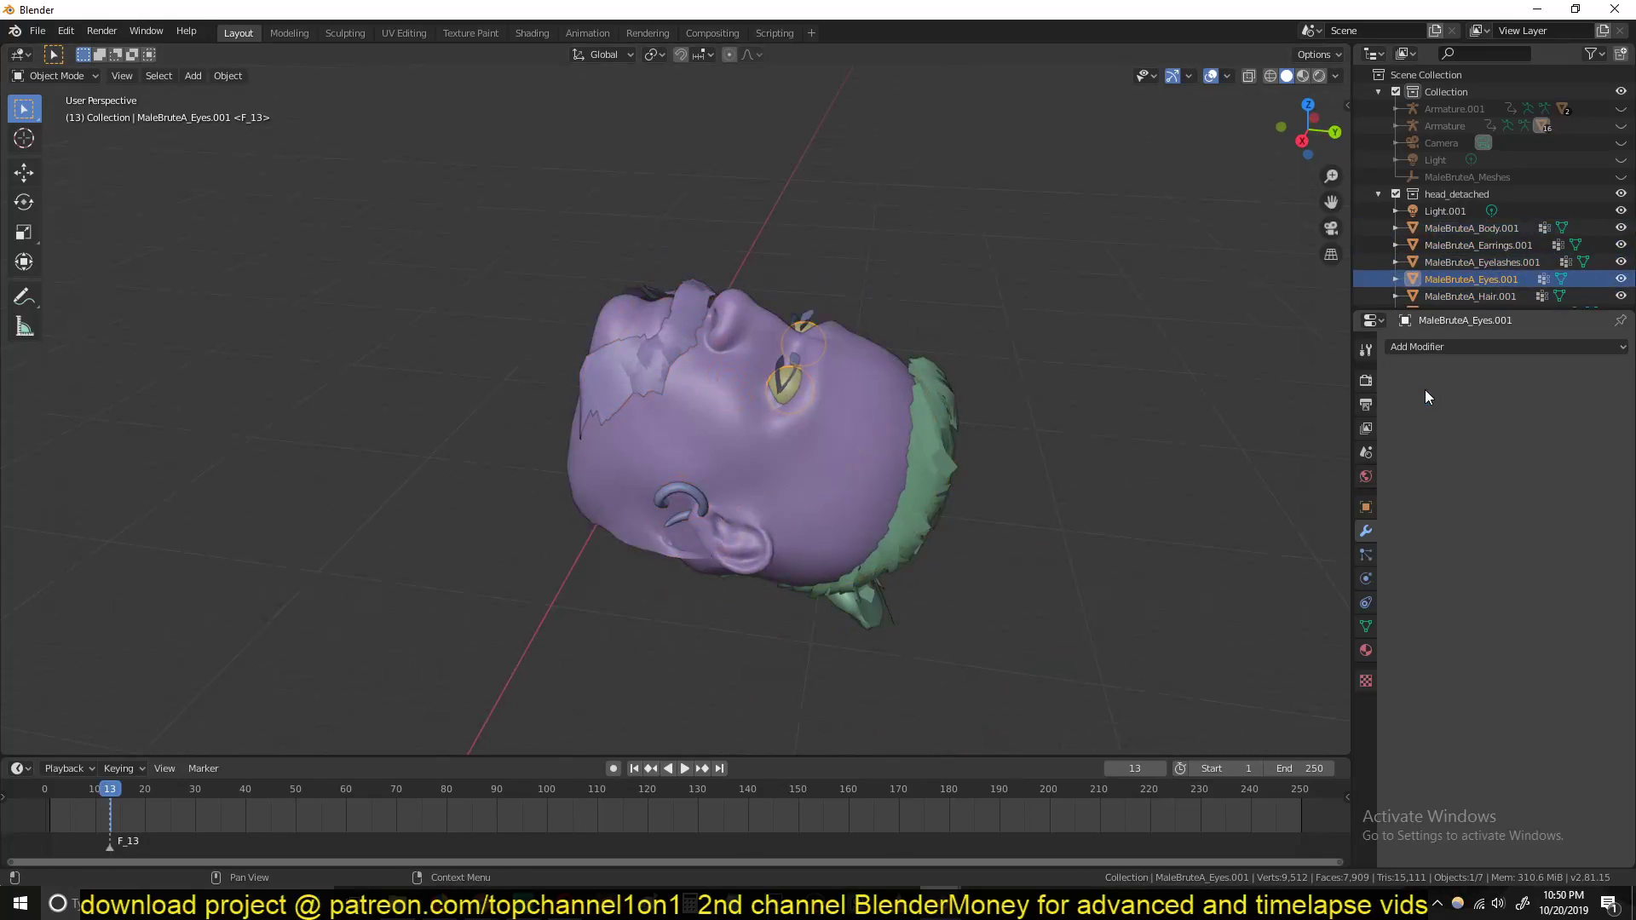
Join the earrings, eyelashes, eyes and moustaches of the detached head into MaleBruteA_Hair.001, leaving out the head mesh
drag(474, 198, 962, 632)
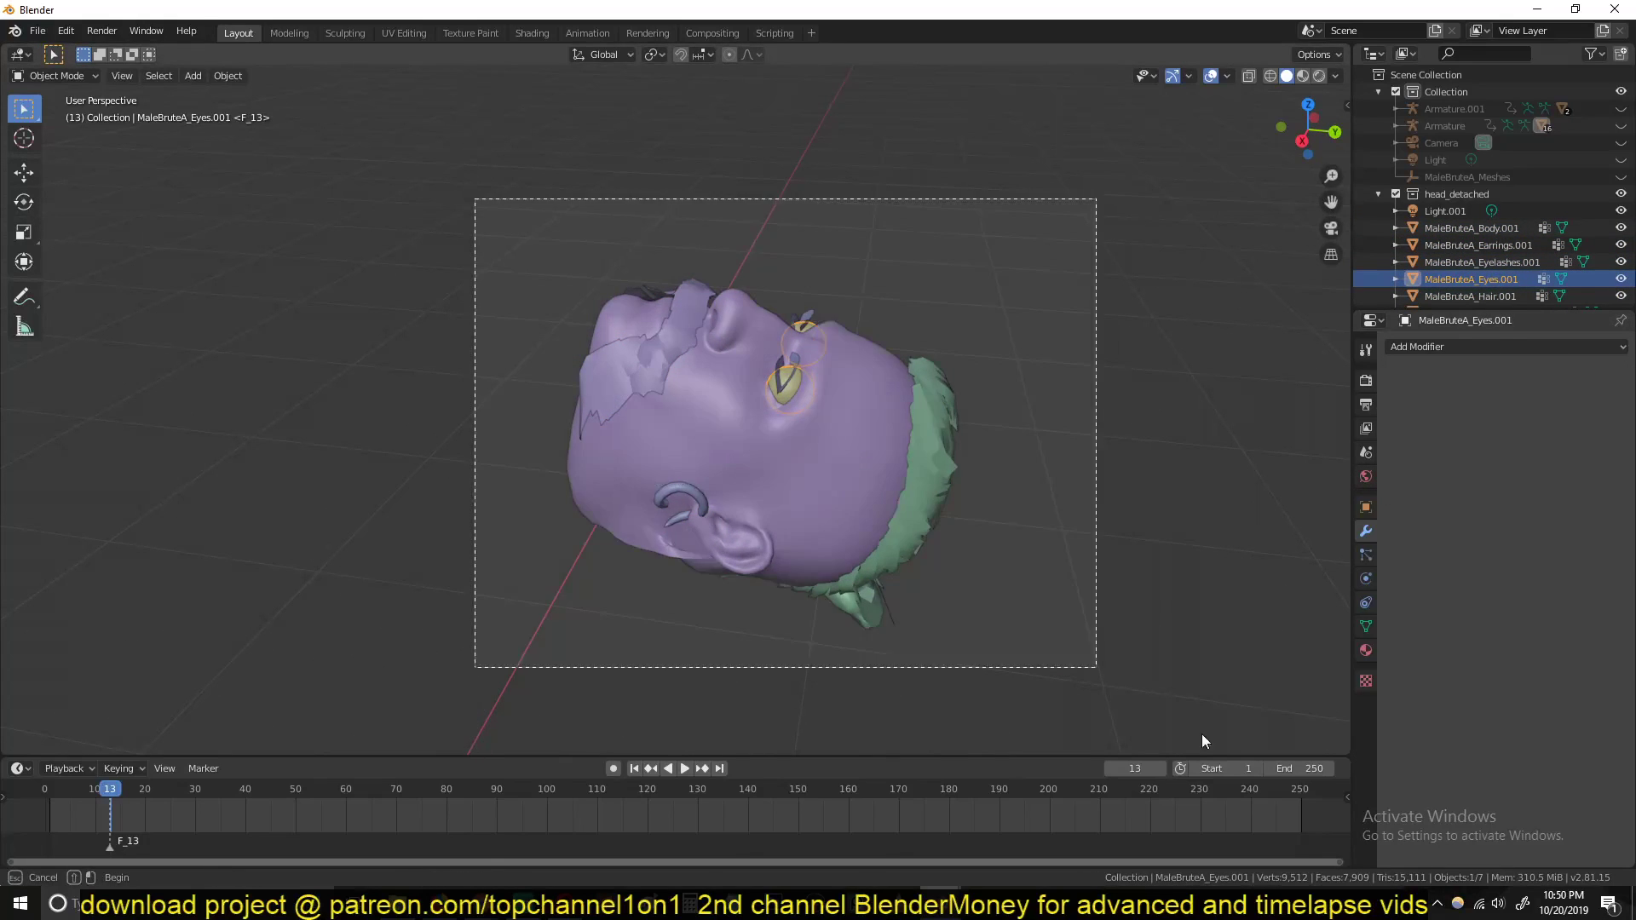
shift+click(825, 469)
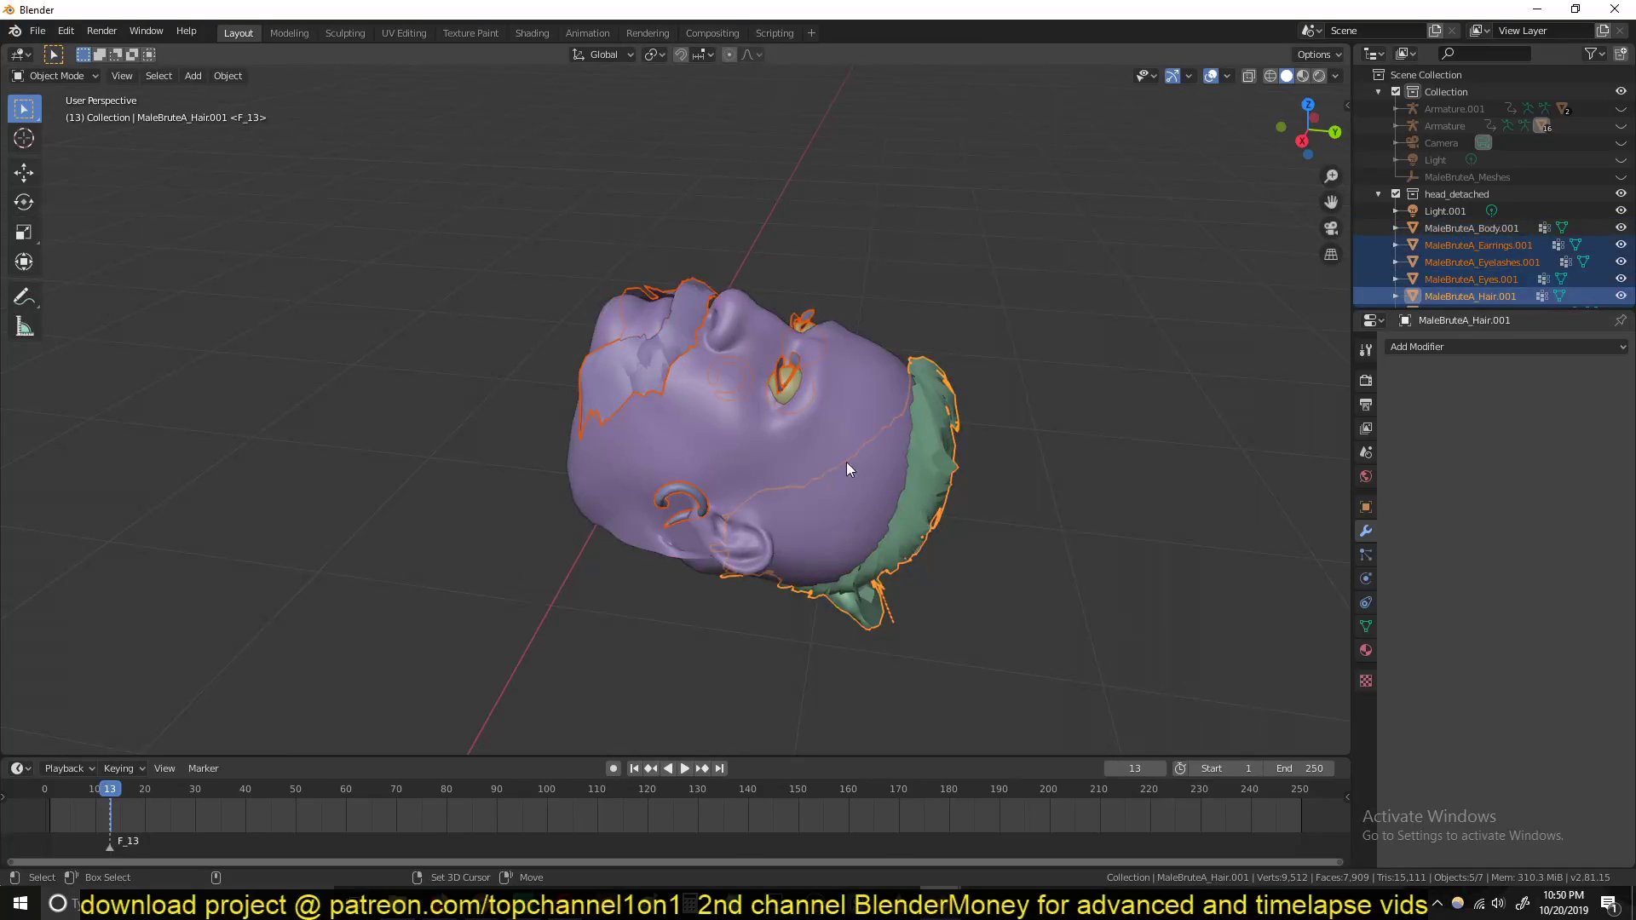
shift+click(946, 388)
shift+click(944, 385)
key(ctrl+j)
middle_drag(953, 410, 914, 382)
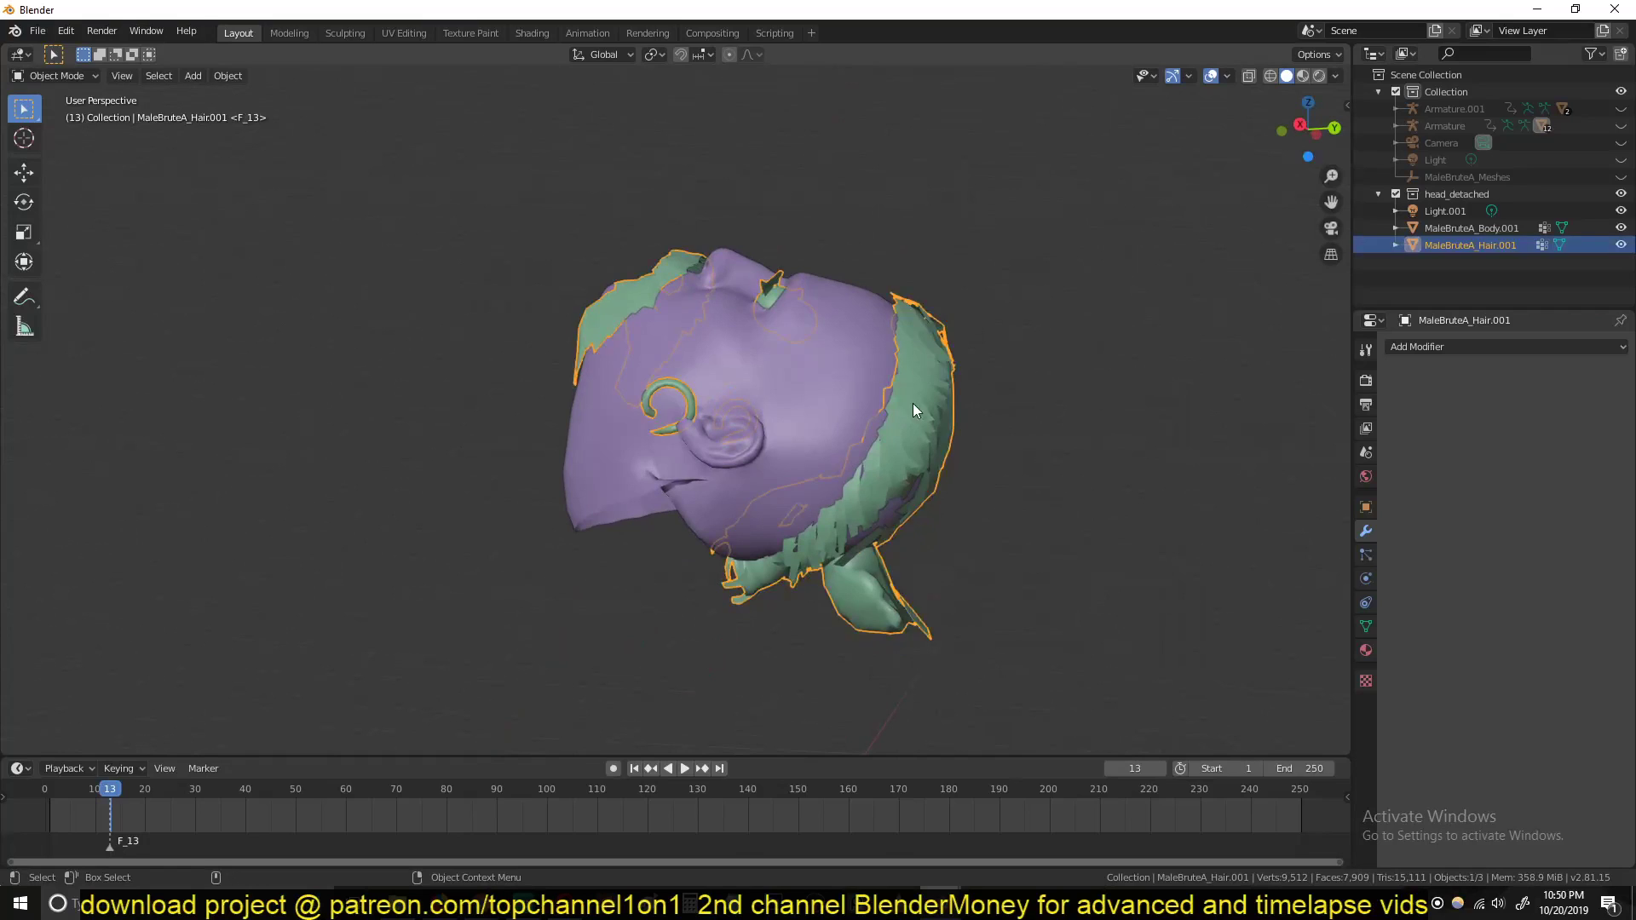
mouse_move(902, 482)
middle_down()
mouse_move(1029, 446)
mouse_move(929, 499)
middle_up()
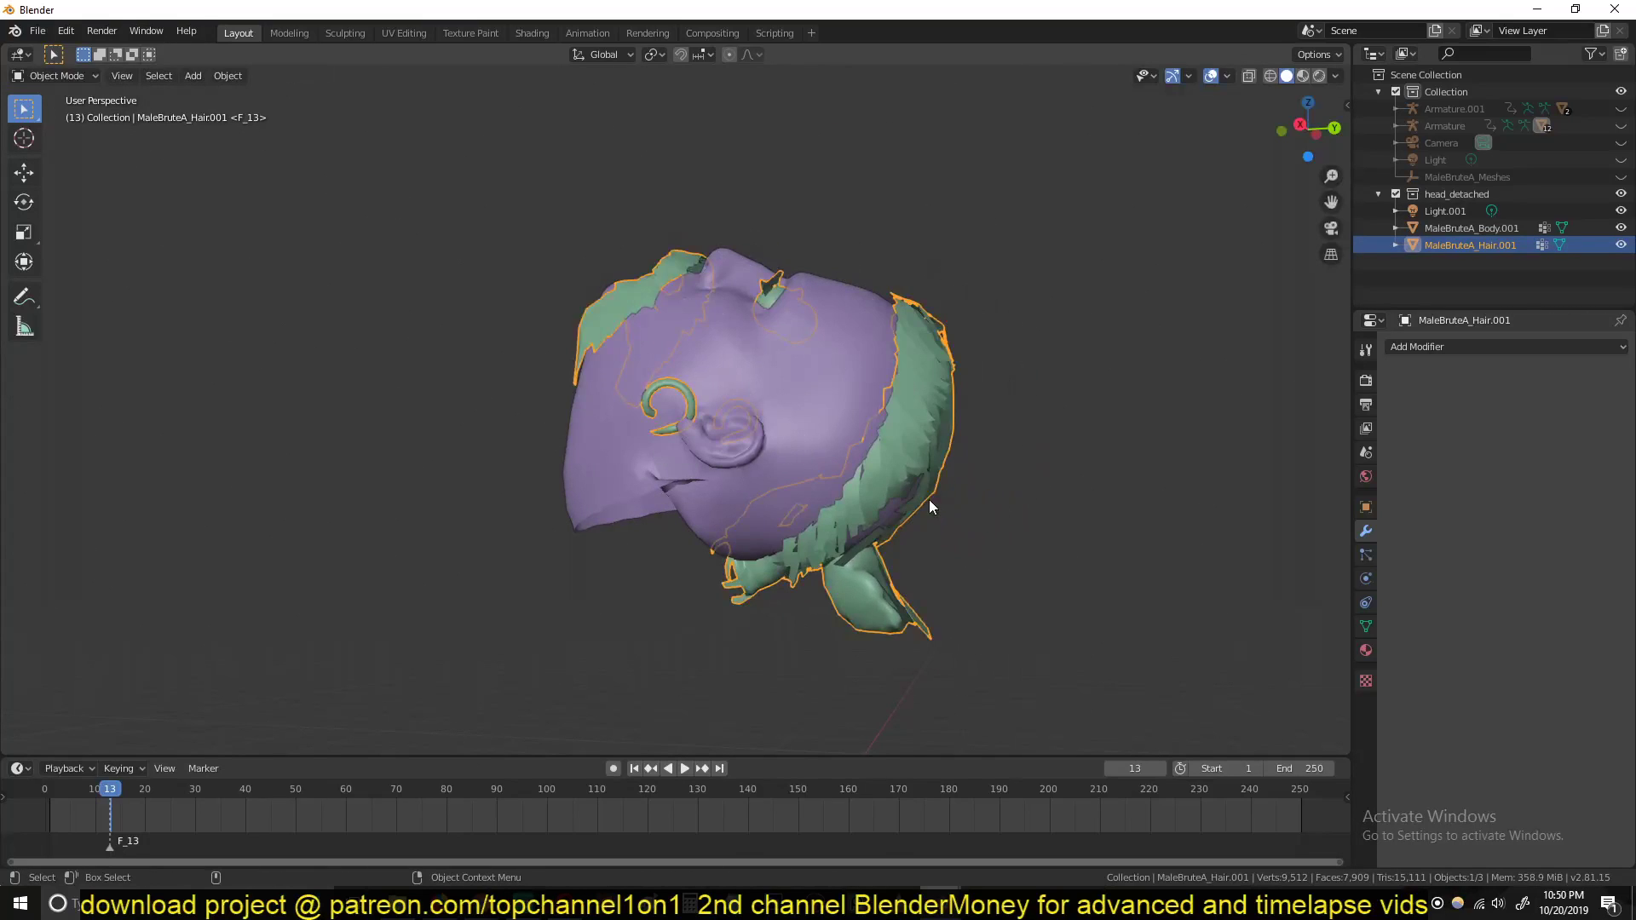
Parent MaleBruteA_Hair.001 to MaleBruteA_Body.001 using Object (Keep Transform), and clear the selection
shift+click(872, 314)
key(ctrl+q)
key(ctrl+p)
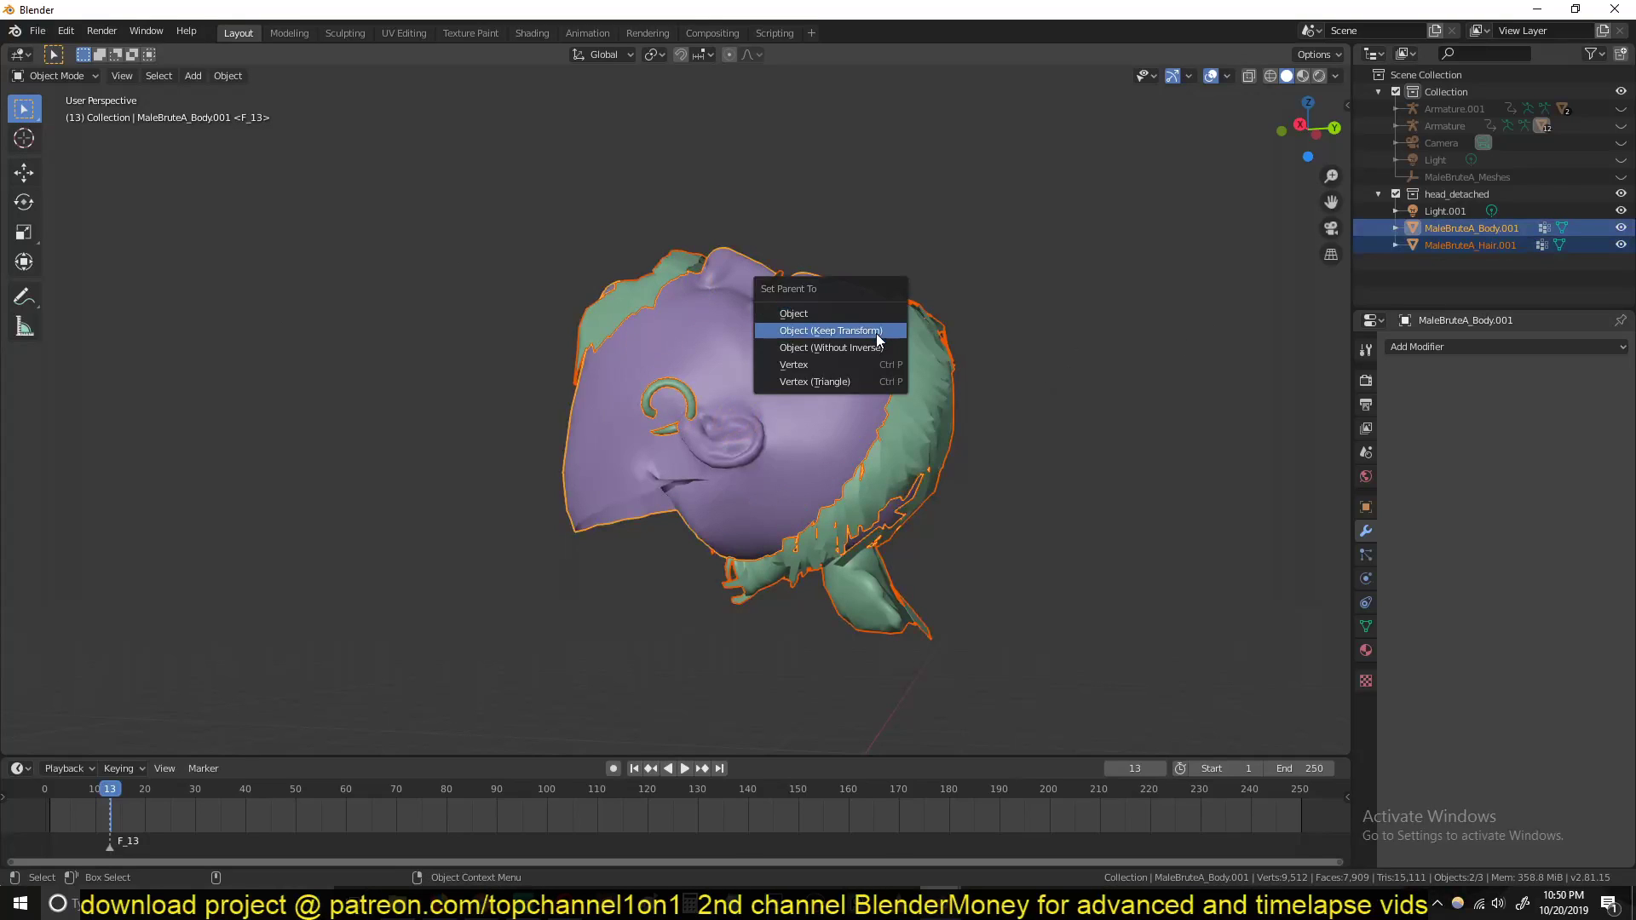
click(876, 334)
key(alt+a)
middle_drag(876, 334, 883, 428)
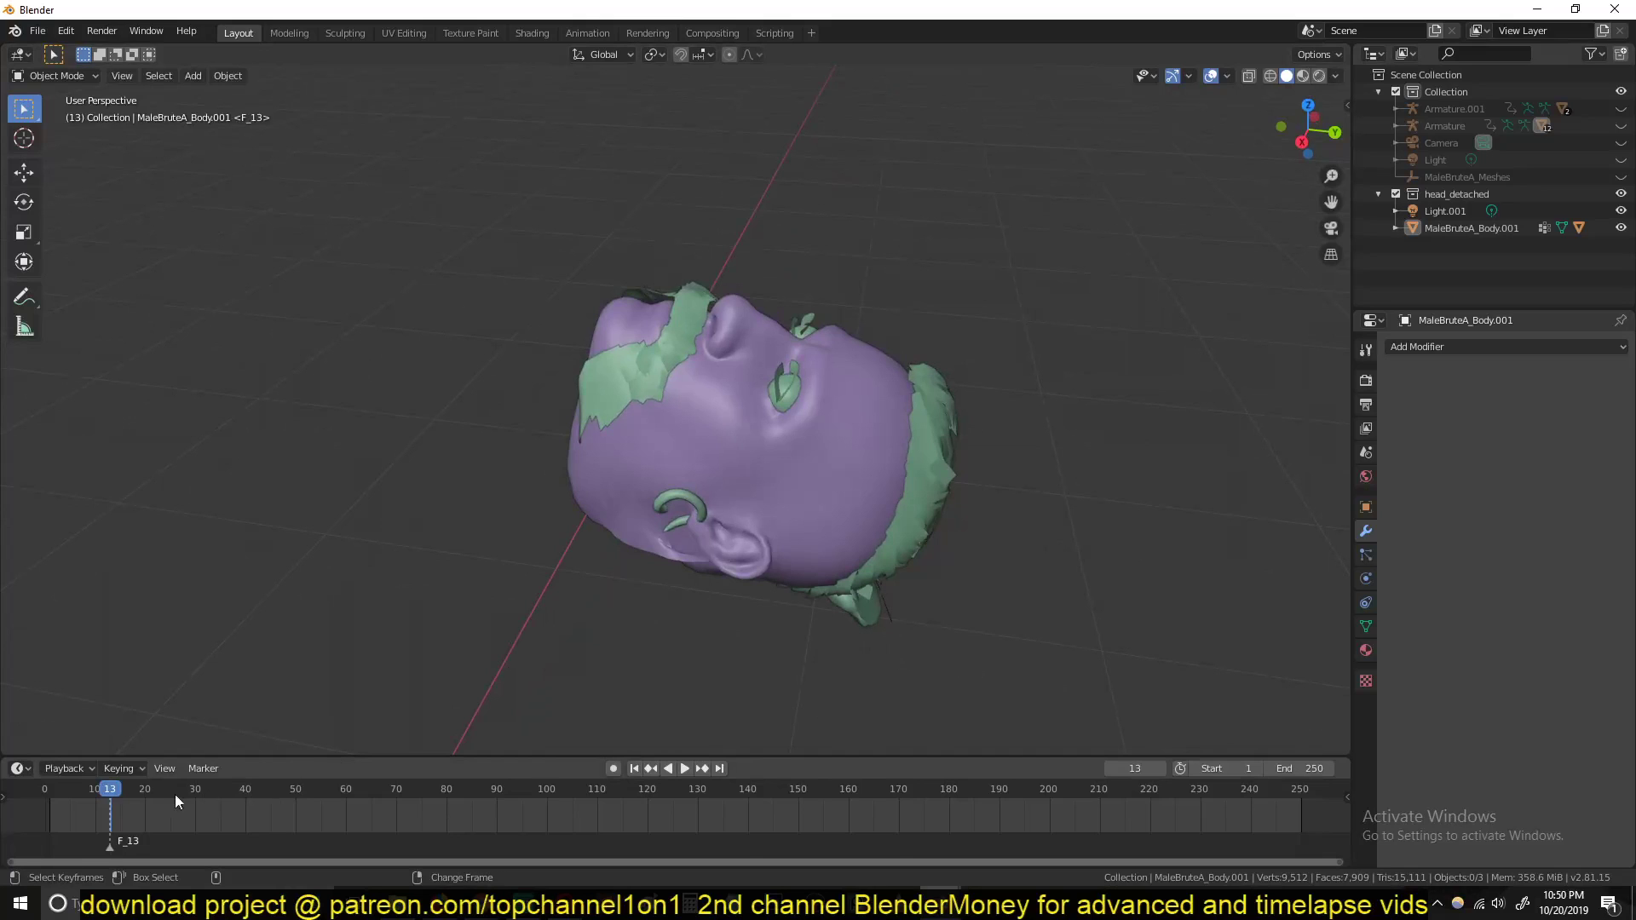
Return to frame 1, unhide all objects, and select only the detached head MaleBruteA_Body.001
key(shift+Left)
key(alt+h)
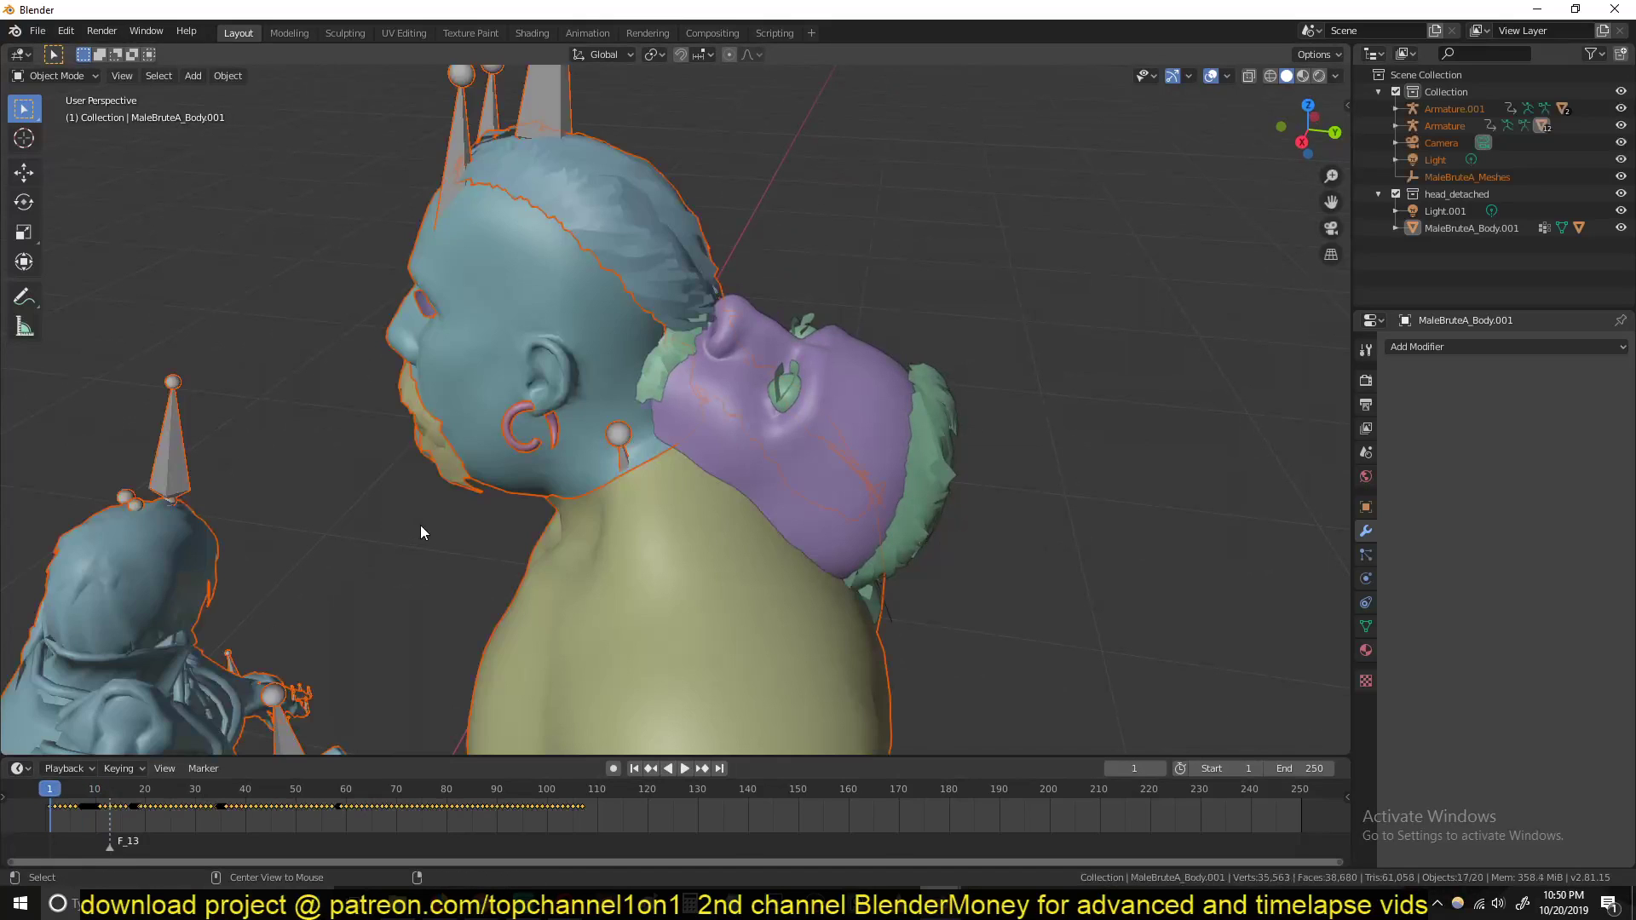
click(894, 458)
middle_drag(895, 458, 921, 482)
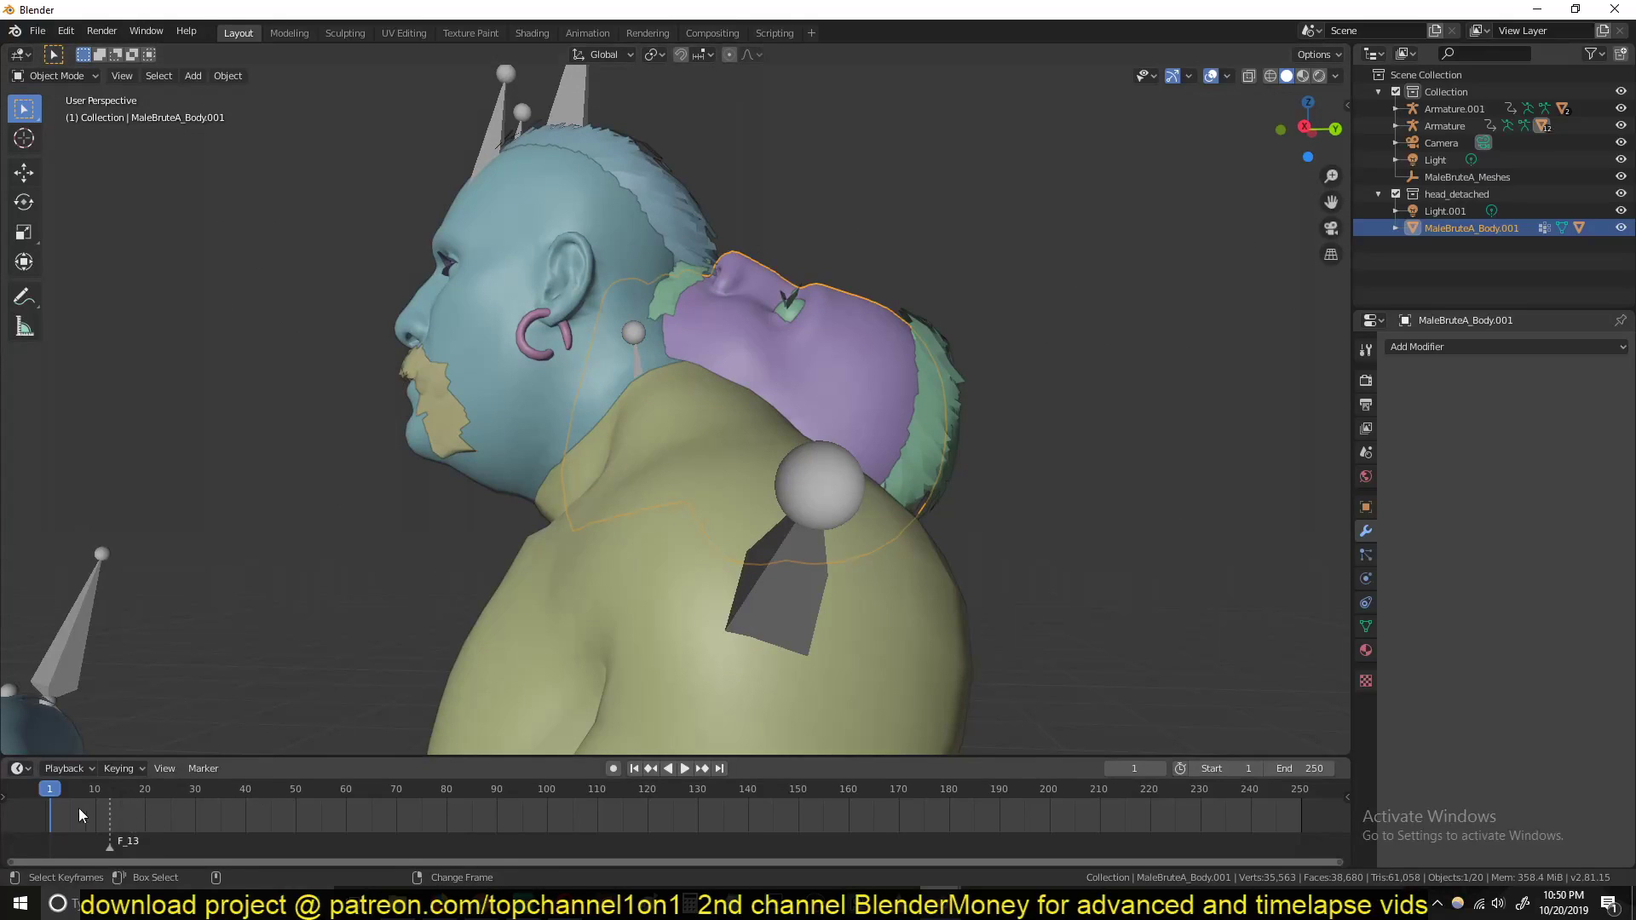
Advance the animation to the frame 13 marker and examine how the detached head sits on the brute's neck
key(space)
key(space)
scroll(166, 754, down, 5)
middle_drag(165, 753, 683, 543)
middle_drag(692, 467, 765, 515)
scroll(632, 472, up, 6)
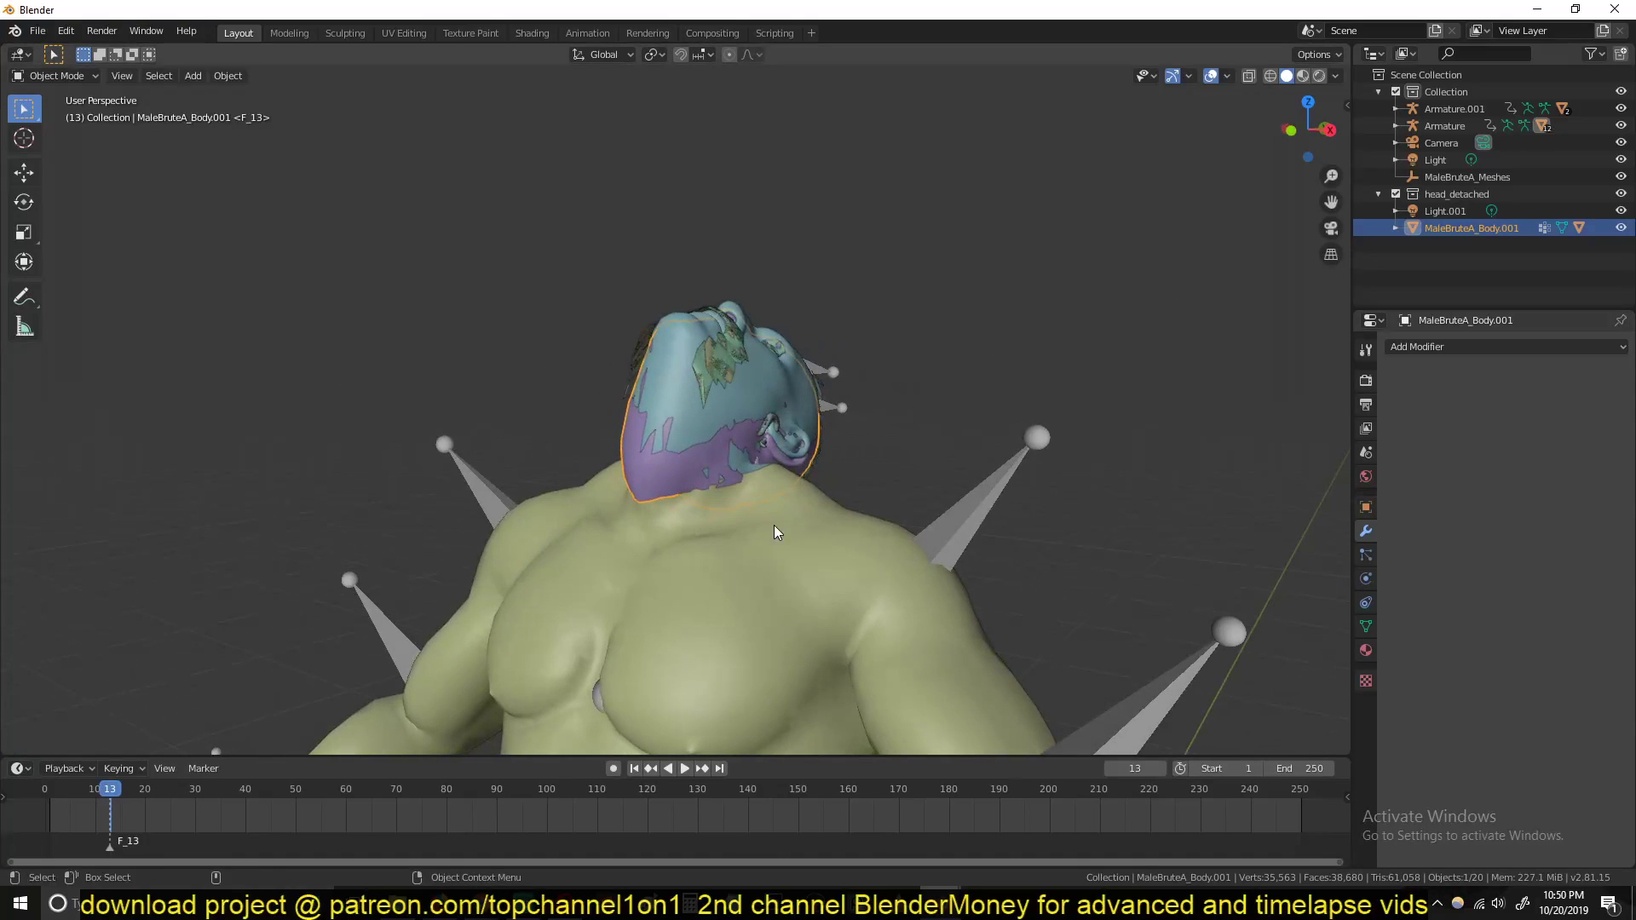
click(774, 576)
click(716, 457)
key(KP_Divide)
middle_drag(739, 494, 579, 595)
key(KP_Divide)
Isolate the detached head MaleBruteA_Body.001 together with its hair in local view and clear the selection
click(1455, 214)
click(777, 450)
scroll(777, 450, up, 6)
click(790, 603)
shift+click(822, 615)
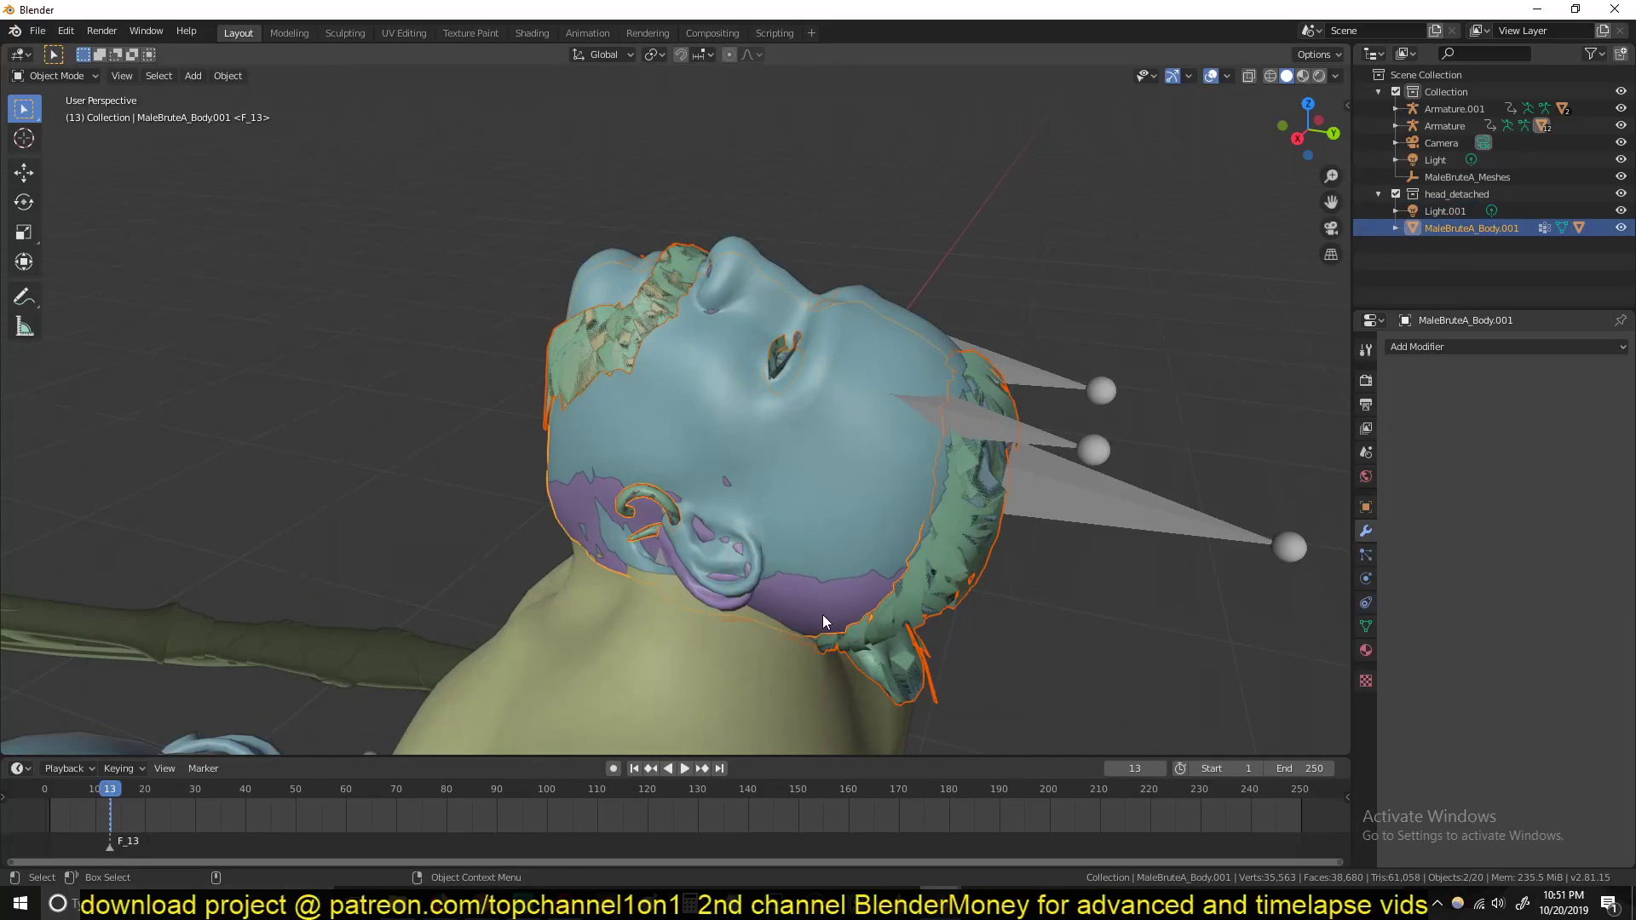
key(KP_Divide)
key(alt+a)
middle_drag(825, 594, 889, 517)
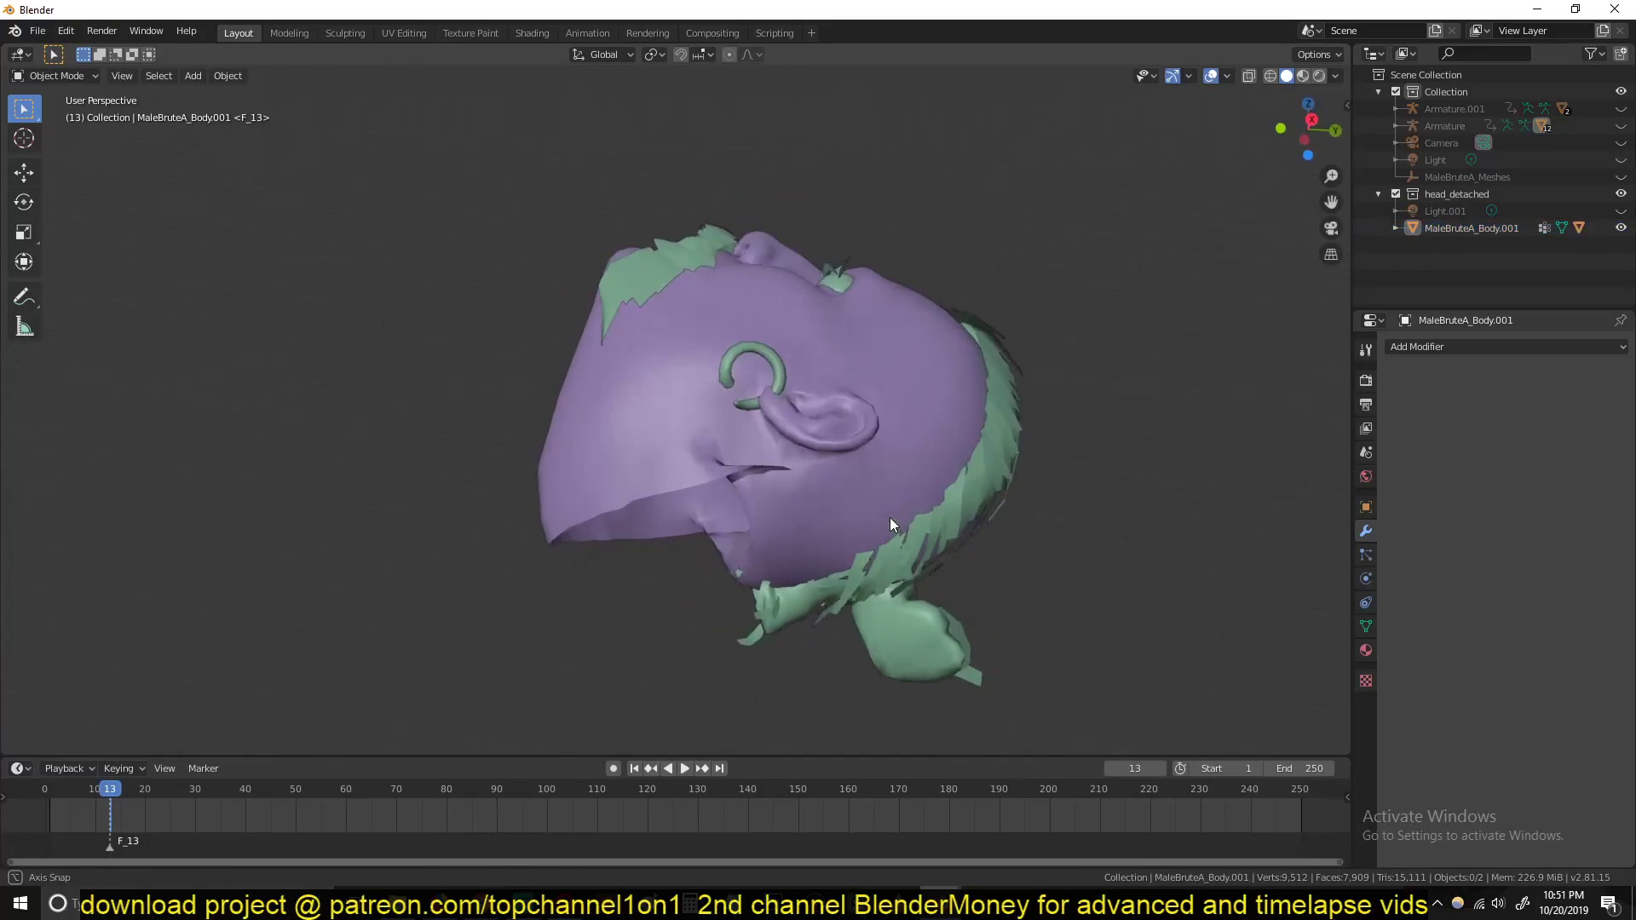
Add active rigid body physics to the detached head MaleBruteA_Body.001
click(890, 517)
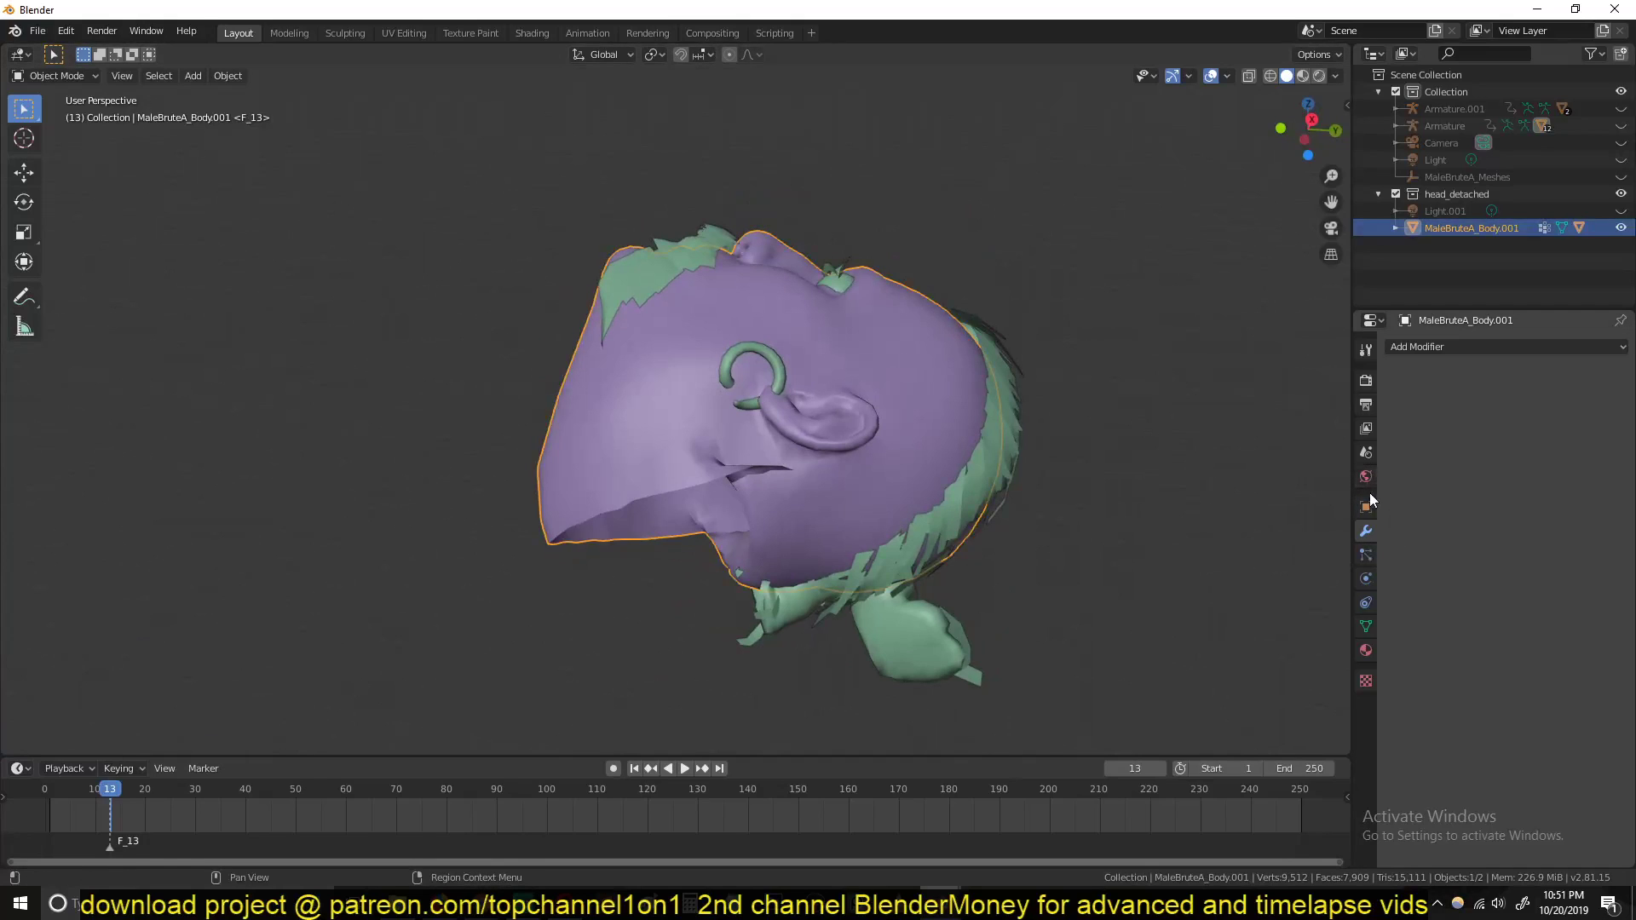
click(1367, 555)
click(1366, 578)
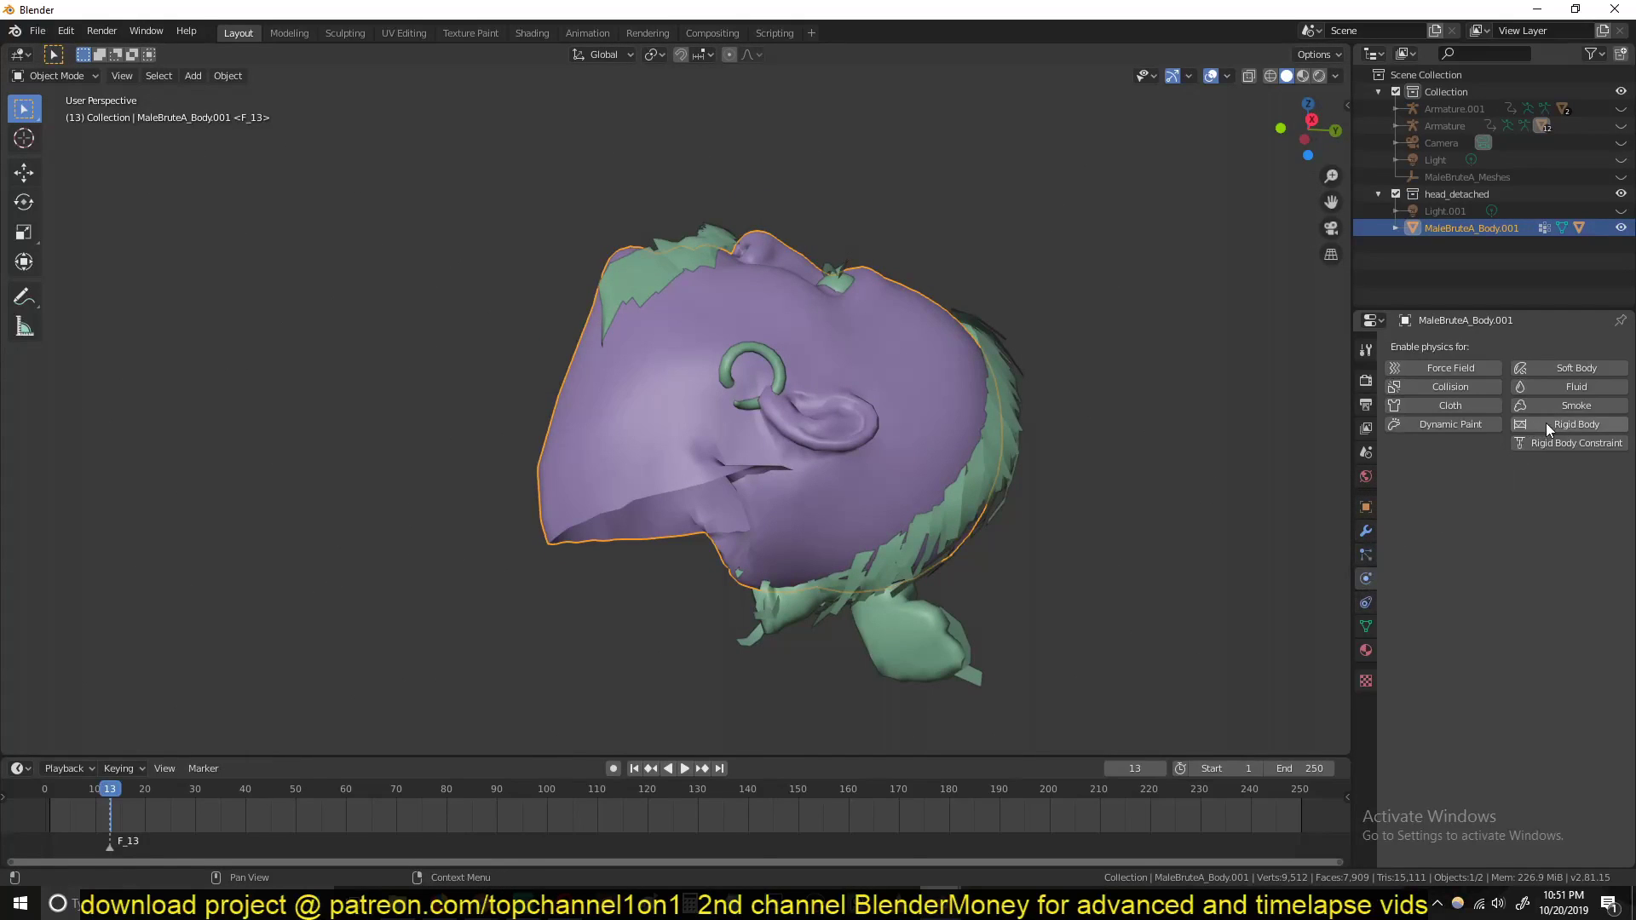
click(1568, 424)
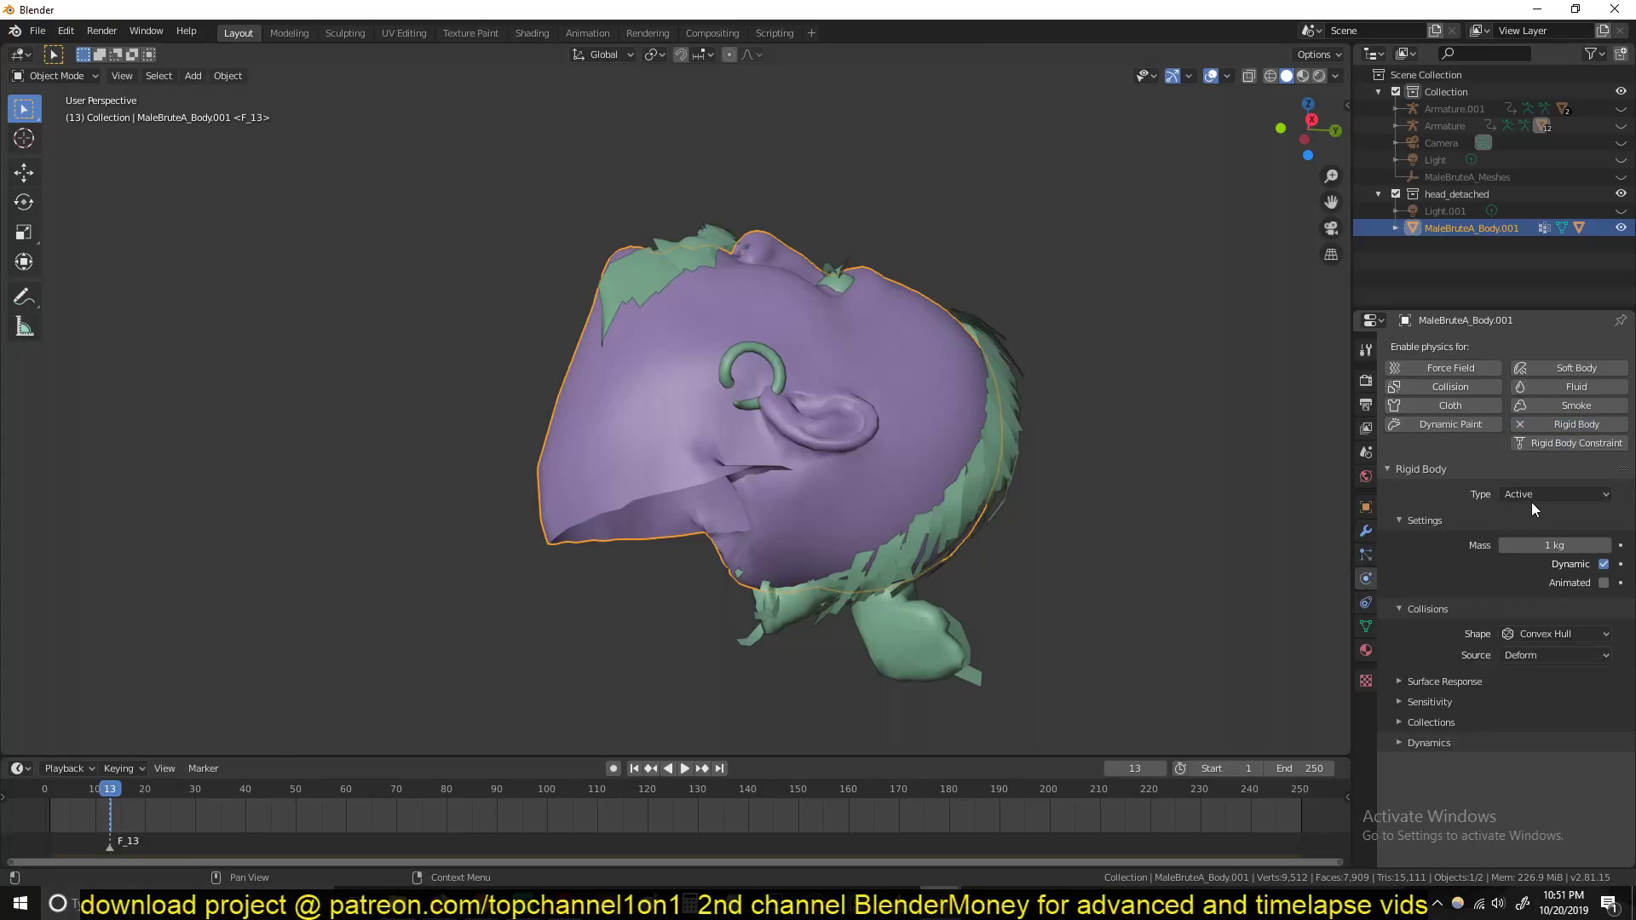
Return the timeline to frame 0 and play the head's rigid body simulation briefly
middle_drag(975, 436, 939, 493)
scroll(941, 575, down, 4)
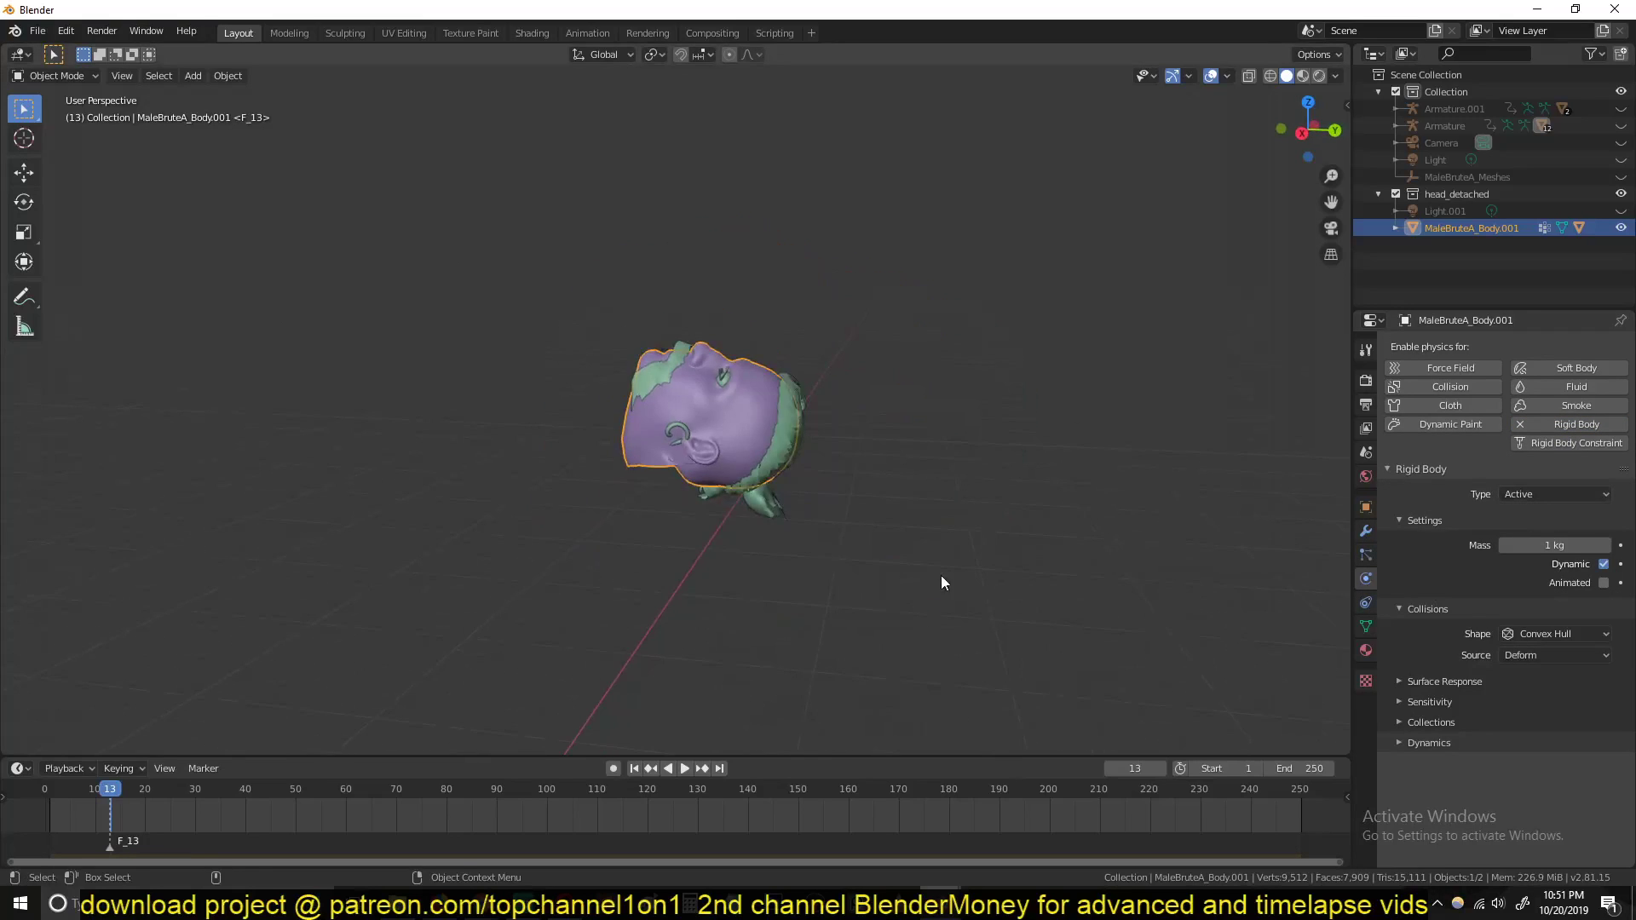
middle_drag(941, 576, 958, 415)
click(42, 821)
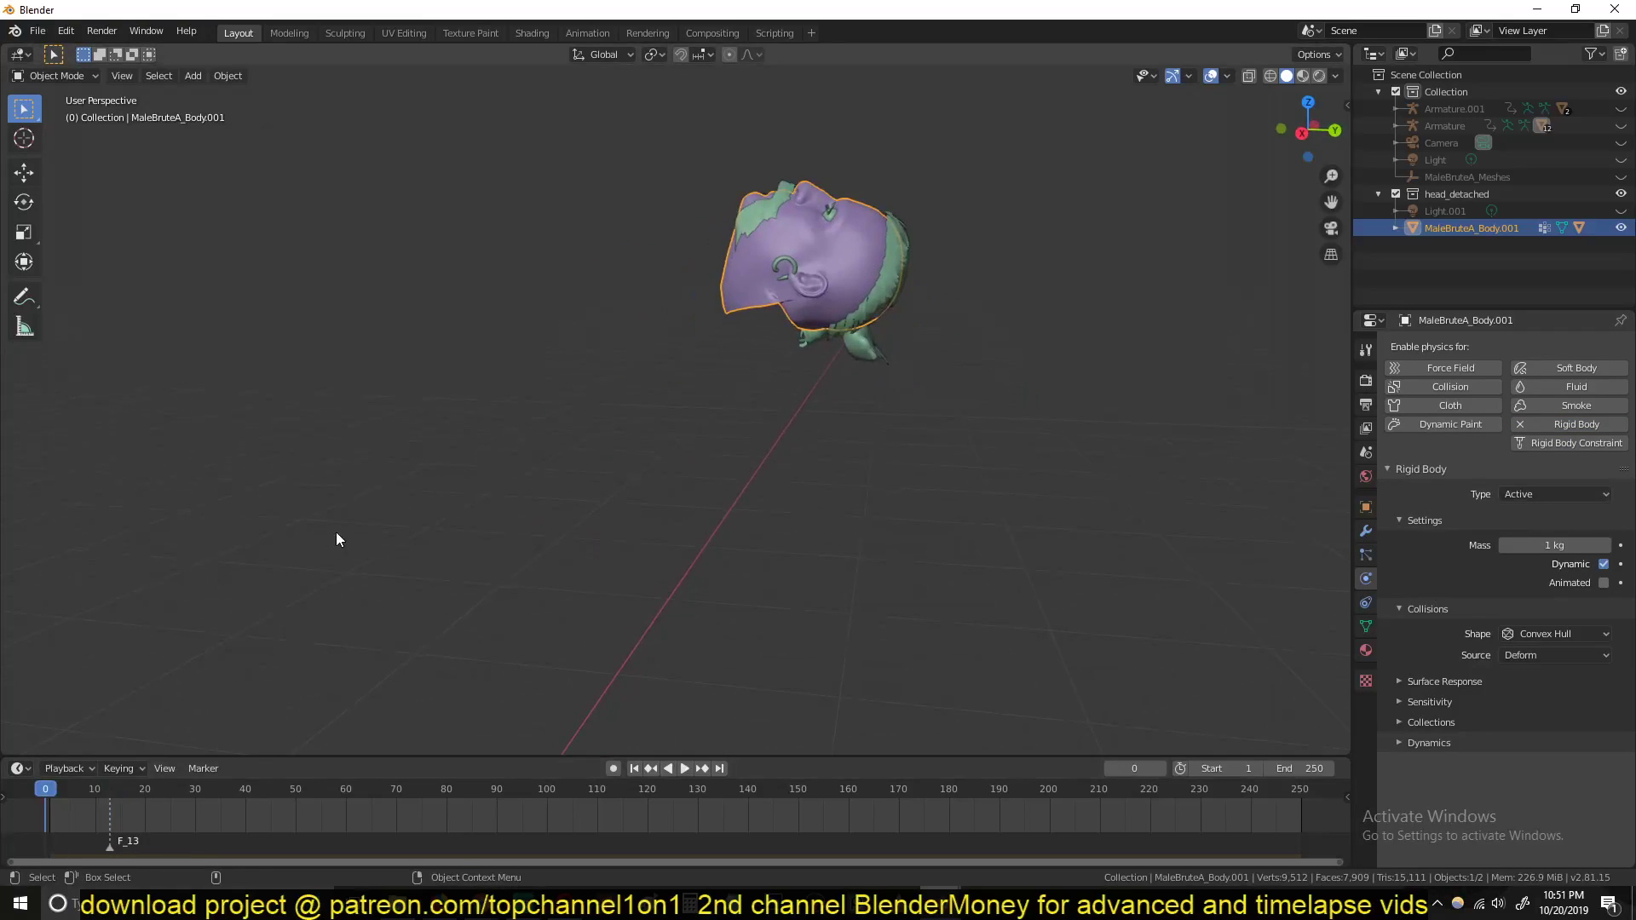
key(space)
key(Escape)
Add a plane at the world origin and scale it up as the ground beneath the head
key(shift+a)
mouse_move(506, 558)
click(622, 554)
key(s)
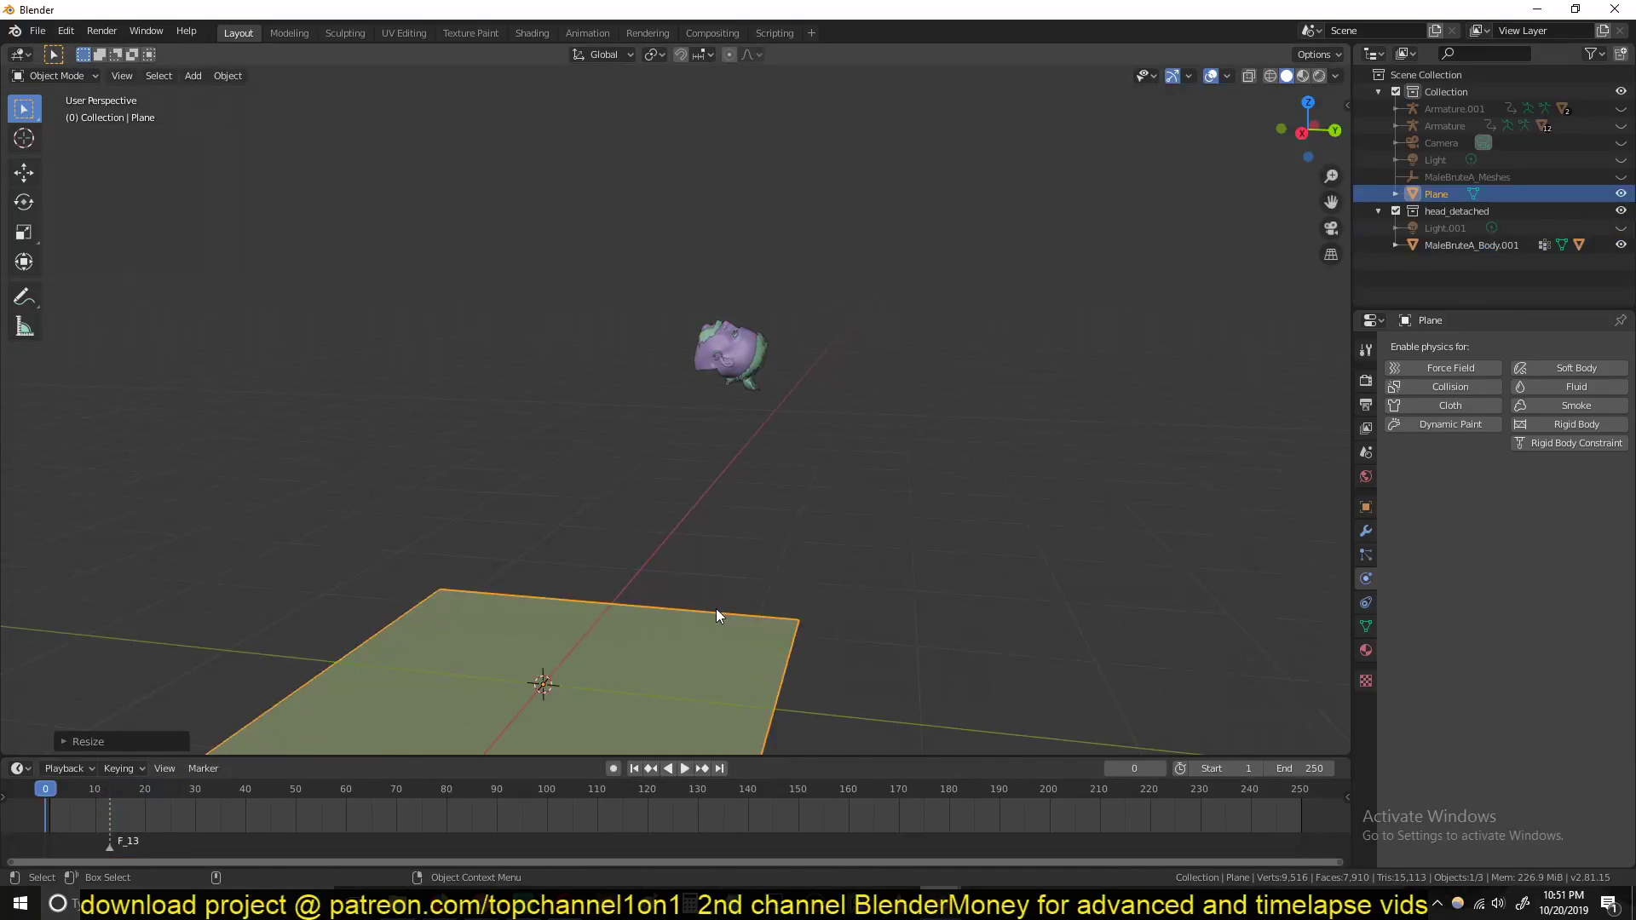
click(1009, 641)
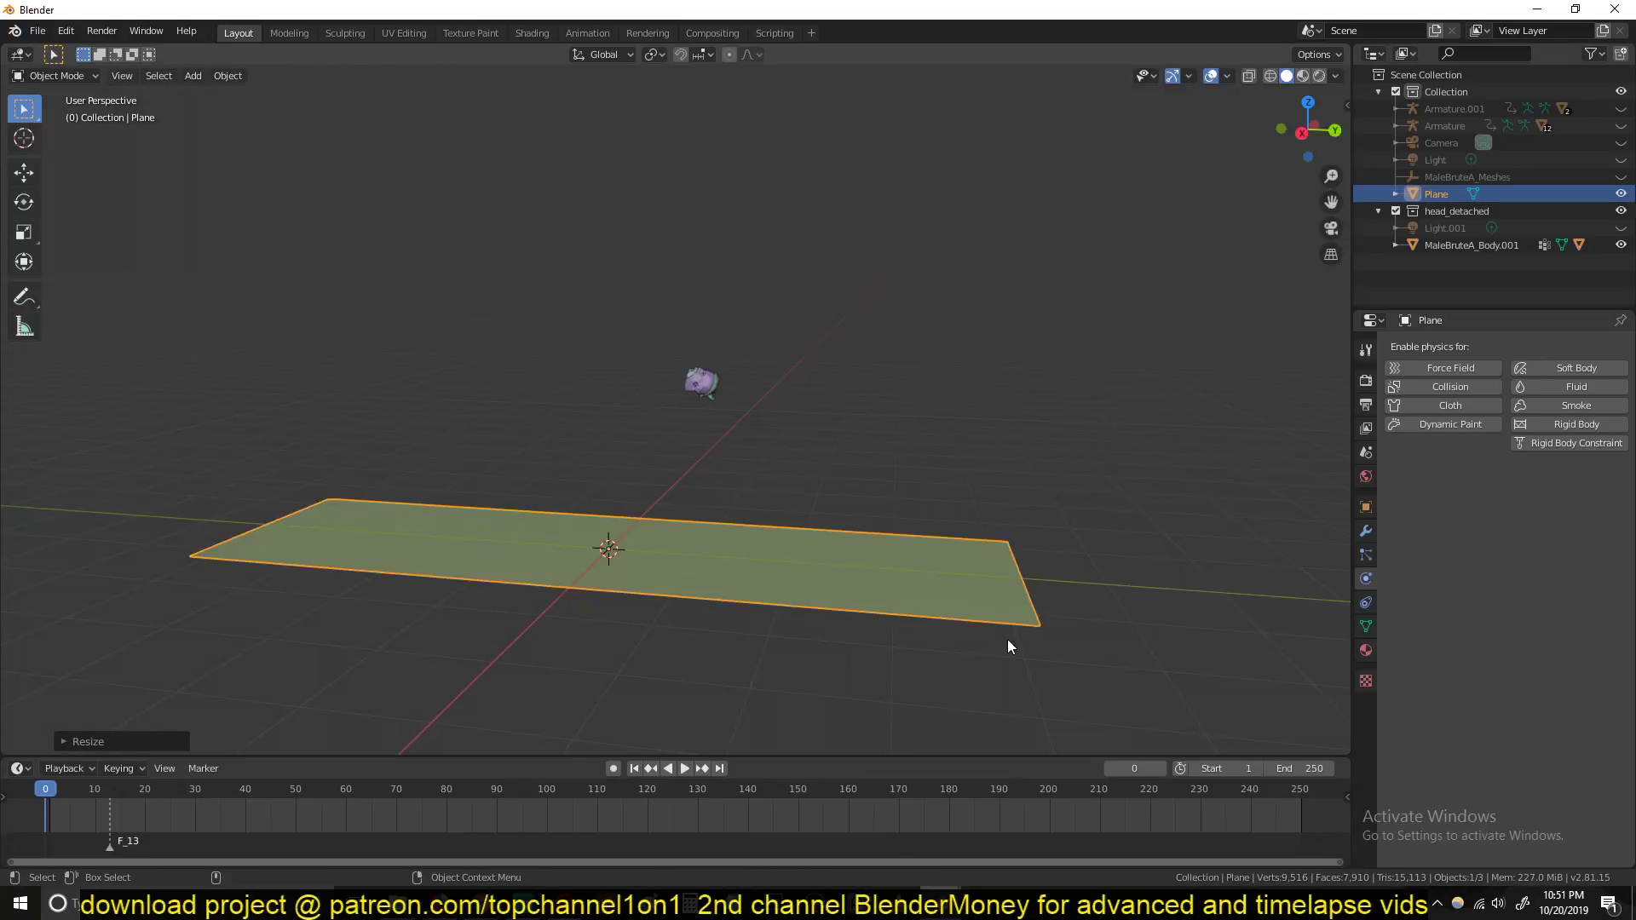
Set the detached head's origin to its geometry and play the simulation briefly
scroll(757, 558, up, 4)
click(713, 372)
middle_drag(622, 546, 743, 586)
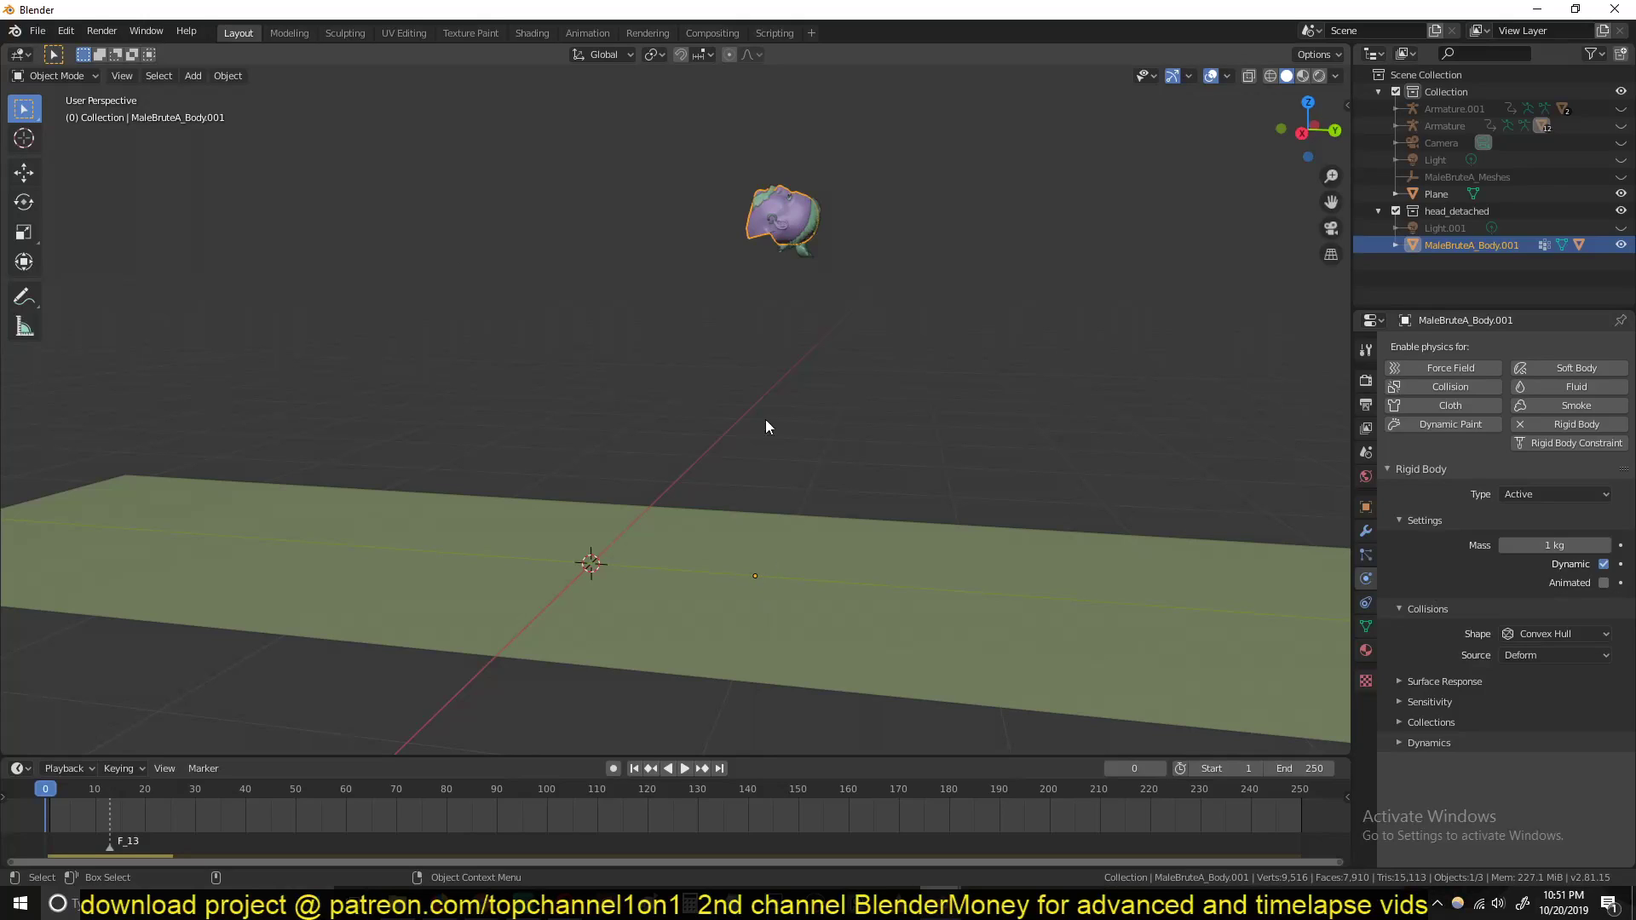
right_click(780, 213)
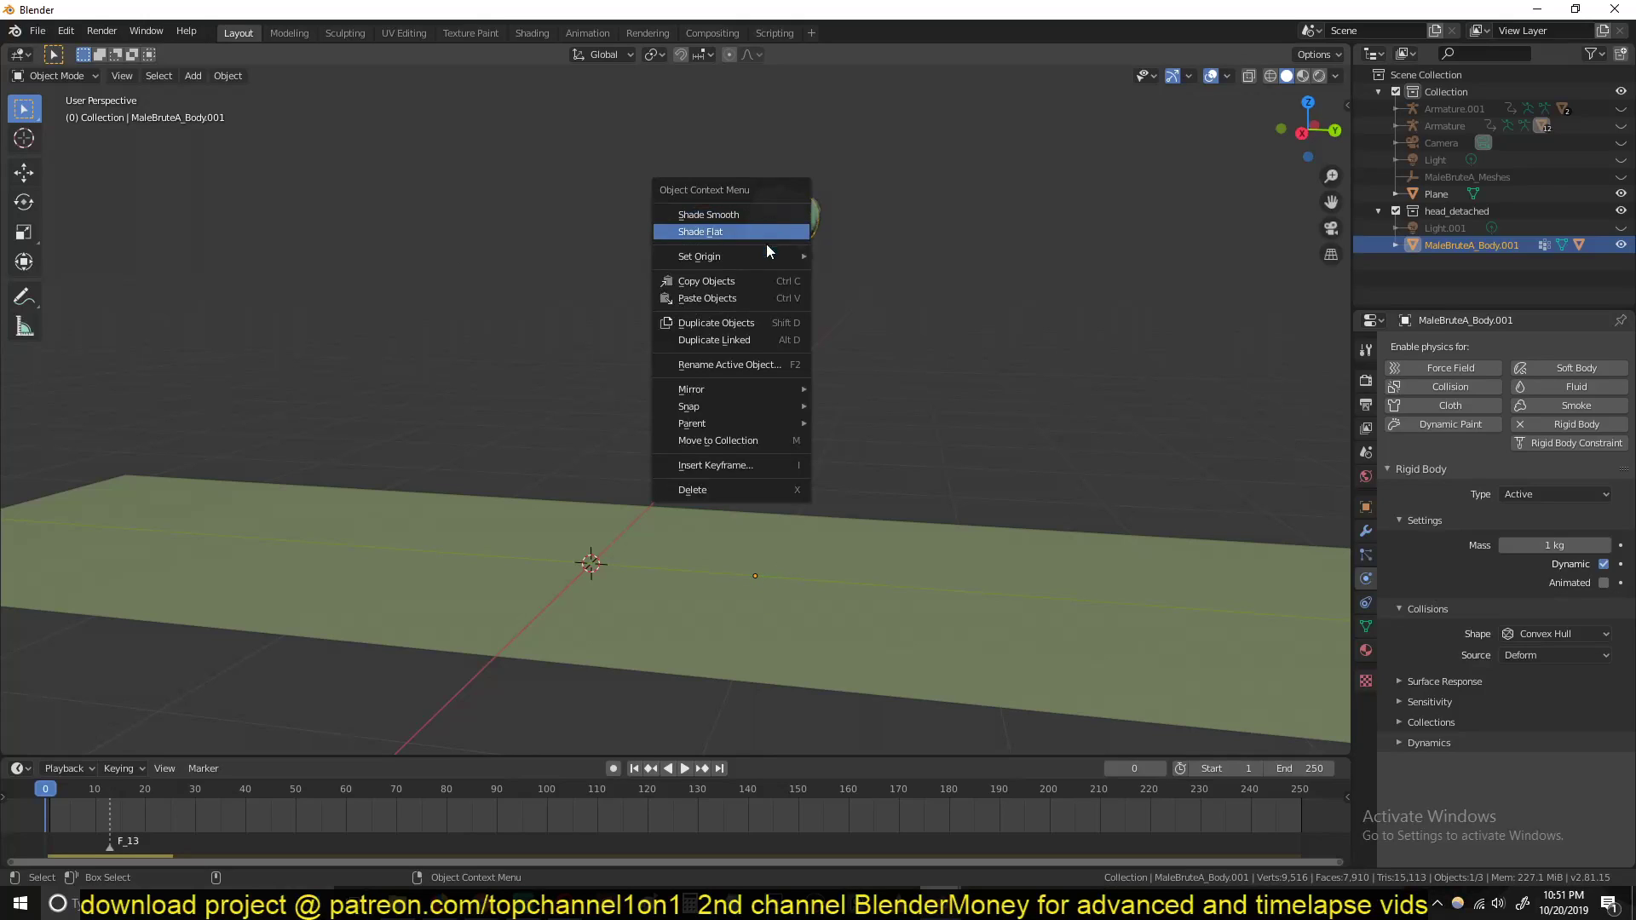
mouse_move(765, 255)
click(866, 274)
key(space)
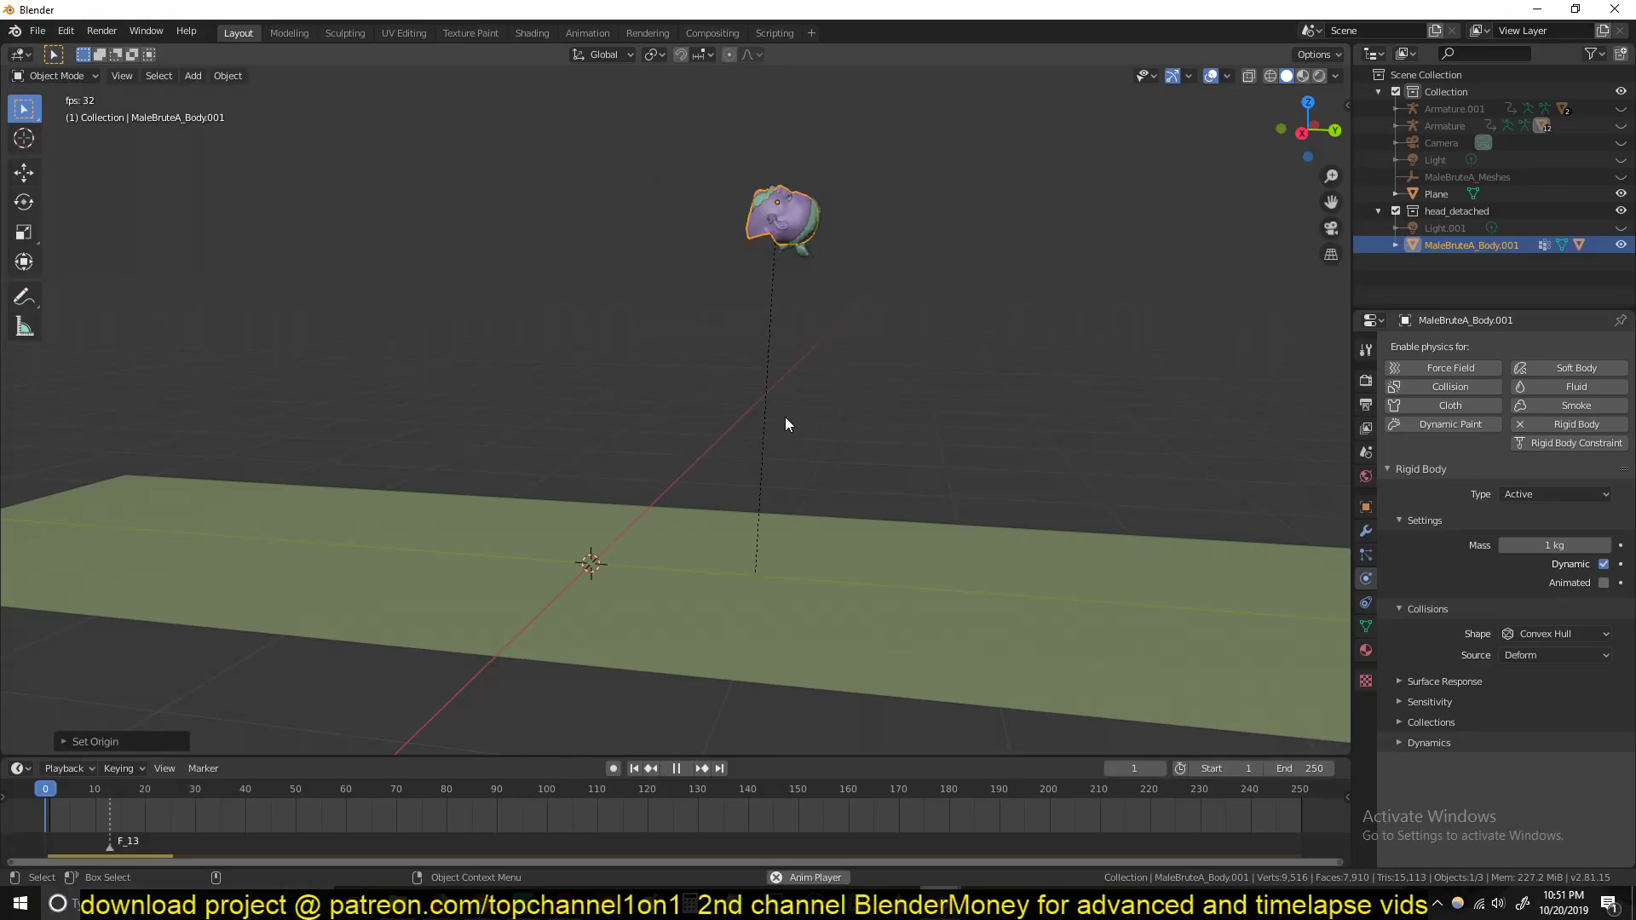
key(Escape)
Give the ground plane rigid body physics of type Passive and play the simulation to test it
click(816, 517)
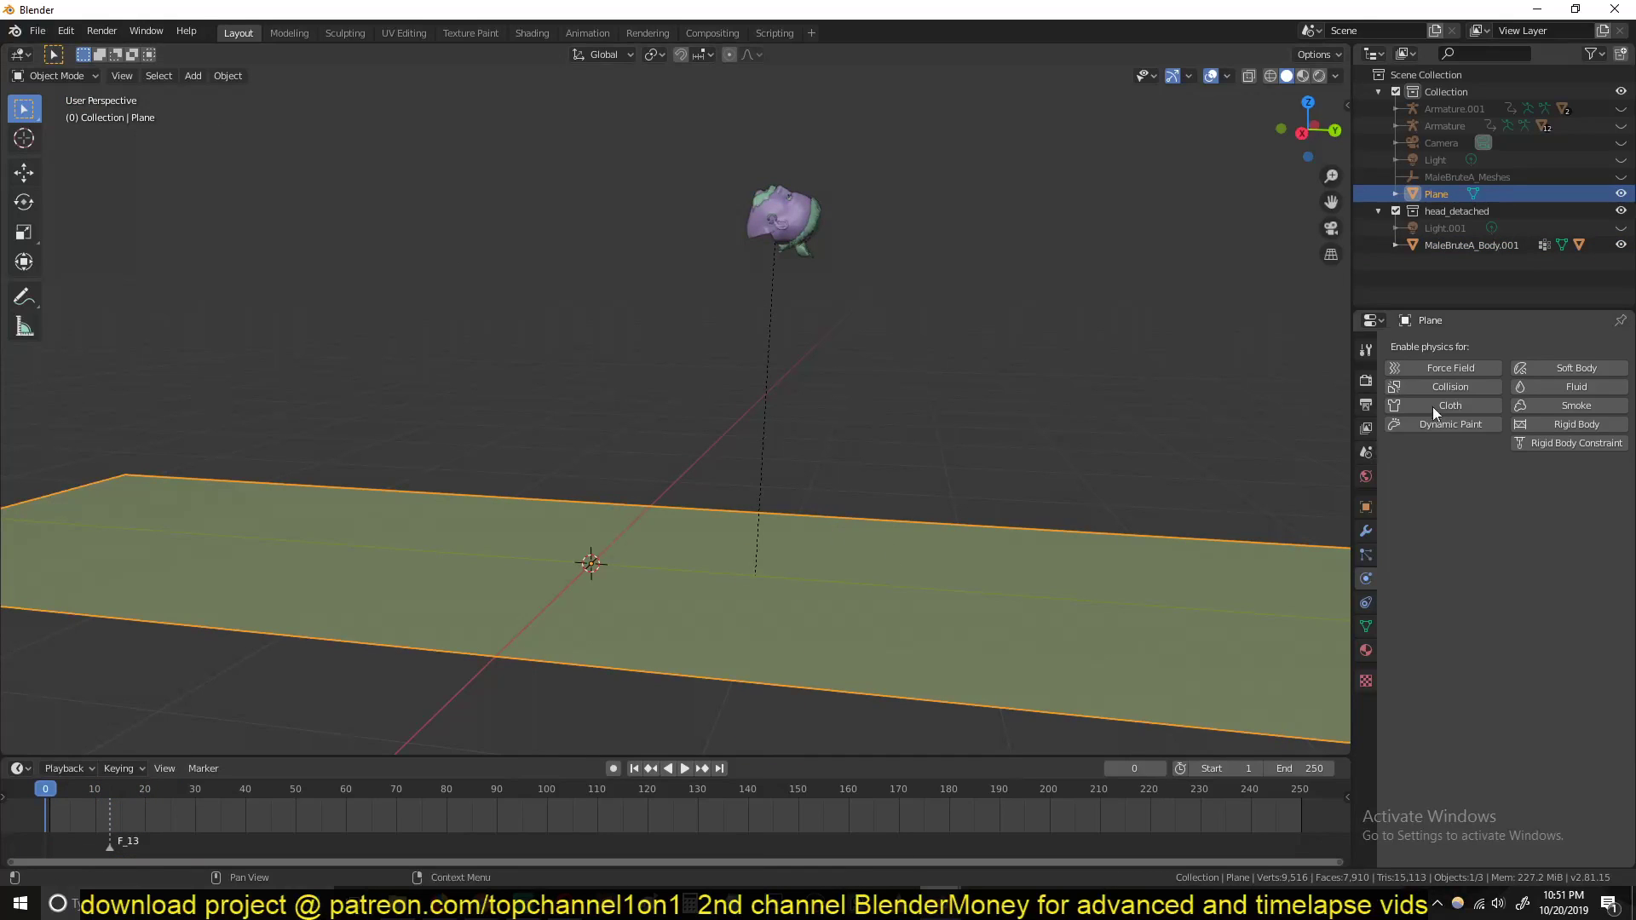
click(1564, 425)
click(1572, 493)
click(1552, 540)
key(space)
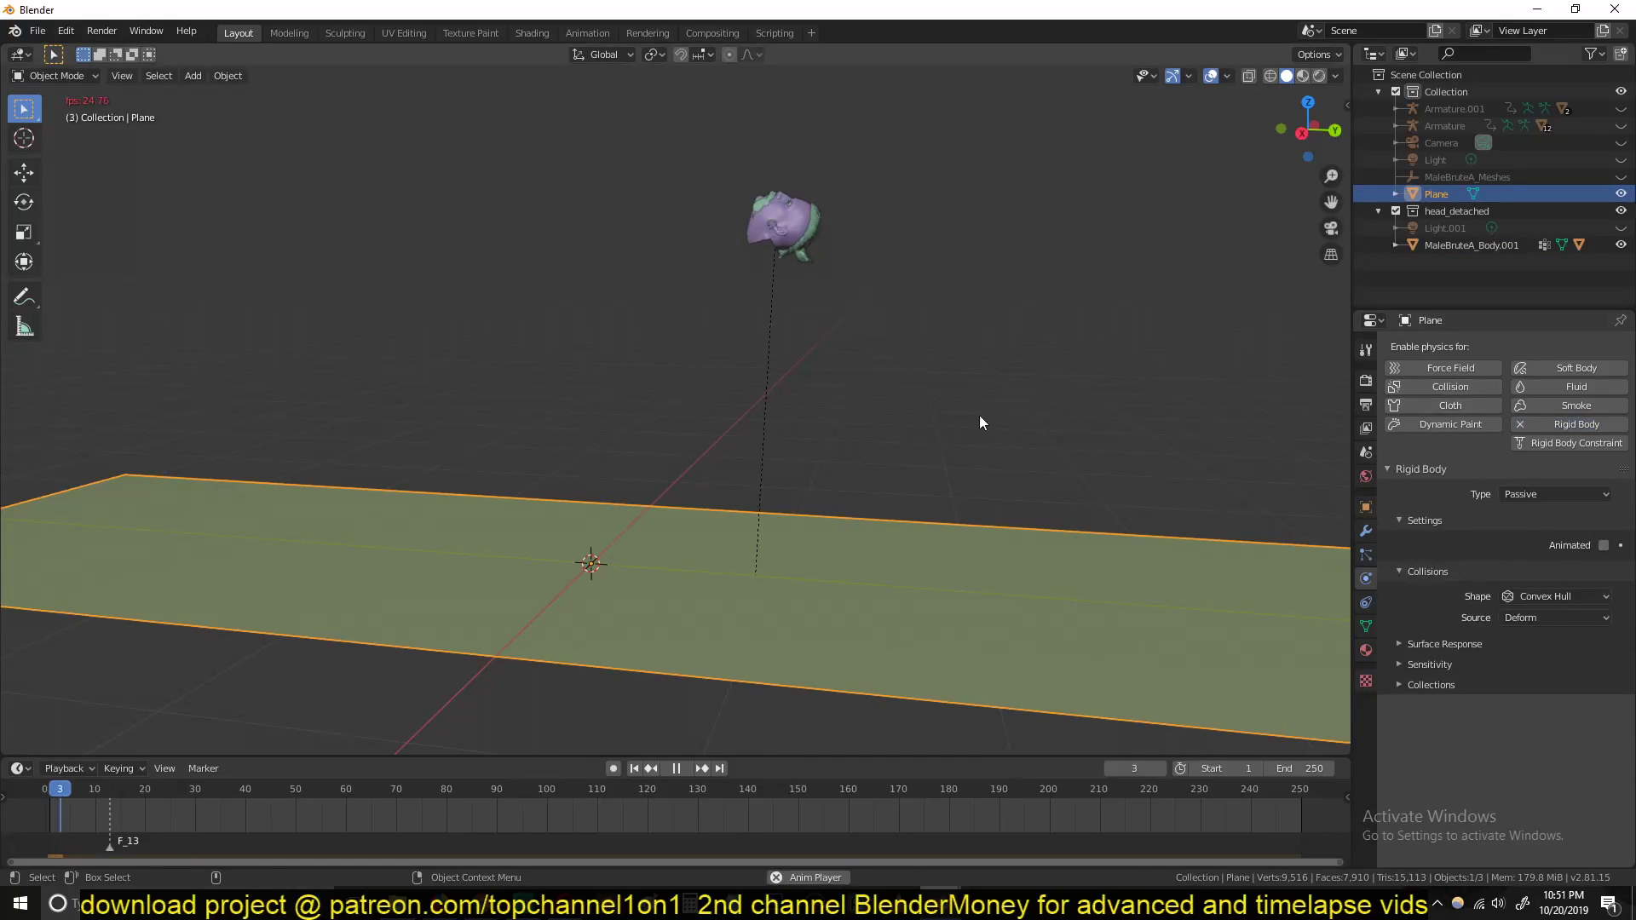
key(Escape)
Apply the detached head's object transform and play the simulation to watch it fall
middle_drag(816, 484, 784, 126)
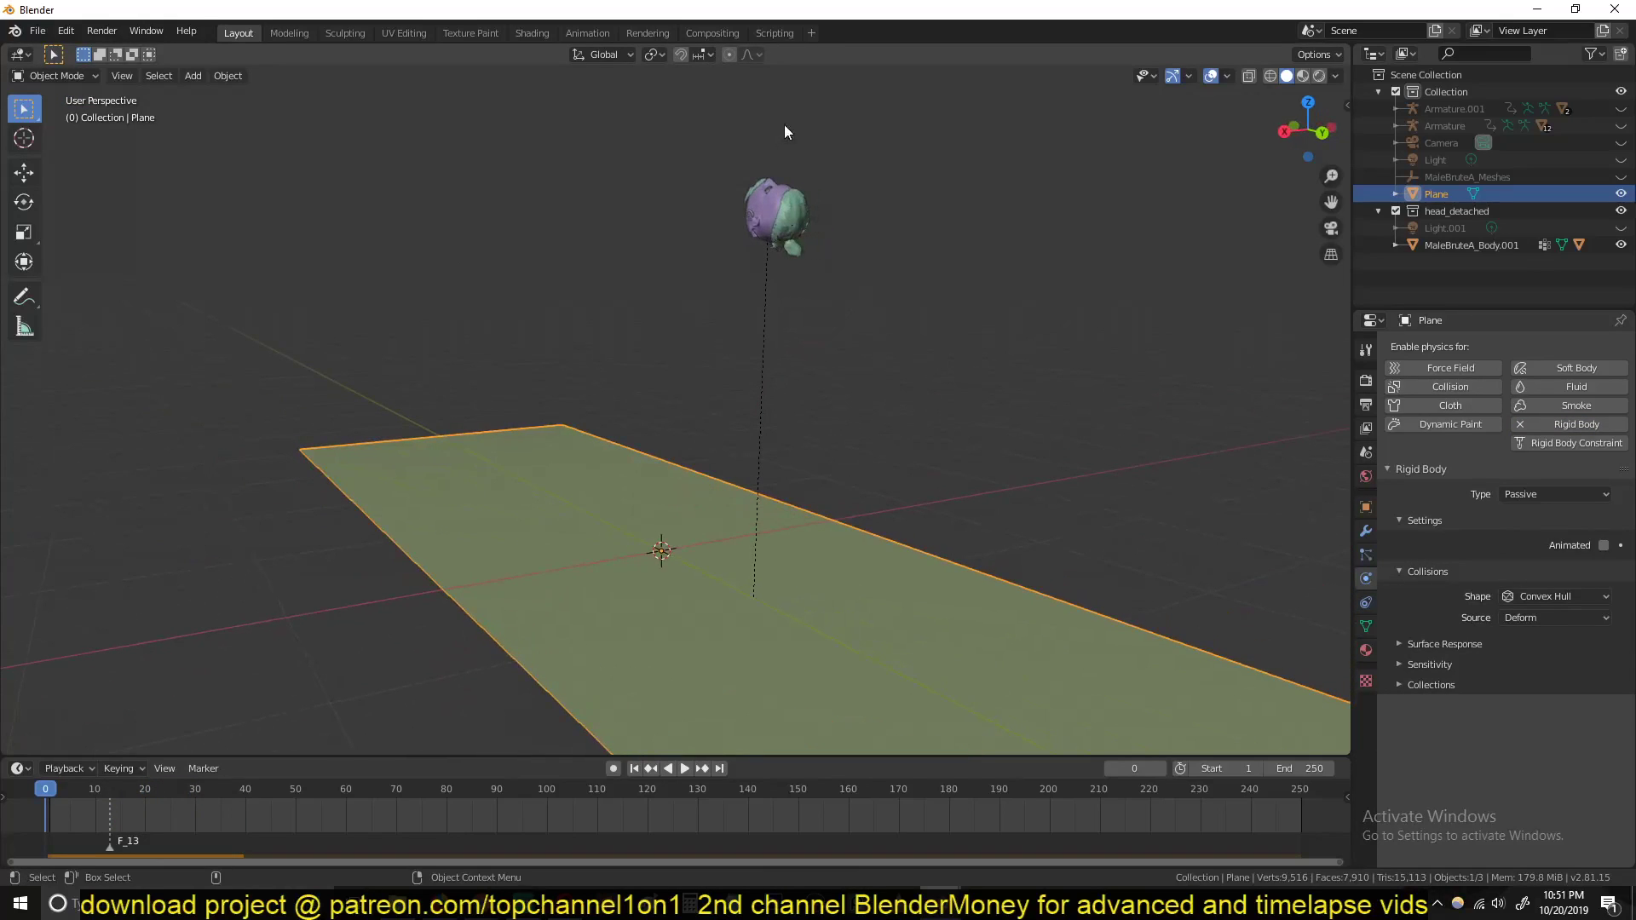
click(775, 213)
key(ctrl+a)
click(735, 248)
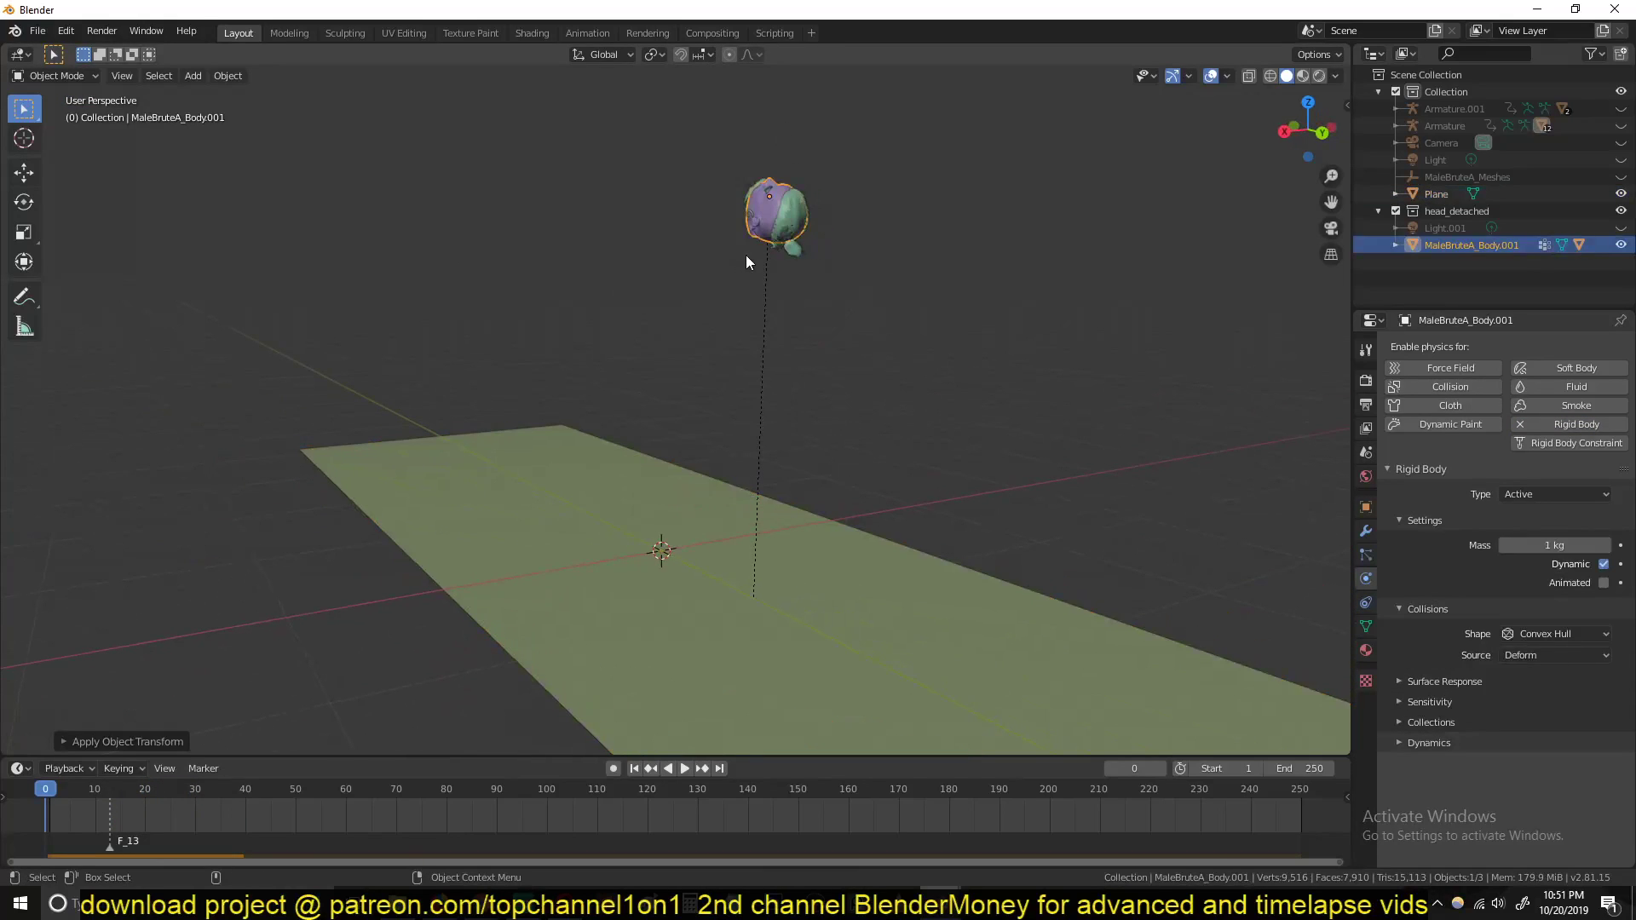
key(space)
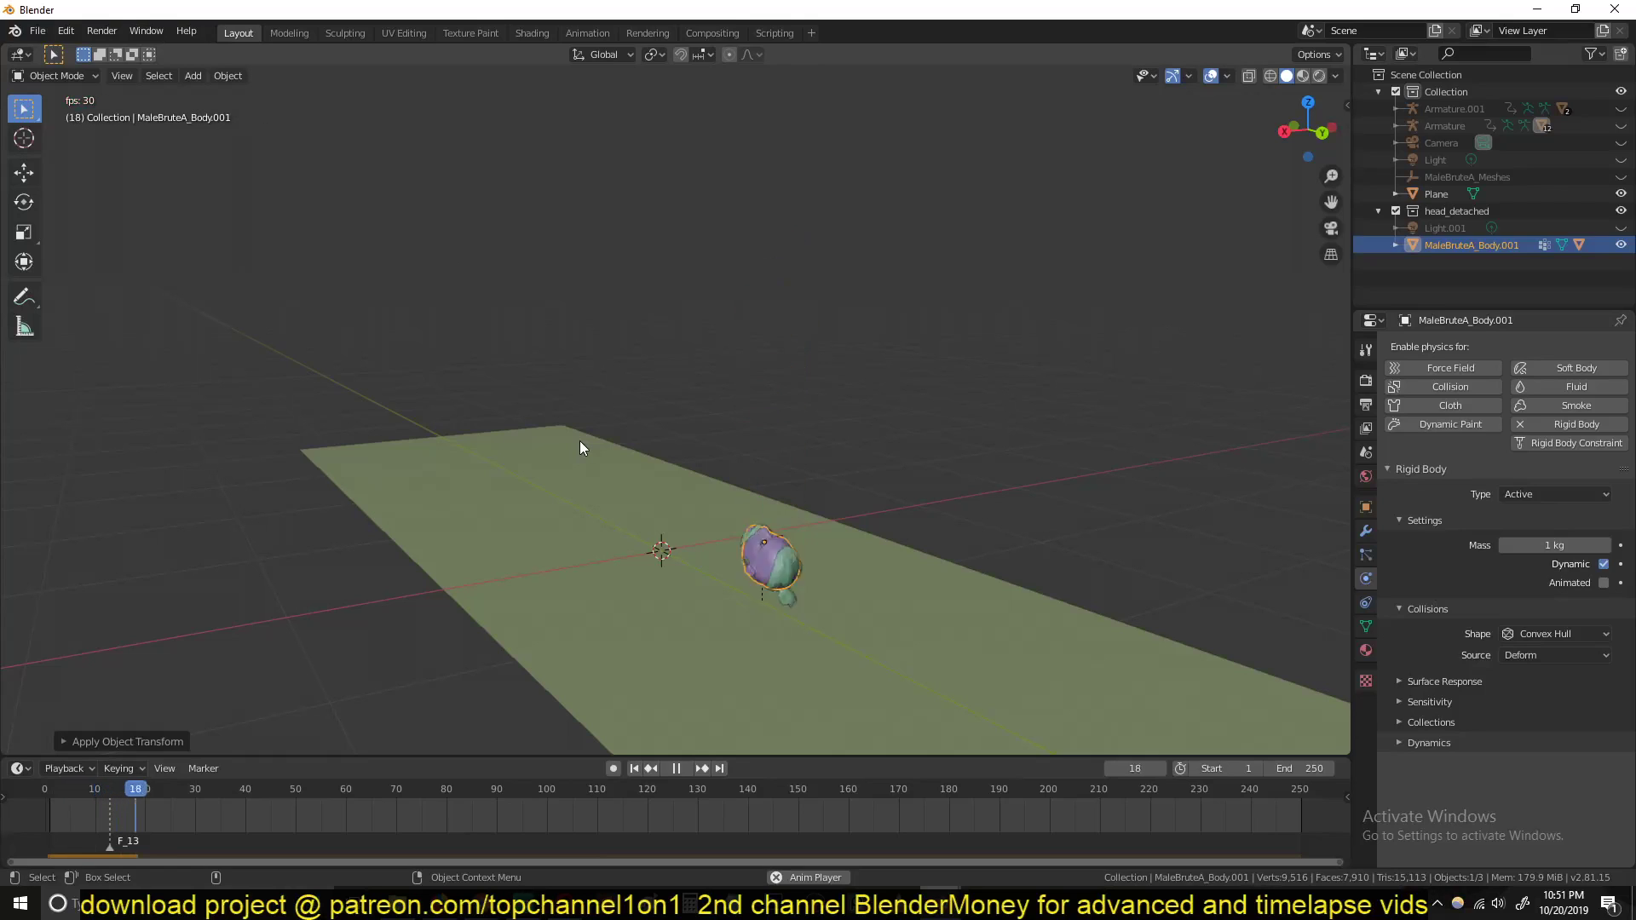
key(Escape)
Apply the ground plane's object transform
key(KP_Decimal)
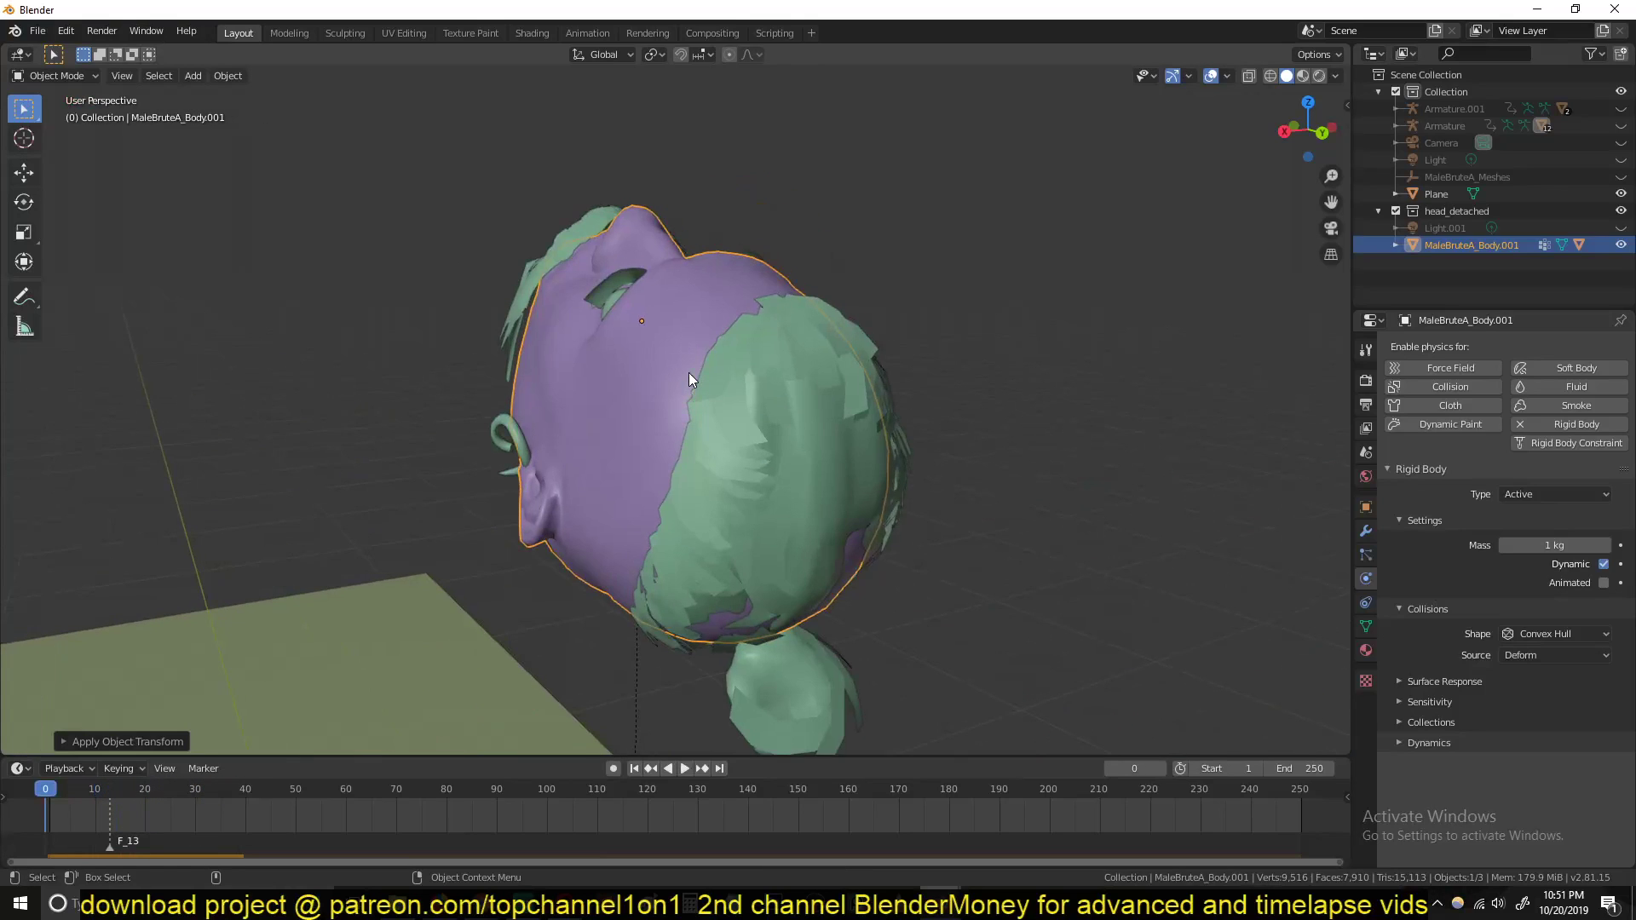
middle_drag(689, 372, 801, 283)
scroll(767, 358, down, 8)
click(712, 571)
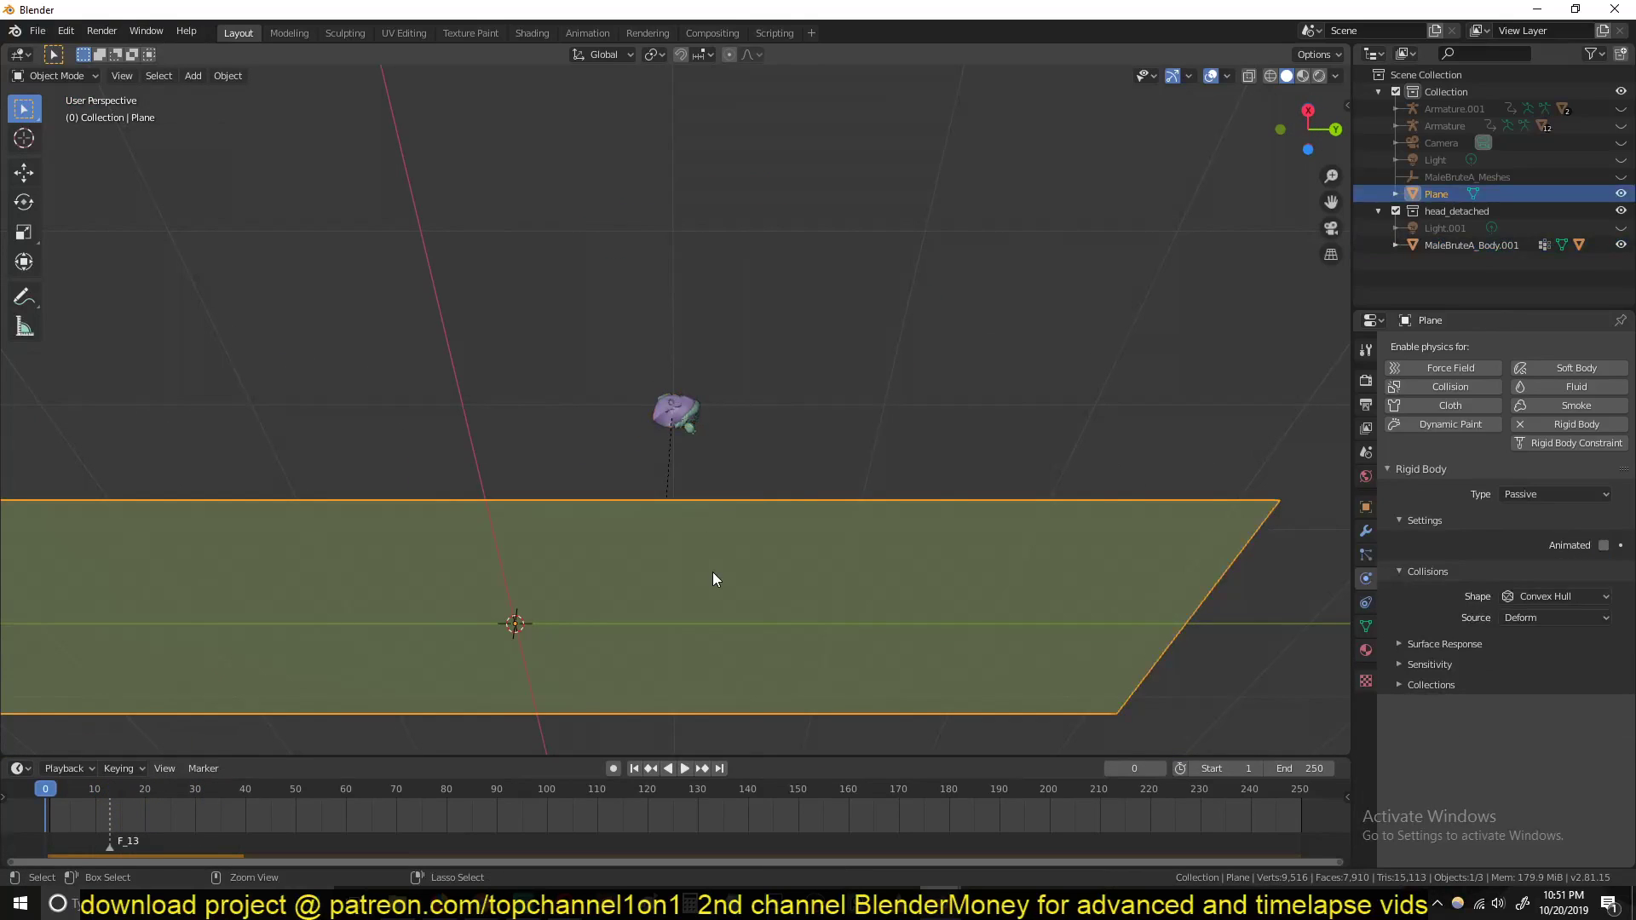
middle_drag(713, 571, 683, 632)
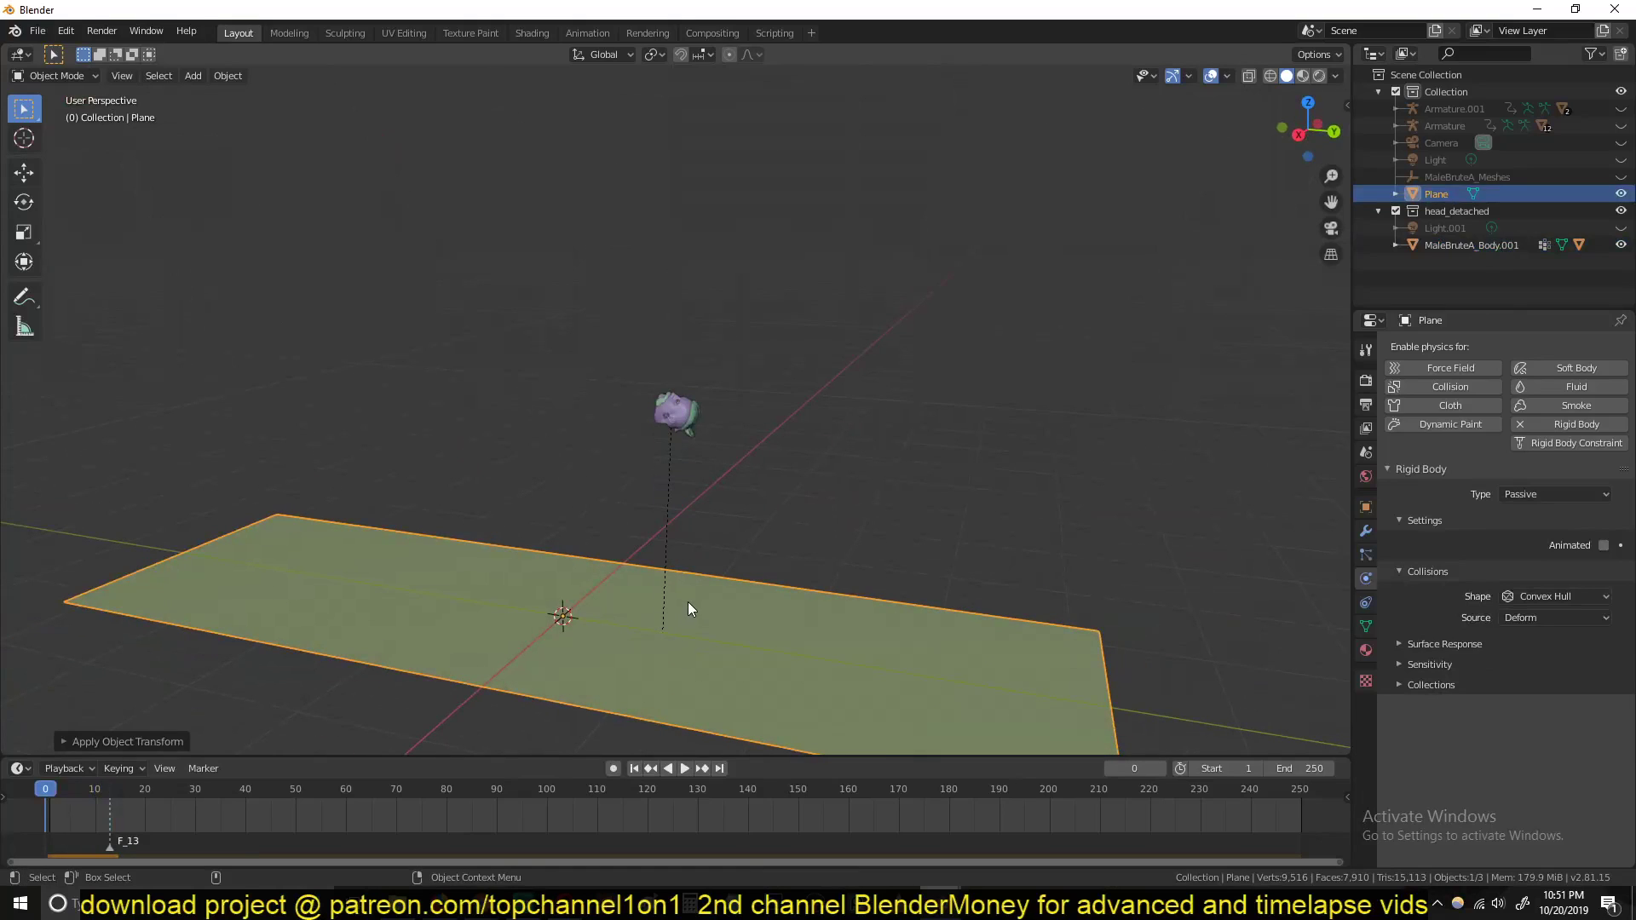
Examine the head and hair in wireframe view and check the detached head's modifiers
key(shift+z)
click(667, 398)
middle_drag(672, 468, 656, 438)
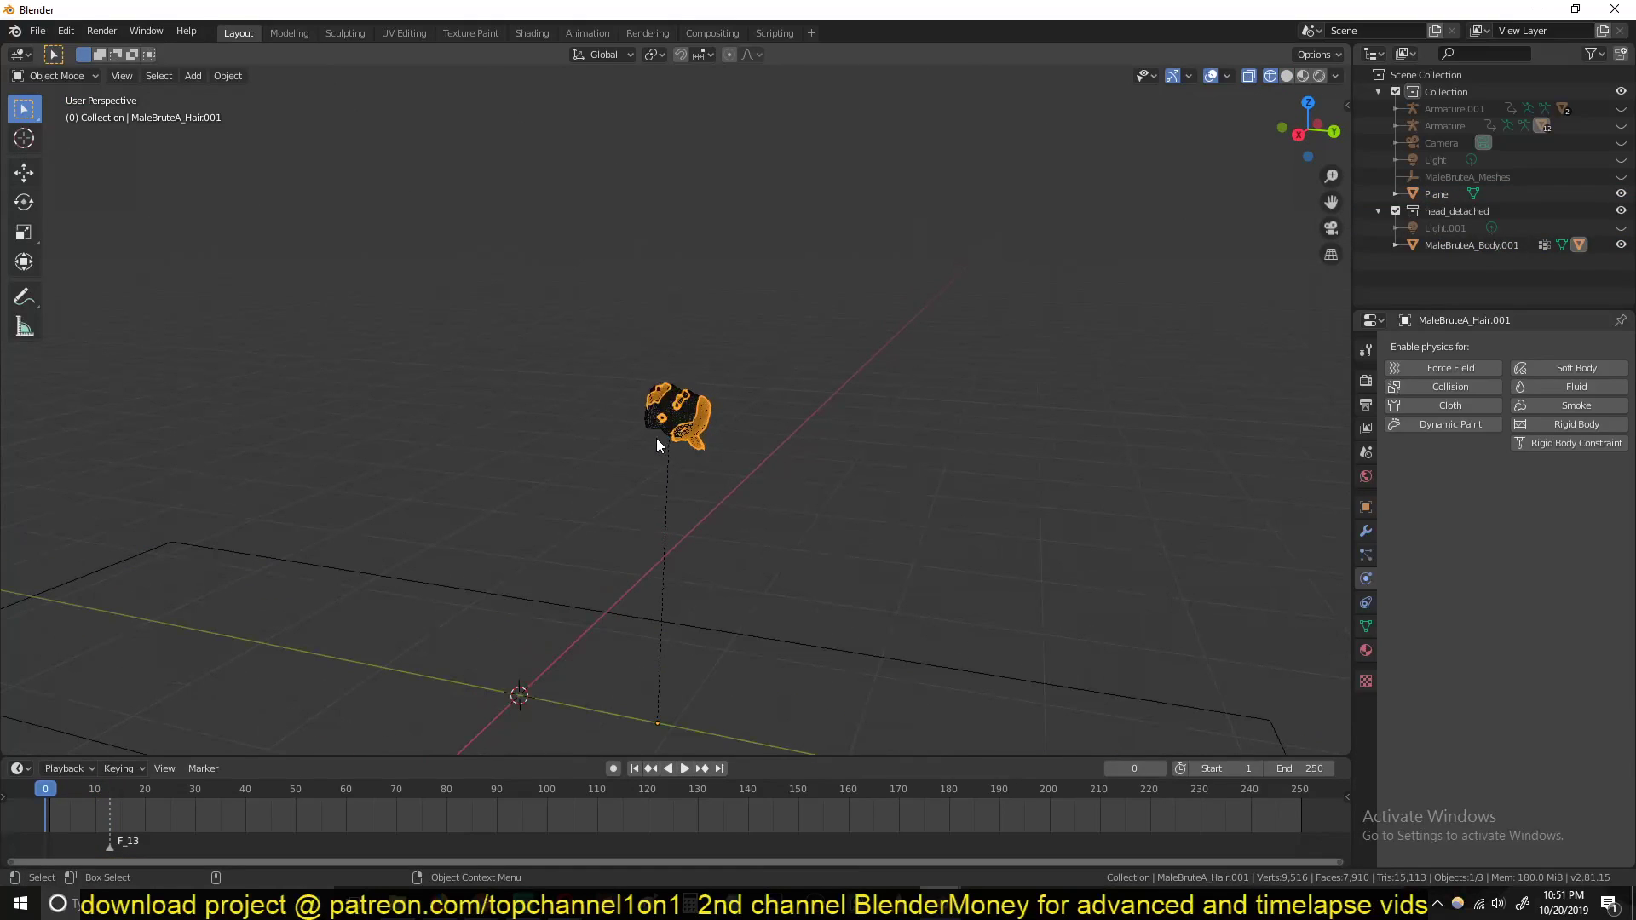
click(1366, 532)
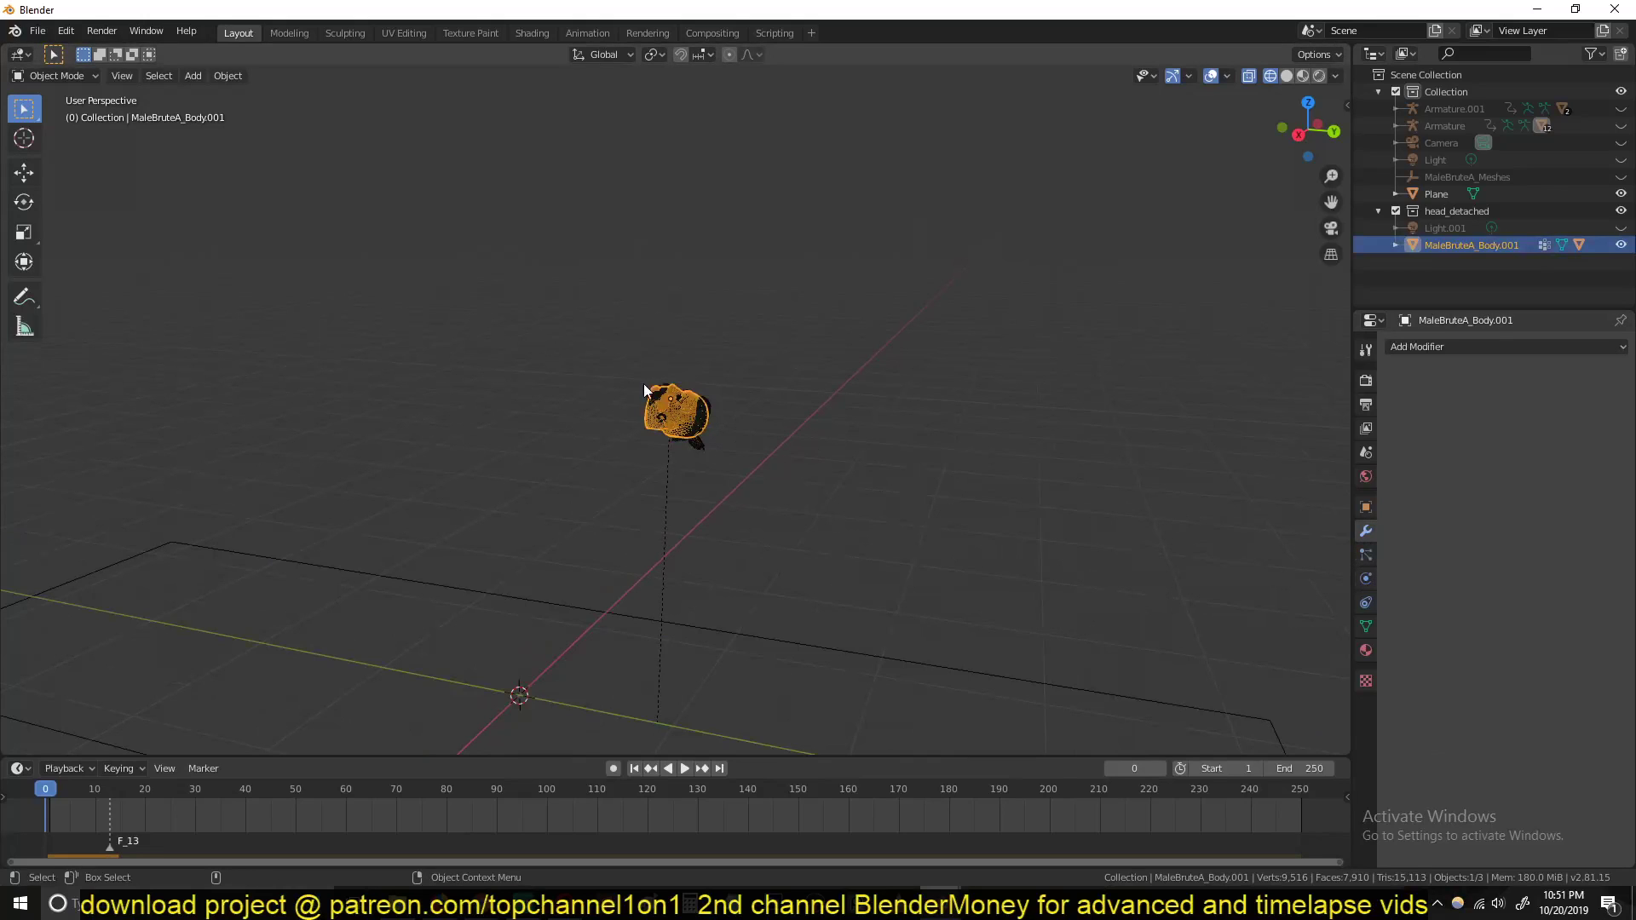
Try clearing the detached head's parent, and undo the change
key(alt+p)
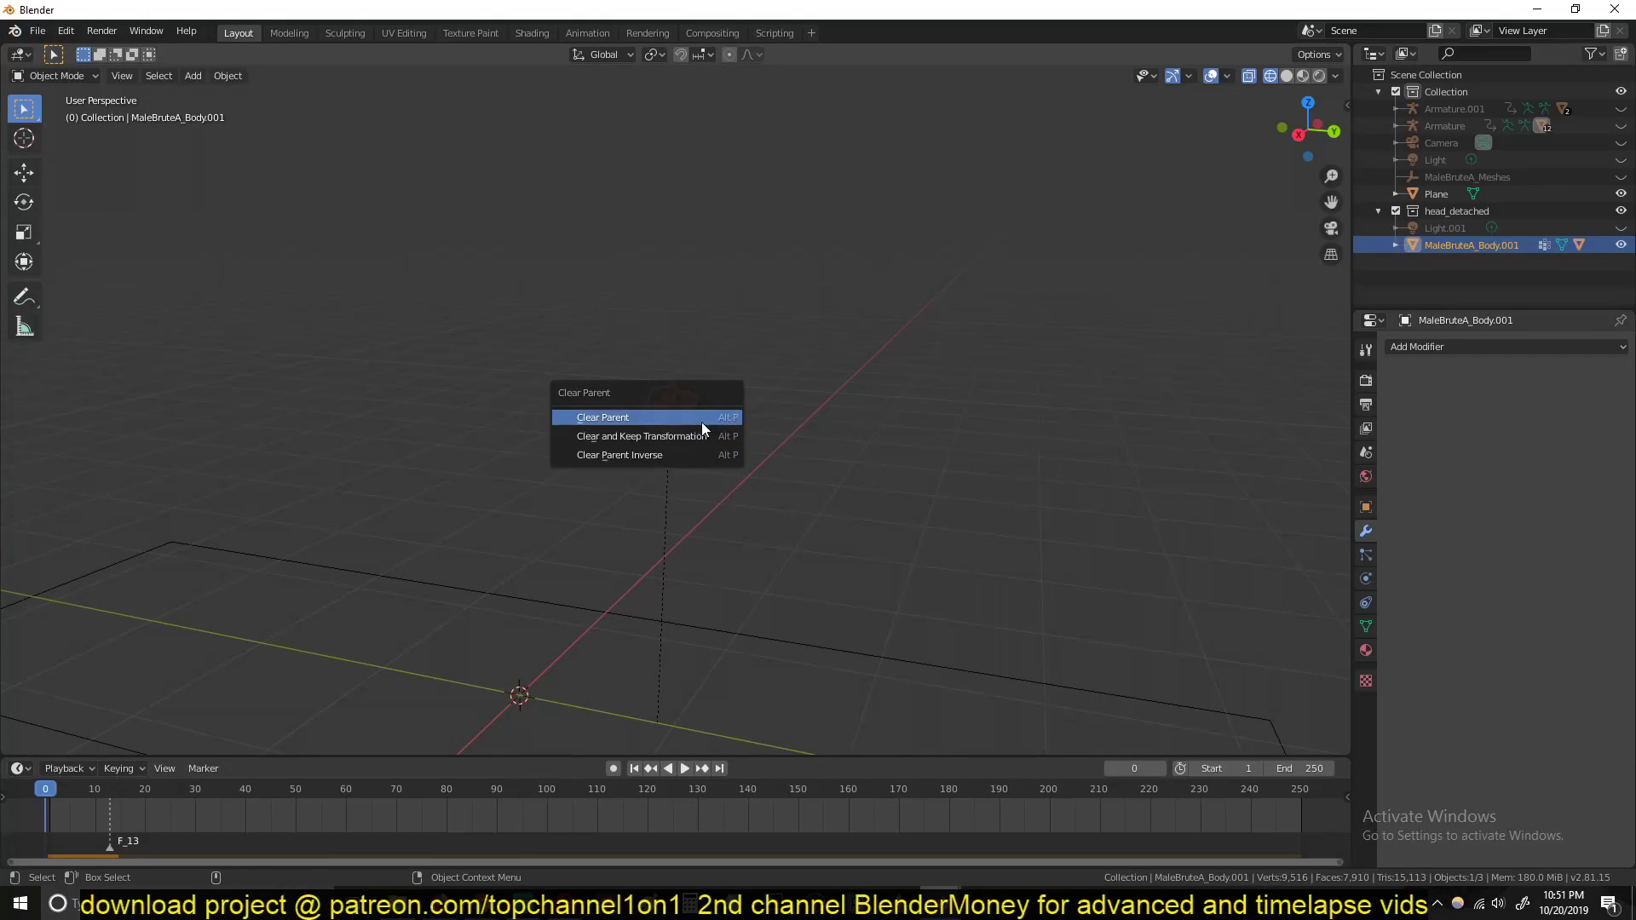
click(703, 421)
scroll(704, 423, down, 4)
key(ctrl+z)
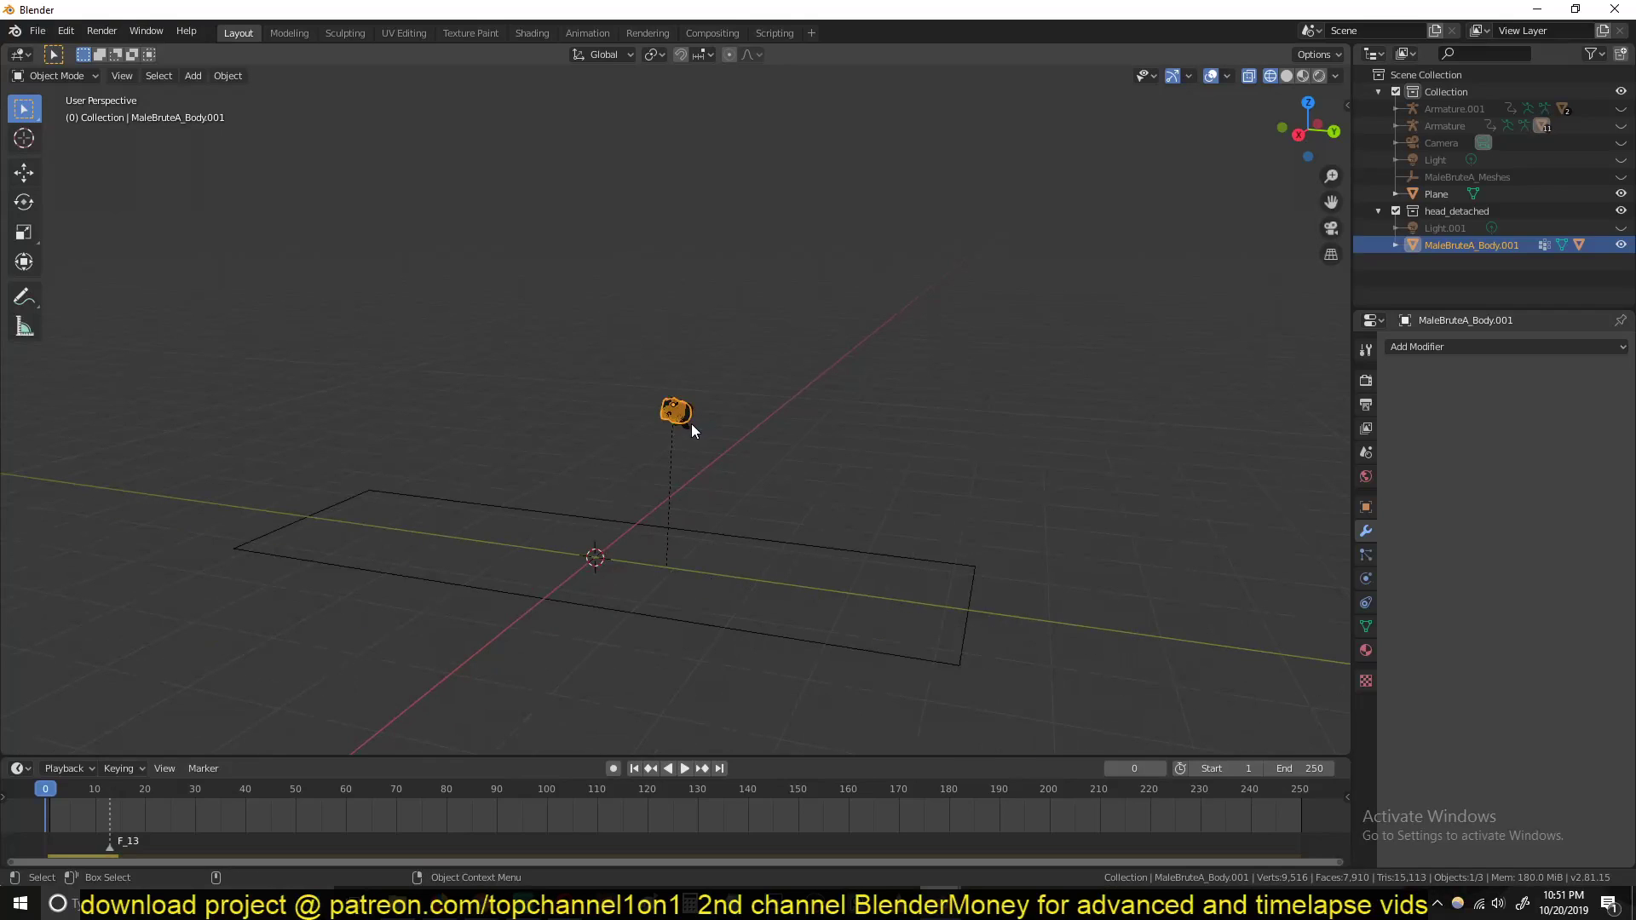
Clear the parent of the detached head MaleBruteA_Body.001 while keeping its transformation
scroll(686, 442, up, 6)
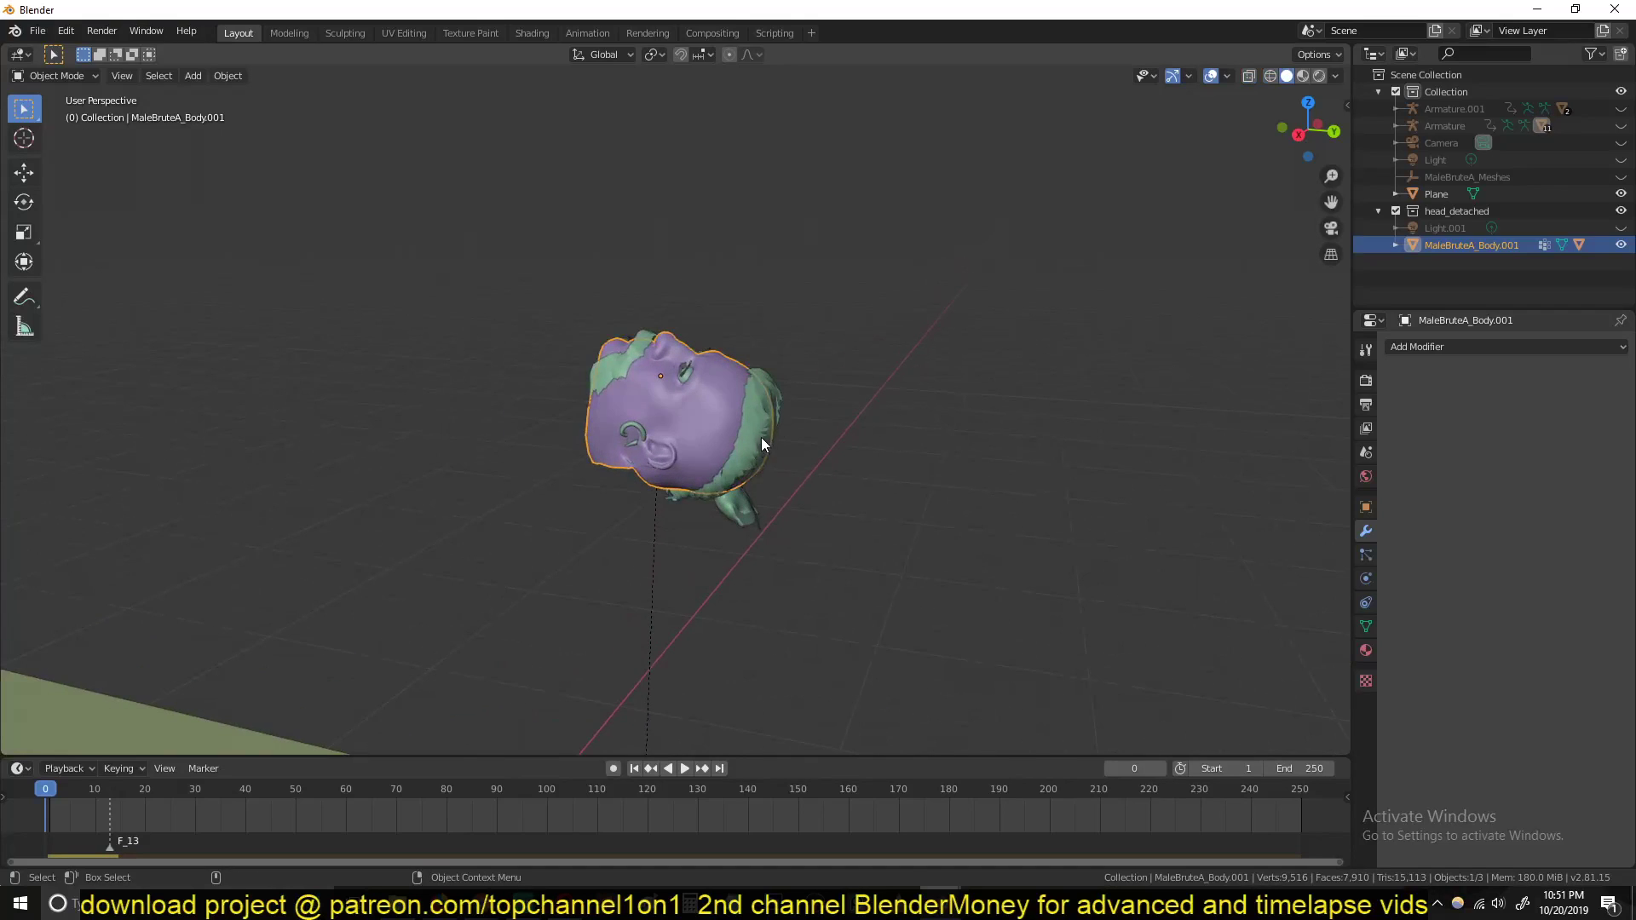
shift+middle_drag(679, 546, 748, 491)
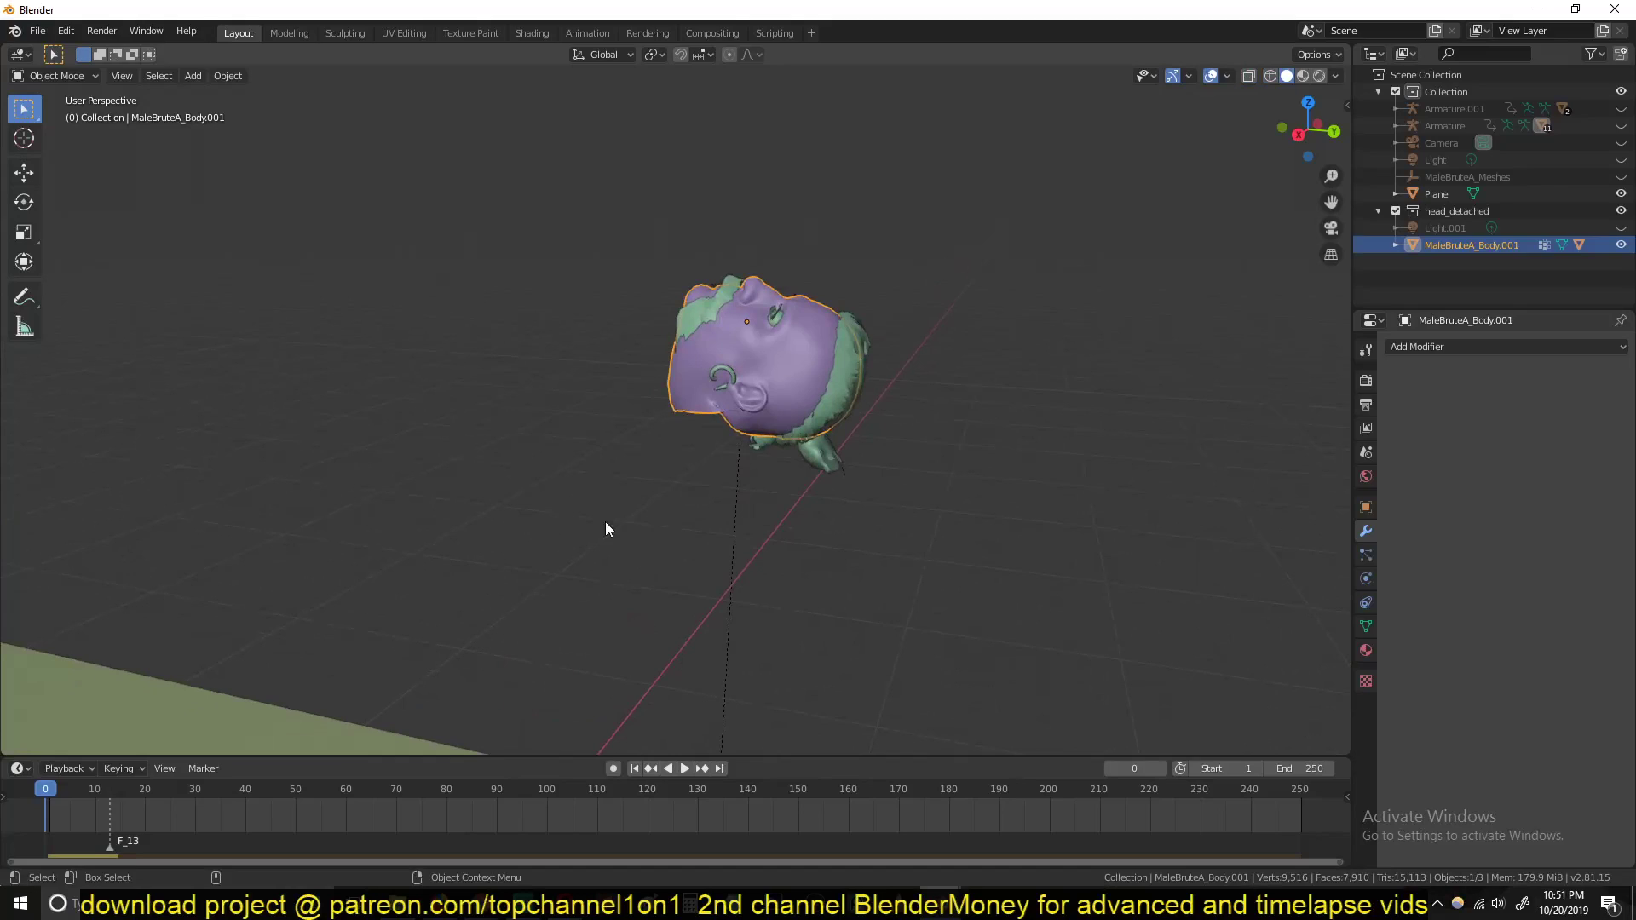
shift+middle_drag(610, 521, 617, 503)
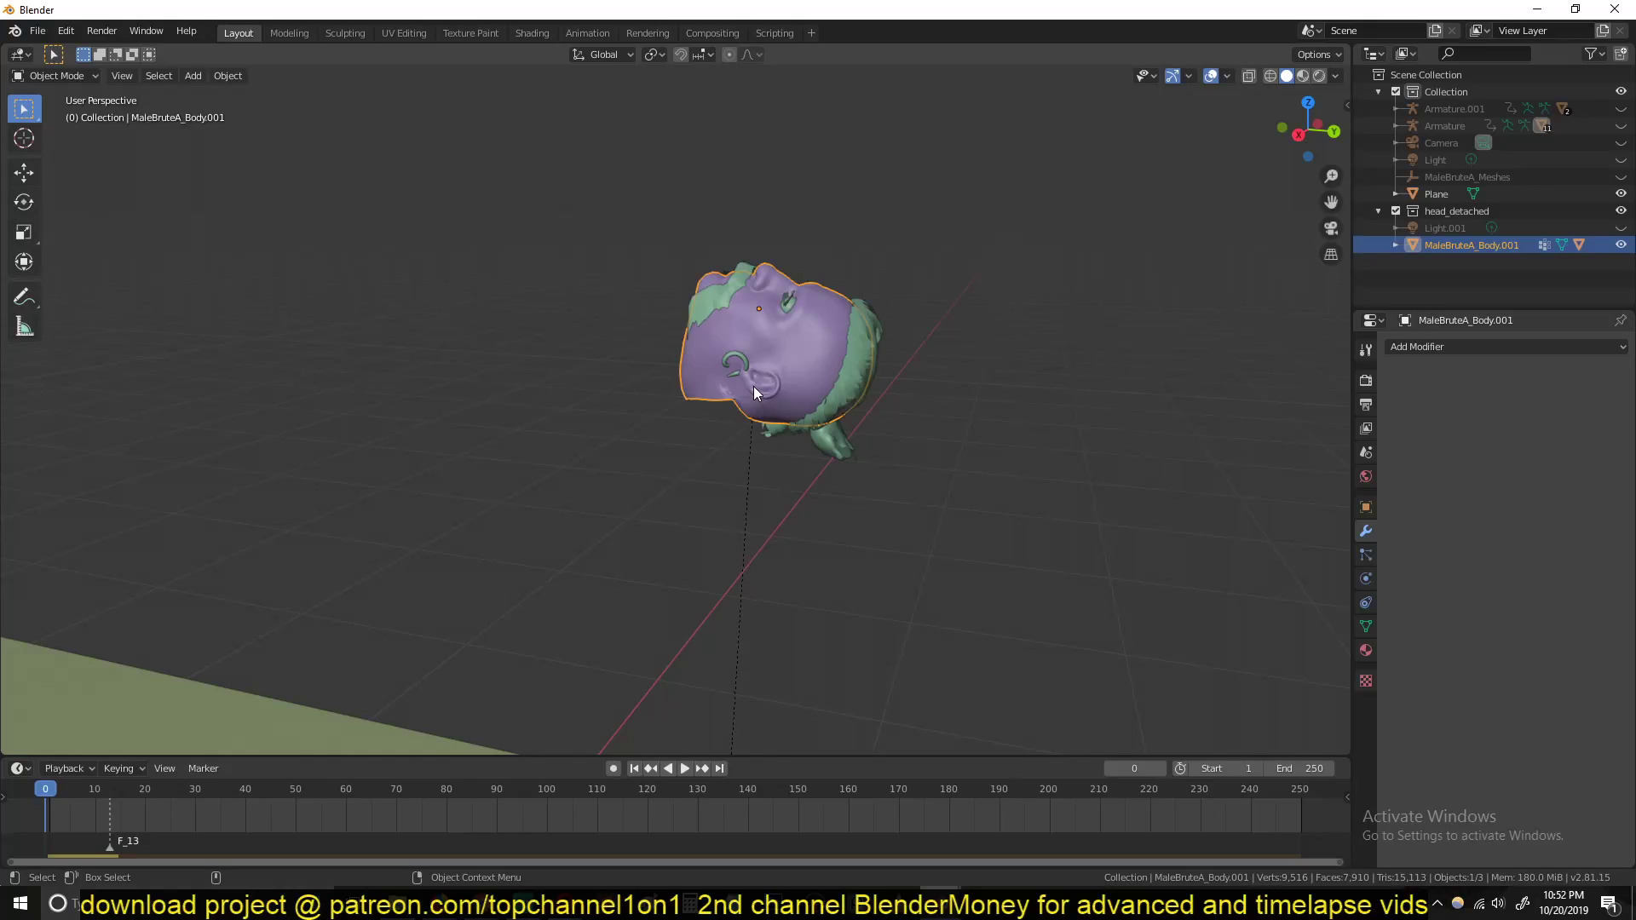
key(alt+p)
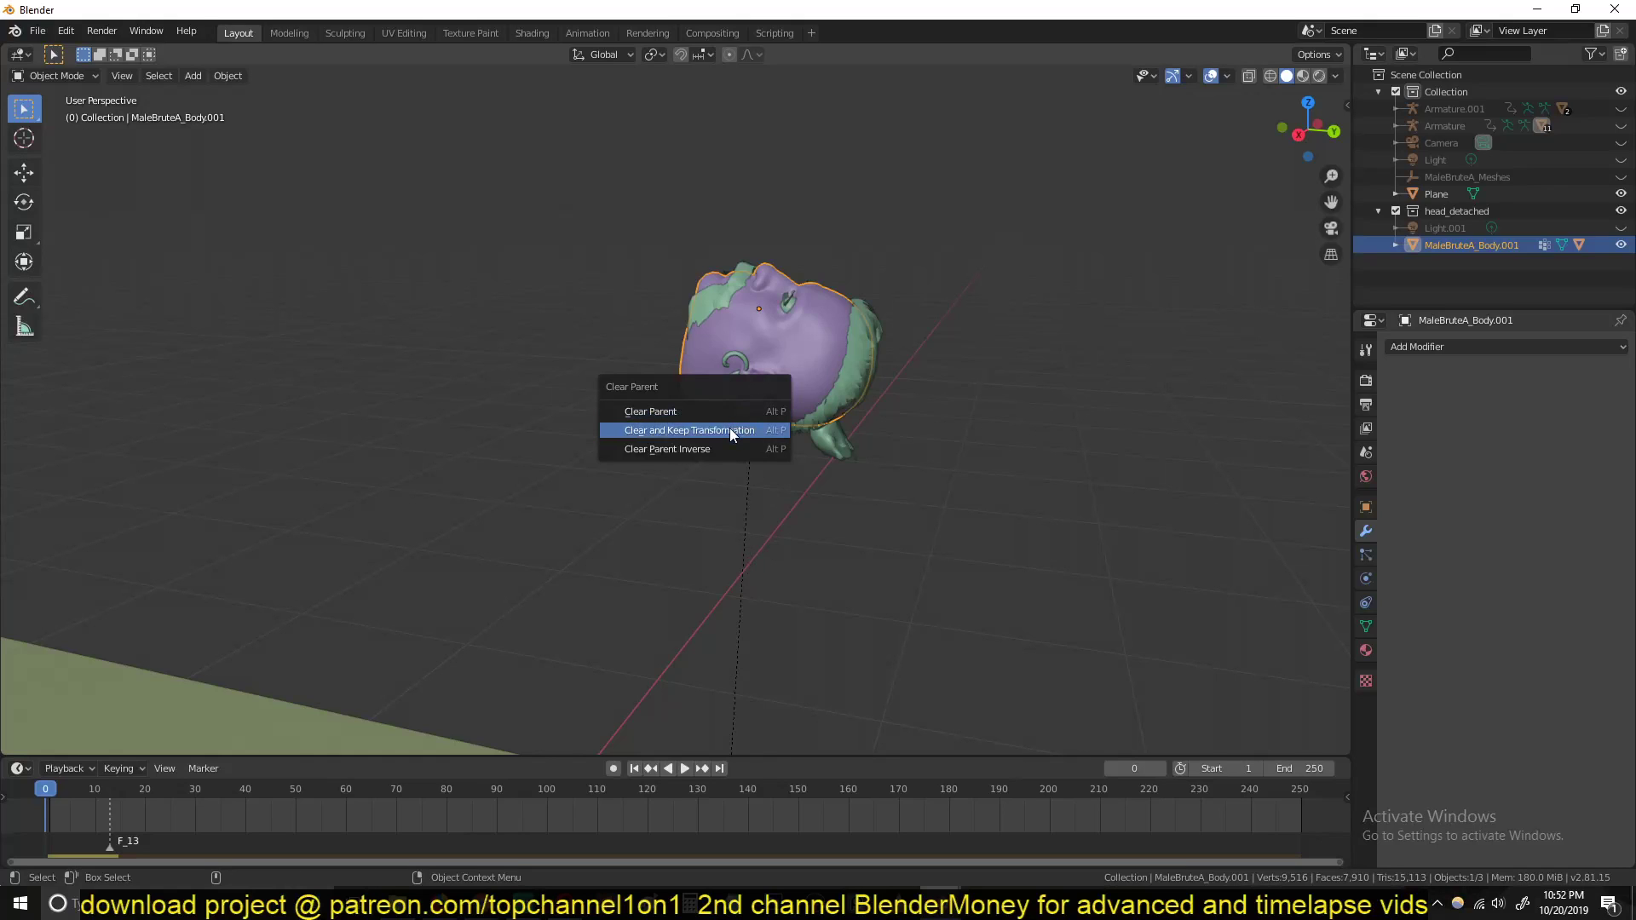
click(729, 428)
scroll(729, 428, down, 5)
scroll(765, 409, up, 4)
Clear the parent of MaleBruteA_Hair.001 so that it is separate from the head
key(alt+p)
click(767, 391)
click(820, 383)
key(alt+p)
click(820, 383)
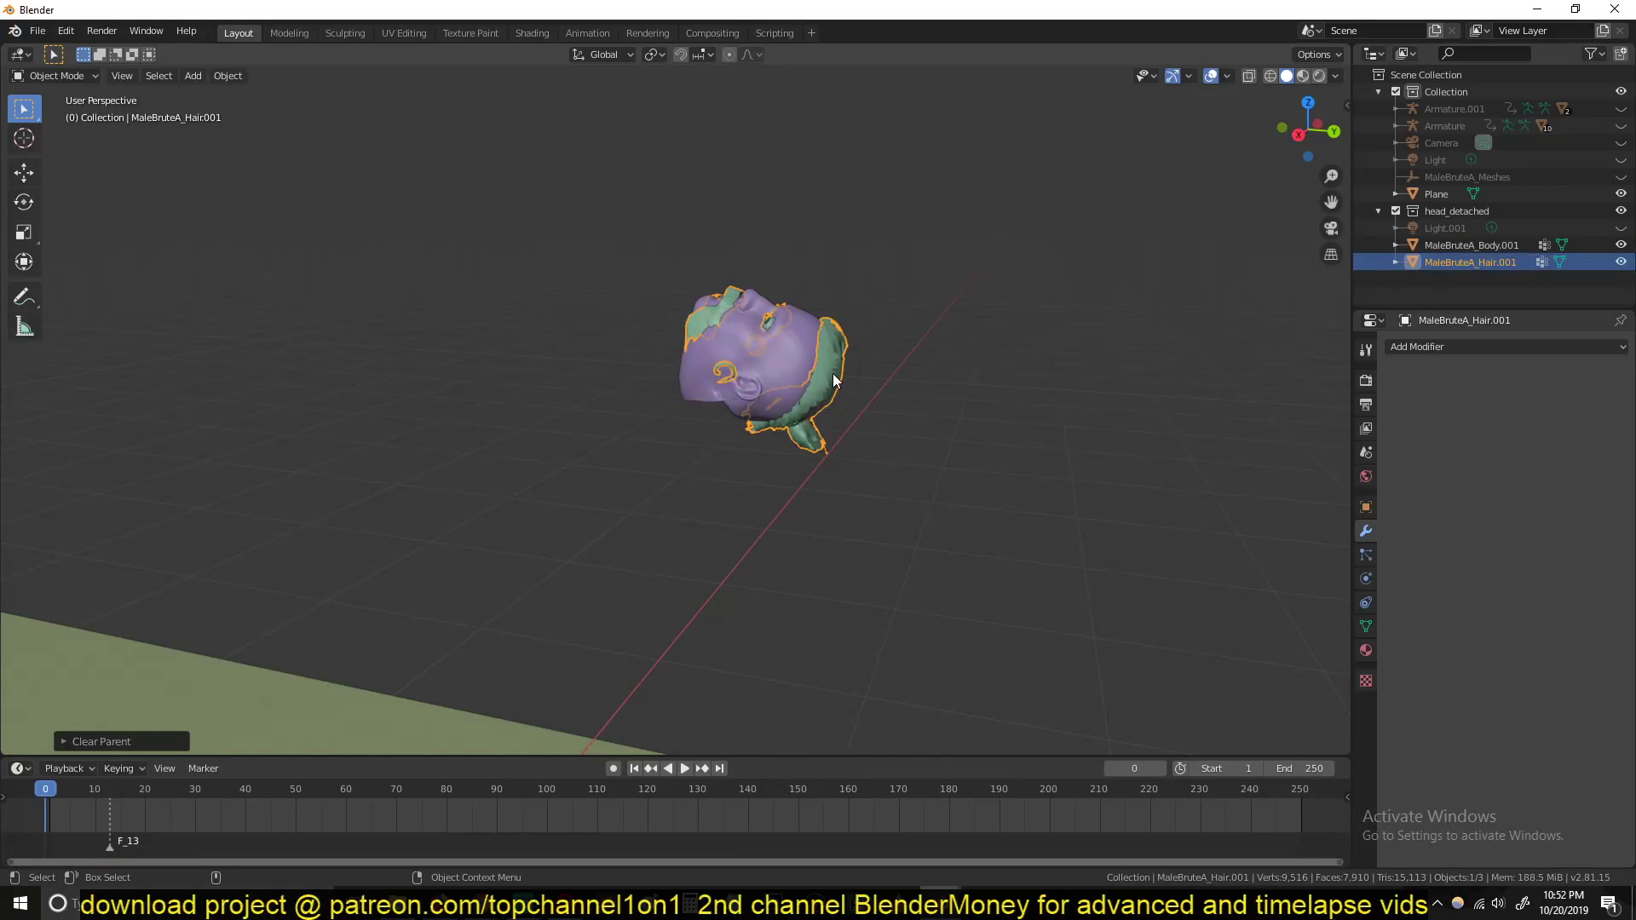
Parent MaleBruteA_Hair.001 back to the head MaleBruteA_Body.001
shift+click(800, 351)
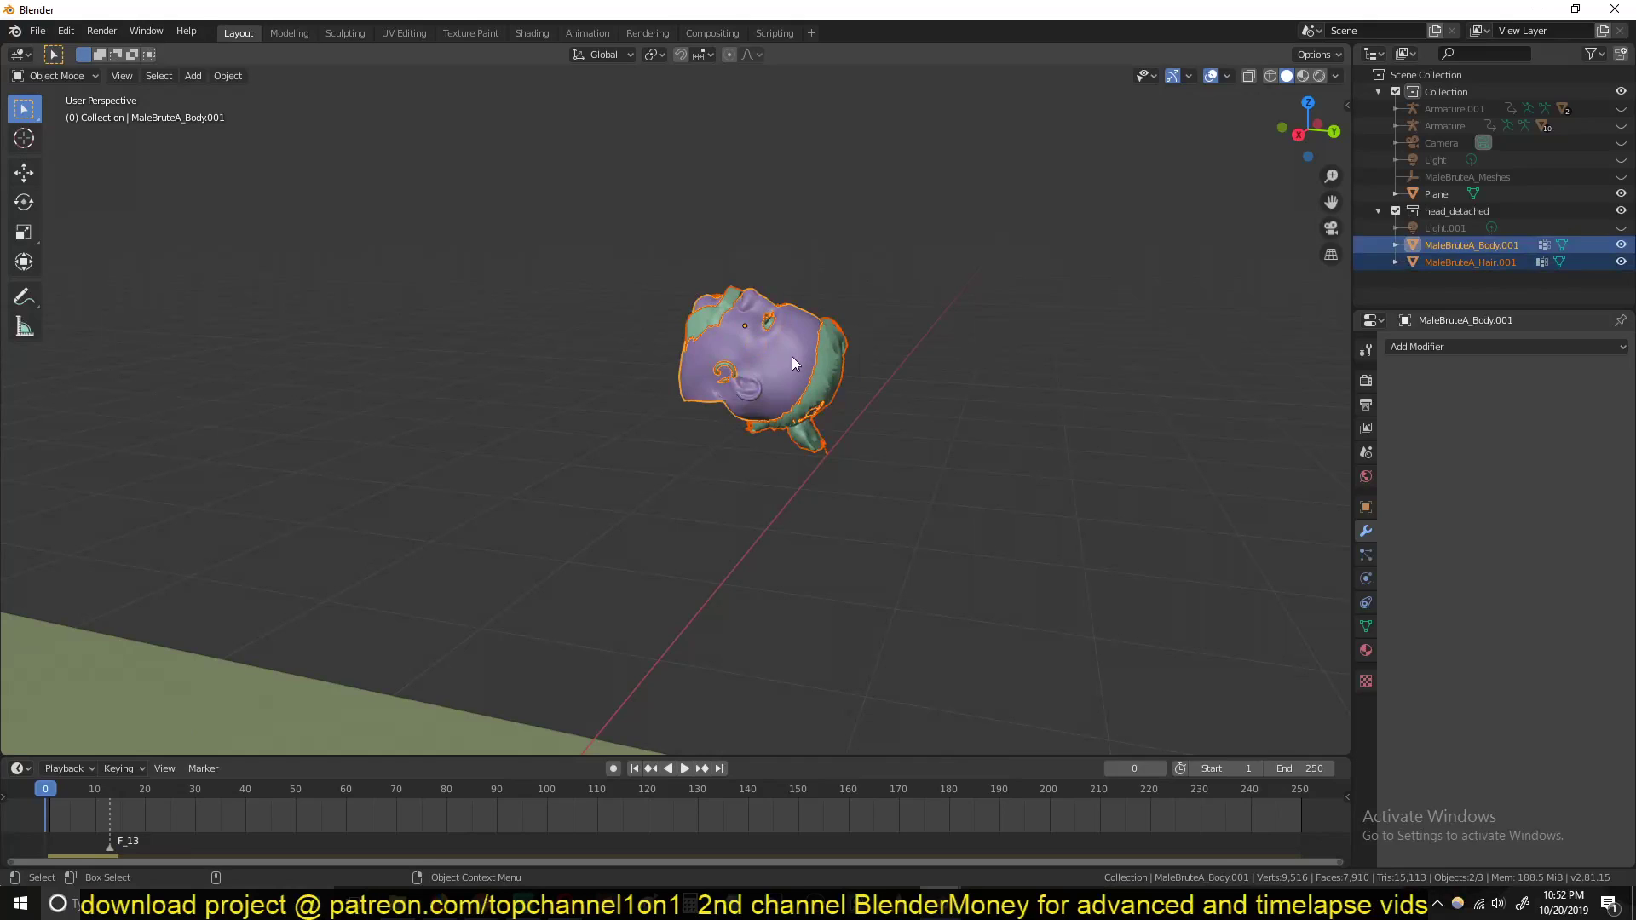
key(ctrl+p)
click(789, 360)
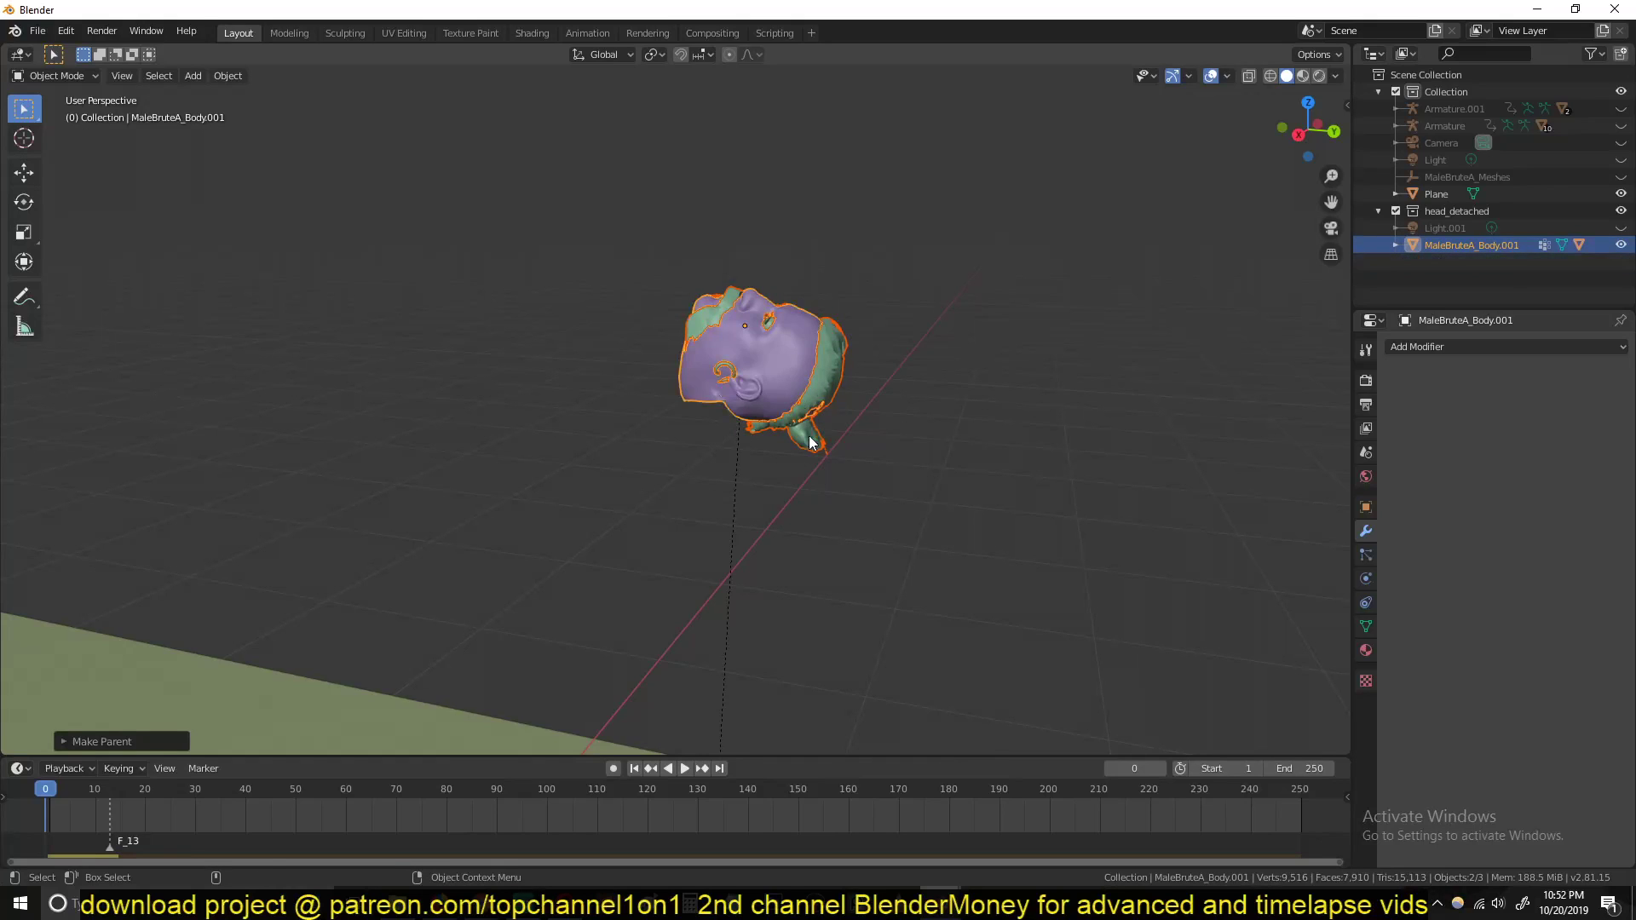
Set the origin of the head MaleBruteA_Body.001 to its geometry in wireframe view, and return to solid shading
scroll(801, 429, down, 4)
click(722, 375)
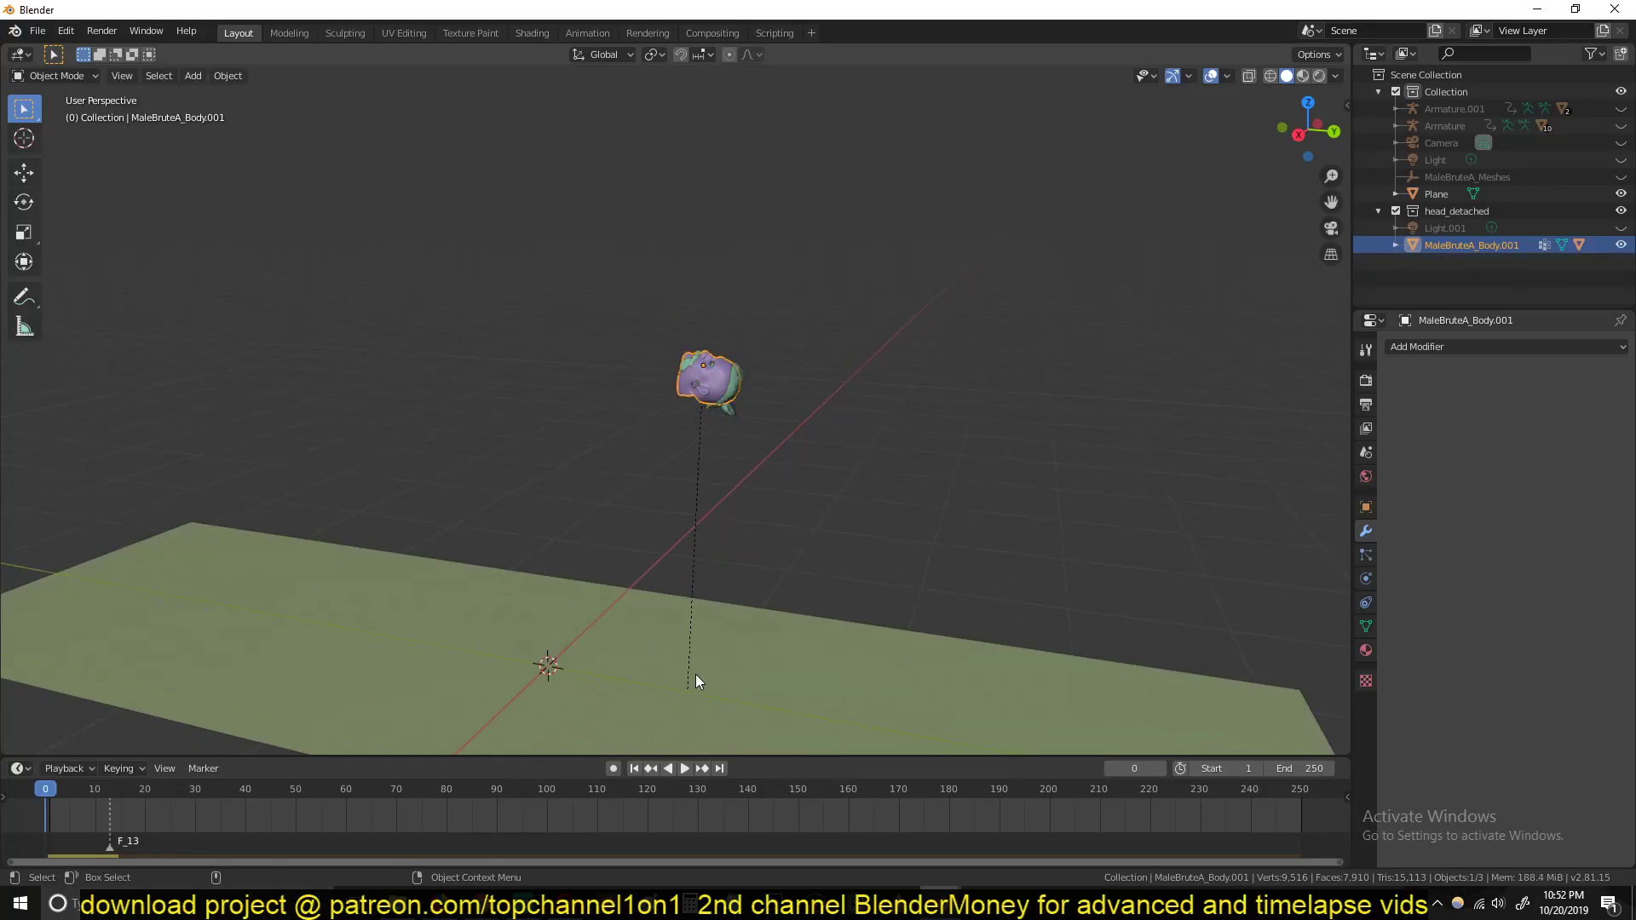
key(z)
click(557, 658)
right_click(677, 400)
mouse_move(676, 400)
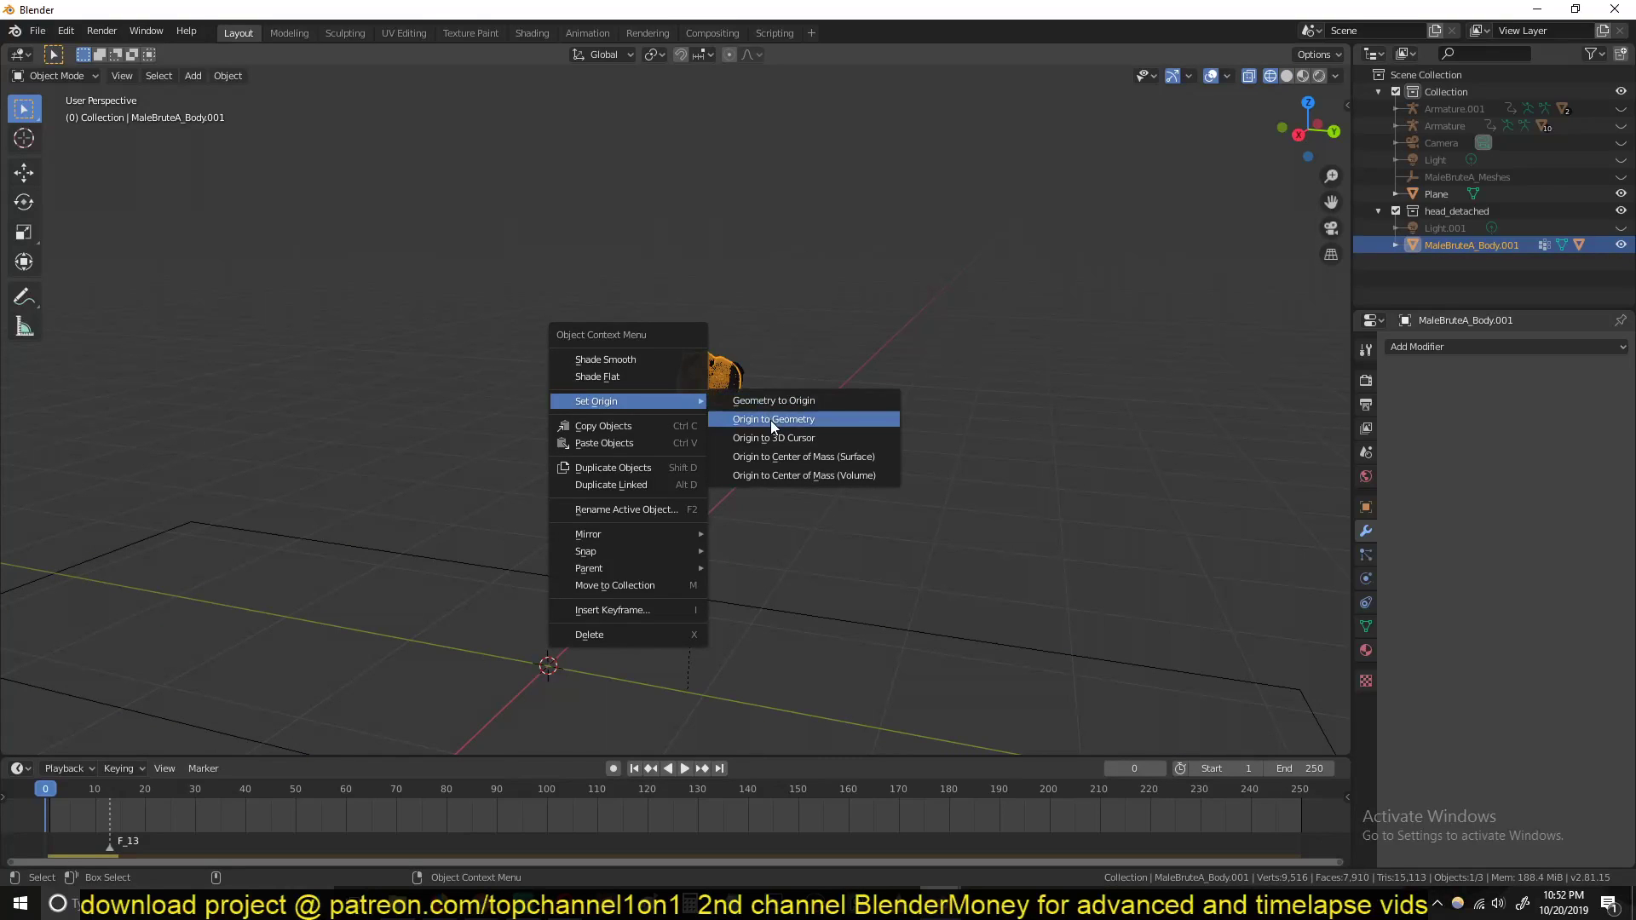
click(771, 421)
key(z)
click(950, 418)
click(738, 413)
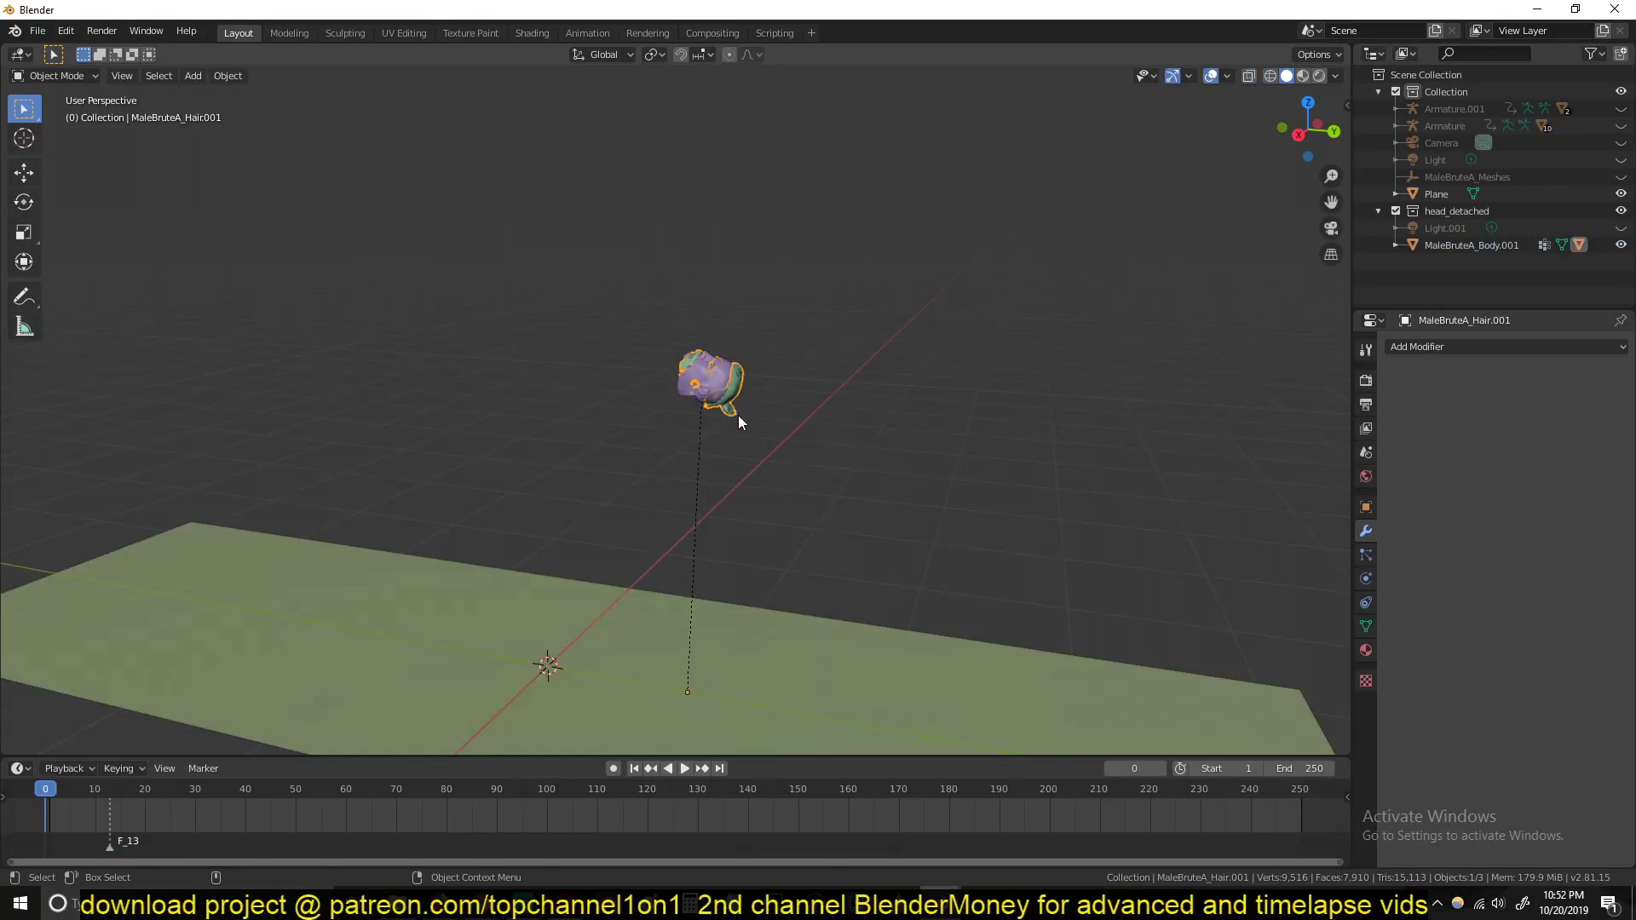
key(r)
click(869, 411)
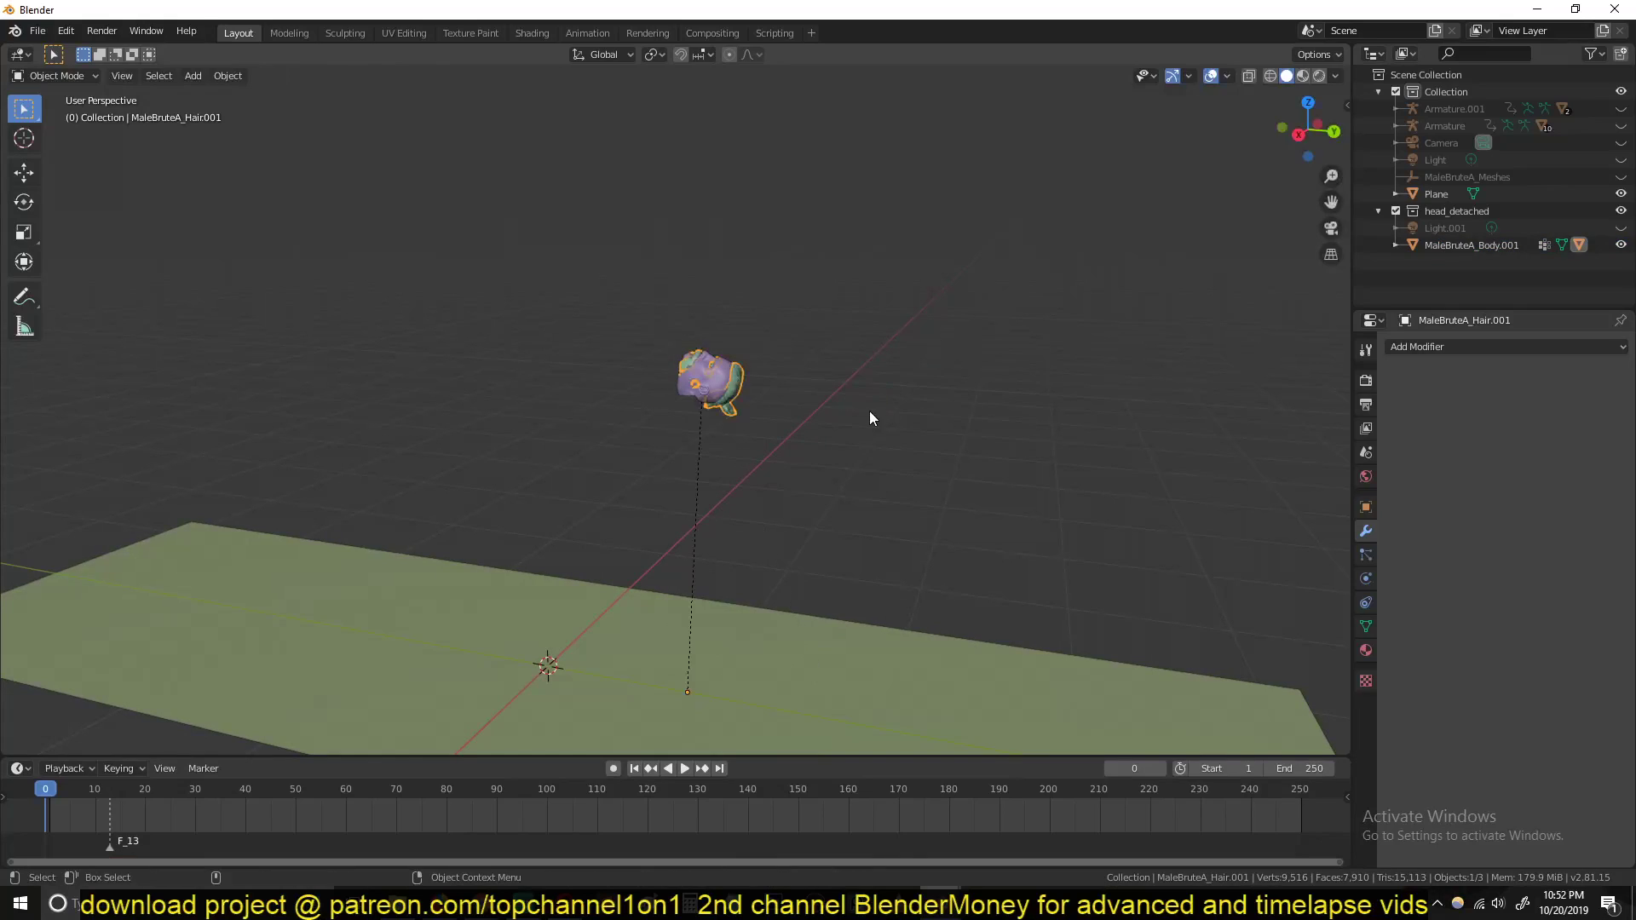
Set the origin of MaleBruteA_Hair.001 to its geometry and play back the head's fall
right_click(734, 382)
mouse_move(735, 382)
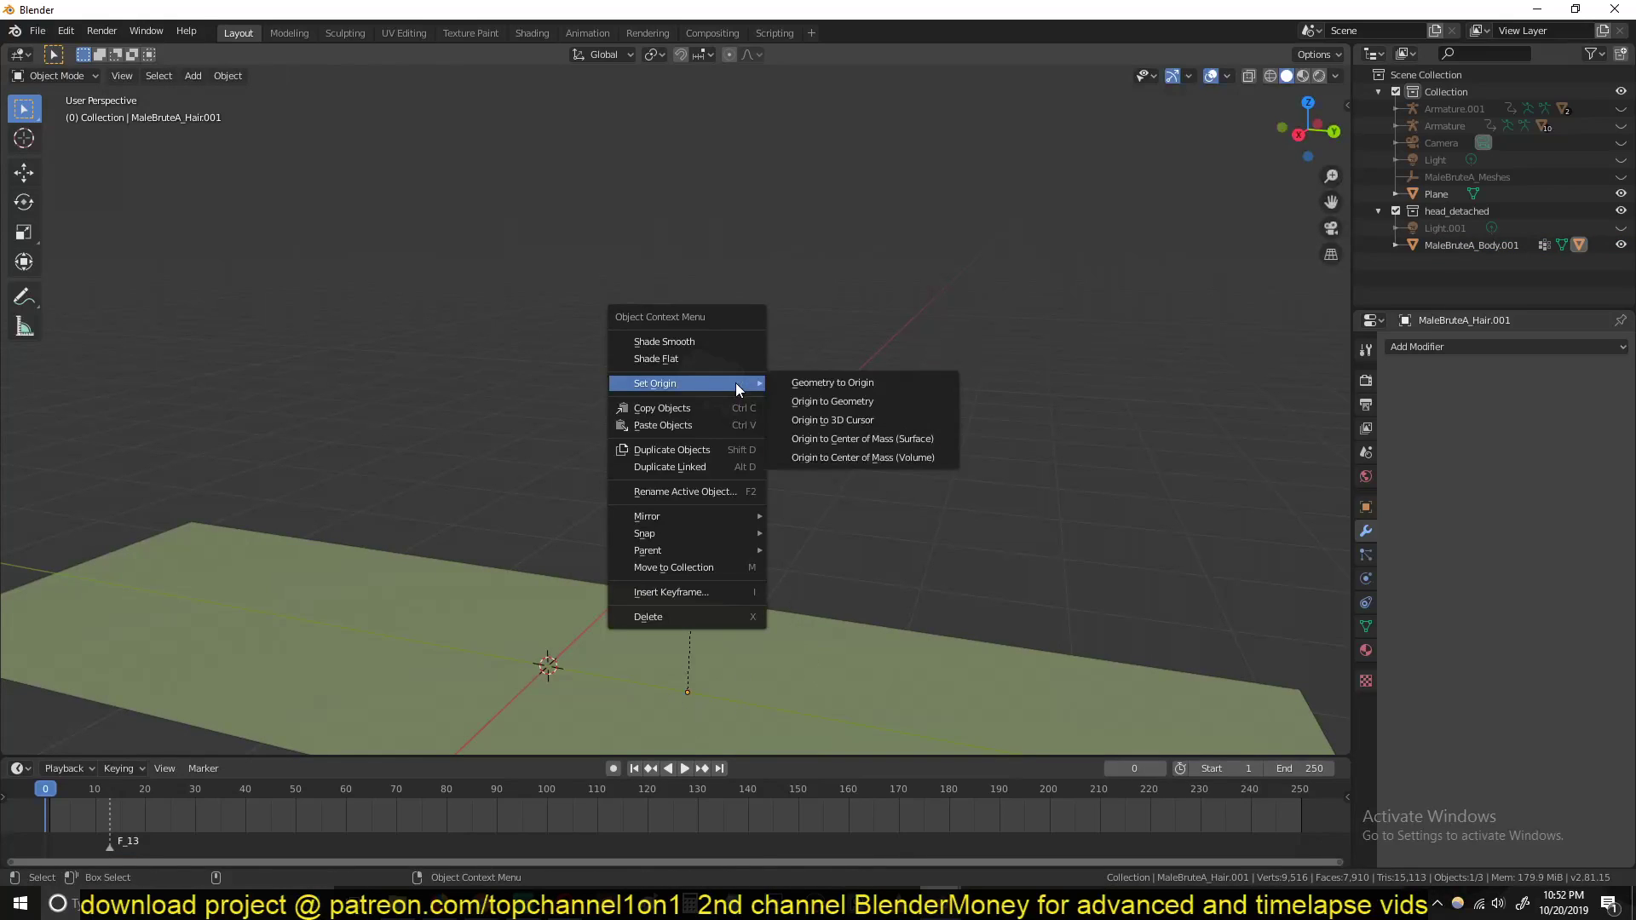
click(825, 401)
scroll(719, 394, down, 5)
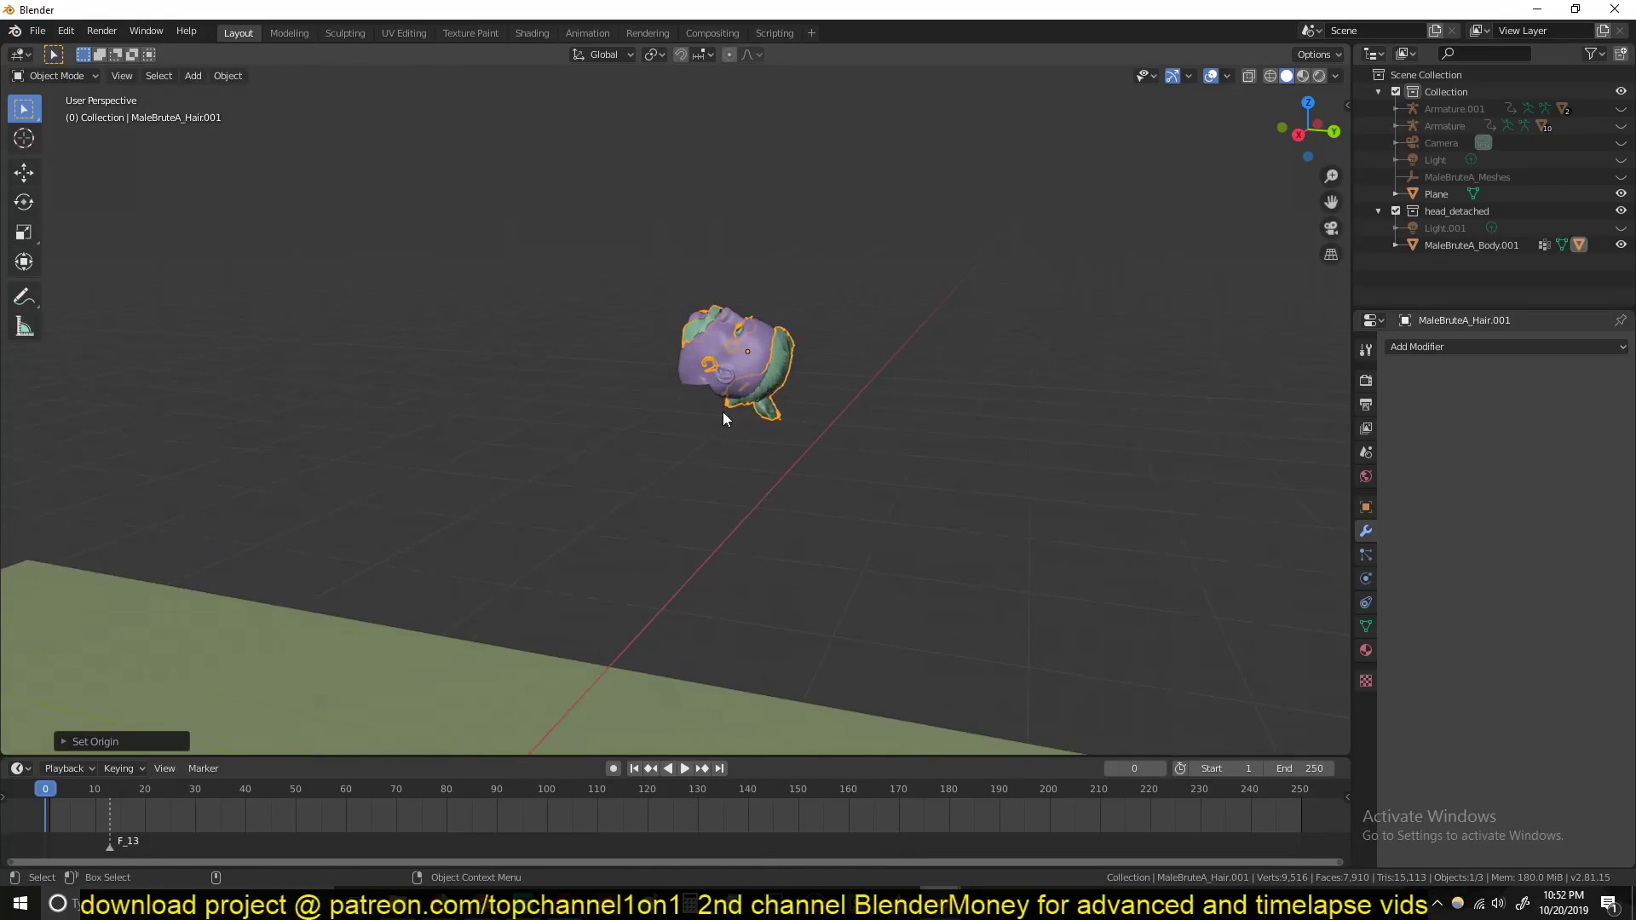
key(space)
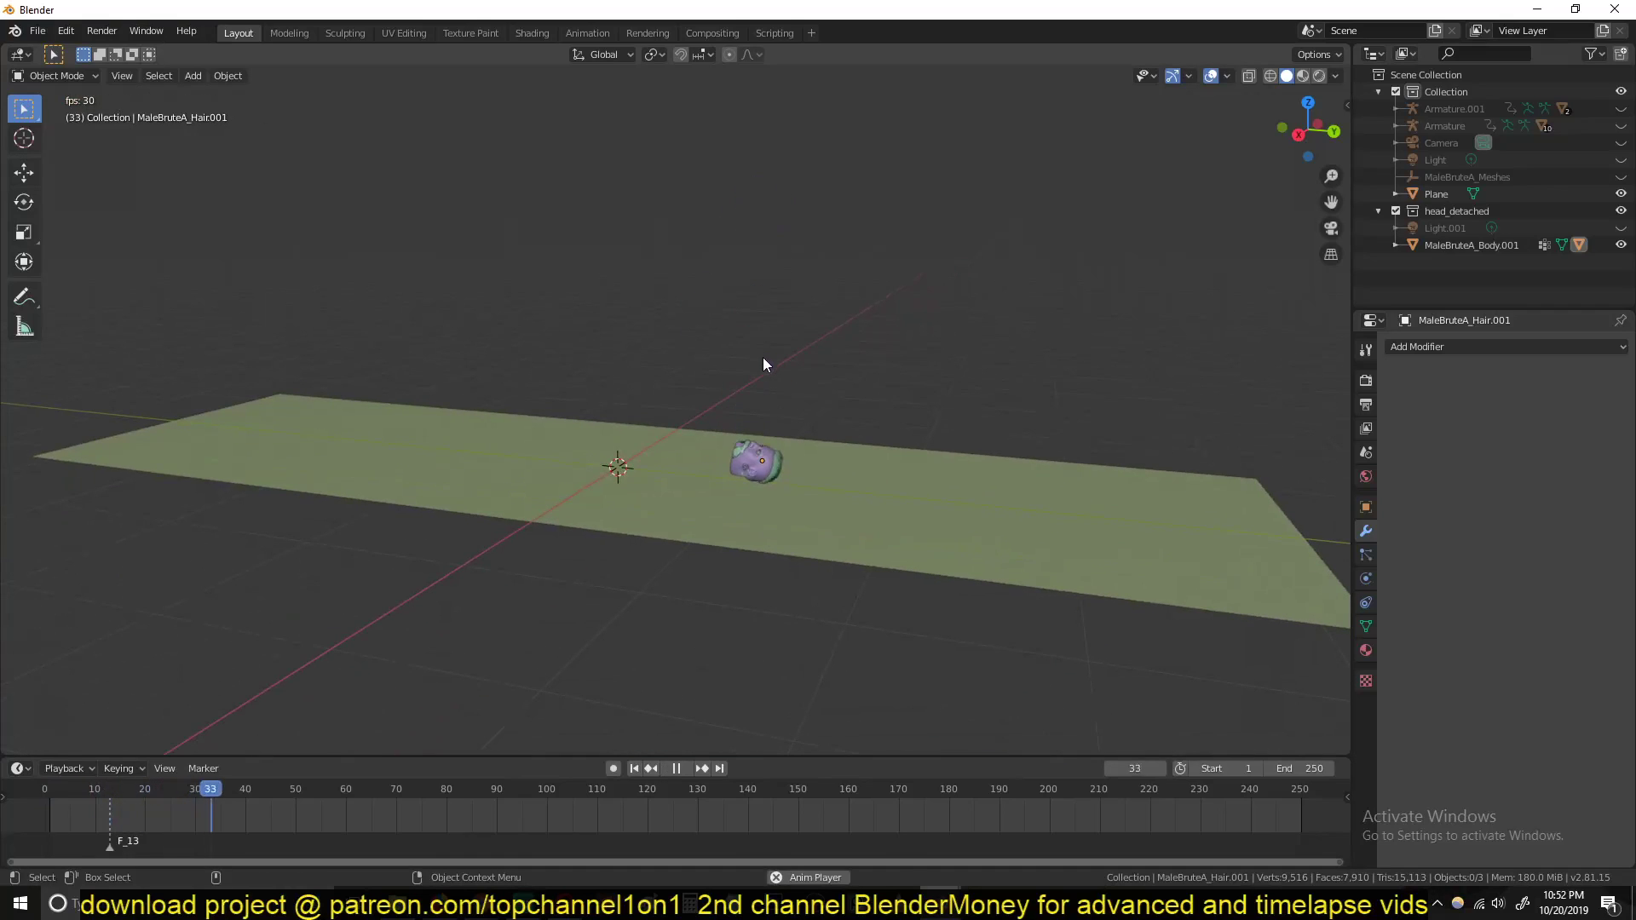
key(Escape)
Select the open edge loop at the neck of MaleBruteA_Body.001 and fill it with a face
click(766, 220)
key(KP_Decimal)
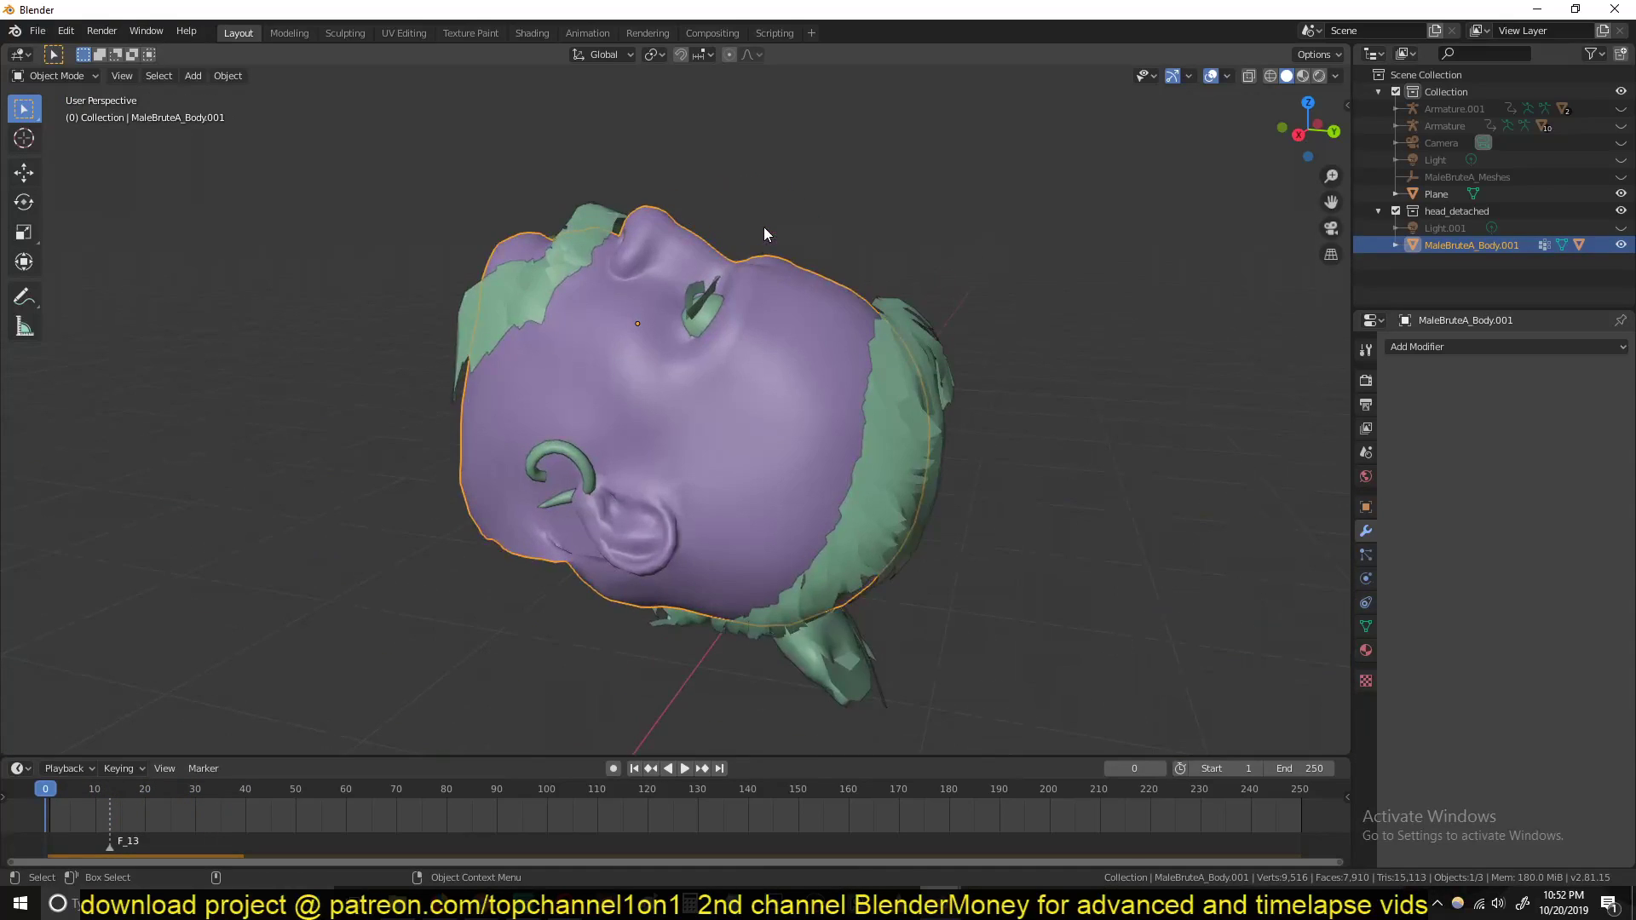
scroll(714, 441, down, 3)
middle_drag(713, 441, 820, 358)
key(Tab)
scroll(699, 474, up, 3)
middle_drag(699, 473, 674, 384)
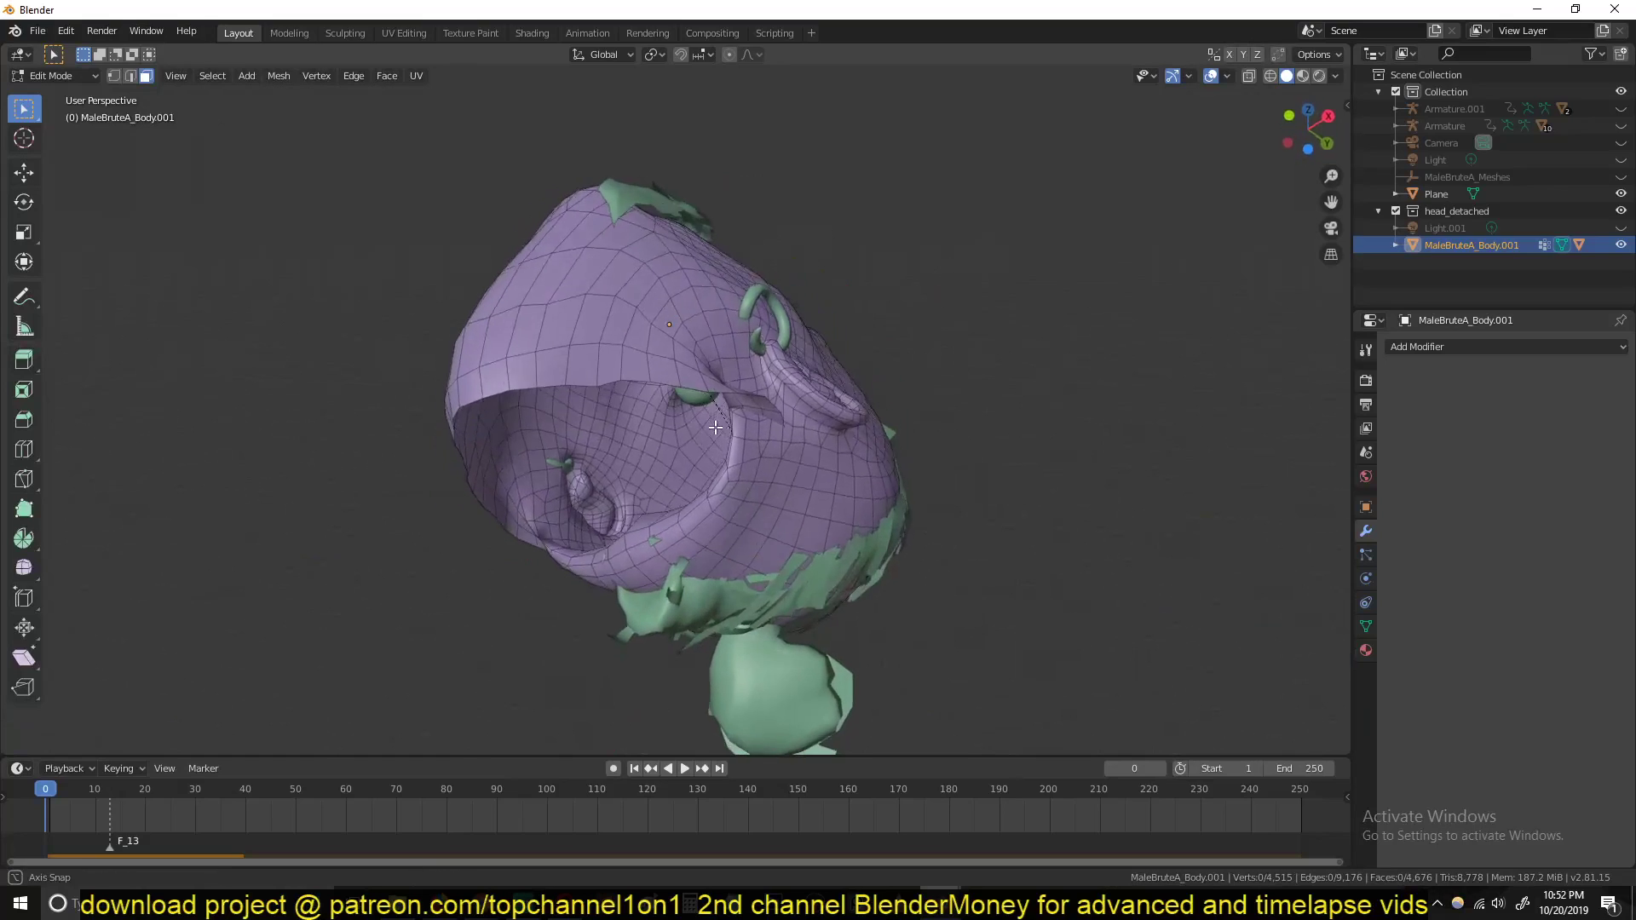
key(2)
alt+click(666, 377)
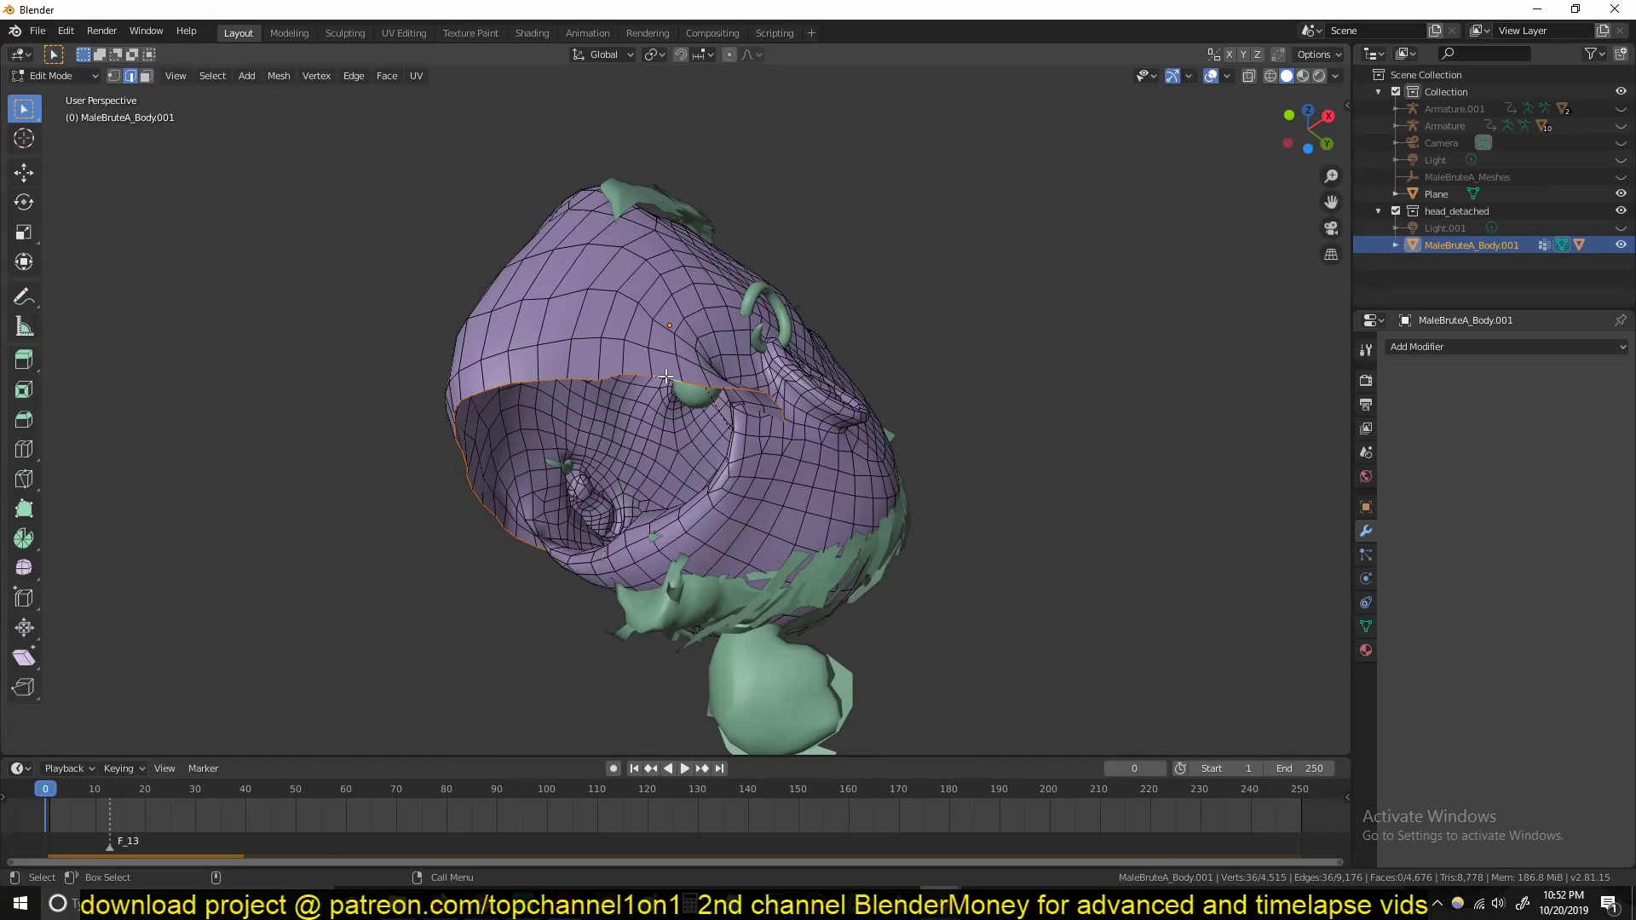
key(f)
key(Tab)
Play back the simulation of the closed head falling from the first frame
scroll(717, 376, down, 6)
key(KP_3)
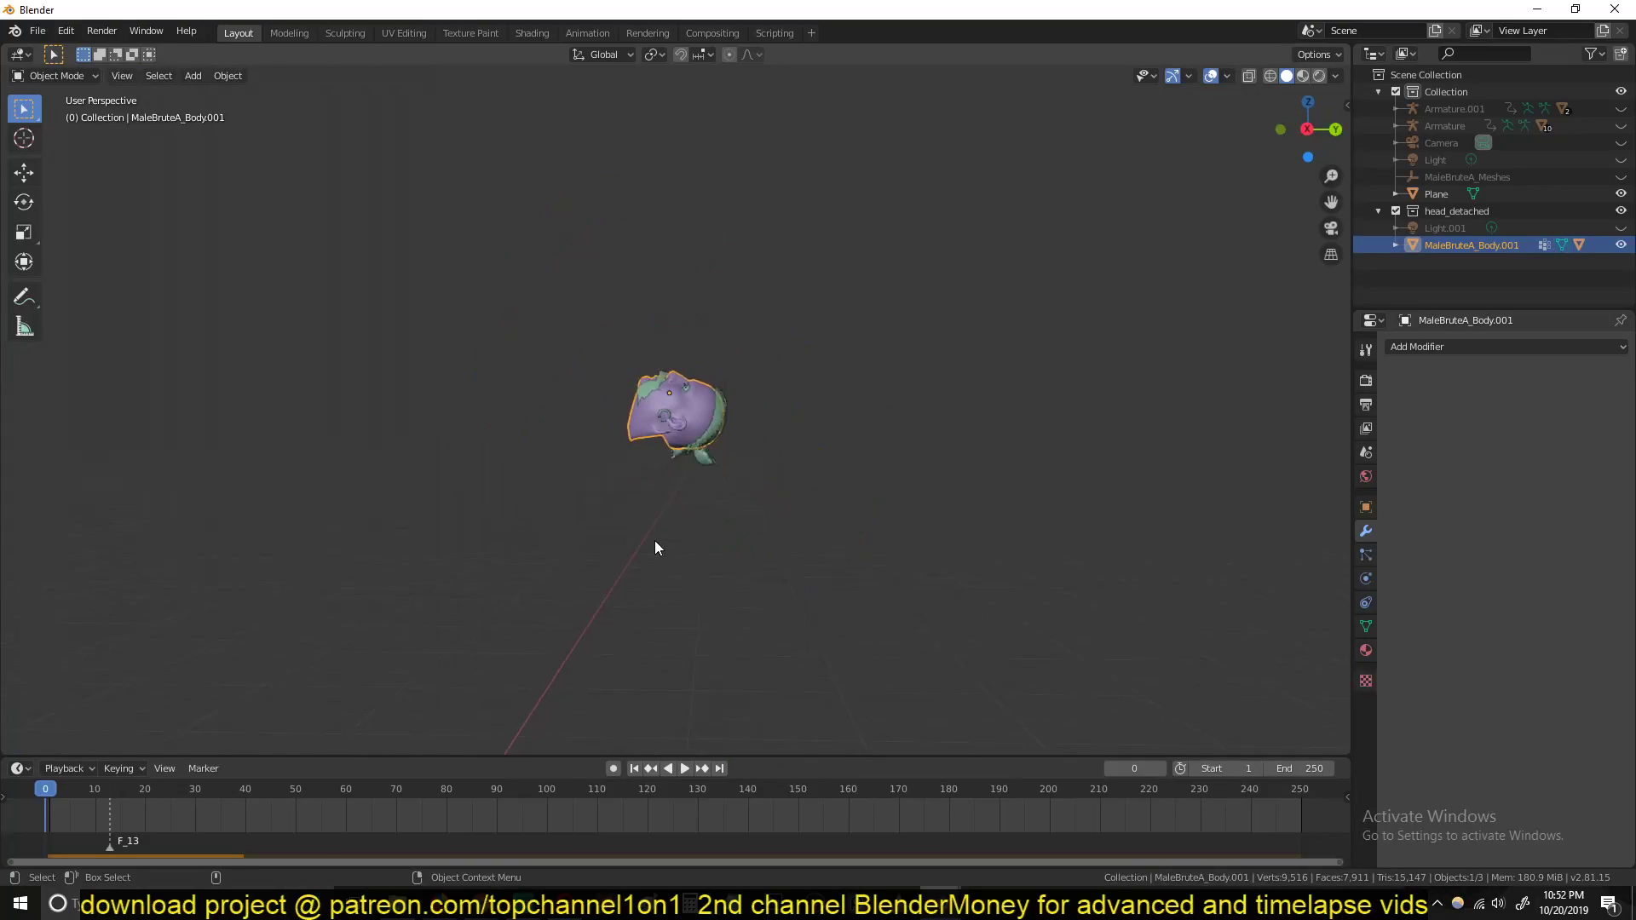
key(space)
key(Escape)
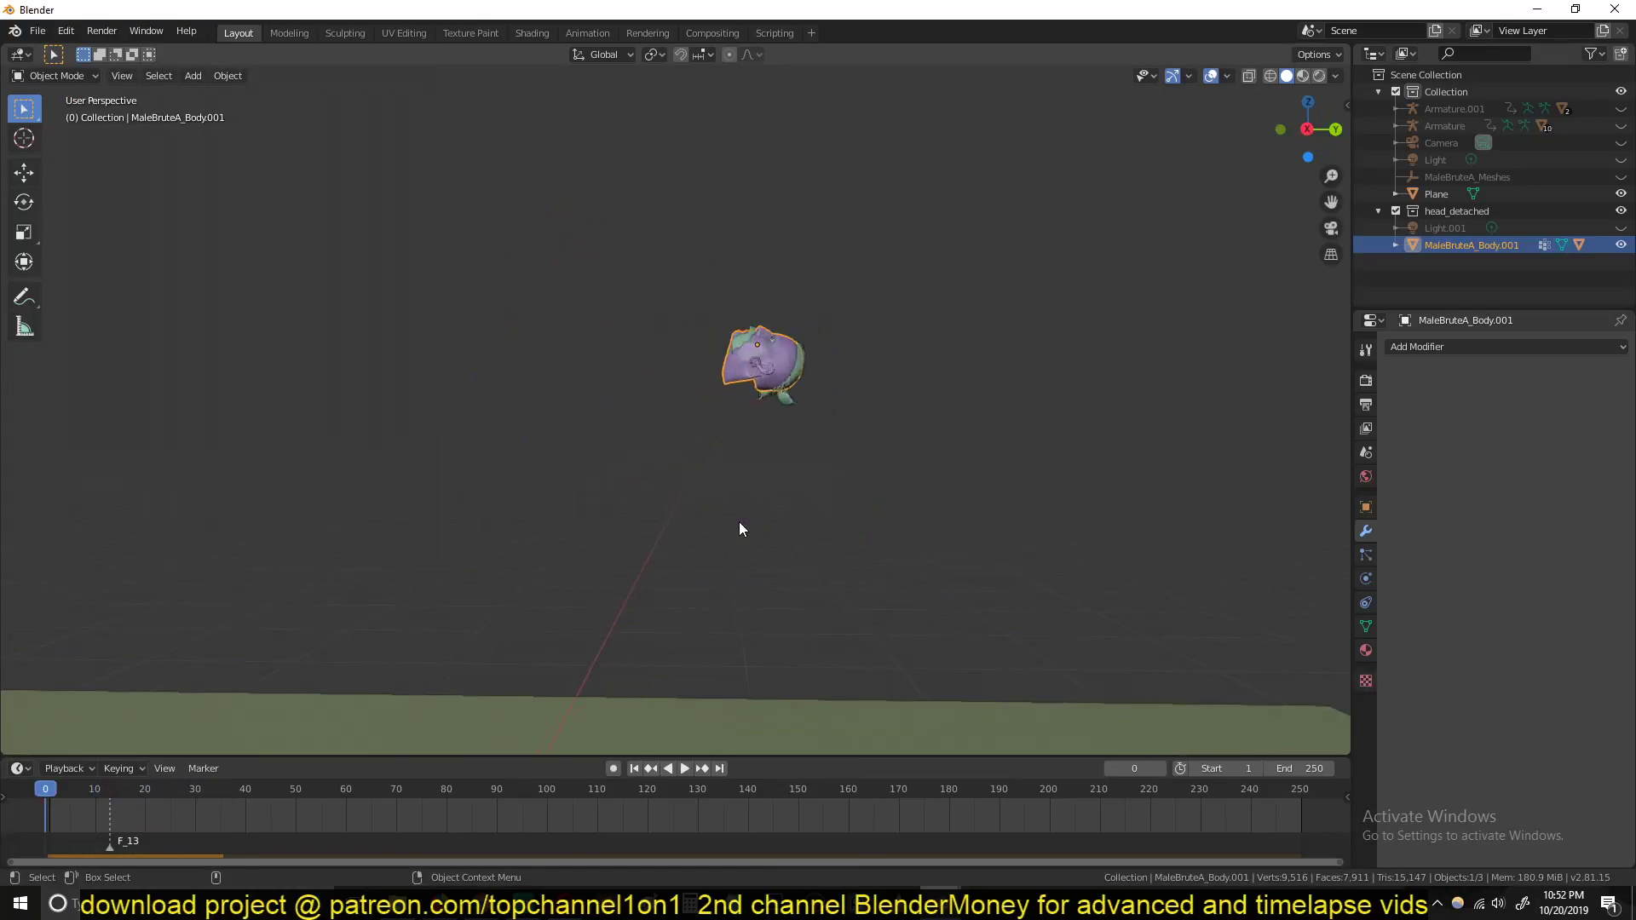
Apply the object transforms of the head MaleBruteA_Body.001 and of the ground plane
middle_drag(782, 468, 639, 610)
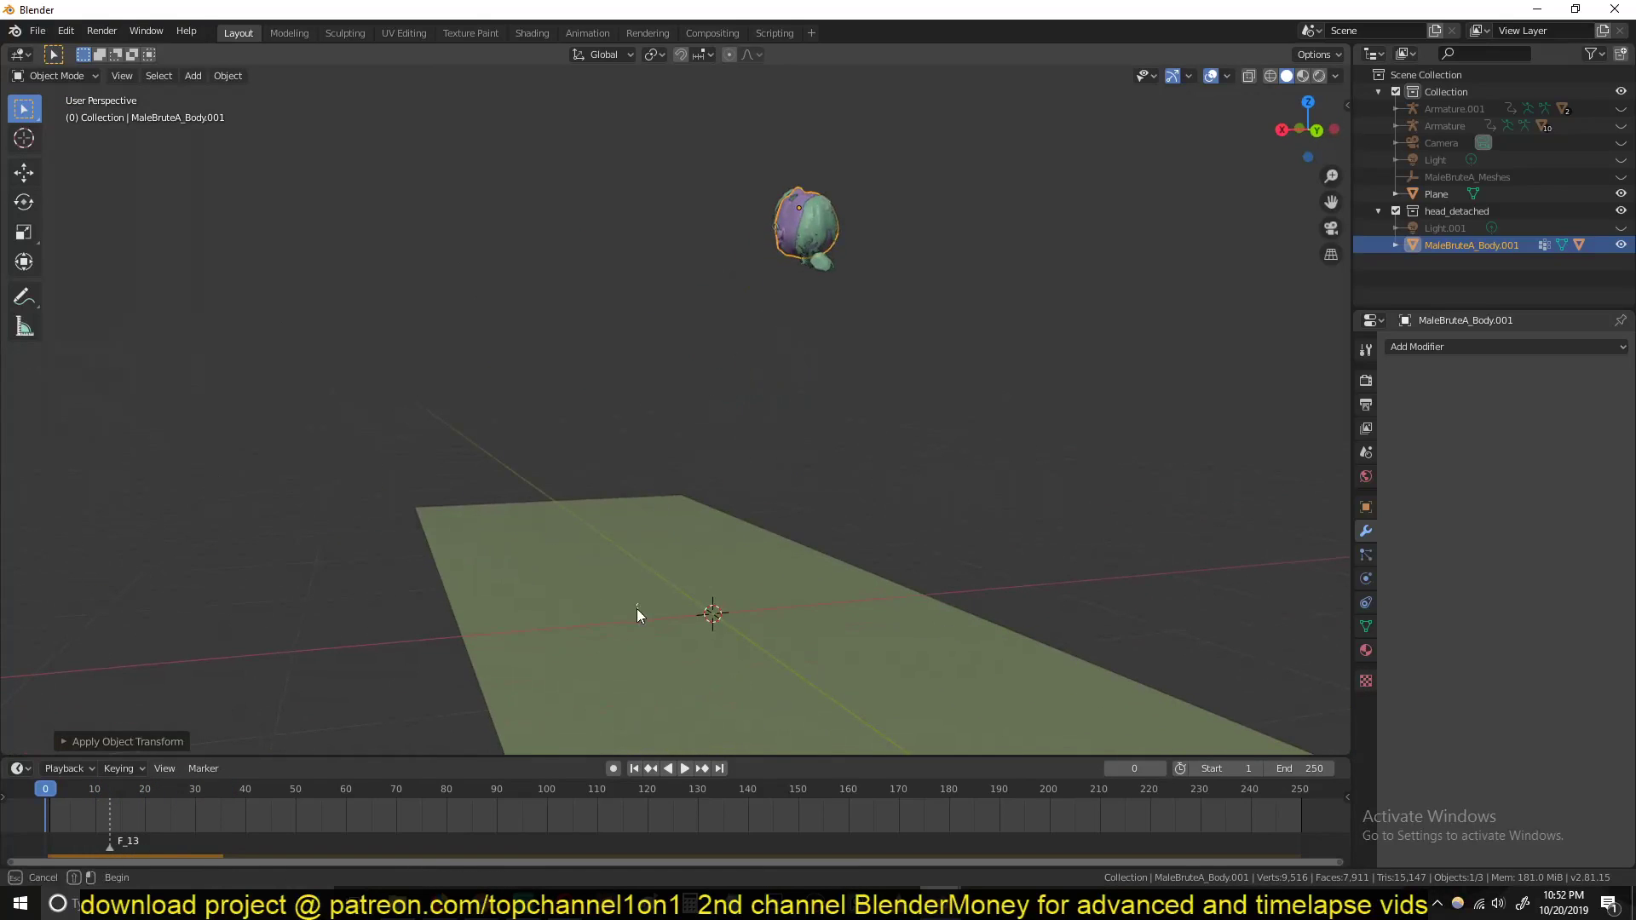
click(637, 608)
key(ctrl+a)
click(636, 609)
click(715, 548)
key(ctrl+a)
click(730, 517)
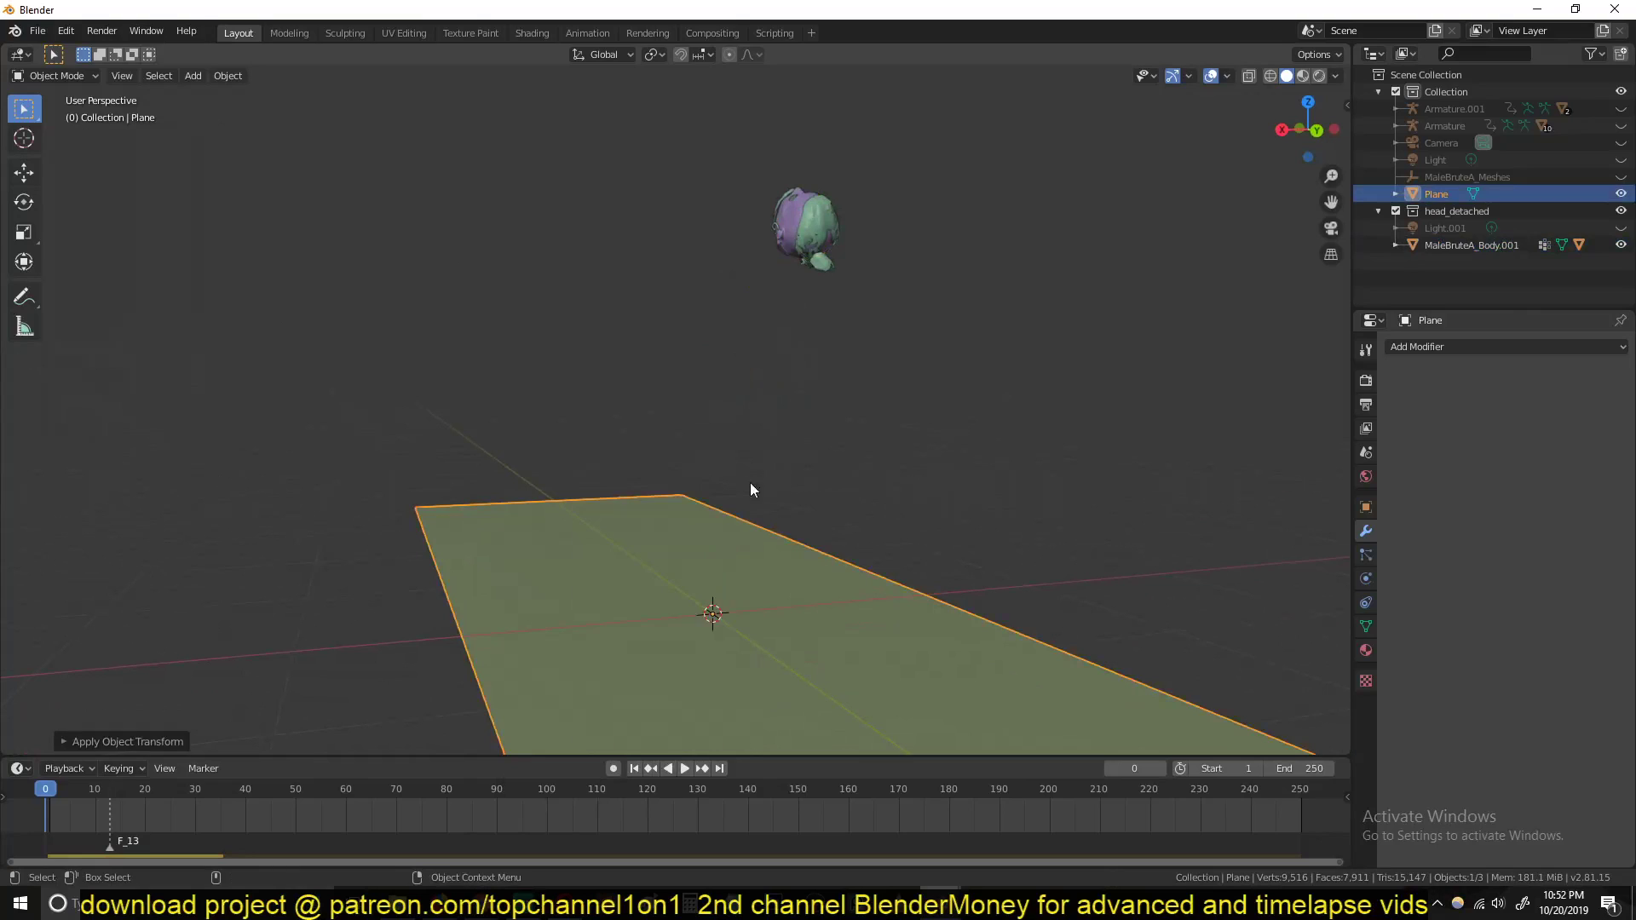
Try a free trackball rotation of the detached head and play back its fall onto the plane
click(771, 220)
key(r)
key(r)
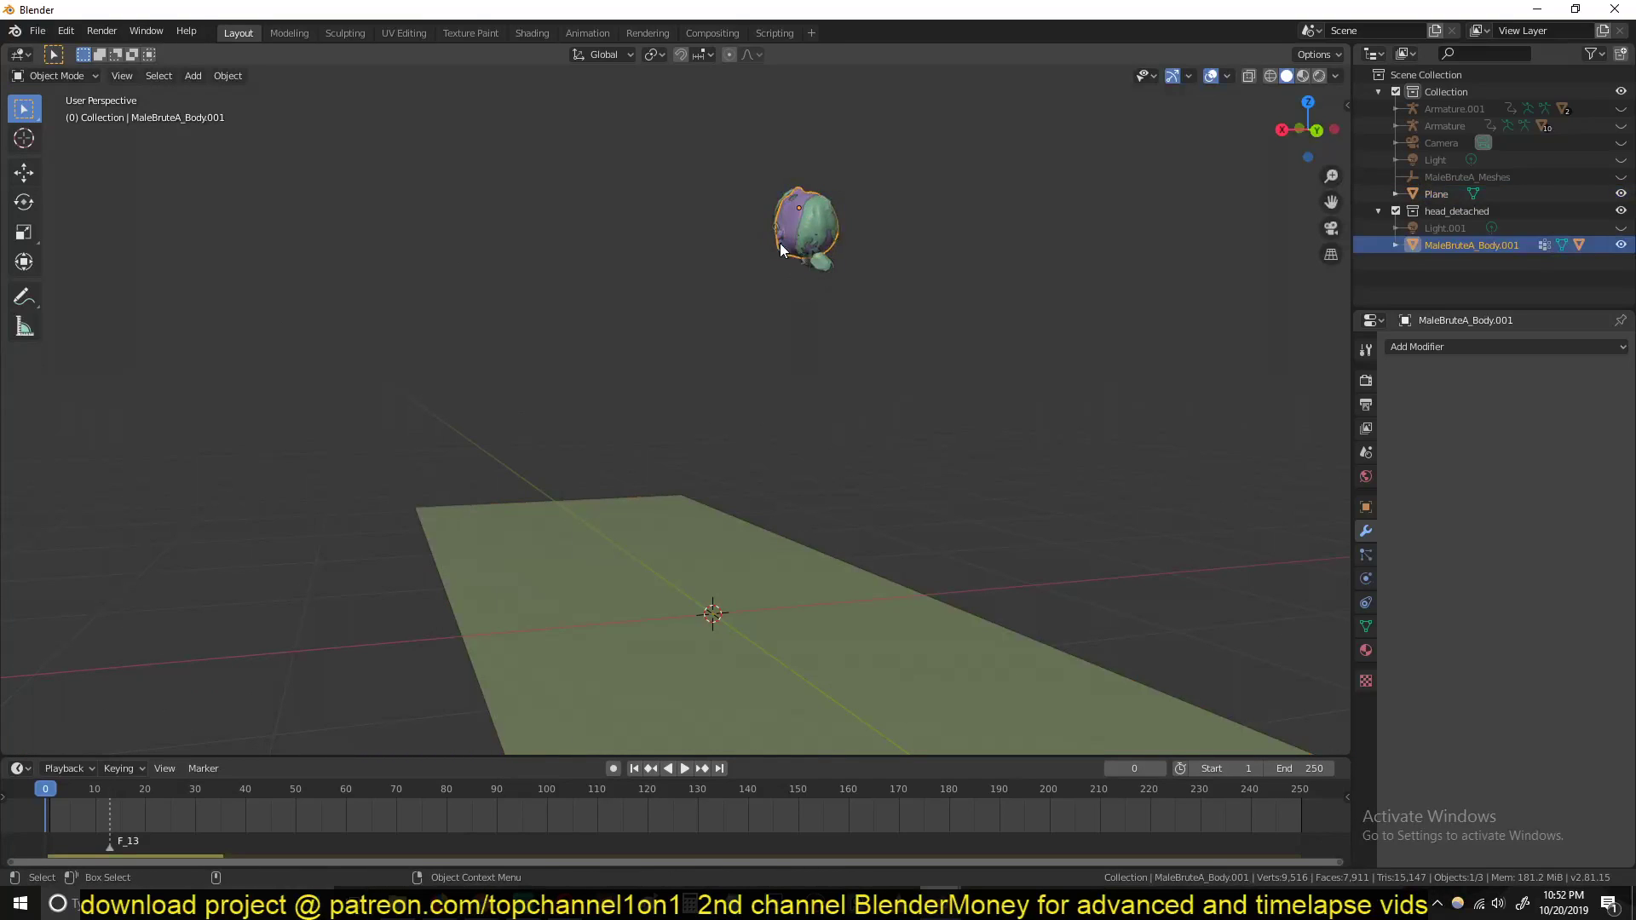
click(888, 207)
key(space)
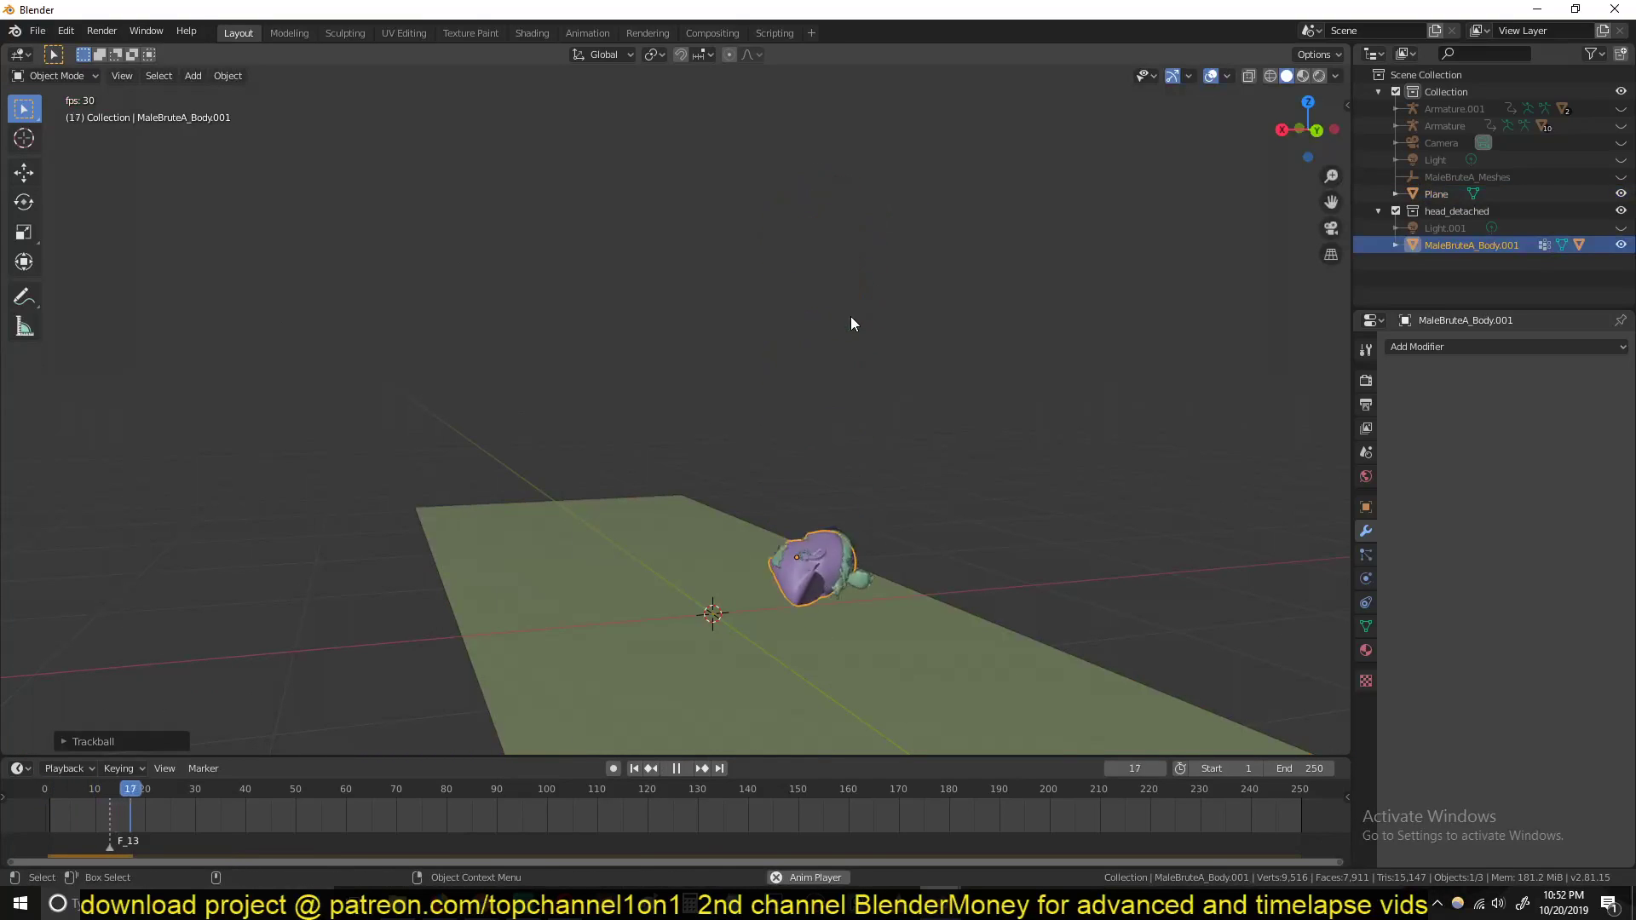
key(shift+Left)
middle_drag(770, 372, 910, 431)
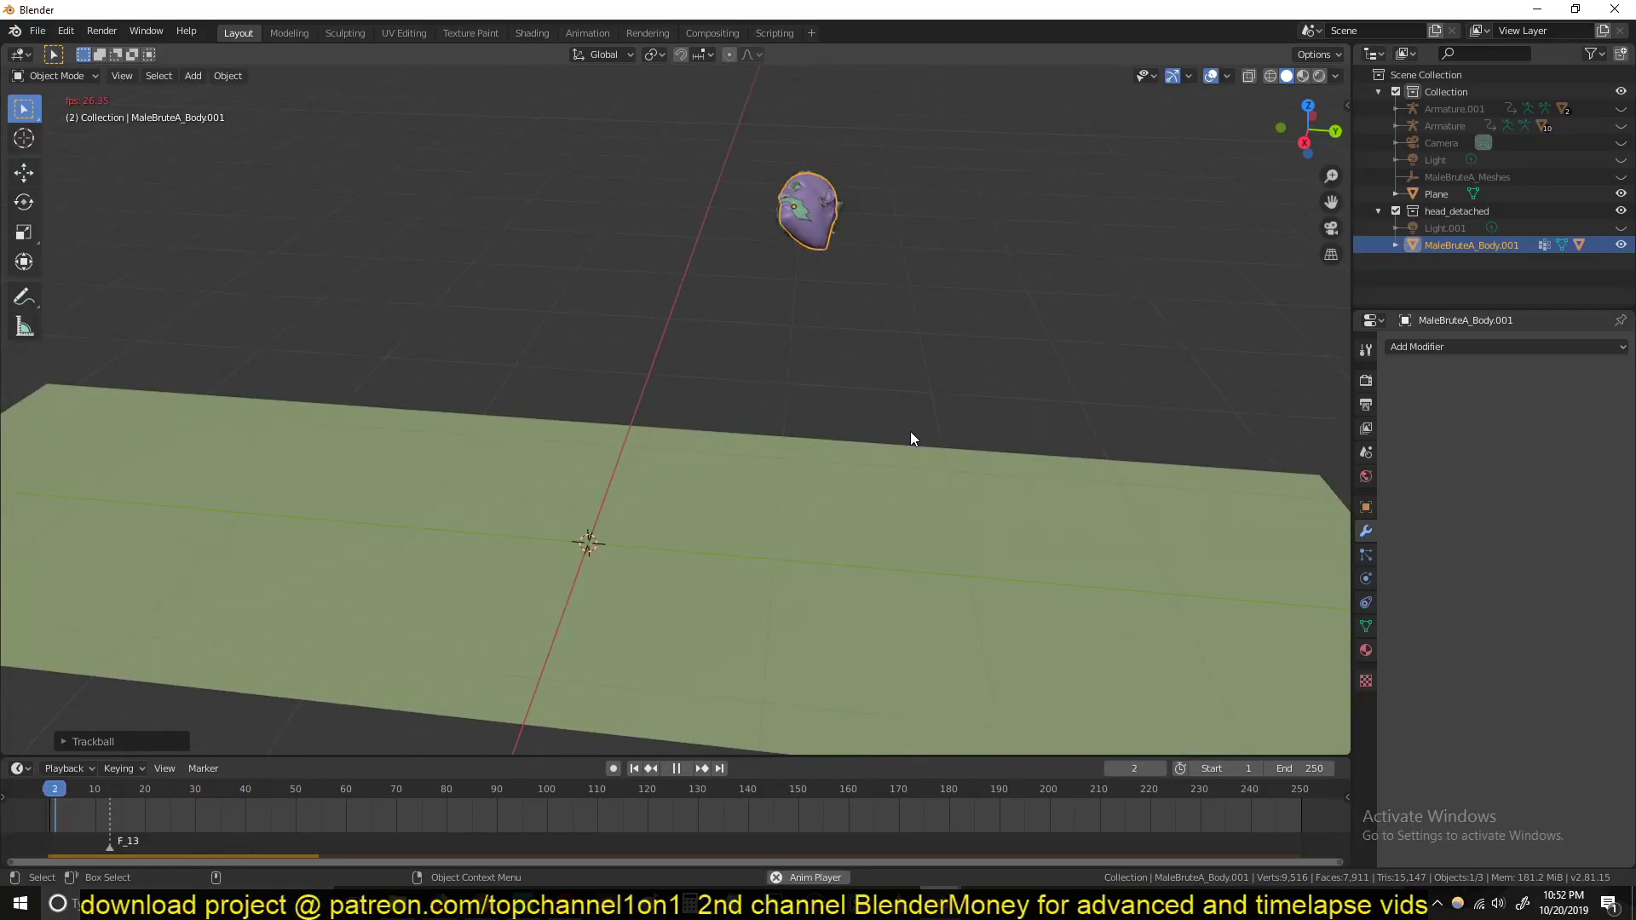
key(Escape)
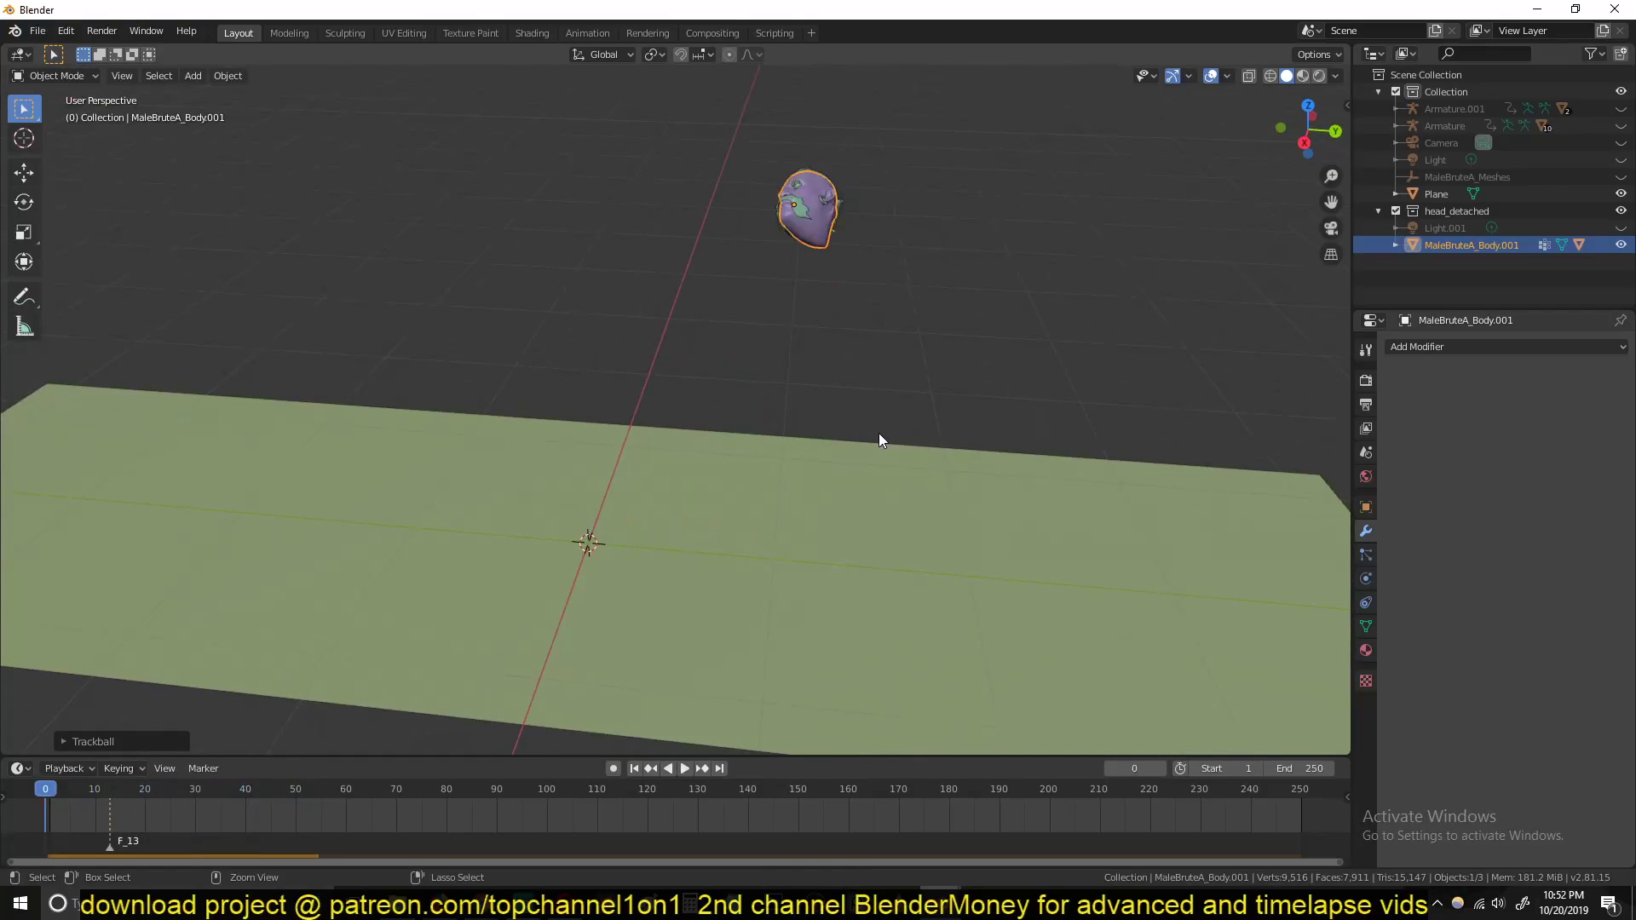
Select MaleBruteA_Hair.001, replay the head's fall onto the plane twice, and clear the selection
click(823, 255)
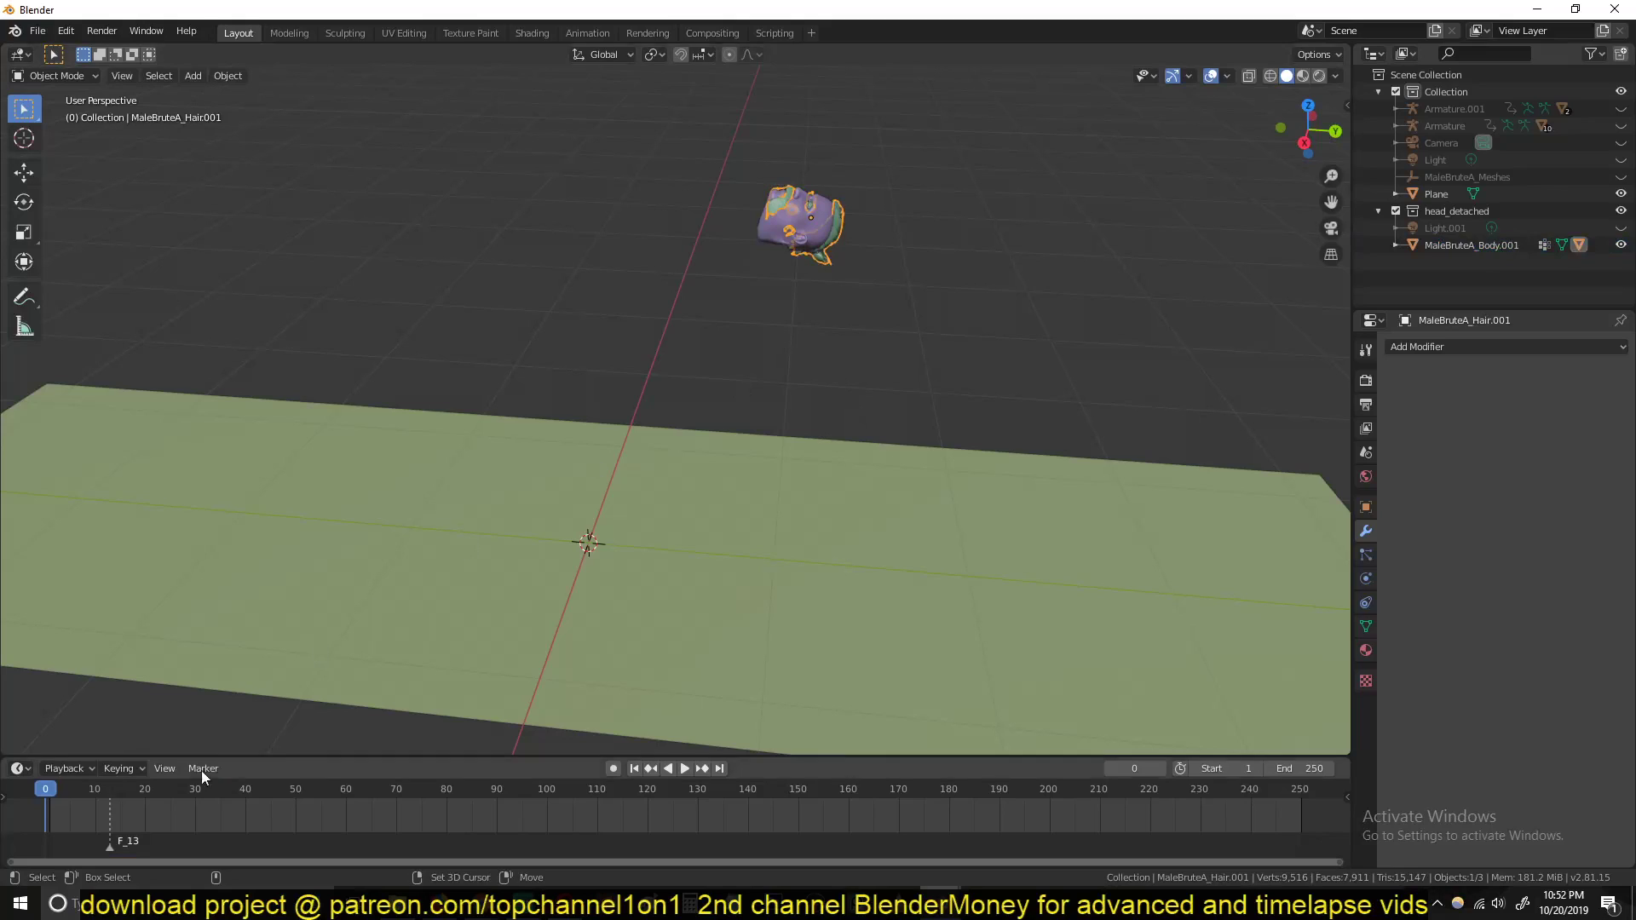
key(space)
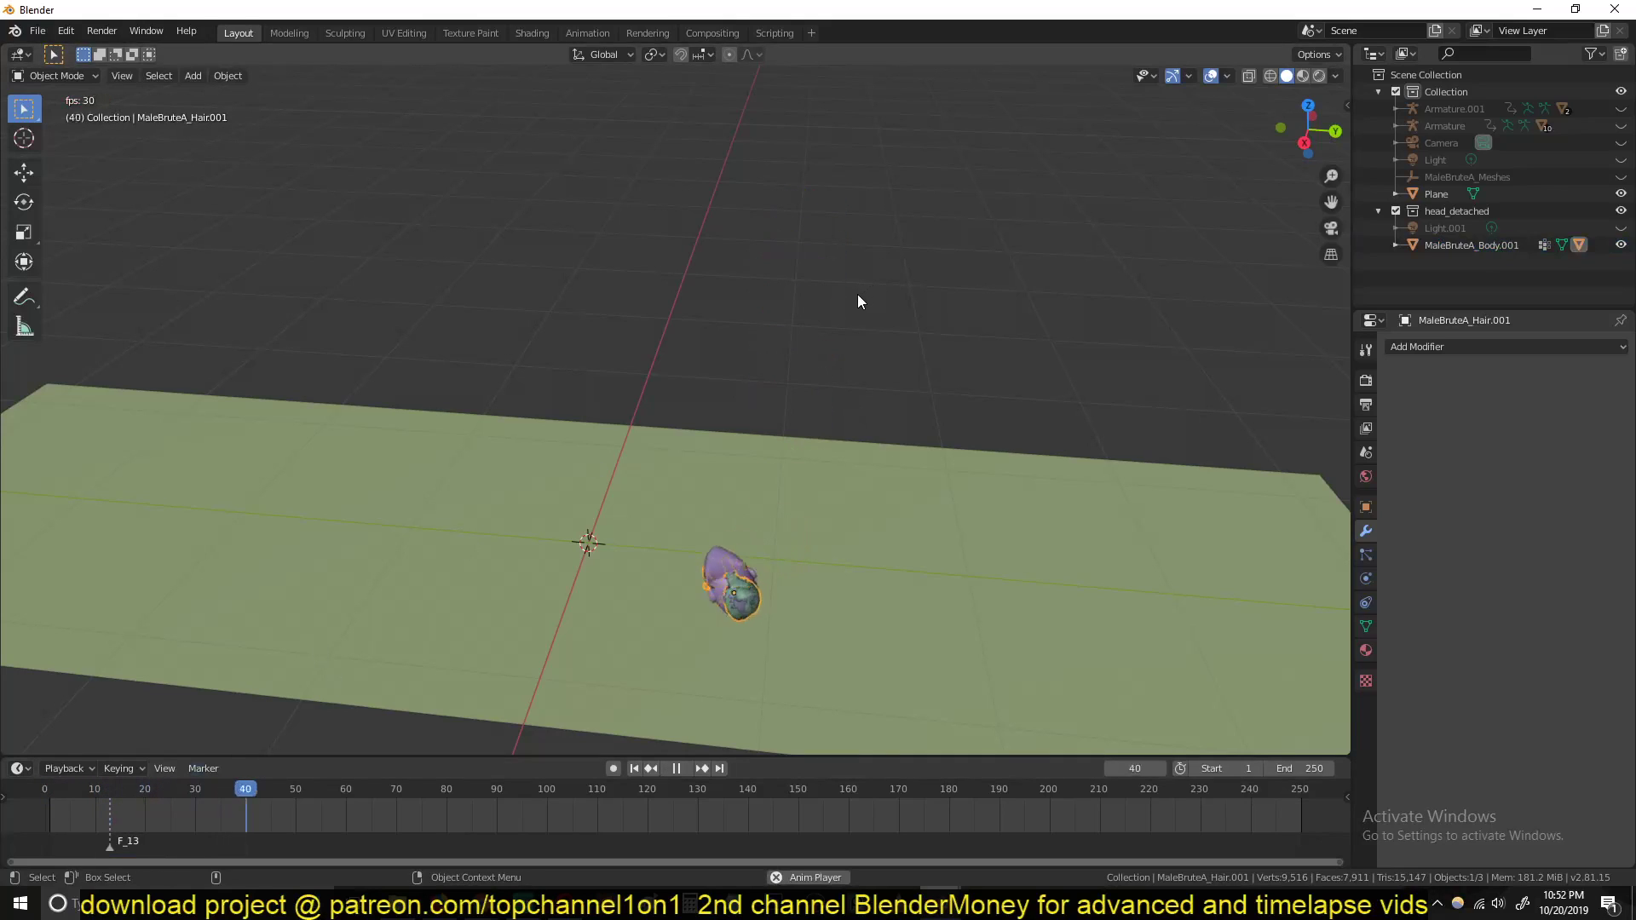
key(Escape)
key(space)
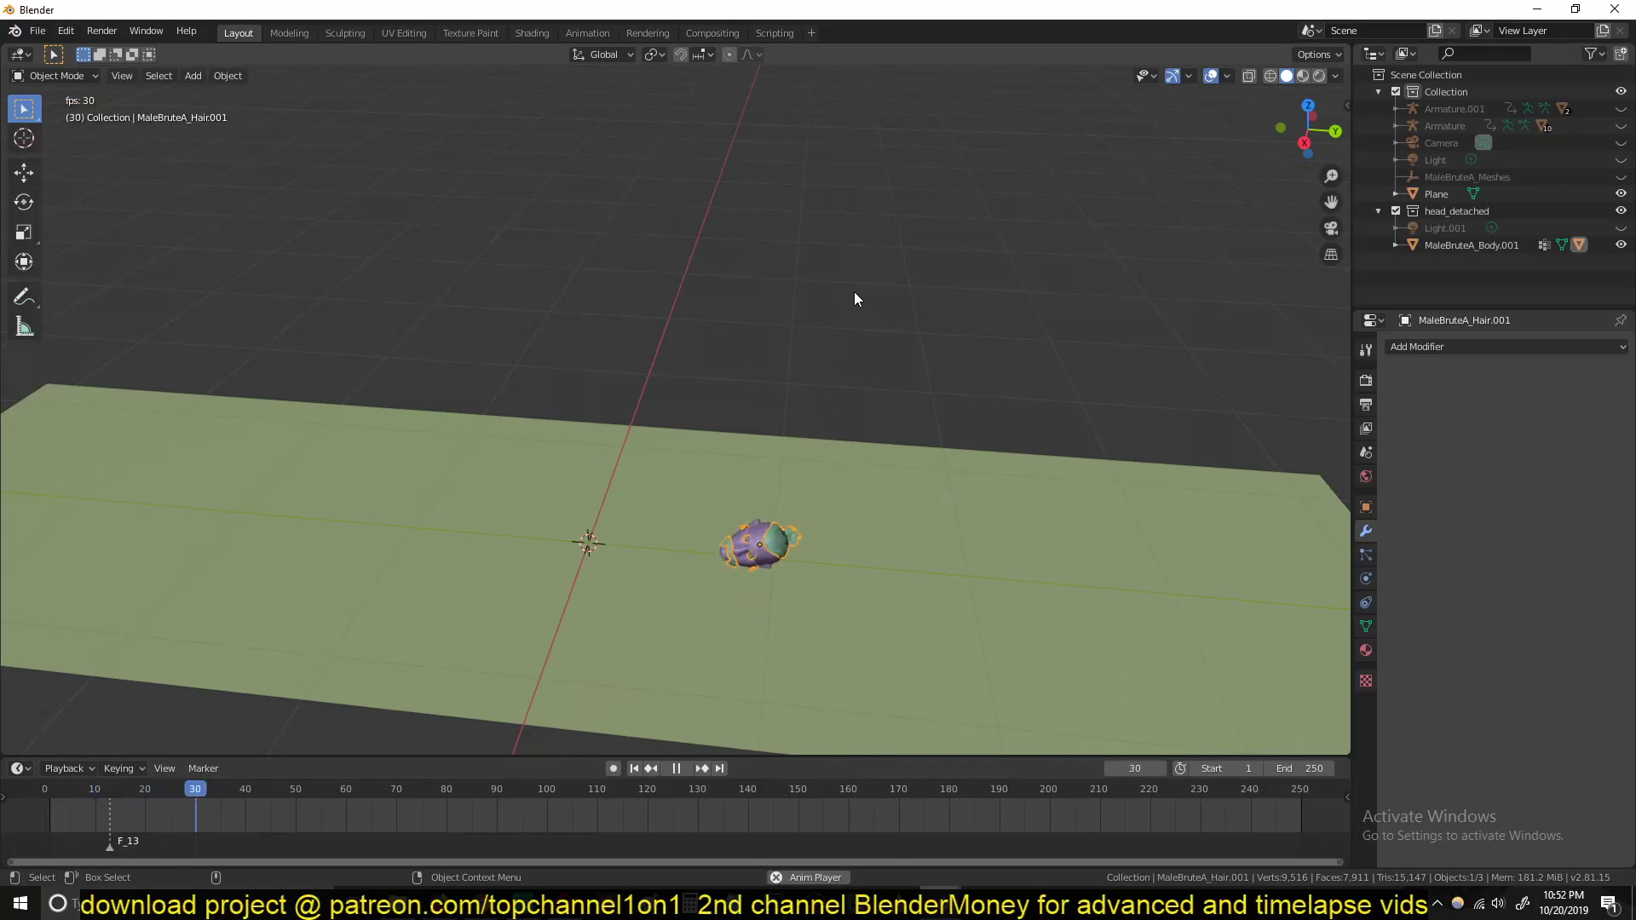
key(Escape)
click(854, 292)
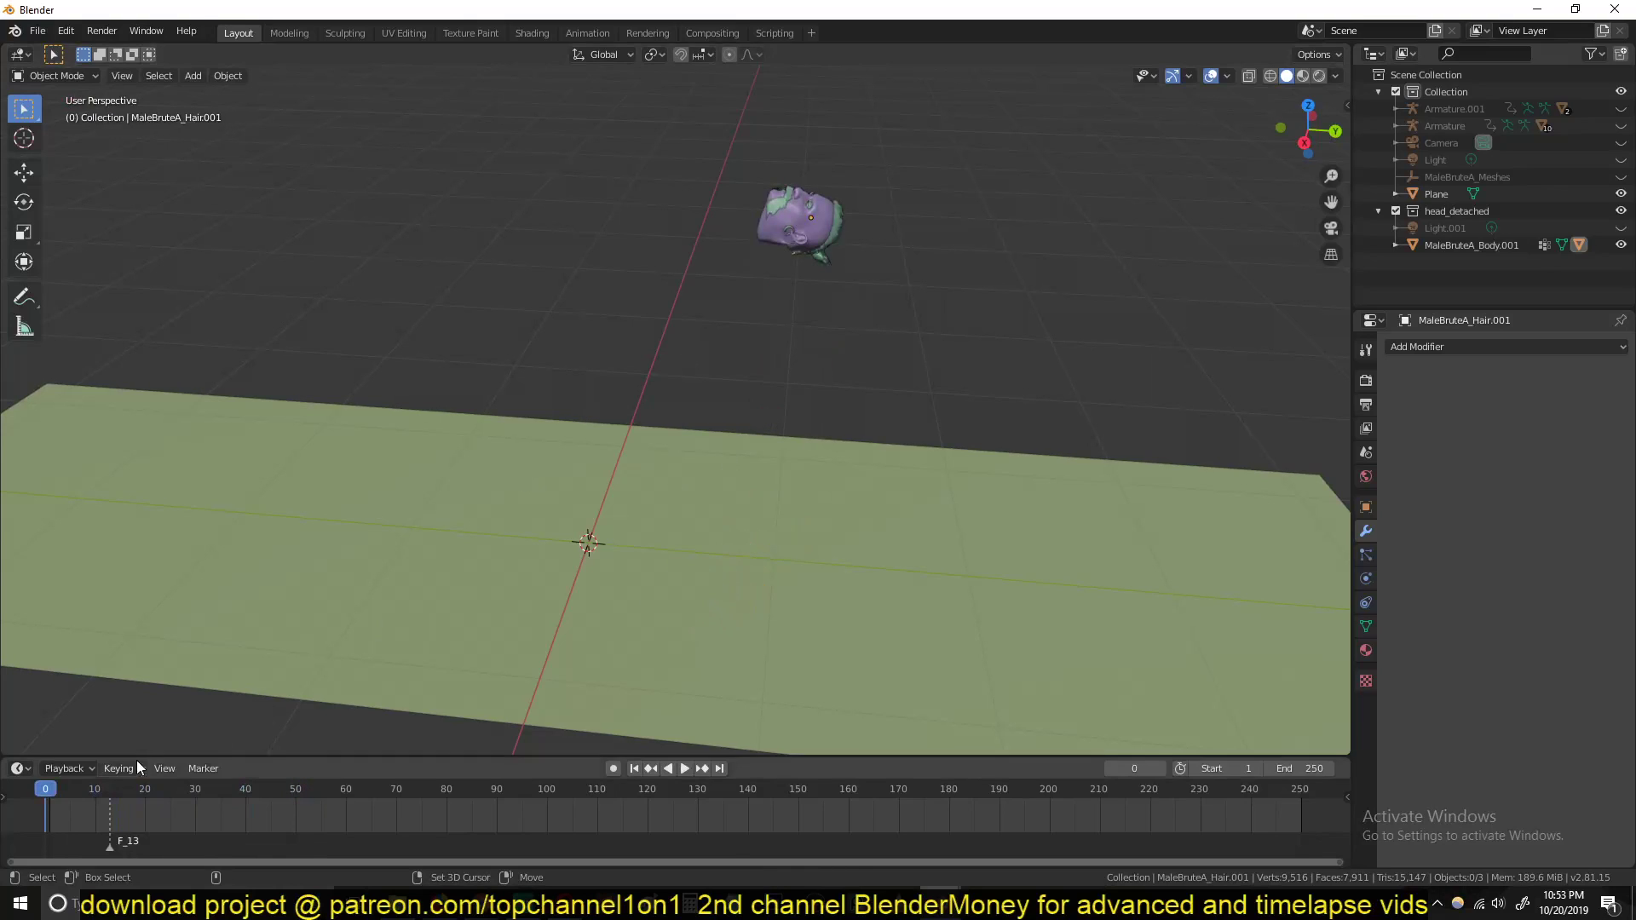
Select the detached head and unhide all hidden characters, armatures, lights and the camera
shift+scroll(599, 435, up, 5)
click(720, 388)
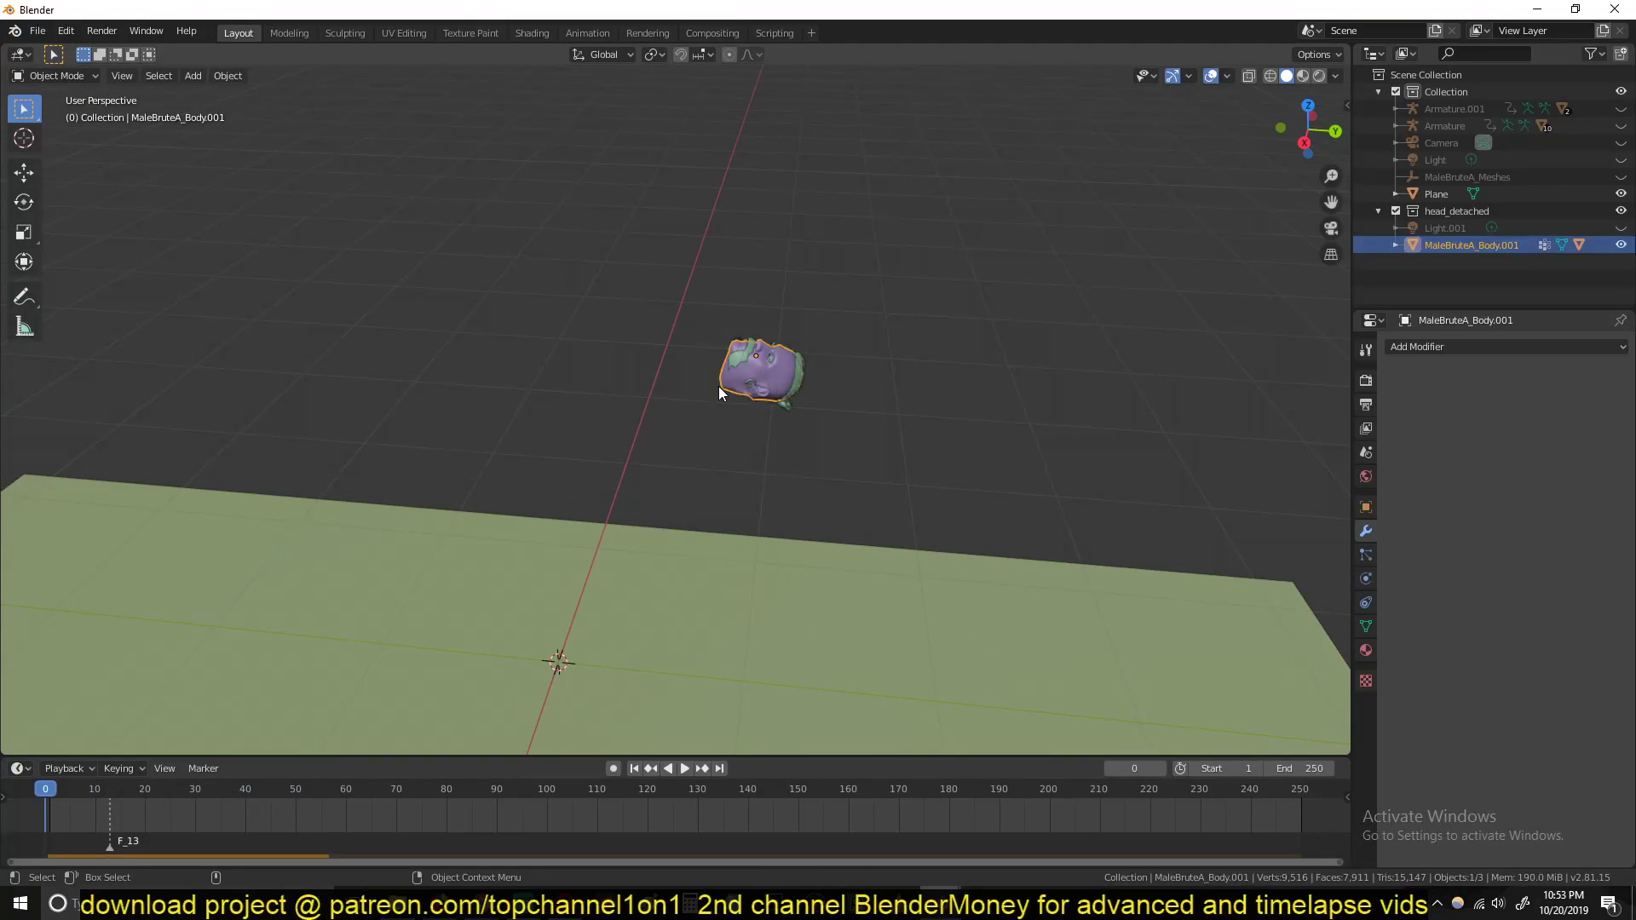
key(alt+h)
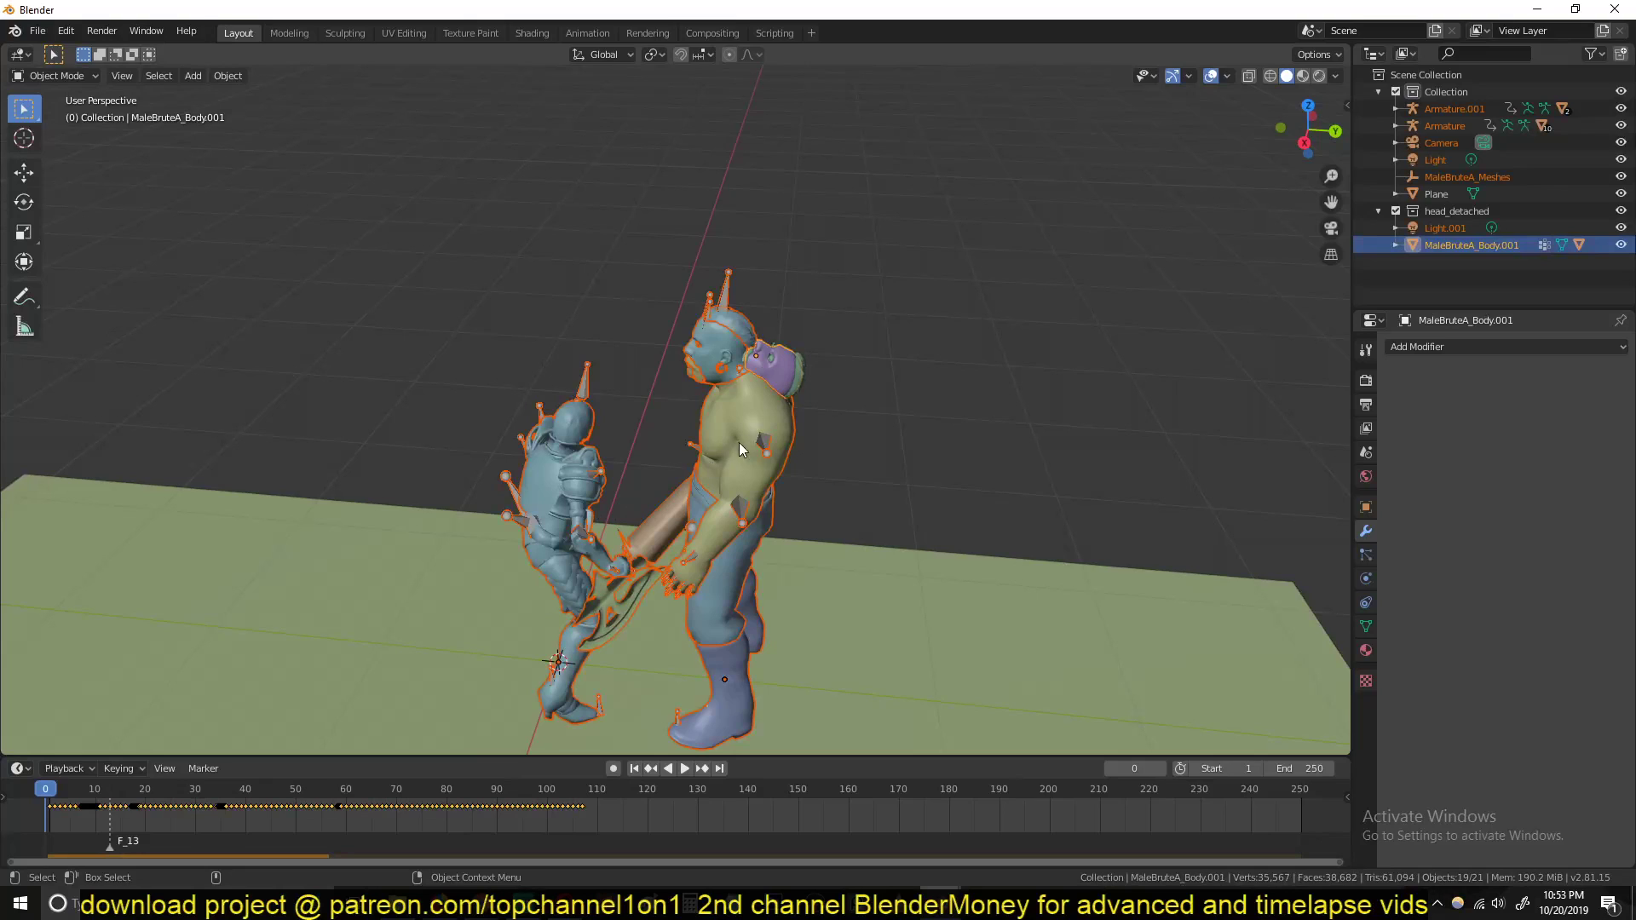
Go to frame 13, select the detached head and clear its rigid body physics
key(alt+a)
key(space)
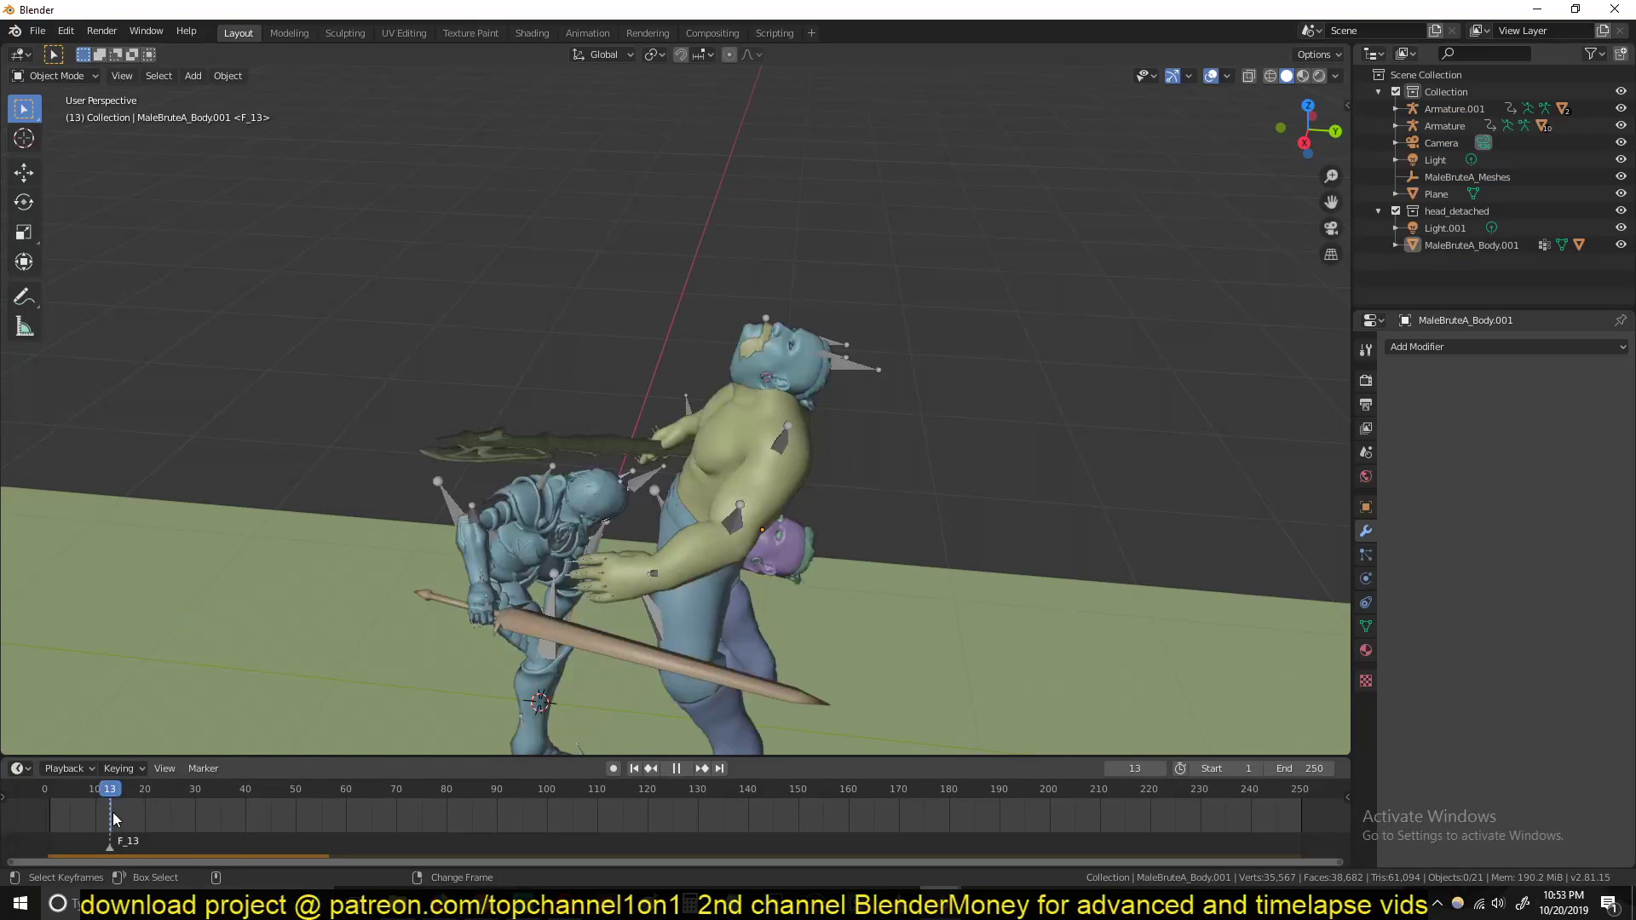
scroll(928, 361, up, 4)
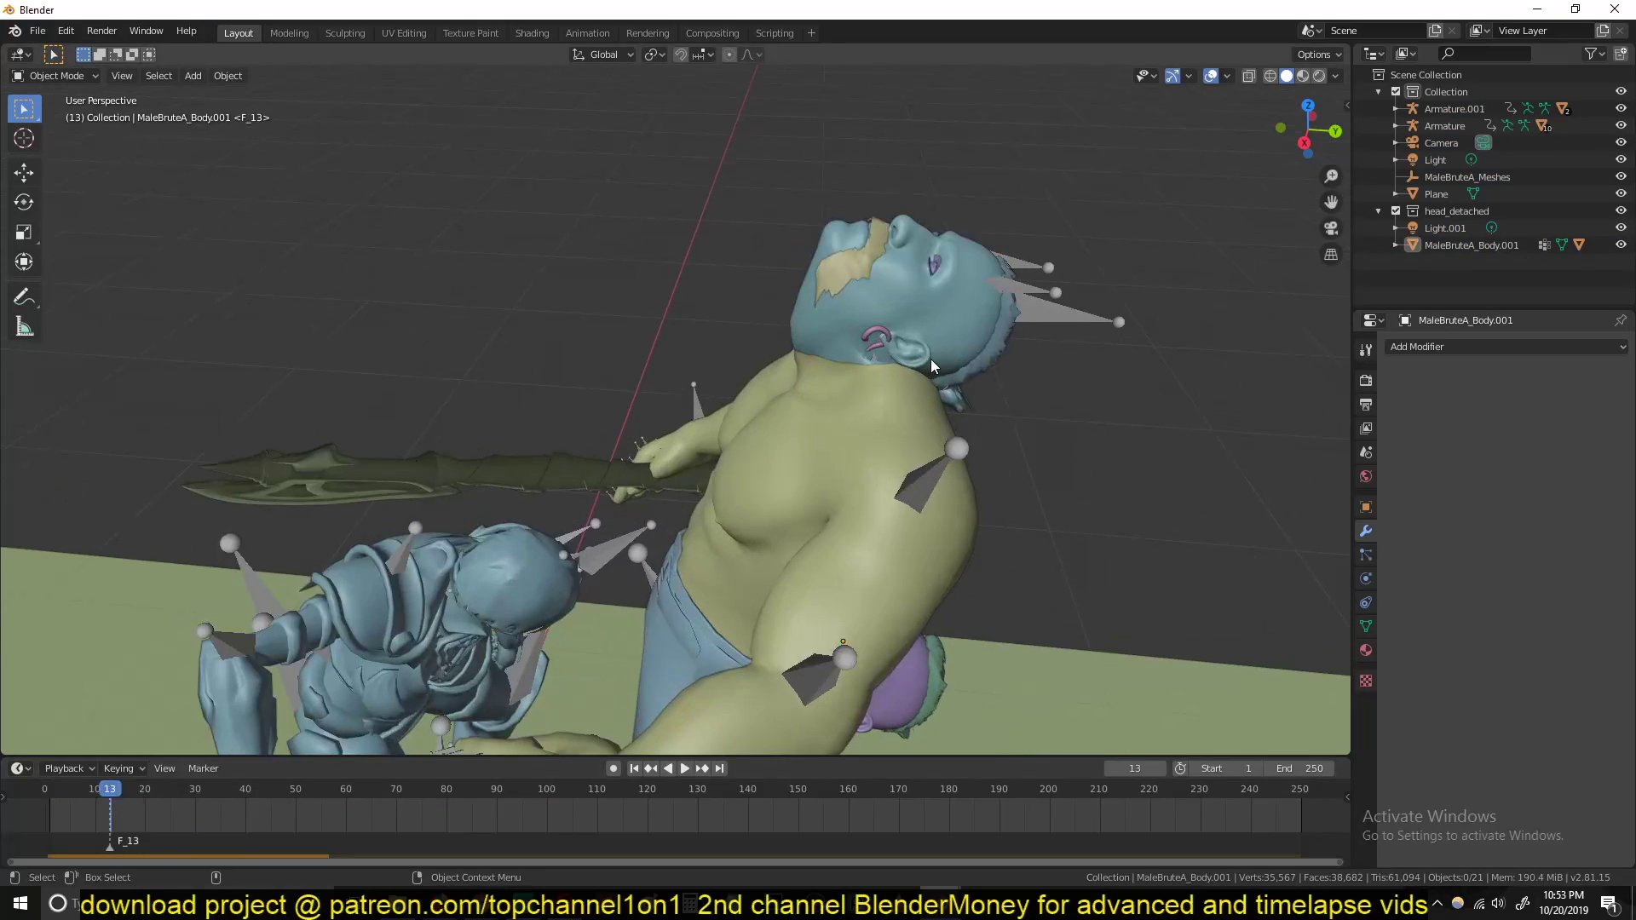
key(space)
mouse_move(109, 815)
mouse_down()
mouse_move(17, 807)
mouse_move(109, 811)
mouse_up()
key(space)
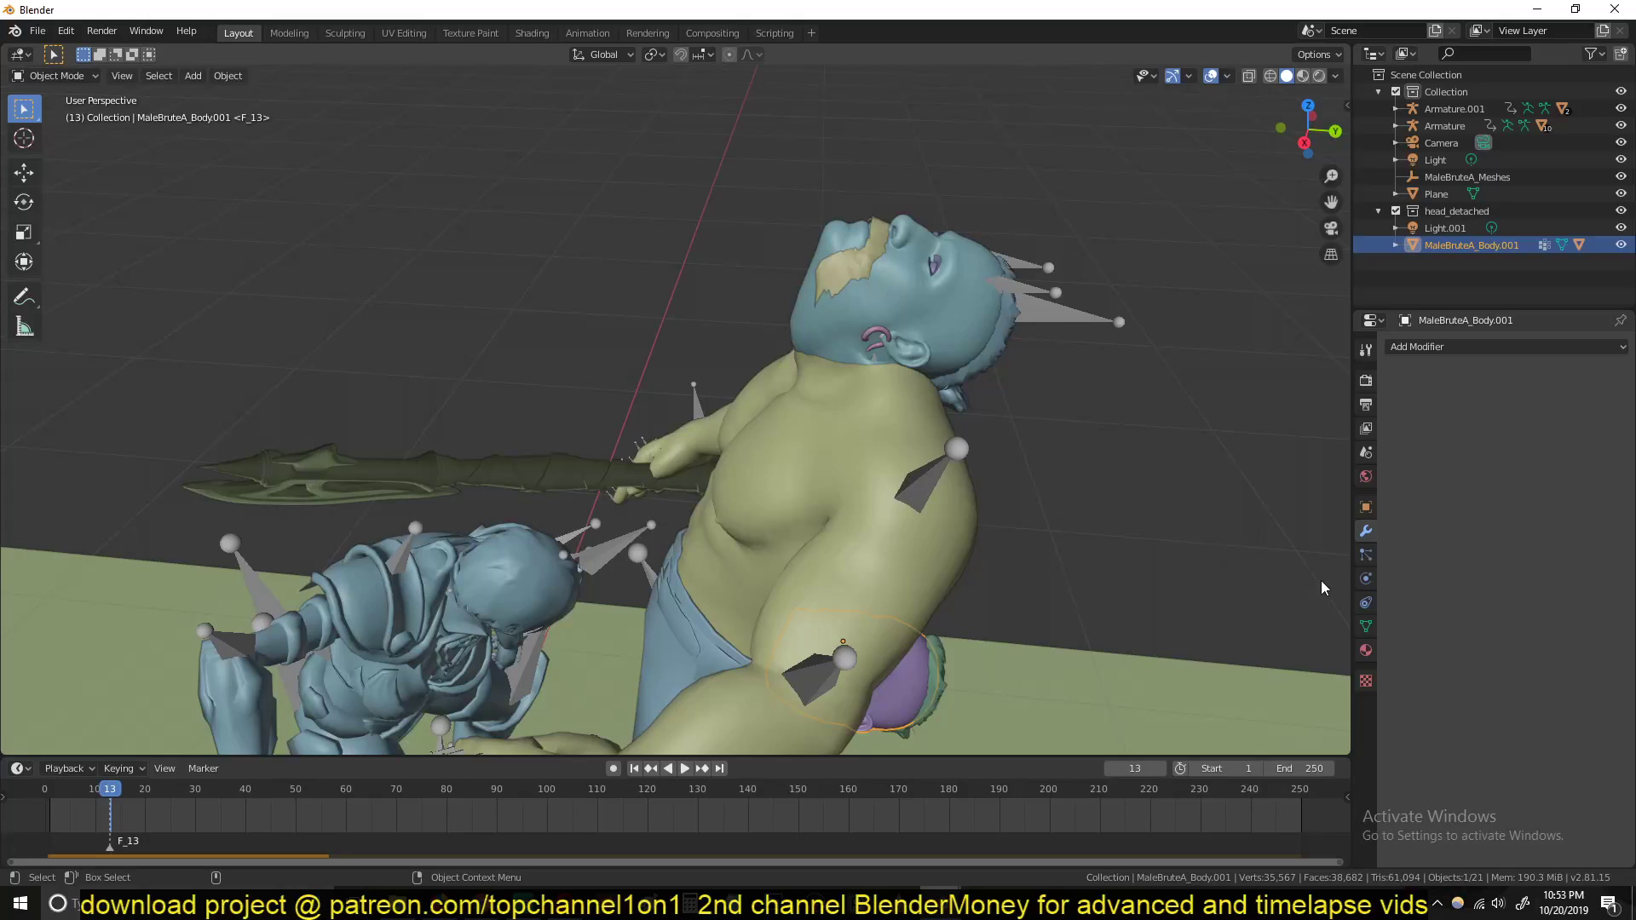
click(1366, 579)
key(ctrl+z)
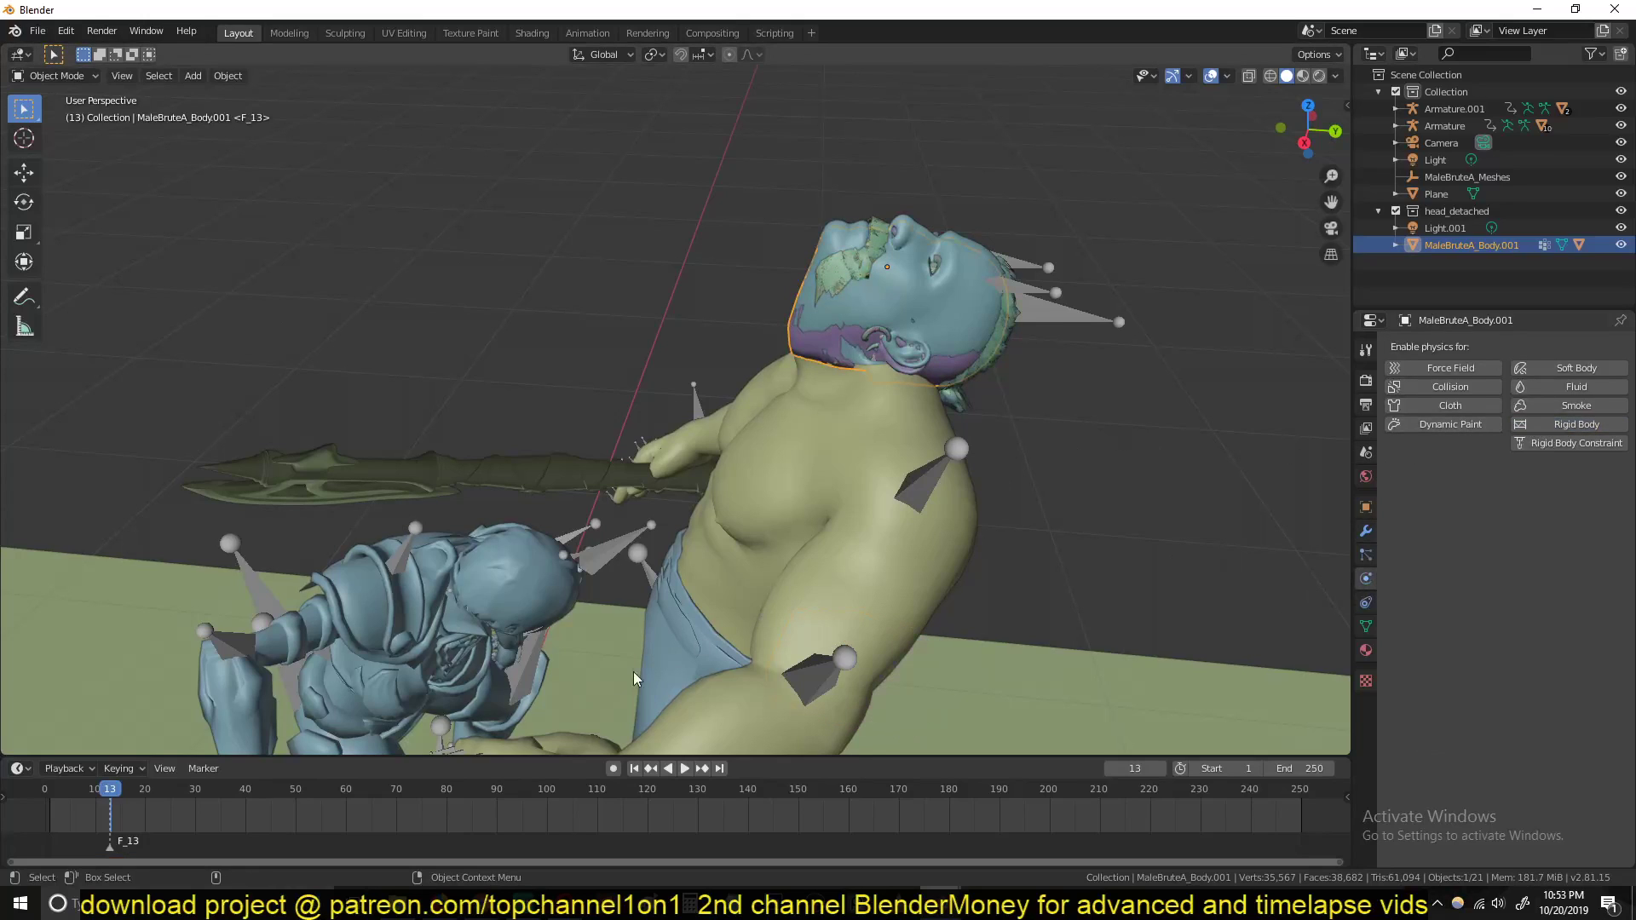
Enable auto keying and record a keyframe for the detached head in its neck position at frame 13
click(614, 769)
key(g)
key(Return)
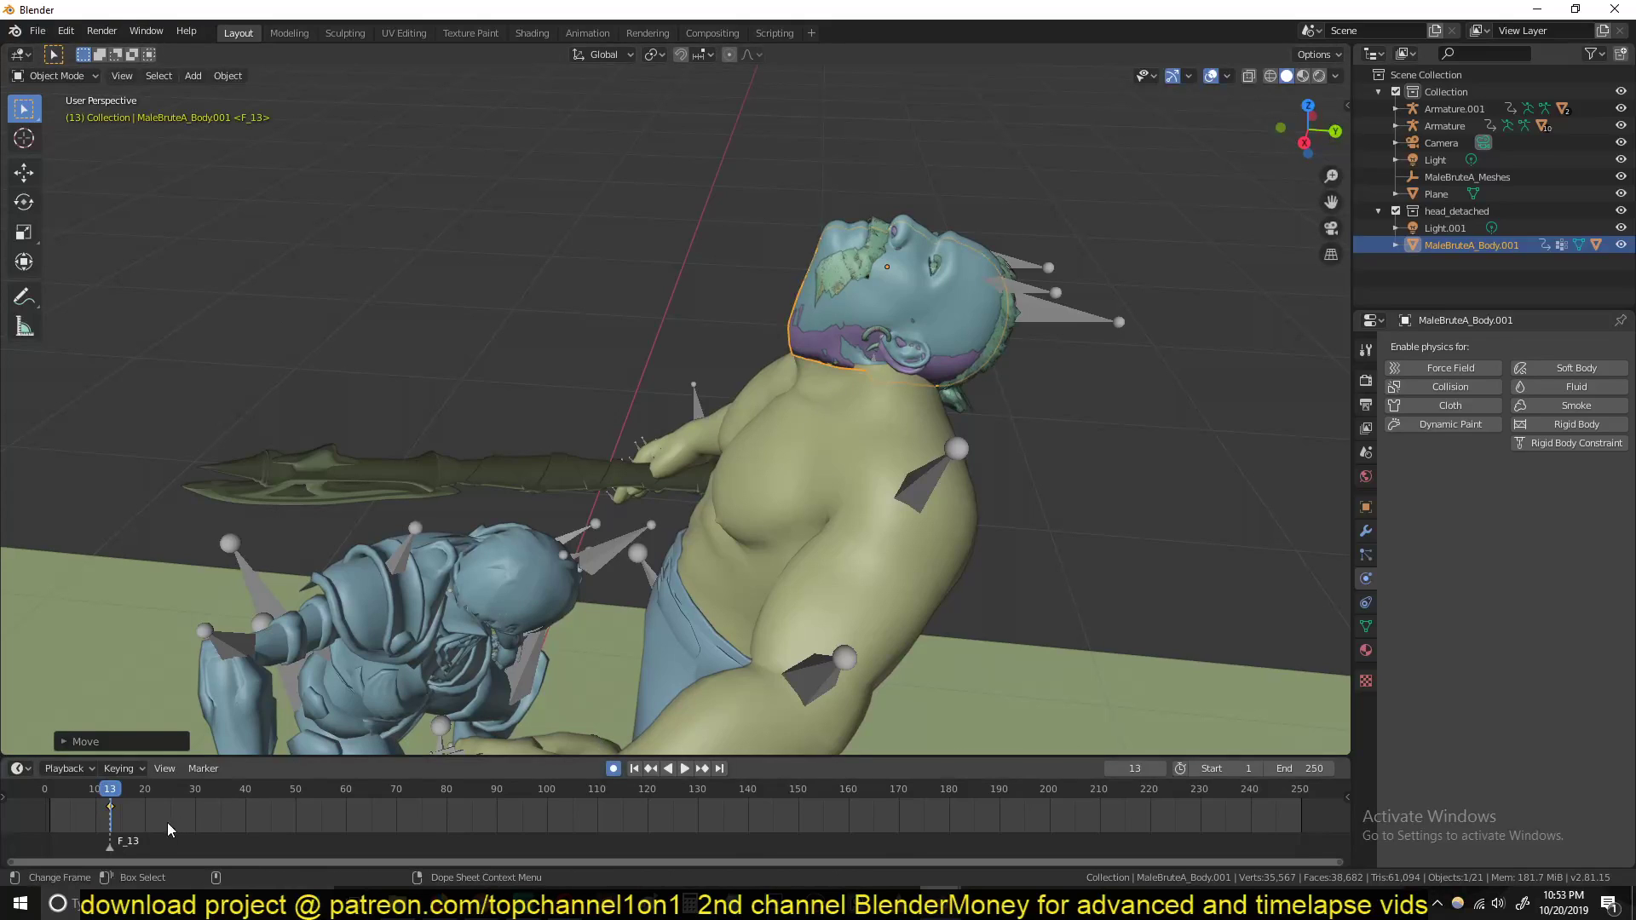
At frame 29, freely rotate the detached head in front view and move it up and sideways off the neck to keyframe its flight
key(space)
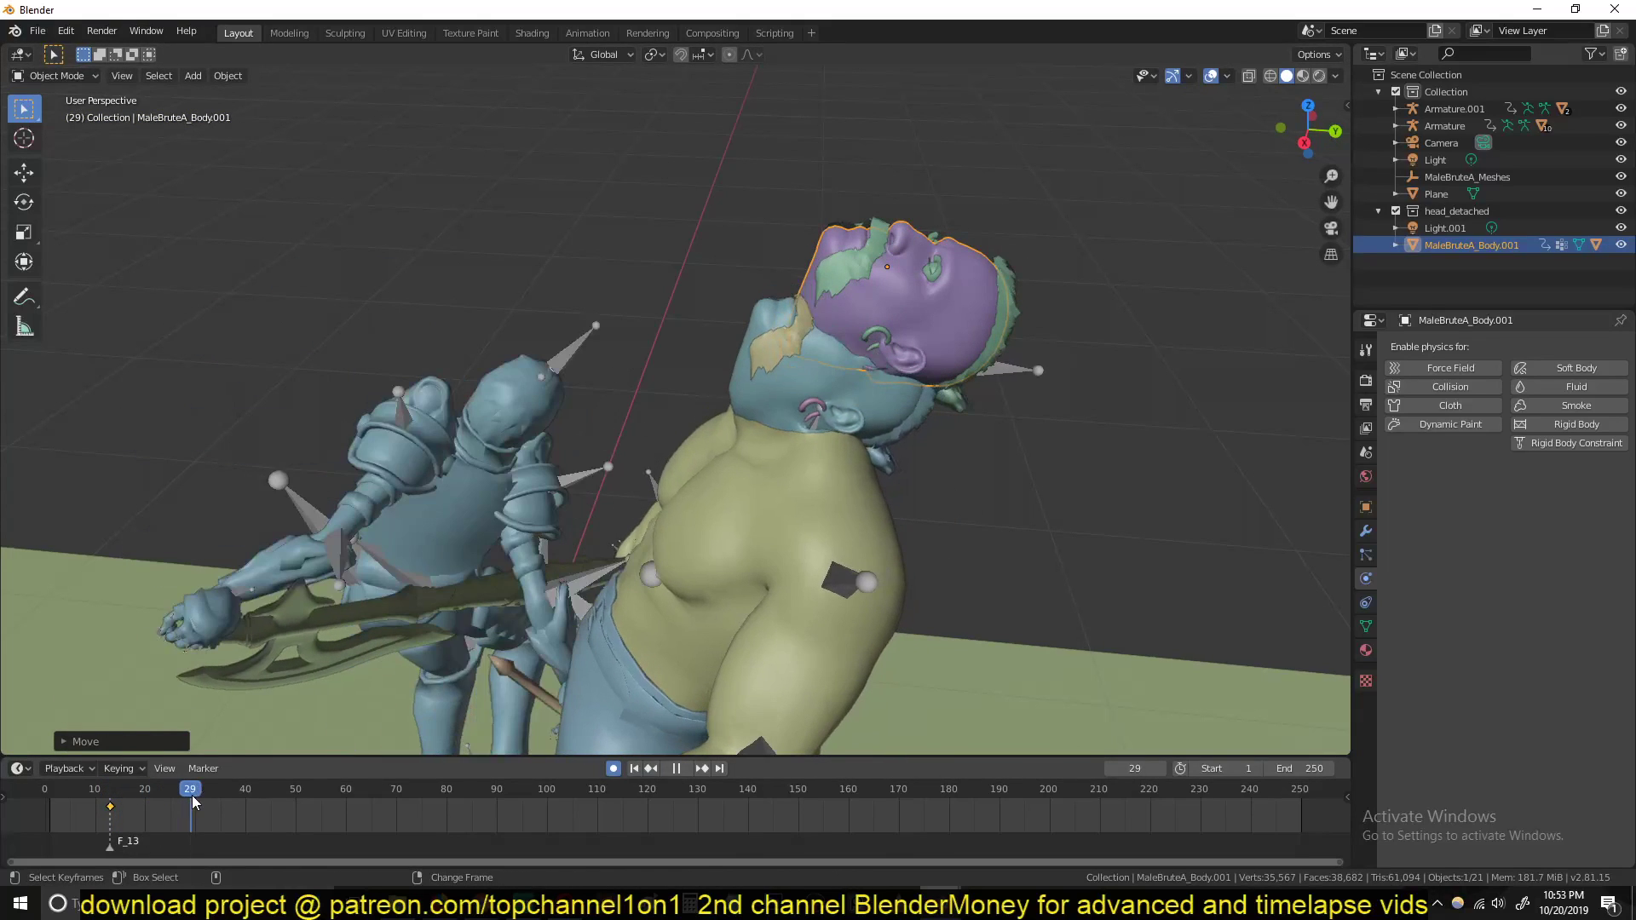
key(space)
scroll(771, 407, down, 3)
key(KP_1)
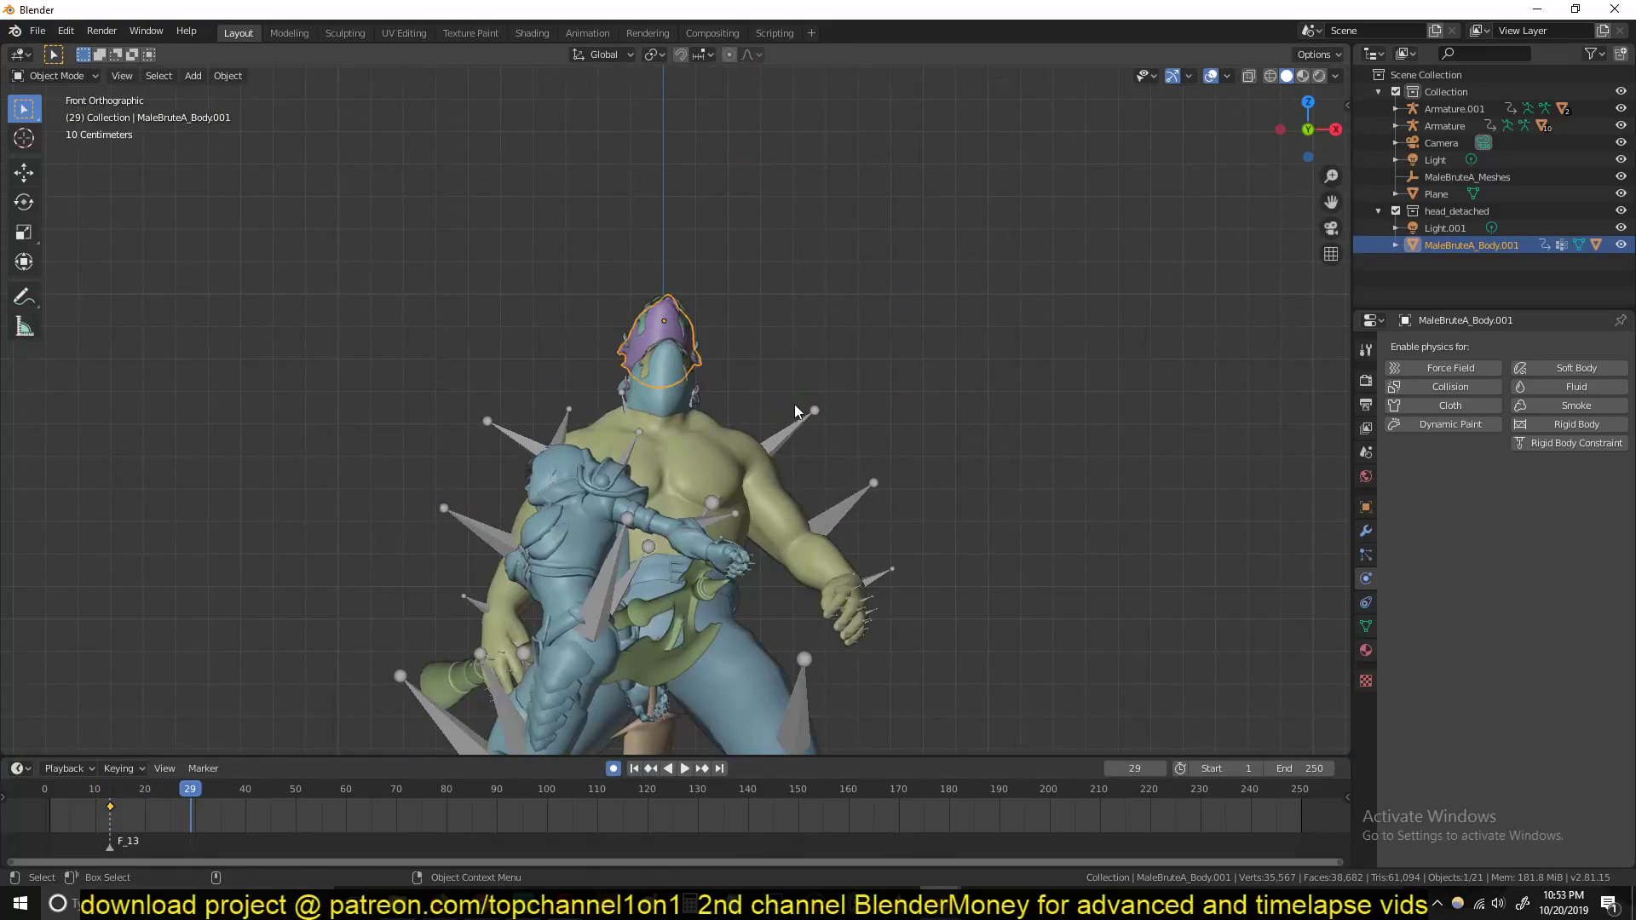
key(r)
key(r)
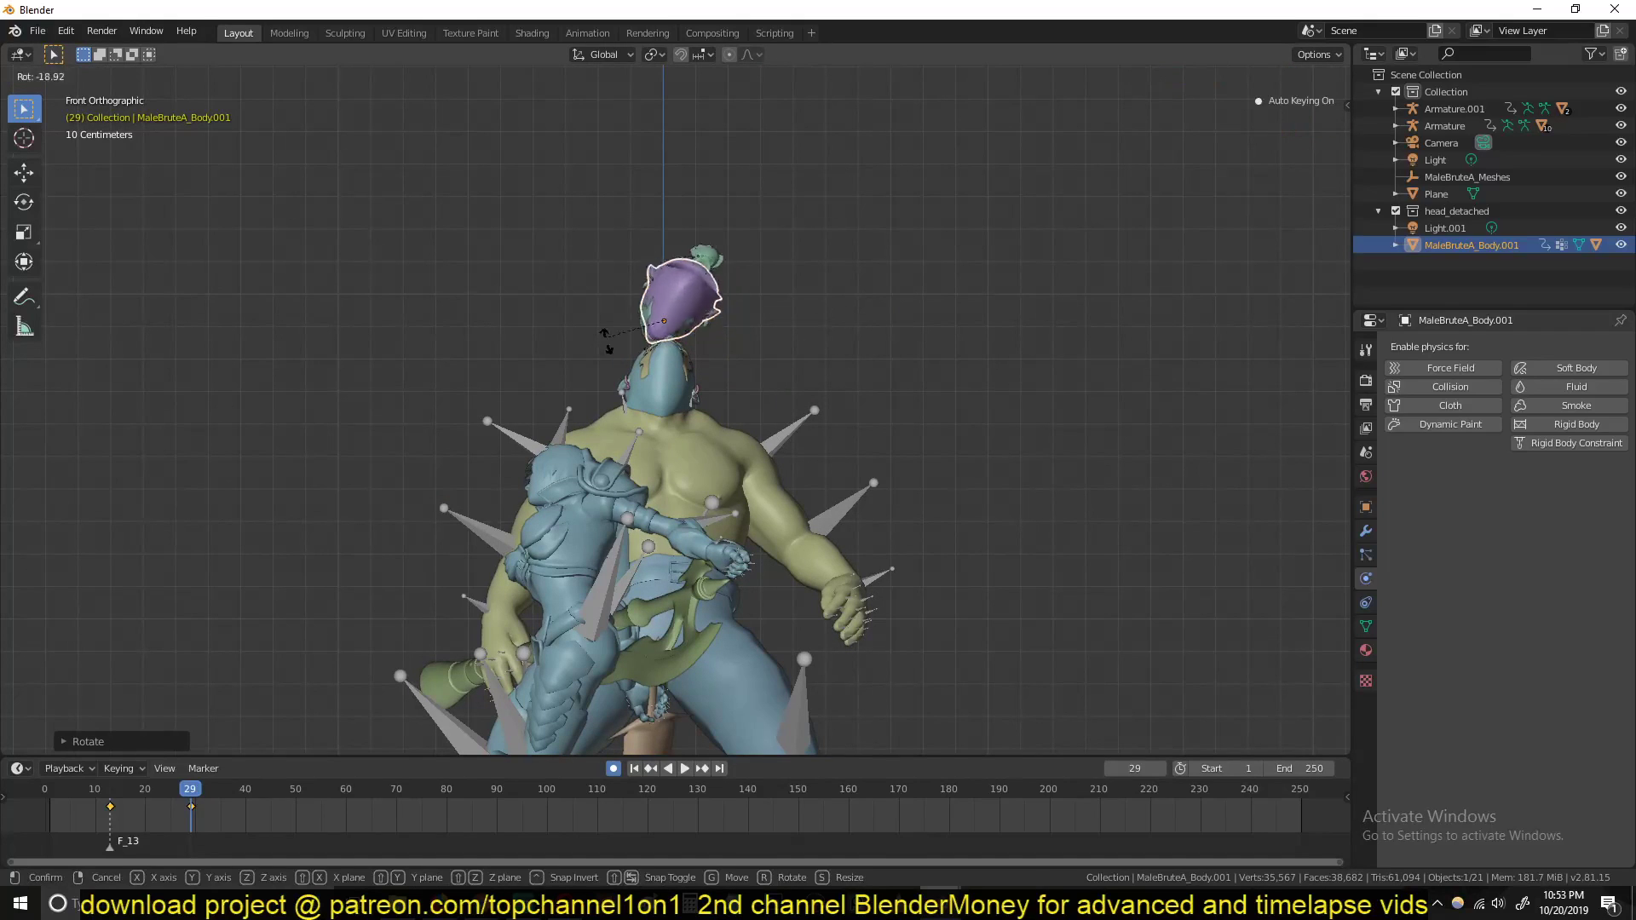
click(709, 389)
key(g)
click(617, 376)
key(r)
key(r)
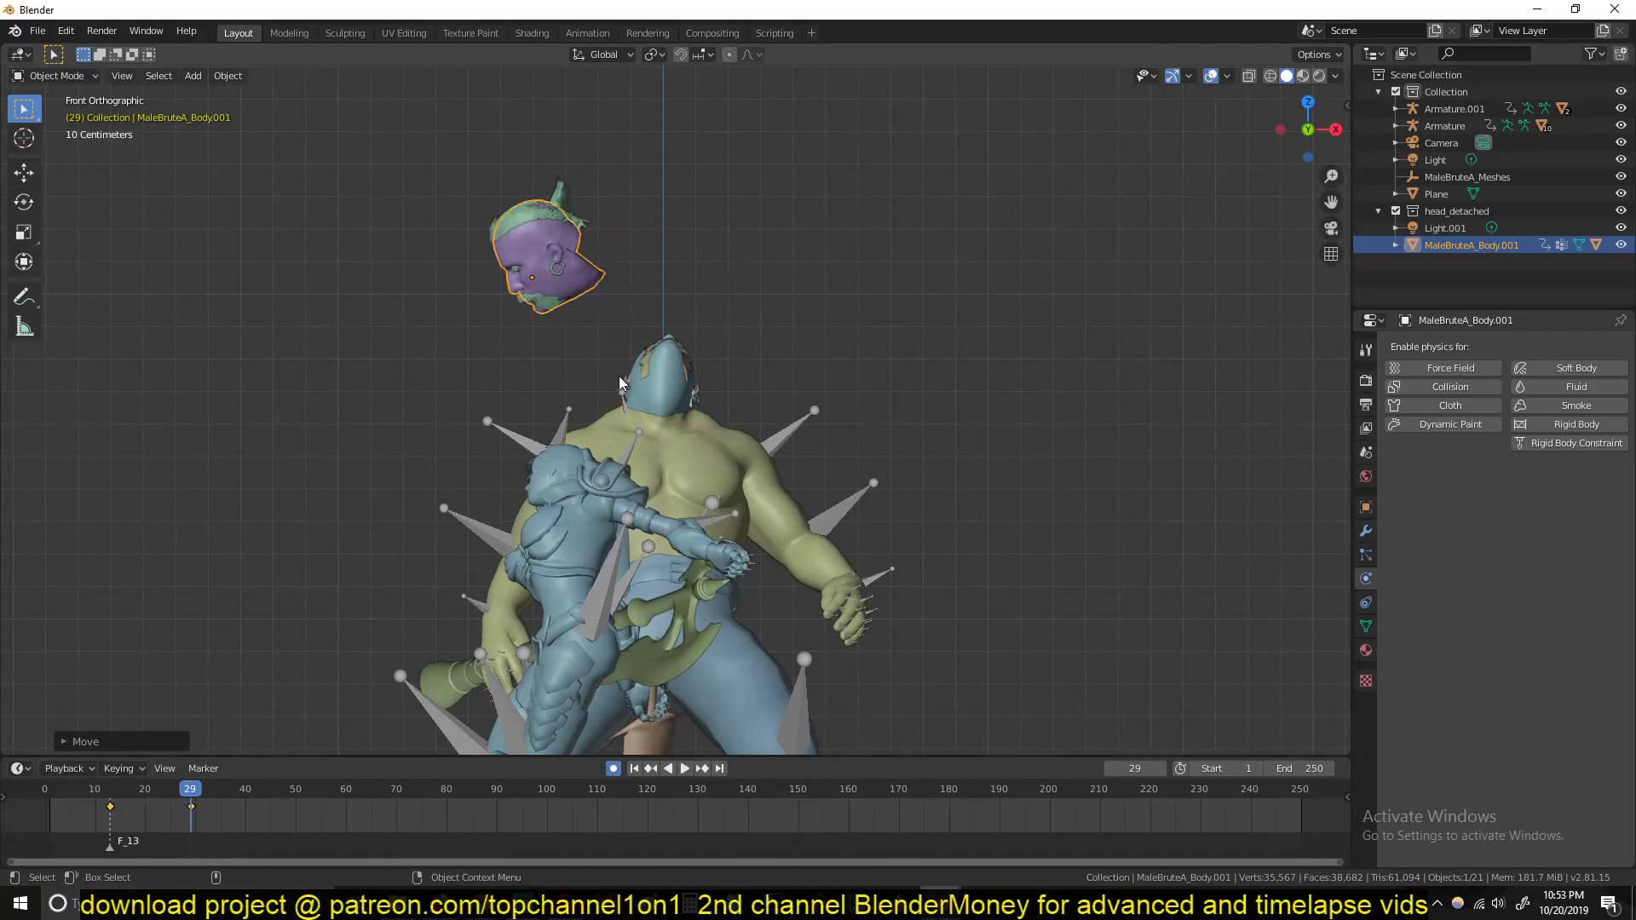
click(511, 341)
Review the detached head's motion from several angles, scrubbing between the start, frame 13 and frame 29
middle_drag(512, 341, 771, 331)
key(KP_Decimal)
scroll(867, 474, down, 4)
middle_drag(868, 474, 450, 535)
right_drag(146, 826, 64, 804)
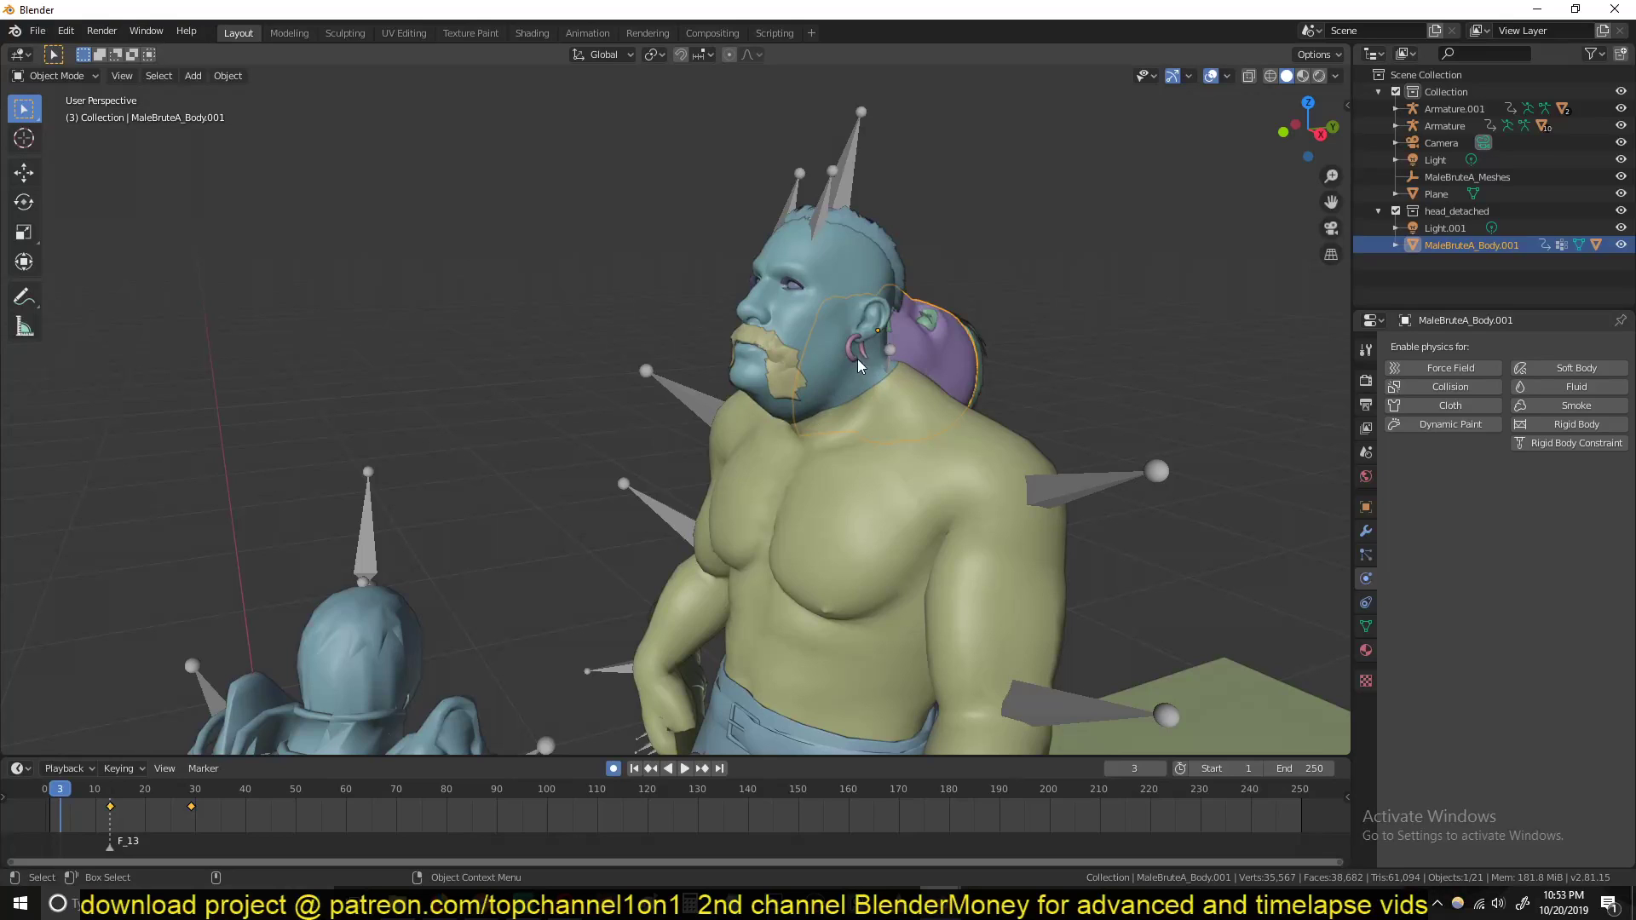
right_drag(100, 815, 191, 807)
middle_drag(591, 433, 755, 436)
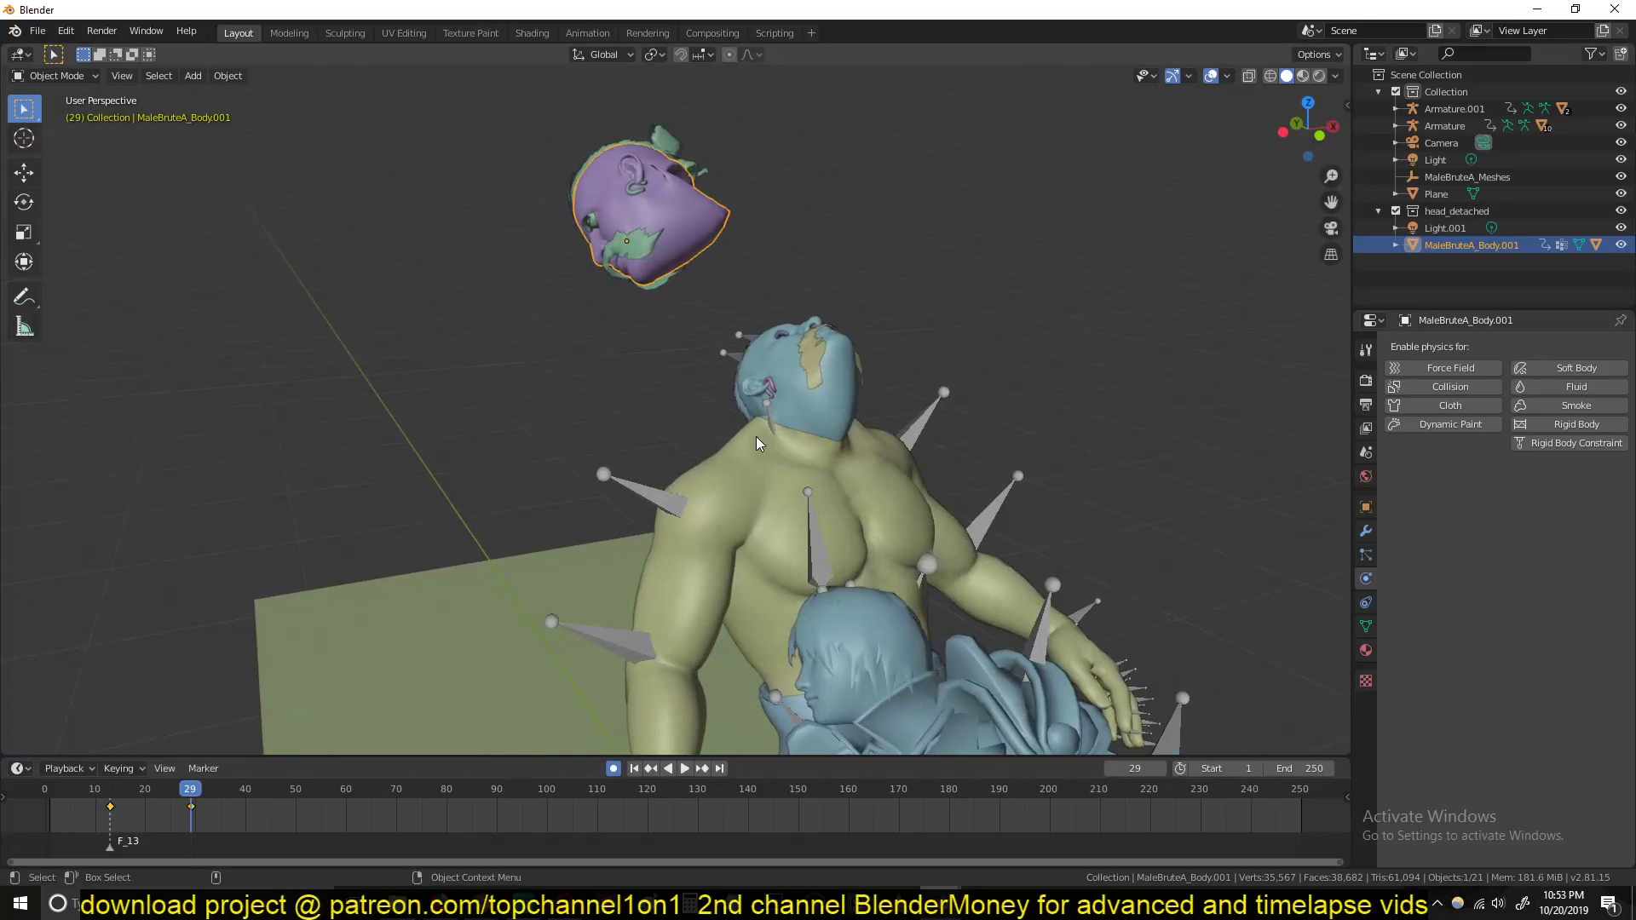
shift+right_click(46, 820)
key(space)
key(Escape)
middle_drag(743, 494, 497, 615)
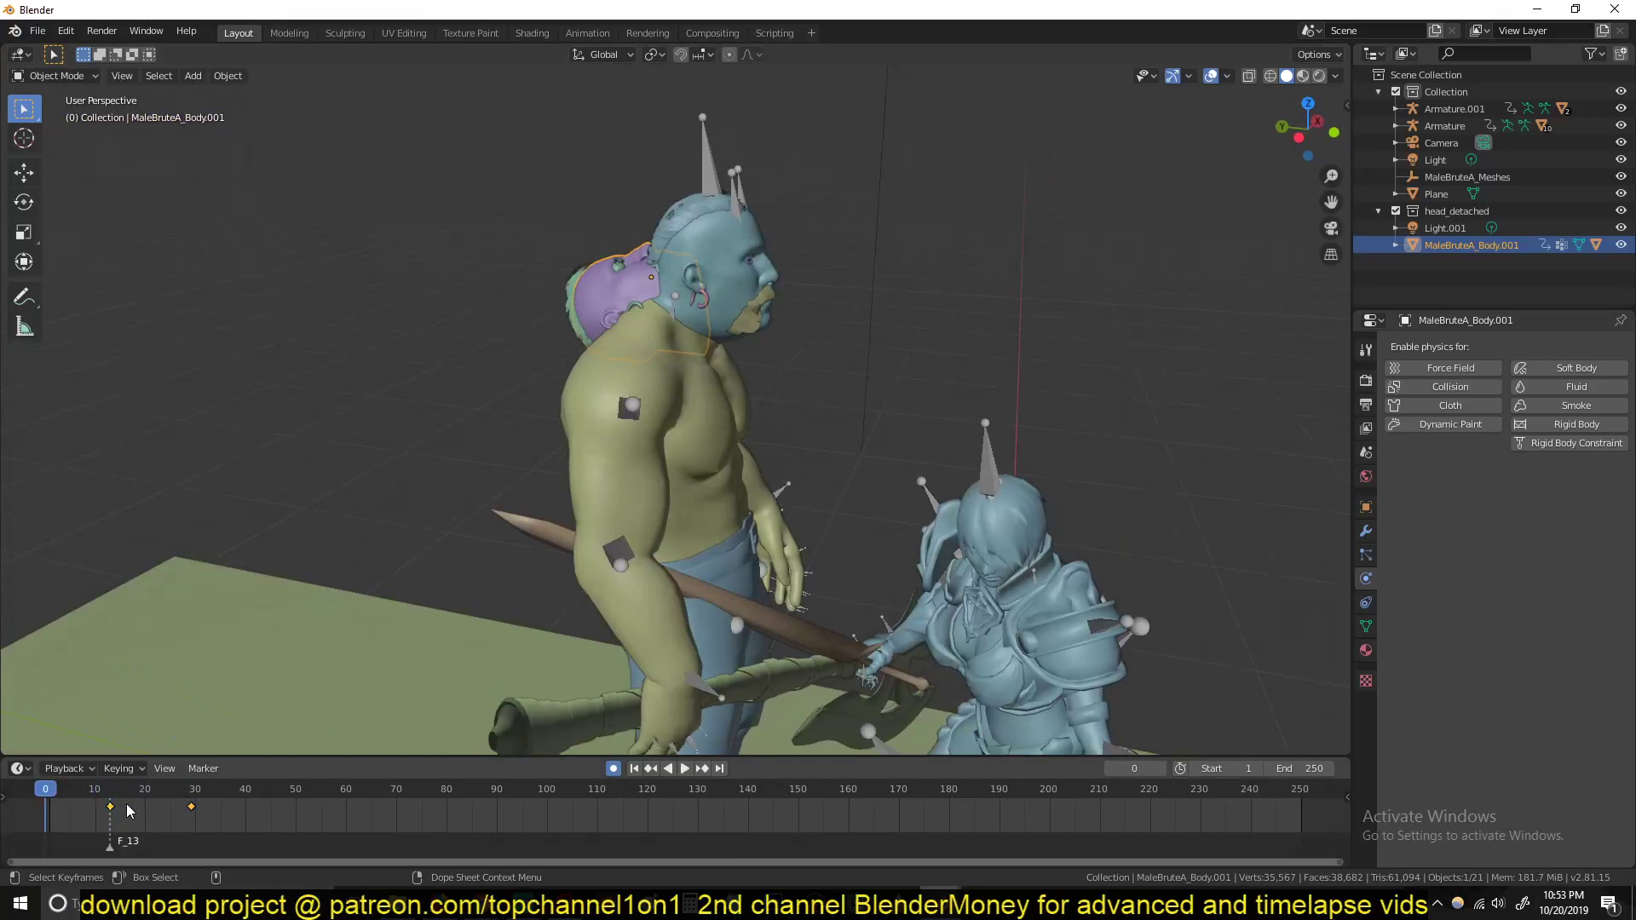
key(Up)
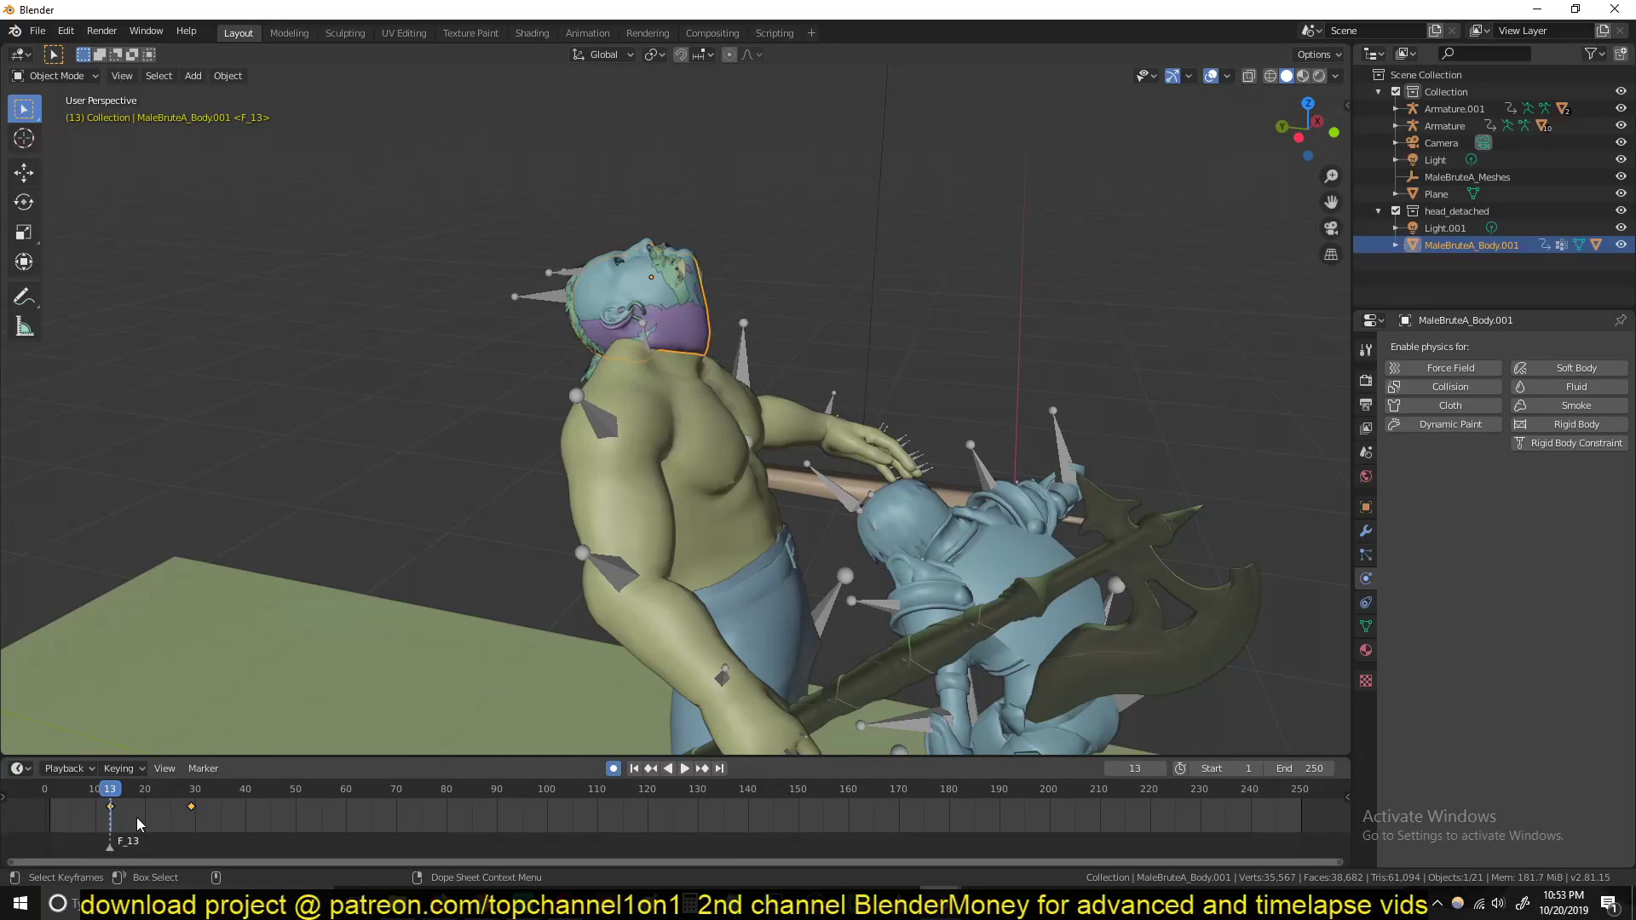
right_click(137, 817)
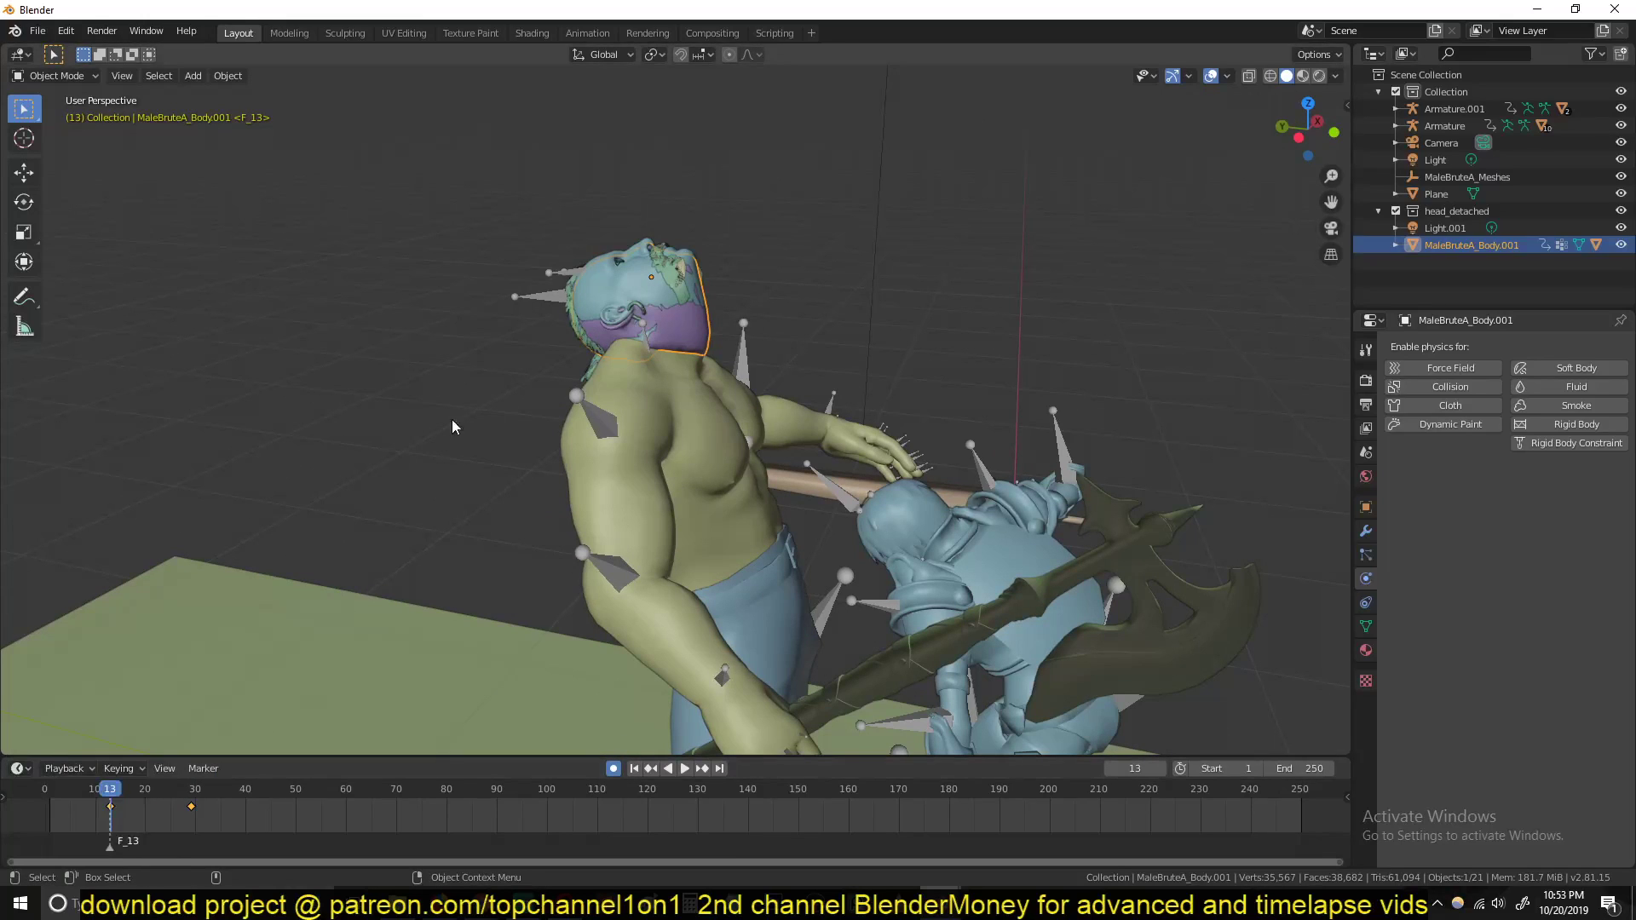
right_drag(110, 813, 191, 808)
Enlarge the timeline, add an active Rigid Body to the detached head and go to frame 15
drag(281, 757, 205, 674)
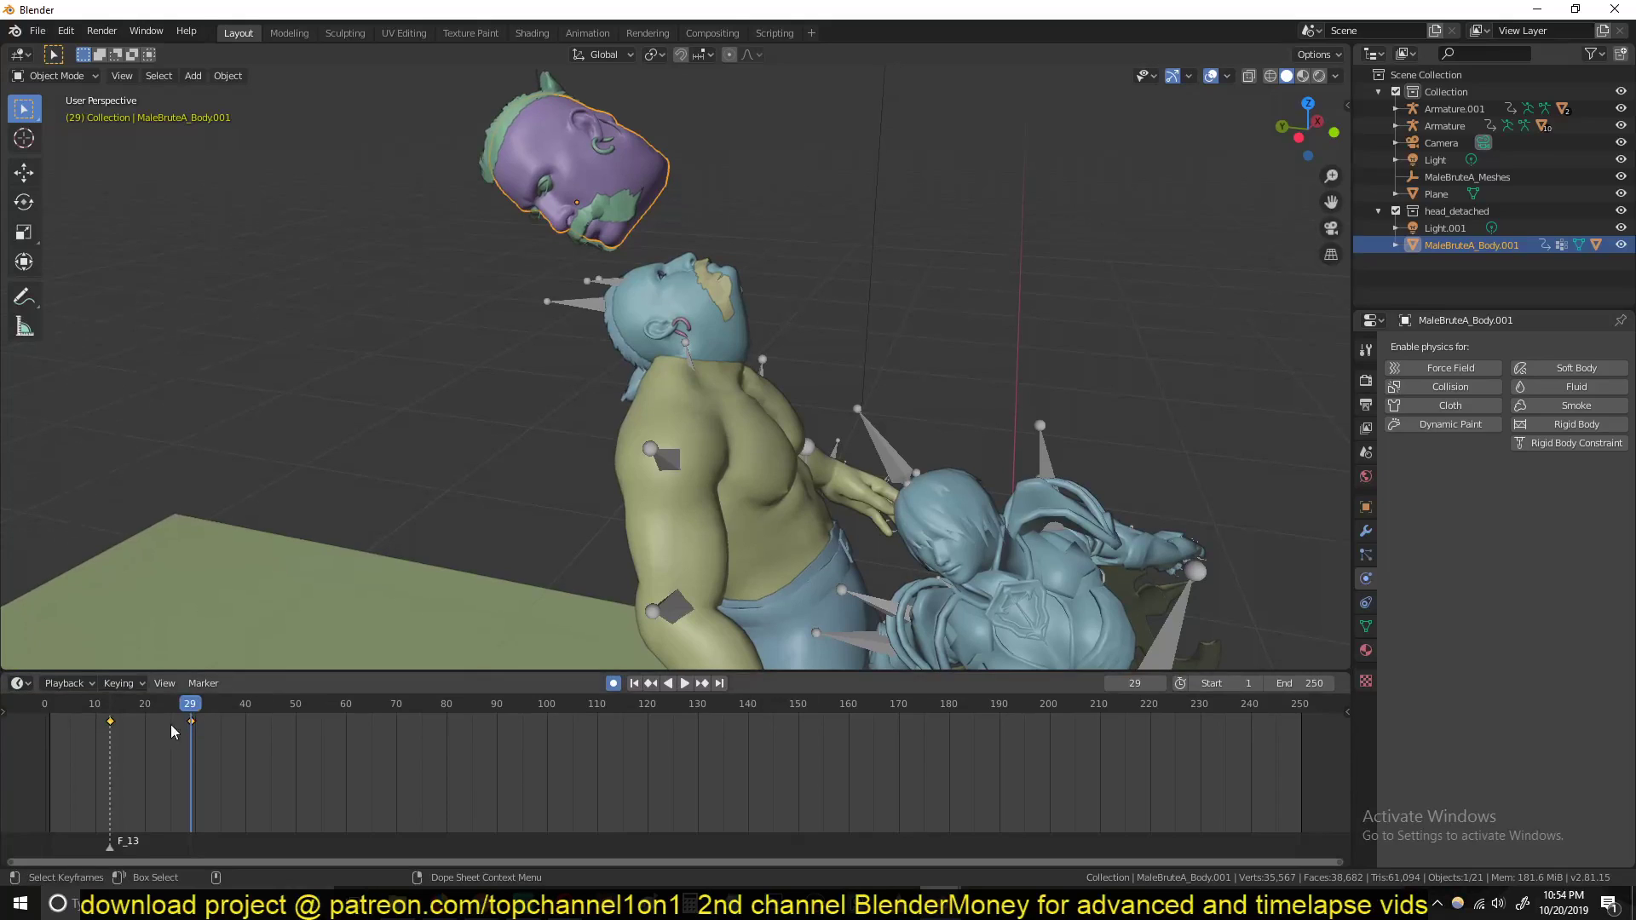
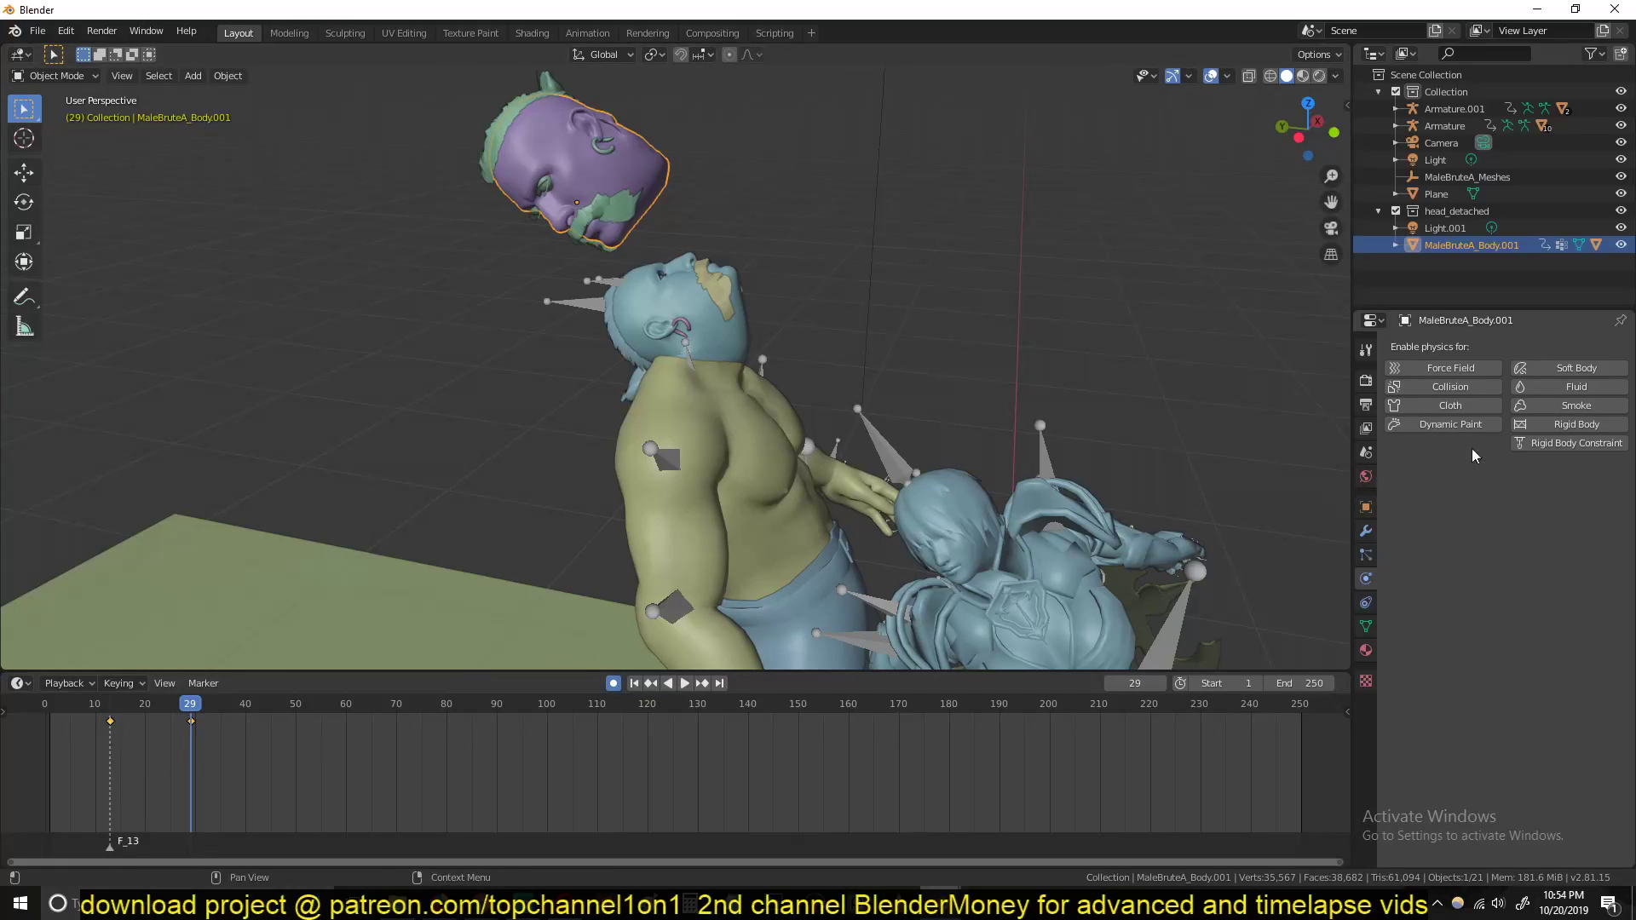
click(1583, 432)
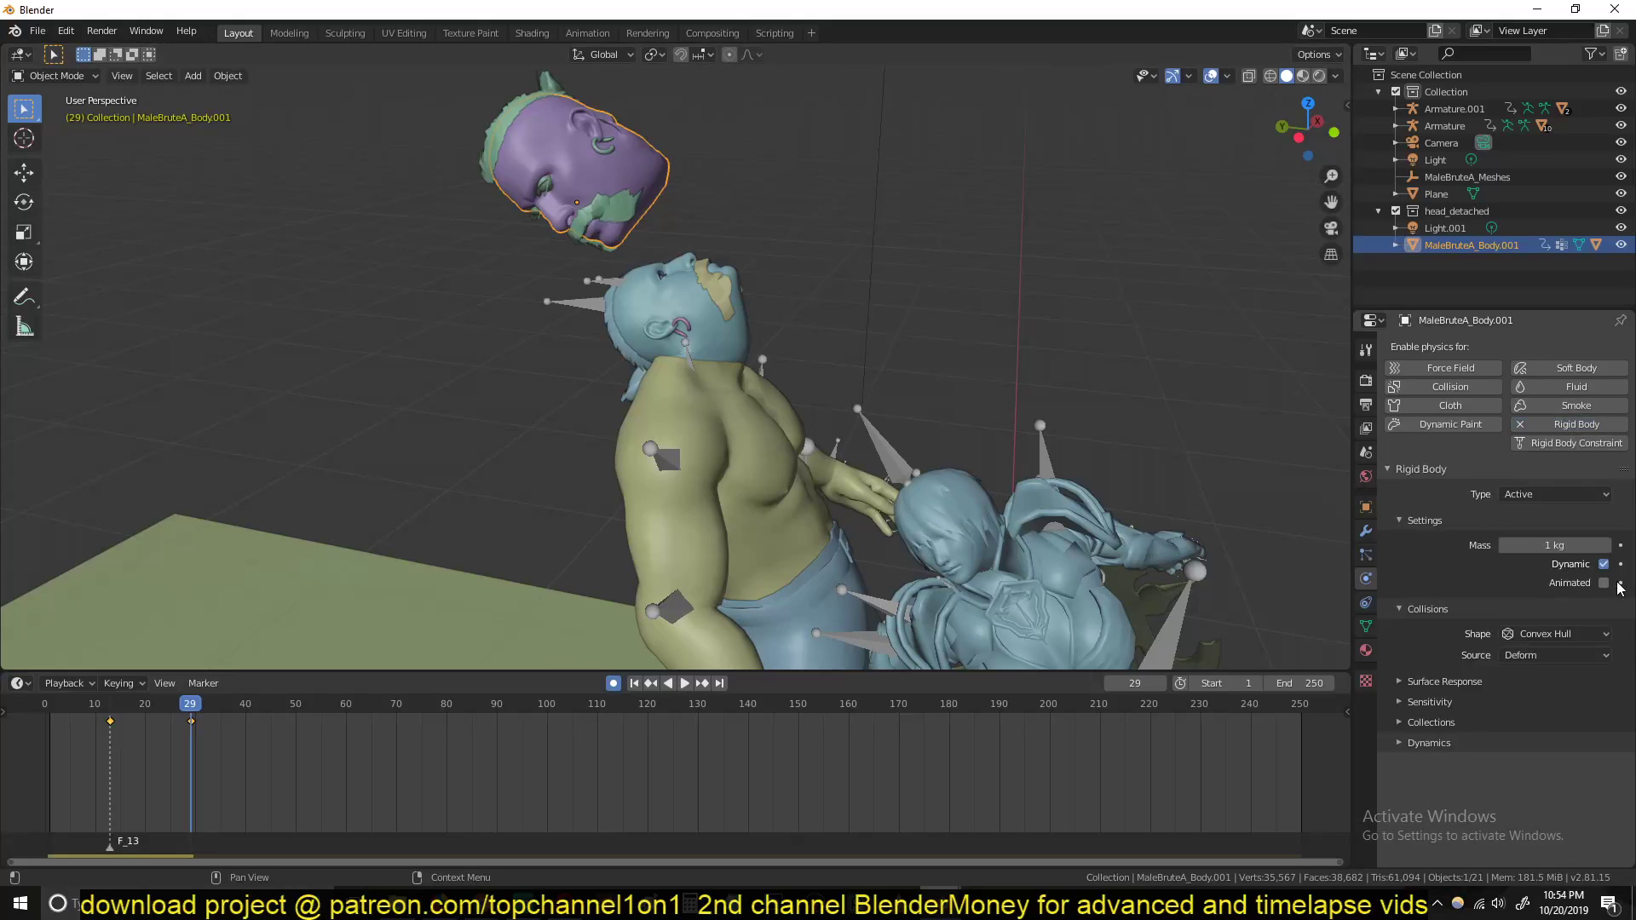
drag(205, 746, 126, 746)
key(space)
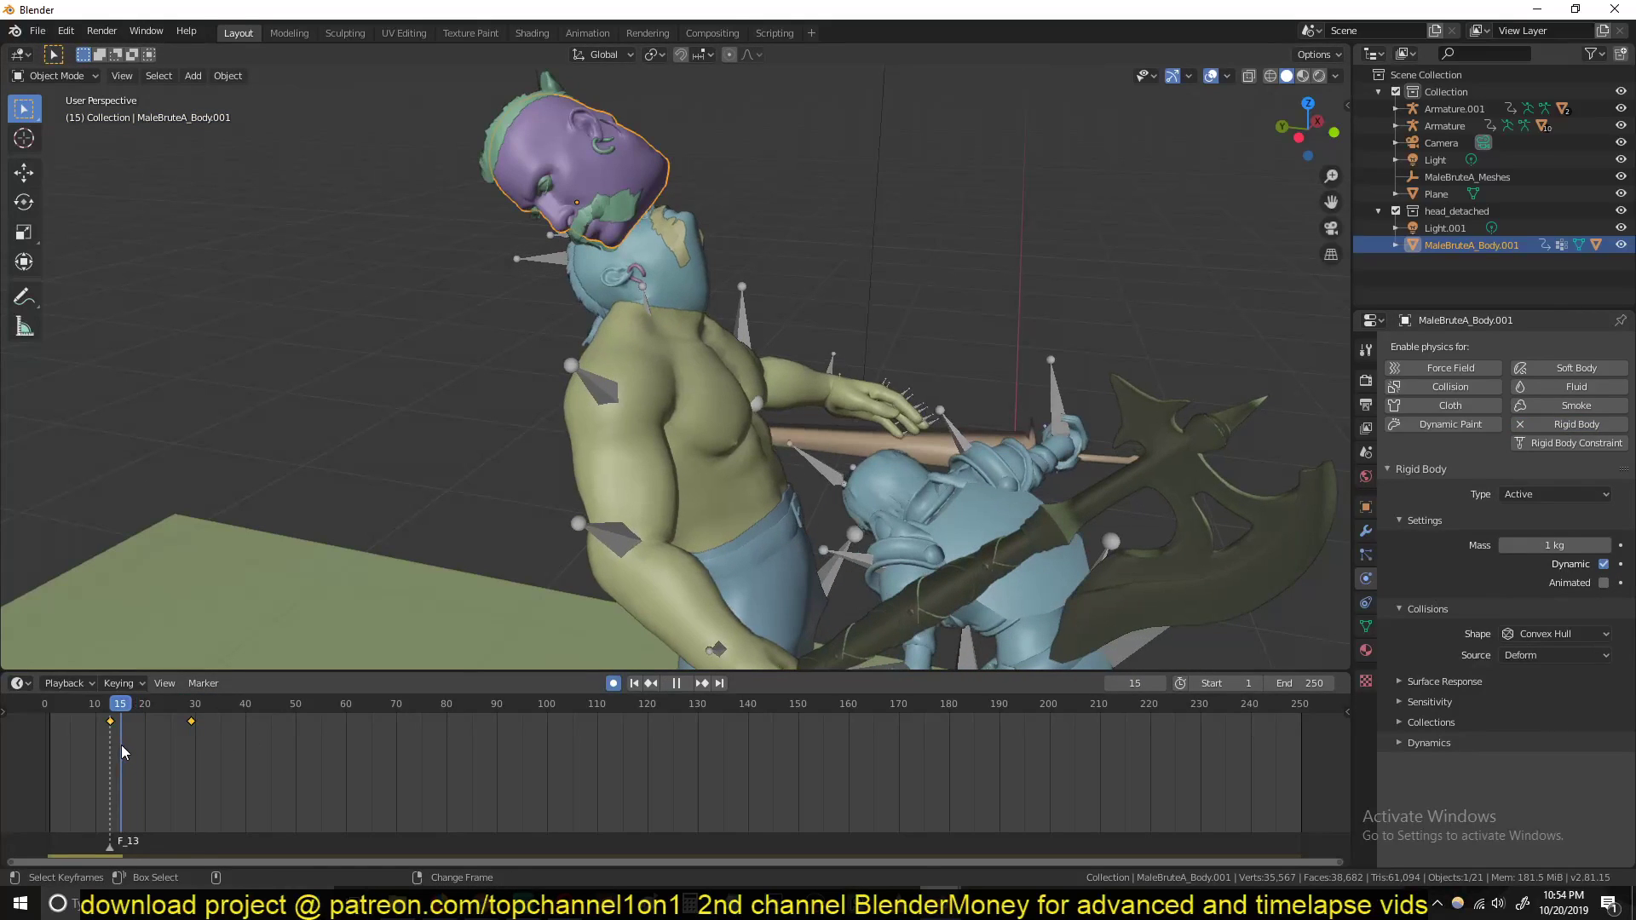
key(space)
drag(122, 737, 120, 735)
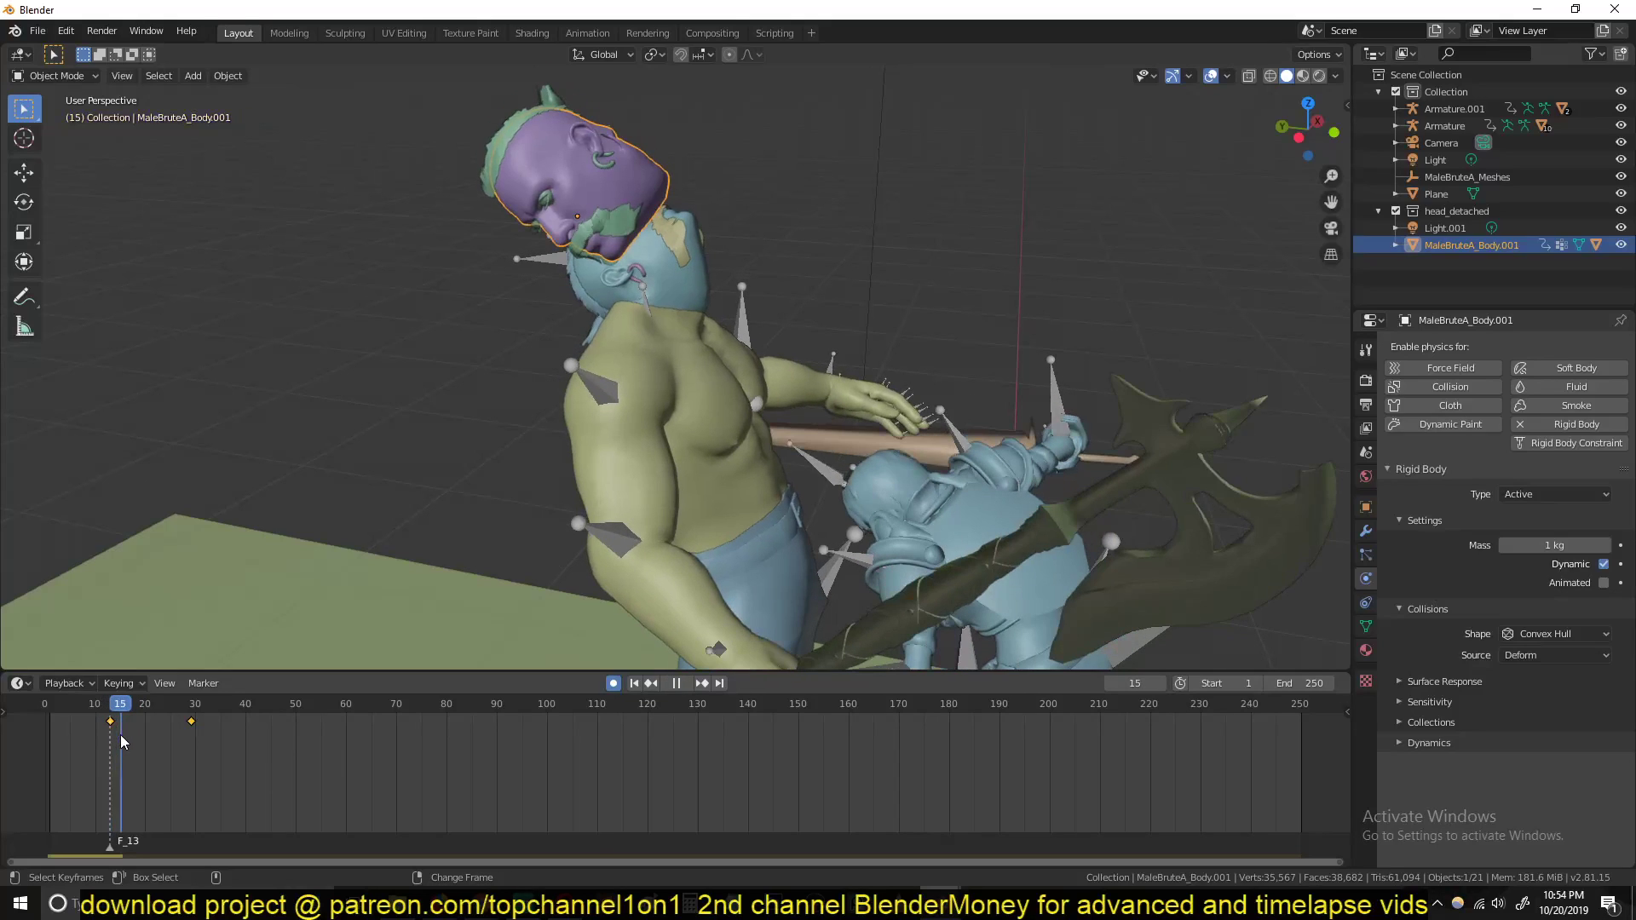
Keyframe the head's rigid body Animated option as enabled at frame 15 and disabled at frame 16
click(1605, 583)
click(1621, 583)
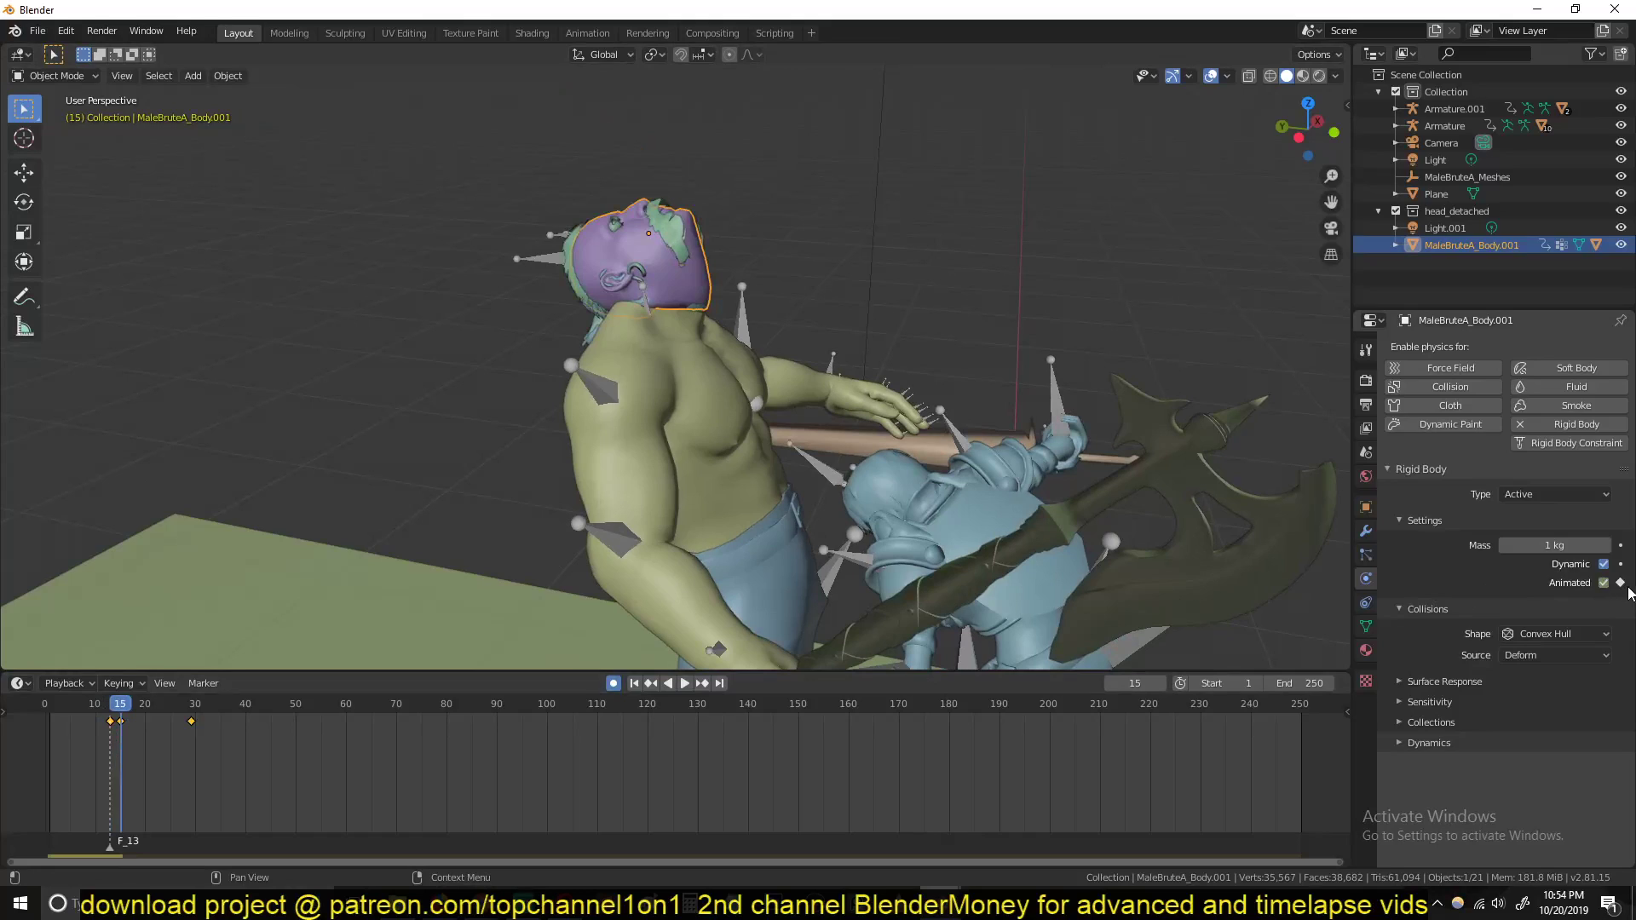
key(Right)
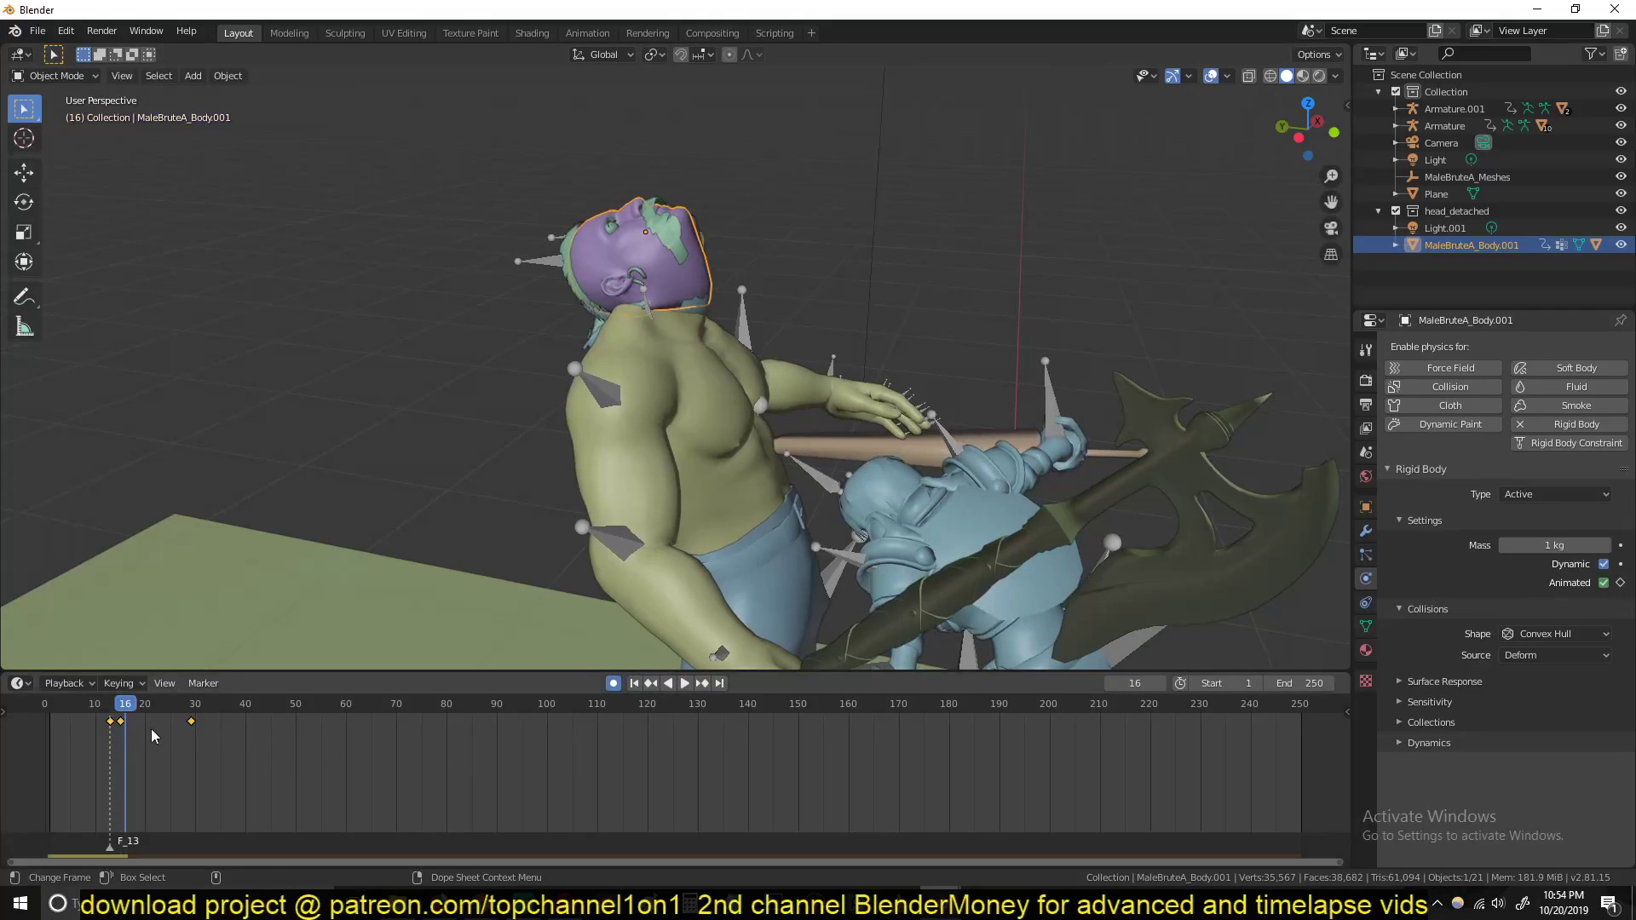
click(1619, 584)
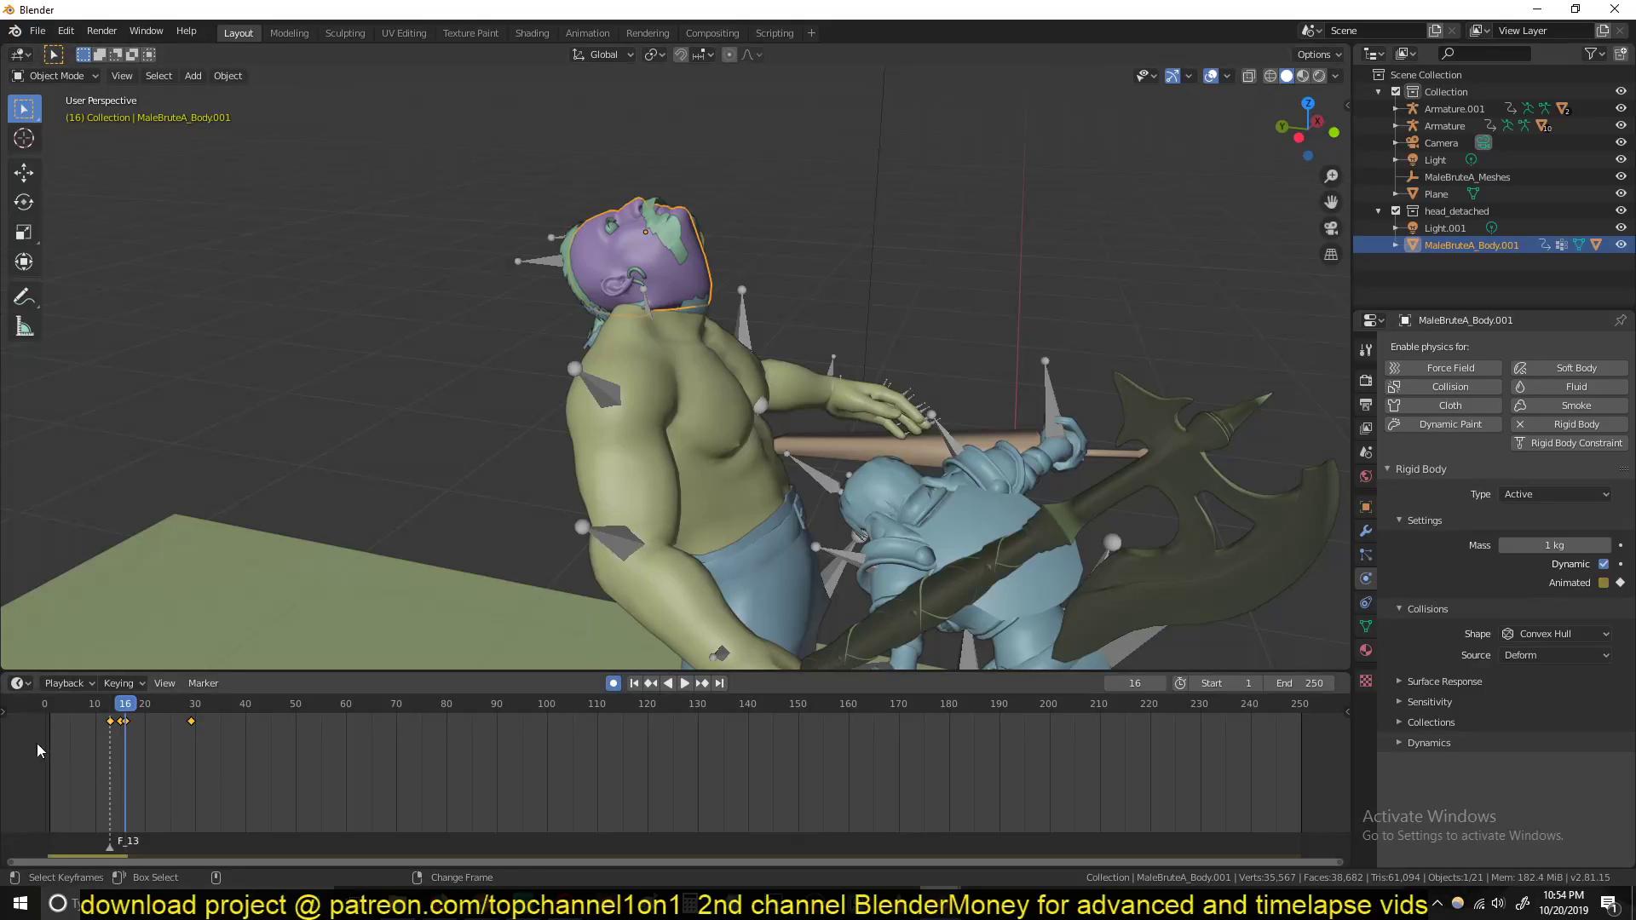
Play the animation from the start and examine how the head leaves the body from different angles
key(shift+Left)
middle_drag(632, 507, 476, 545)
key(space)
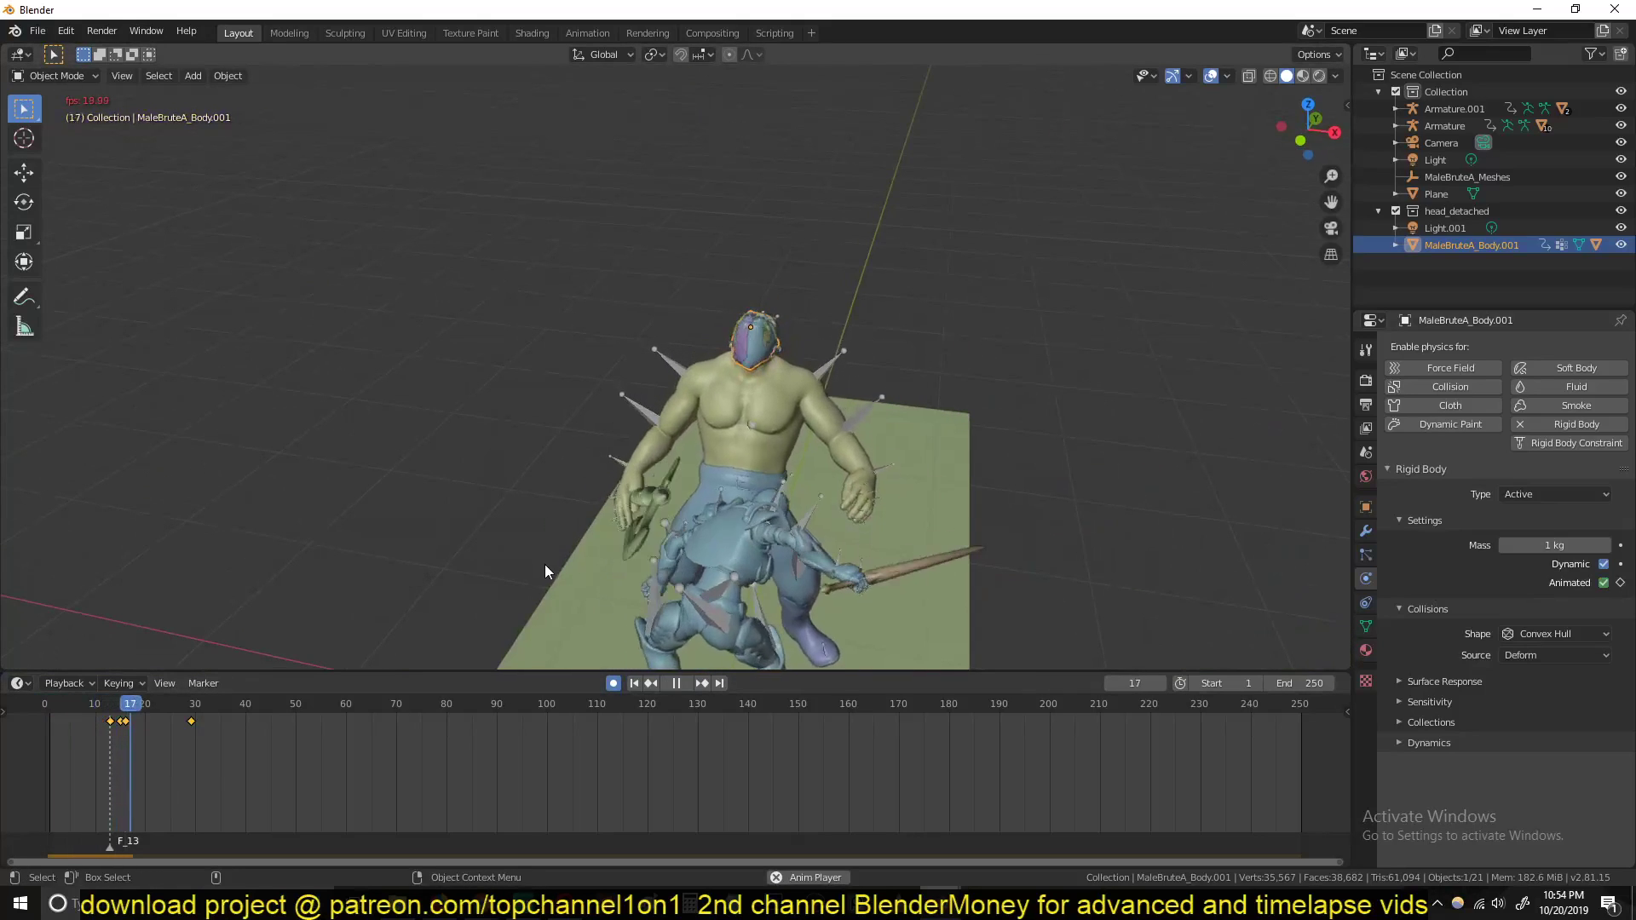
middle_drag(595, 590, 411, 540)
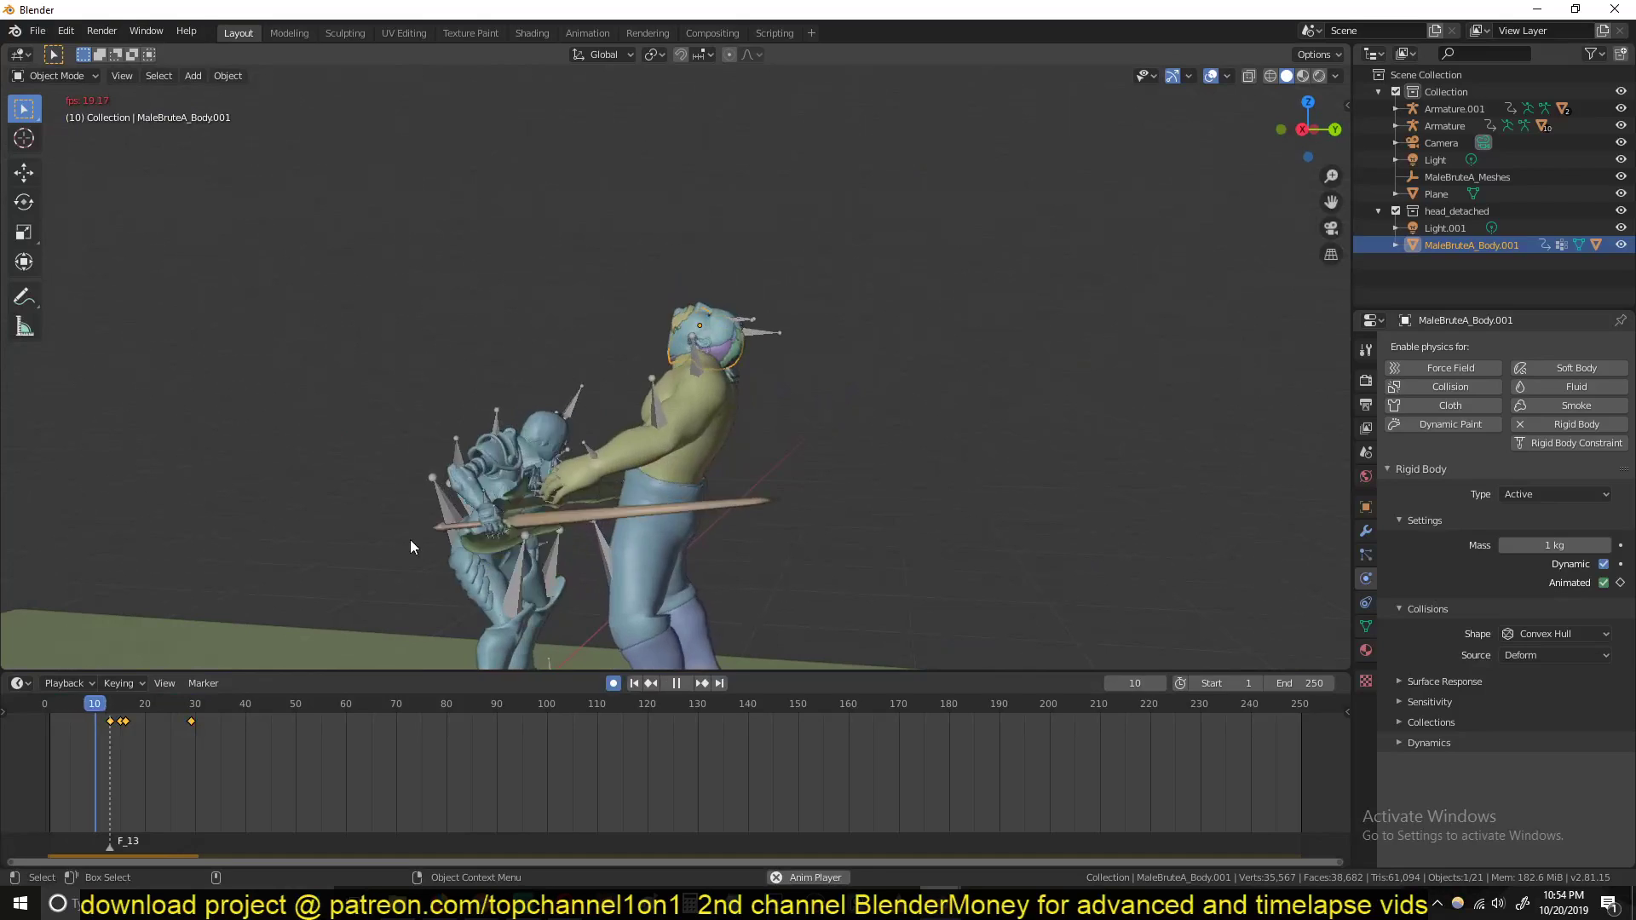
key(Escape)
Check the Animated keyframes at frames 15 and 16, and move the head's last keyframe to frame 20
middle_drag(257, 743, 415, 769)
scroll(488, 765, up, 2)
key(Up)
key(Up)
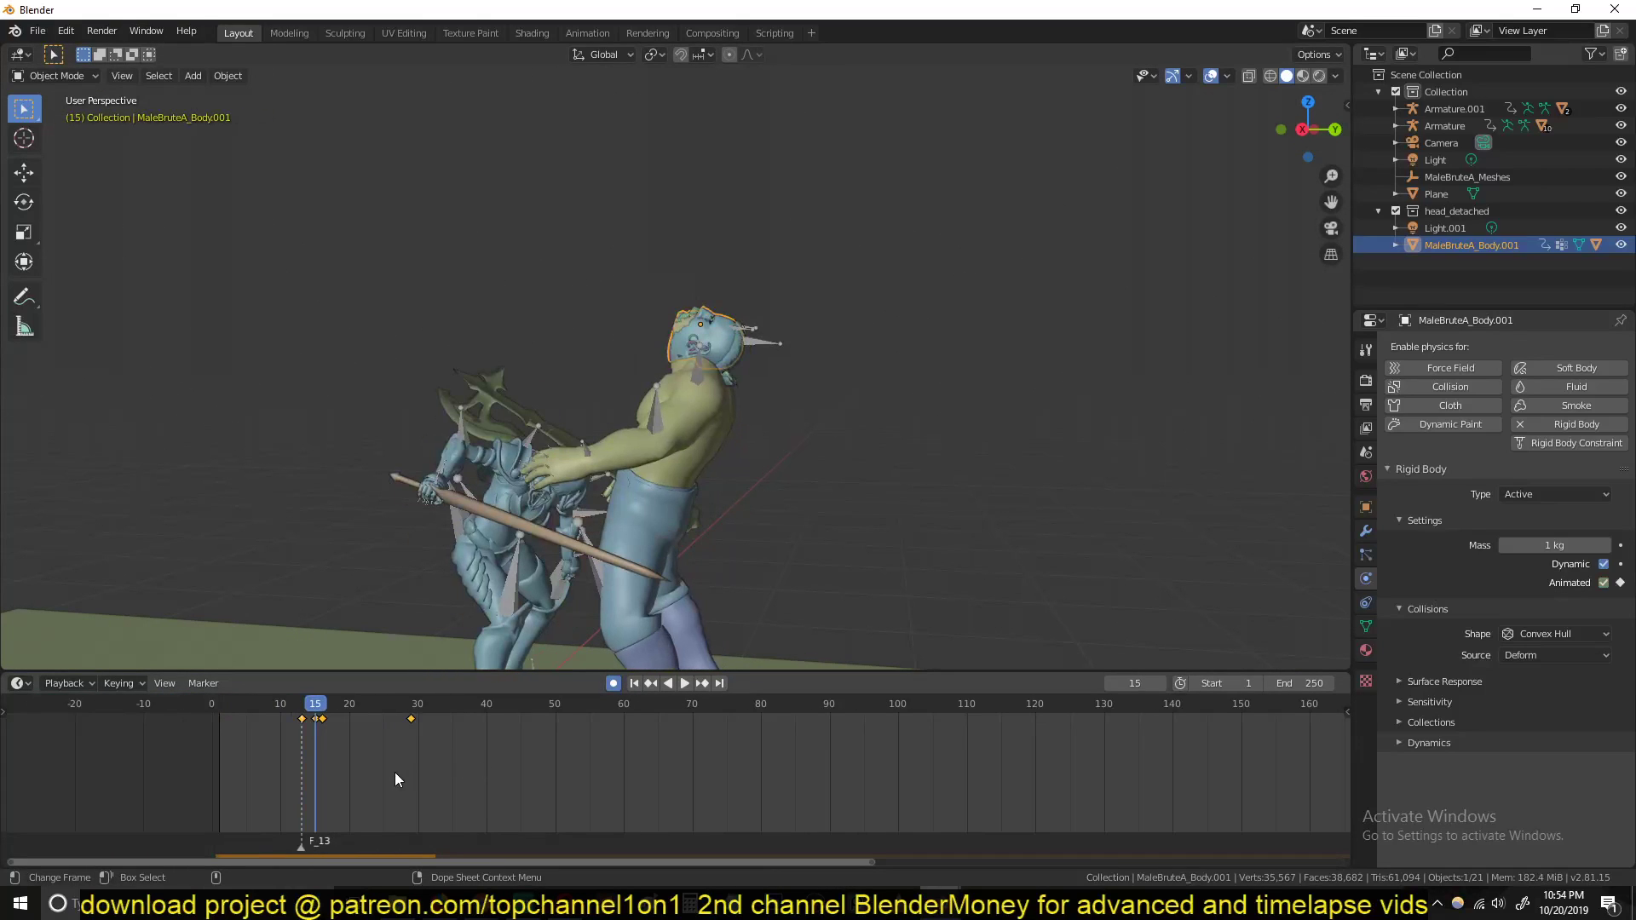
key(Right)
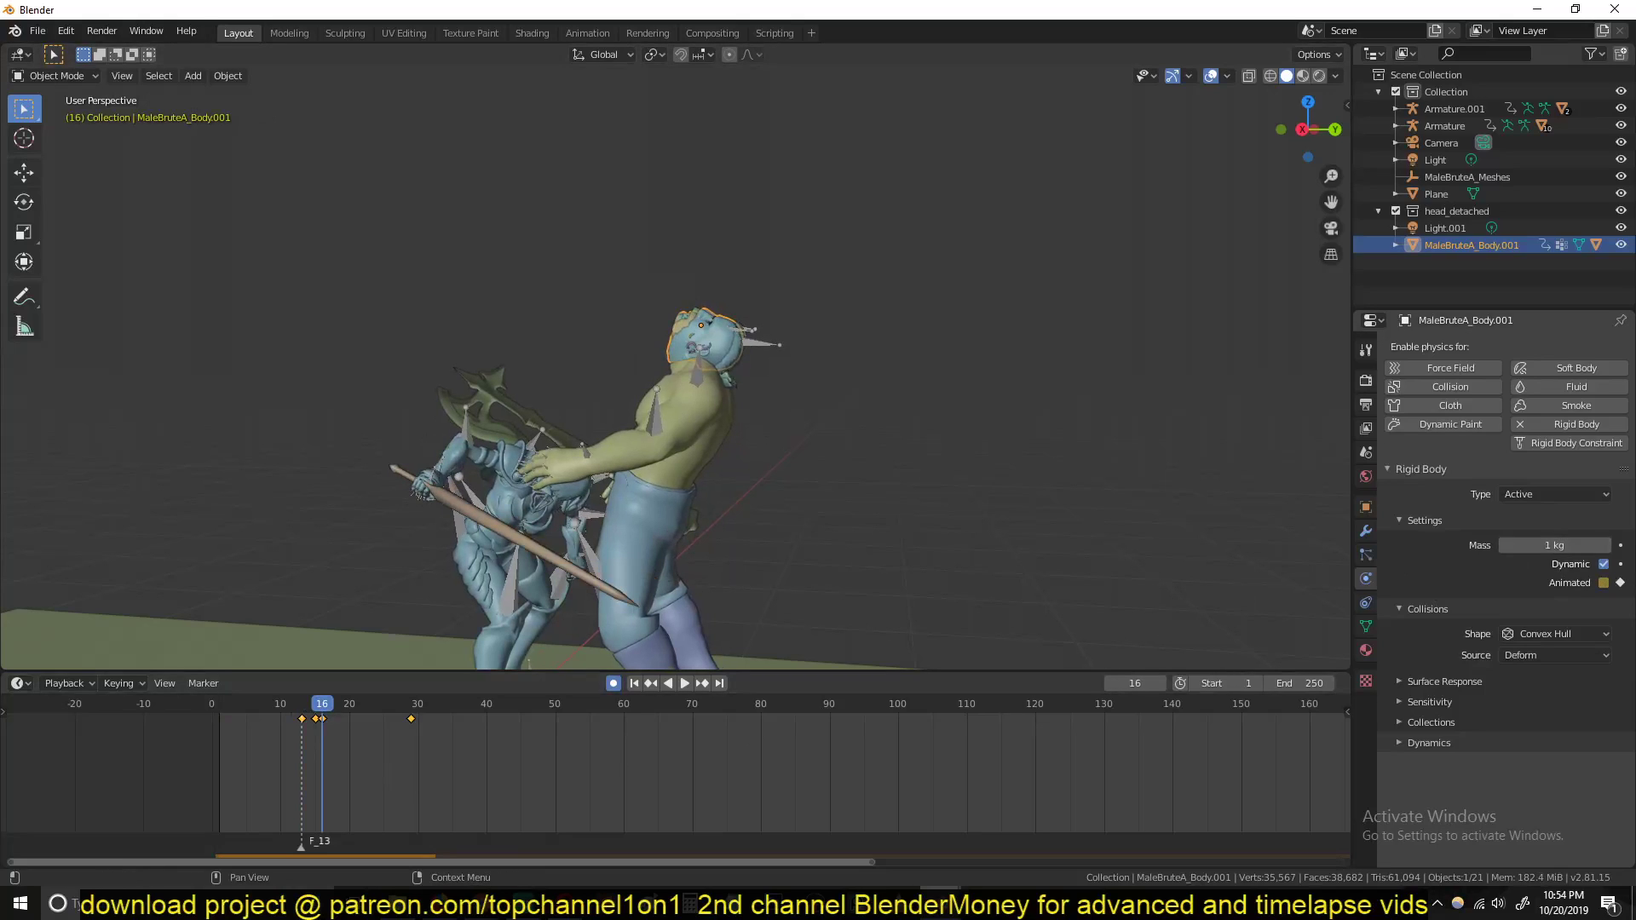
key(Left)
key(Right)
scroll(411, 758, up, 2)
drag(364, 724, 290, 724)
Replay the simulation from frame 0 and examine where the detached head flies and lands
key(space)
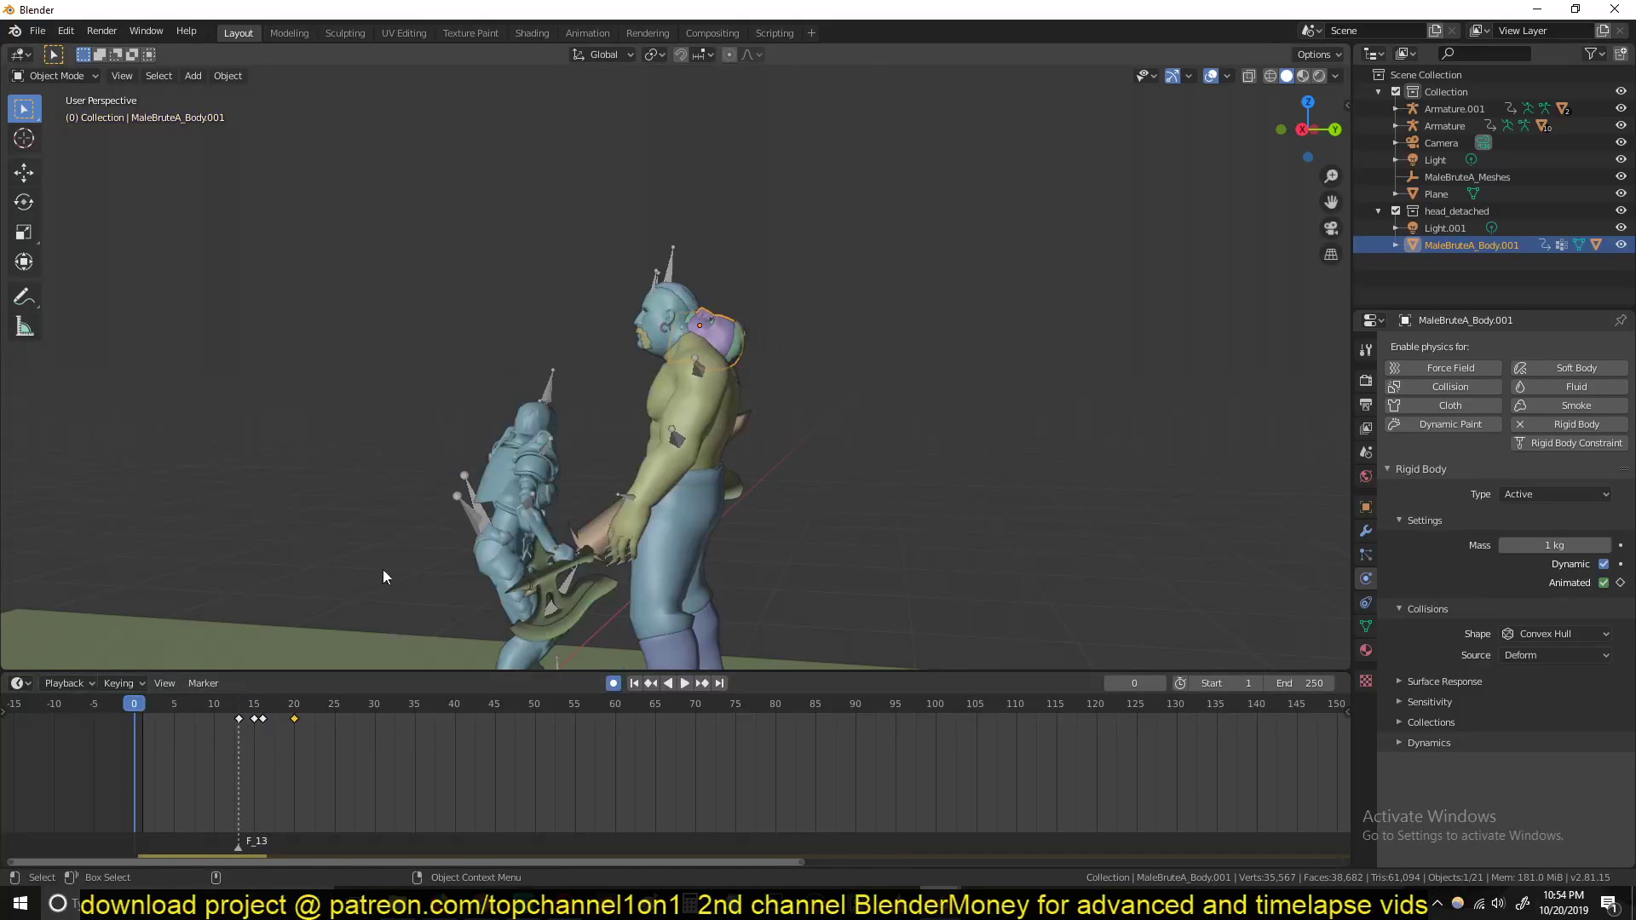
middle_drag(501, 598, 791, 540)
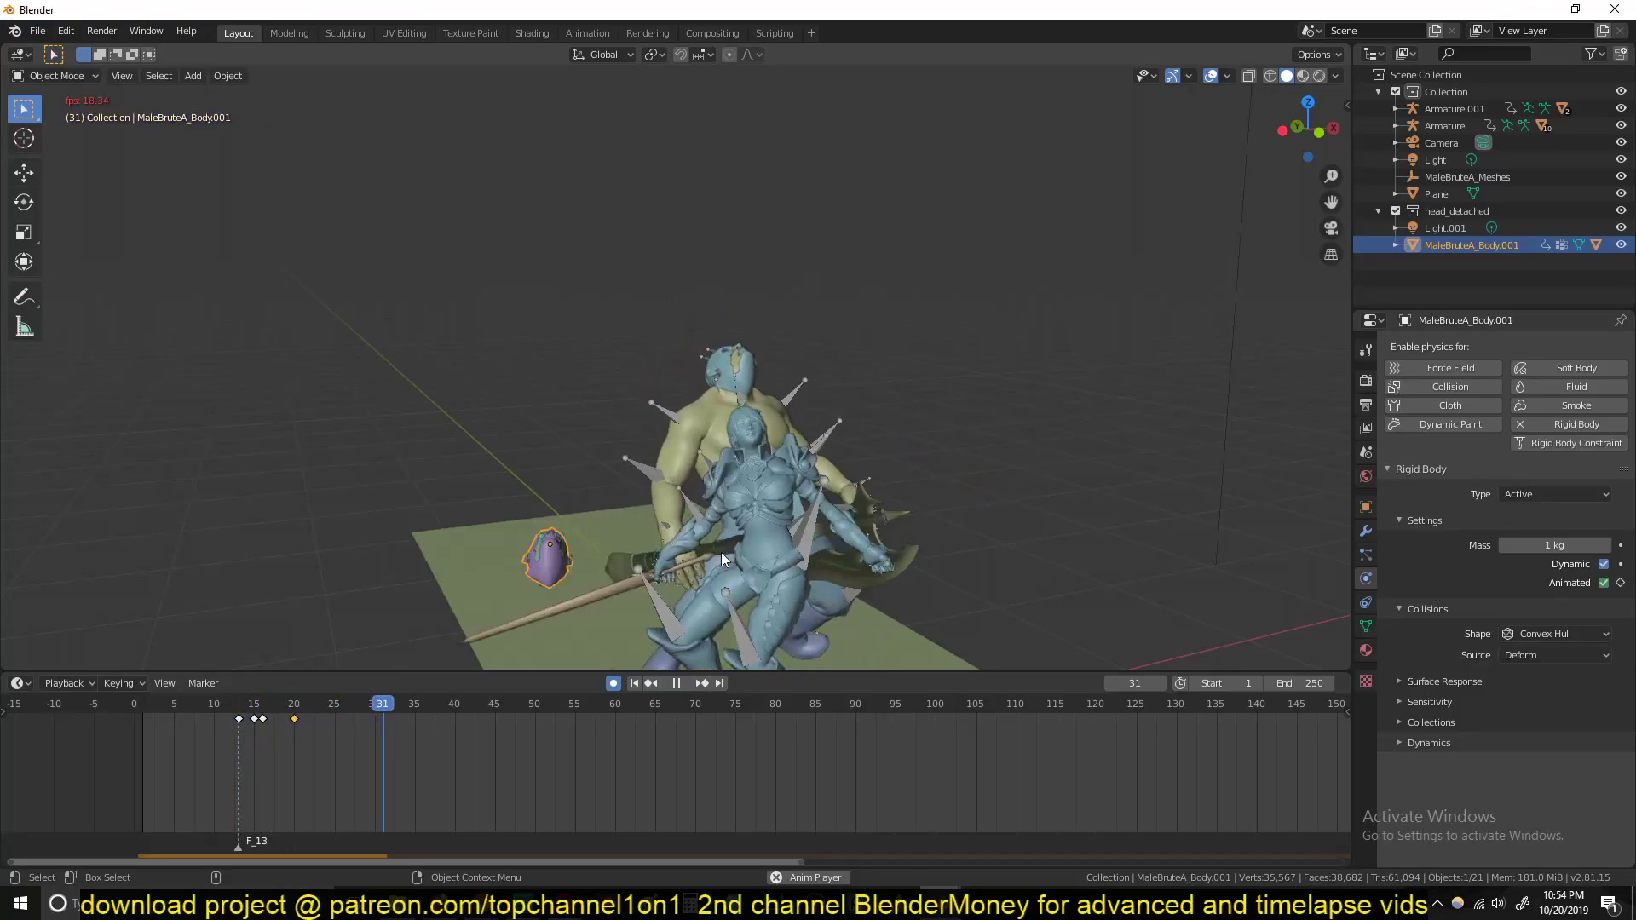
scroll(720, 552, down, 3)
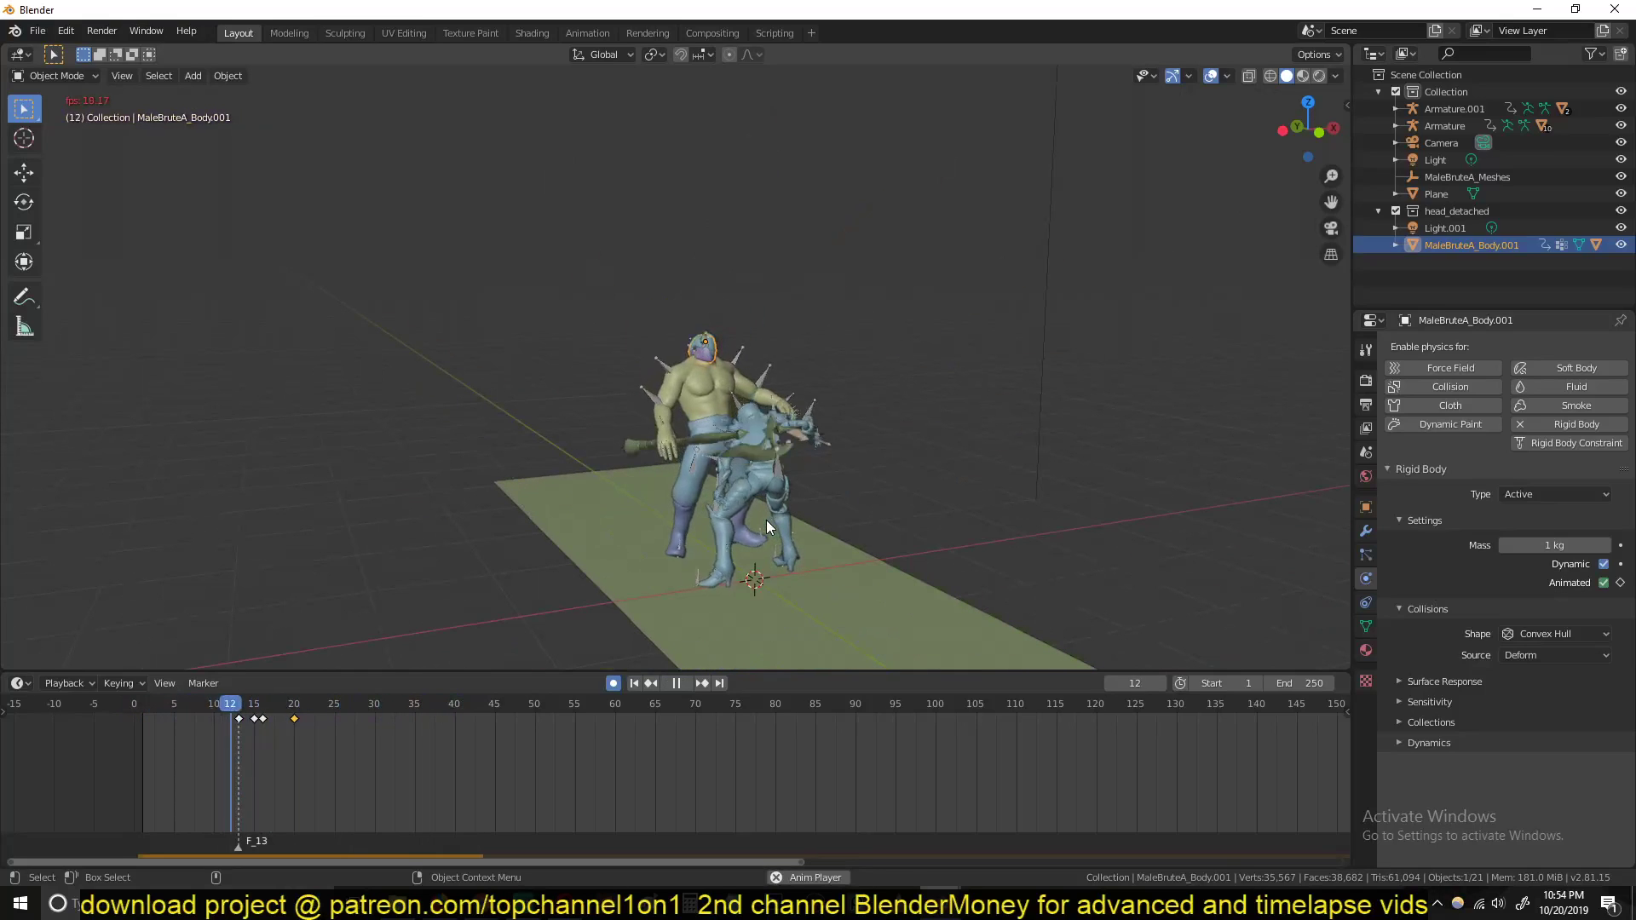
key(Escape)
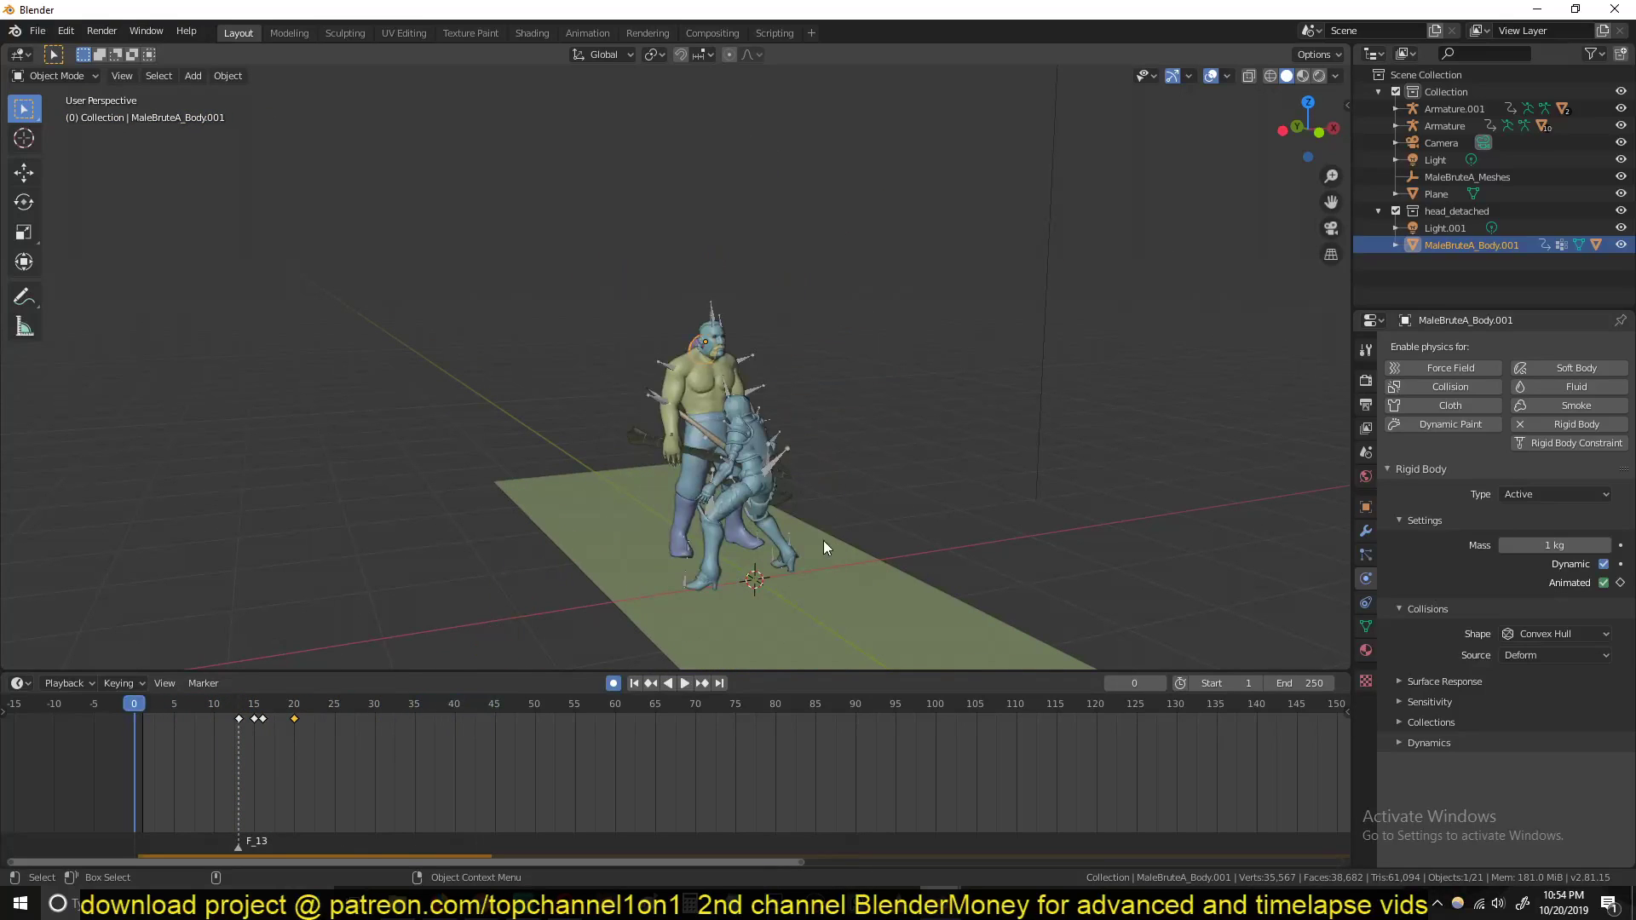
Scale the ground plane along the X axis to more than twice its width
middle_drag(811, 541, 779, 571)
click(779, 570)
key(s)
key(x)
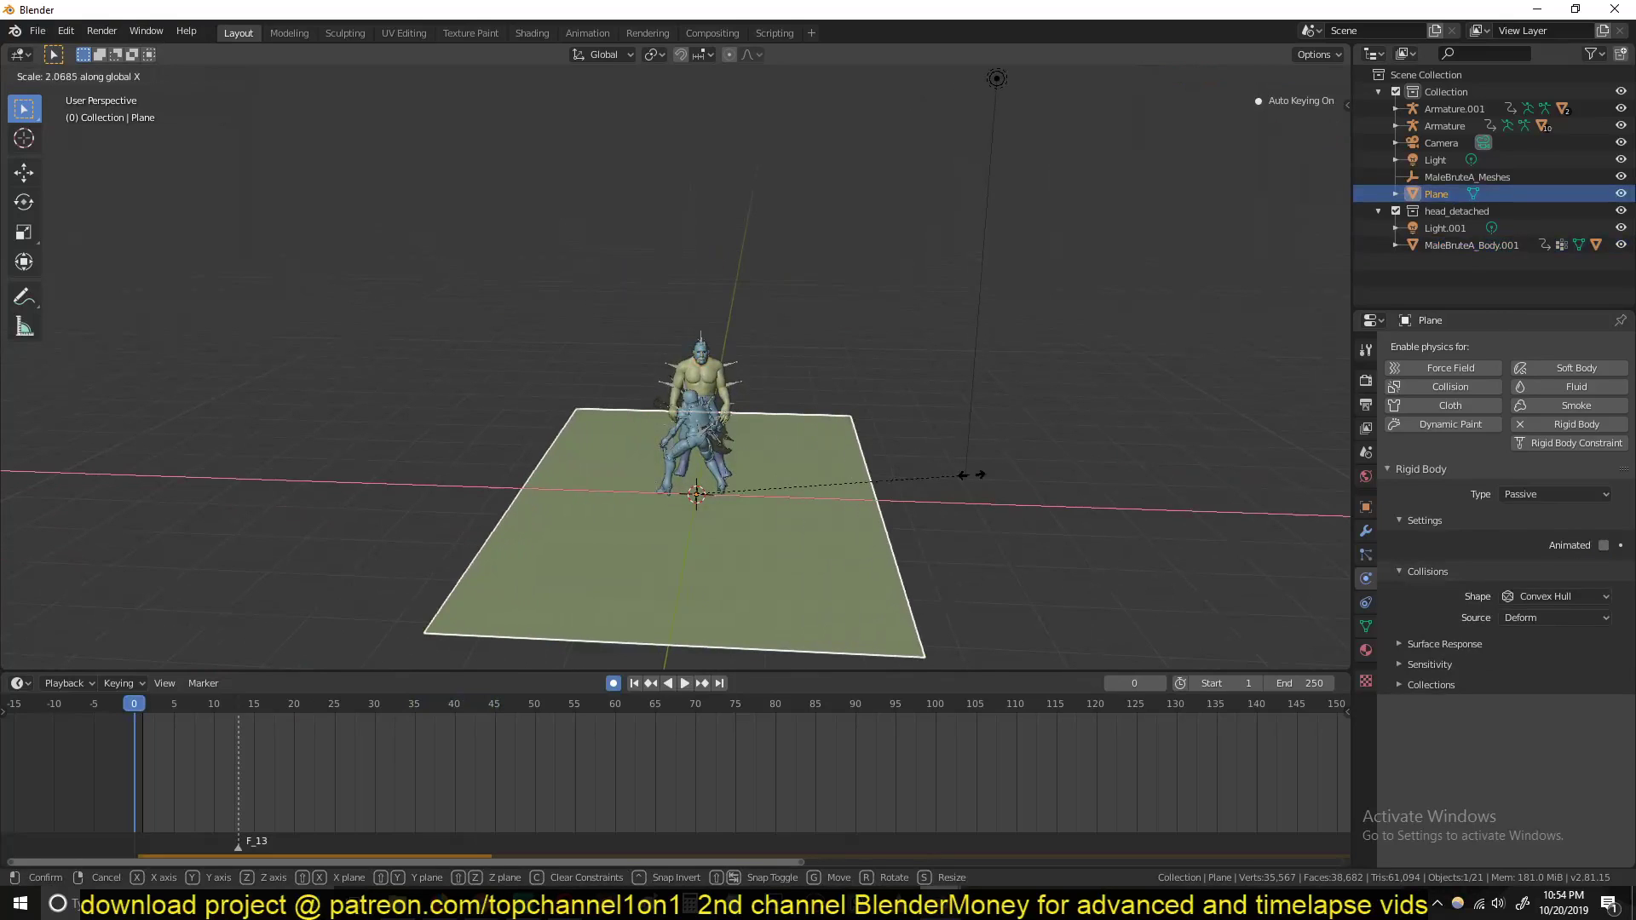
click(1007, 477)
scroll(706, 490, up, 3)
Confirm the ground plane's X scaling and open the visibility settings of the detached head
click(725, 499)
middle_drag(724, 498, 610, 491)
scroll(559, 490, up, 3)
click(775, 342)
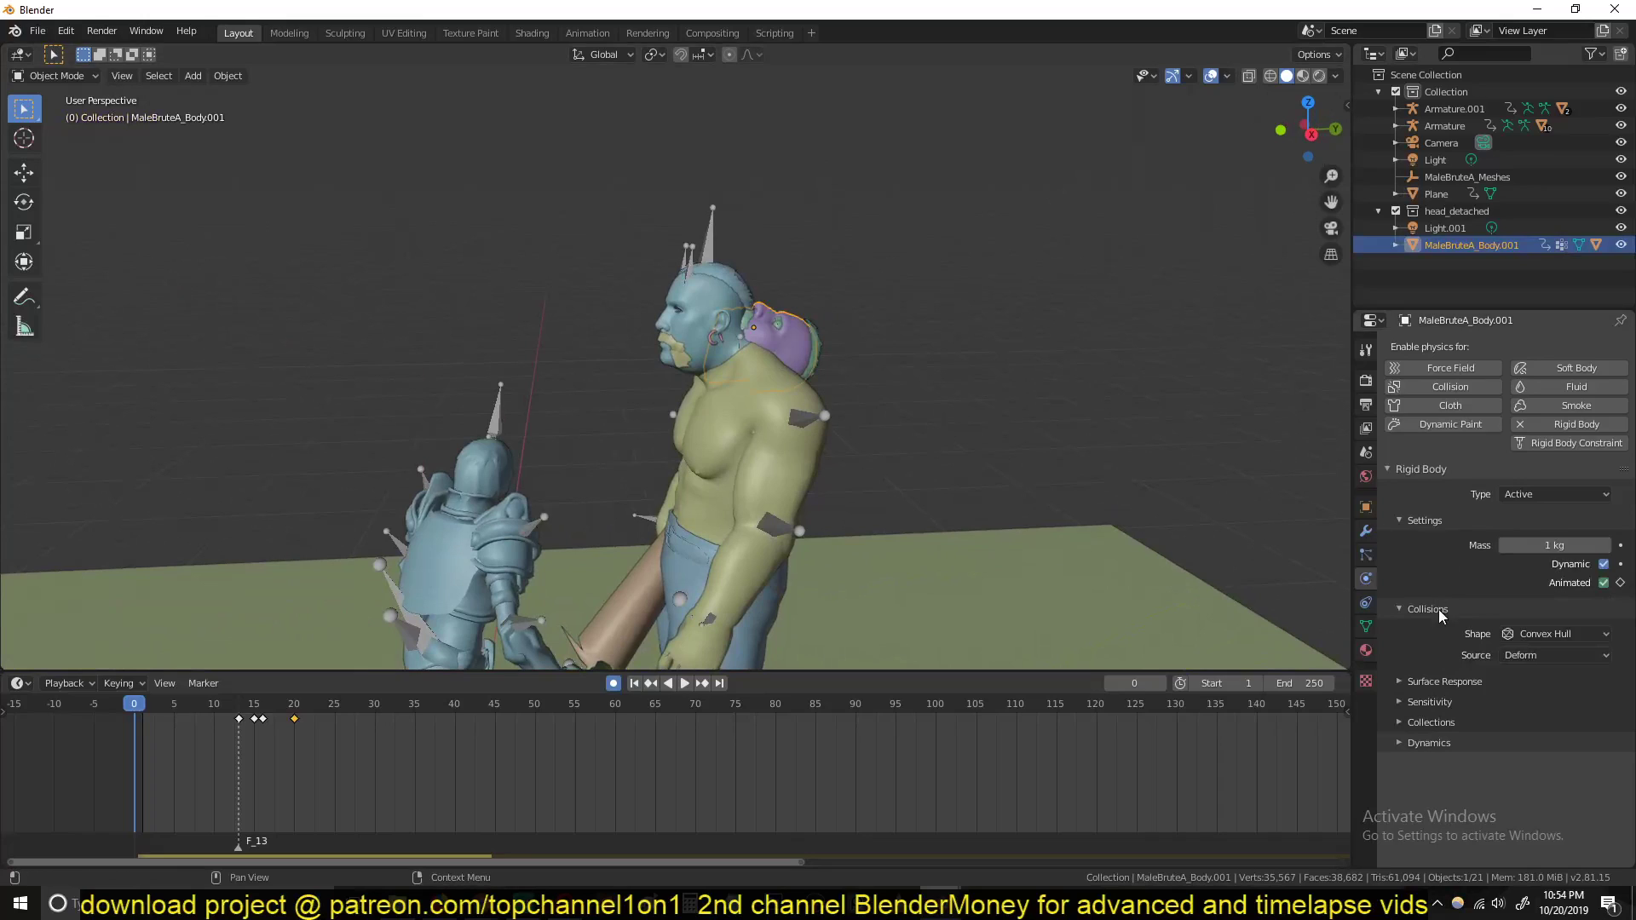
click(1367, 505)
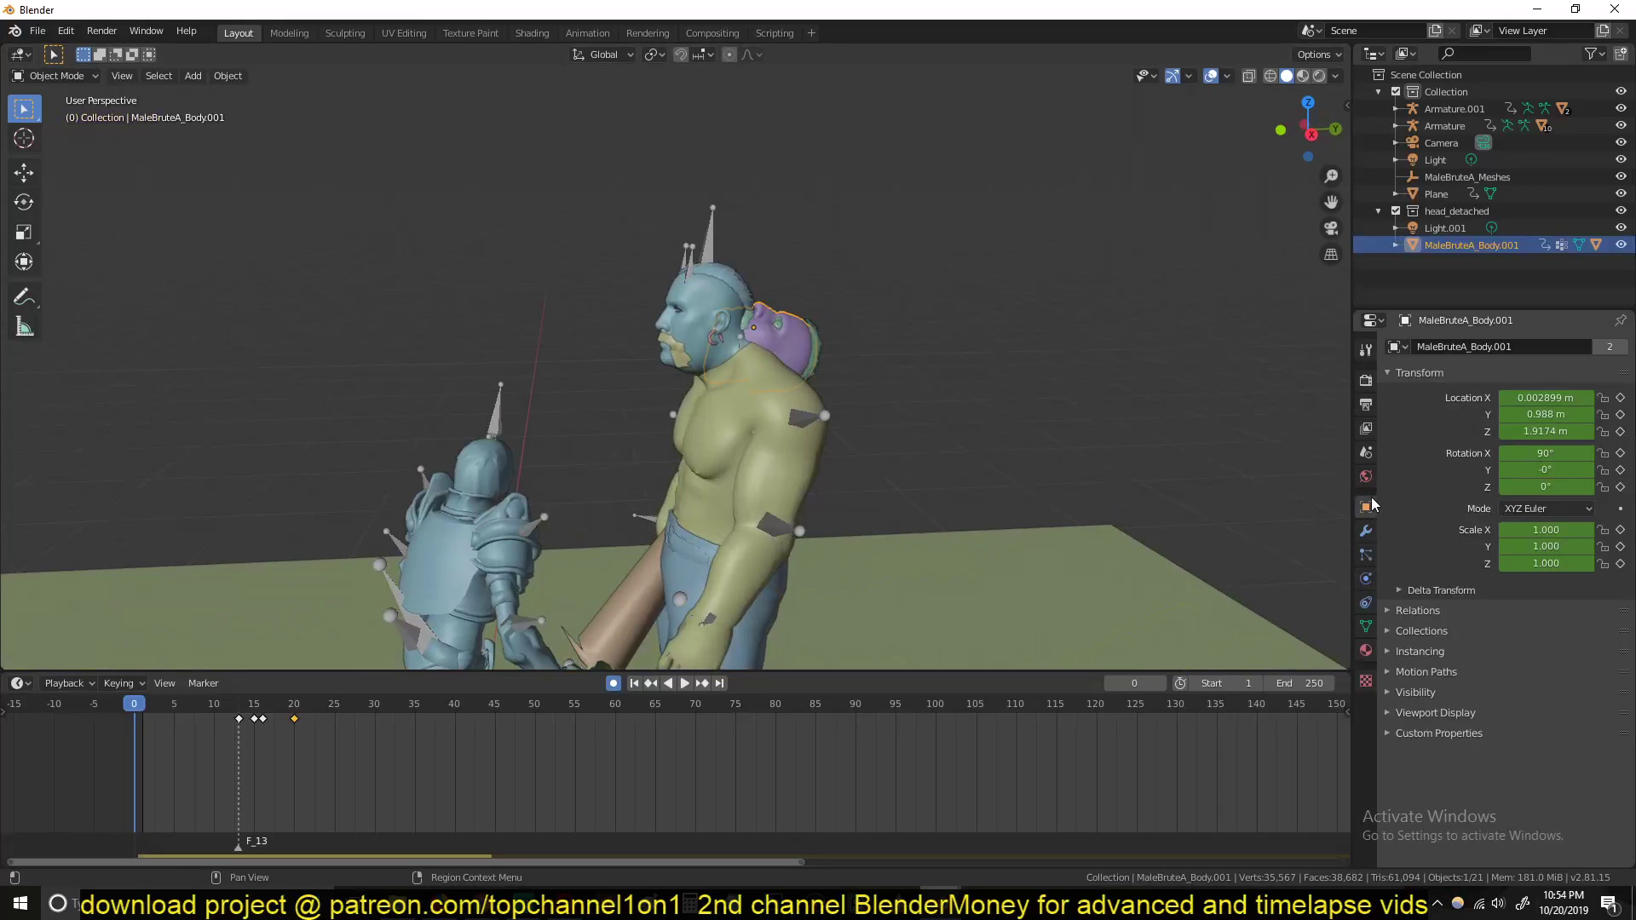
click(1418, 692)
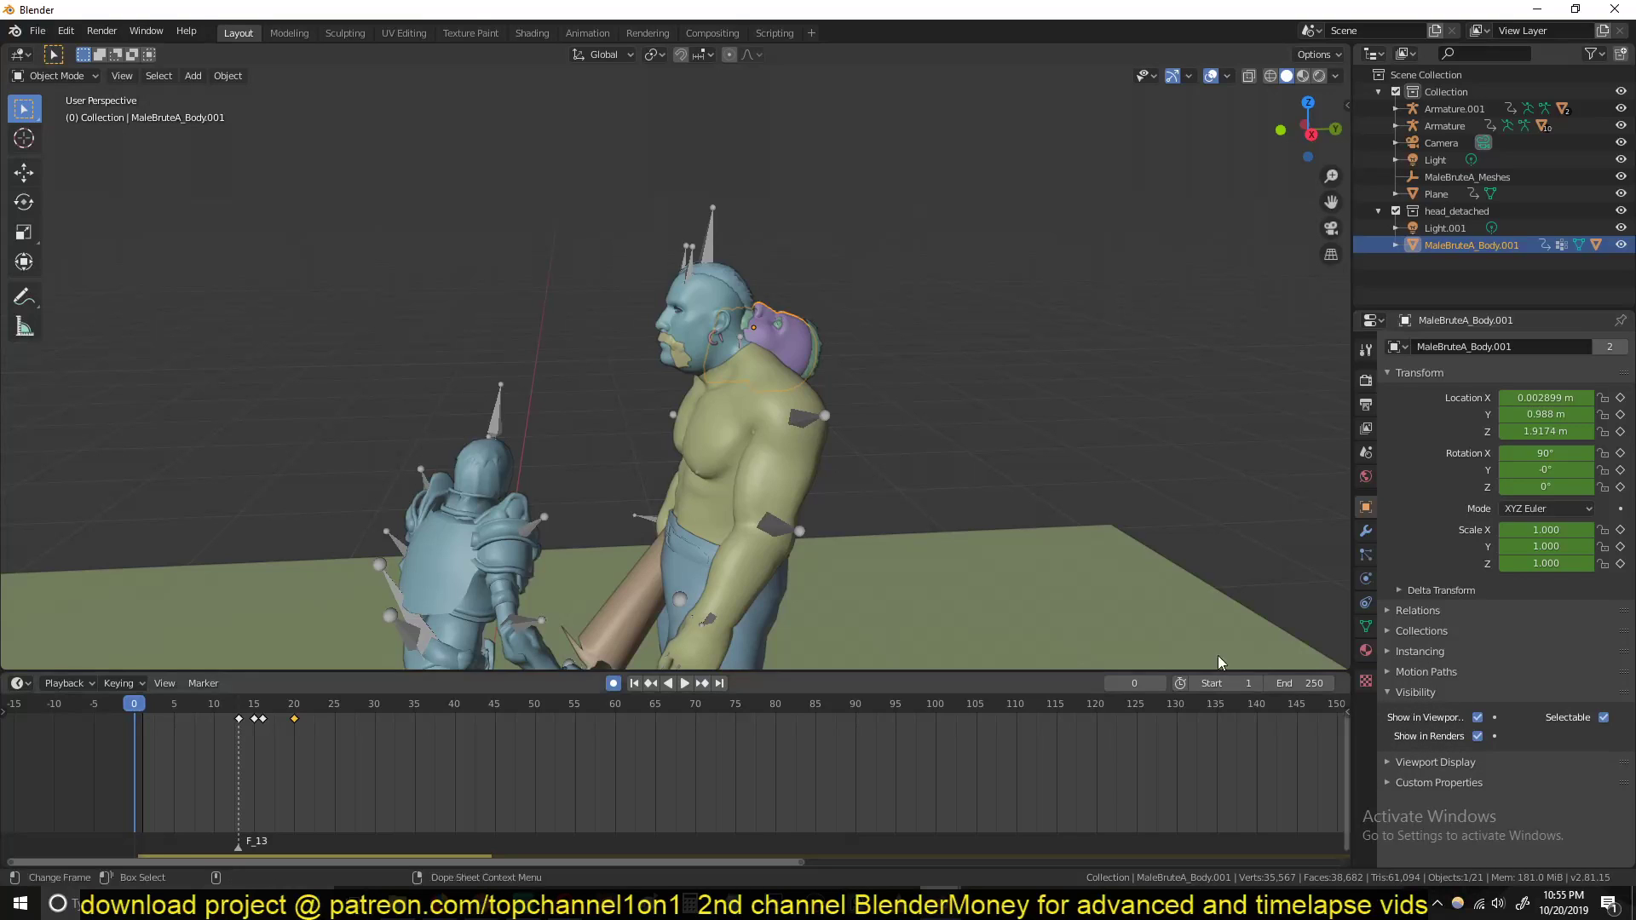
Test hiding the detached head in the viewport and showing it again
middle_drag(859, 457, 598, 597)
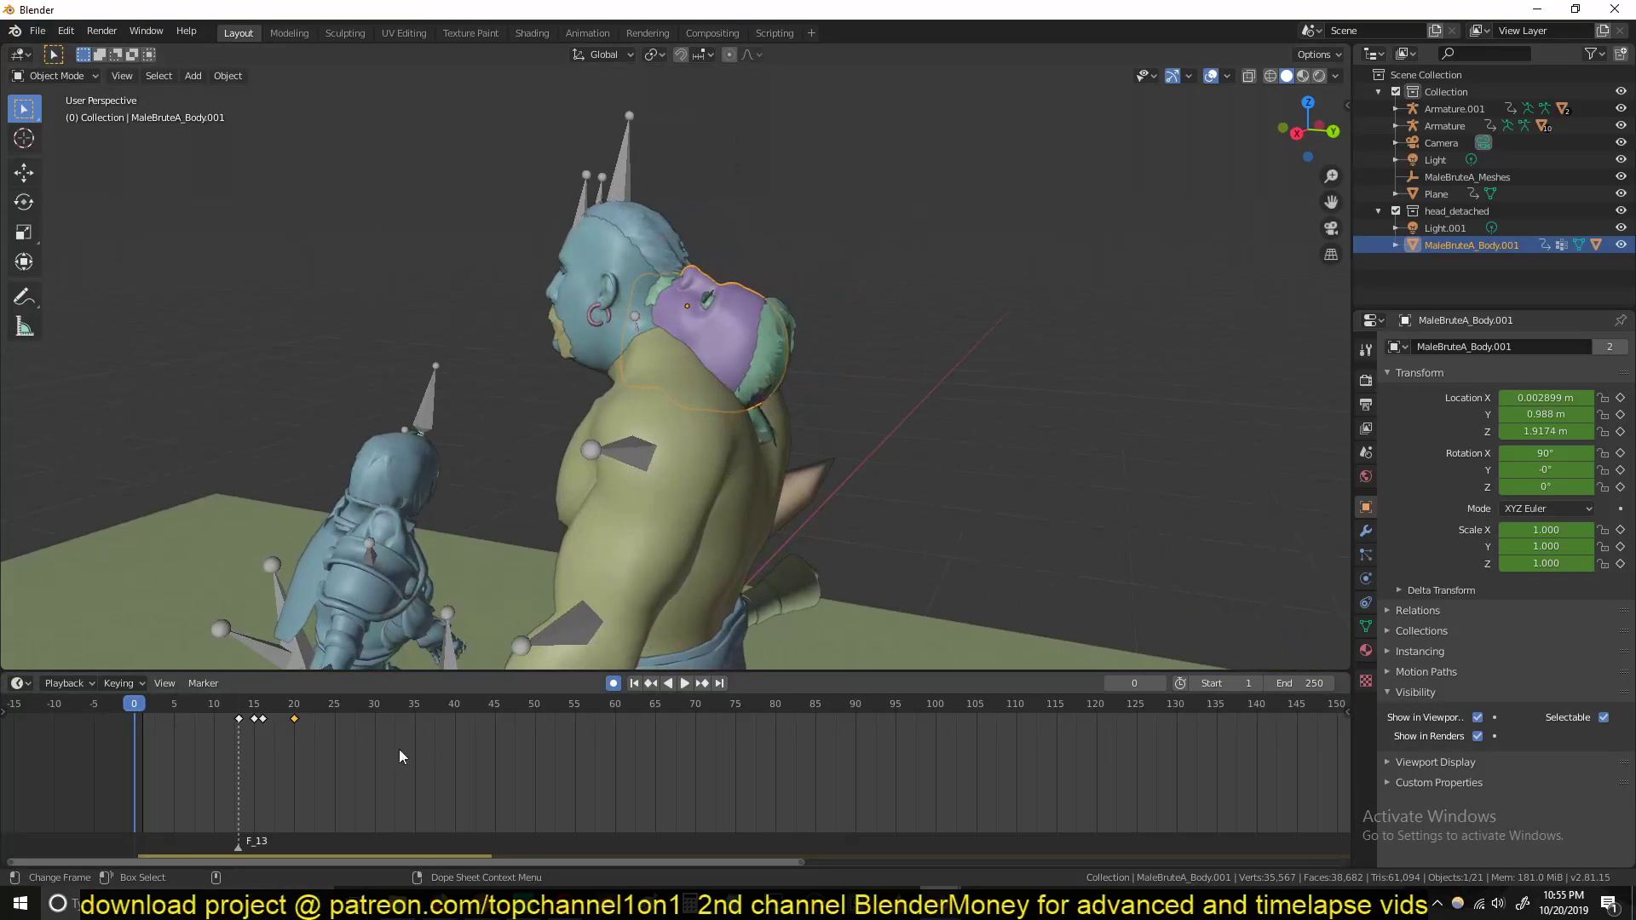
right_click(203, 733)
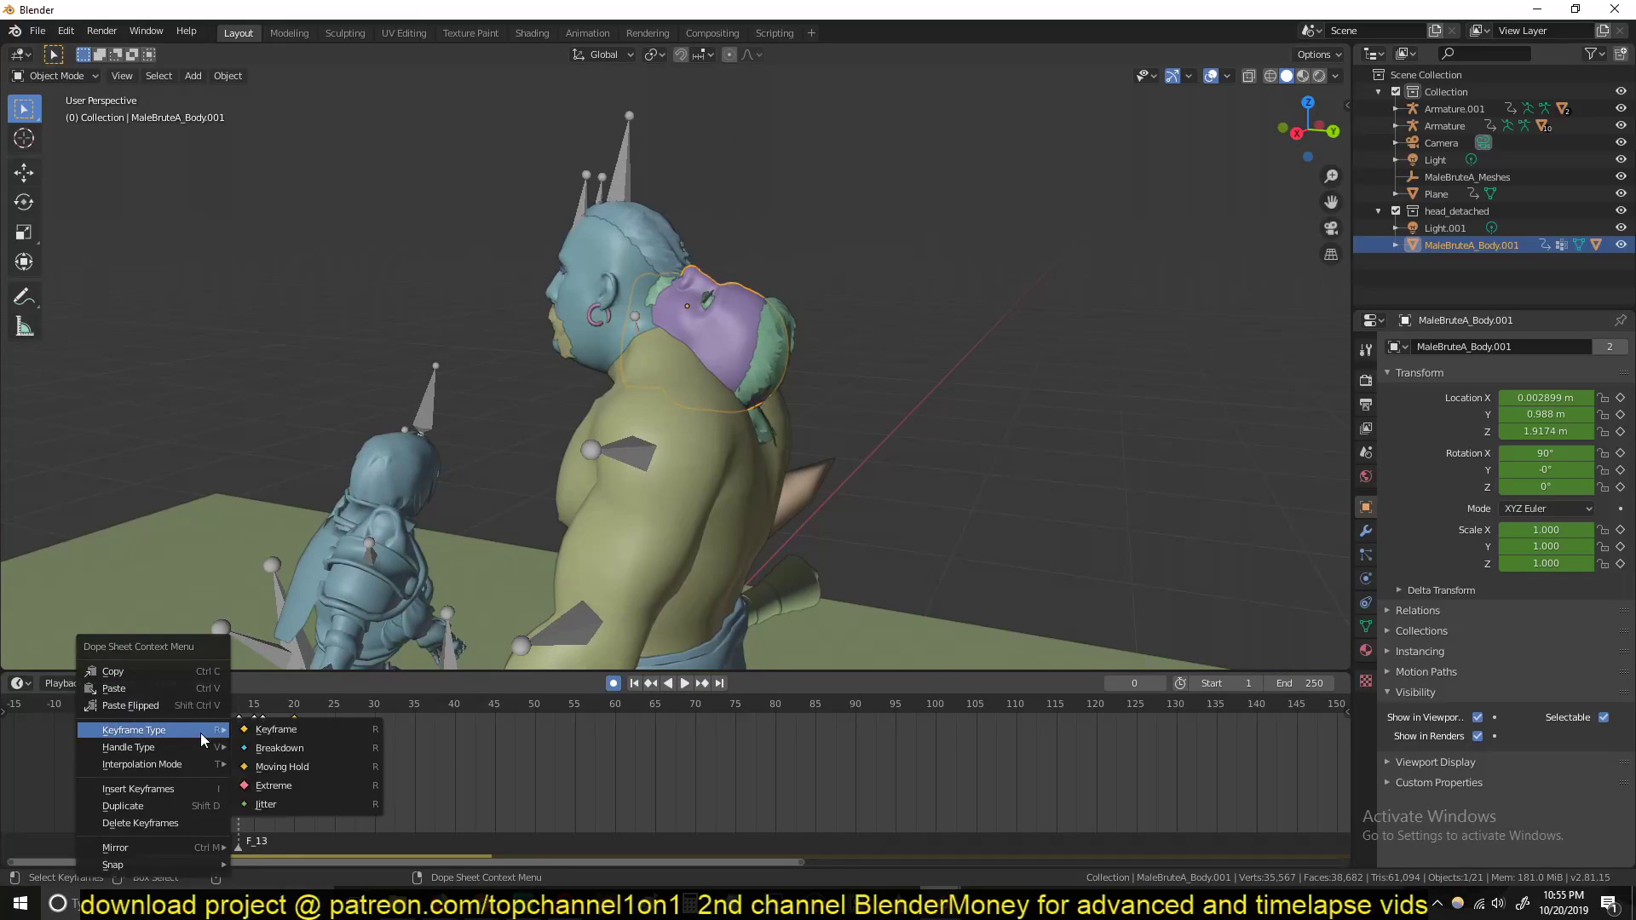
click(1477, 719)
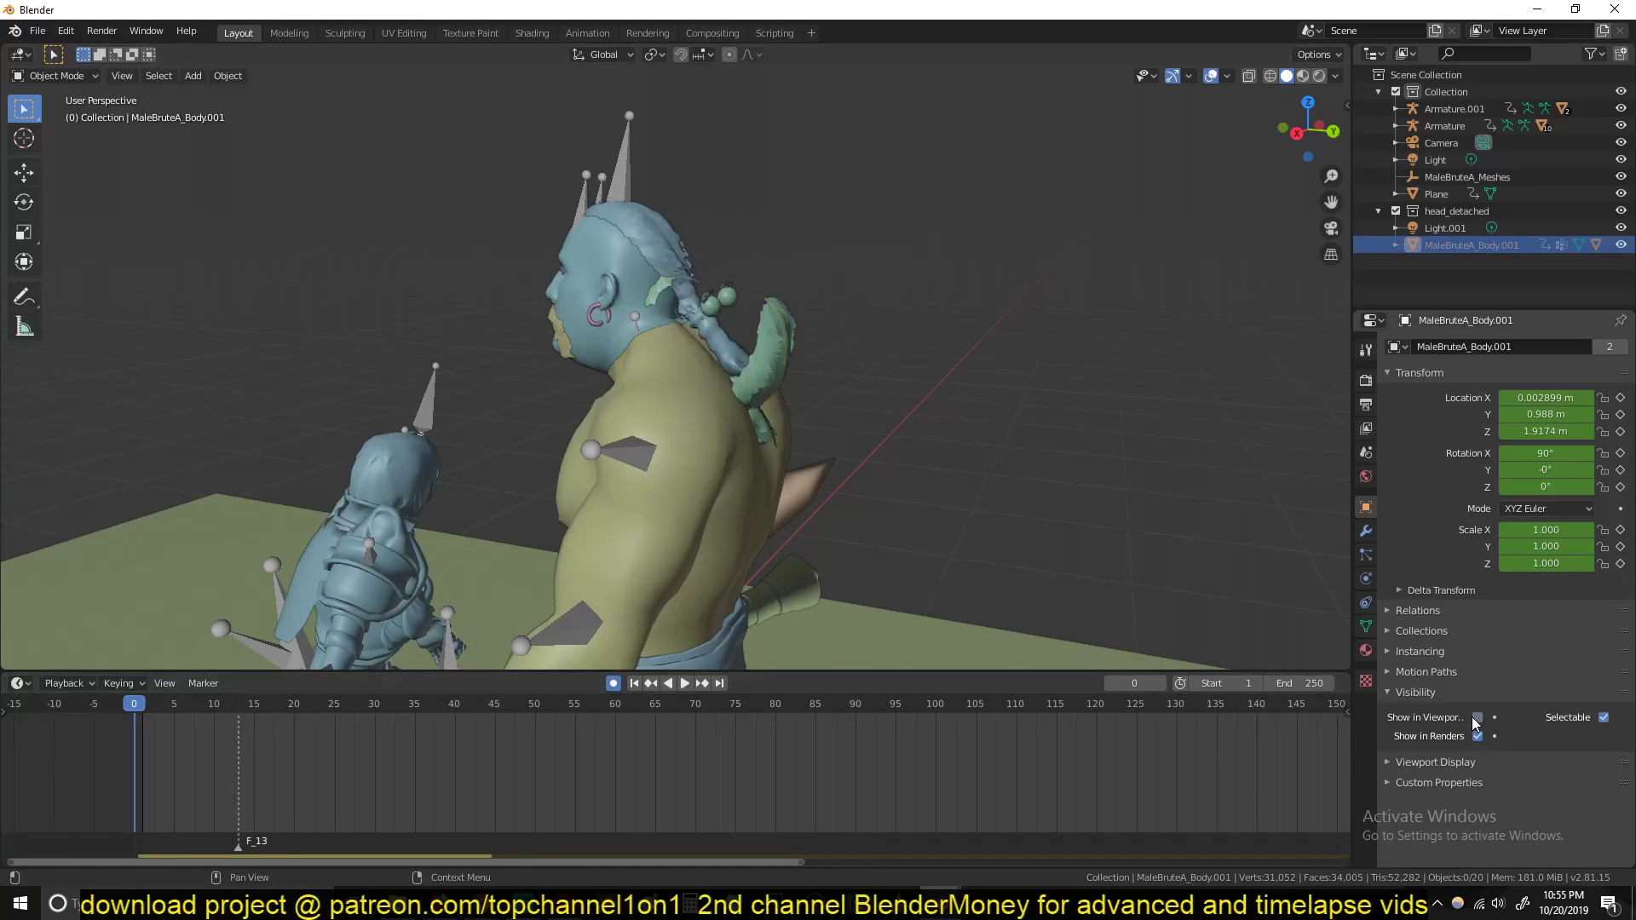
click(1480, 718)
click(1479, 720)
click(1479, 719)
Join the detached hair into the detached head mesh MaleBruteA_Body.001
click(797, 333)
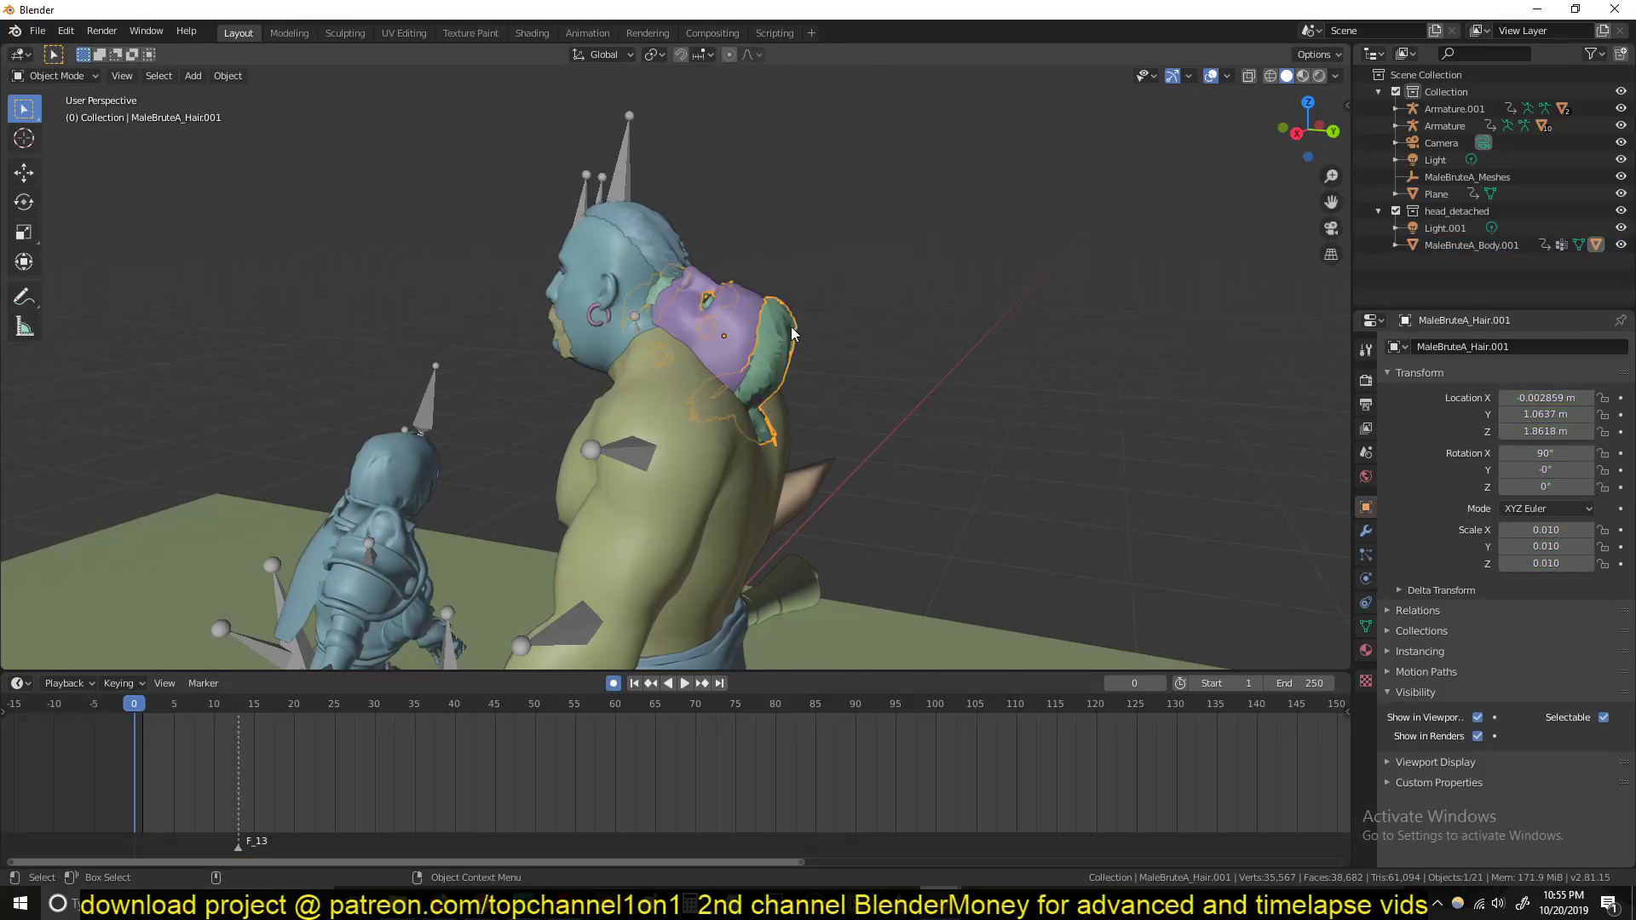
shift+click(748, 320)
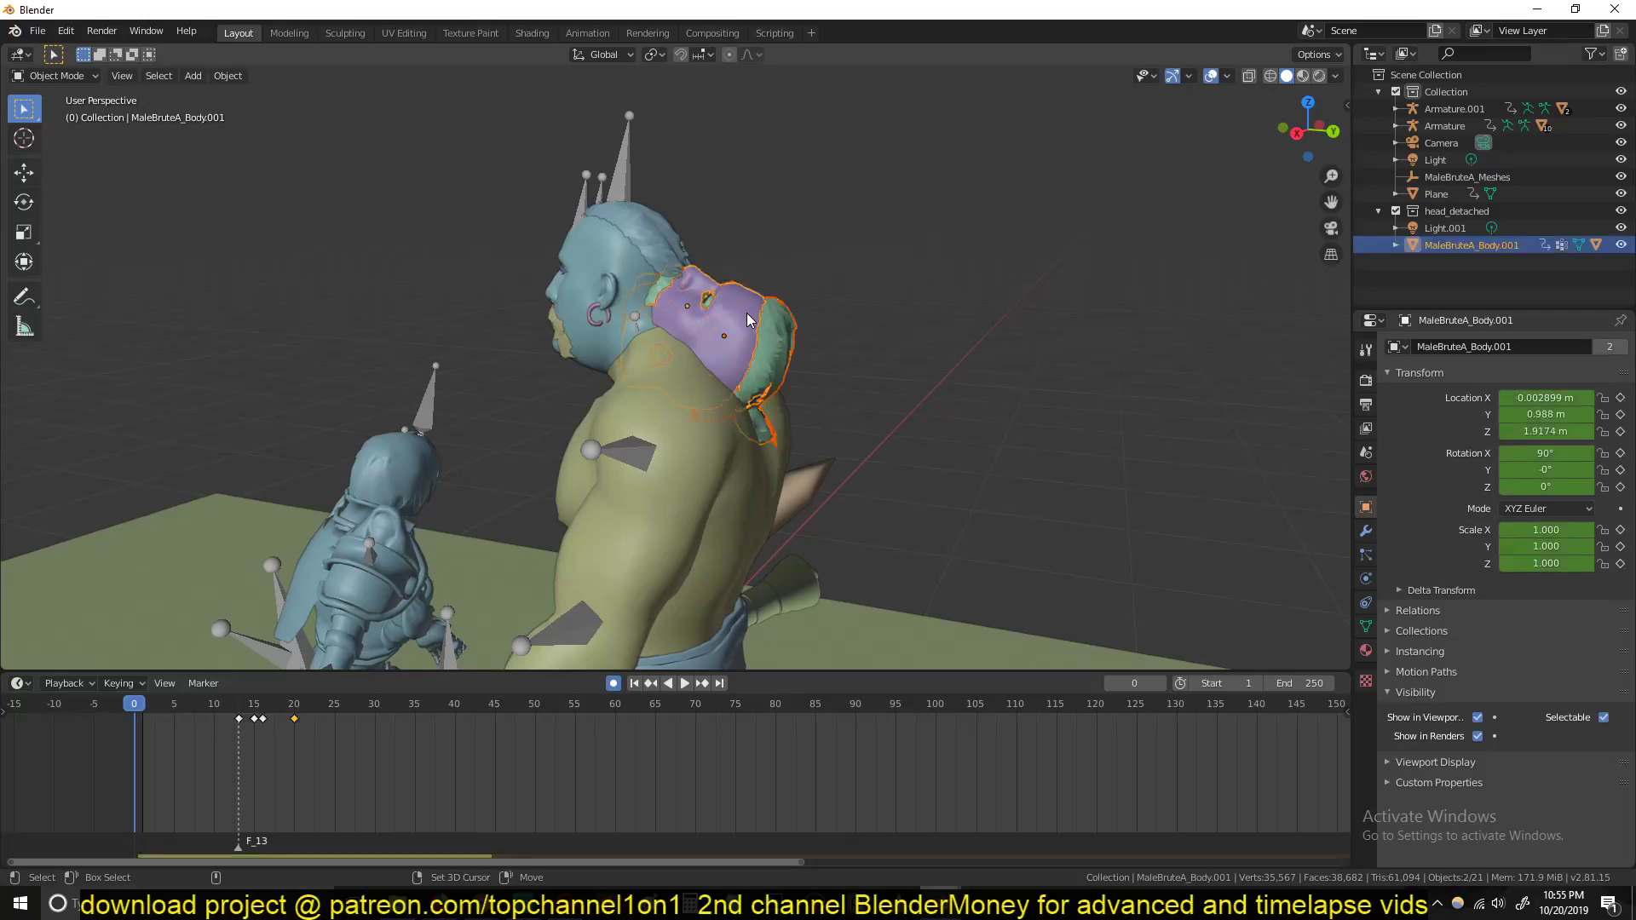
key(ctrl+j)
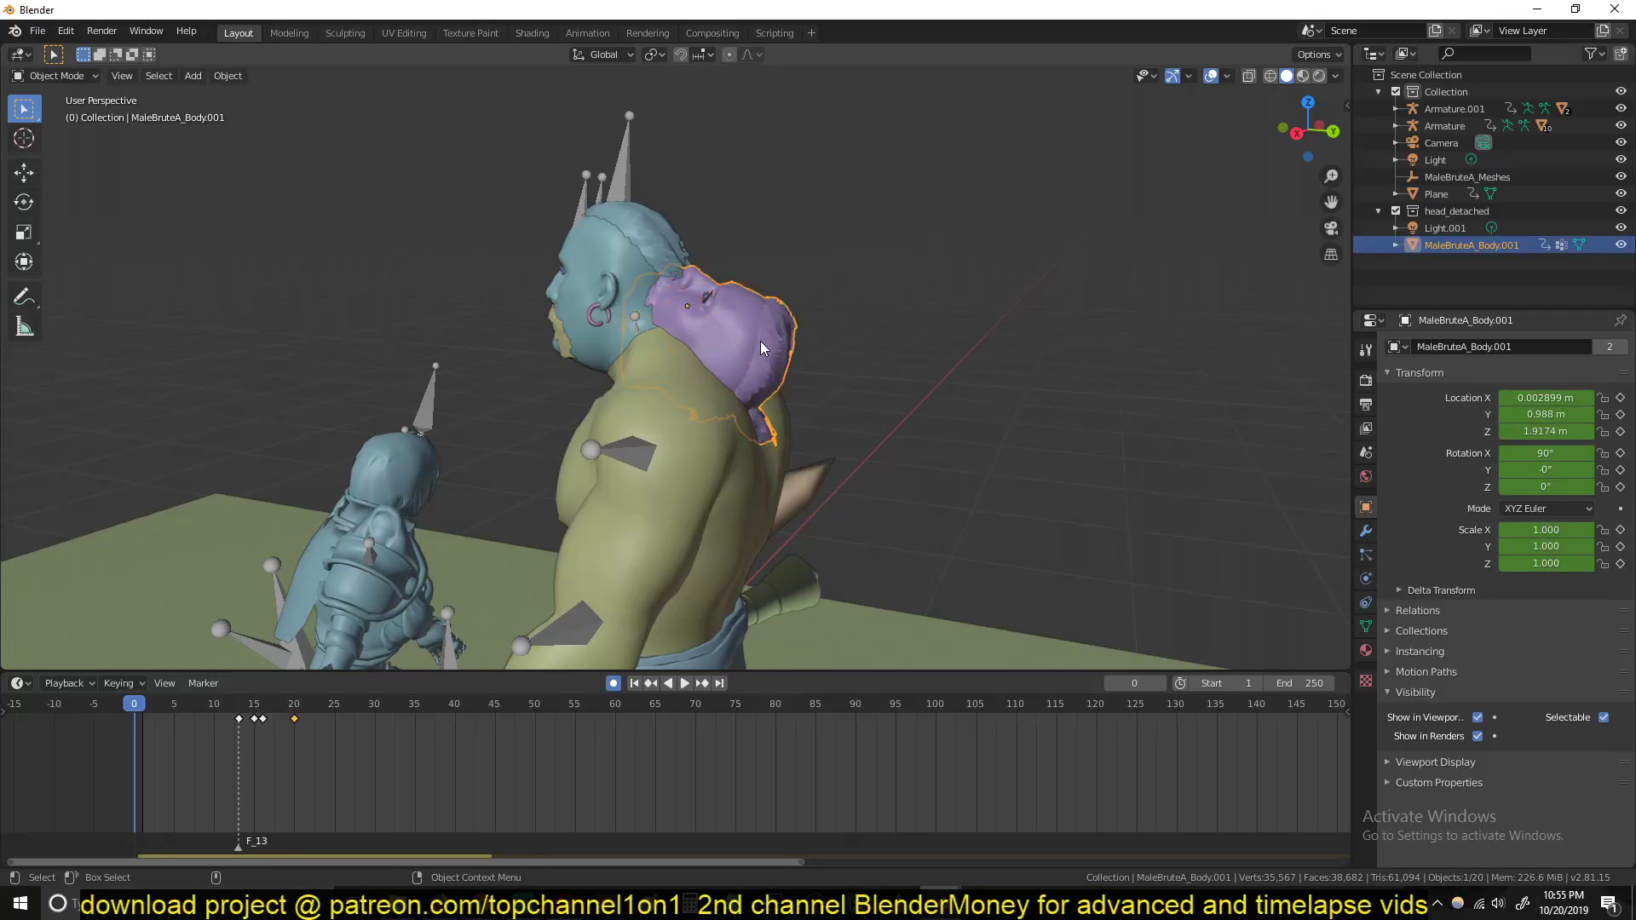
right_click(764, 338)
Replay the simulation and examine whether the joined head and hair fly off together
right_click(252, 721)
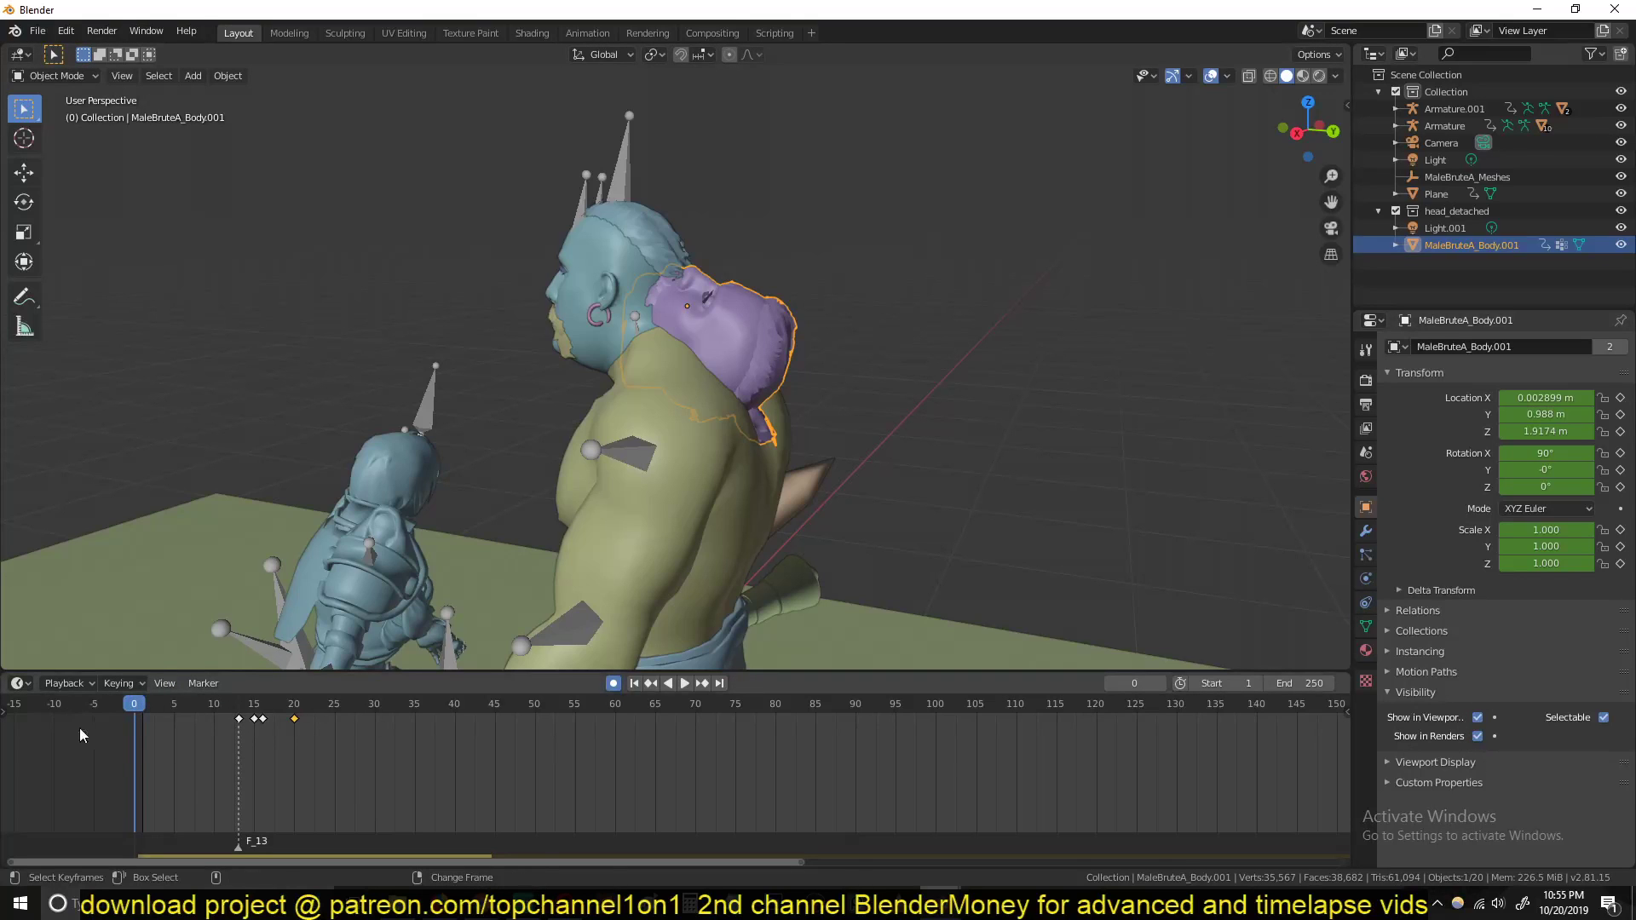
key(space)
key(Escape)
scroll(296, 481, down, 6)
middle_drag(295, 488, 228, 508)
key(space)
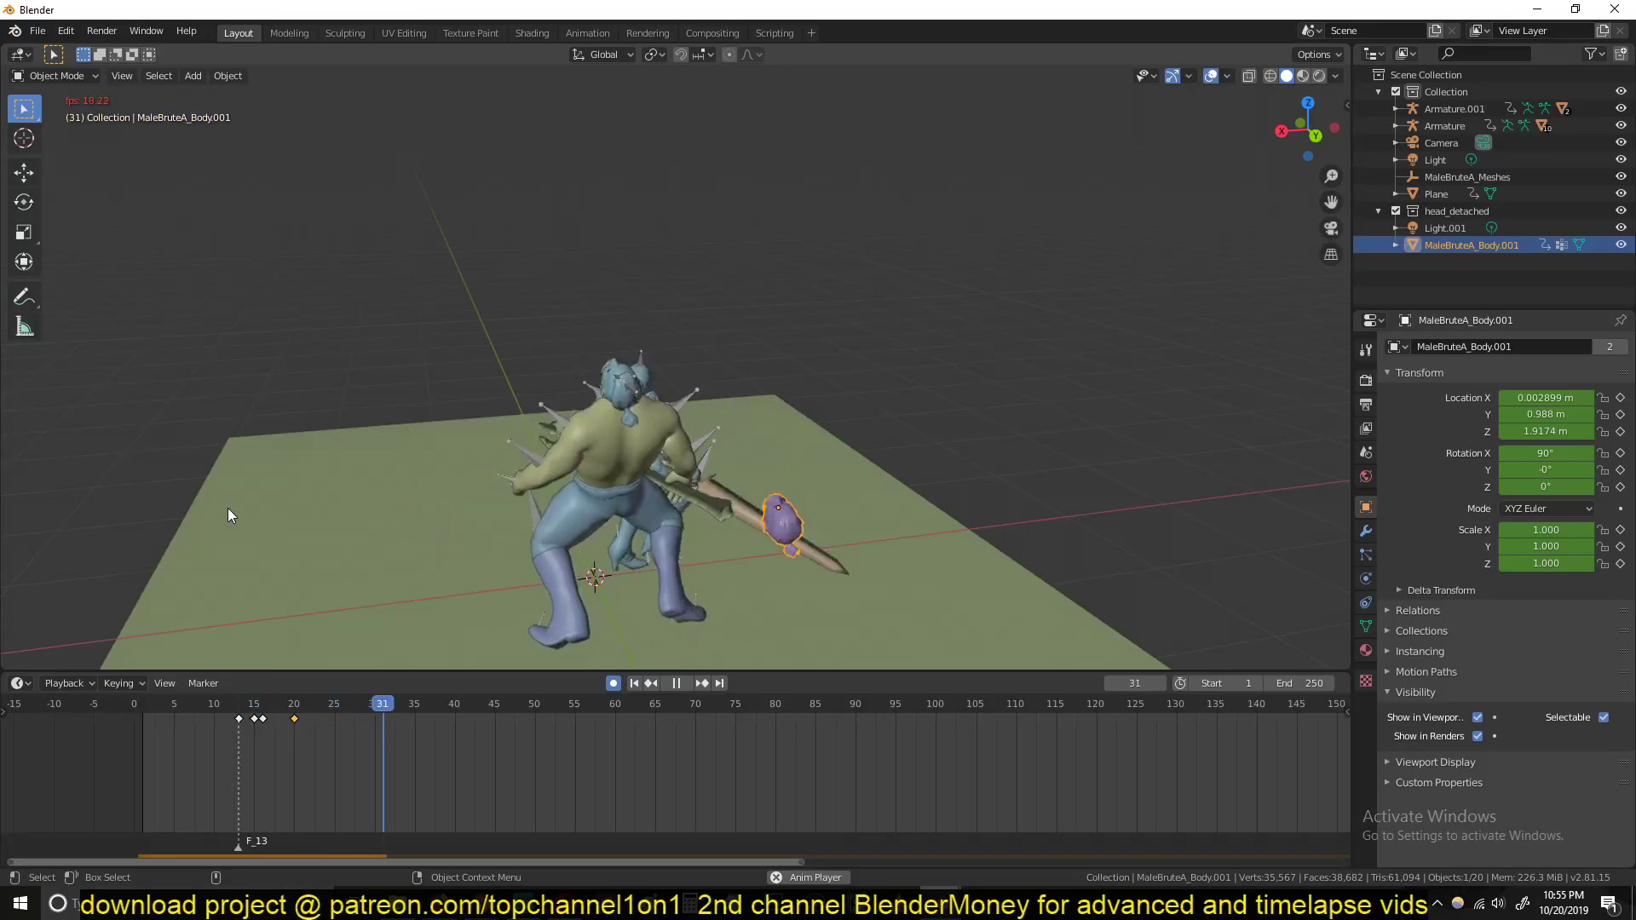
key(Escape)
Keyframe the detached head as hidden in viewport and renders at frame 13, and as shown in both at frame 14
middle_drag(228, 508, 705, 488)
scroll(725, 480, up, 4)
right_drag(196, 722, 238, 729)
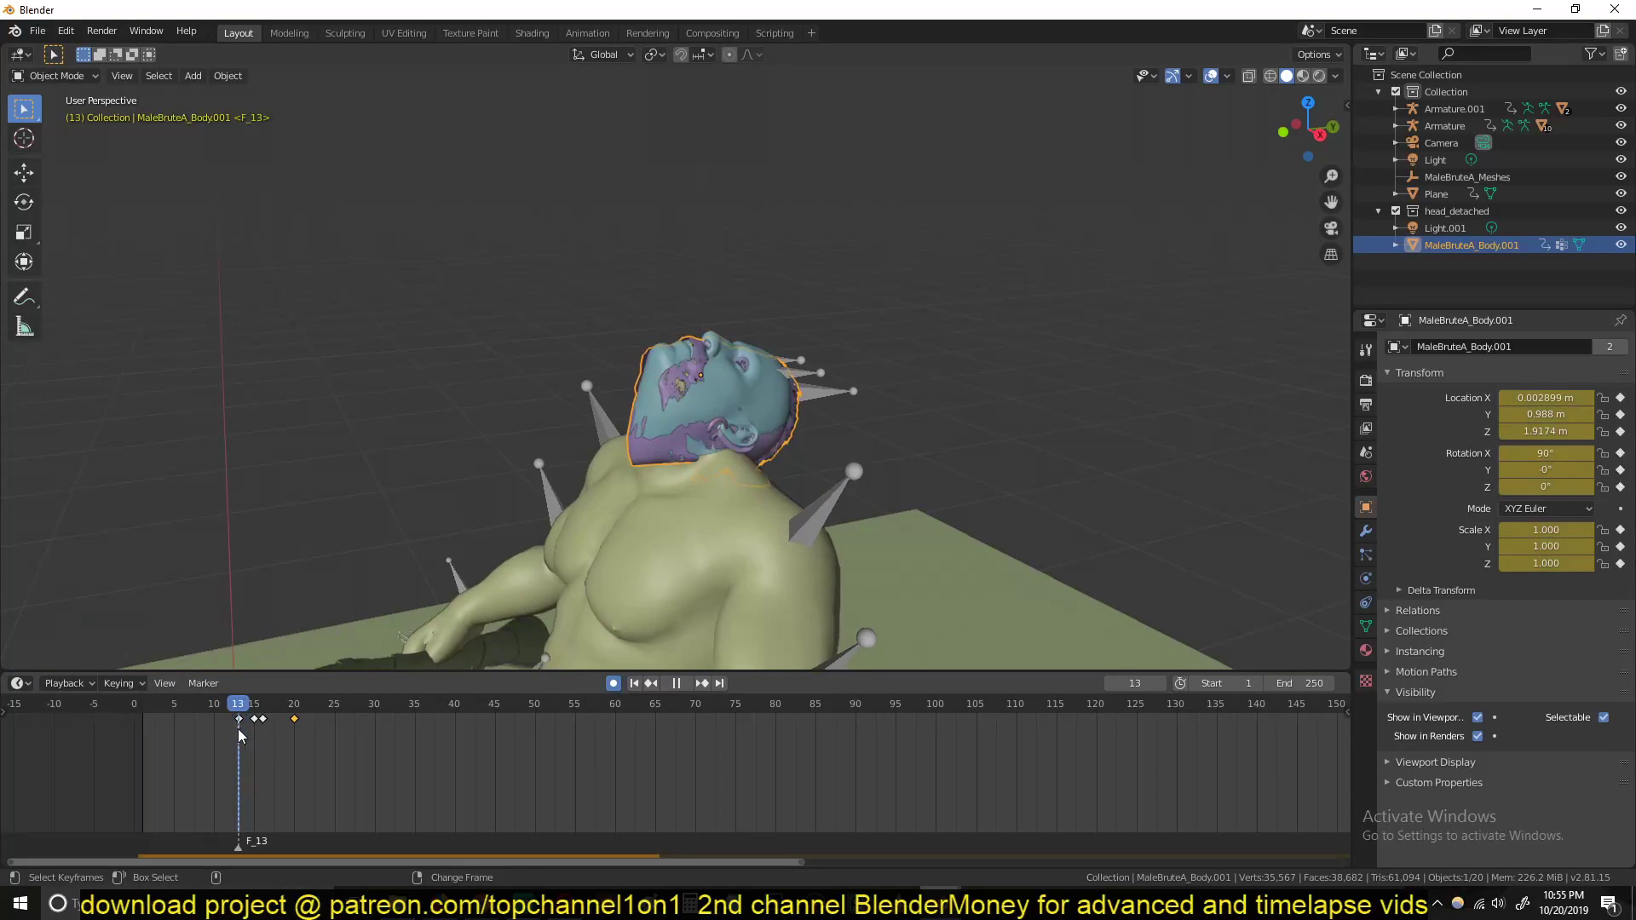
scroll(706, 485, up, 5)
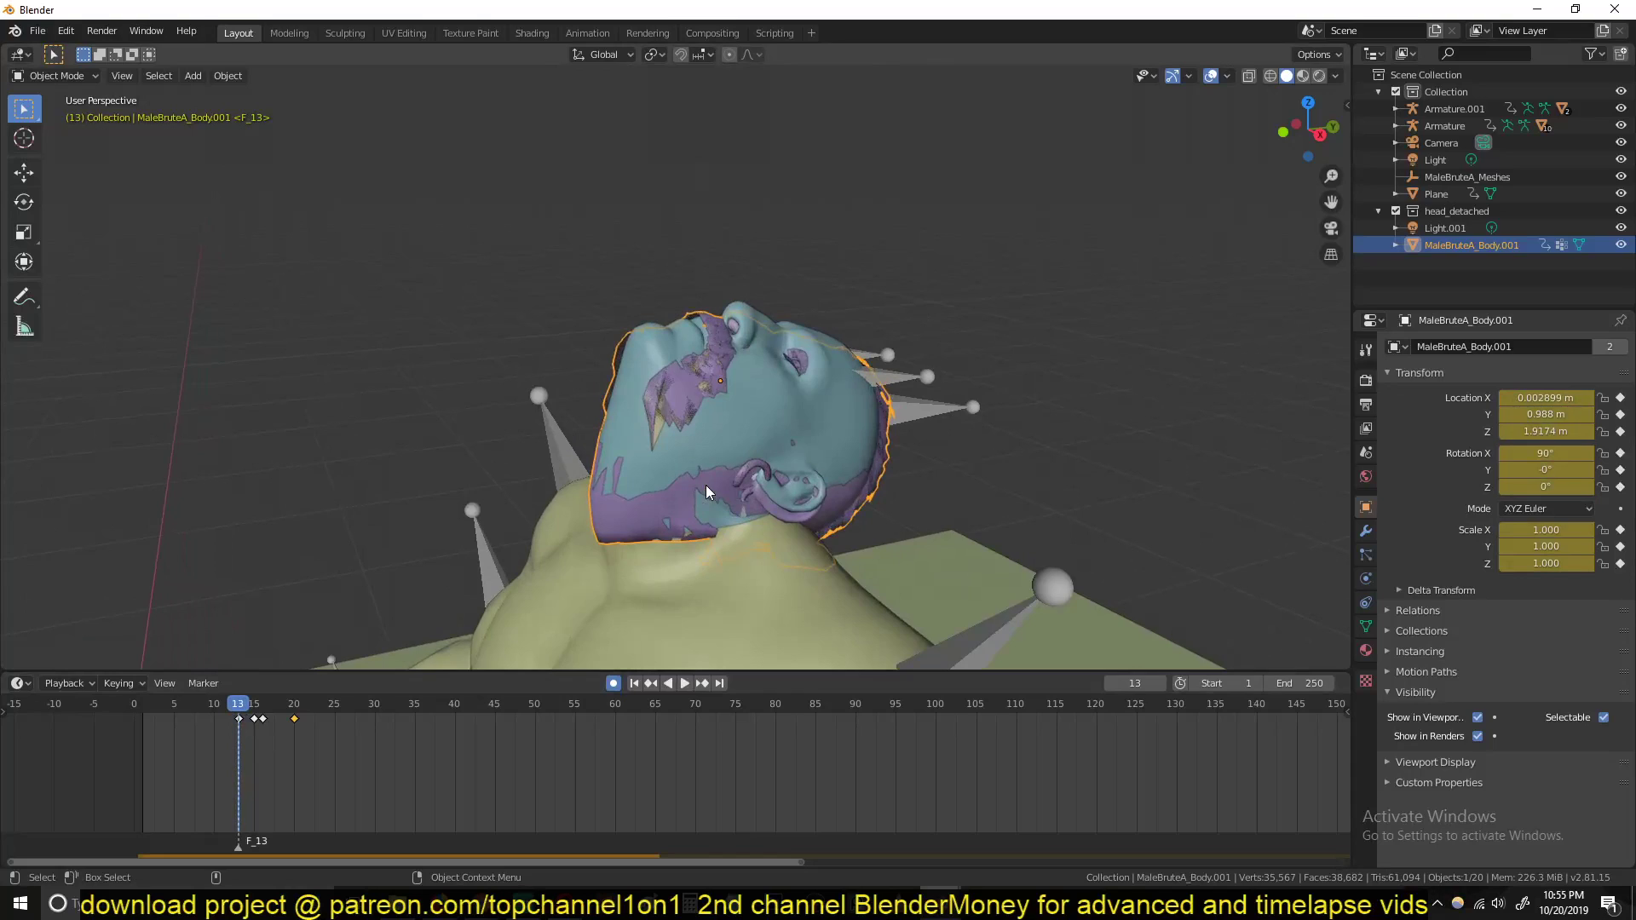
middle_drag(709, 485, 710, 526)
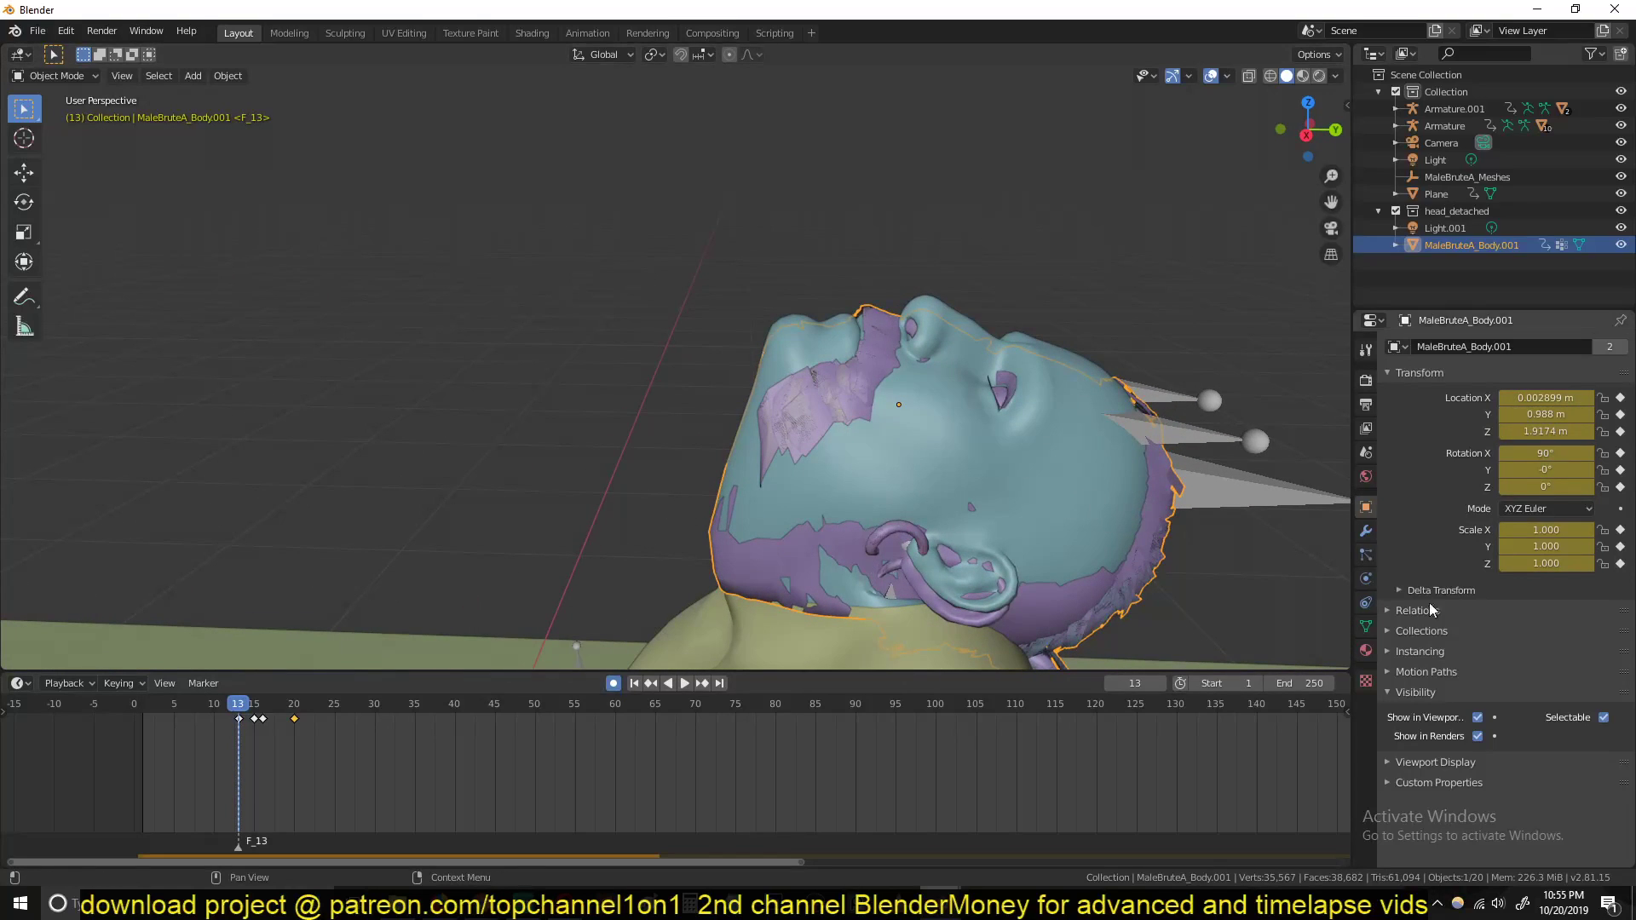
click(1478, 717)
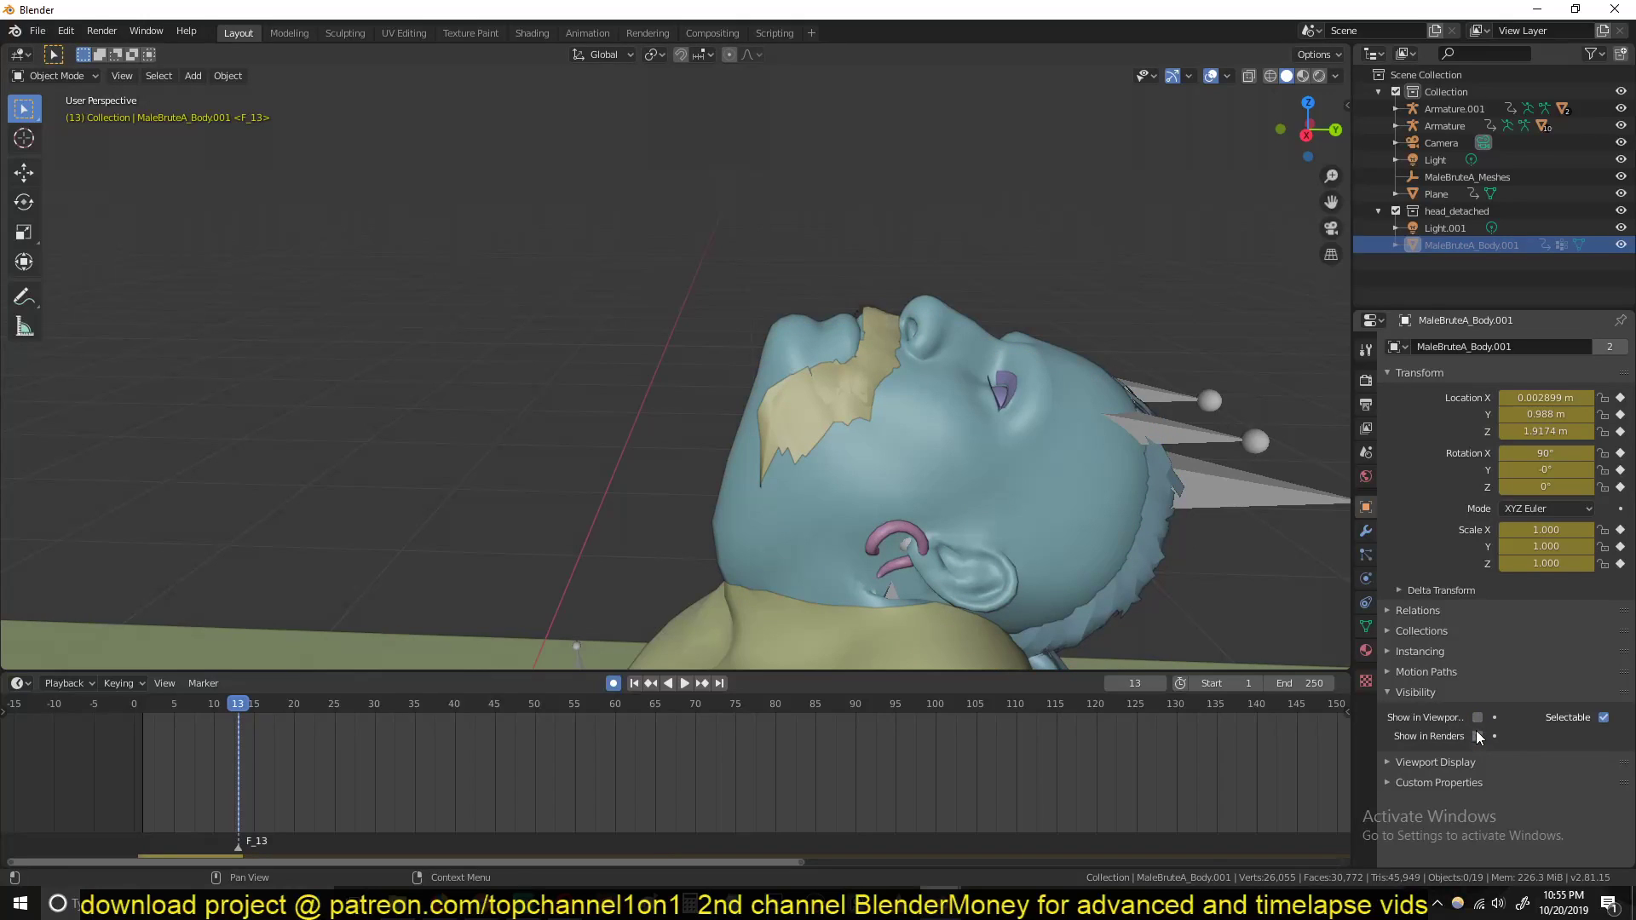
key(i)
key(i)
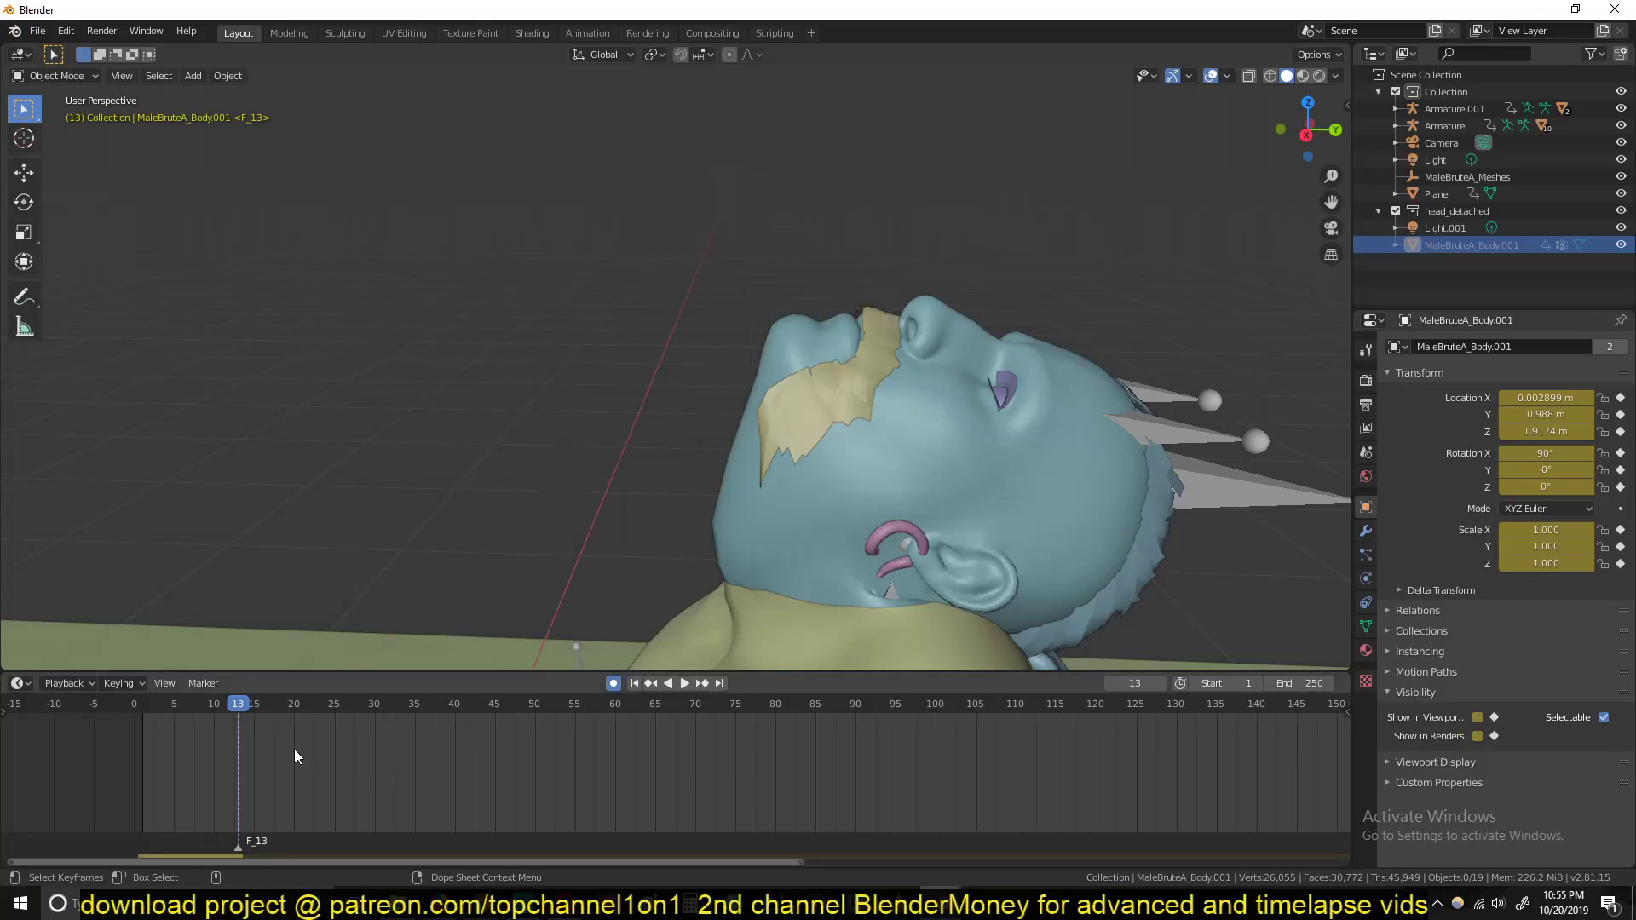
key(Right)
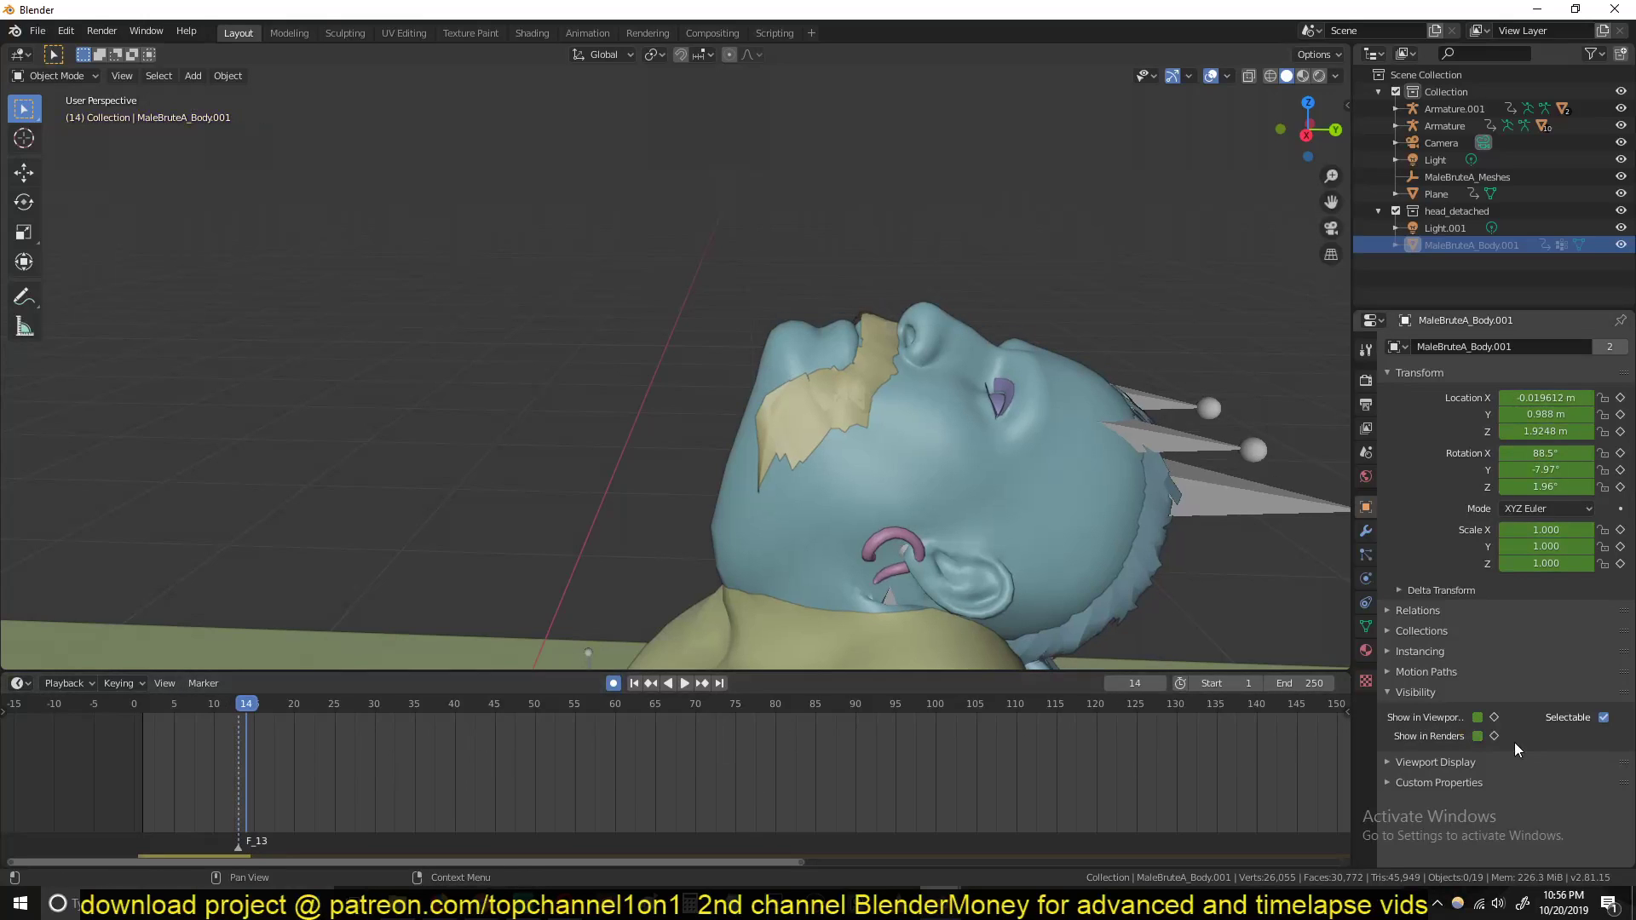
click(1478, 718)
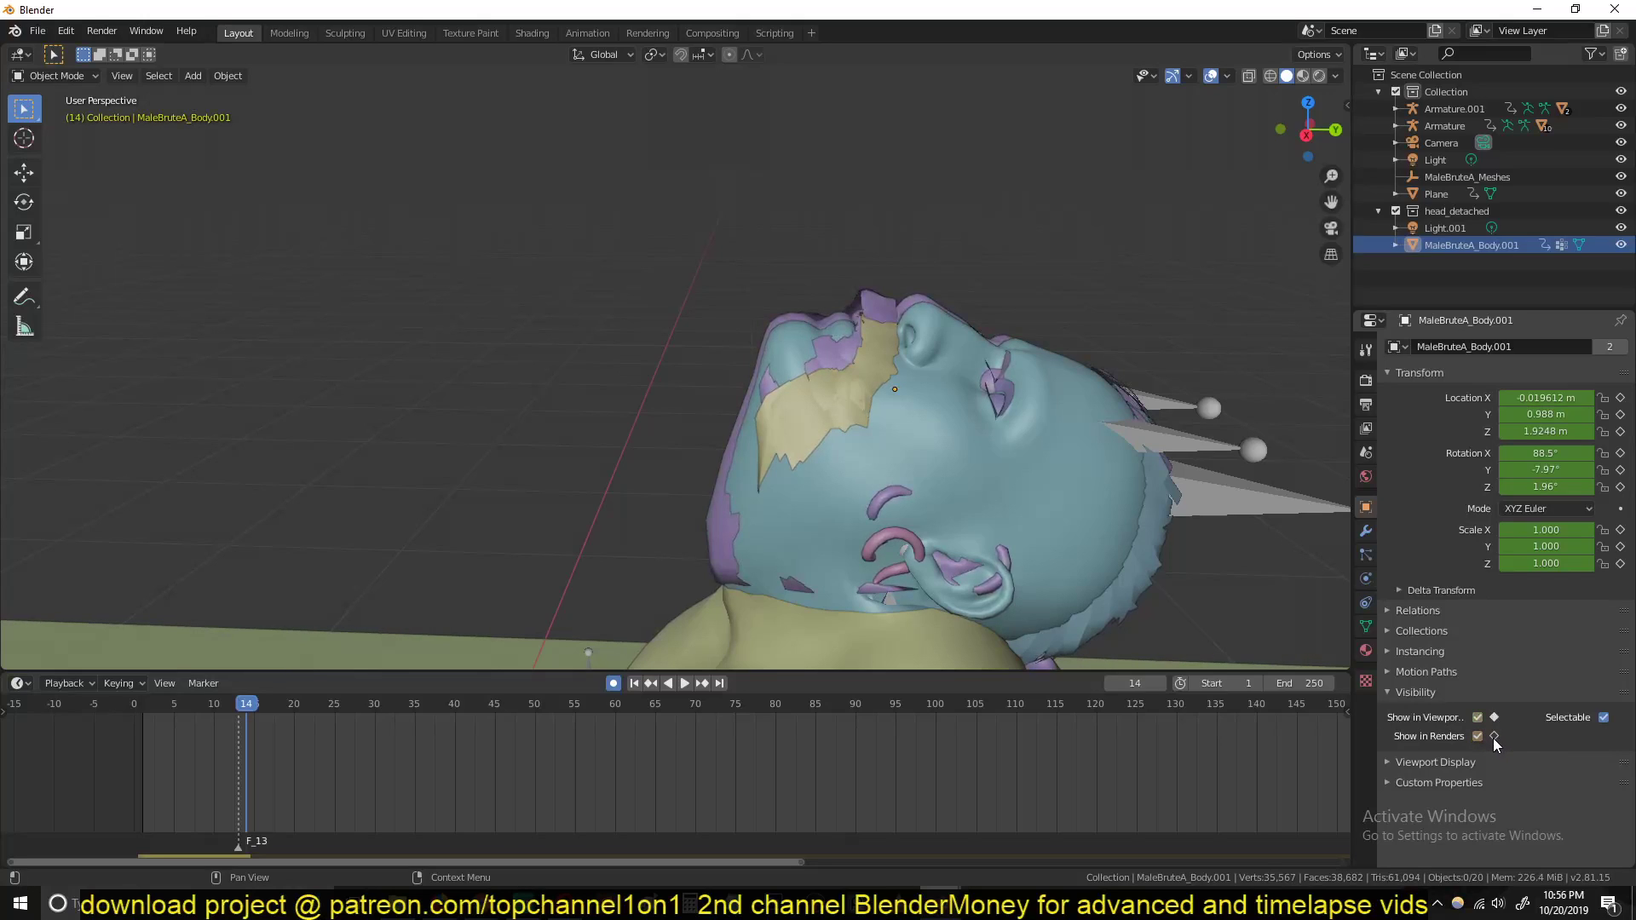
Replay the animation from frame 0 and examine how the detached head appears around frame 13
click(126, 718)
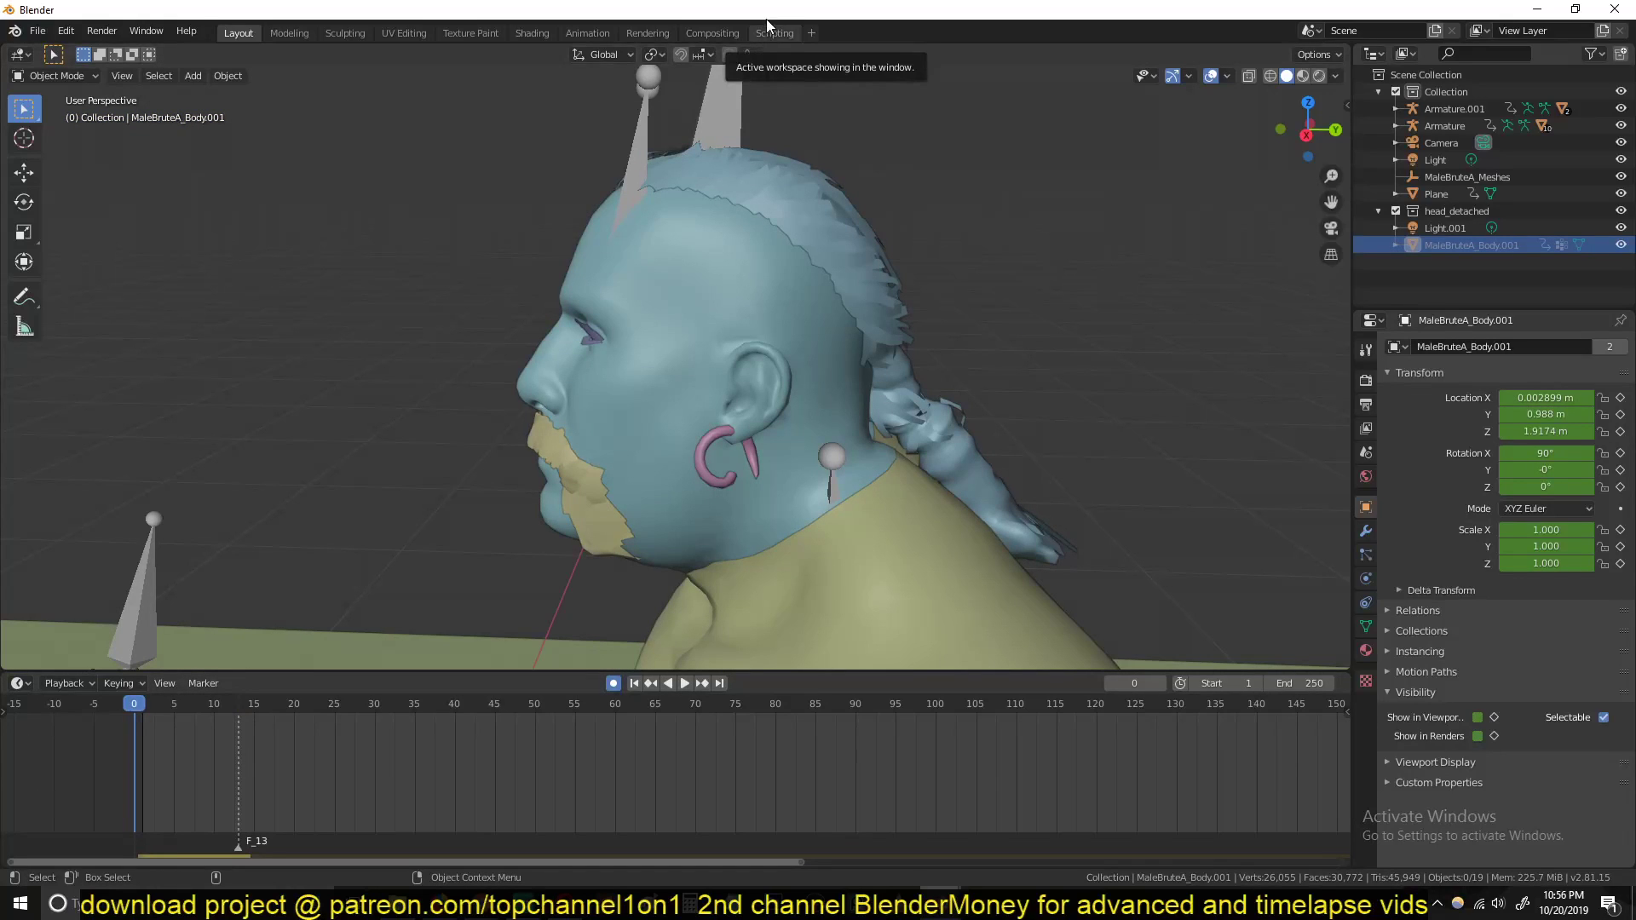
scroll(366, 247, down, 4)
middle_drag(345, 280, 666, 145)
scroll(313, 196, down, 3)
key(space)
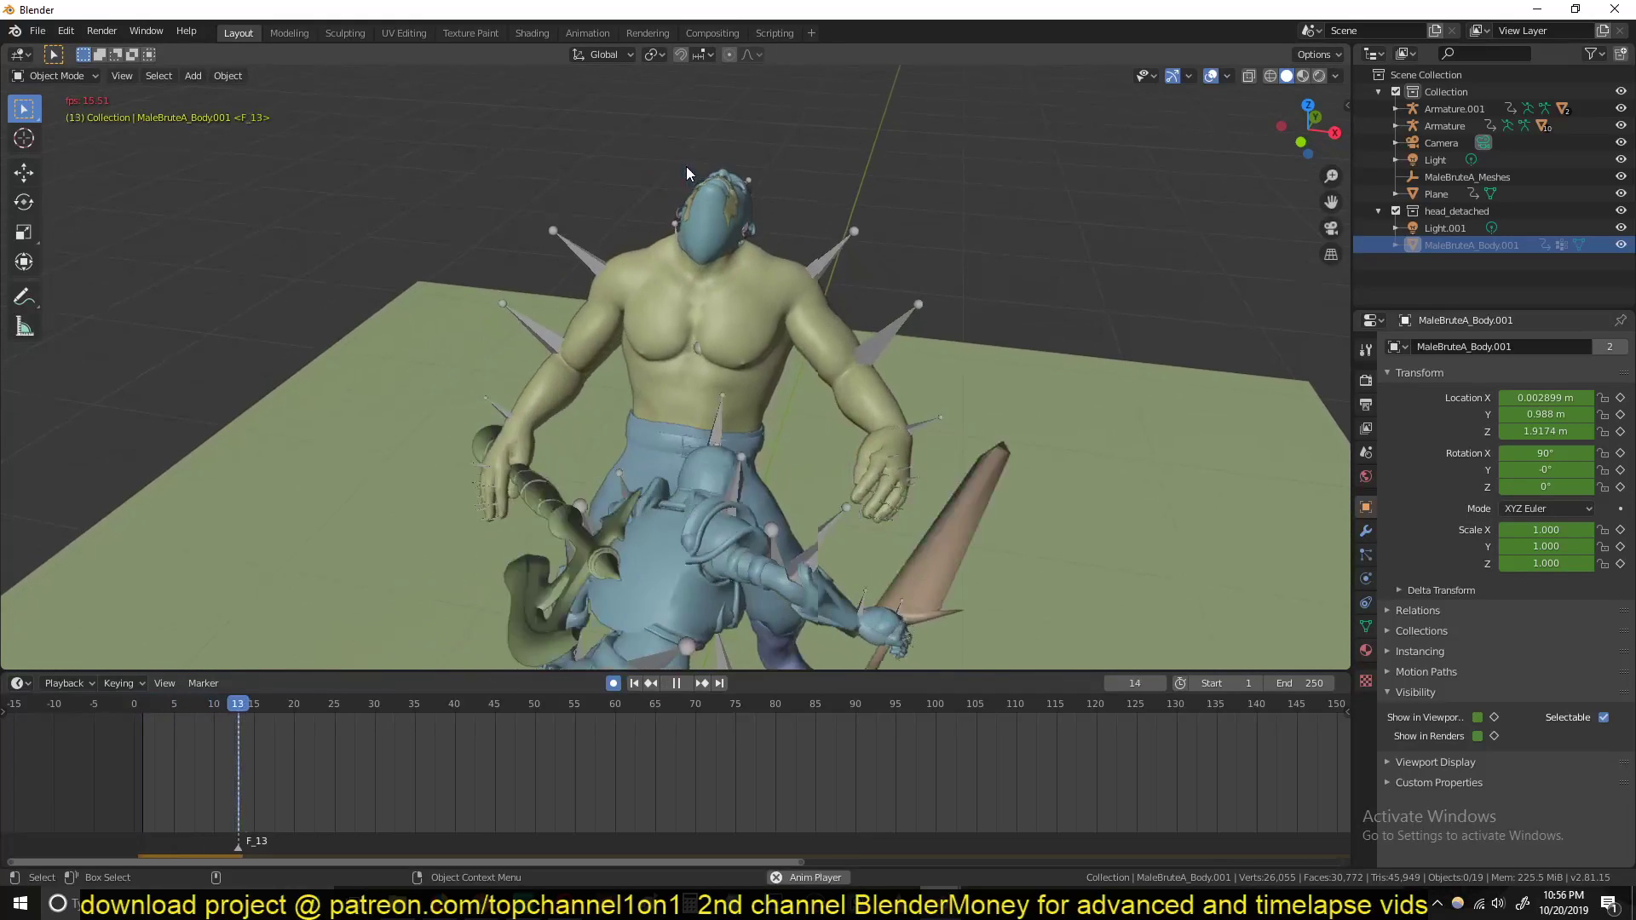
key(Escape)
middle_drag(686, 167, 793, 264)
click(239, 771)
key(space)
key(Escape)
Keyframe the attached head MaleBruteA_Body.002 as shown in viewport and renders at frame 13, and as hidden in both at frame 14
click(842, 254)
middle_drag(874, 245, 711, 354)
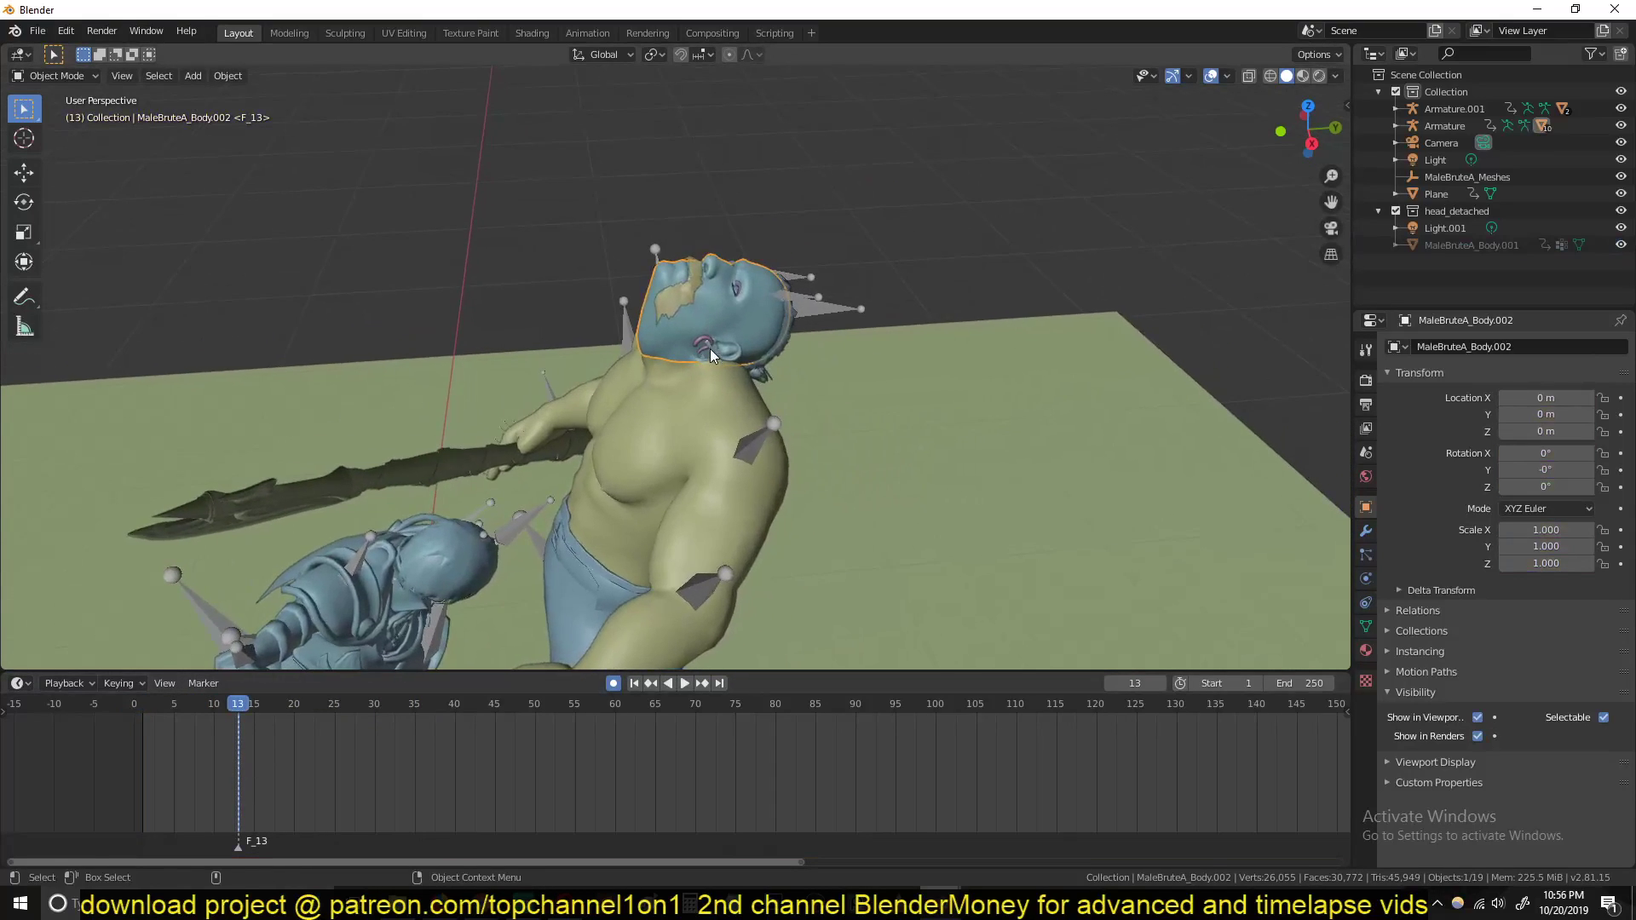
scroll(713, 355, up, 5)
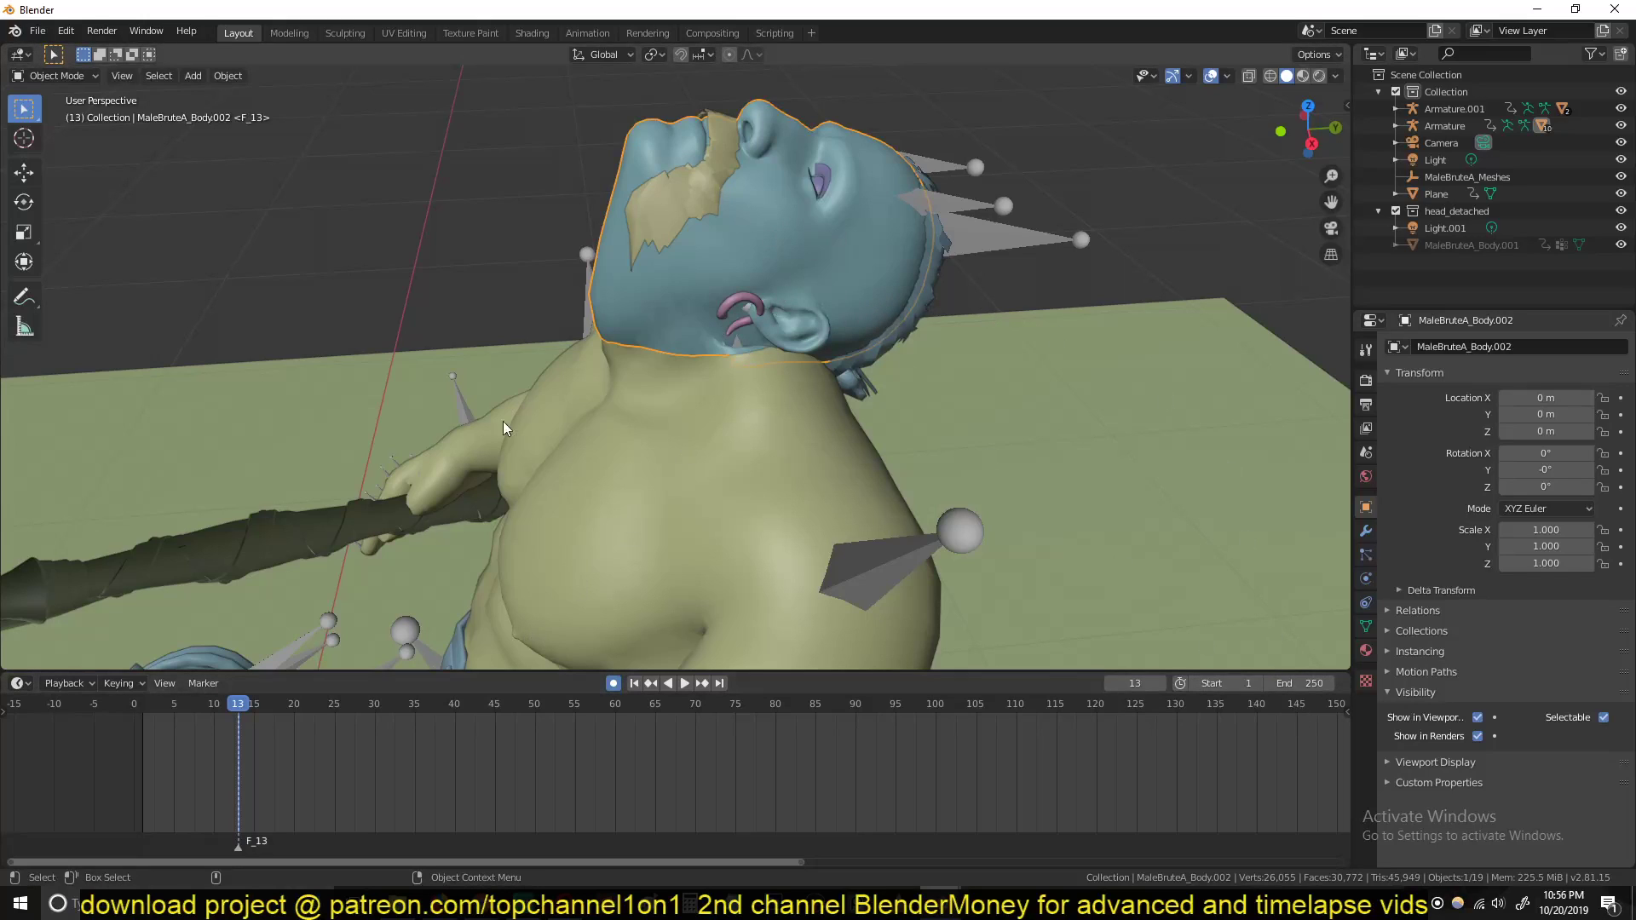
click(1494, 718)
click(1495, 736)
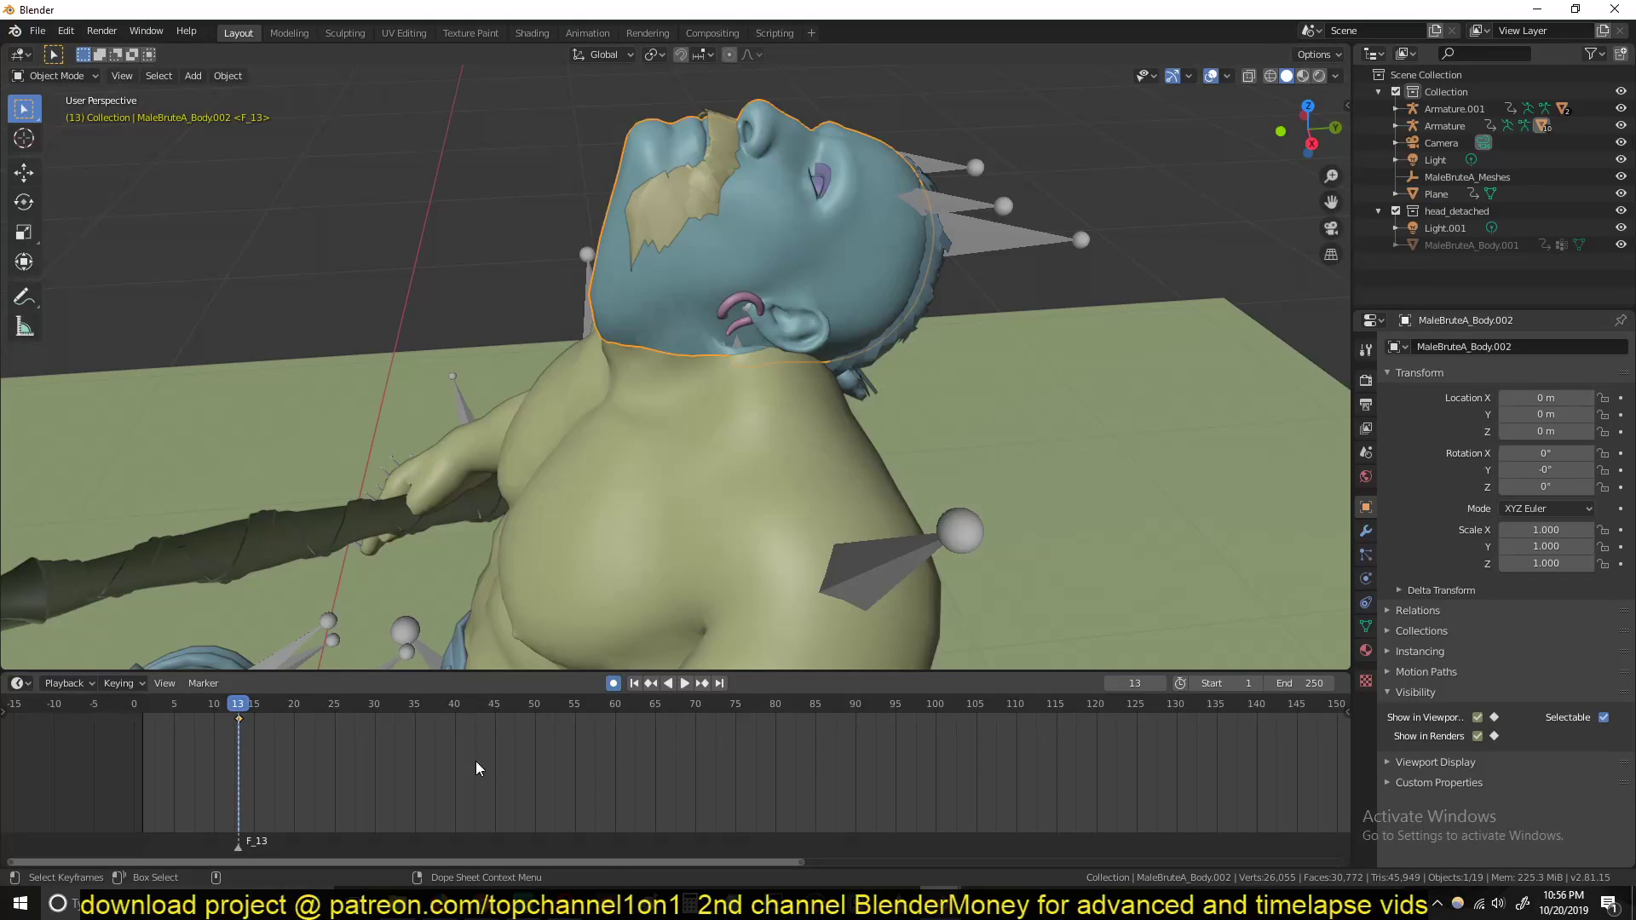
key(Right)
click(1479, 717)
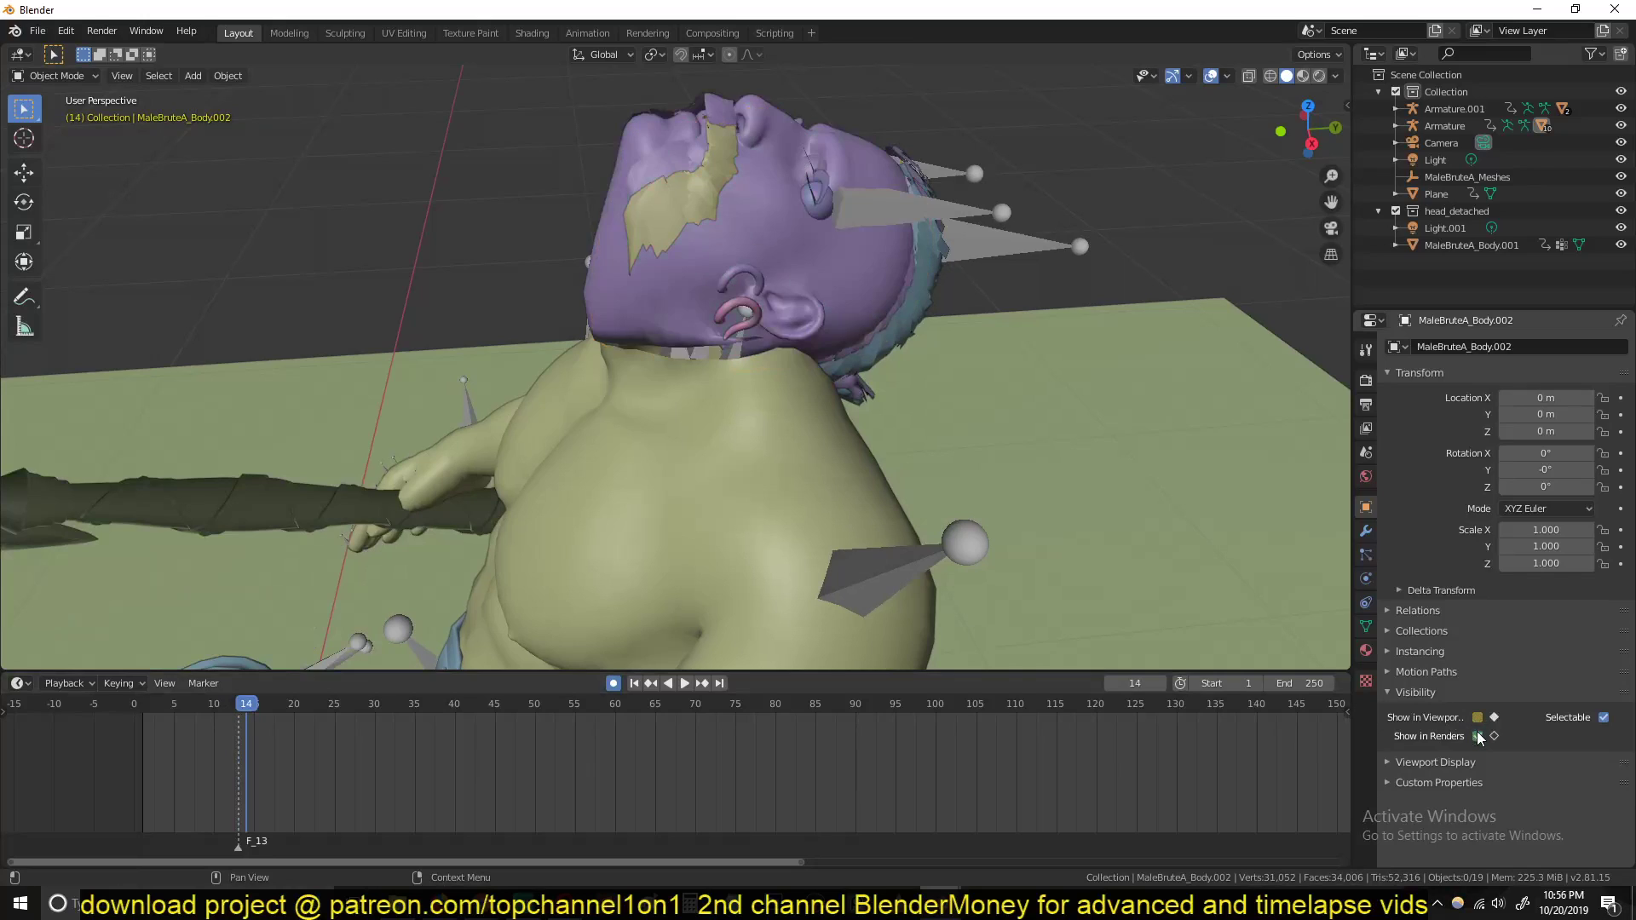
click(1494, 736)
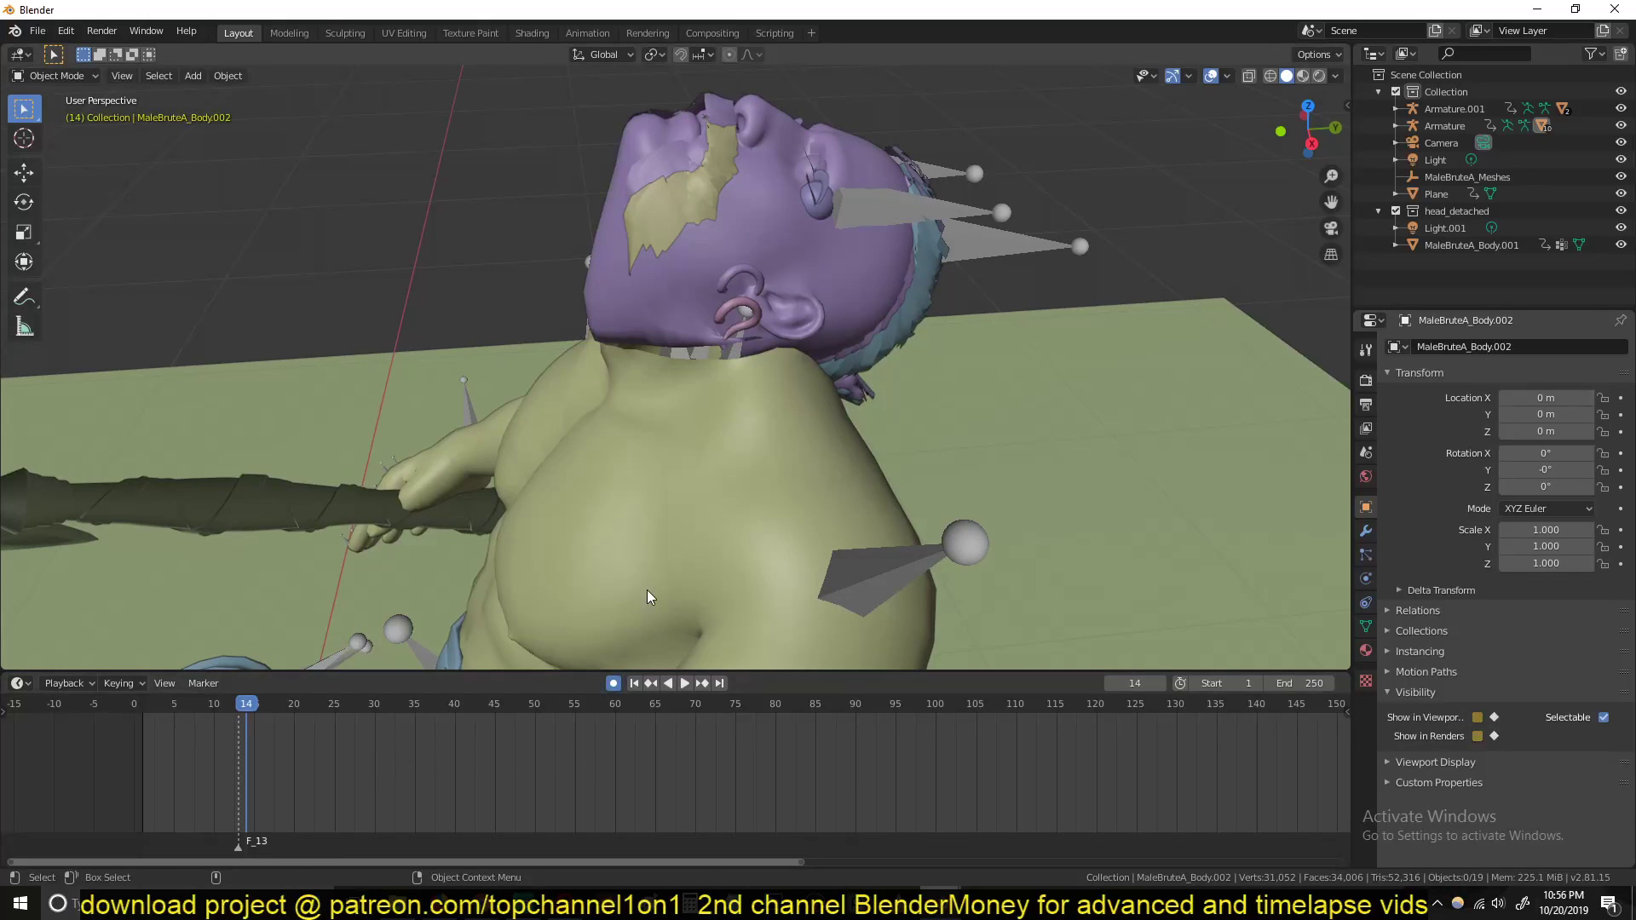
Replay the animation from frame 0 and examine the swap between the attached and the detached head
mouse_move(149, 708)
mouse_down()
mouse_move(148, 720)
mouse_move(136, 706)
mouse_up()
scroll(342, 486, down, 5)
key(space)
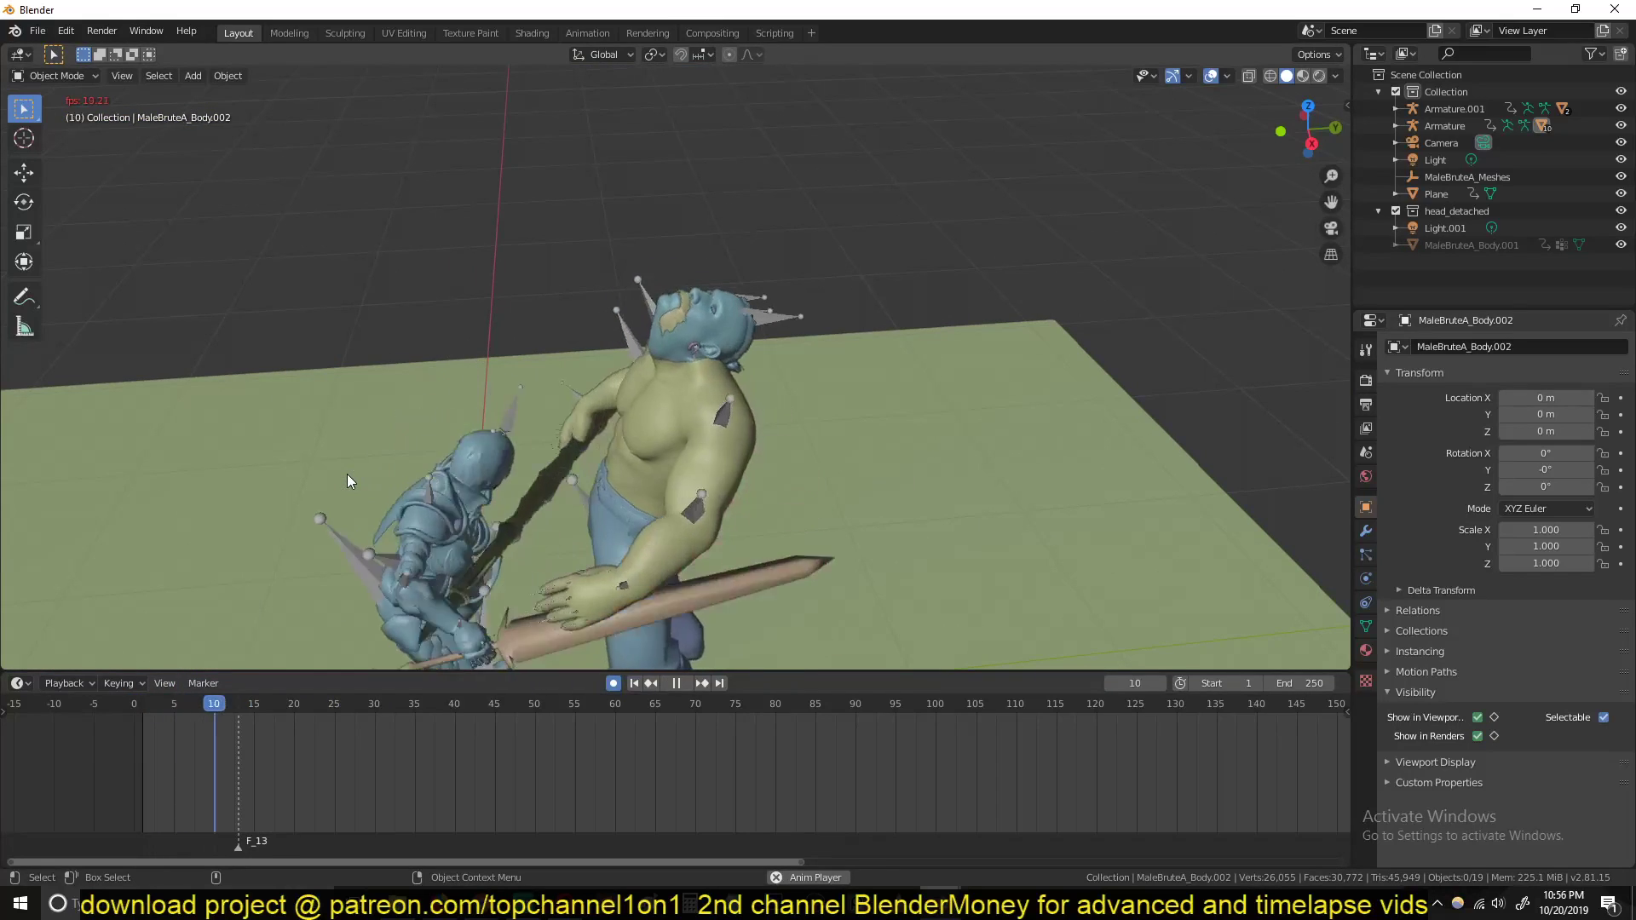
key(Escape)
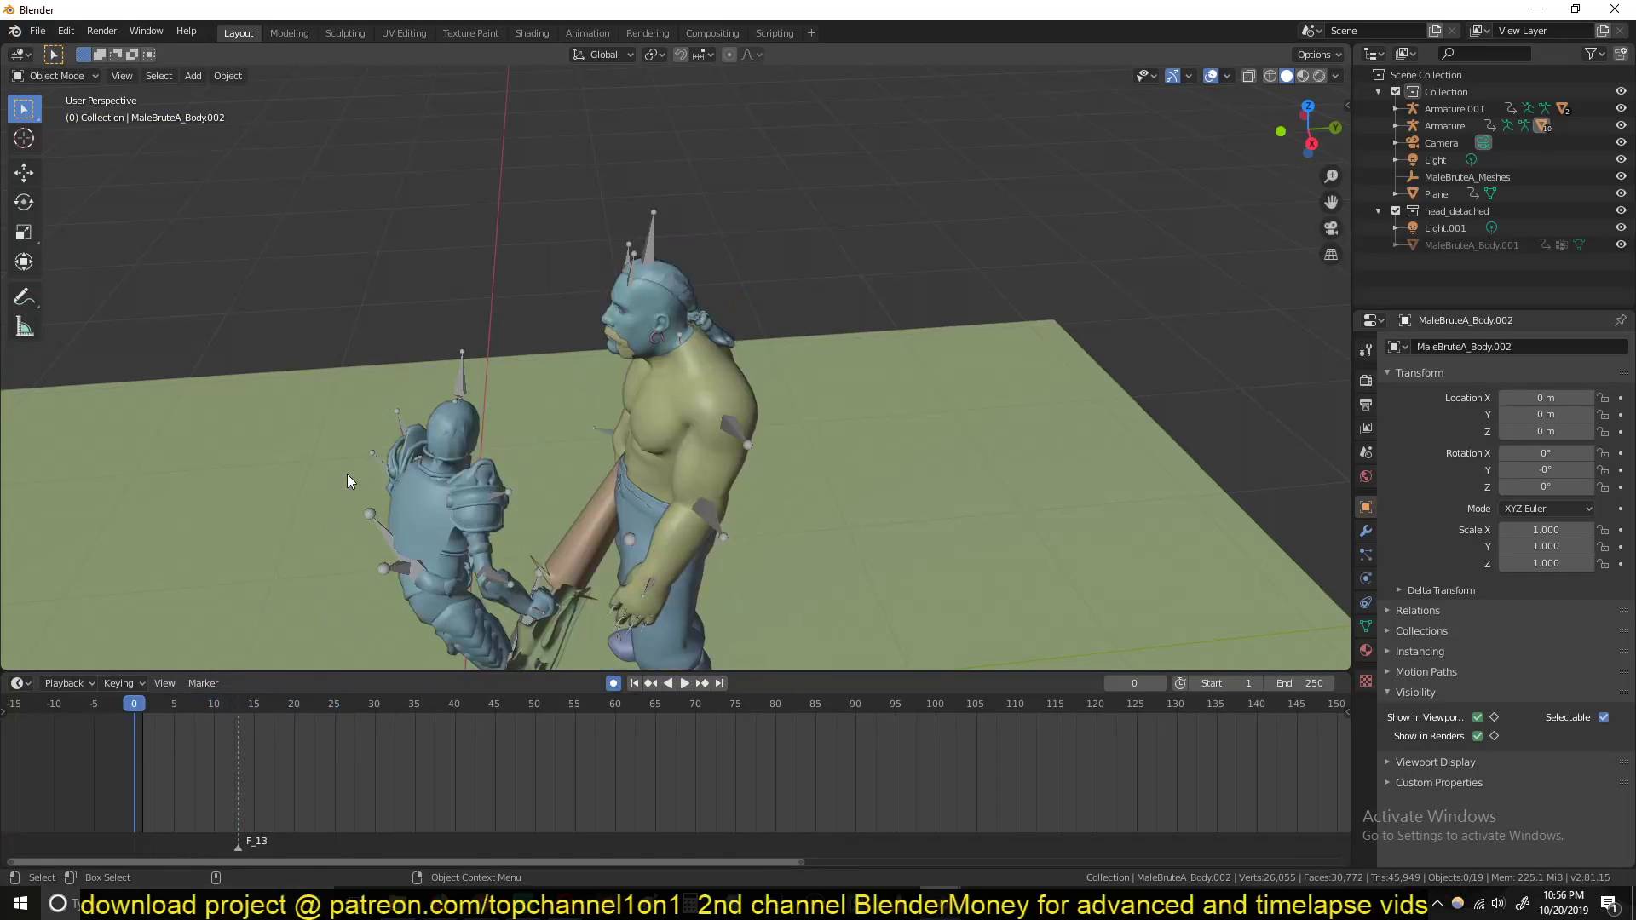
key(space)
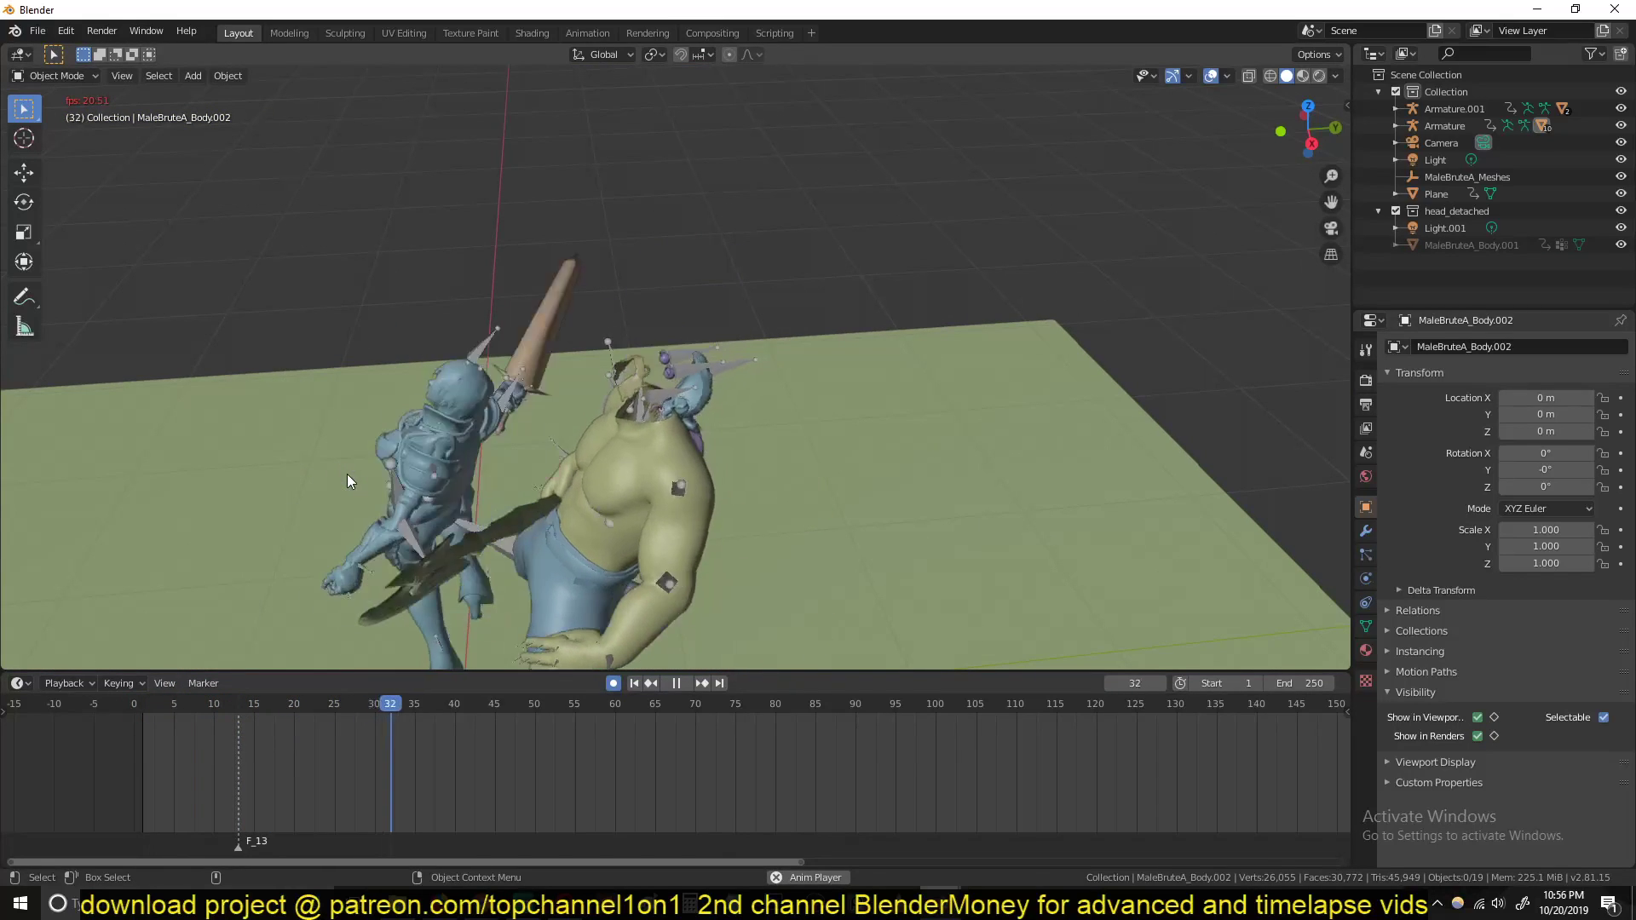
key(Escape)
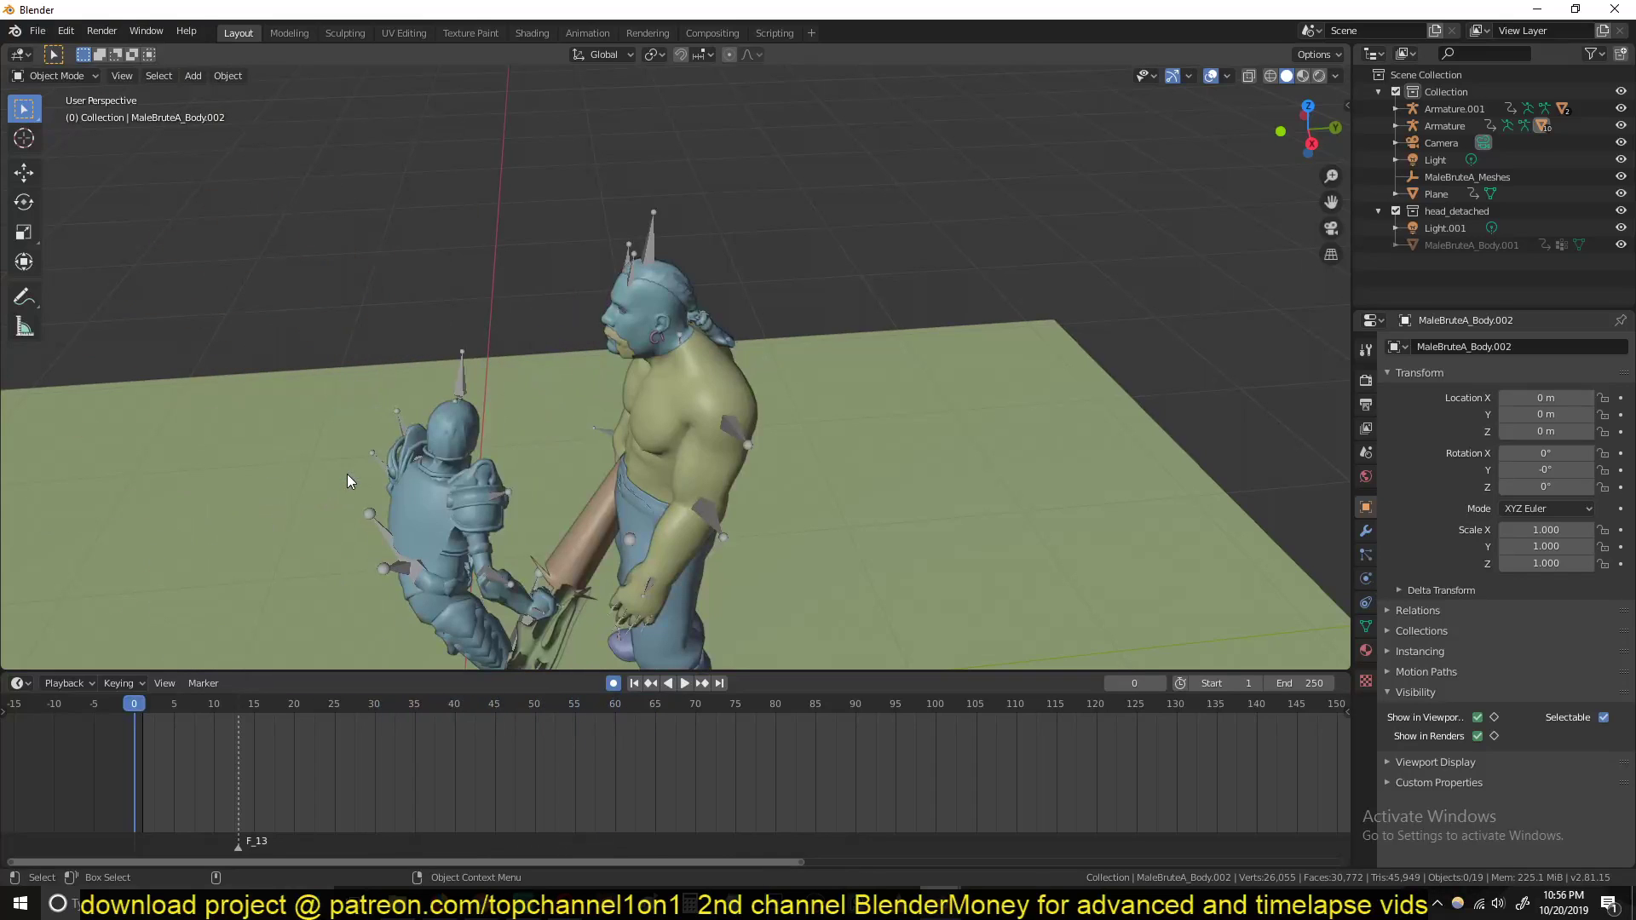
key(space)
Inspect the neck area at frame 17, selecting the eyes and hair to identify the separate head parts
drag(229, 727, 270, 723)
middle_drag(477, 546, 681, 247)
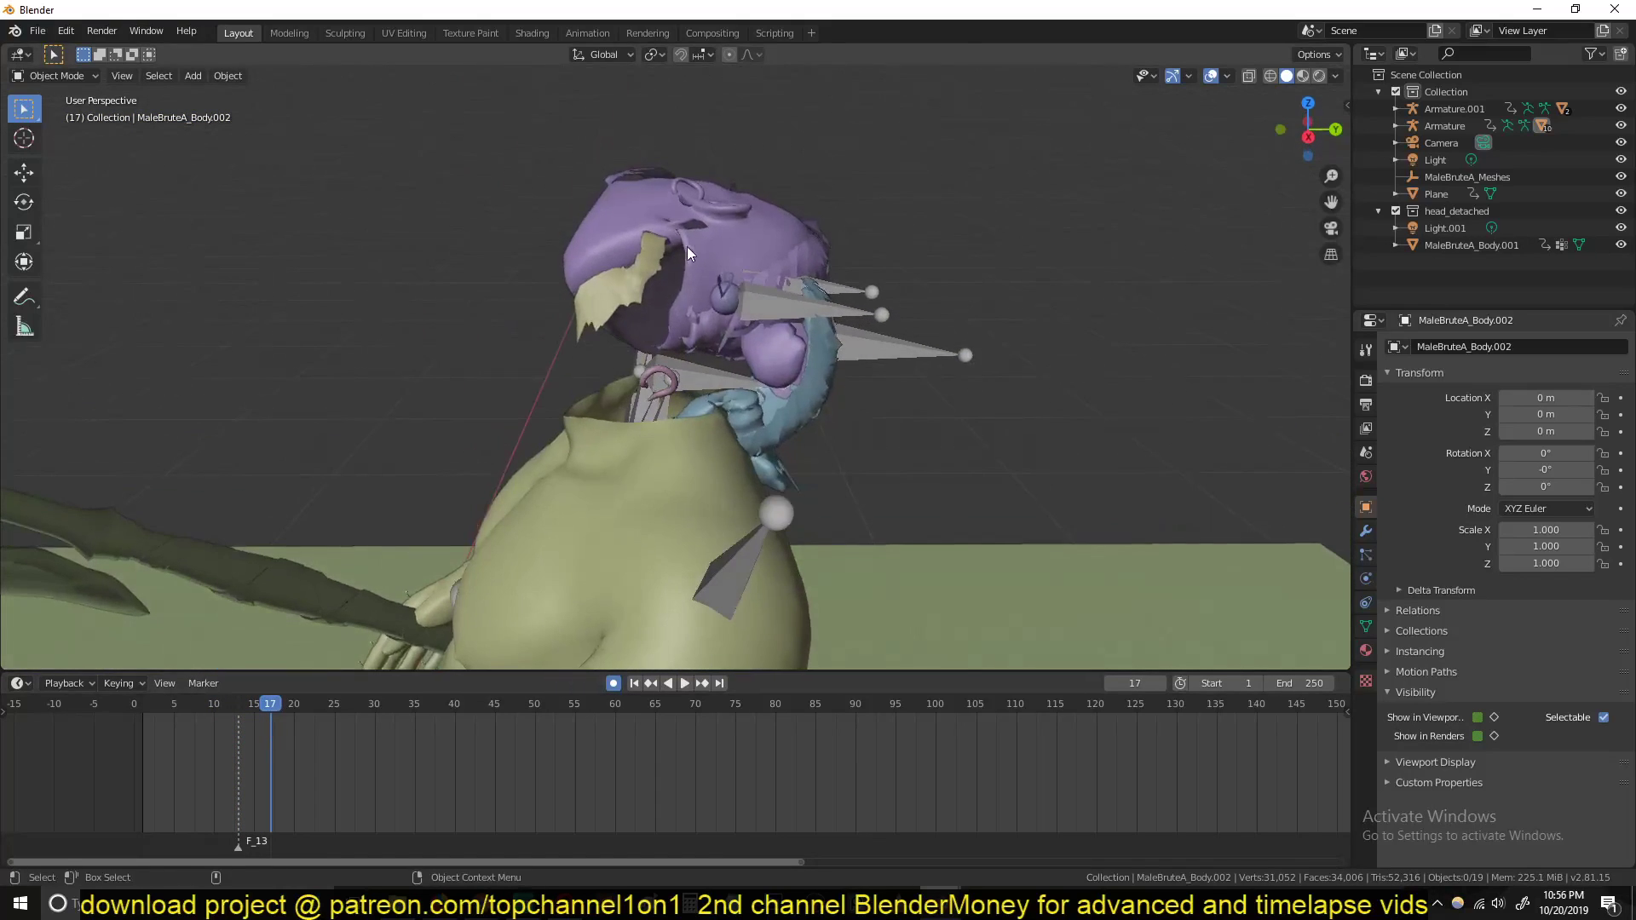
middle_drag(725, 364, 878, 459)
scroll(880, 459, up, 3)
click(881, 458)
click(701, 343)
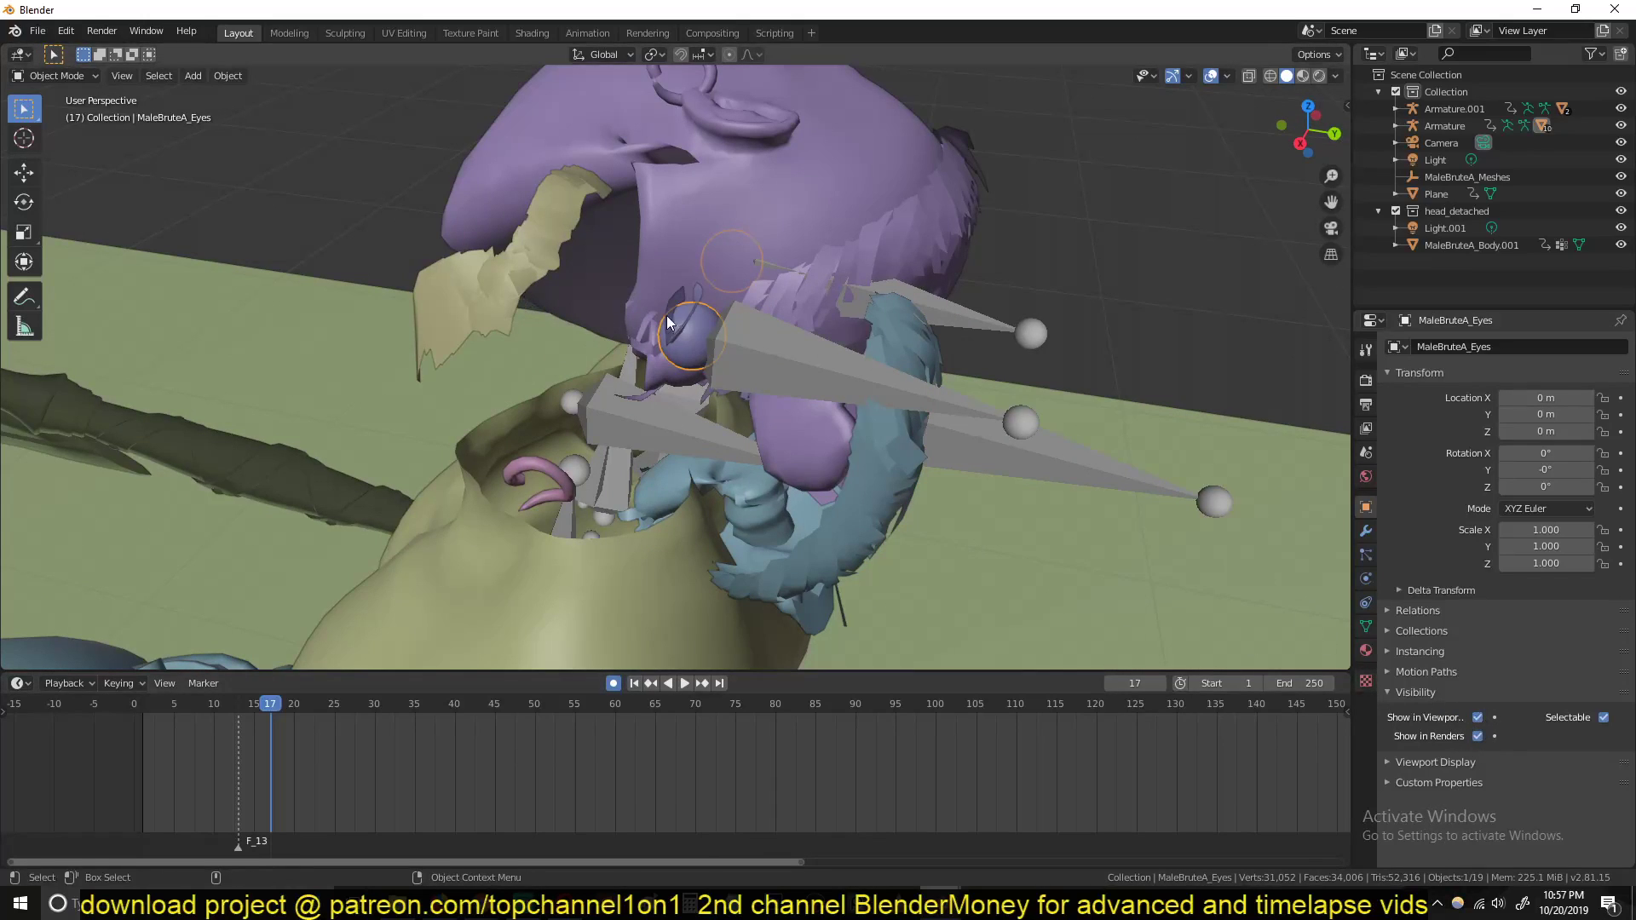
click(504, 280)
click(697, 345)
click(905, 504)
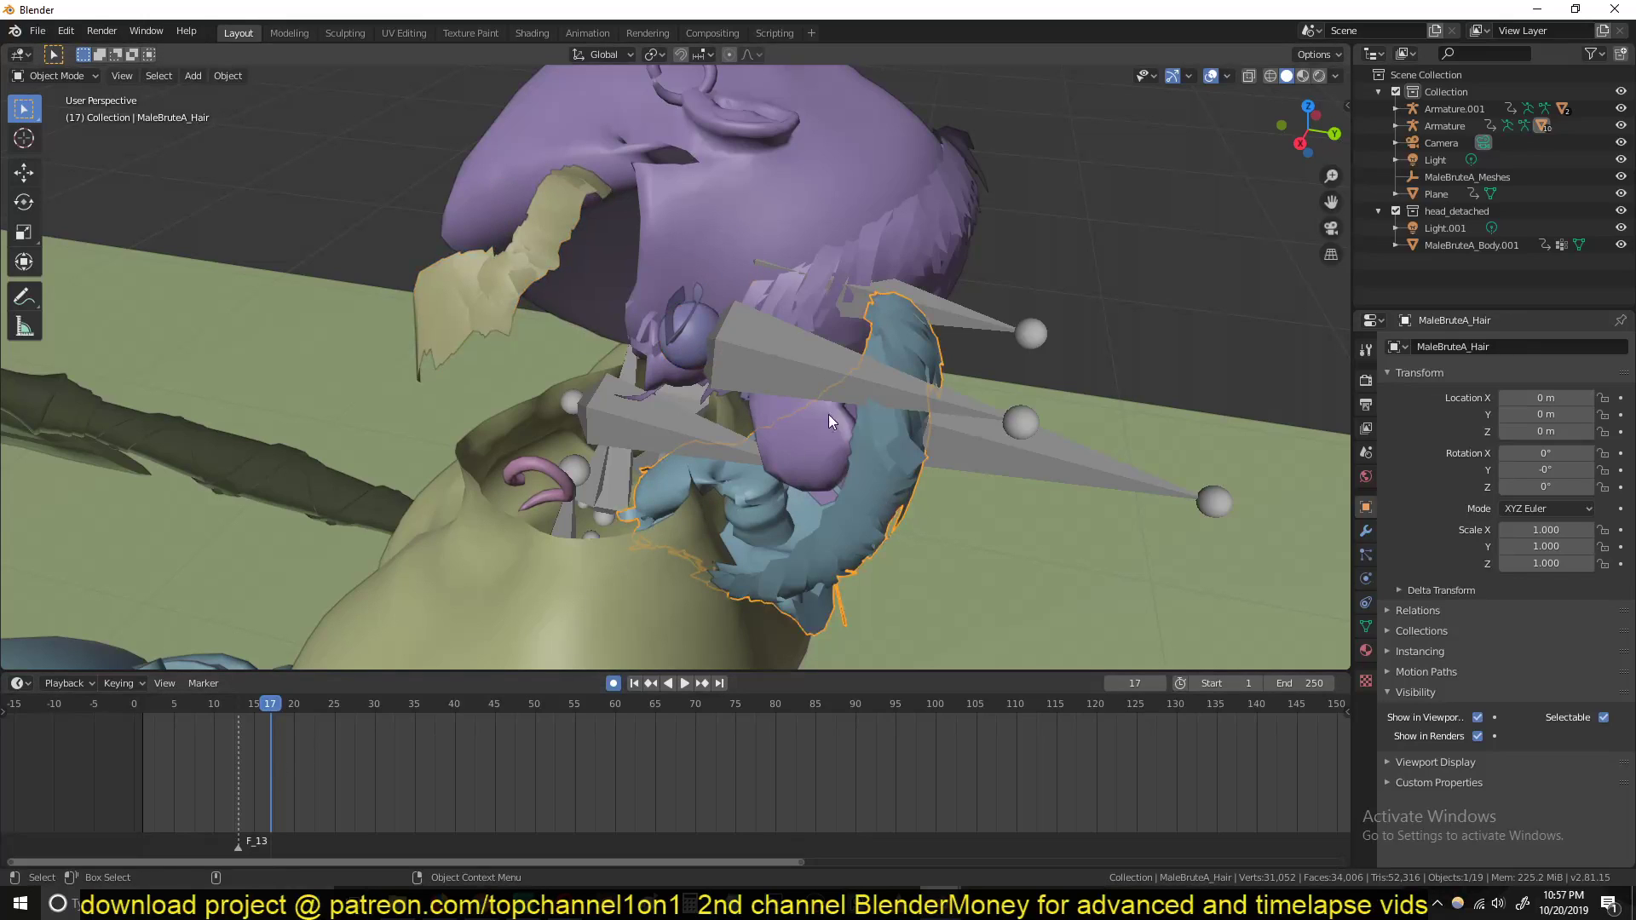
Compare the attached head at frames 10 and 13, selecting its mesh MaleBruteA_Body.002
click(212, 723)
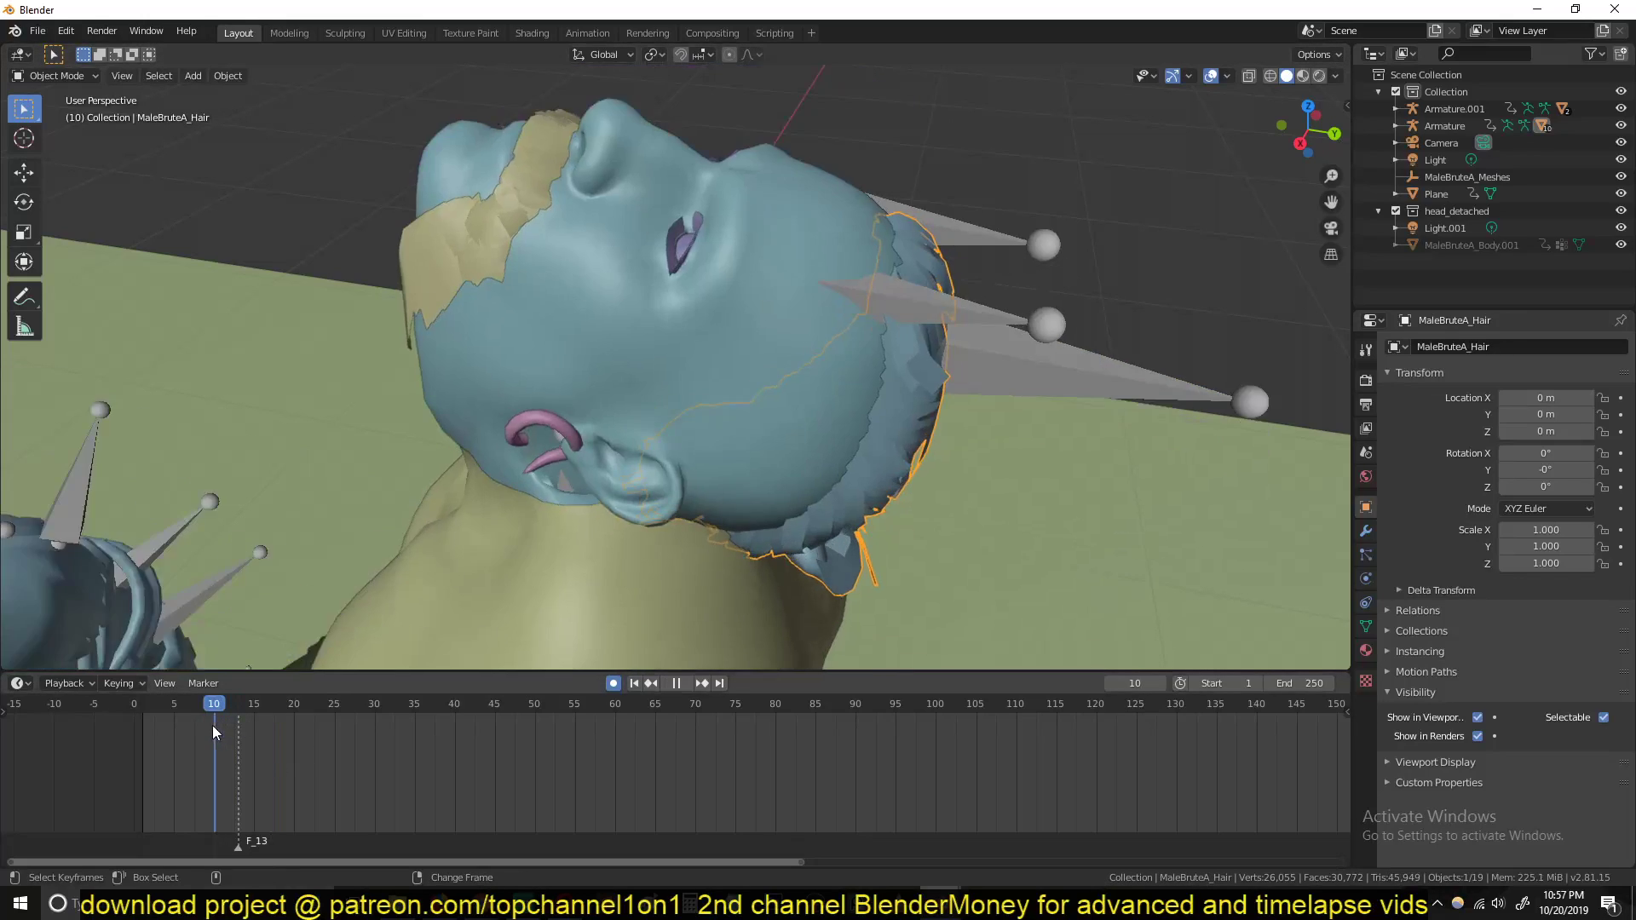
click(648, 306)
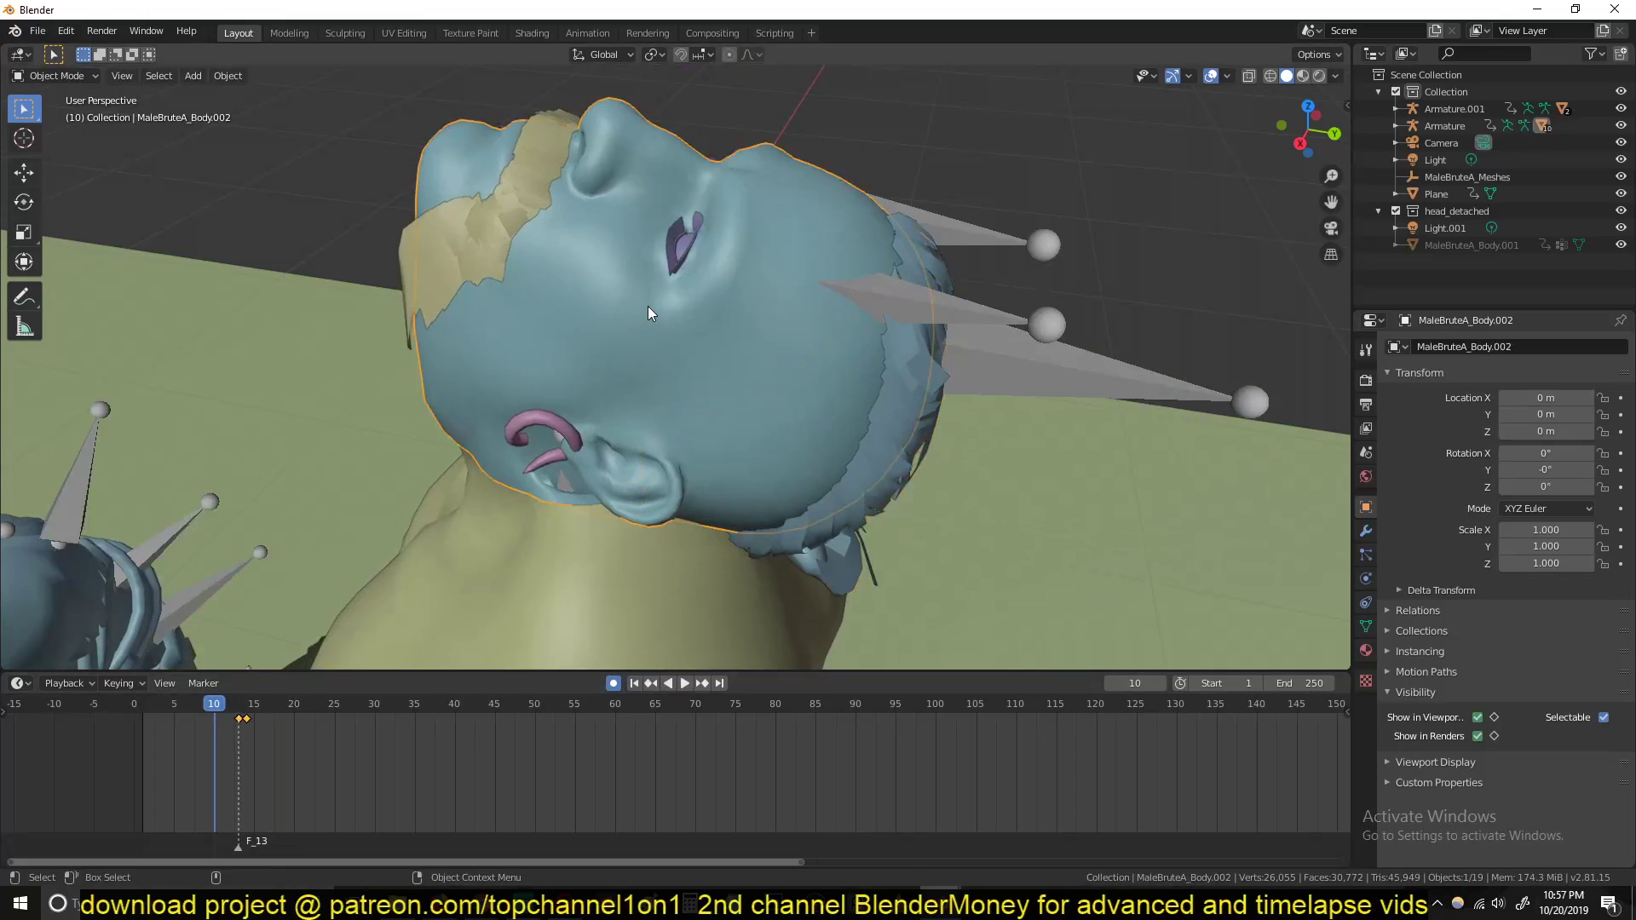
click(238, 730)
middle_drag(602, 388, 682, 334)
mouse_move(237, 776)
right_down()
mouse_move(154, 754)
mouse_move(239, 760)
right_up()
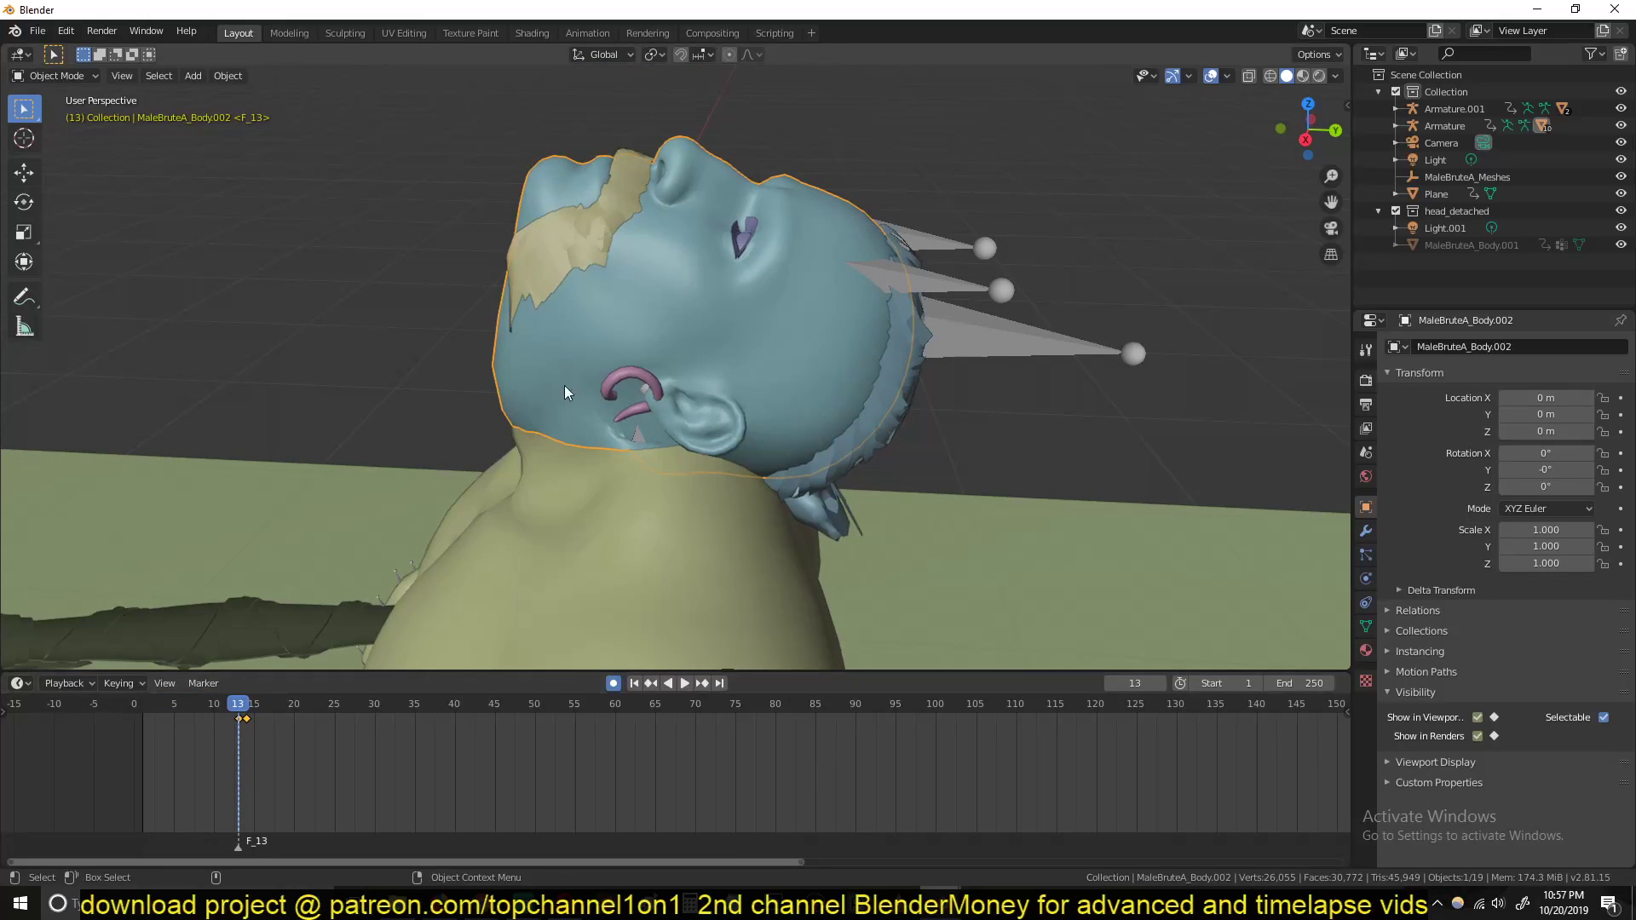
Link the animation data of the attached head MaleBruteA_Body.002 to the hair, earring, moustache and eyes
click(884, 421)
shift+click(642, 378)
shift+click(579, 235)
shift+click(747, 233)
shift+click(746, 238)
mouse_move(748, 239)
middle_down()
mouse_move(747, 293)
mouse_move(492, 267)
mouse_move(485, 227)
mouse_move(749, 322)
mouse_move(783, 238)
mouse_move(767, 252)
middle_up()
shift+click(765, 304)
key(ctrl+l)
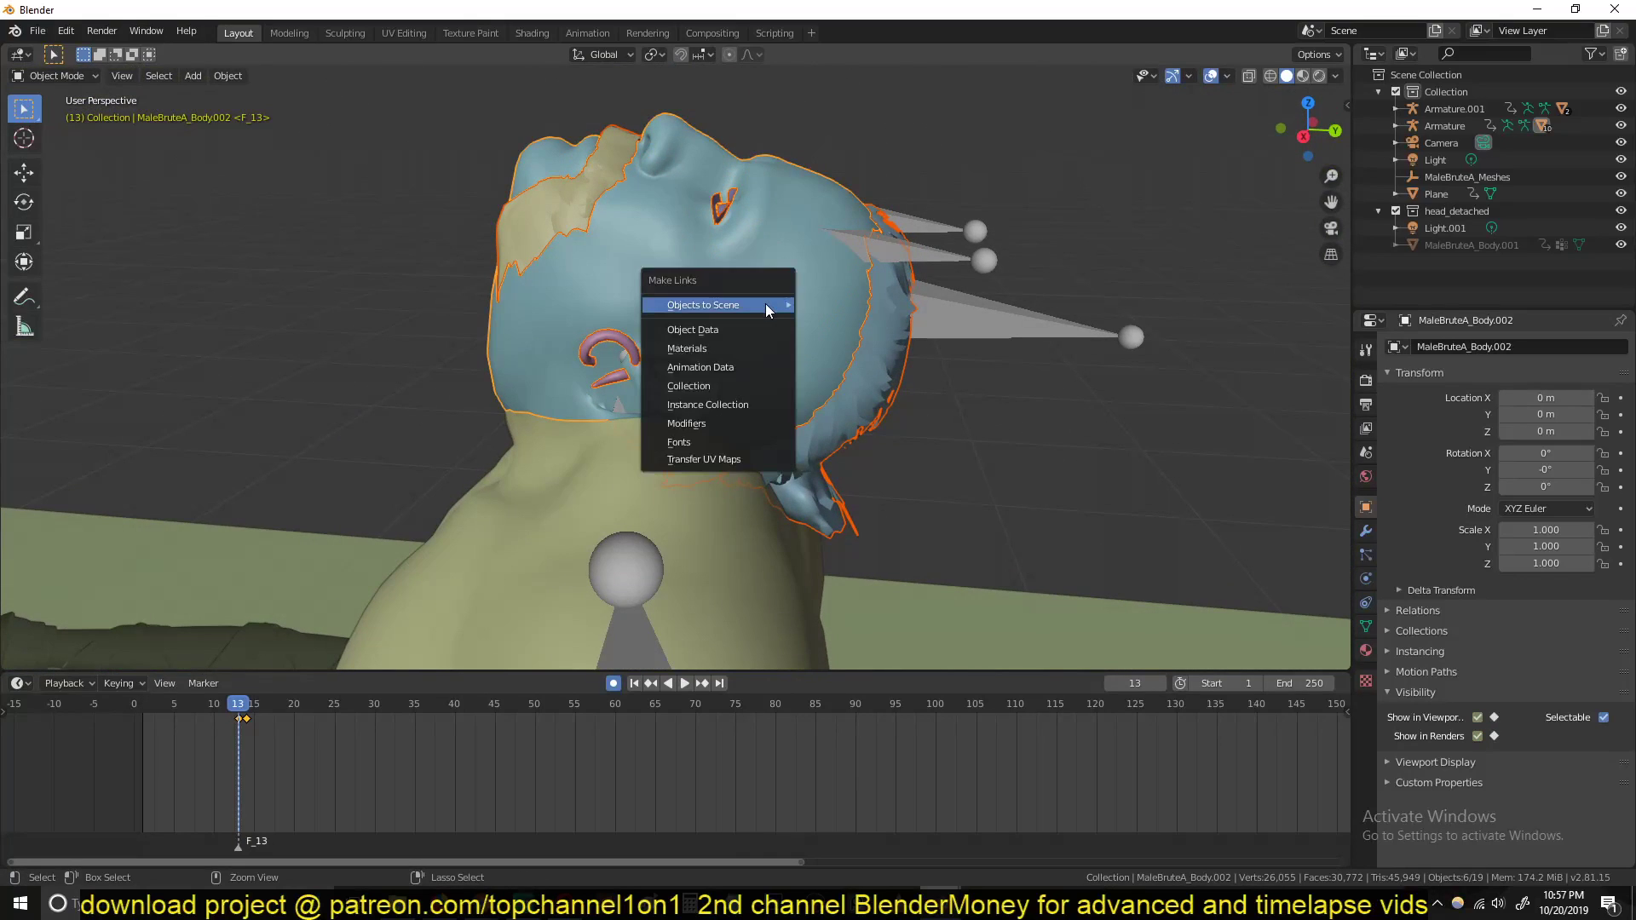
click(737, 368)
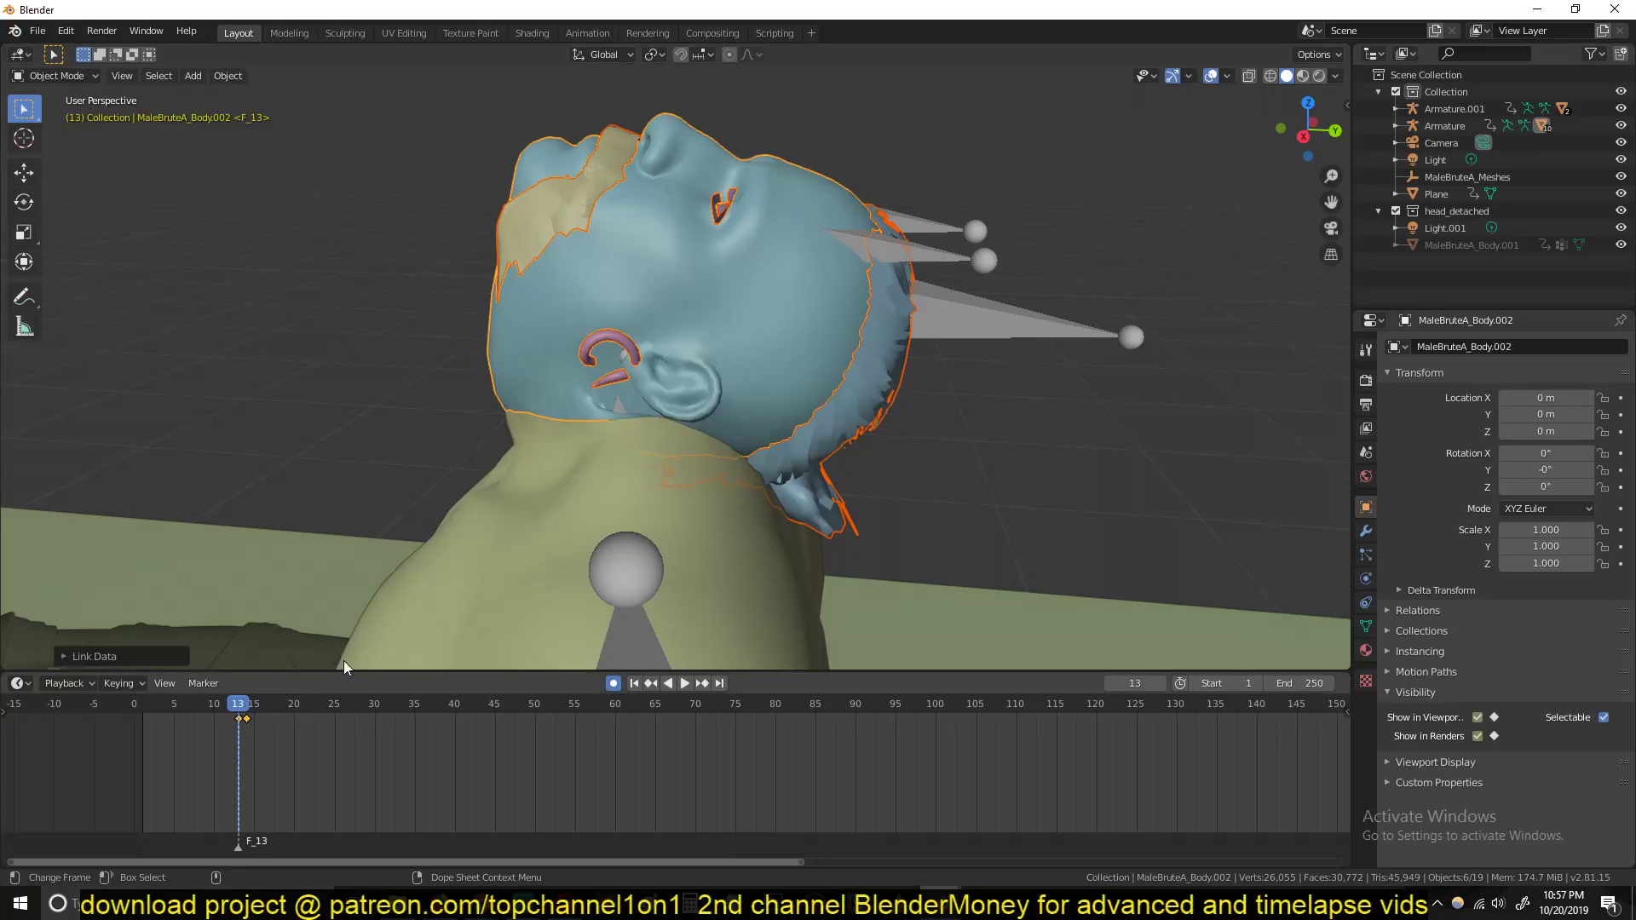
Check the moustache and hair individually for the linked visibility animation at frame 13
click(754, 298)
click(502, 271)
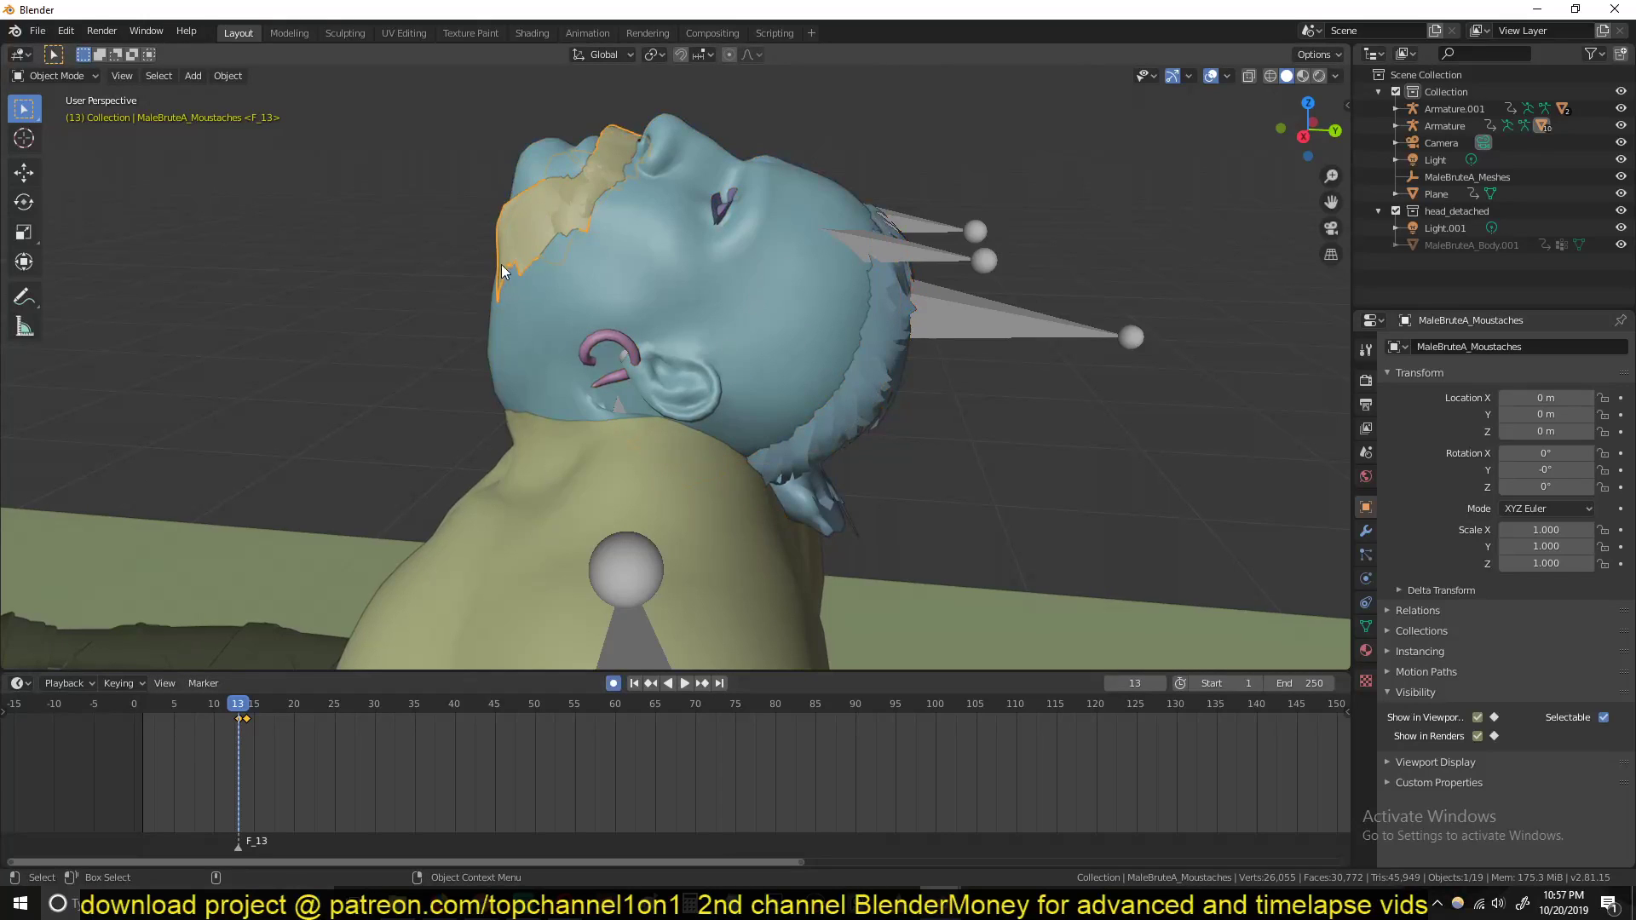
click(843, 391)
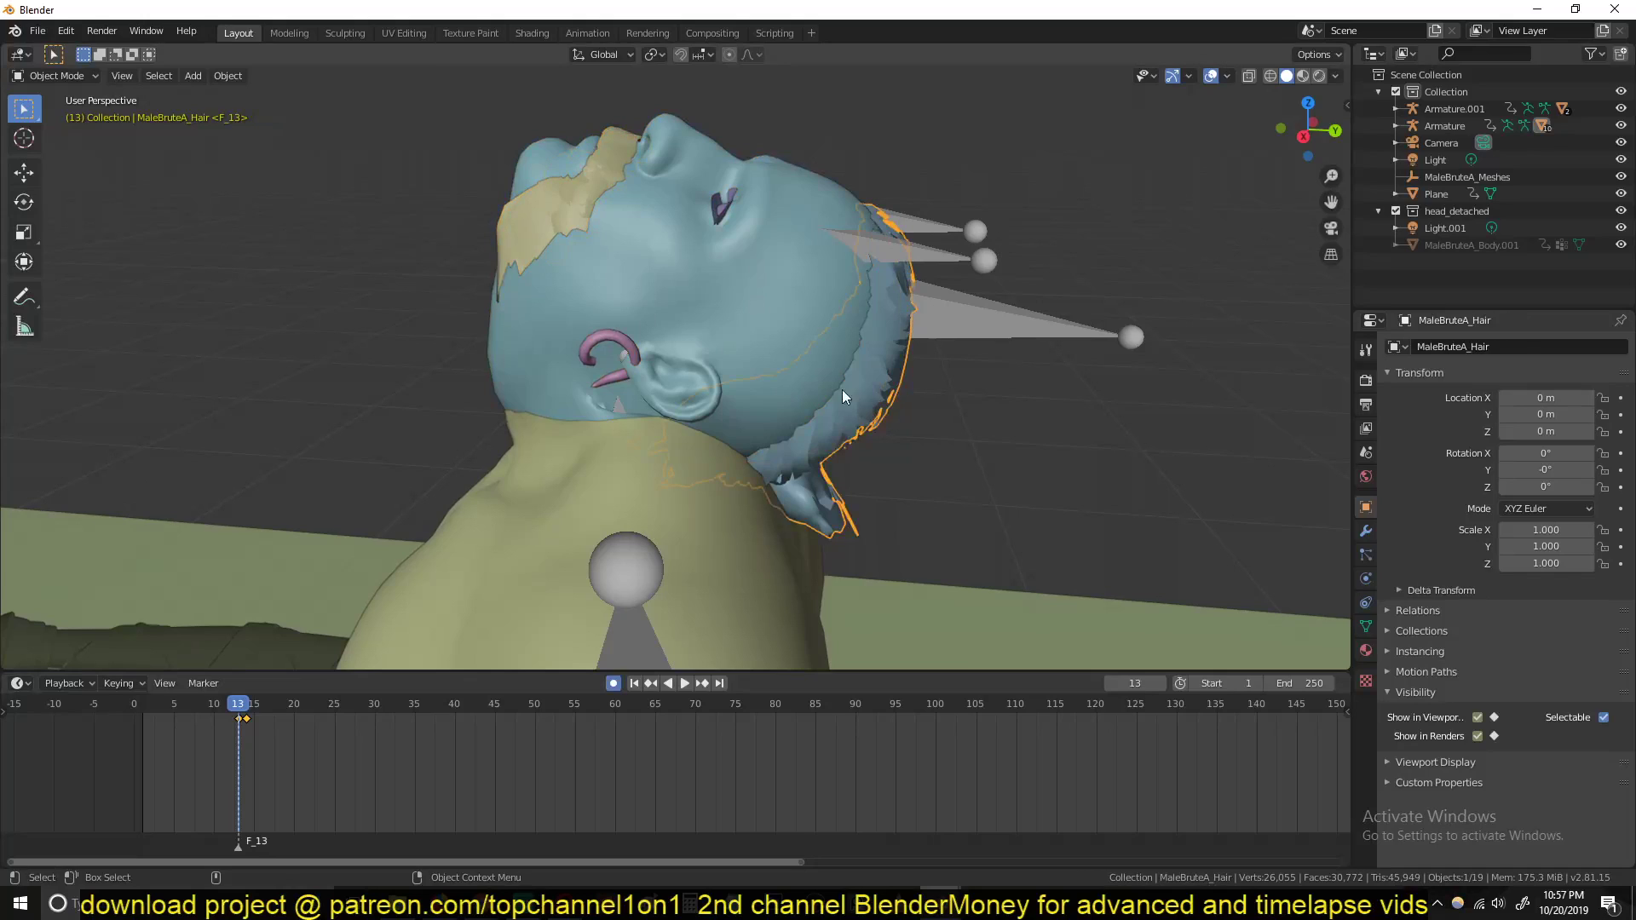
click(562, 206)
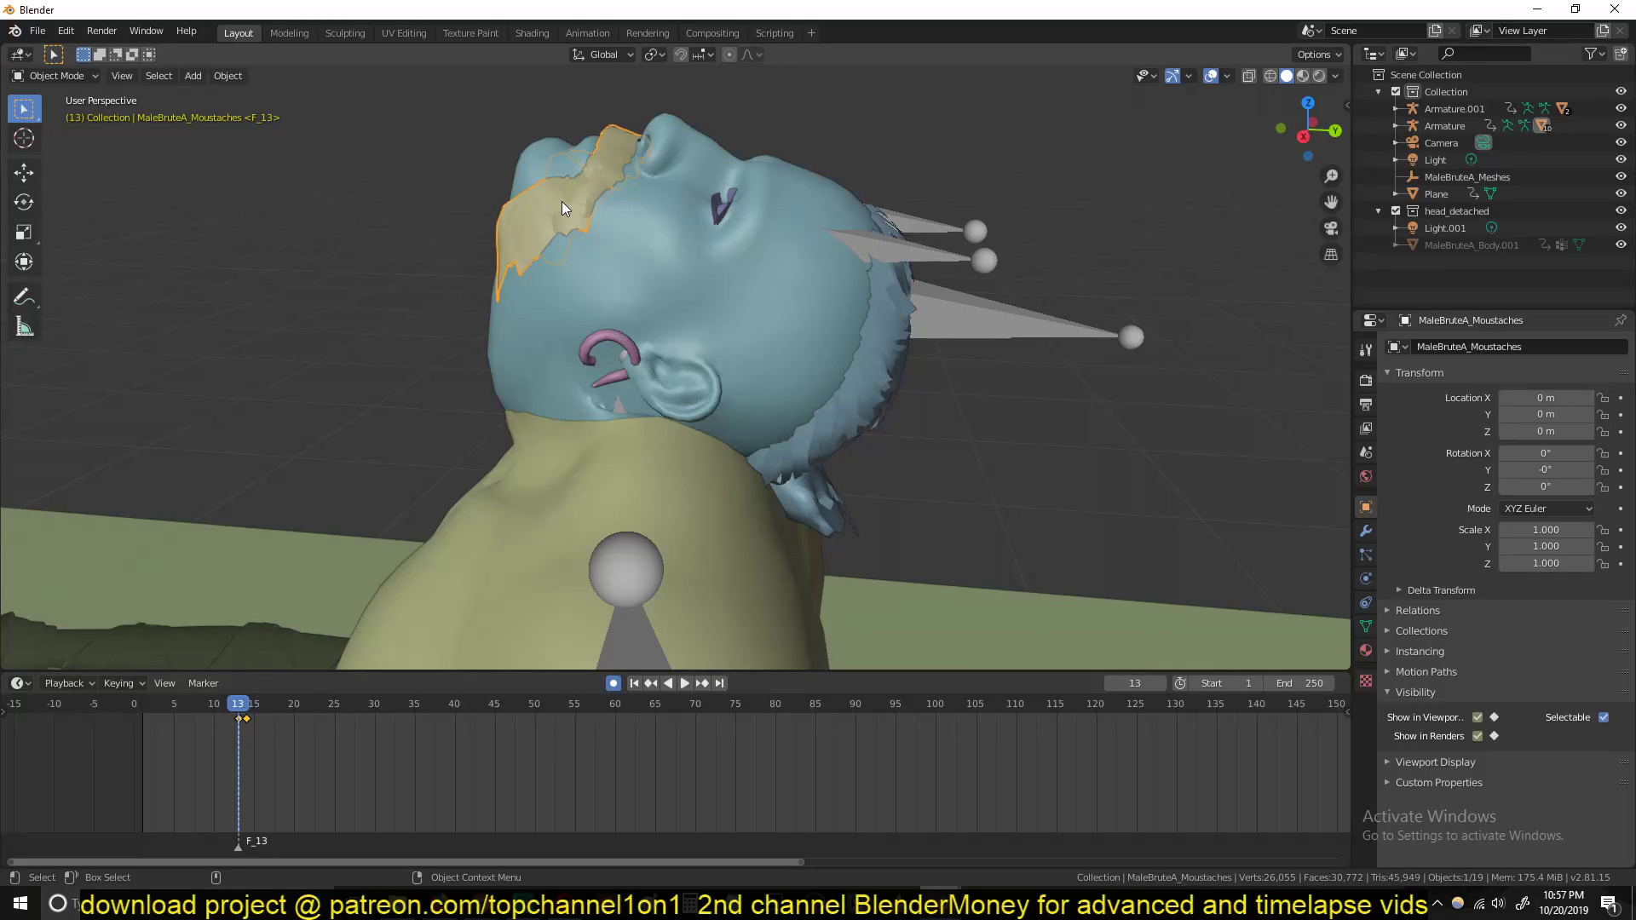
click(862, 377)
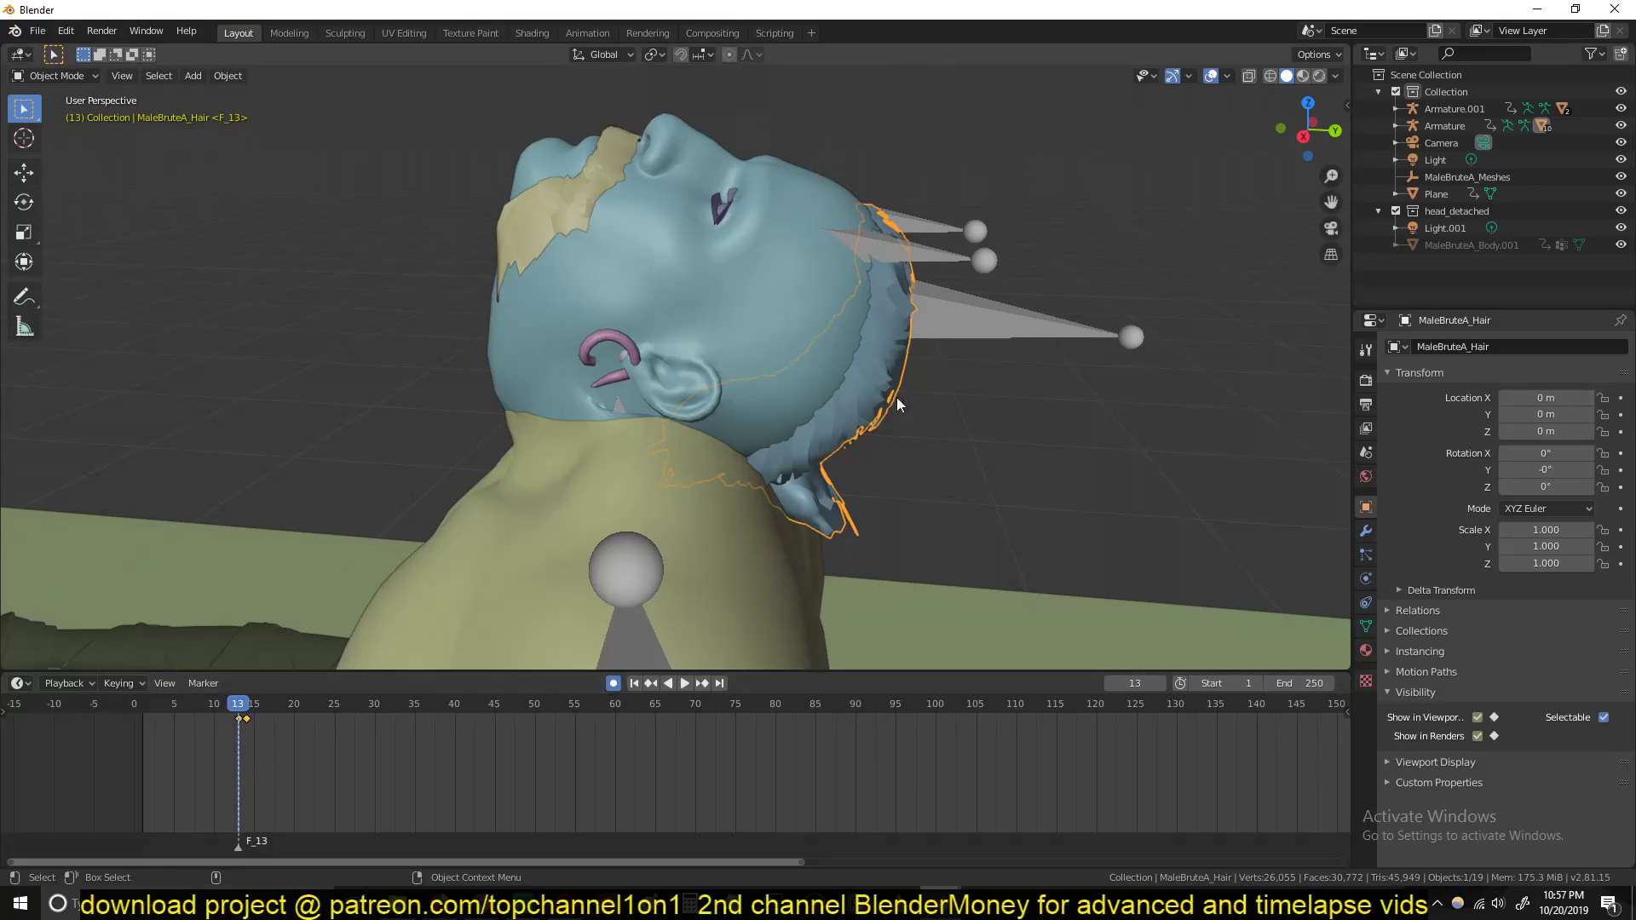
Replay the animation from frame 0 and examine how the hair, moustache and eyes behave at the head swap
click(155, 752)
key(space)
shift+right_drag(154, 747, 135, 740)
scroll(204, 511, down, 6)
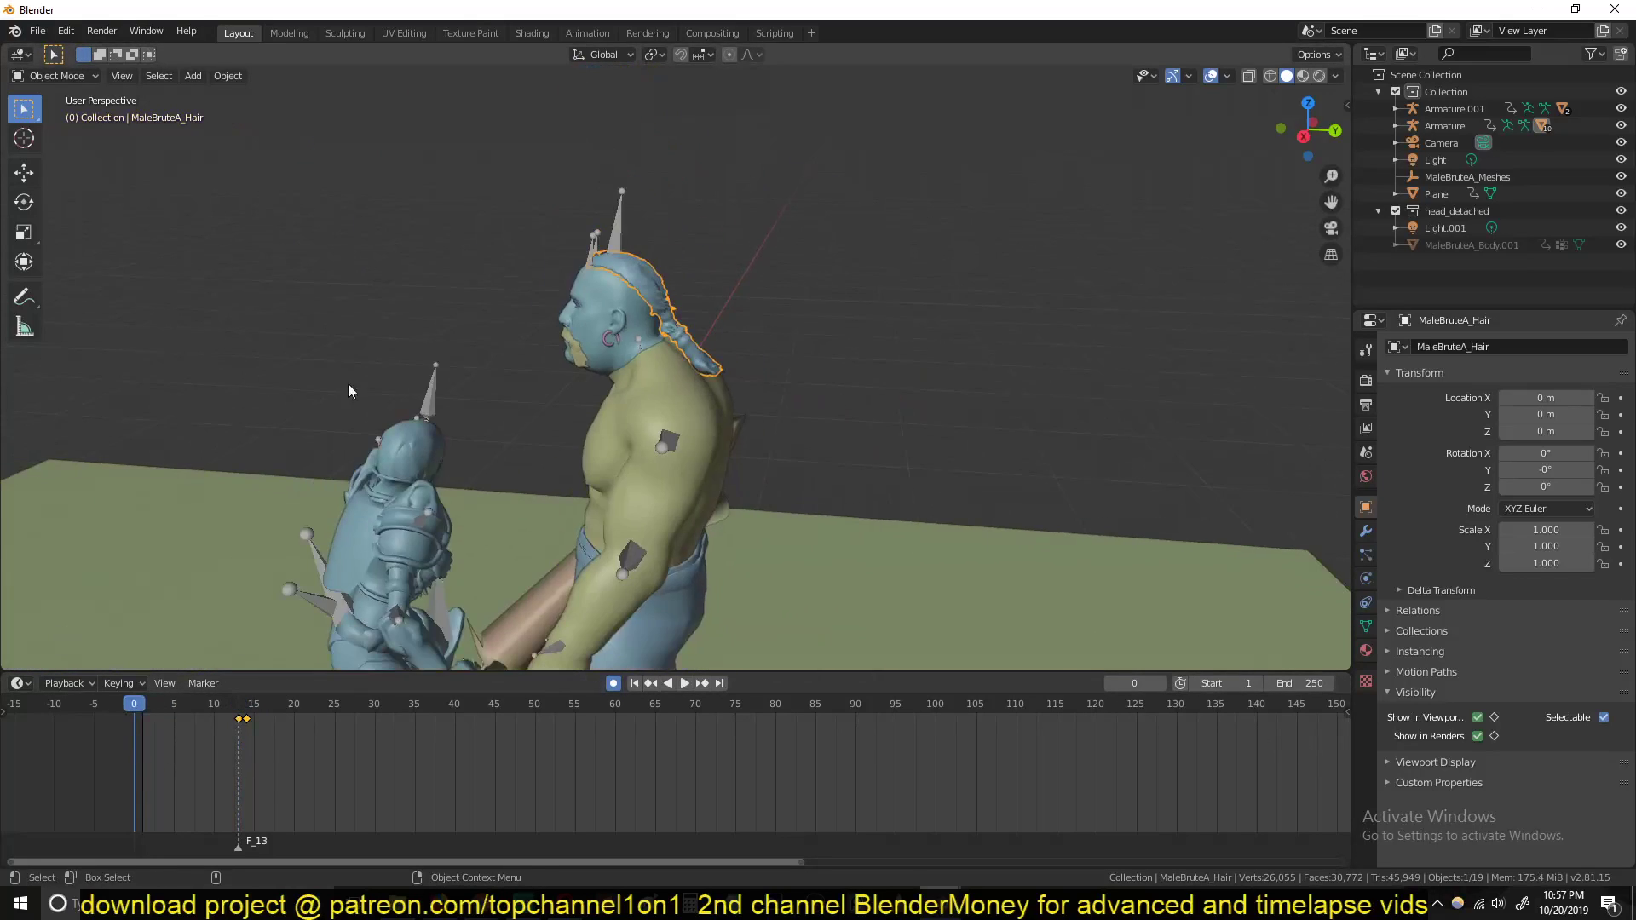
middle_drag(341, 379, 496, 395)
key(alt+a)
key(space)
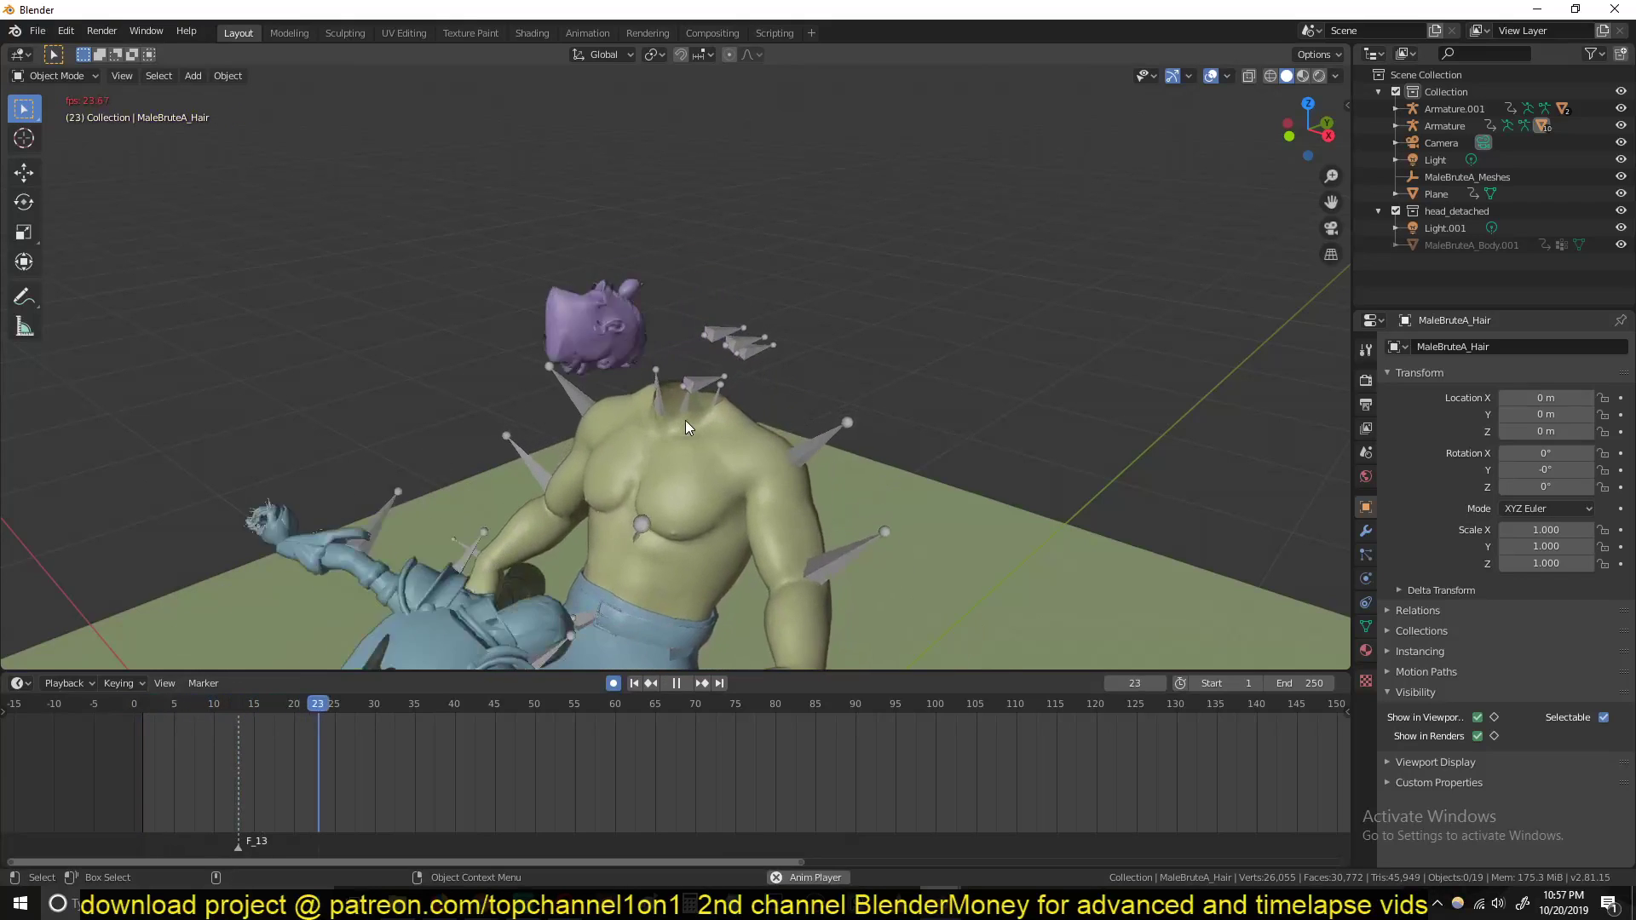
key(Escape)
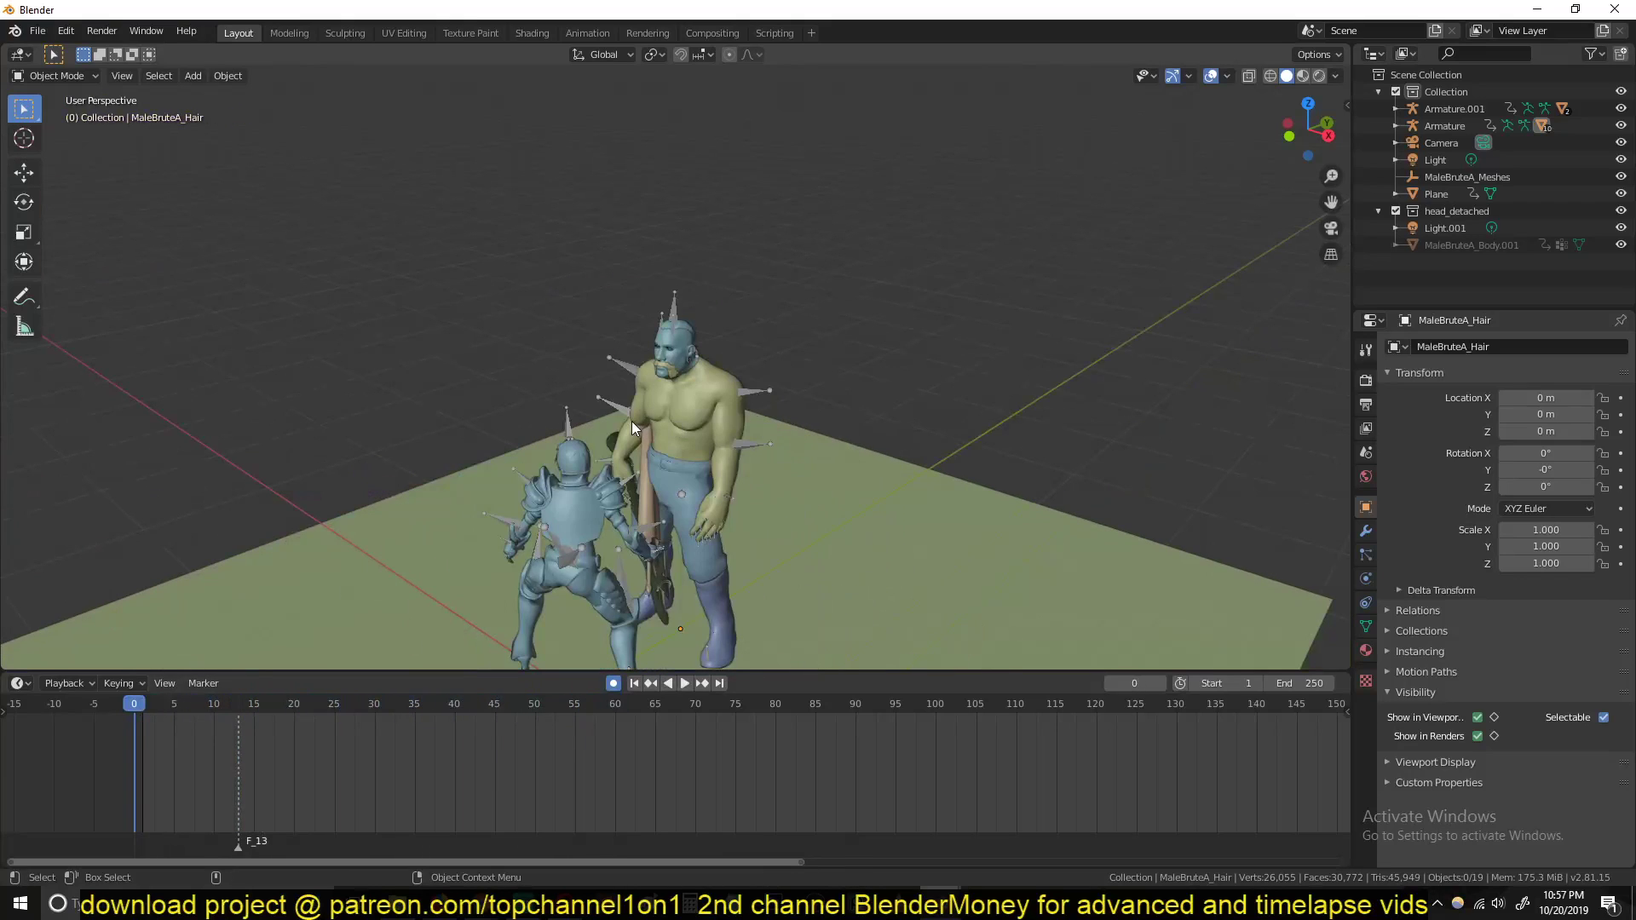
Switch the viewport to Material Preview shading and replay the textured animation from frame 0
click(1304, 78)
scroll(1032, 321, up, 1)
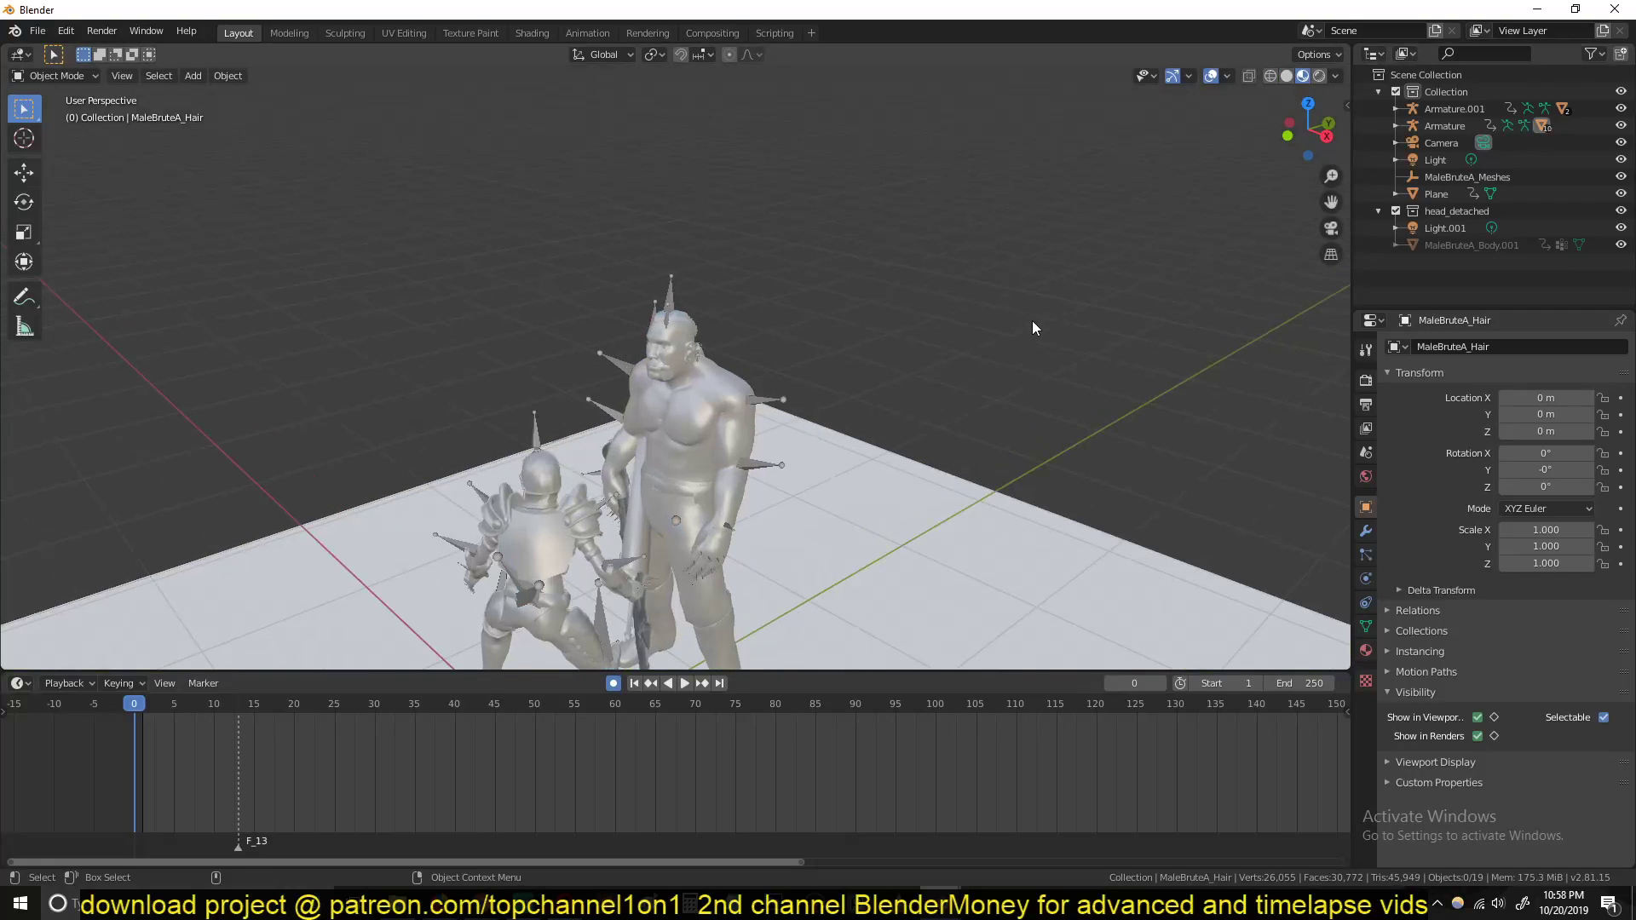
scroll(1032, 321, up, 1)
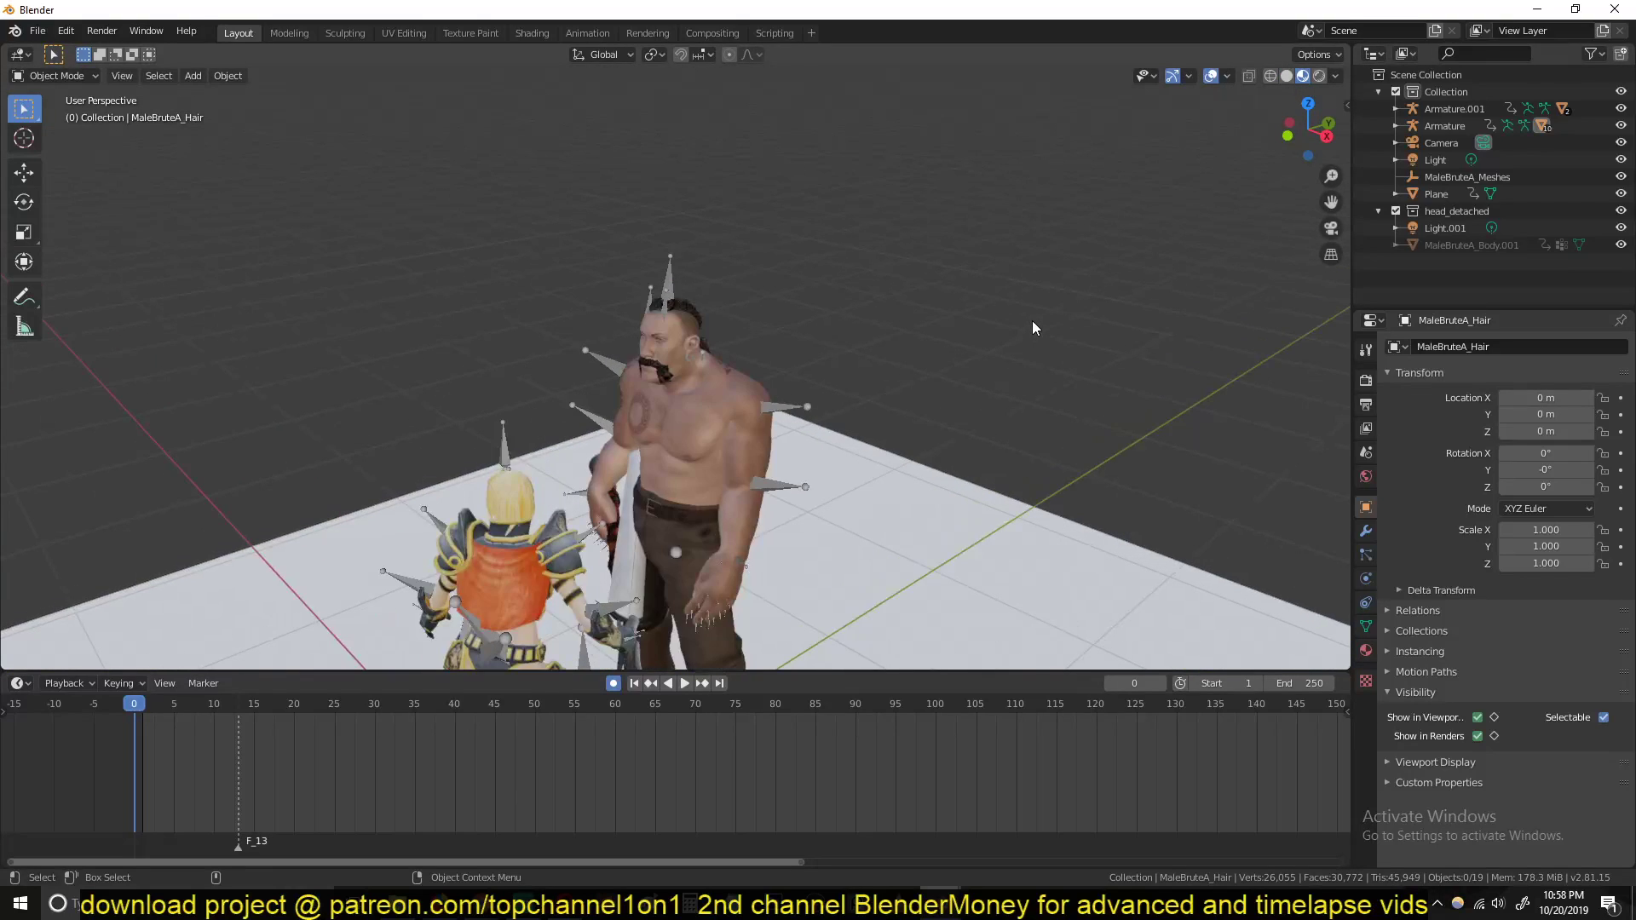
scroll(1042, 301, up, 1)
key(space)
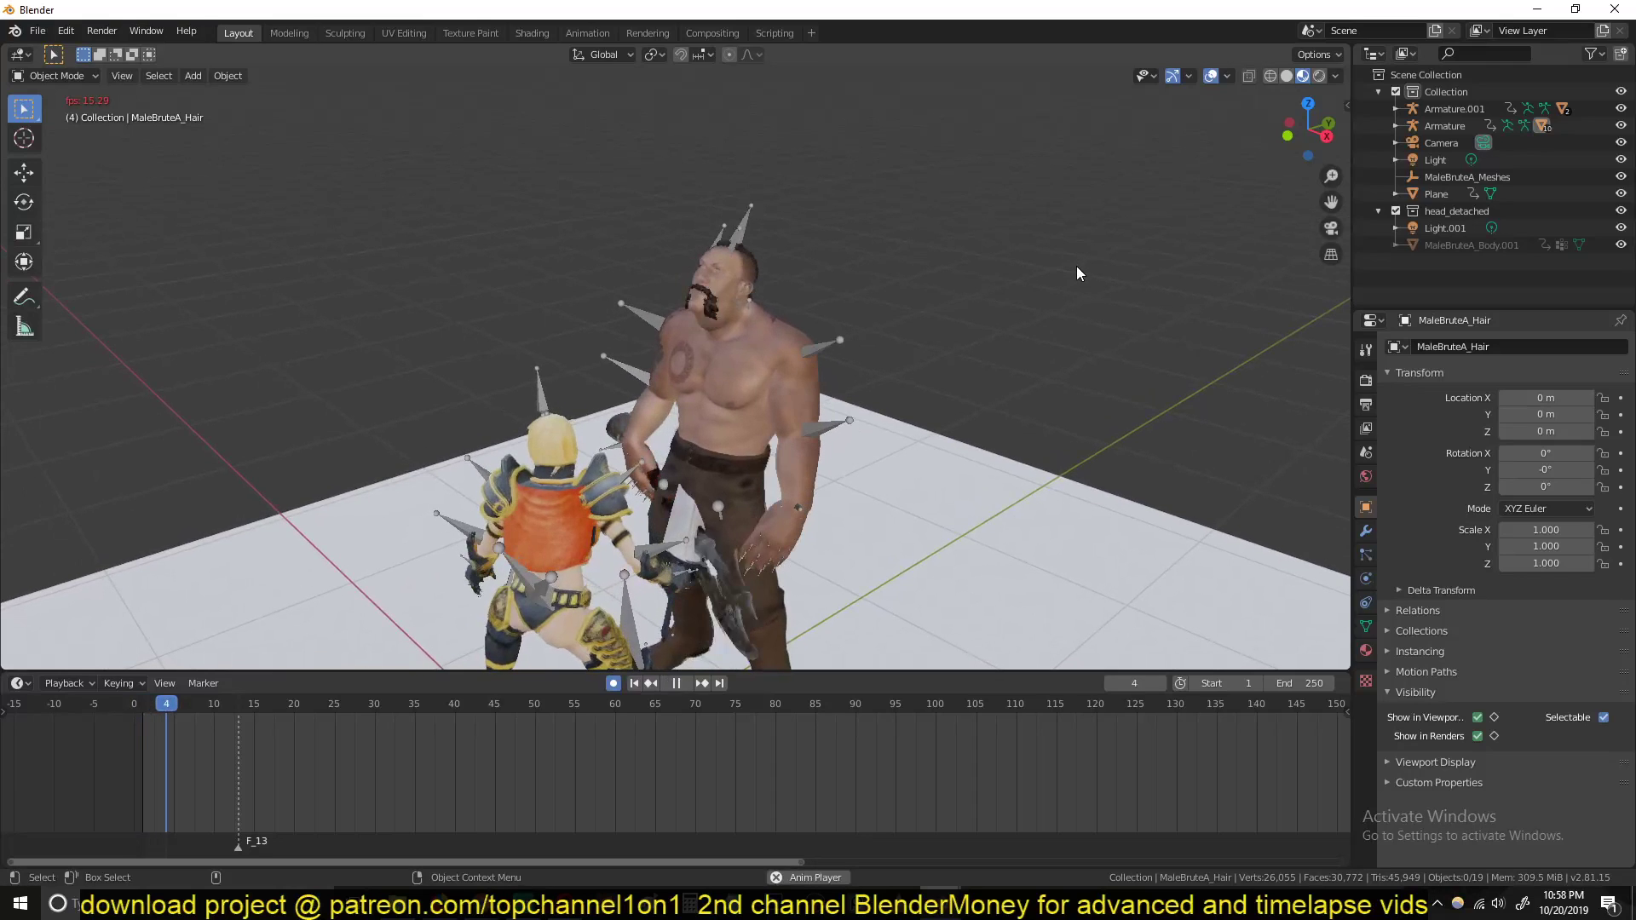
middle_drag(1012, 257, 998, 248)
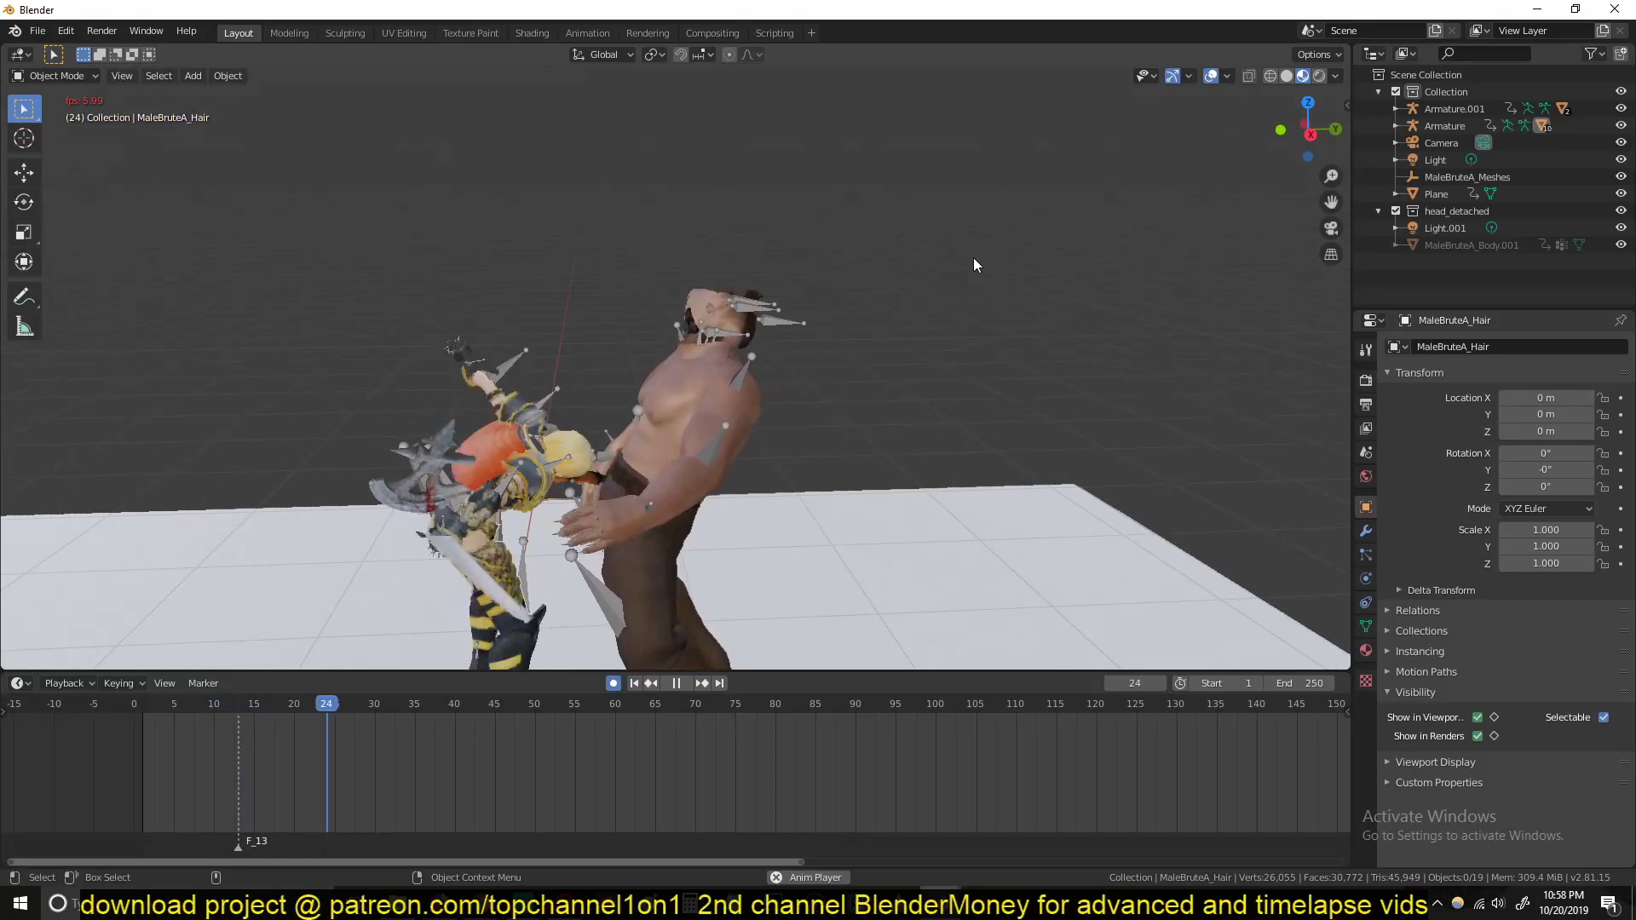
key(Escape)
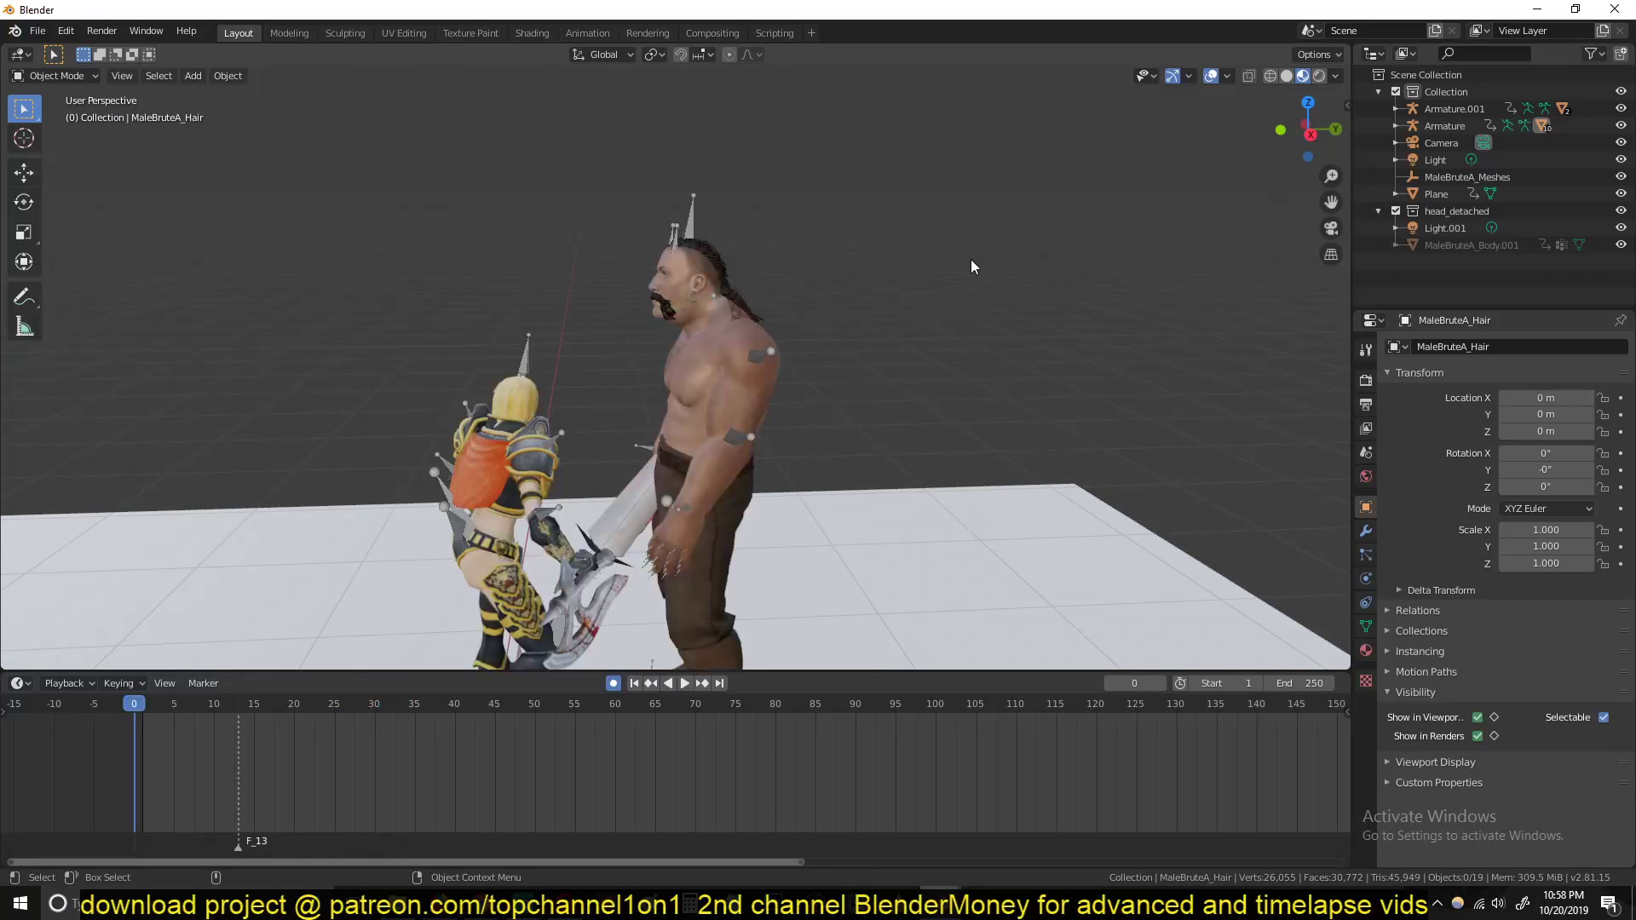
Inspect the neck seam of the attached head at frame 0, isolating the head and revealing all hidden objects again
key(KP_Decimal)
scroll(868, 220, down, 5)
middle_drag(821, 116, 858, 308)
scroll(858, 308, up, 3)
scroll(863, 309, down, 3)
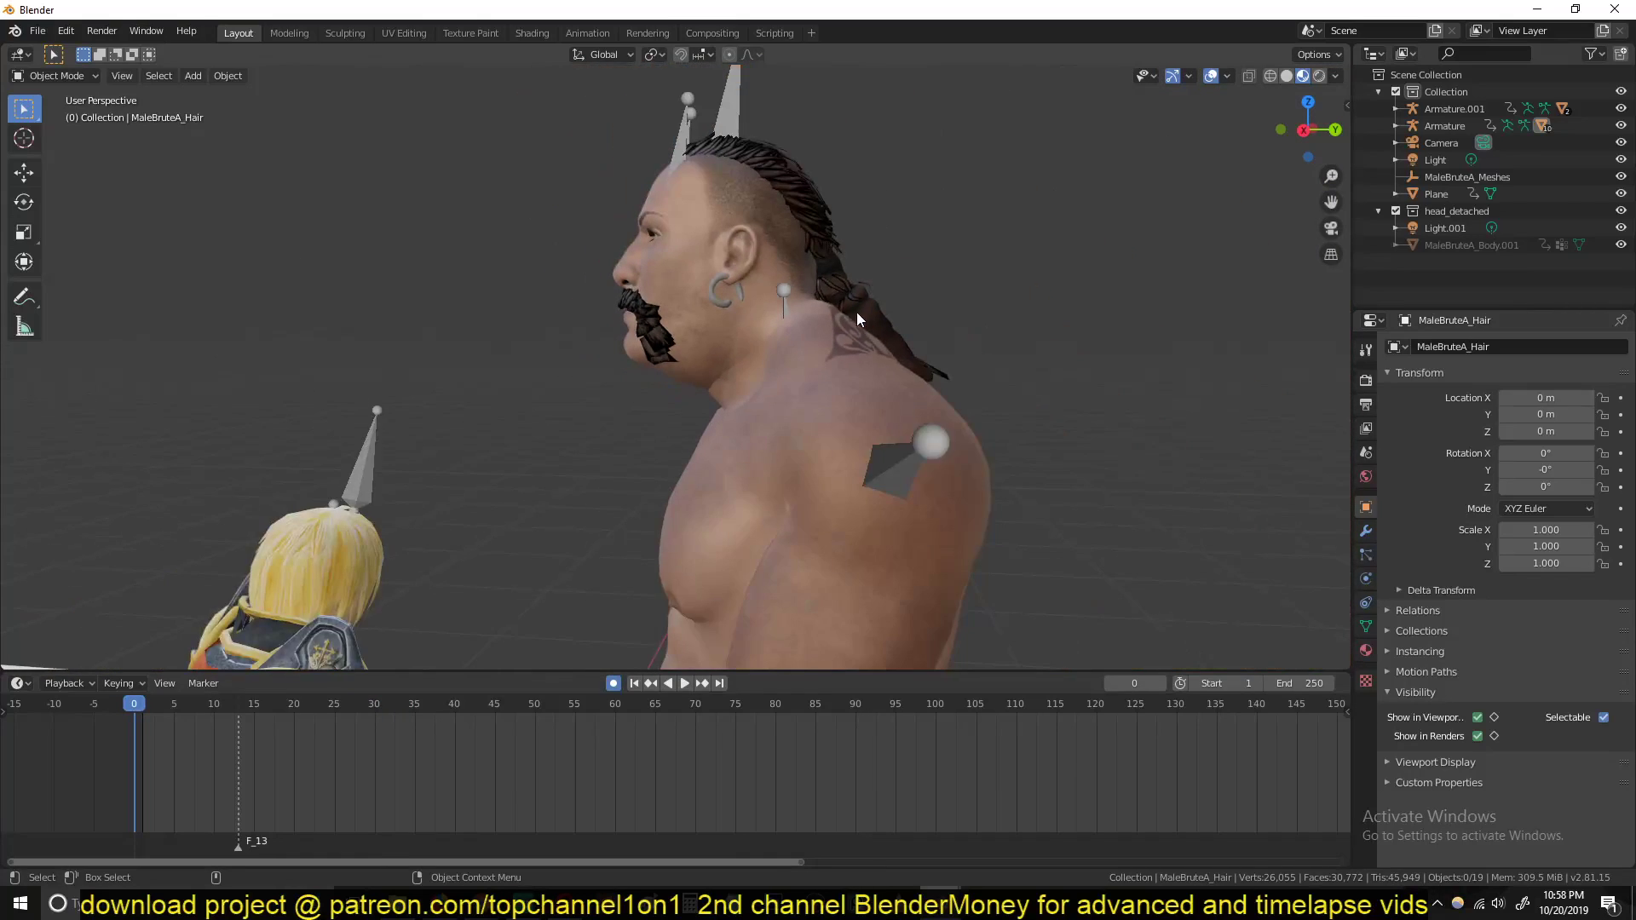
click(819, 295)
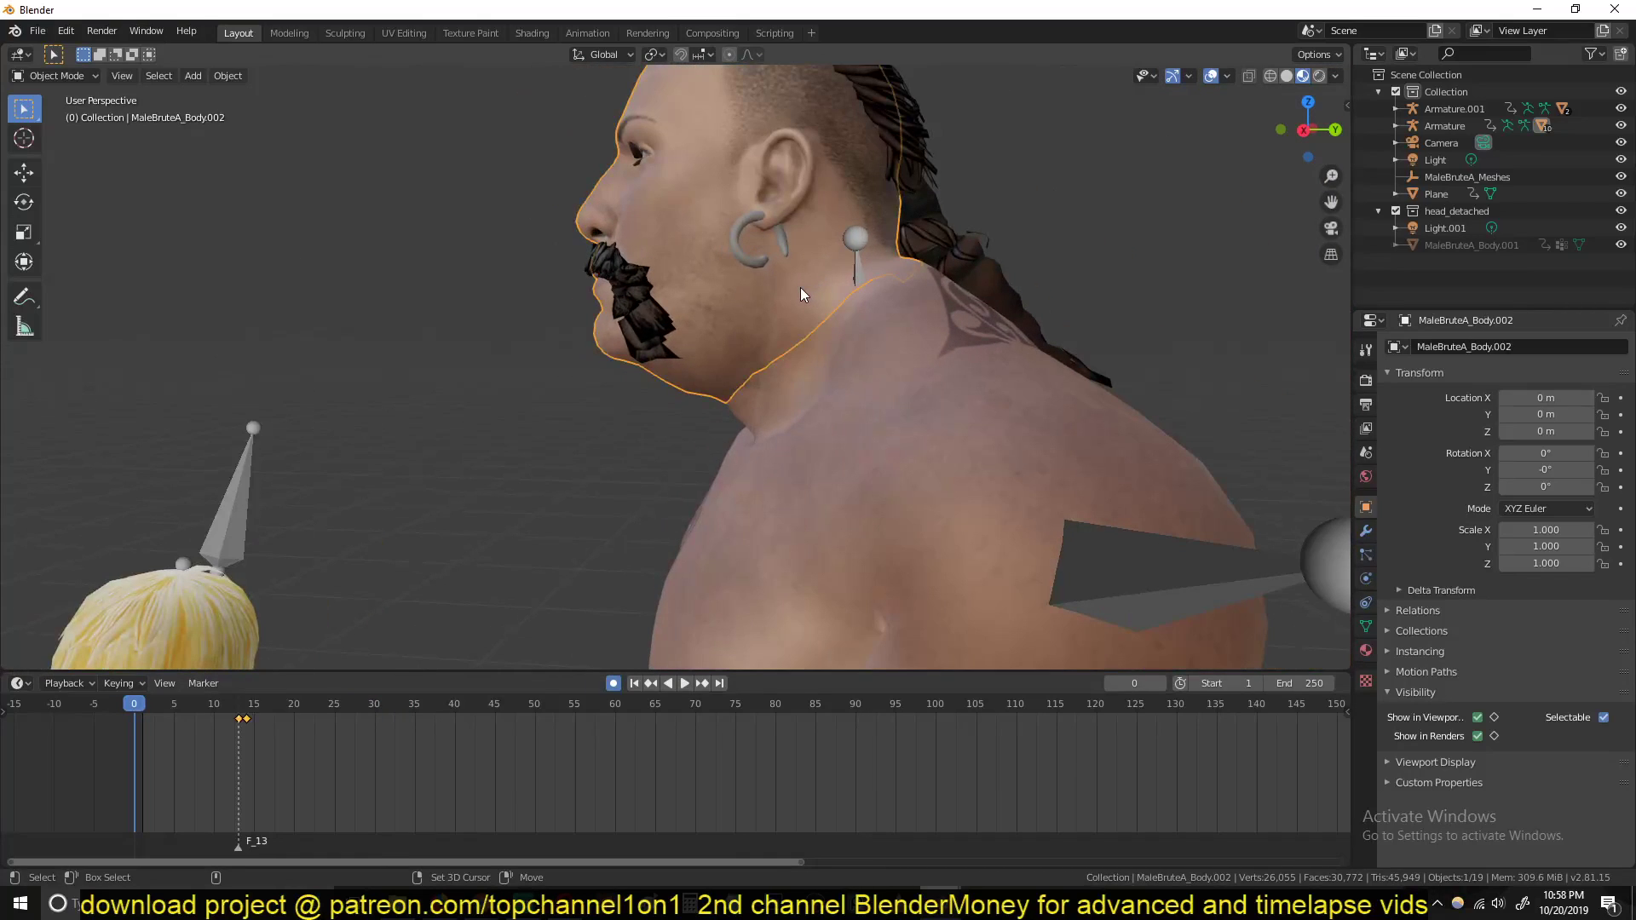
key(shift+h)
right_click(800, 290)
click(1207, 290)
key(alt+h)
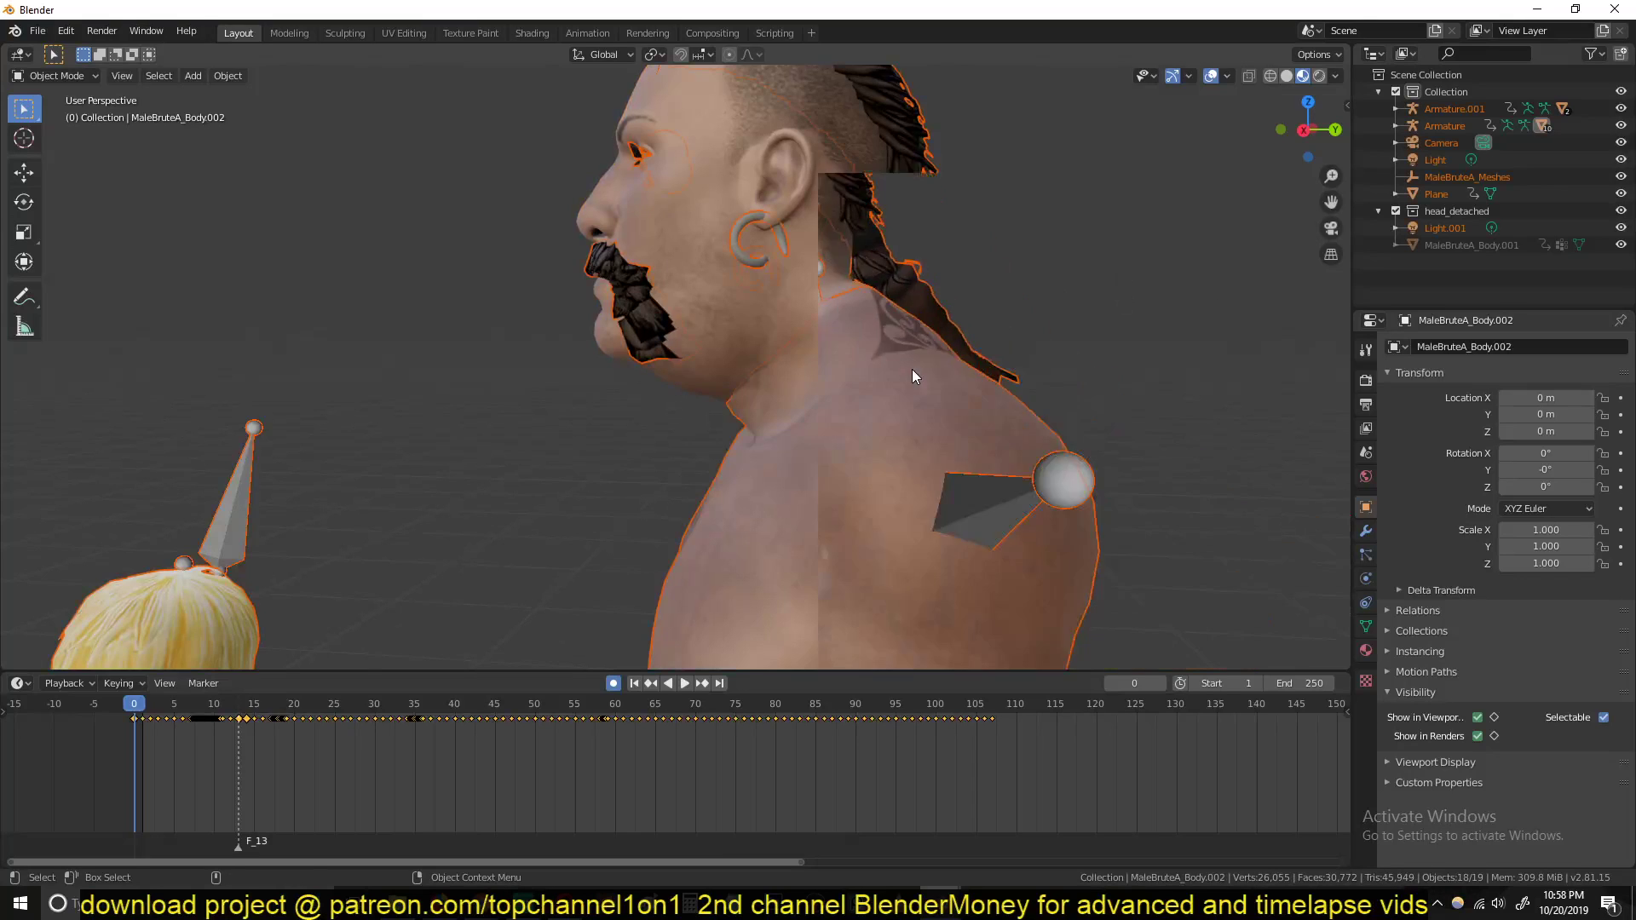
Go to frame 16 and select the detached head MaleBruteA_Body.001
scroll(911, 370, down, 4)
click(265, 762)
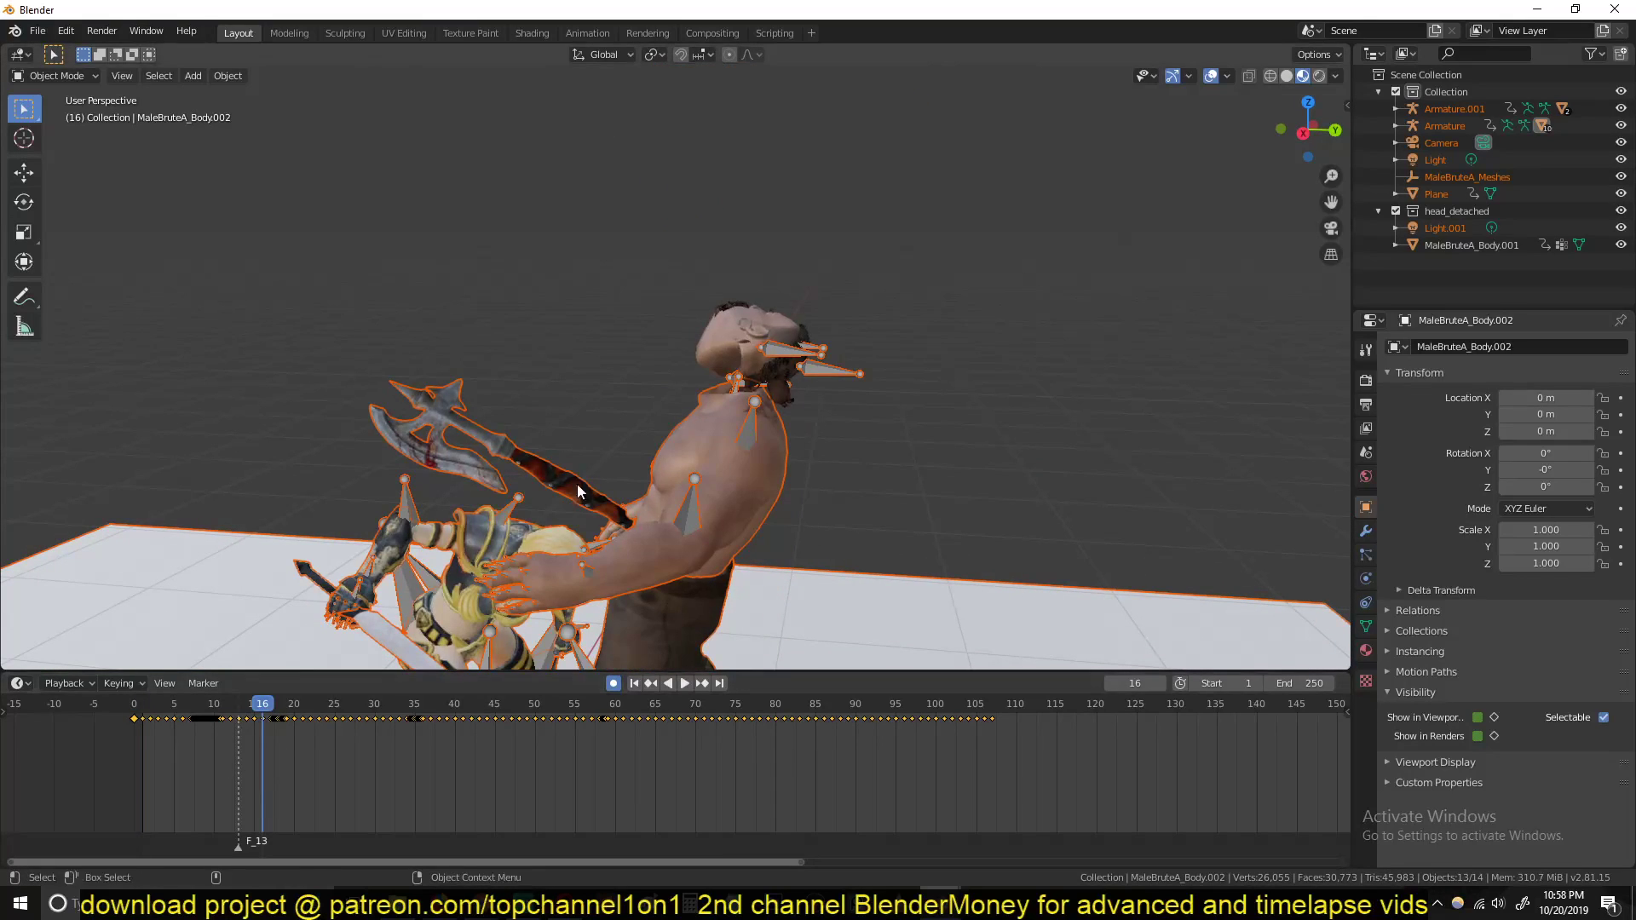
click(707, 357)
scroll(707, 357, up, 2)
scroll(707, 356, up, 2)
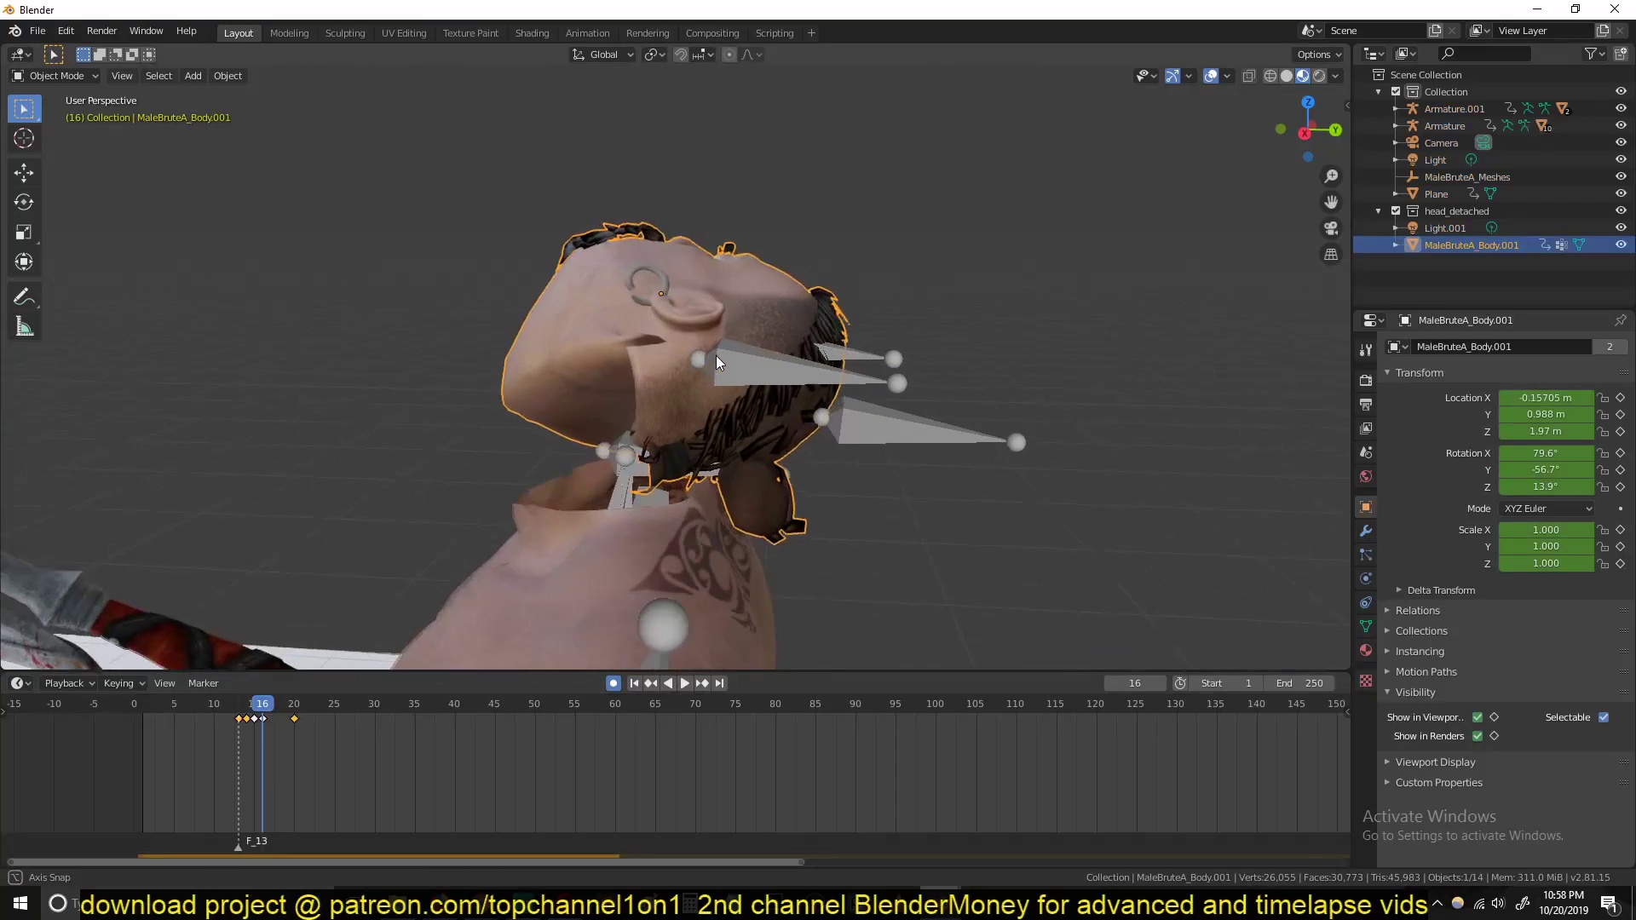
middle_drag(713, 357, 738, 316)
Add a new material to the detached head and assign it to the large face closing the neck cut
key(Tab)
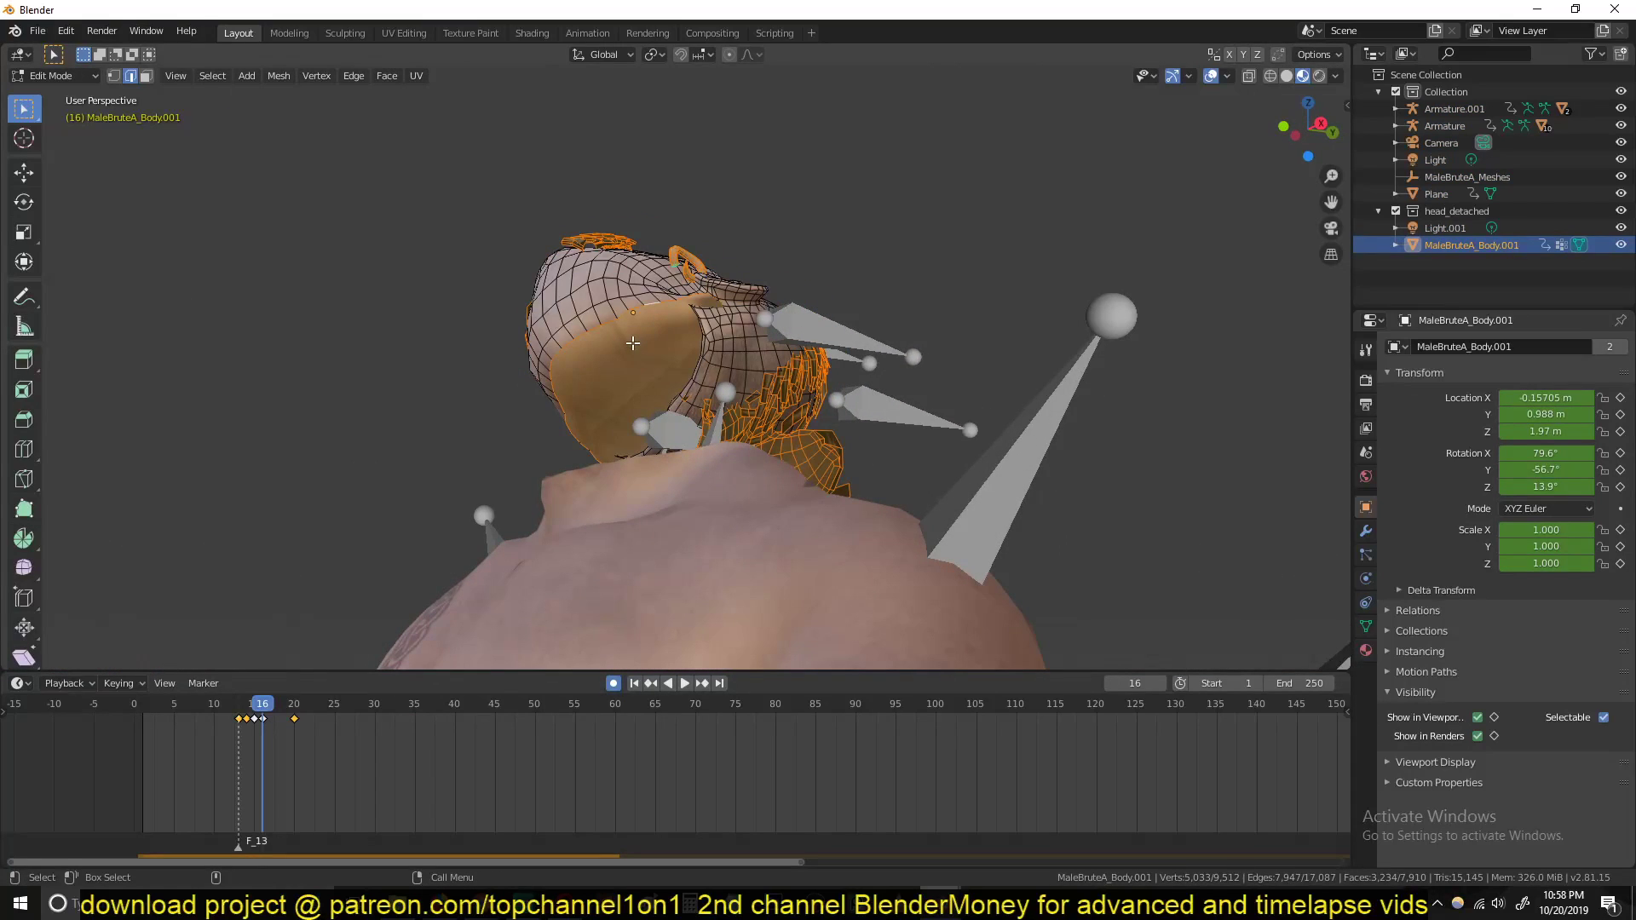
key(3)
click(631, 345)
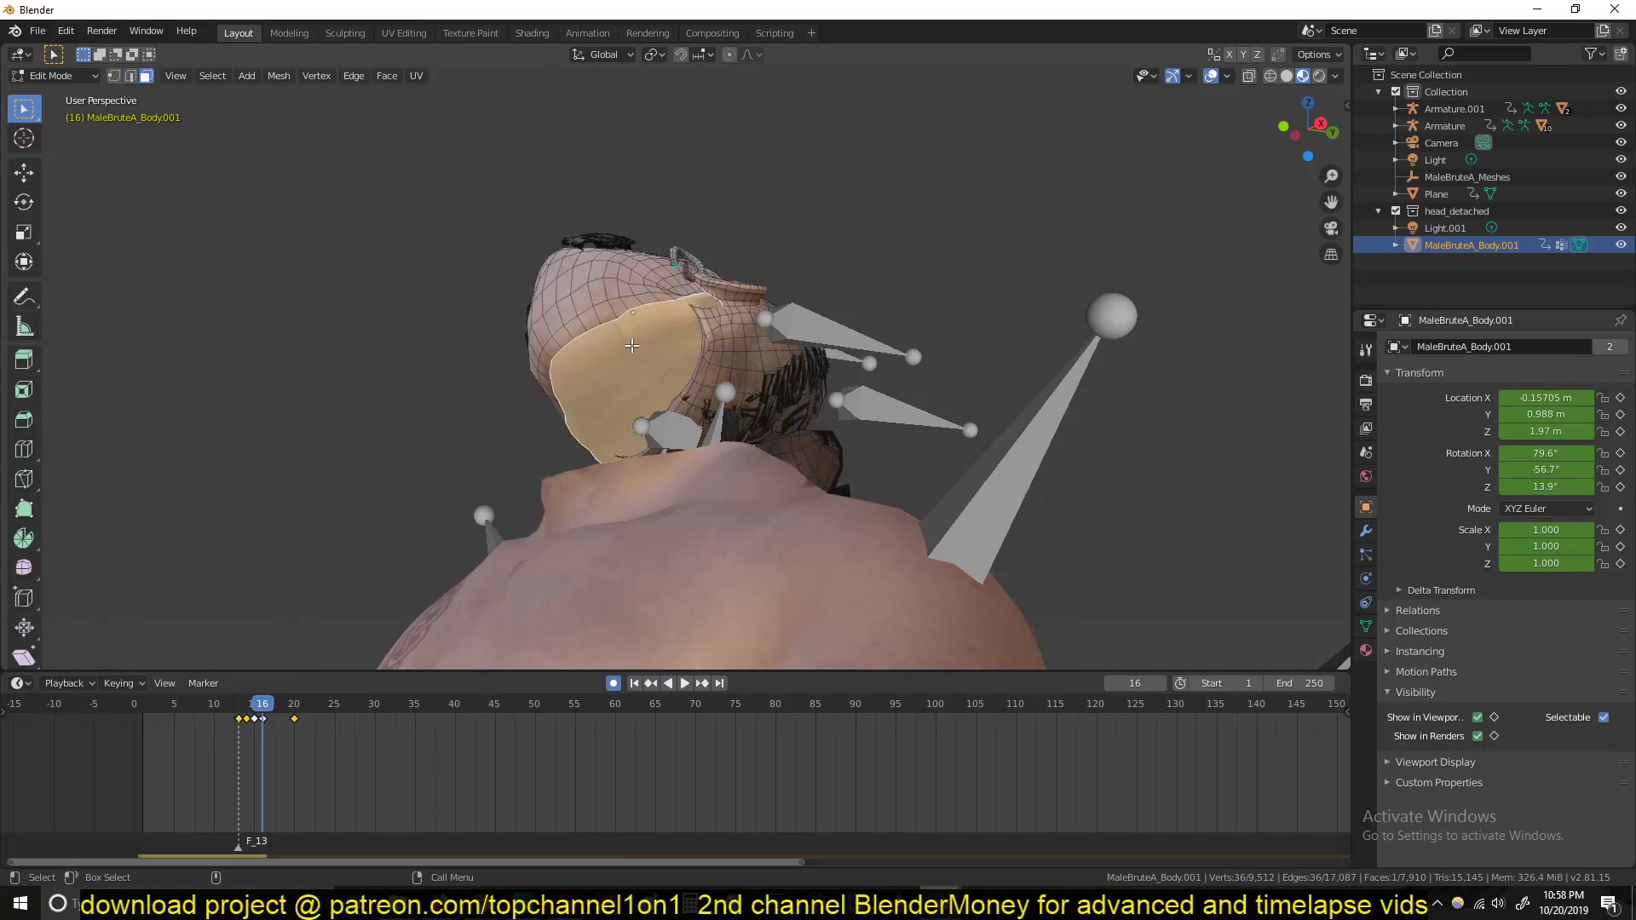
click(1367, 650)
click(1621, 347)
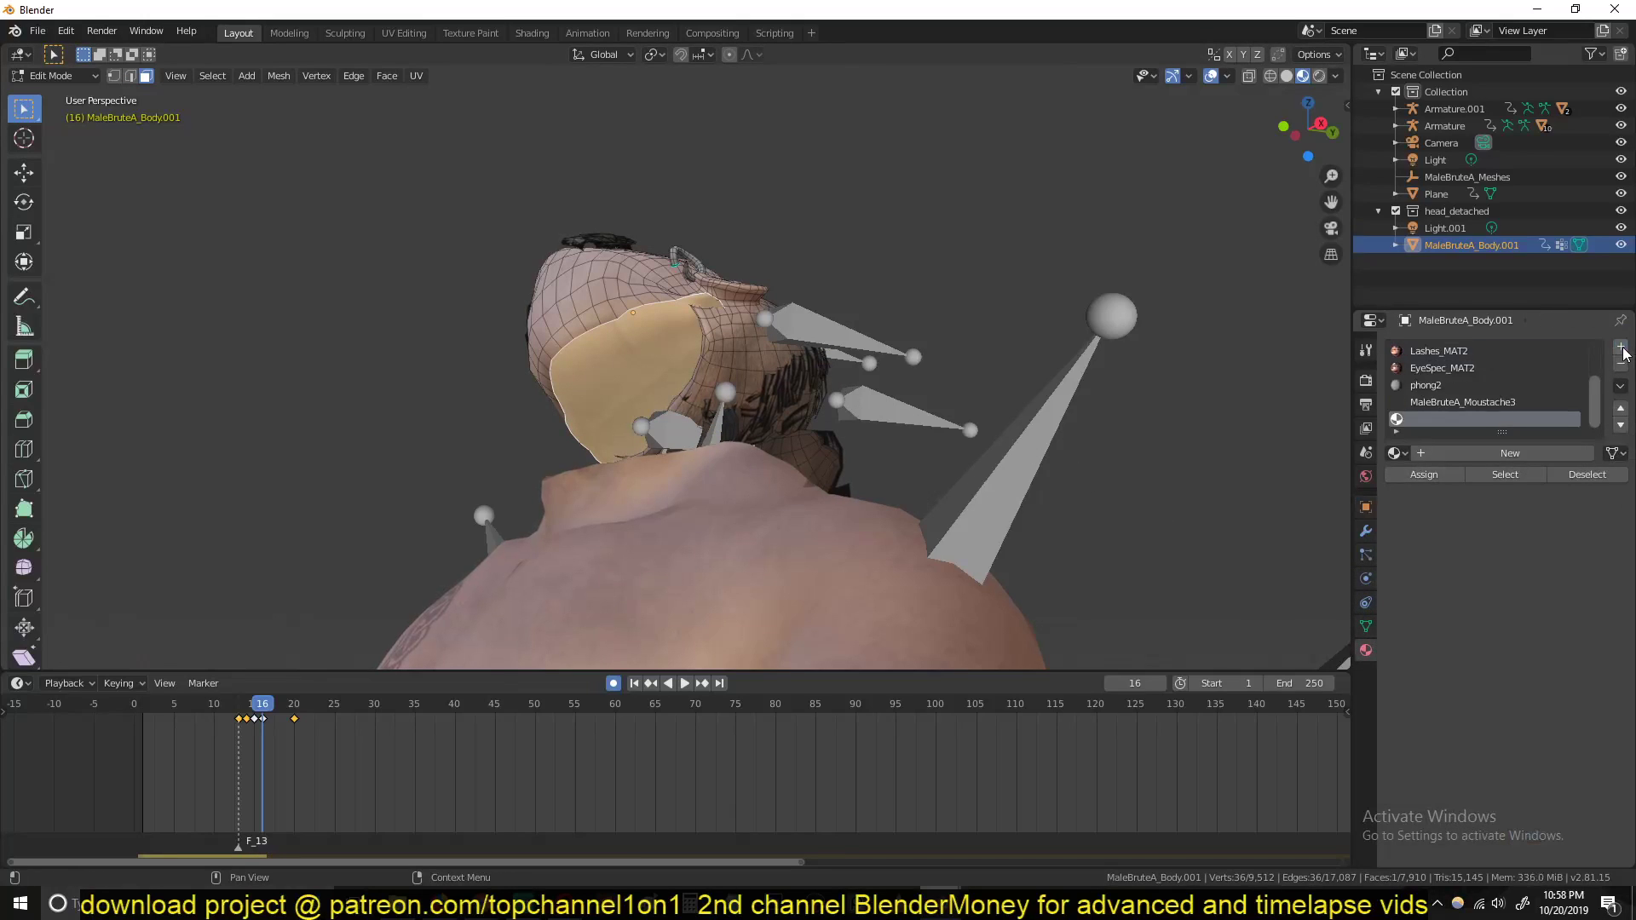
click(1487, 453)
double_click(1486, 452)
click(1455, 481)
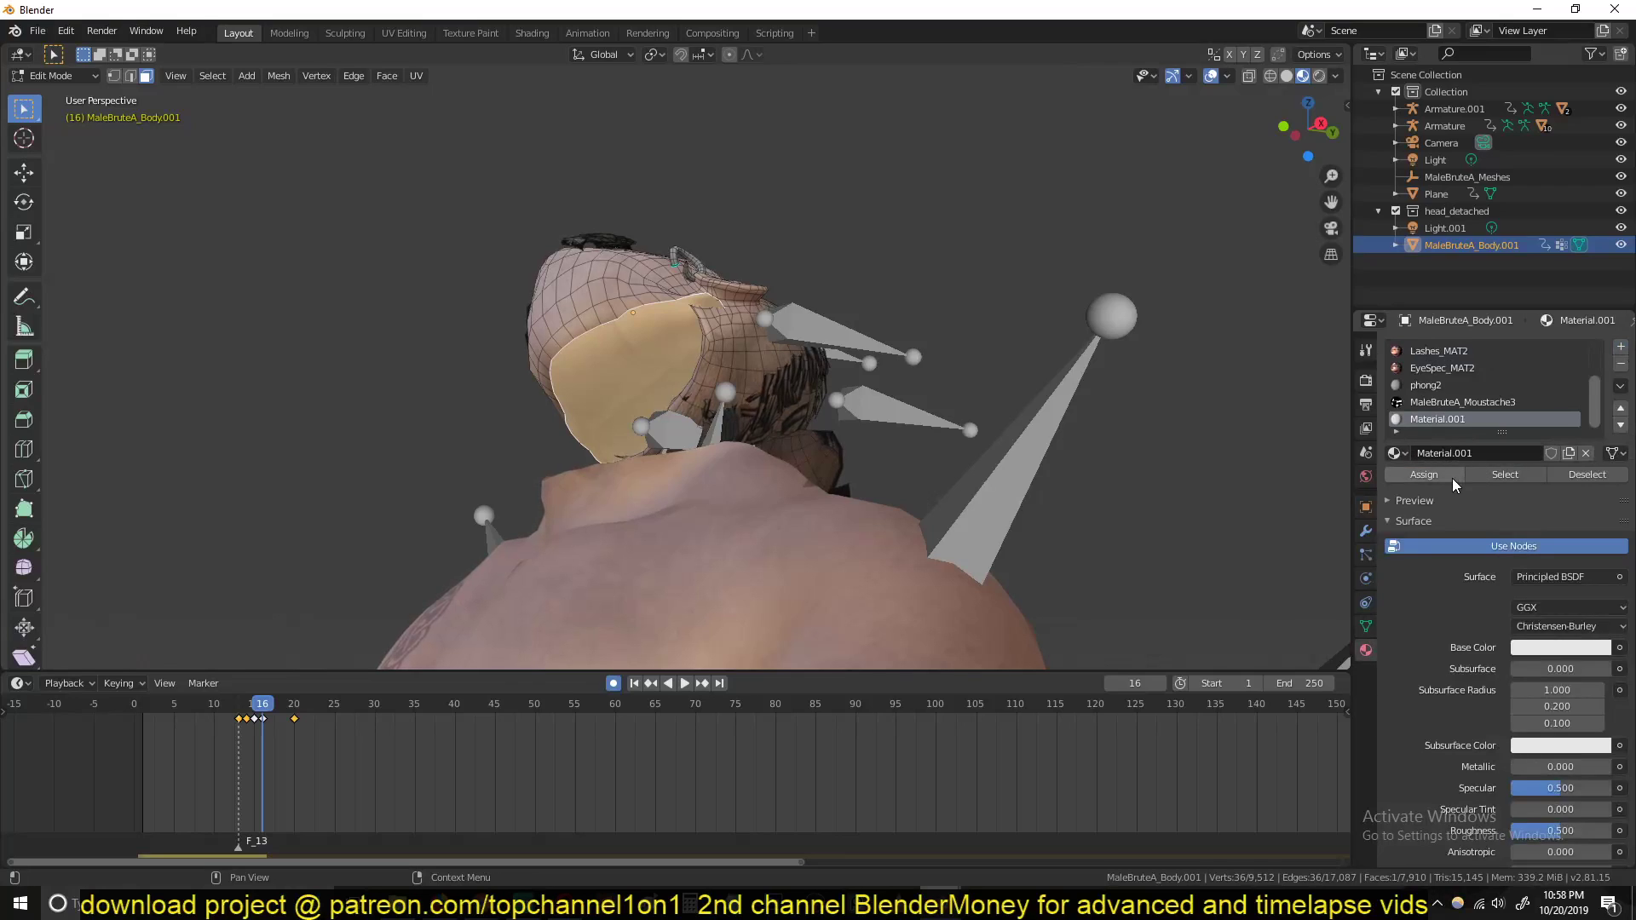
middle_drag(631, 317, 639, 388)
key(Tab)
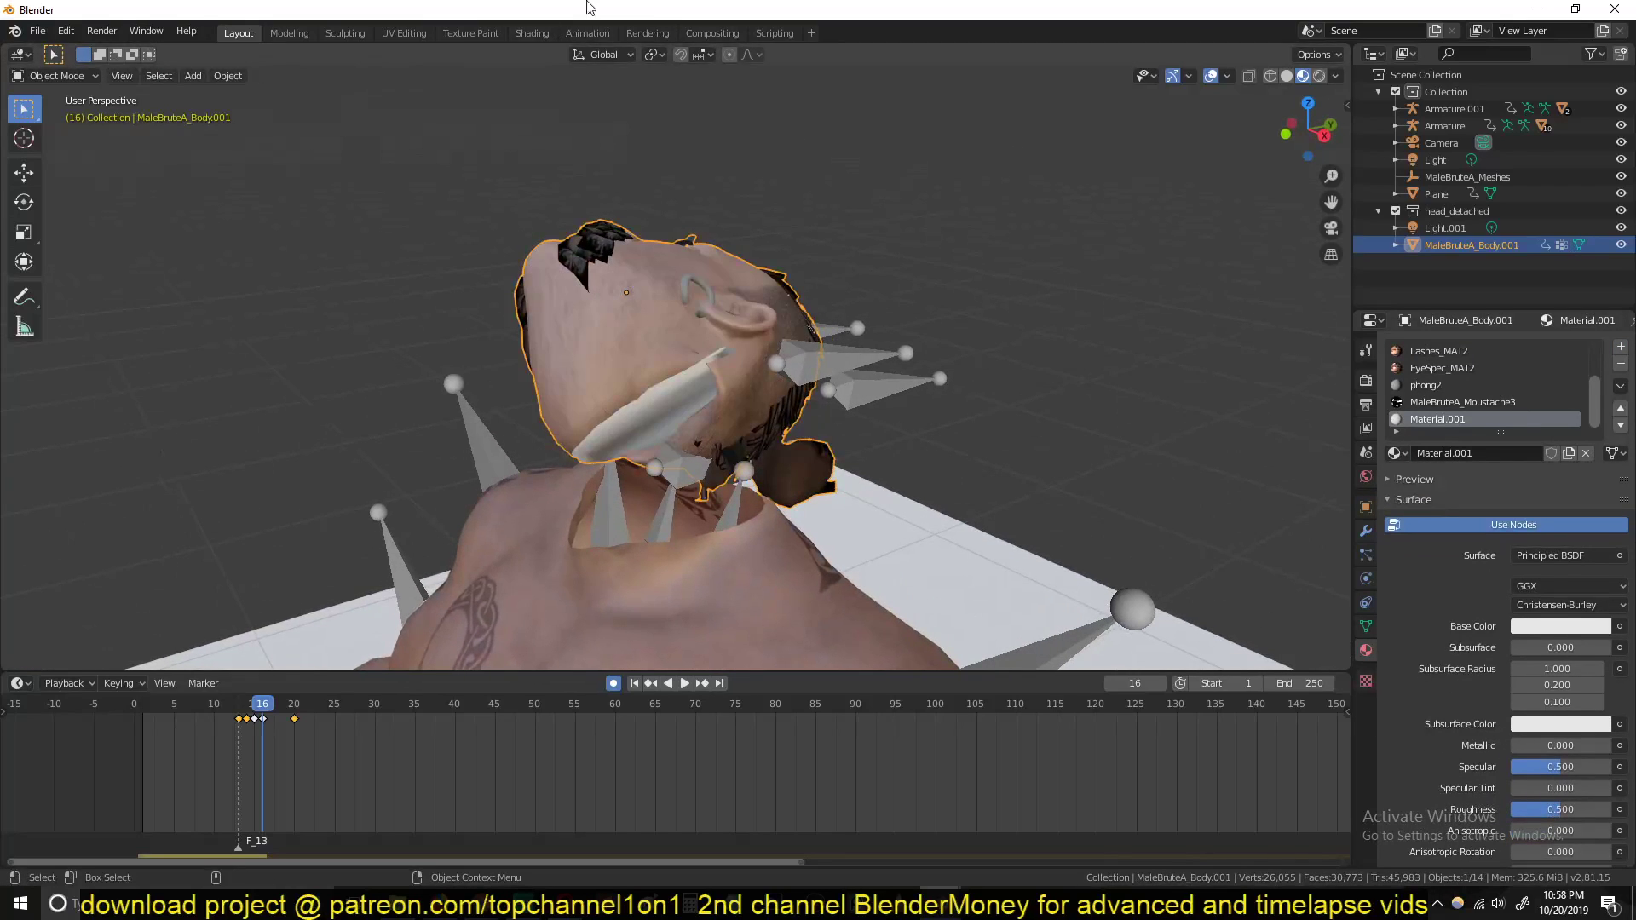
Try an Image Texture as the neck cut material's base color, browse the Downloads folder for an image, and remove the texture
click(1619, 627)
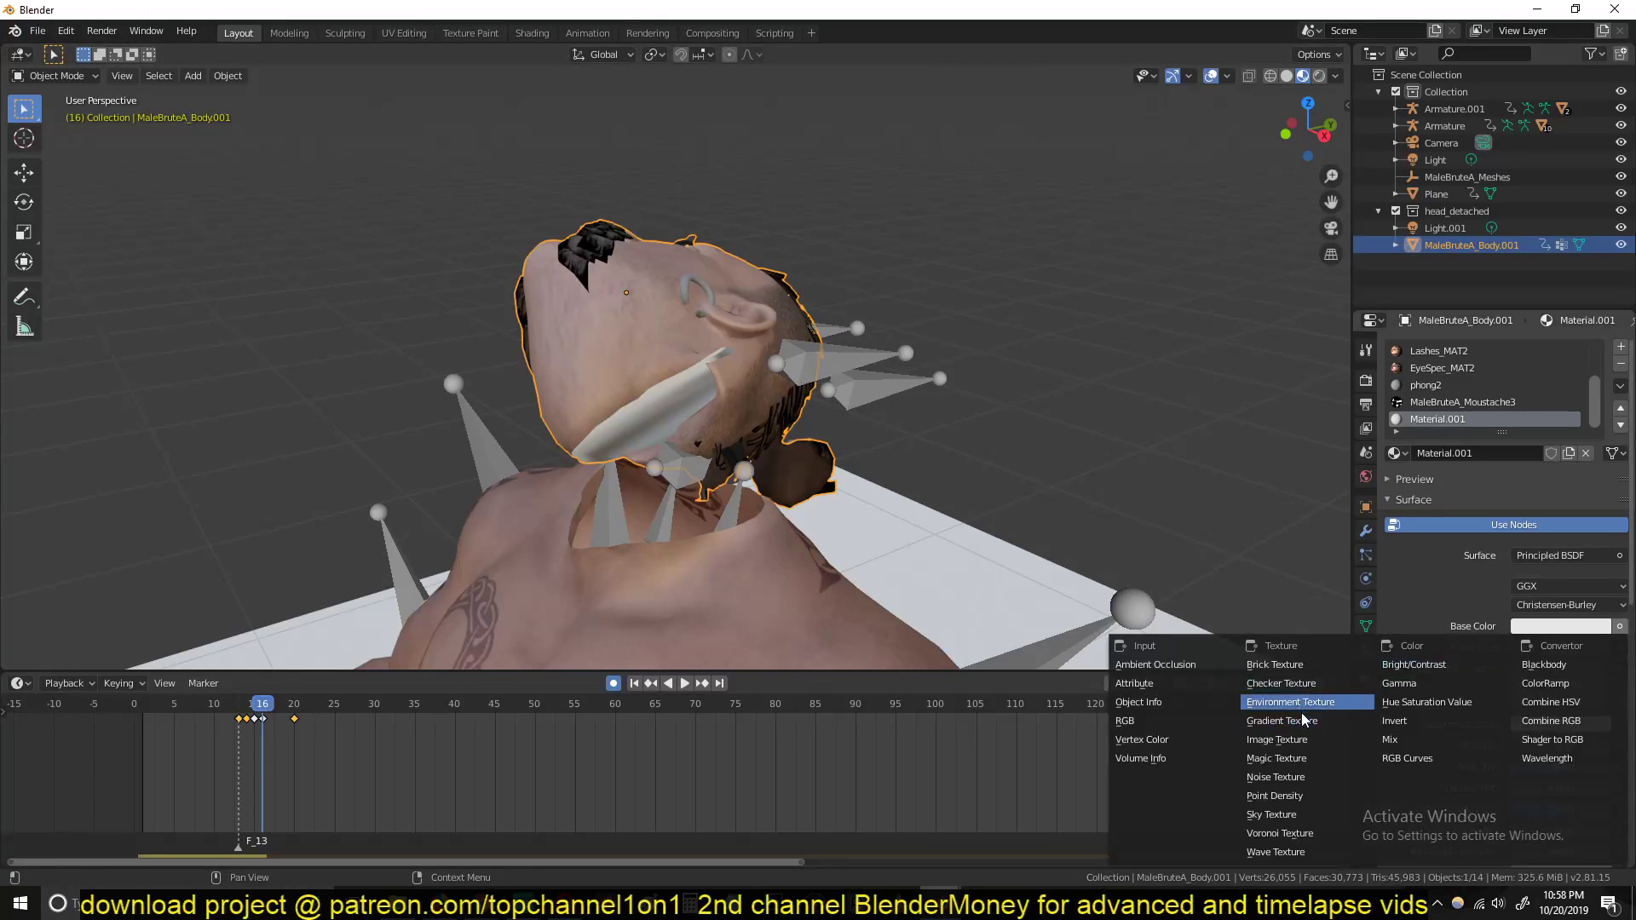
click(1303, 741)
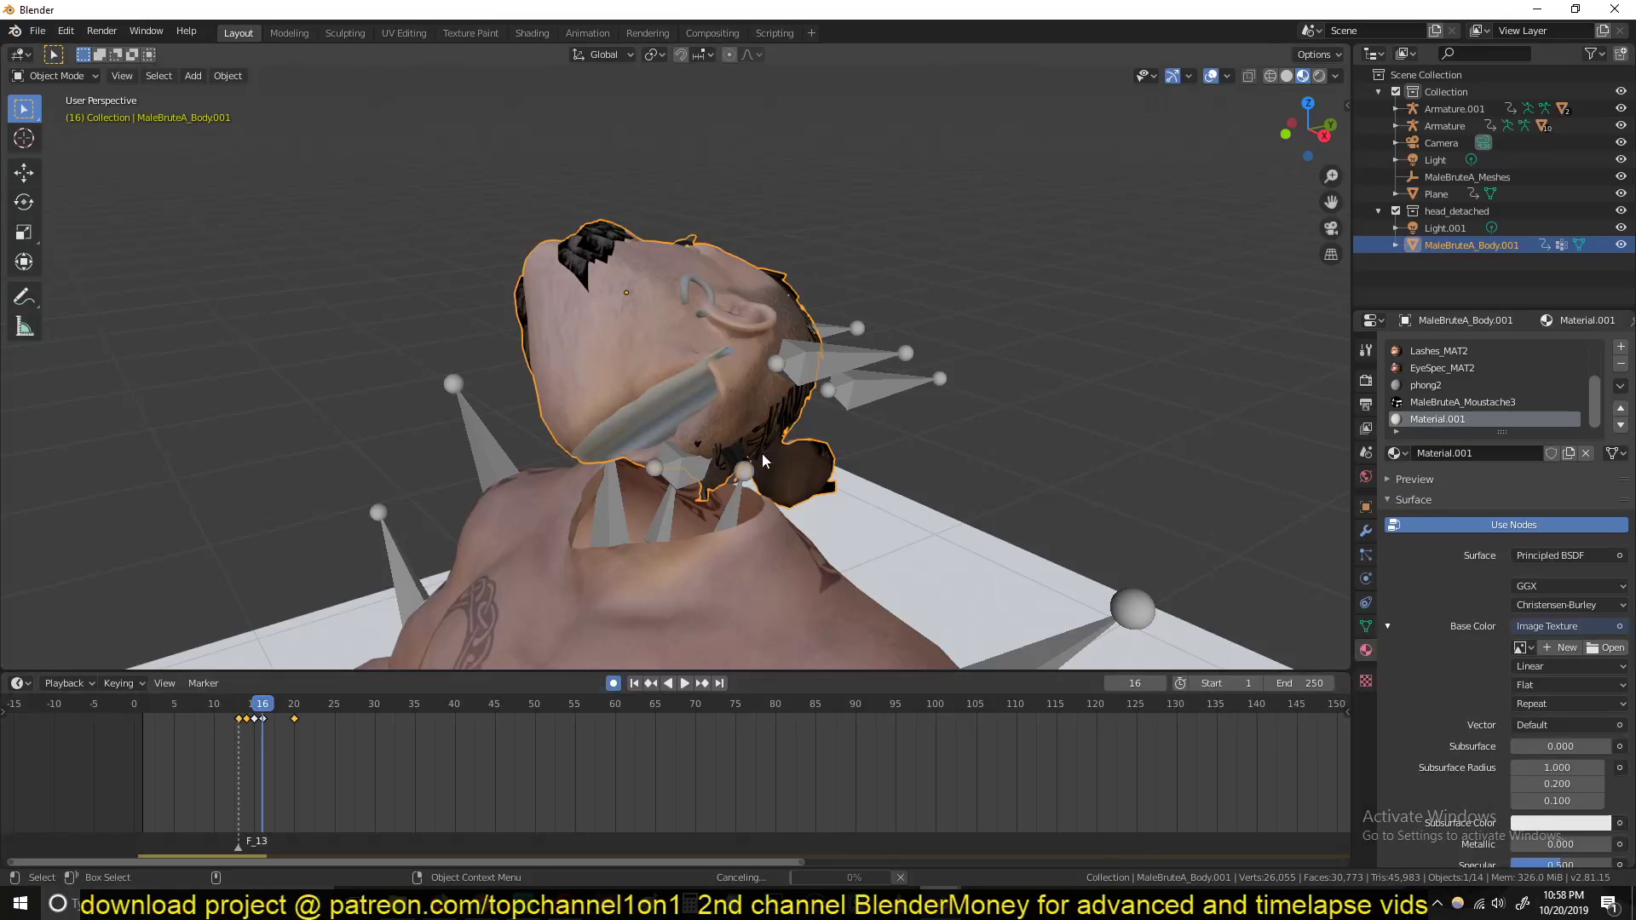
middle_drag(862, 310, 750, 315)
click(1611, 650)
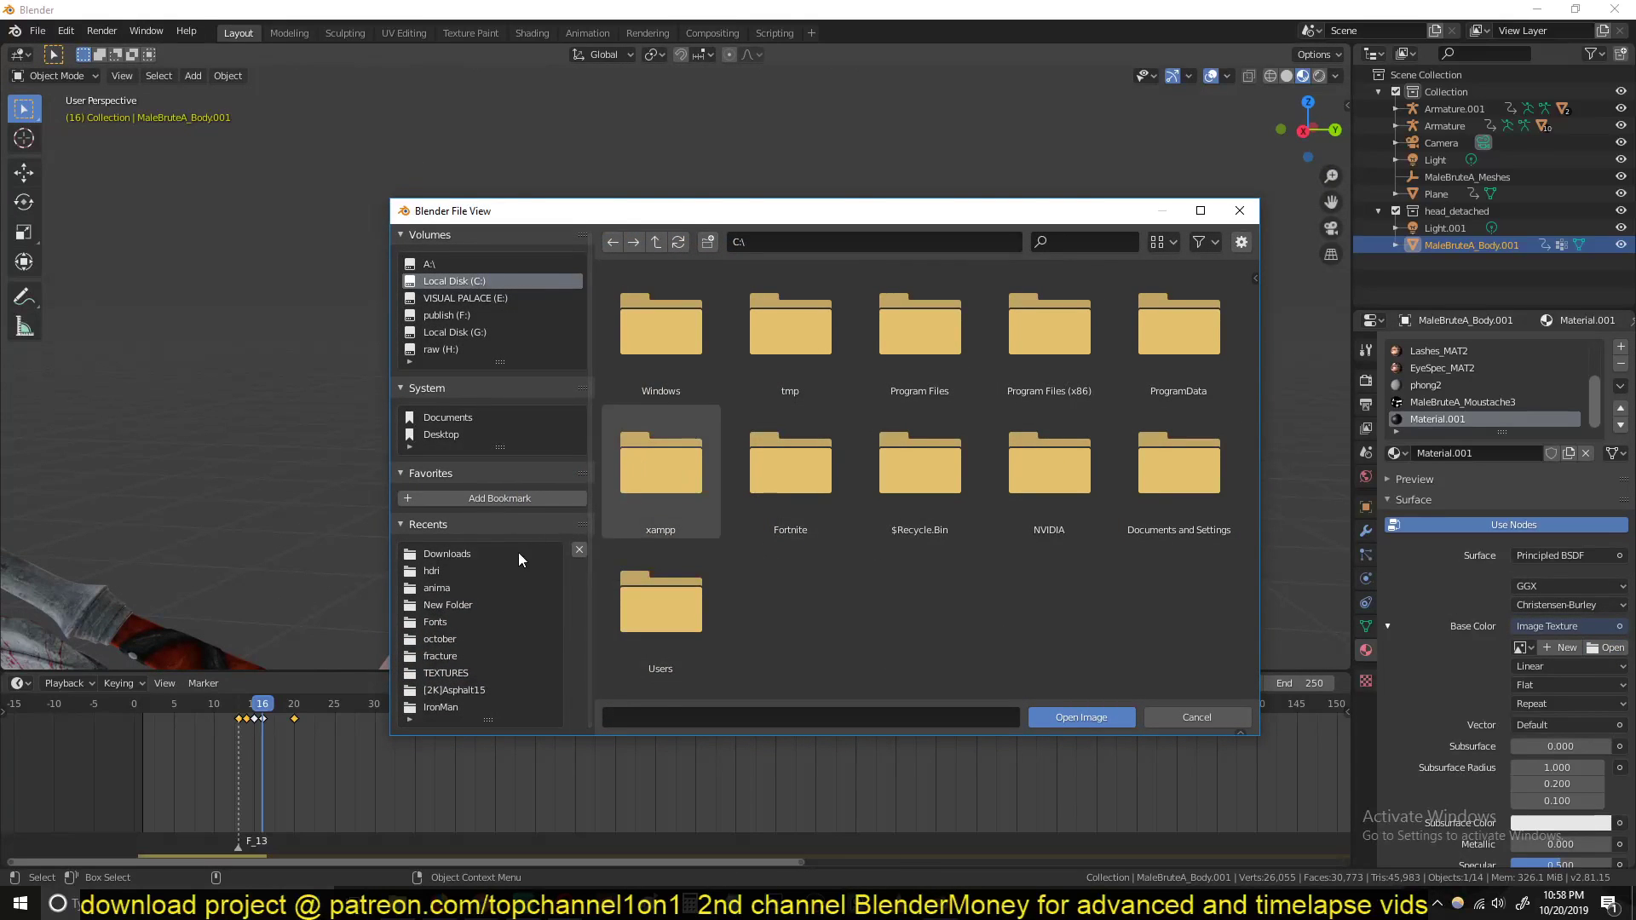
click(435, 556)
scroll(859, 563, down, 4)
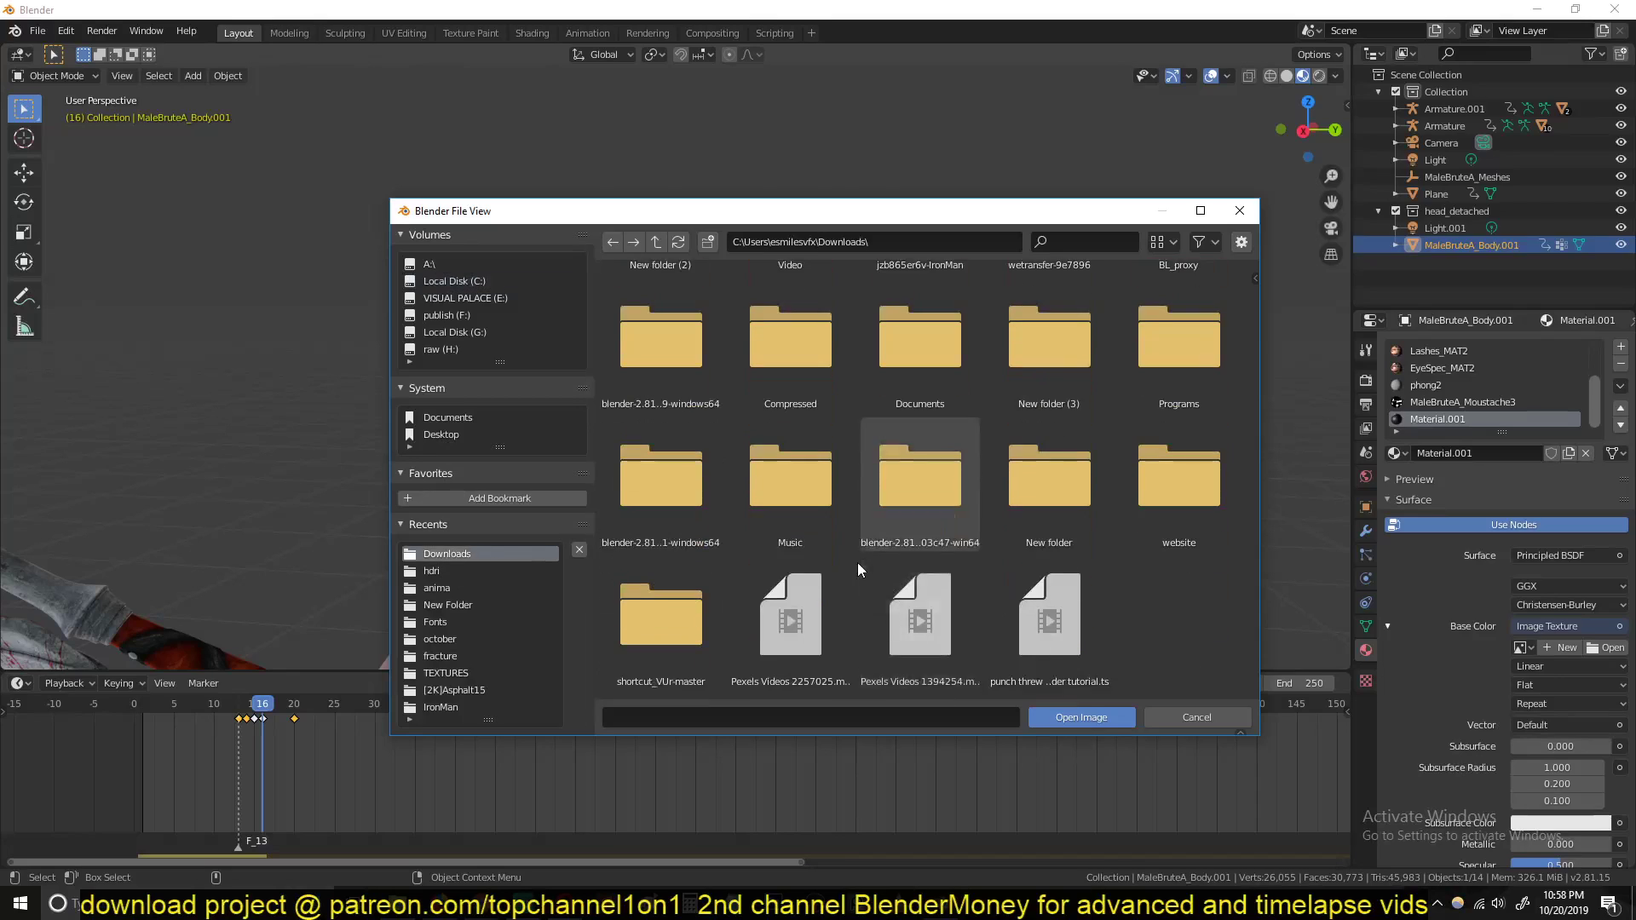
scroll(868, 559, up, 2)
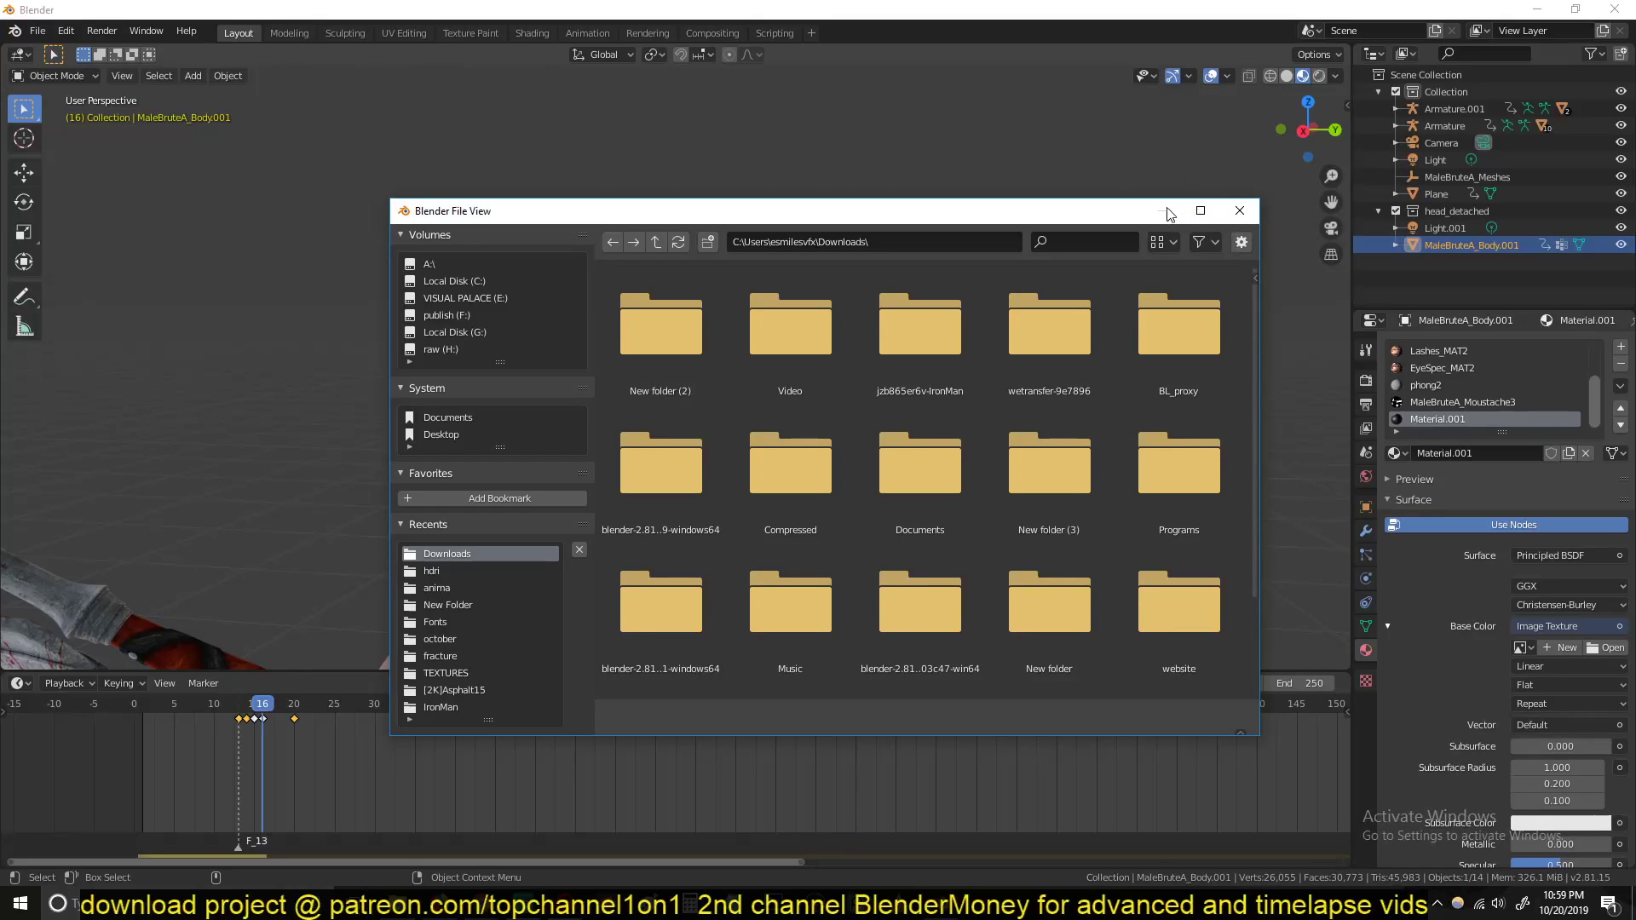
click(1245, 229)
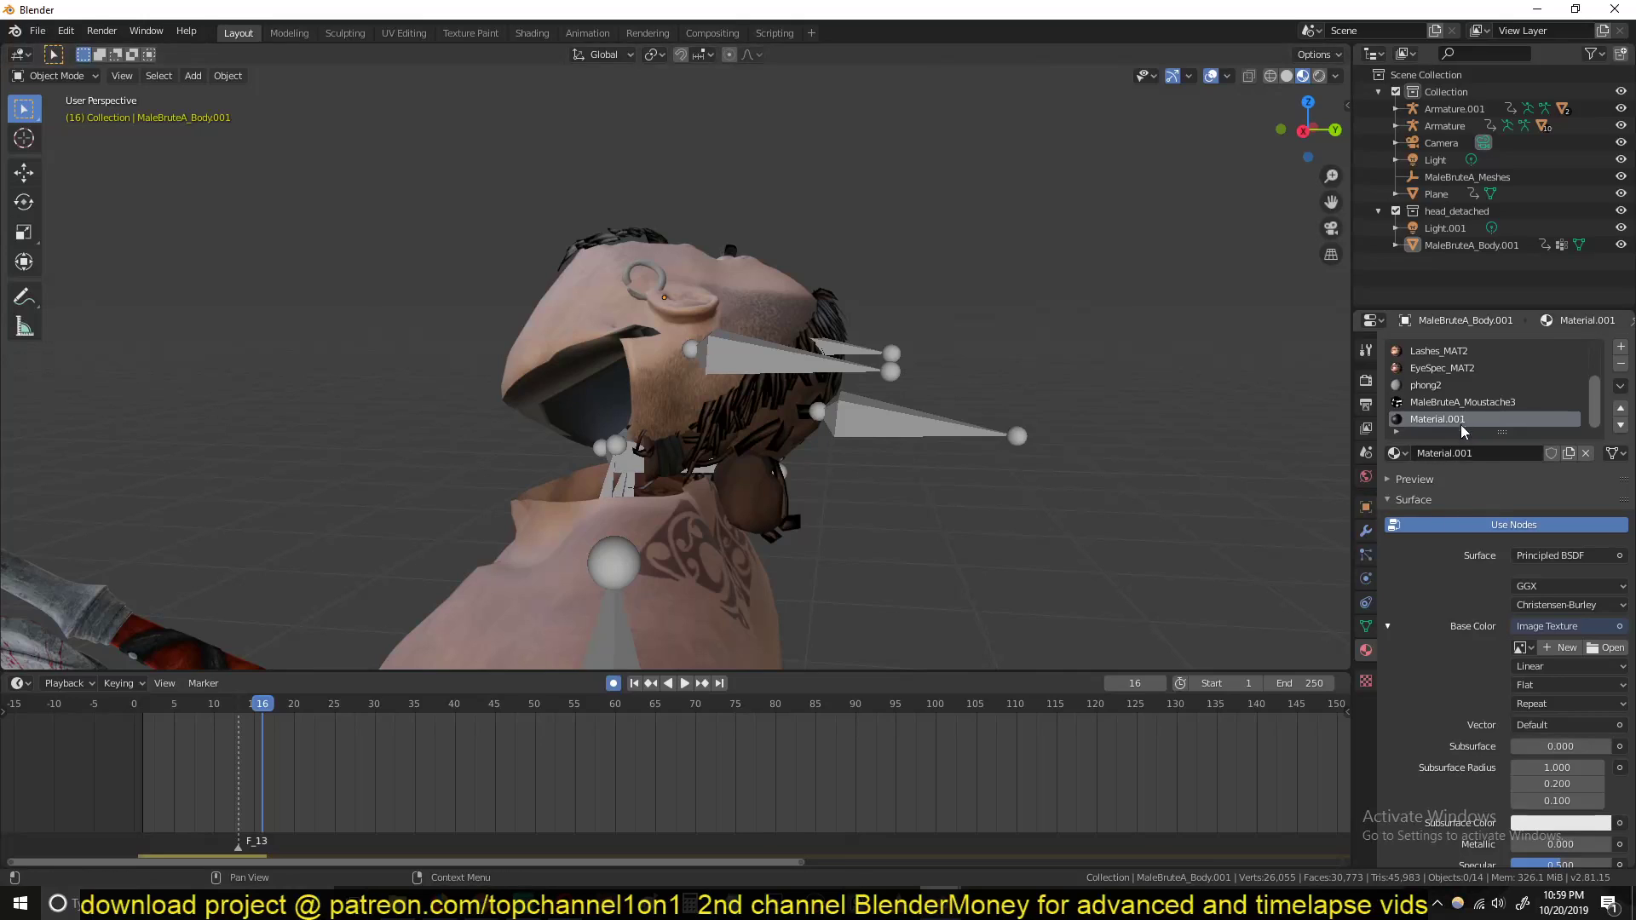
click(1621, 629)
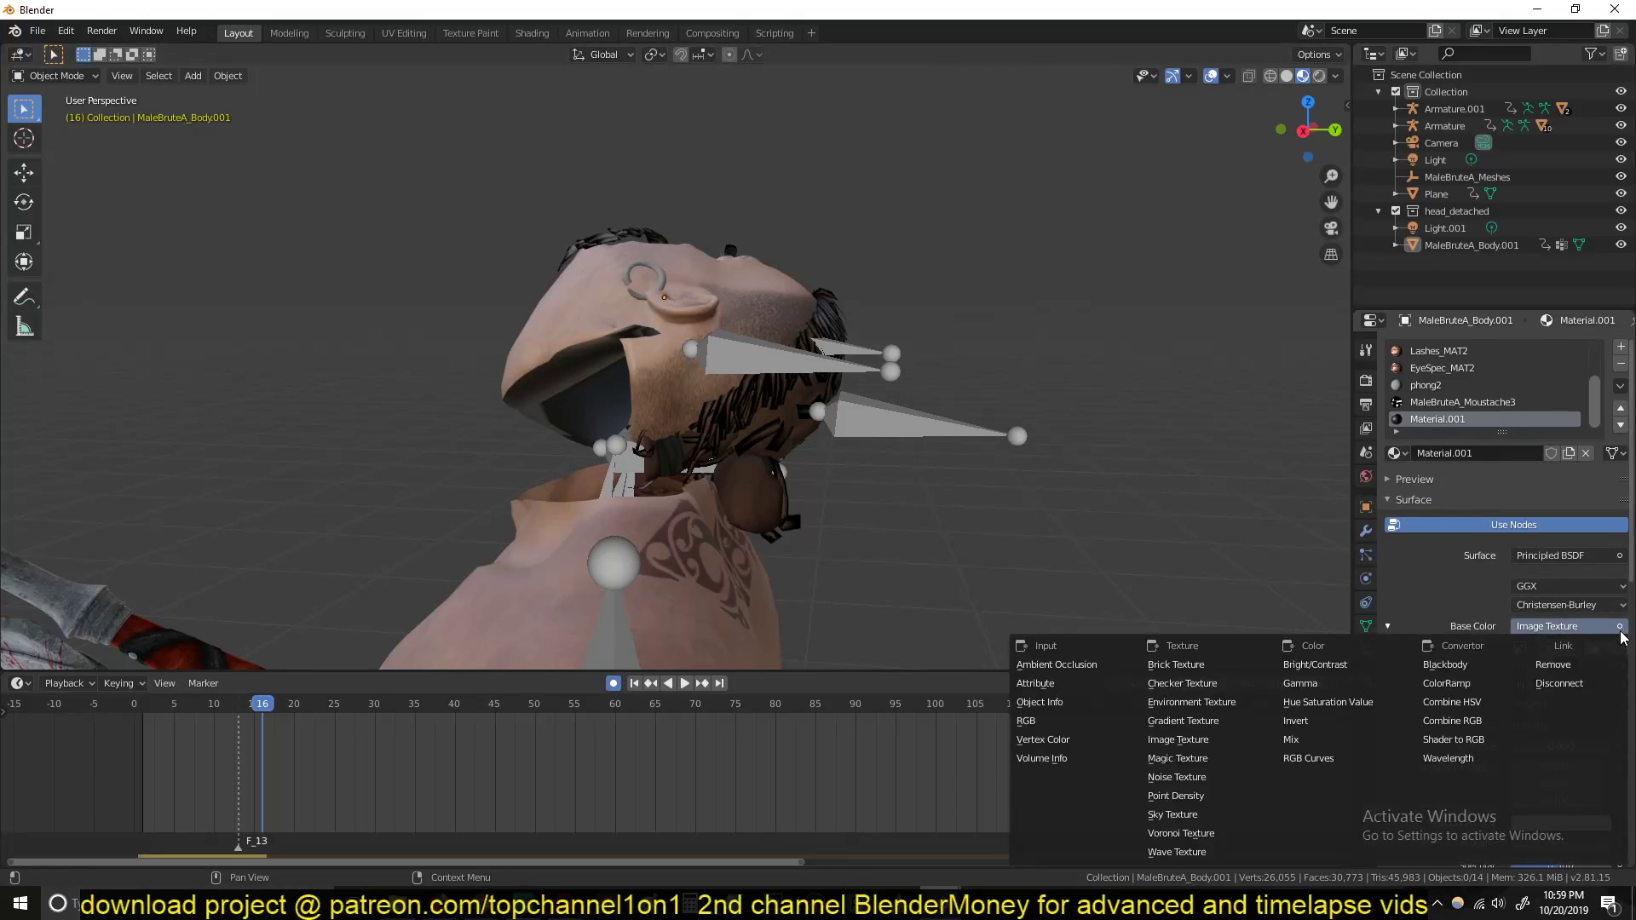
click(1574, 665)
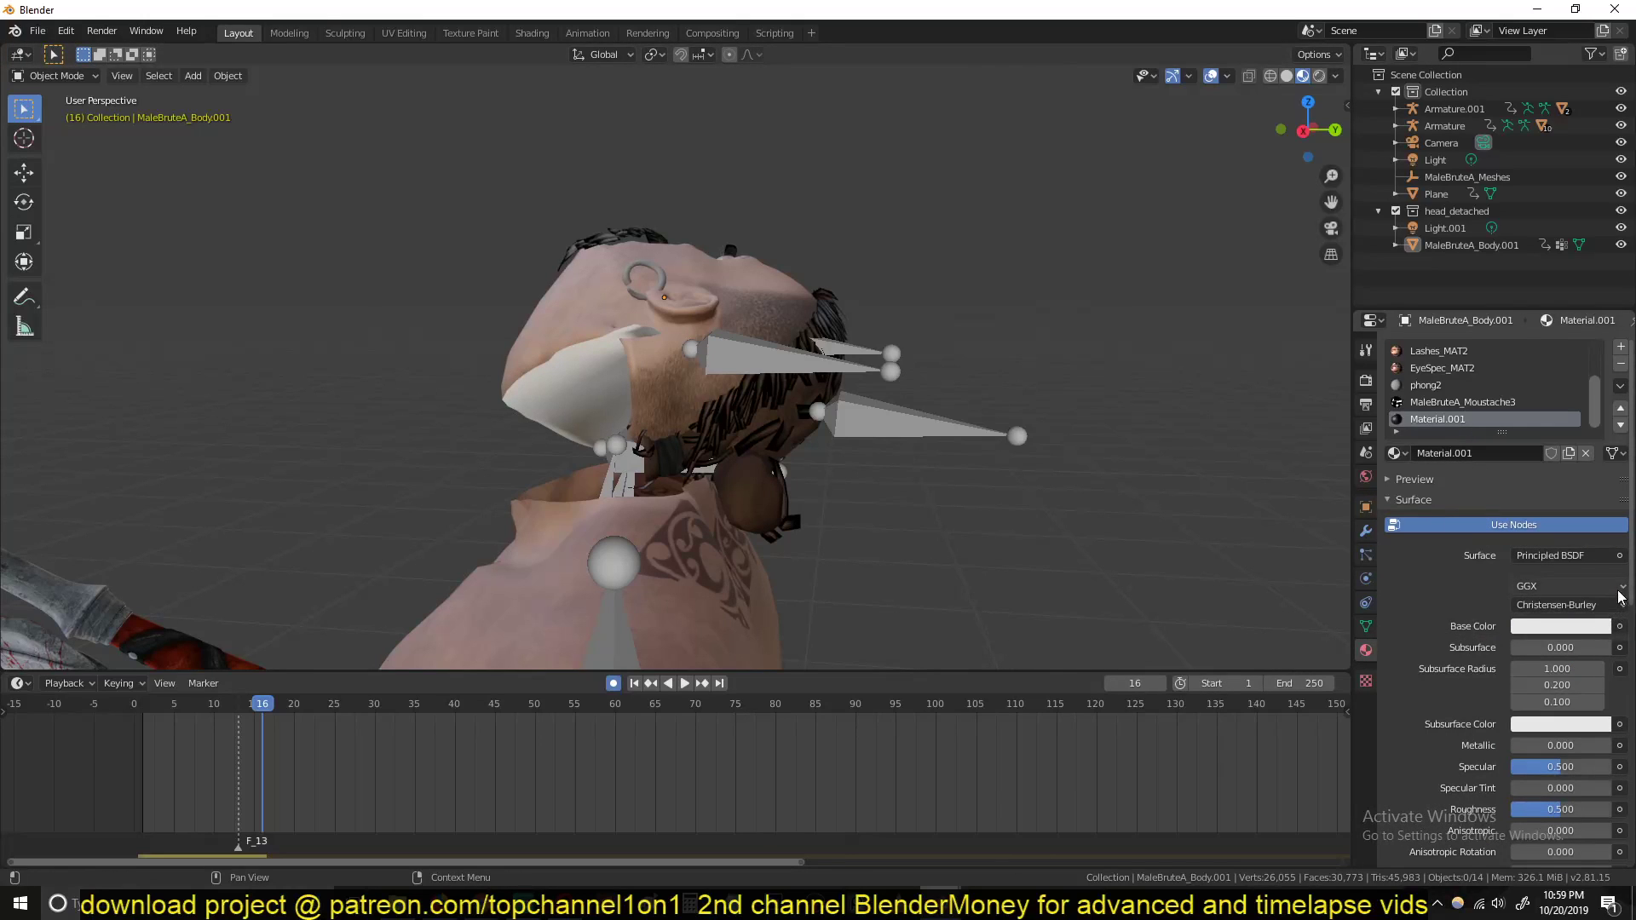
Set the base color of the detached head's neck cut material, Material.001, to a saturated red
click(1598, 631)
click(1584, 444)
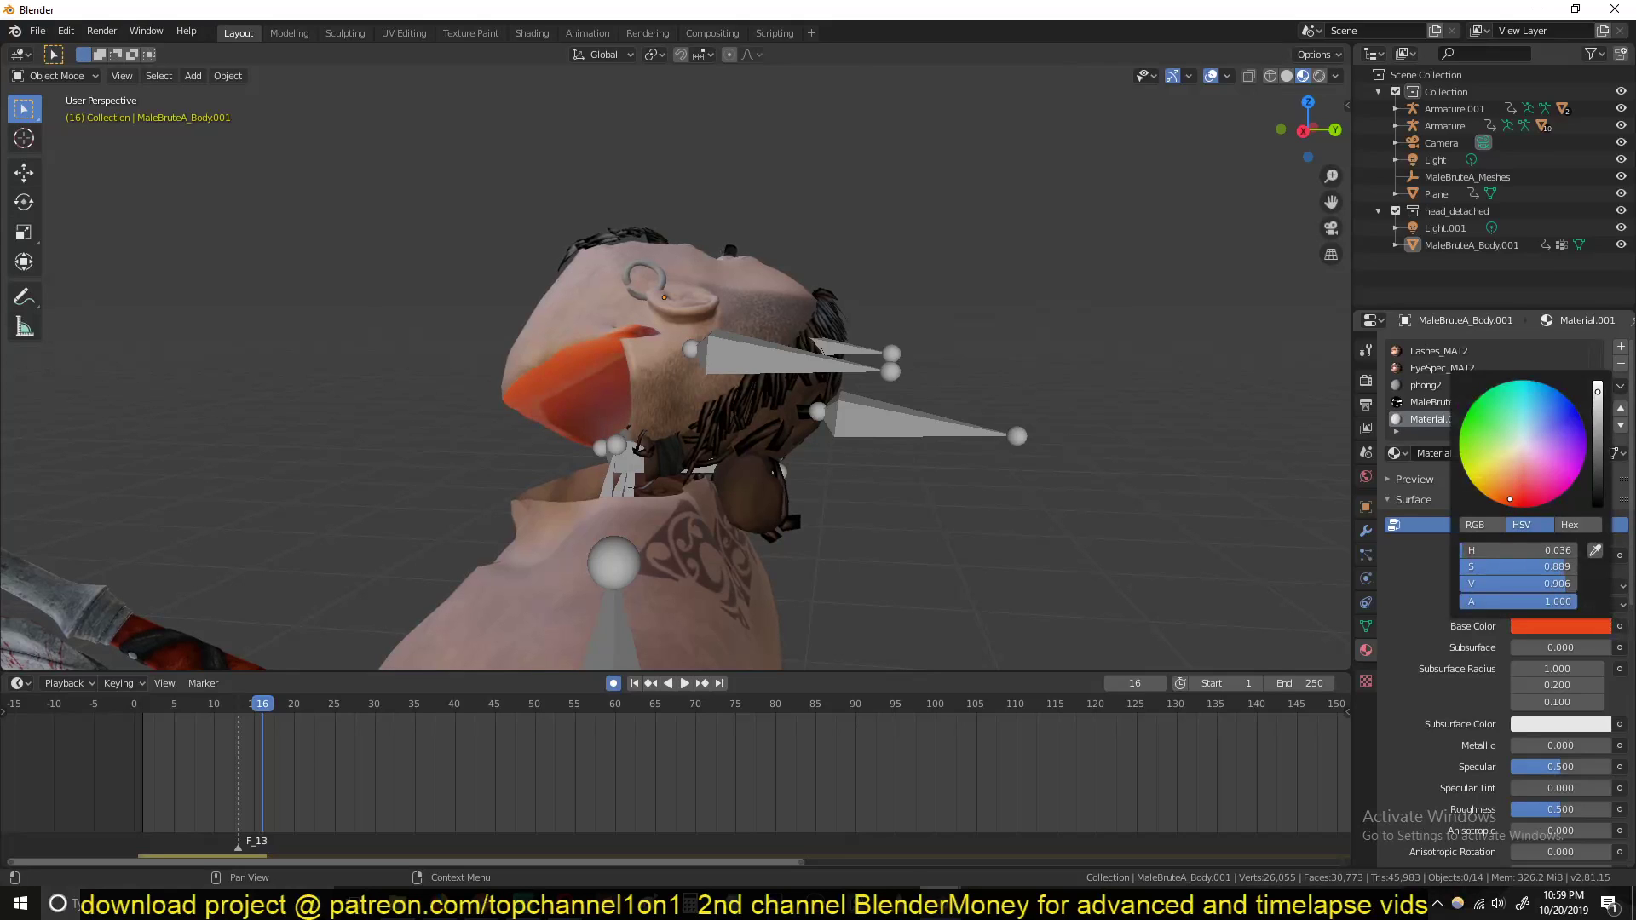
middle_drag(1022, 358, 705, 361)
scroll(674, 436, up, 5)
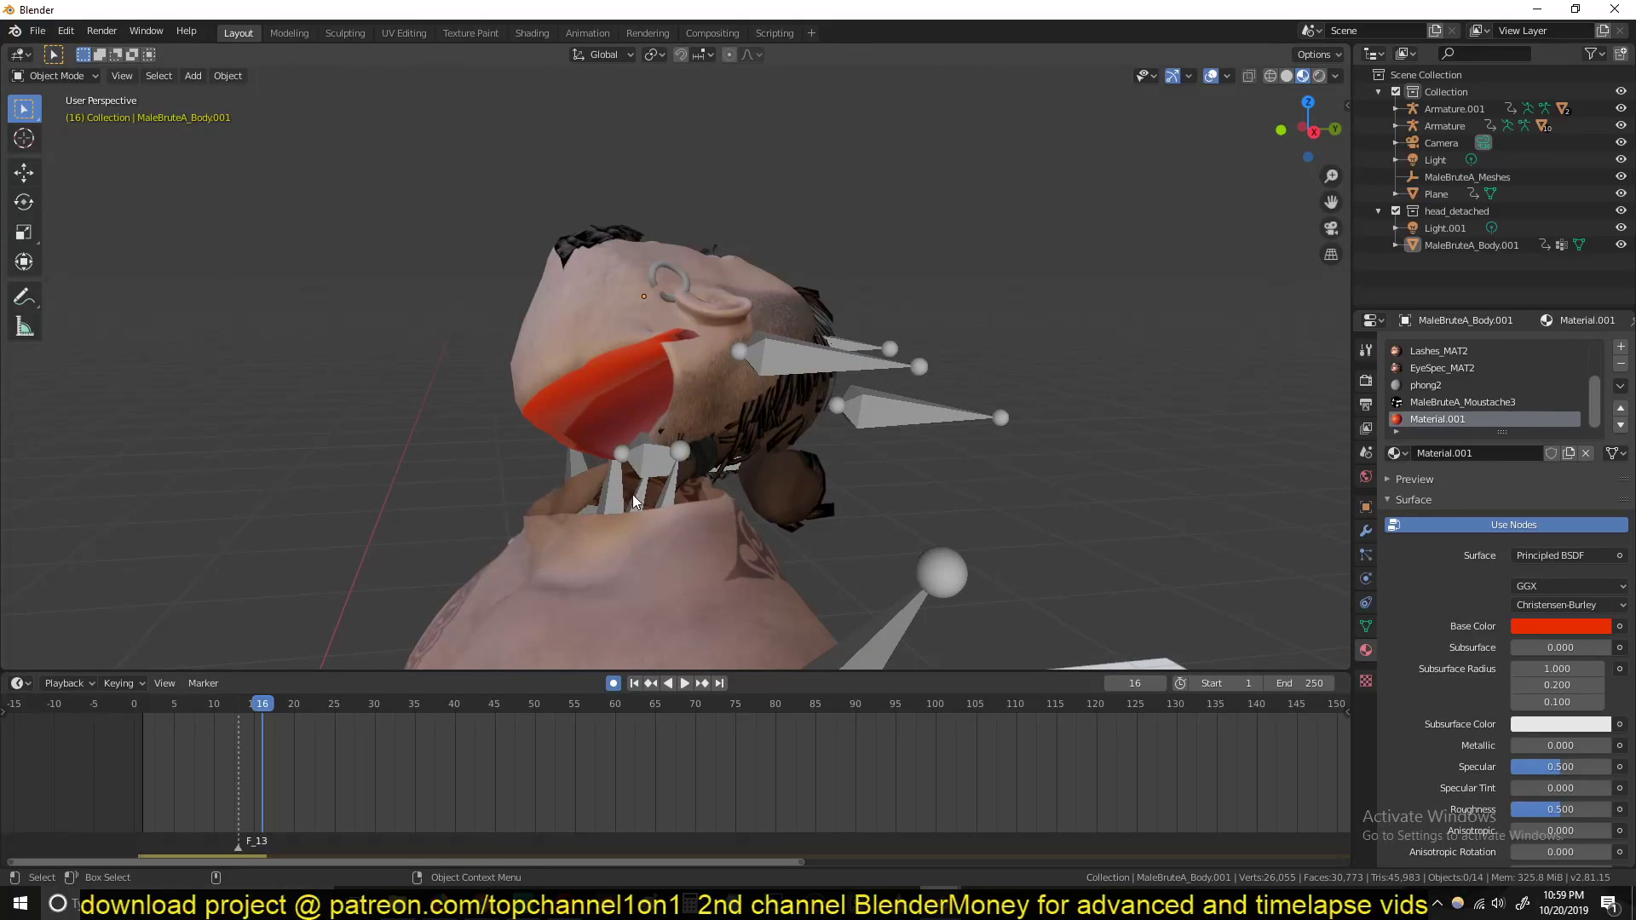
Add a material slot to MaleBruteA_Body and fill its open neck edge loop with a face
click(610, 516)
key(Tab)
key(2)
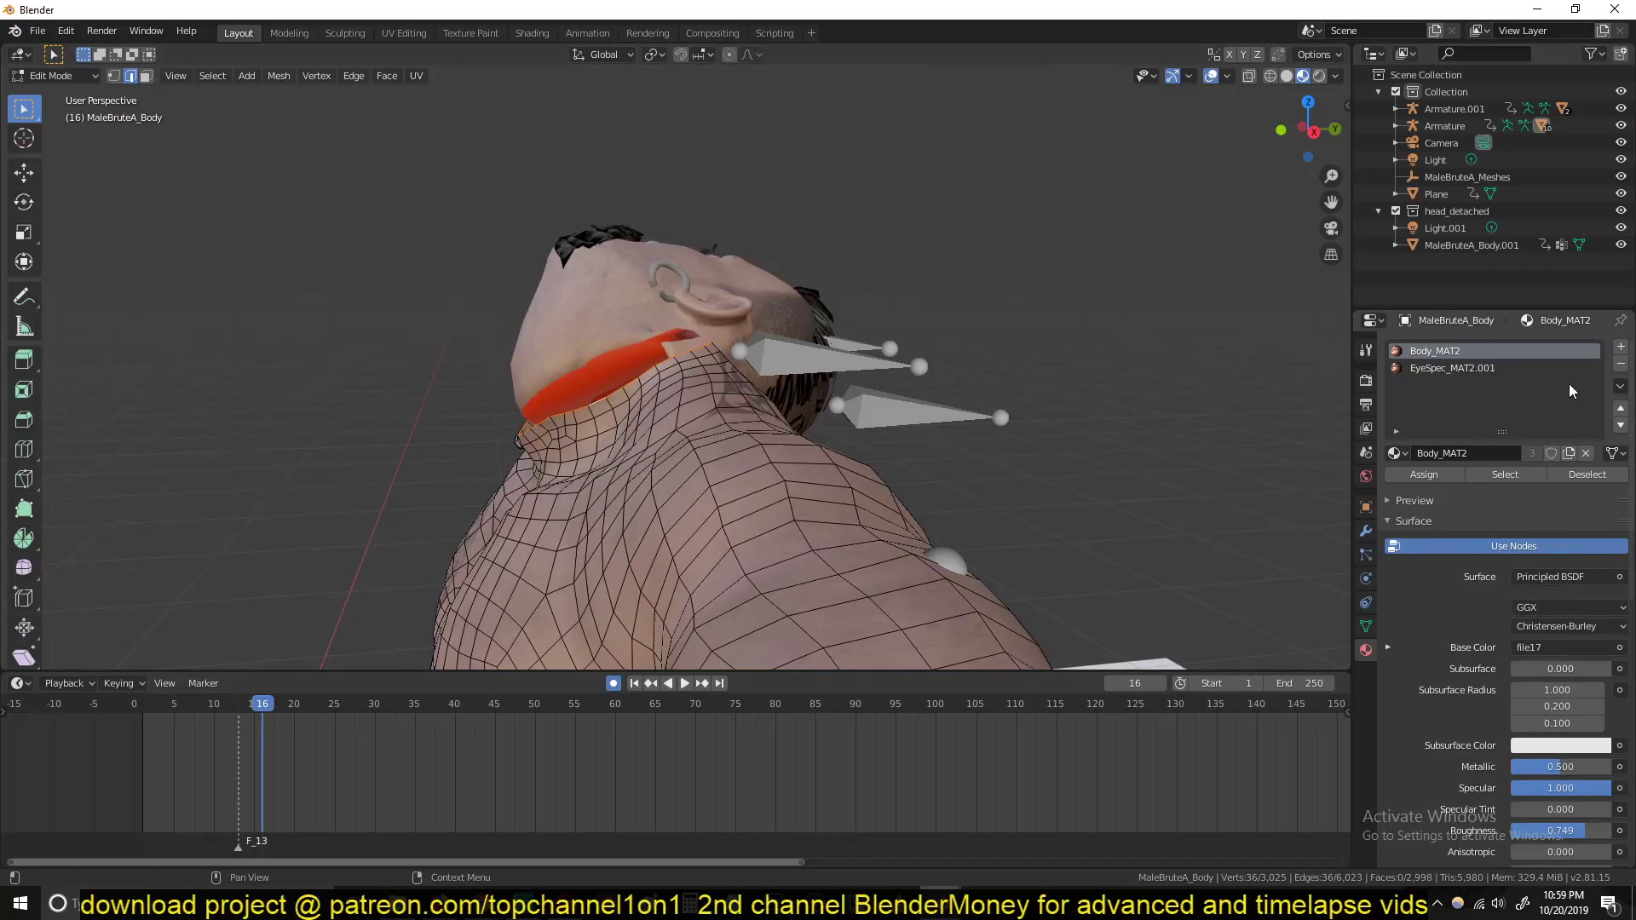
click(1620, 350)
middle_drag(647, 410, 678, 432)
key(f)
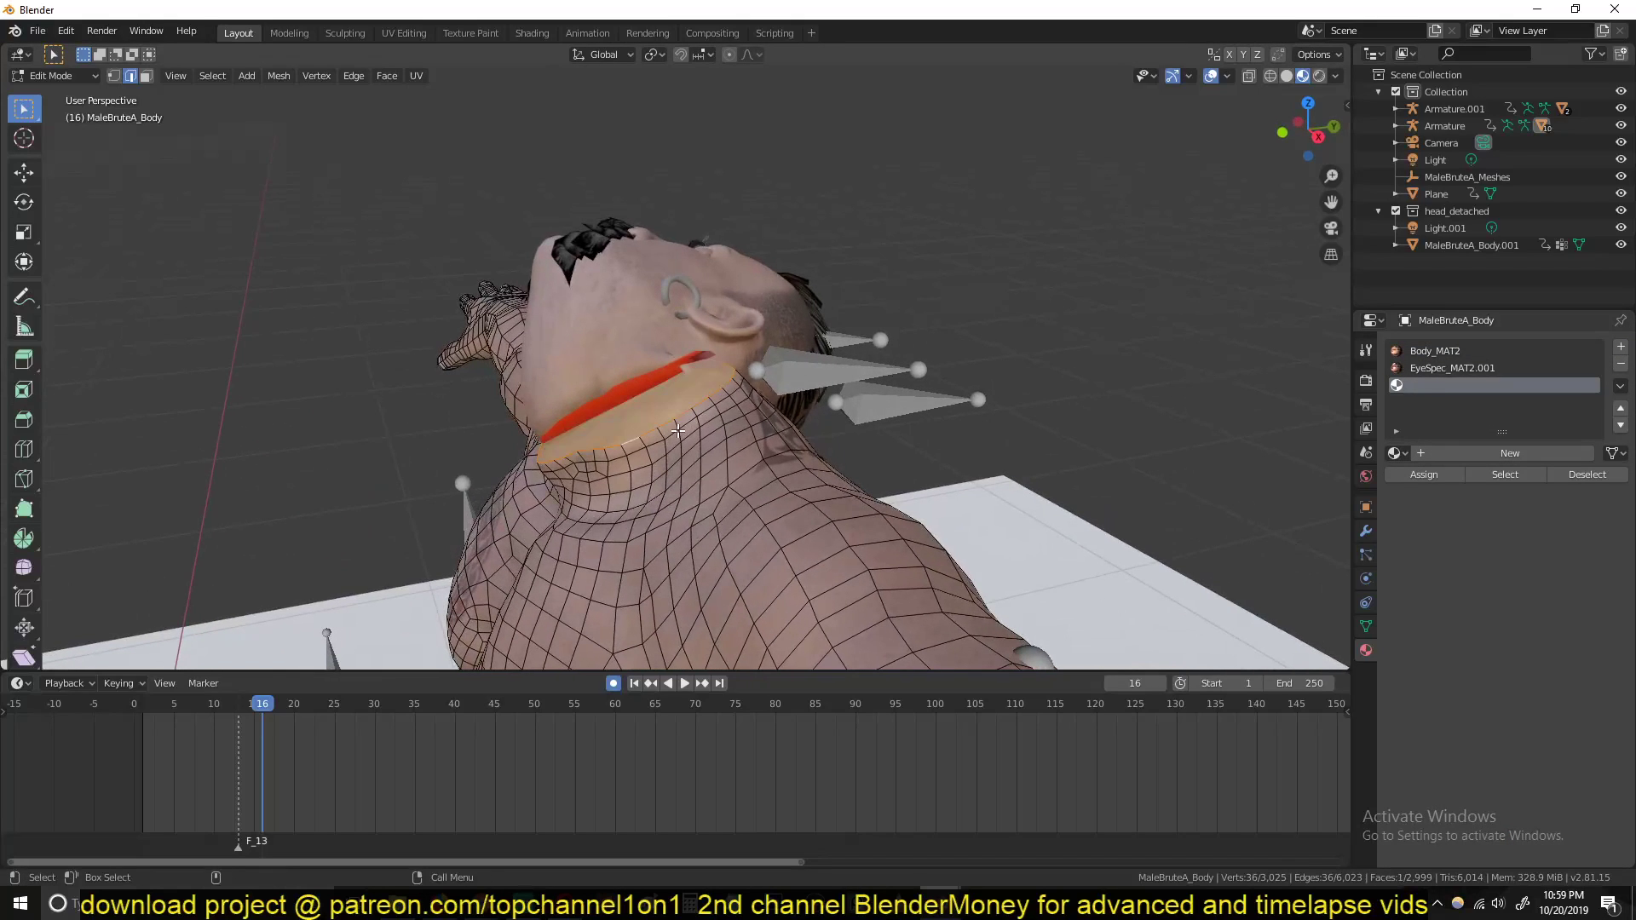
Assign the existing Material.001 to the new neck face of the body and return to Object Mode
click(1408, 452)
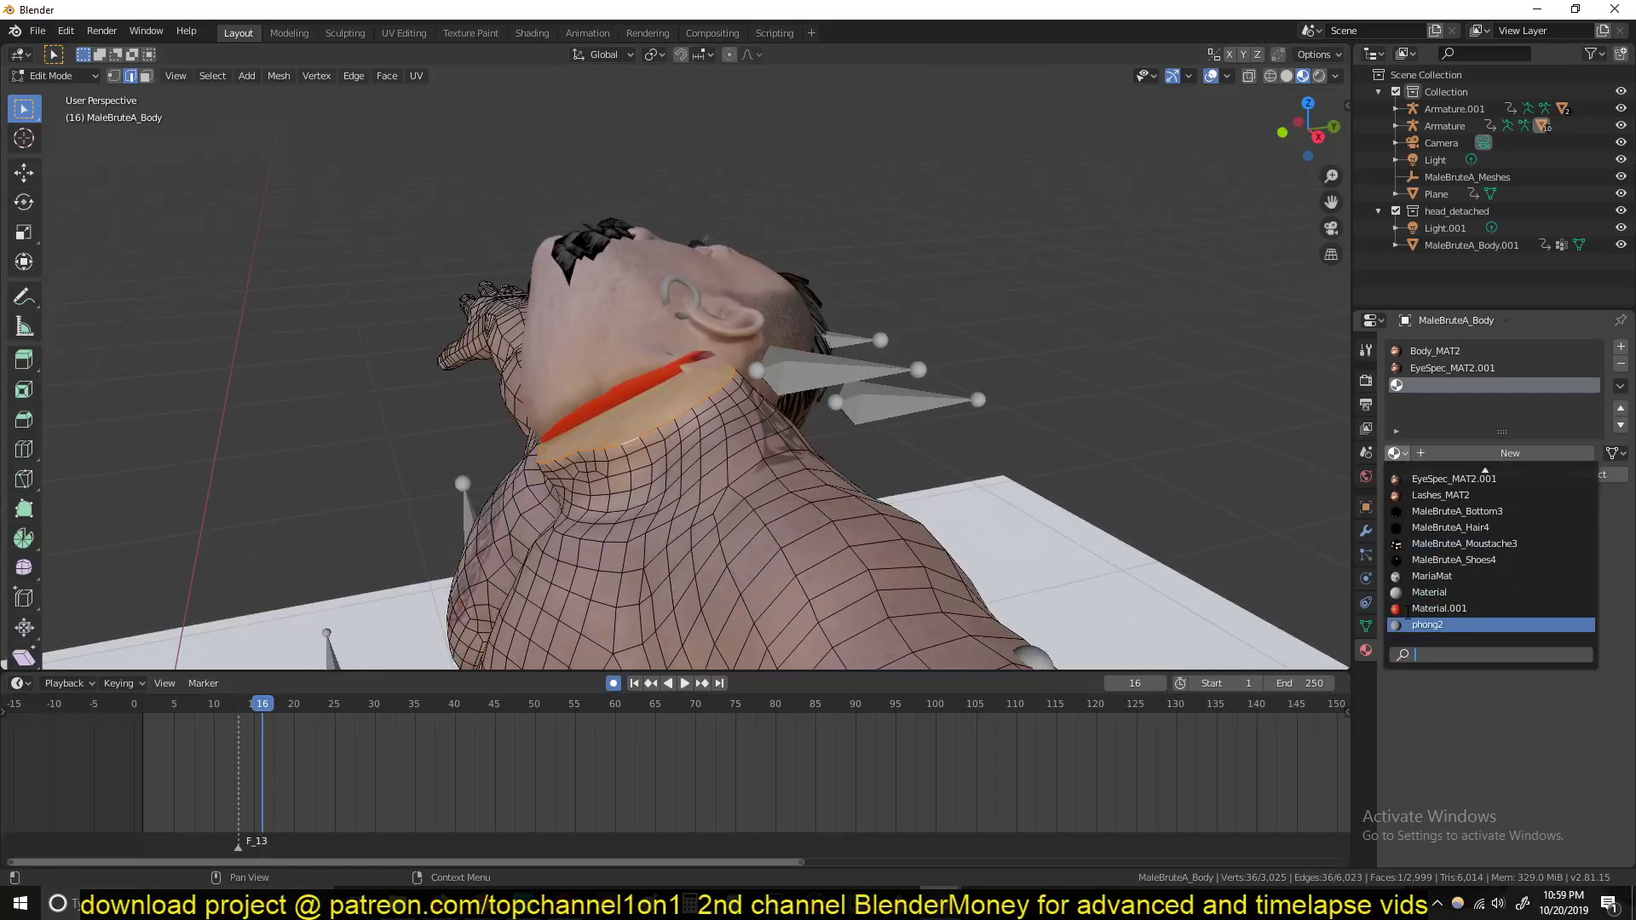
click(1421, 452)
click(1444, 475)
key(Tab)
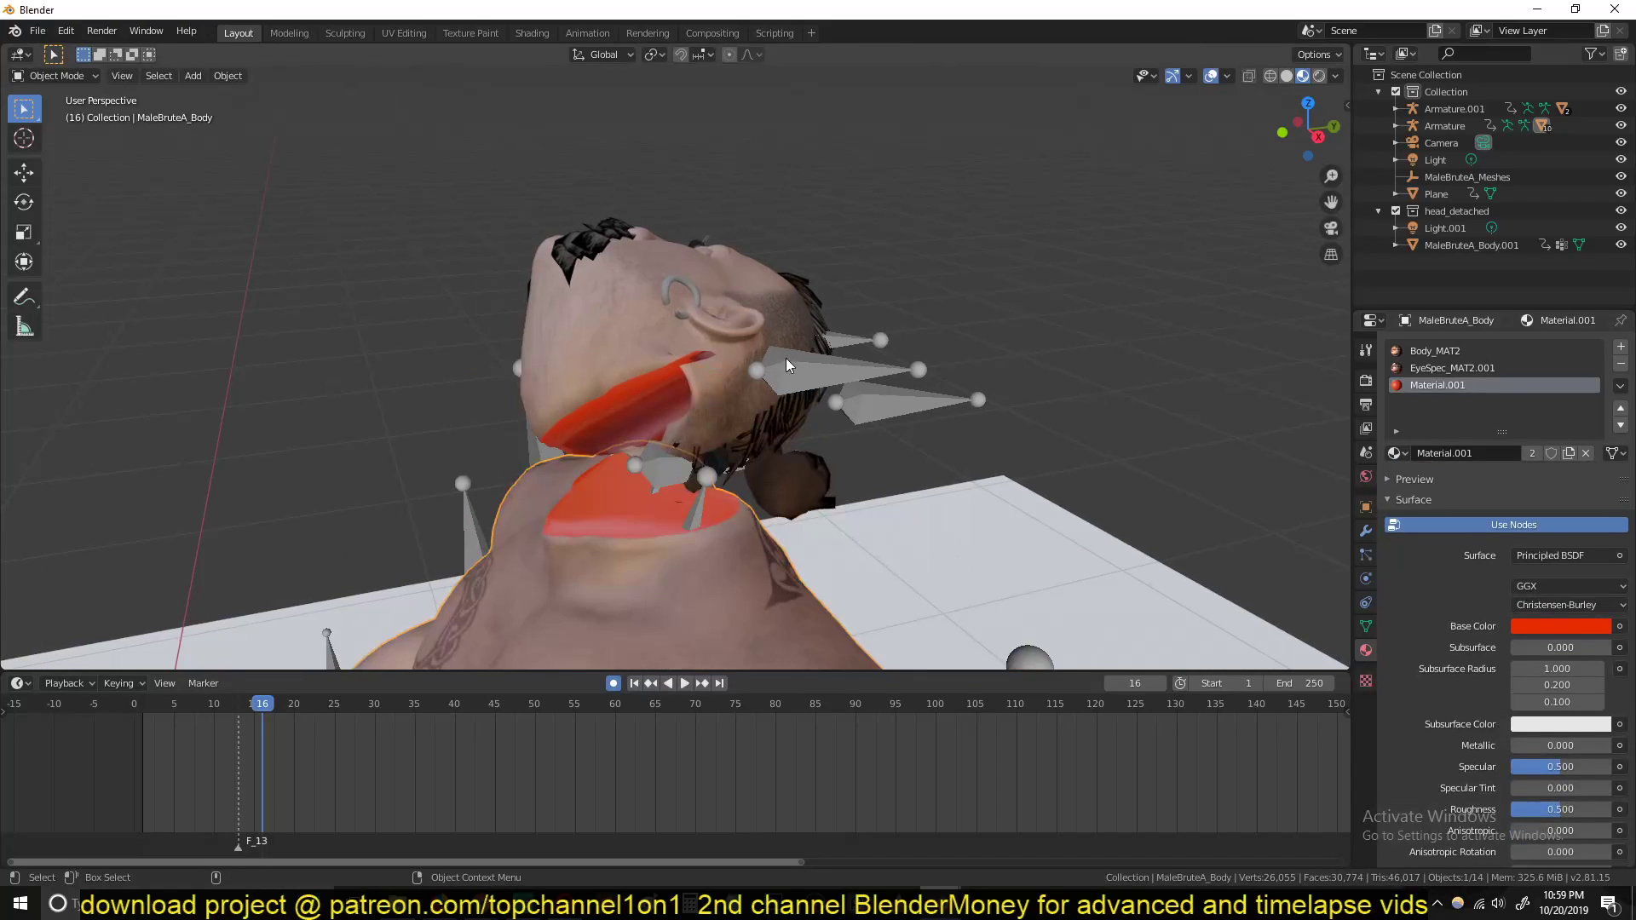
Examine the colored cuts on head and body, and play the animation around the sword hit
middle_drag(786, 358, 676, 493)
scroll(612, 497, down, 6)
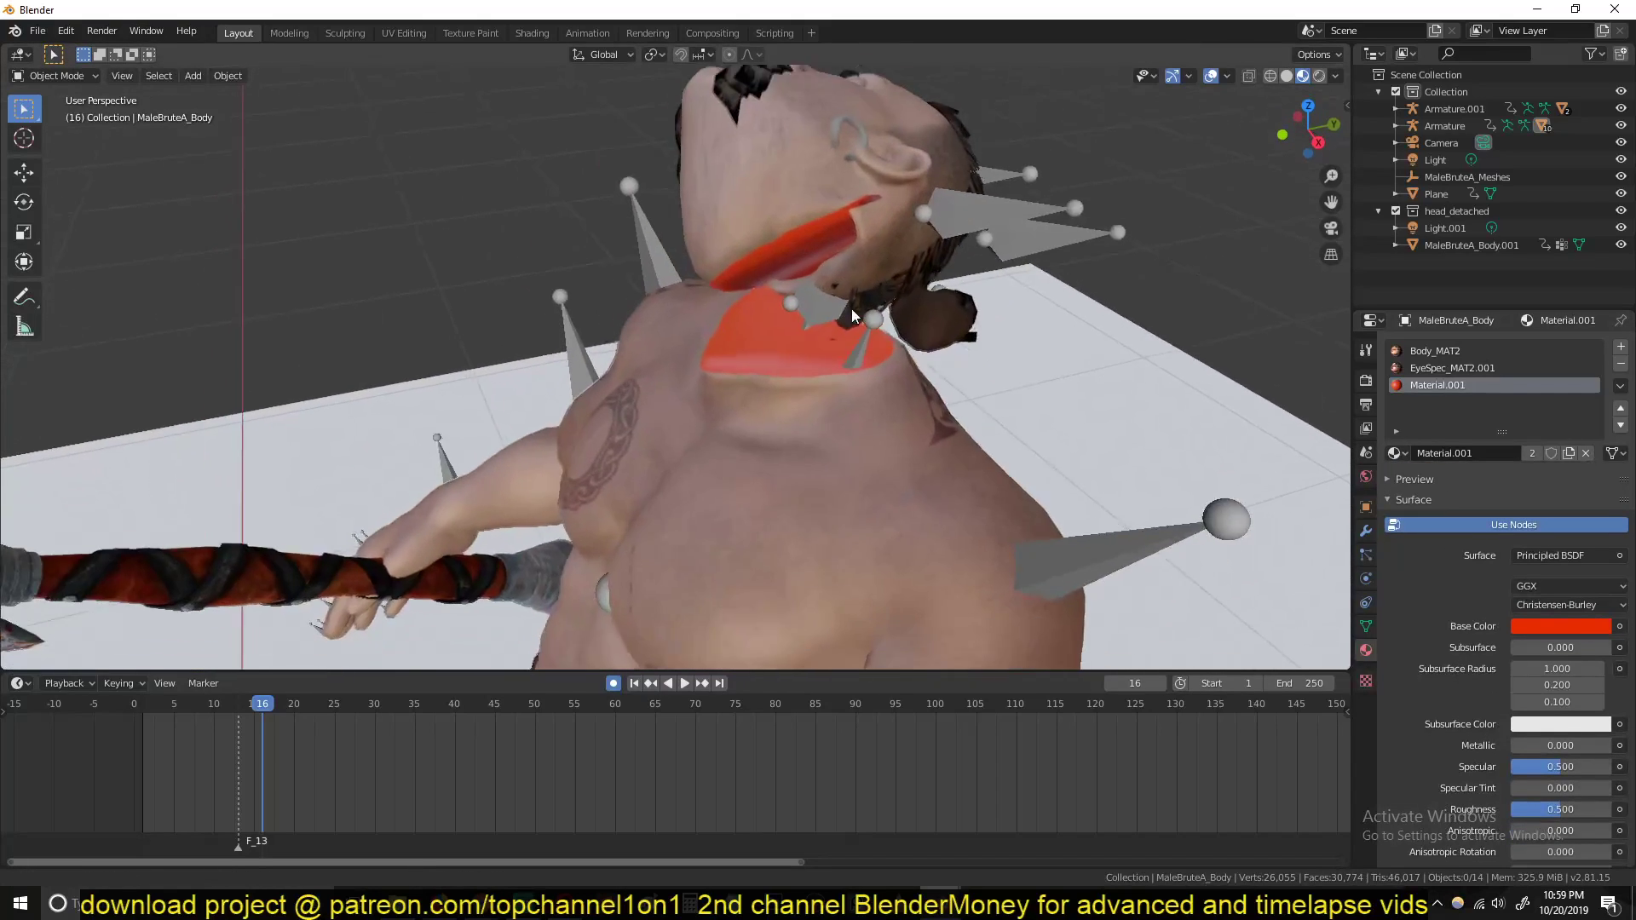
middle_drag(764, 319, 665, 277)
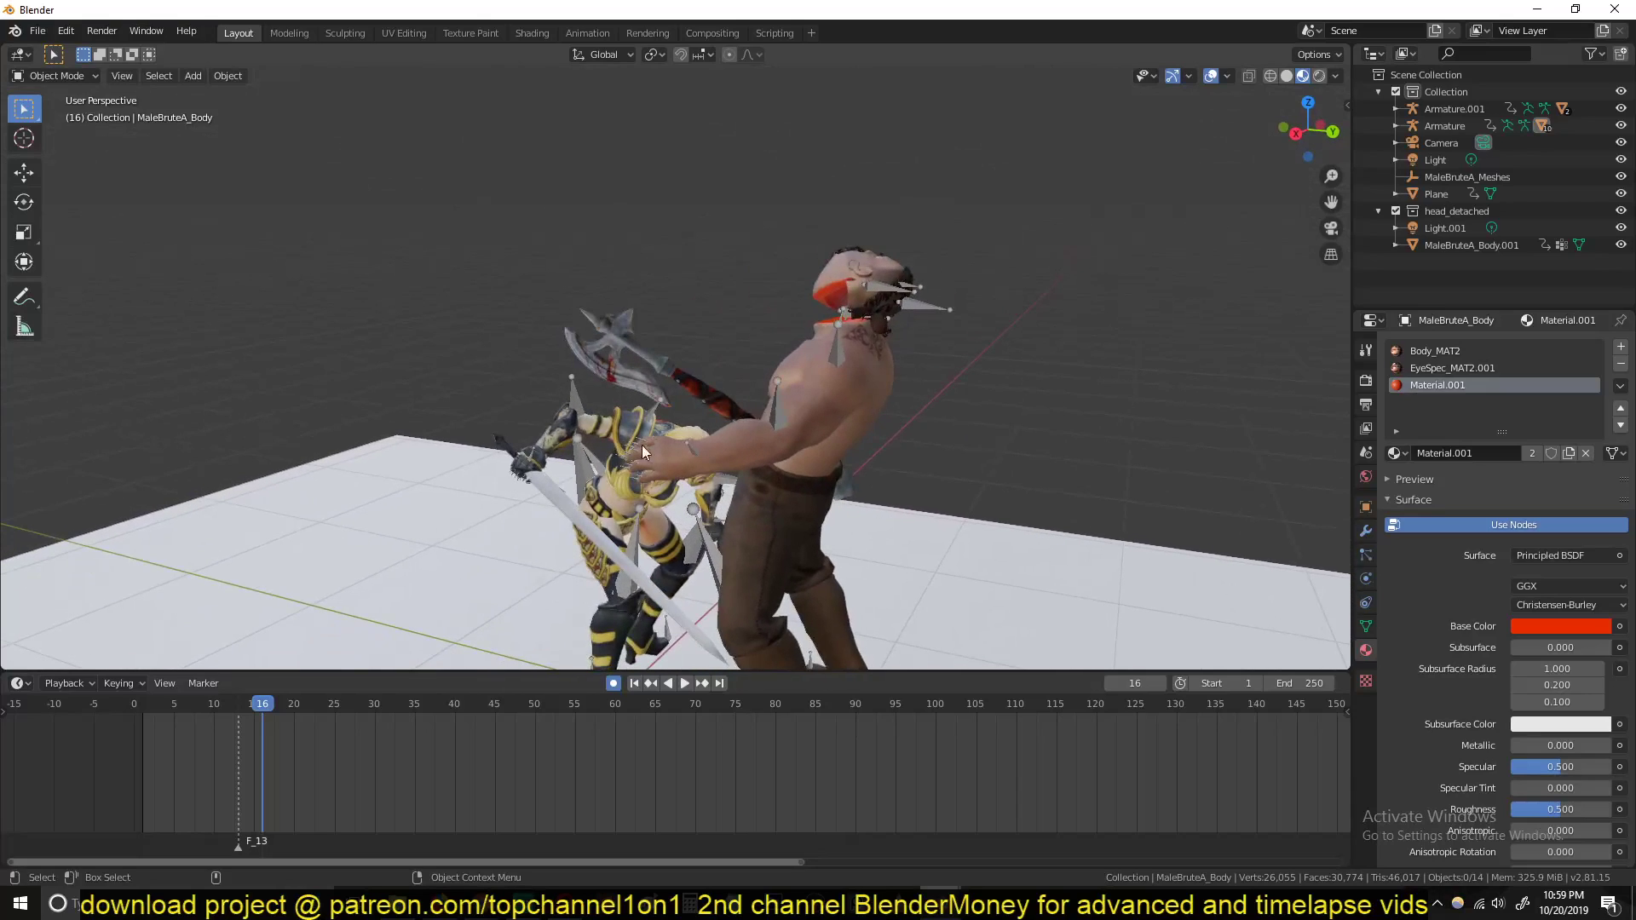
right_drag(162, 749, 139, 706)
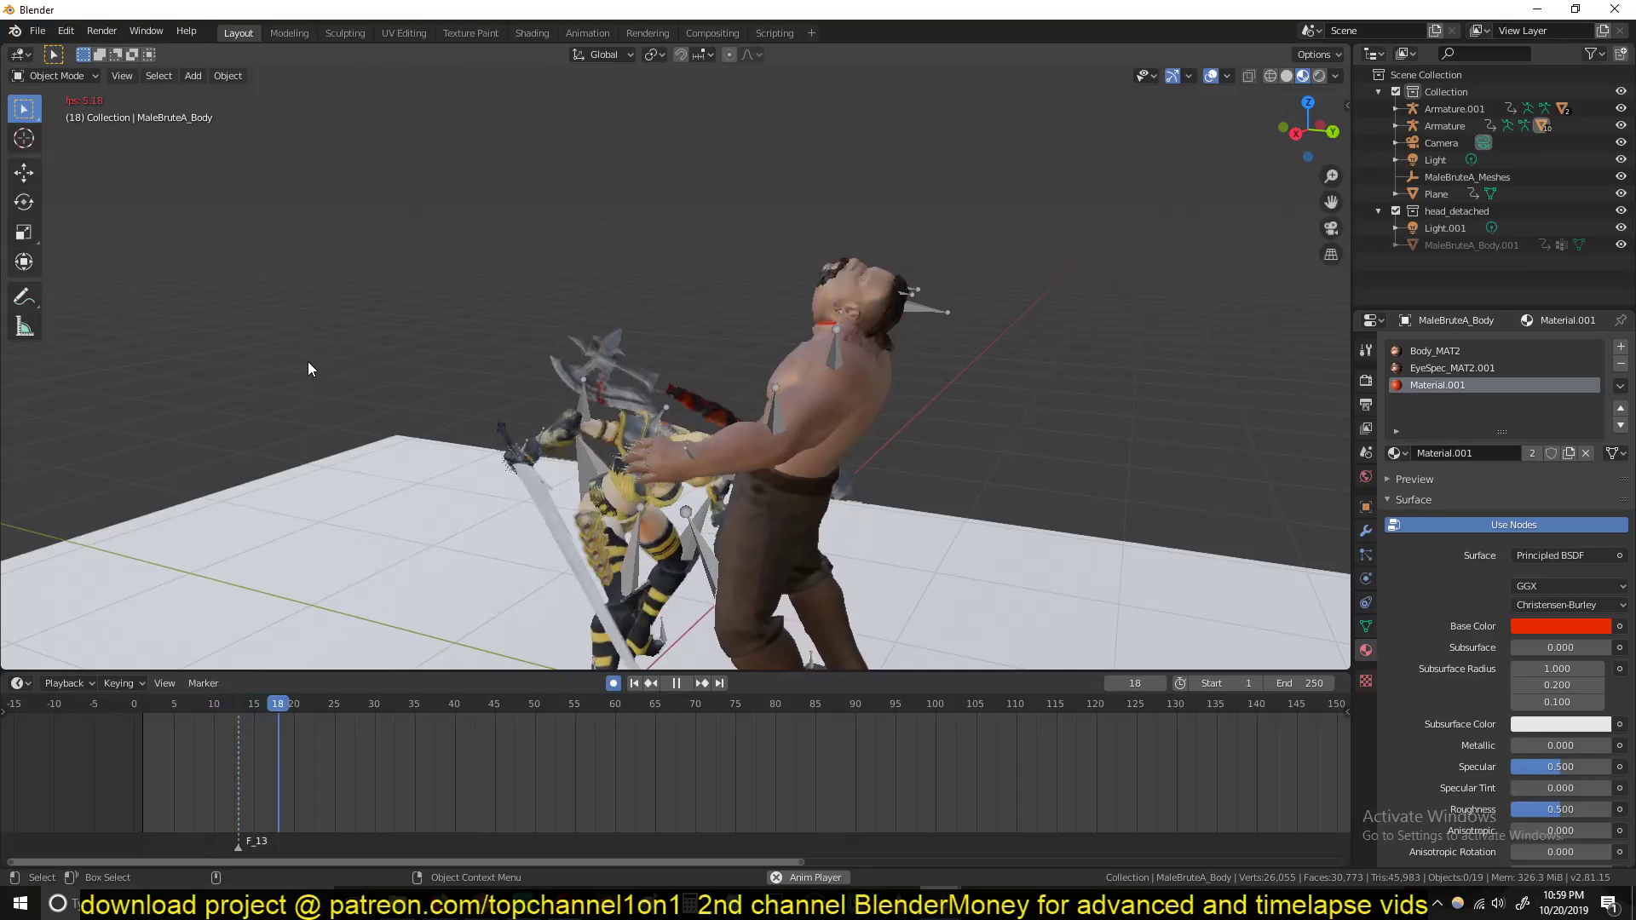
key(Escape)
middle_drag(315, 372, 340, 555)
key(space)
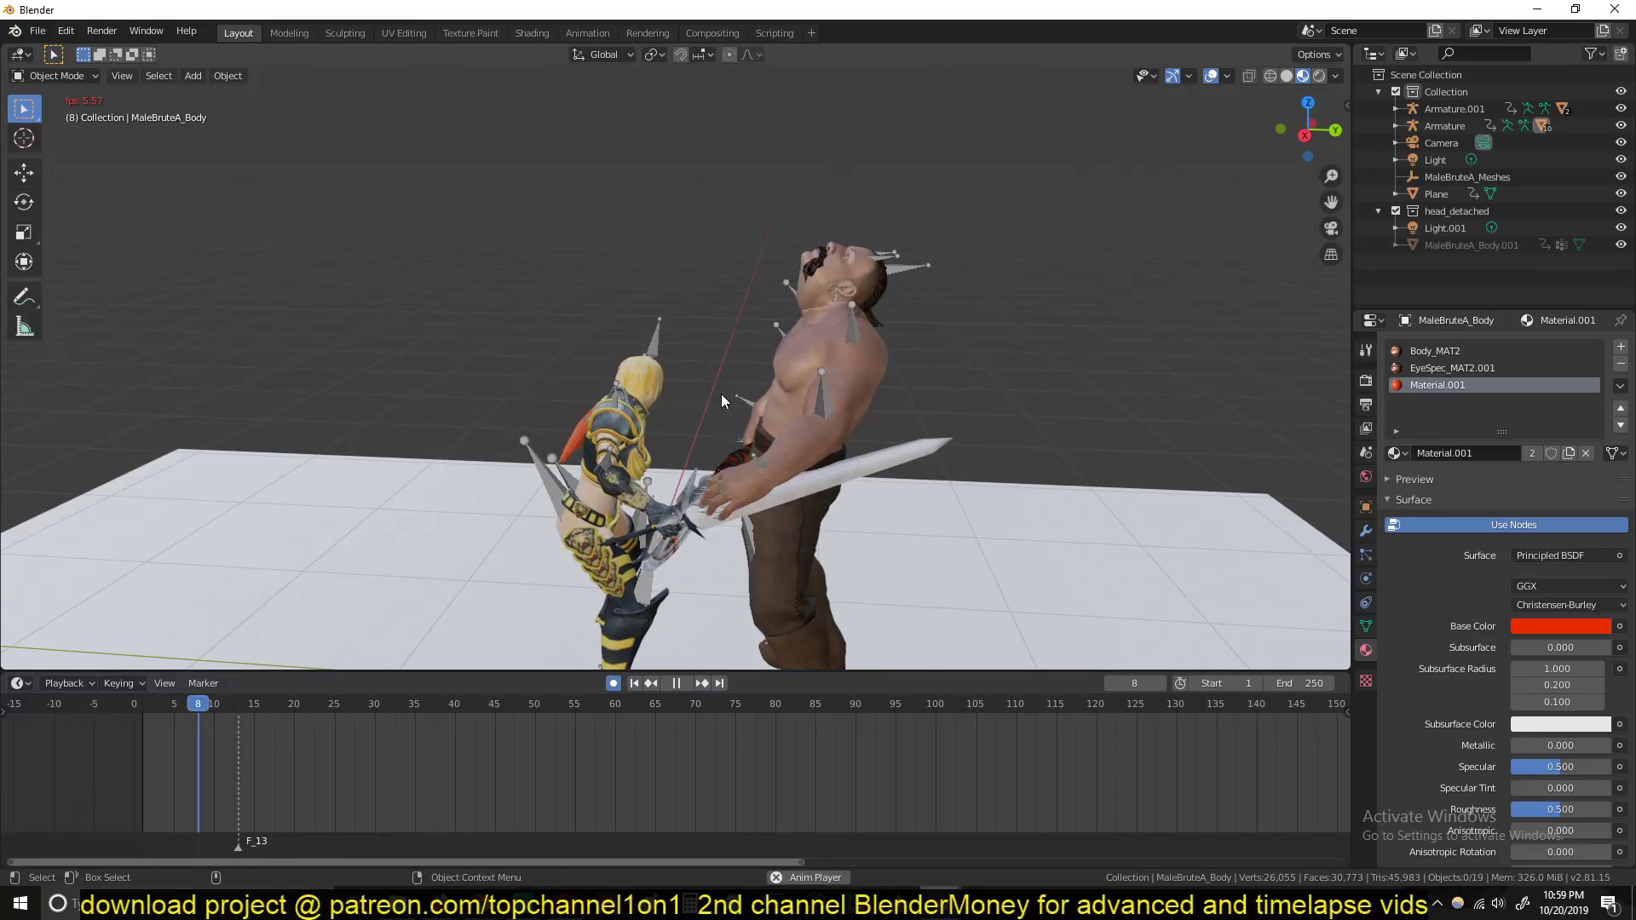
key(space)
Select the detached head, then play the animation from frame 0 to review the decapitation from behind and the front
middle_drag(841, 350, 710, 299)
click(797, 265)
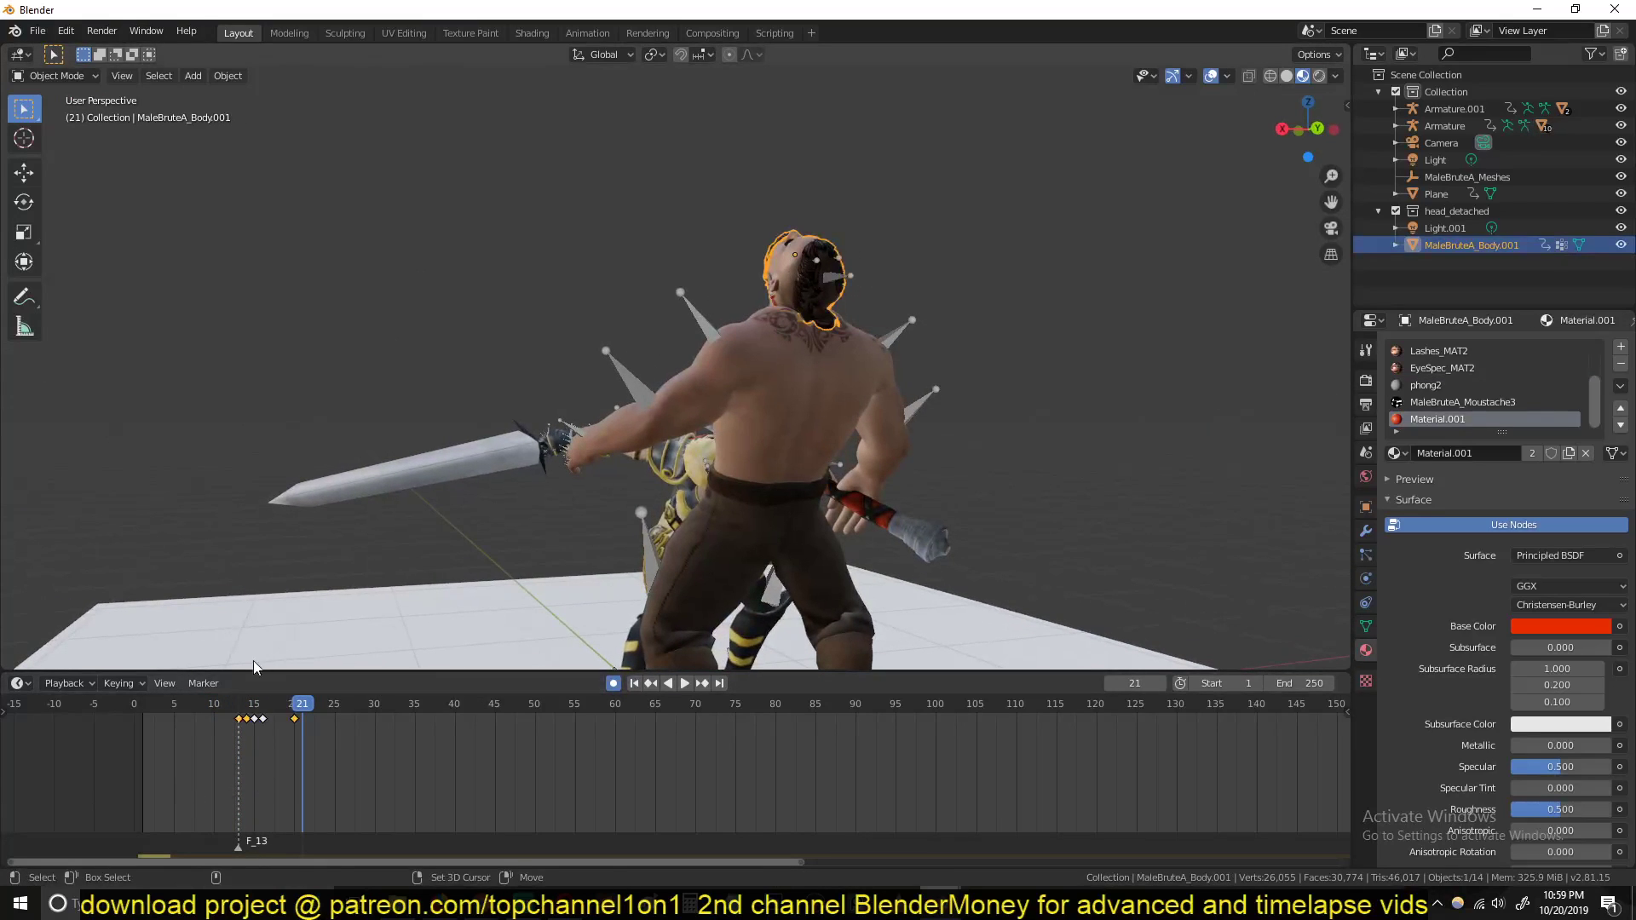
click(84, 761)
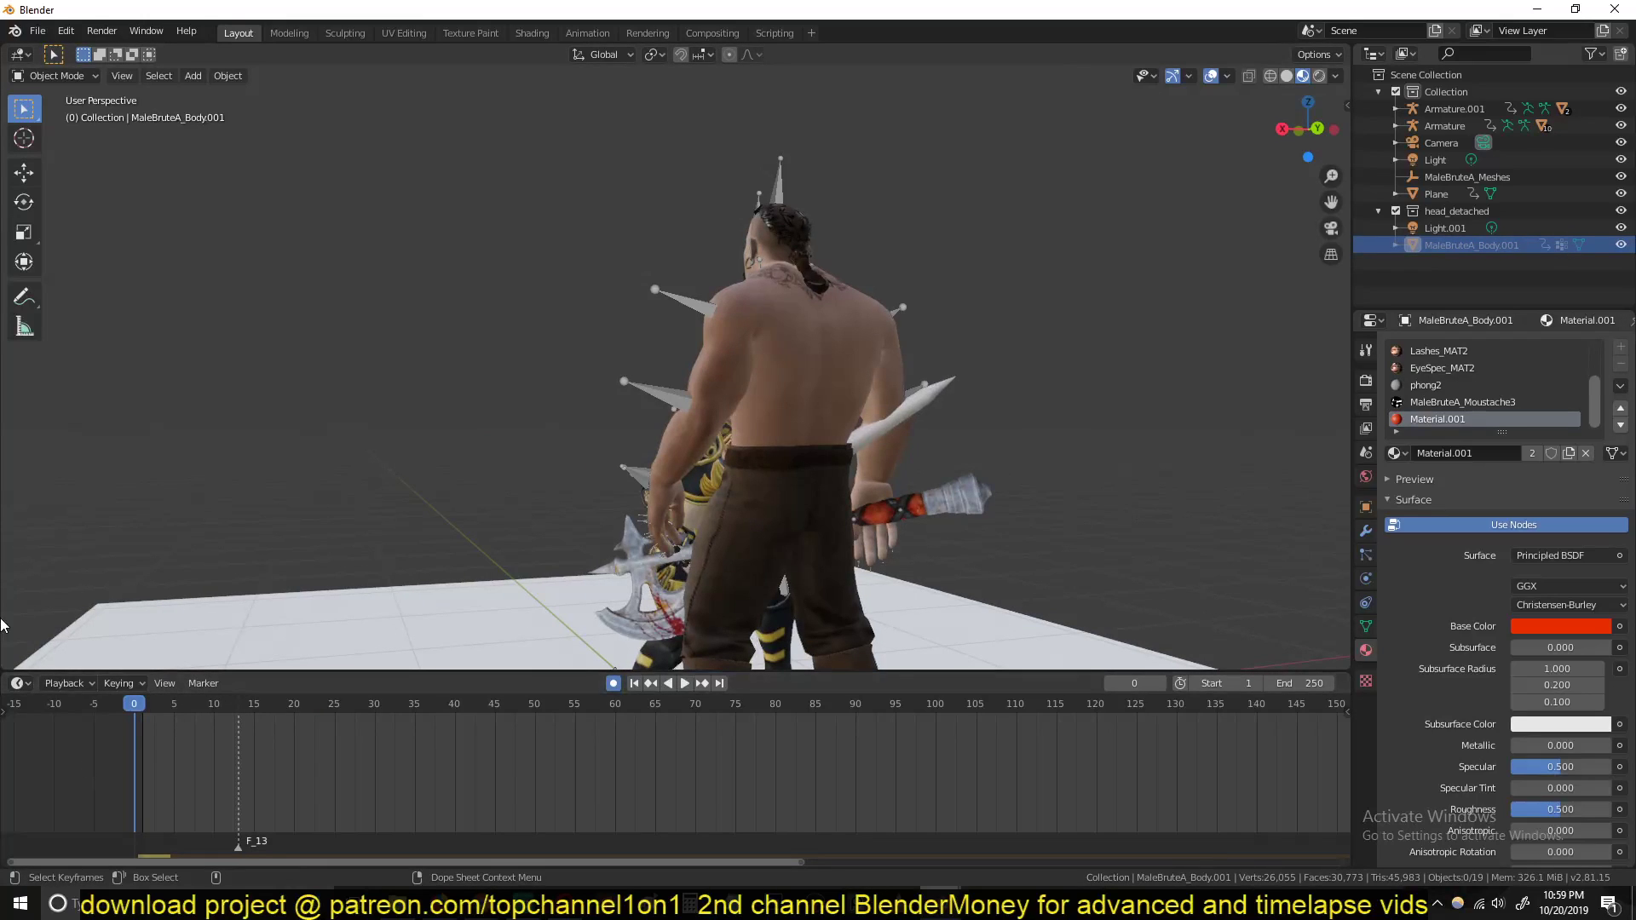
key(space)
middle_drag(606, 299, 706, 316)
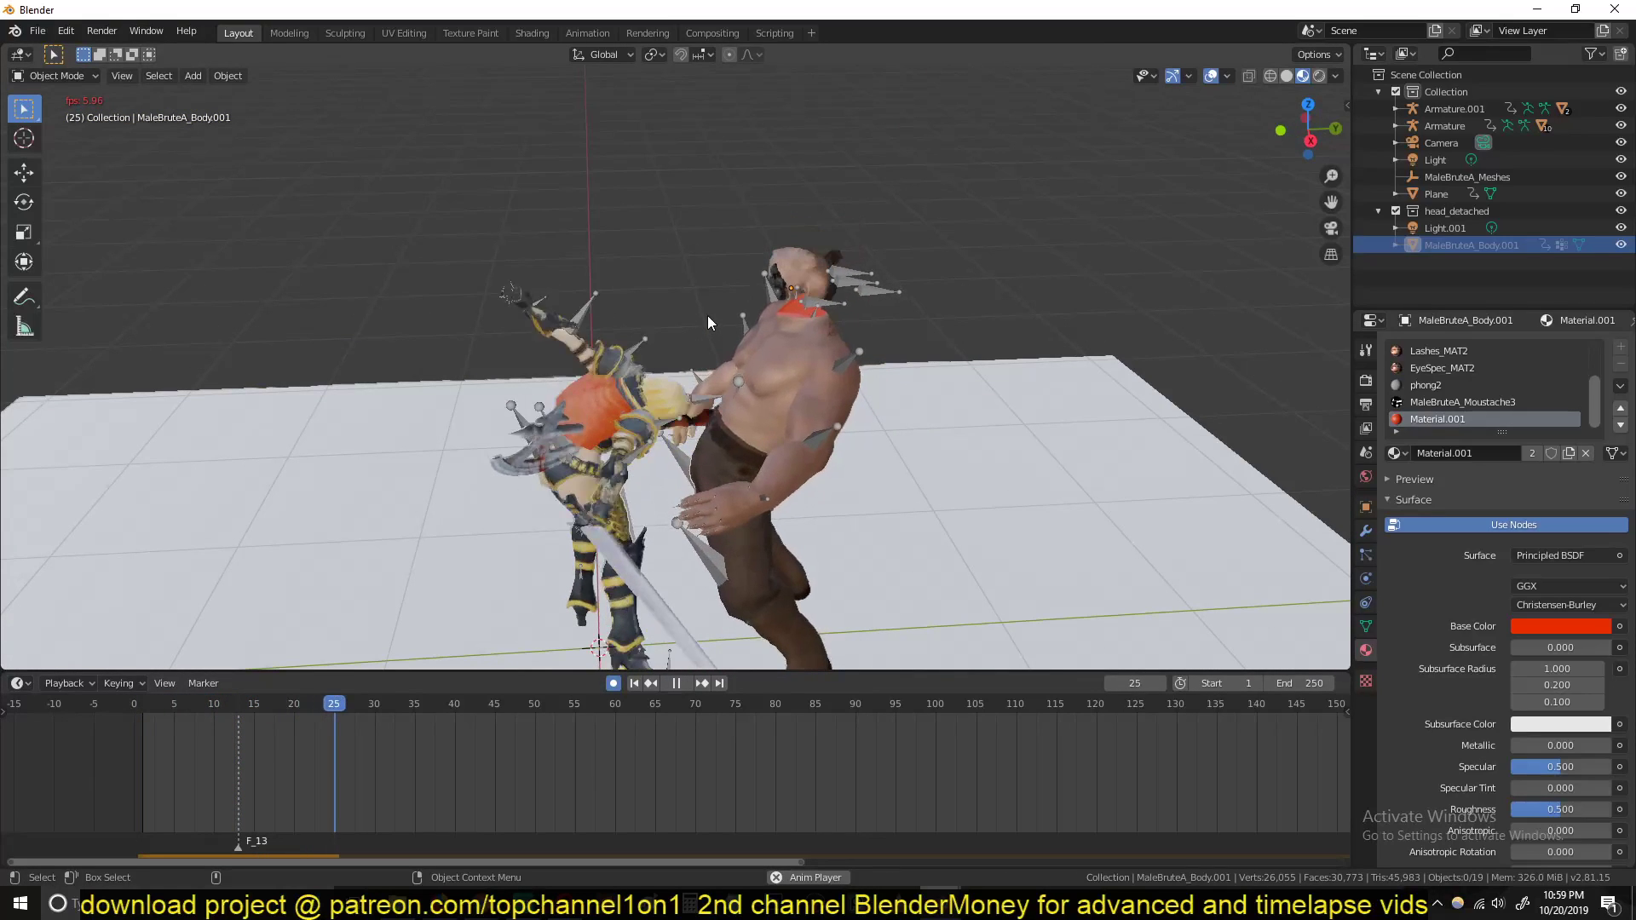
key(Escape)
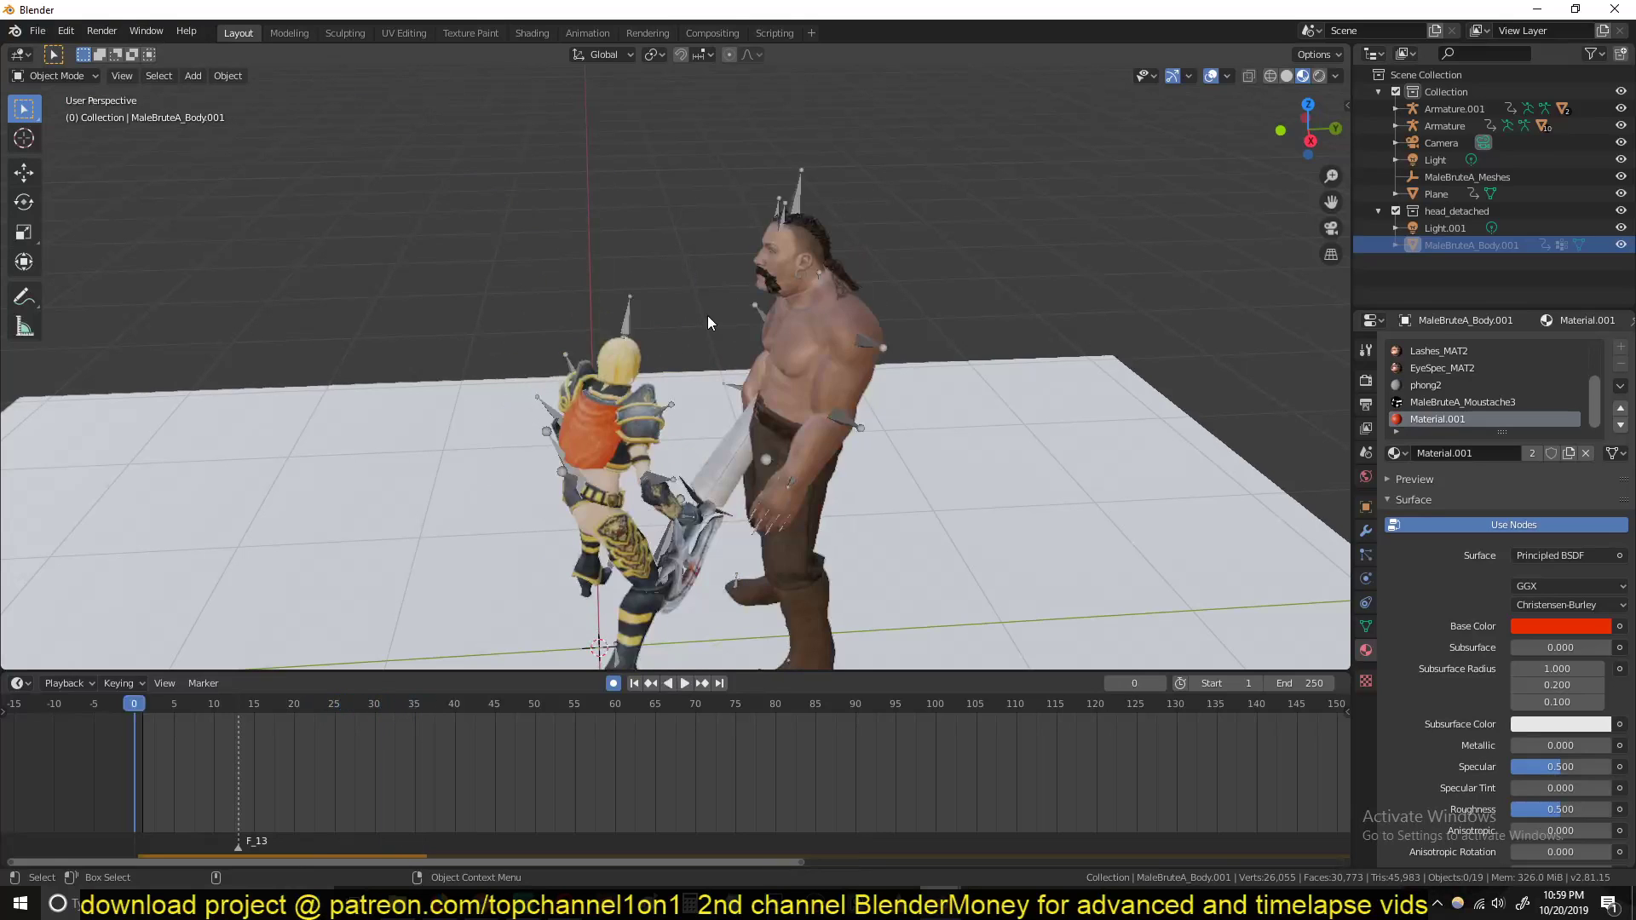
Switch the viewport to Solid shading and frame both characters in view
middle_drag(750, 306, 635, 508)
click(636, 508)
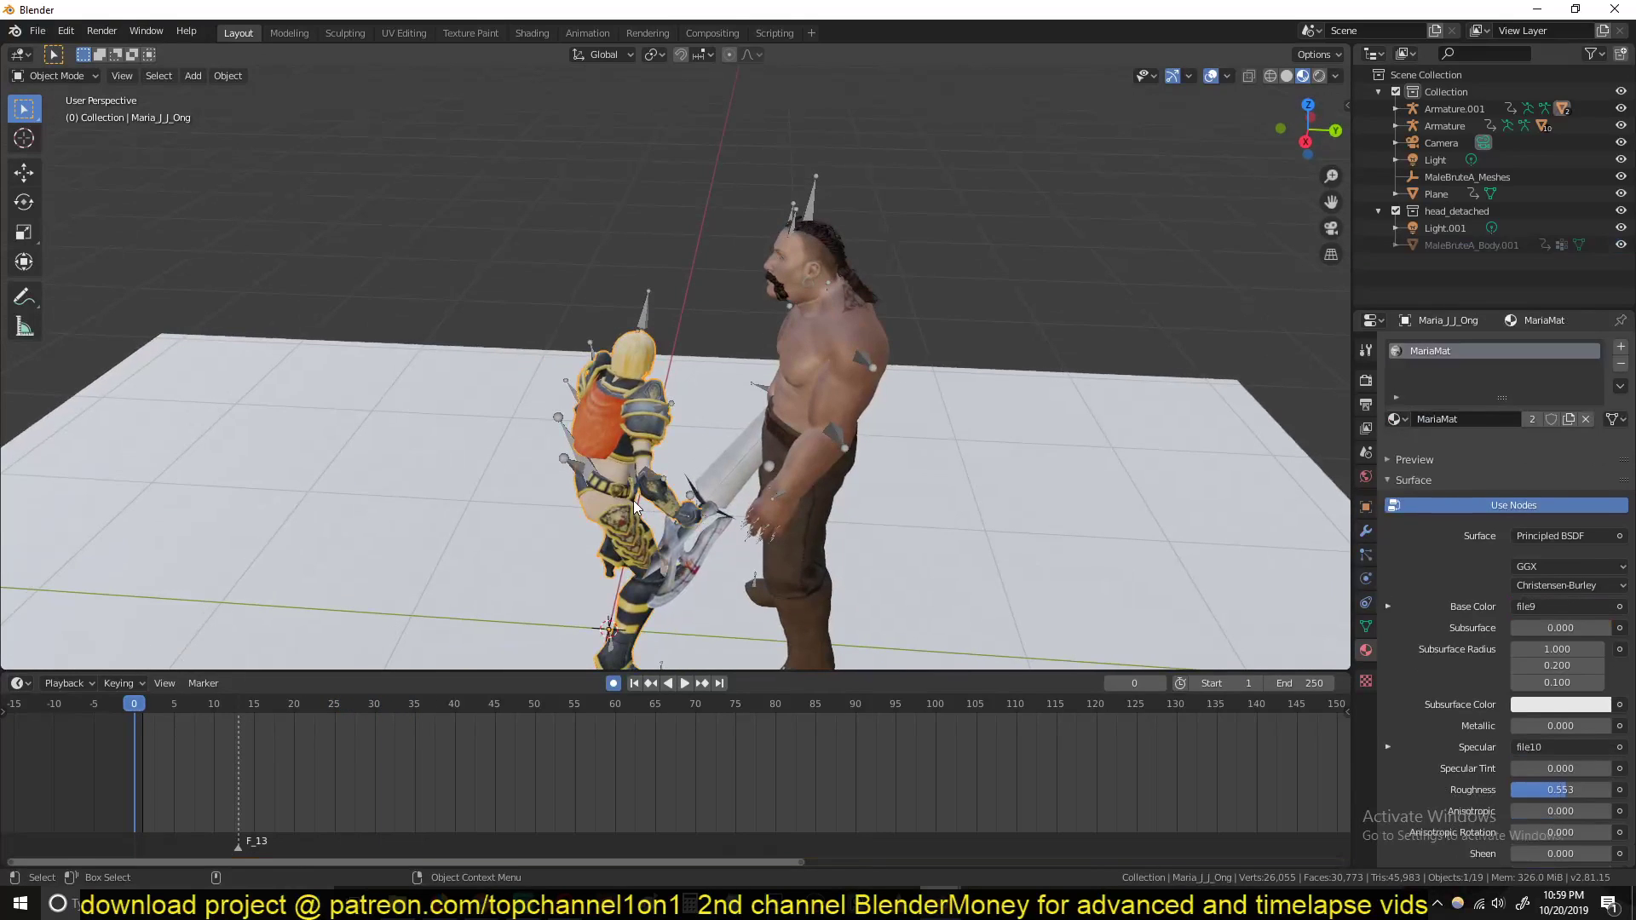
click(1288, 75)
middle_drag(892, 258, 825, 442)
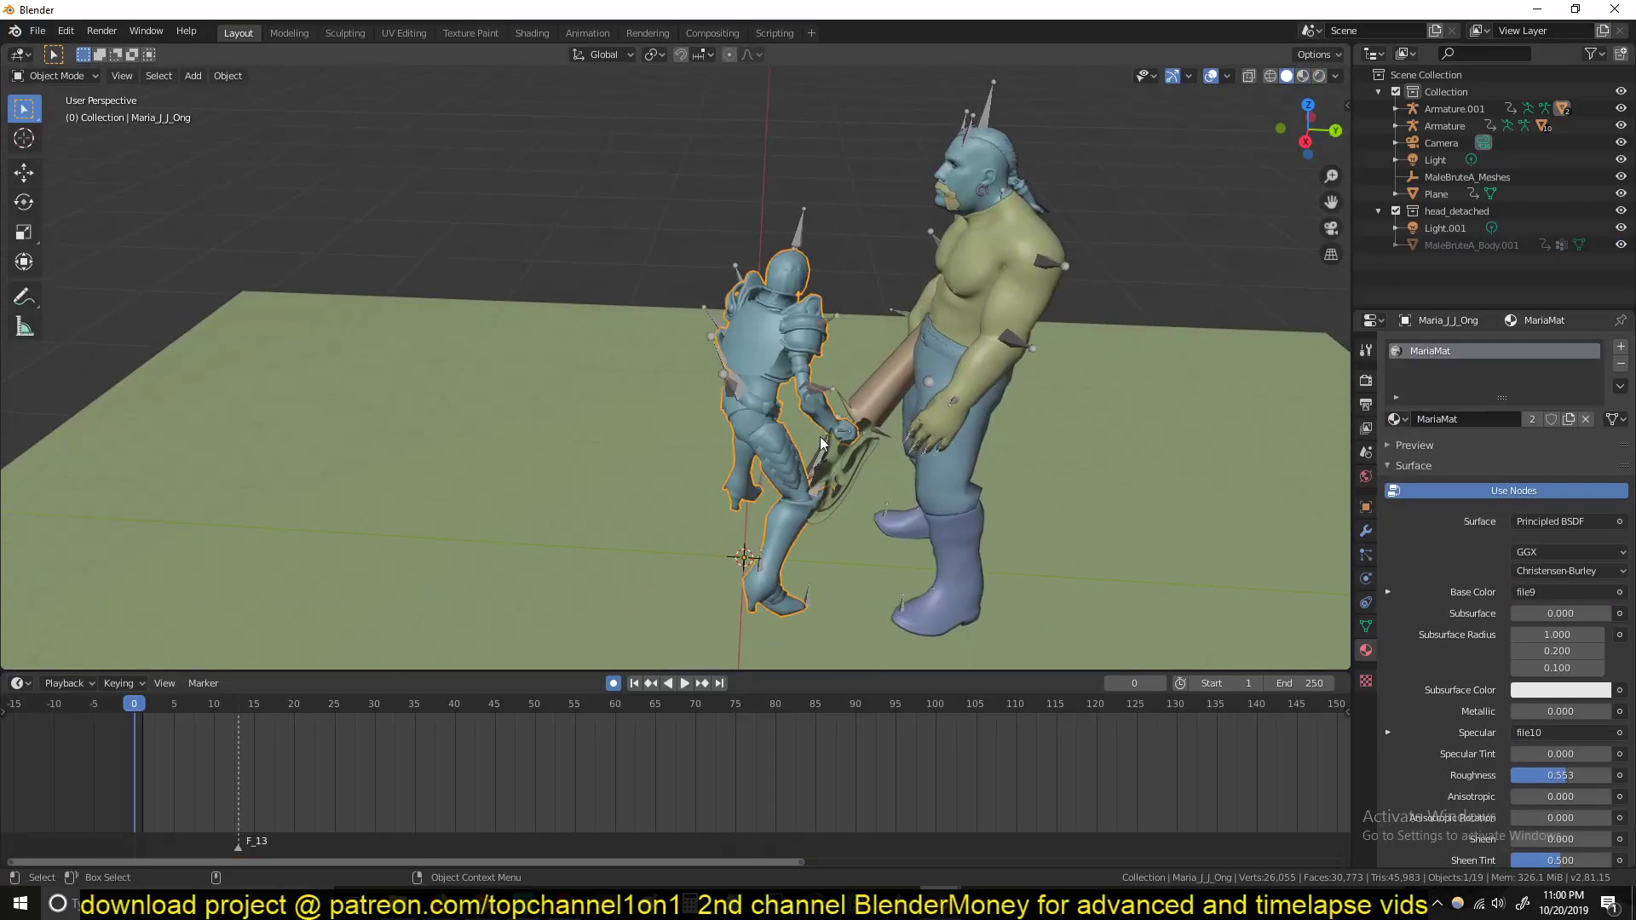
Select the swordswoman's Armature.001, go to frame 15, and try to shift her keyframes along the timeline
click(802, 243)
drag(173, 738, 256, 730)
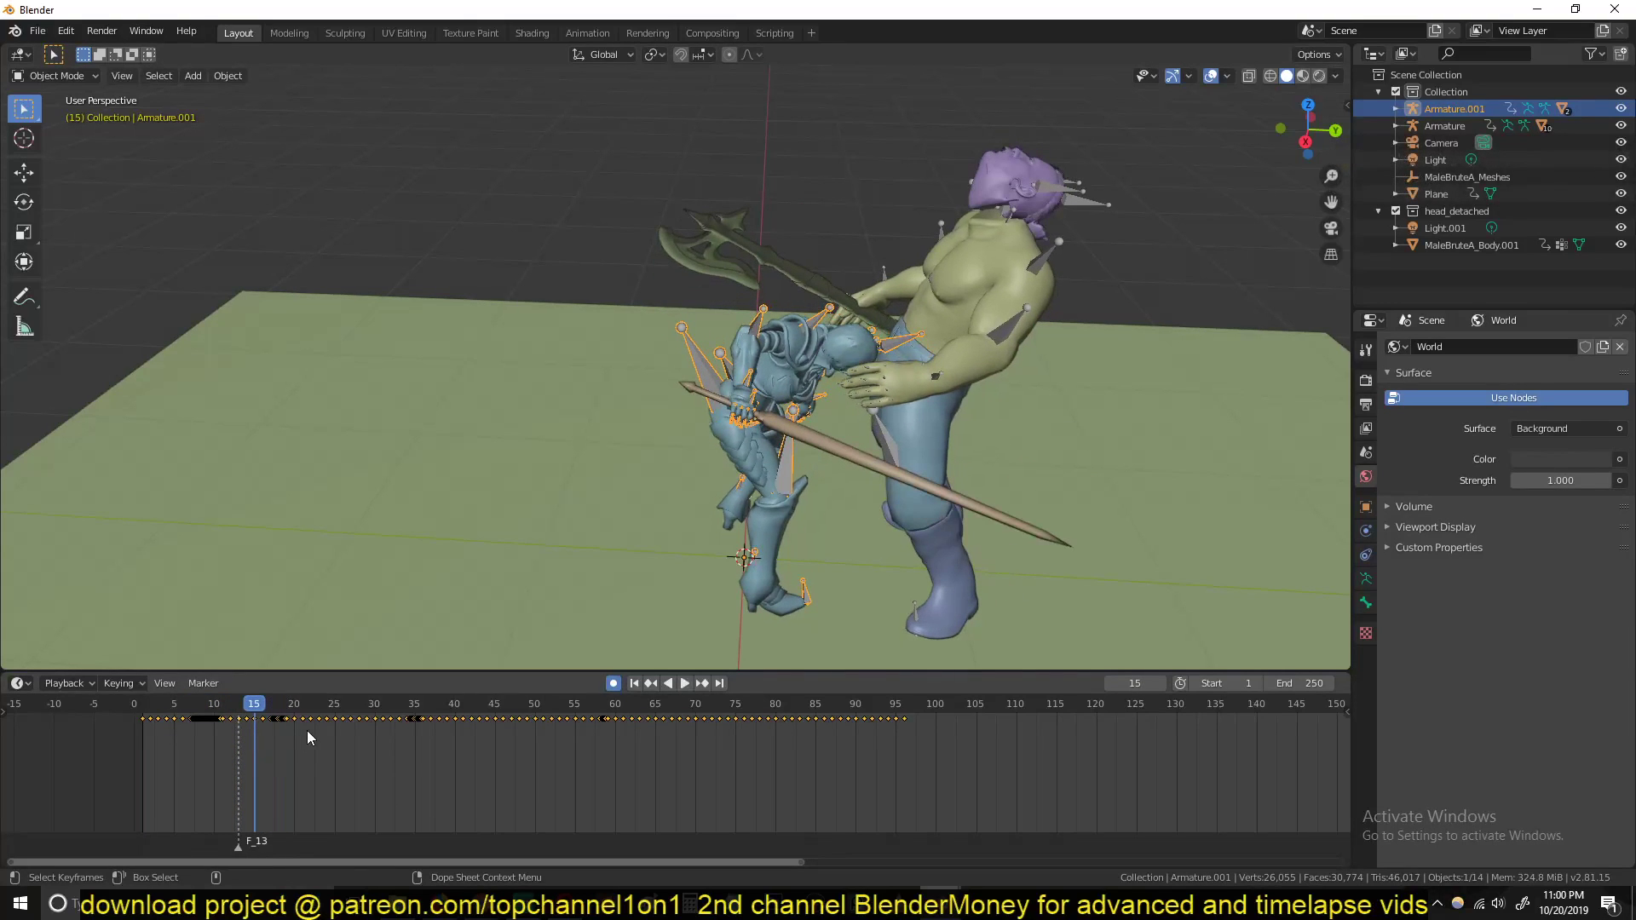
key(g)
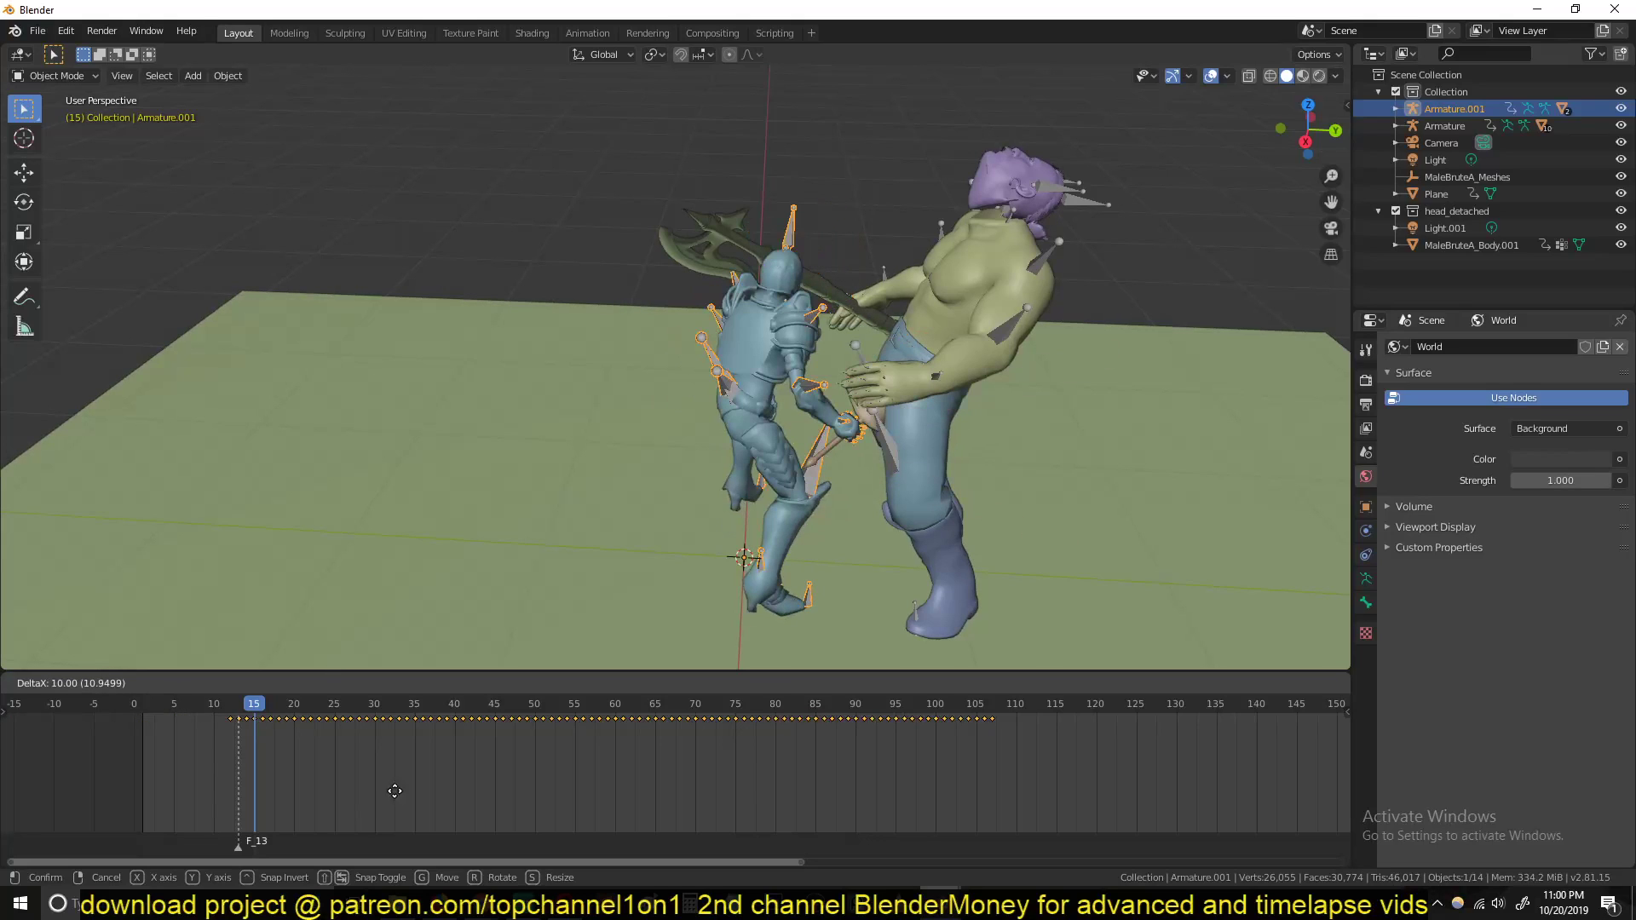
click(304, 782)
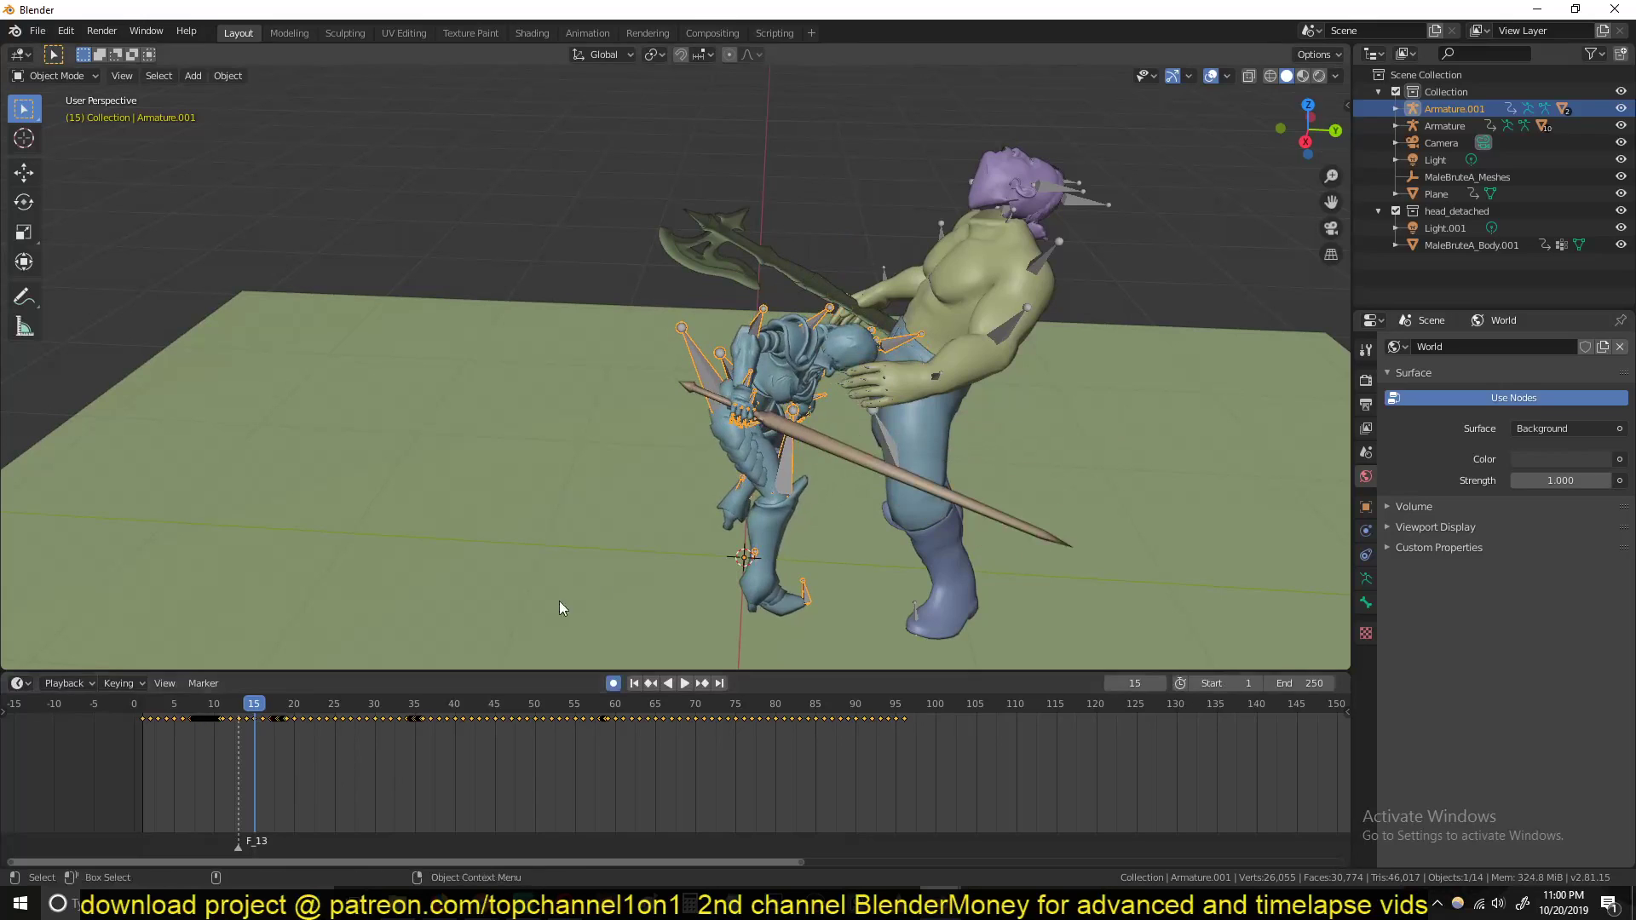
Select the brute's Armature together with the detached head MaleBruteA_Body.001
middle_drag(771, 464, 802, 414)
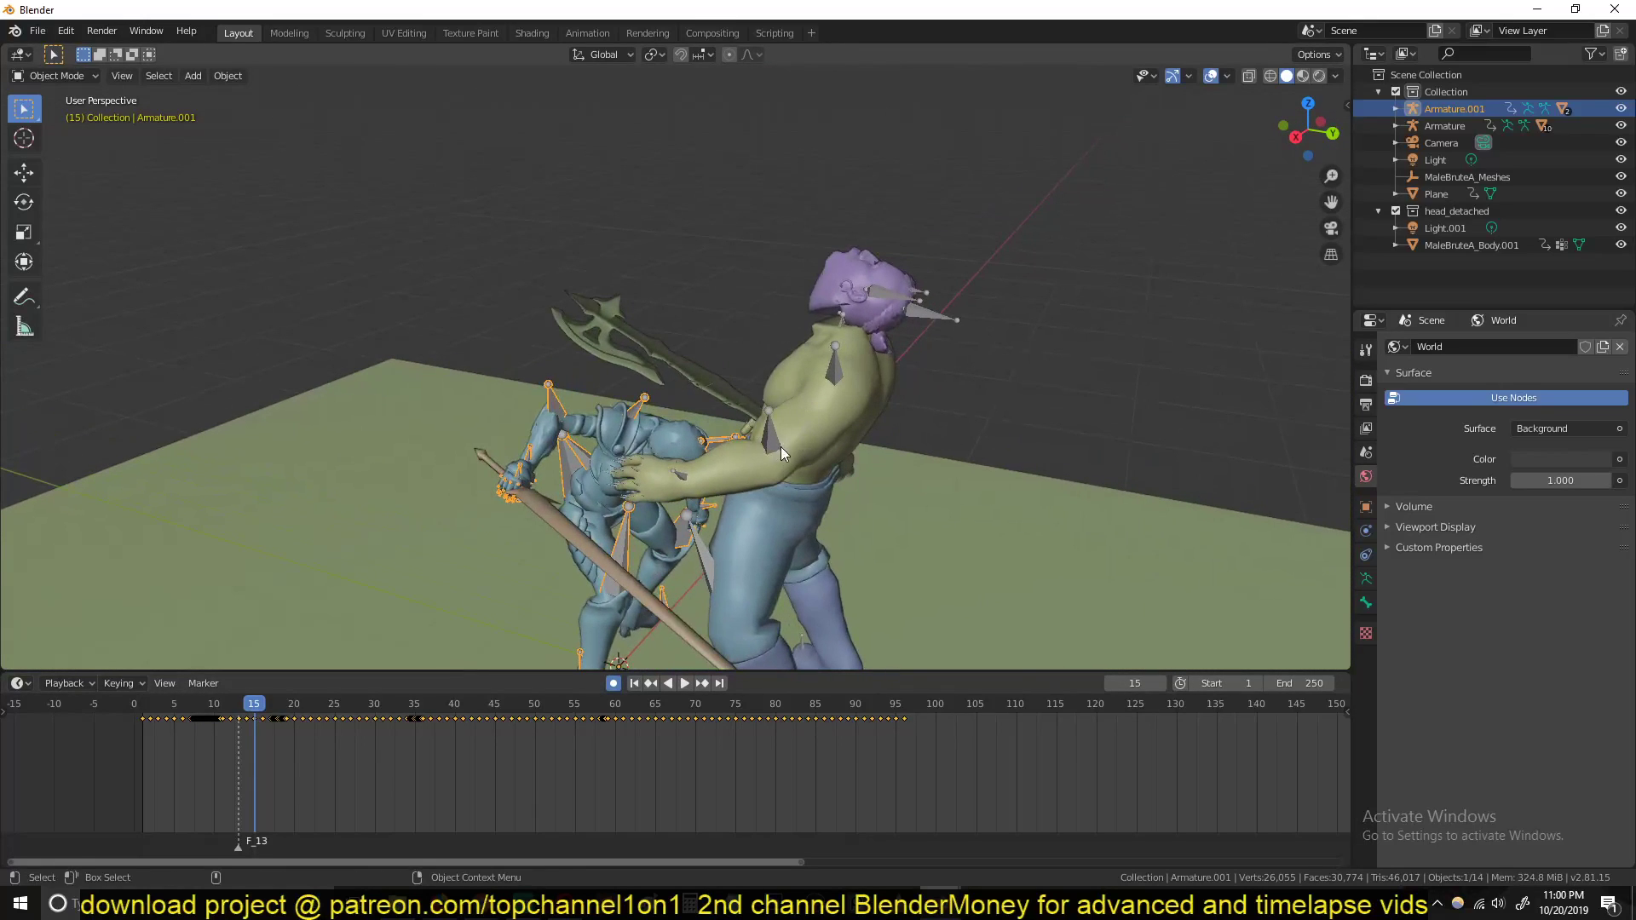
click(782, 445)
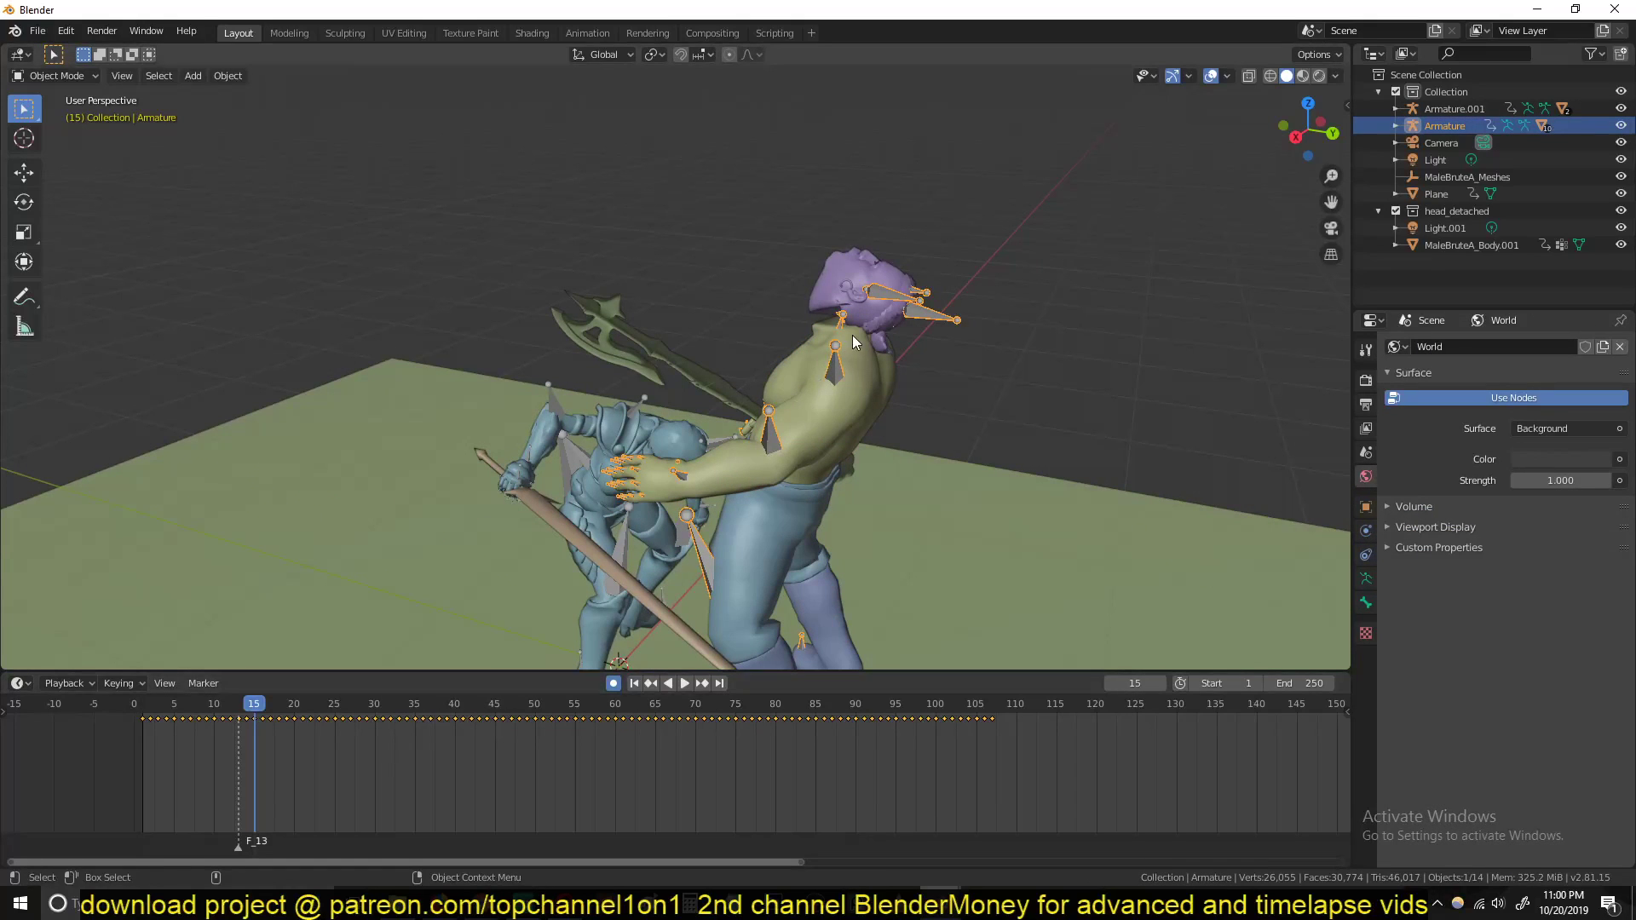
scroll(900, 306, up, 4)
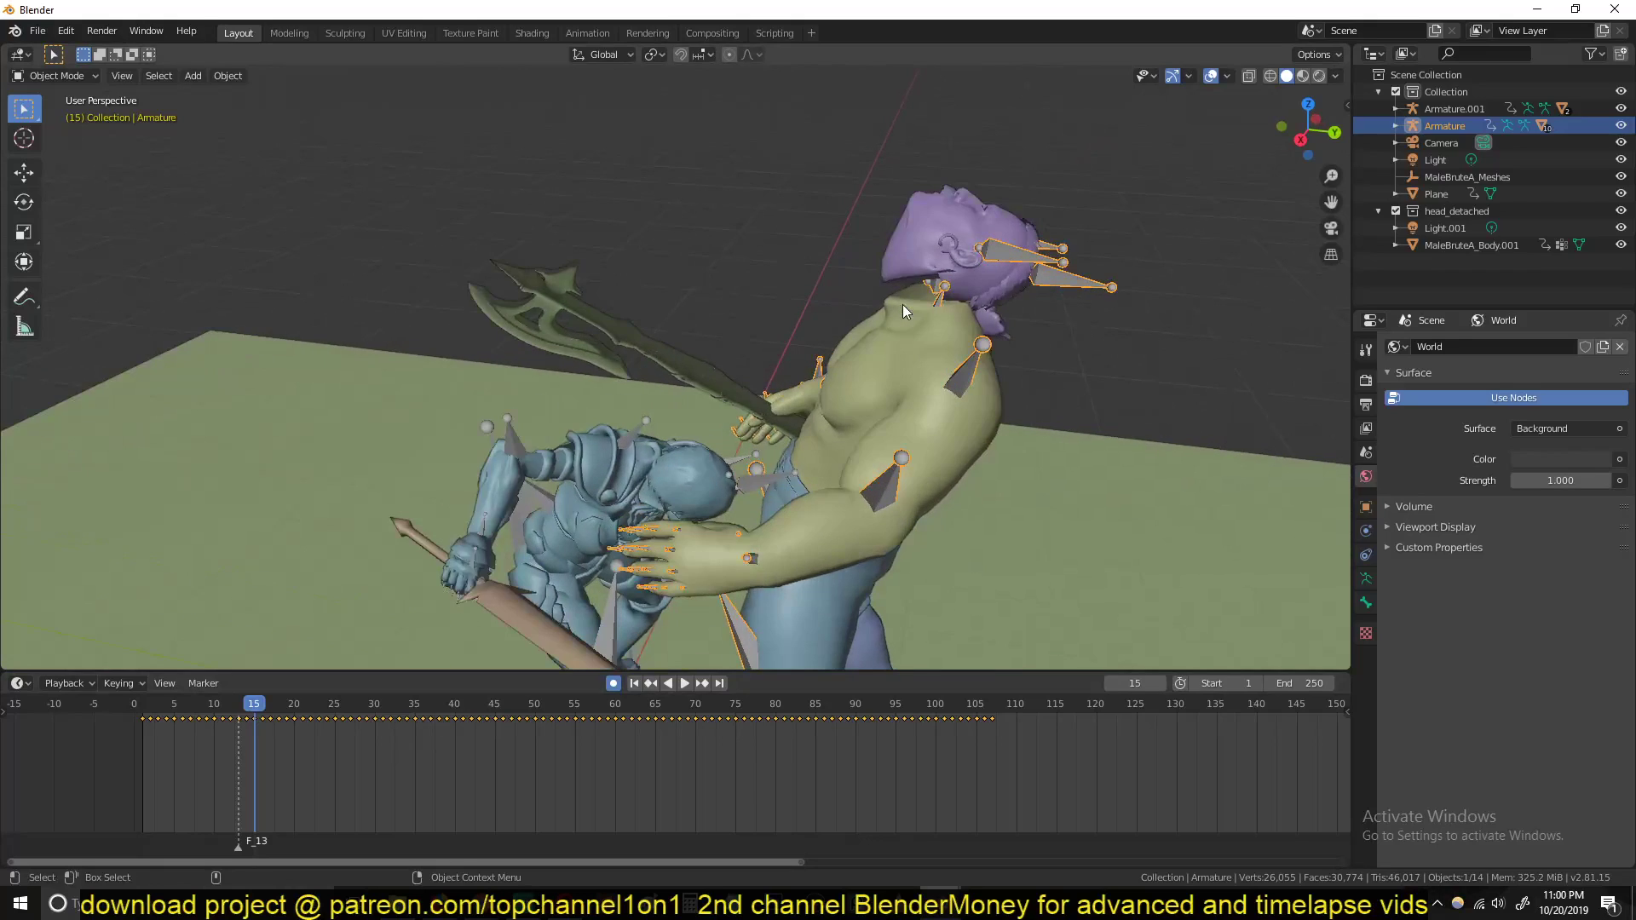
shift+click(924, 240)
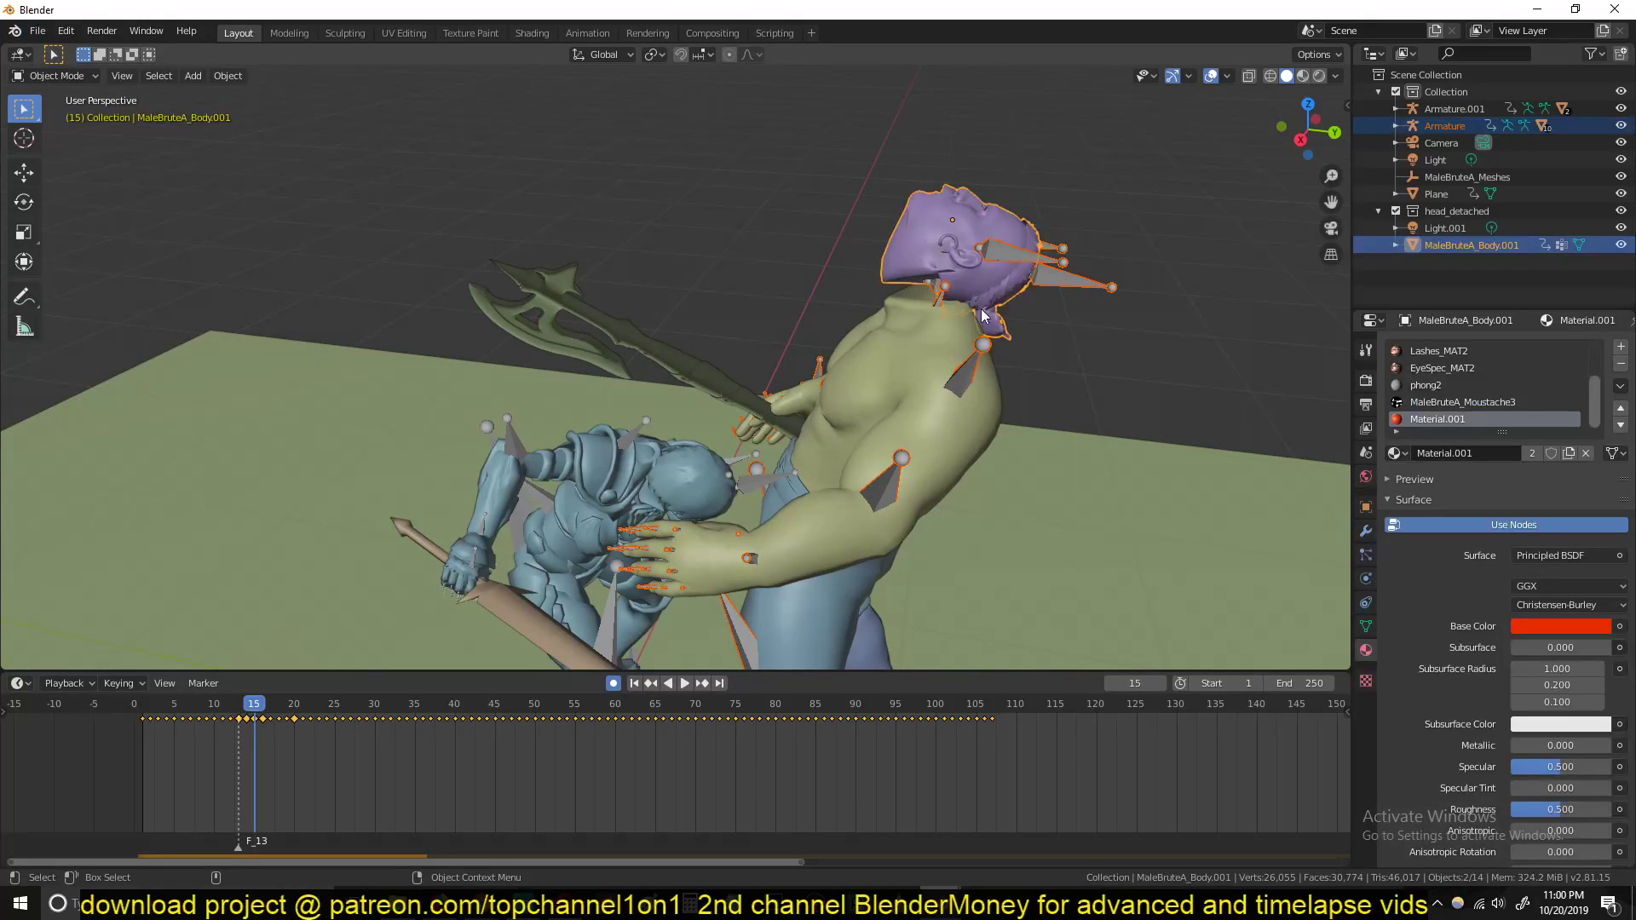
middle_drag(900, 336, 871, 321)
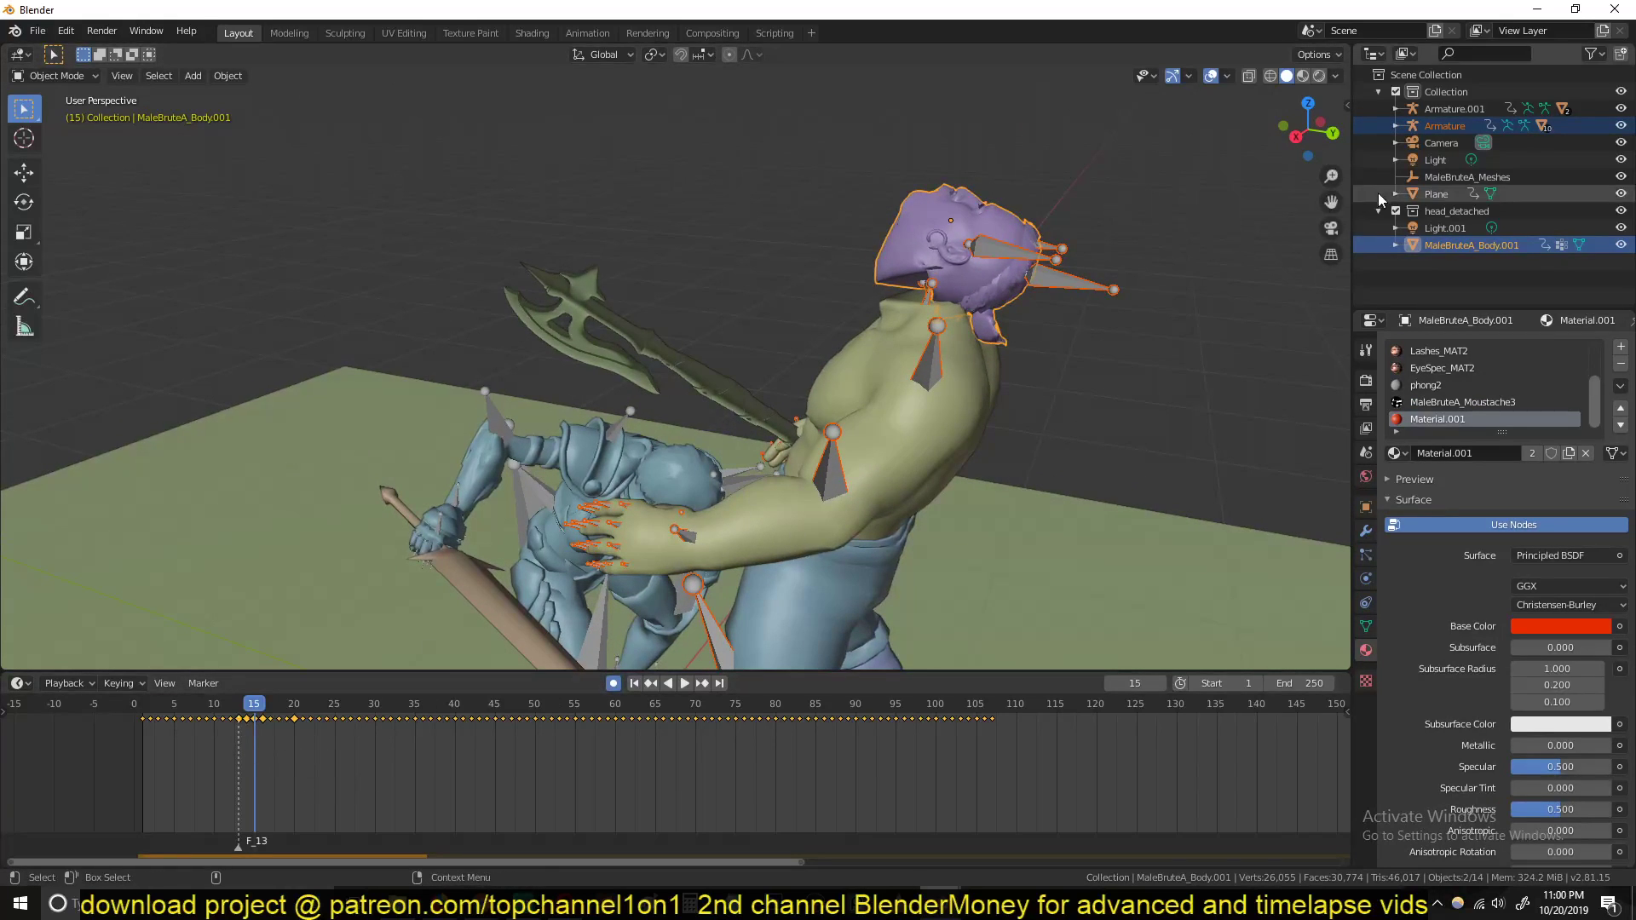
Add the attached head parts to the selection at frame 7 and play the animation to about frame 22
drag(248, 736, 189, 731)
shift+click(967, 225)
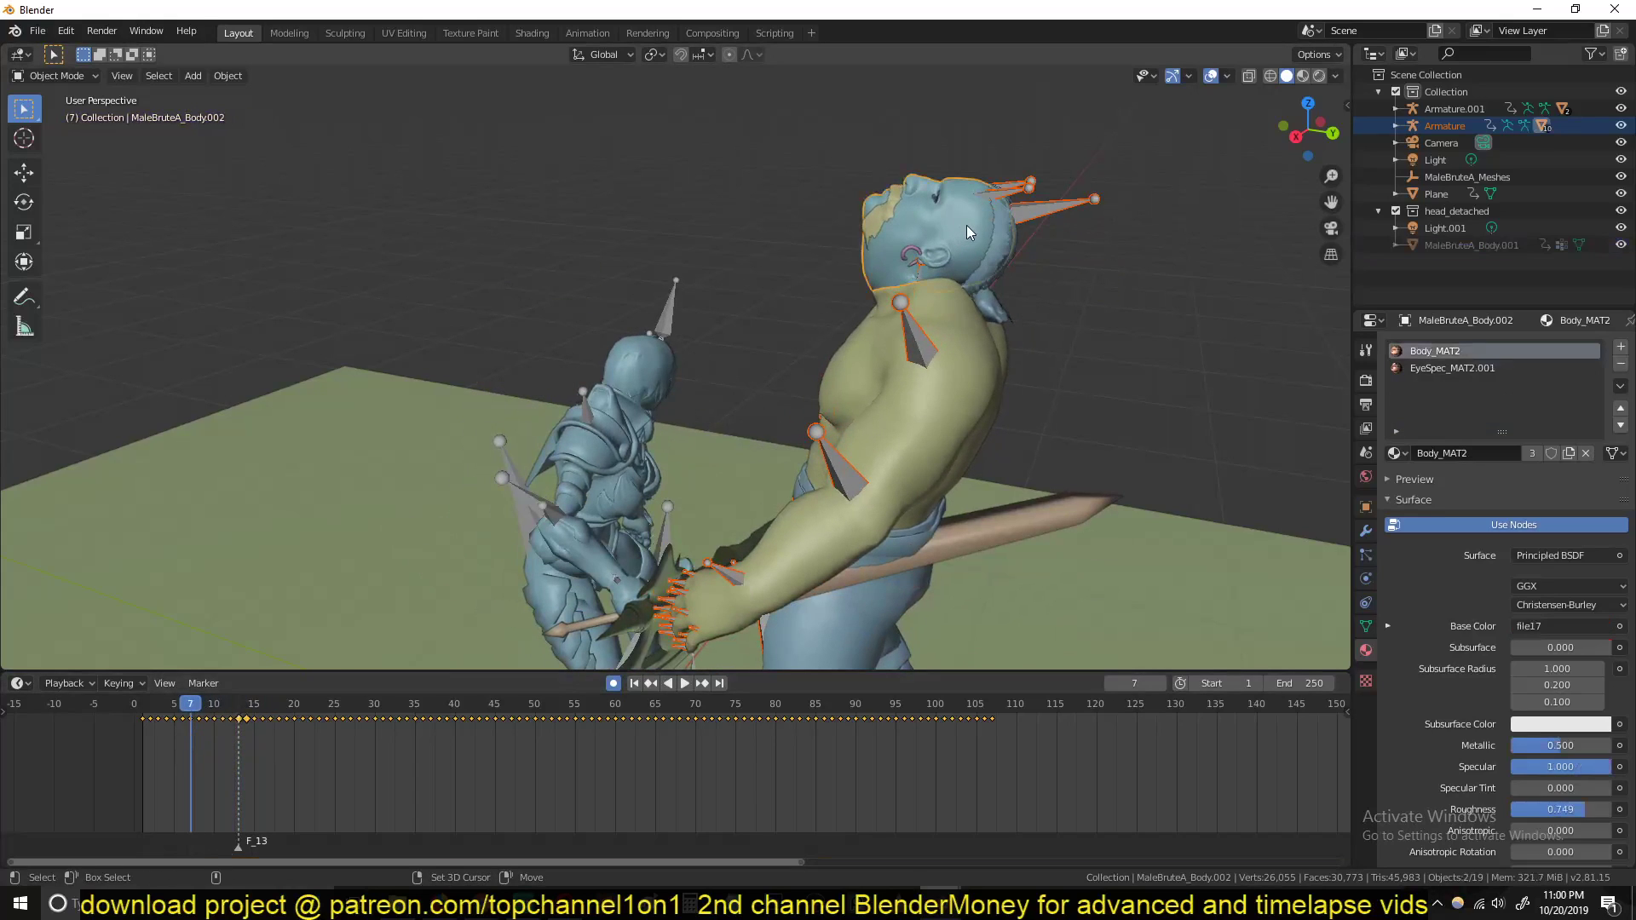
shift+click(1001, 232)
click(889, 218)
key(space)
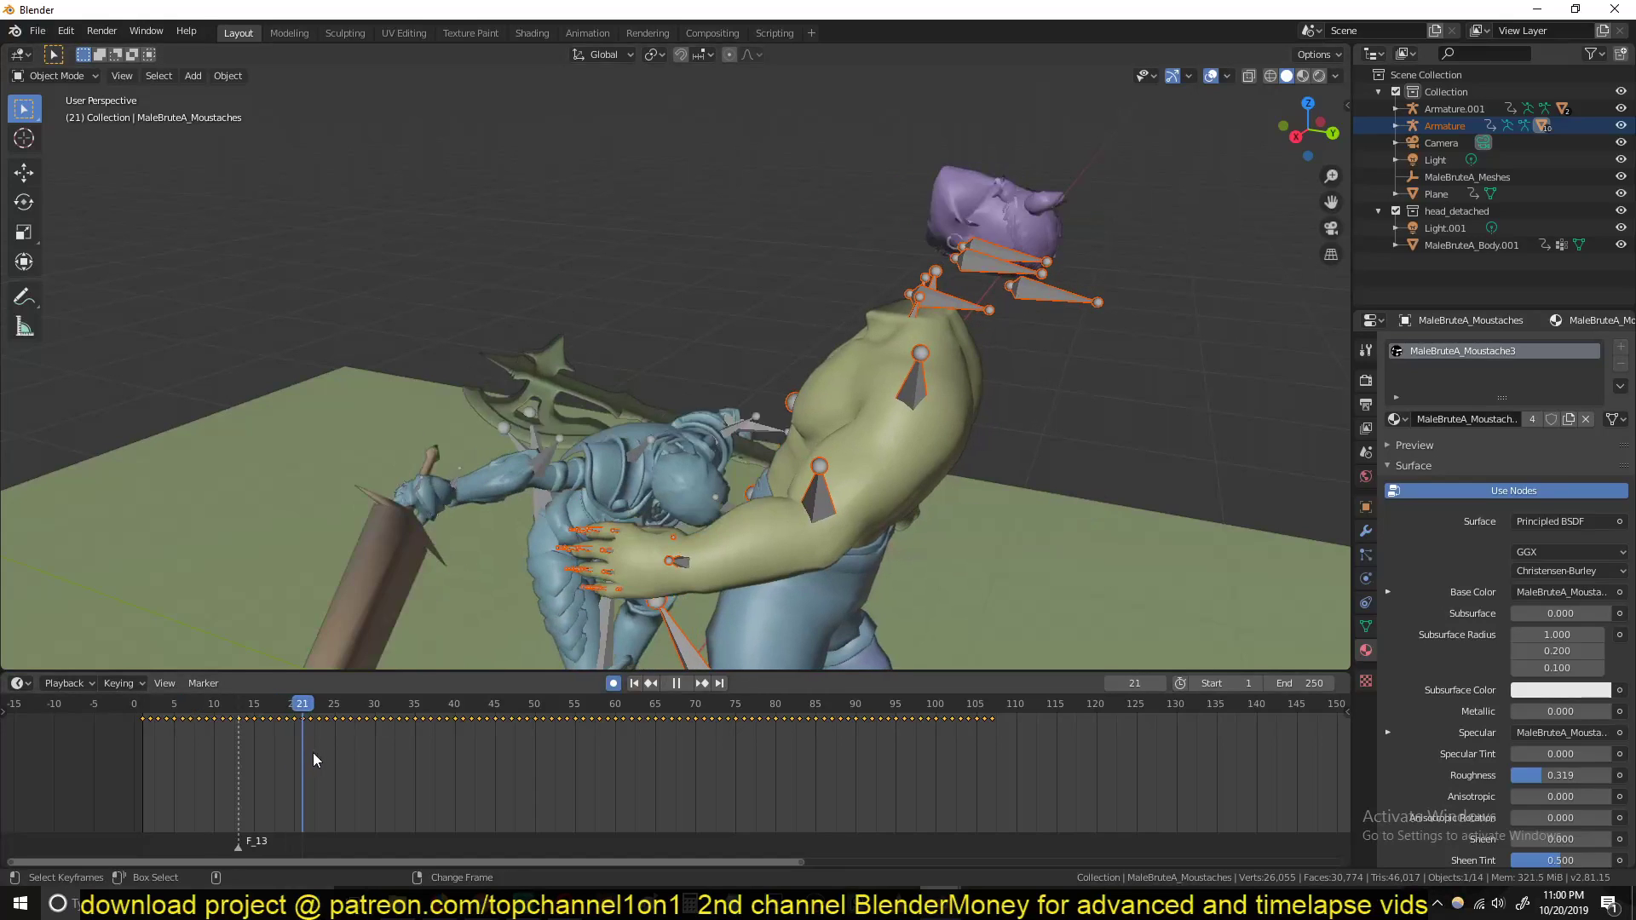
key(space)
Add the detached head and body to the Armature selection and try to shift their keyframes together along the timeline
shift+click(979, 260)
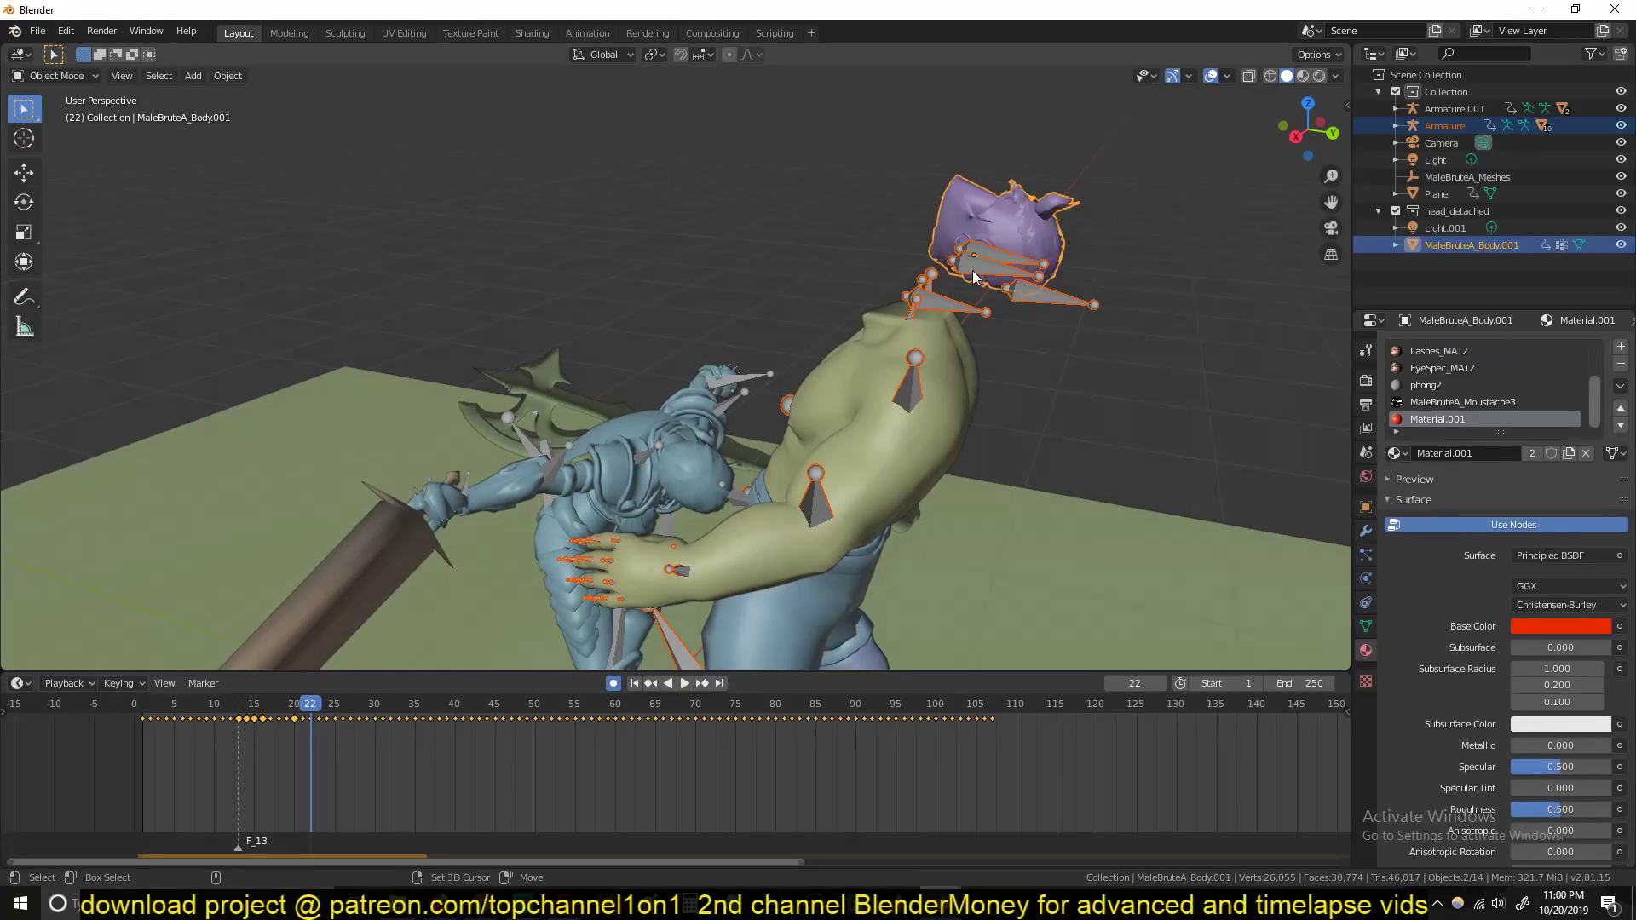
shift+click(917, 424)
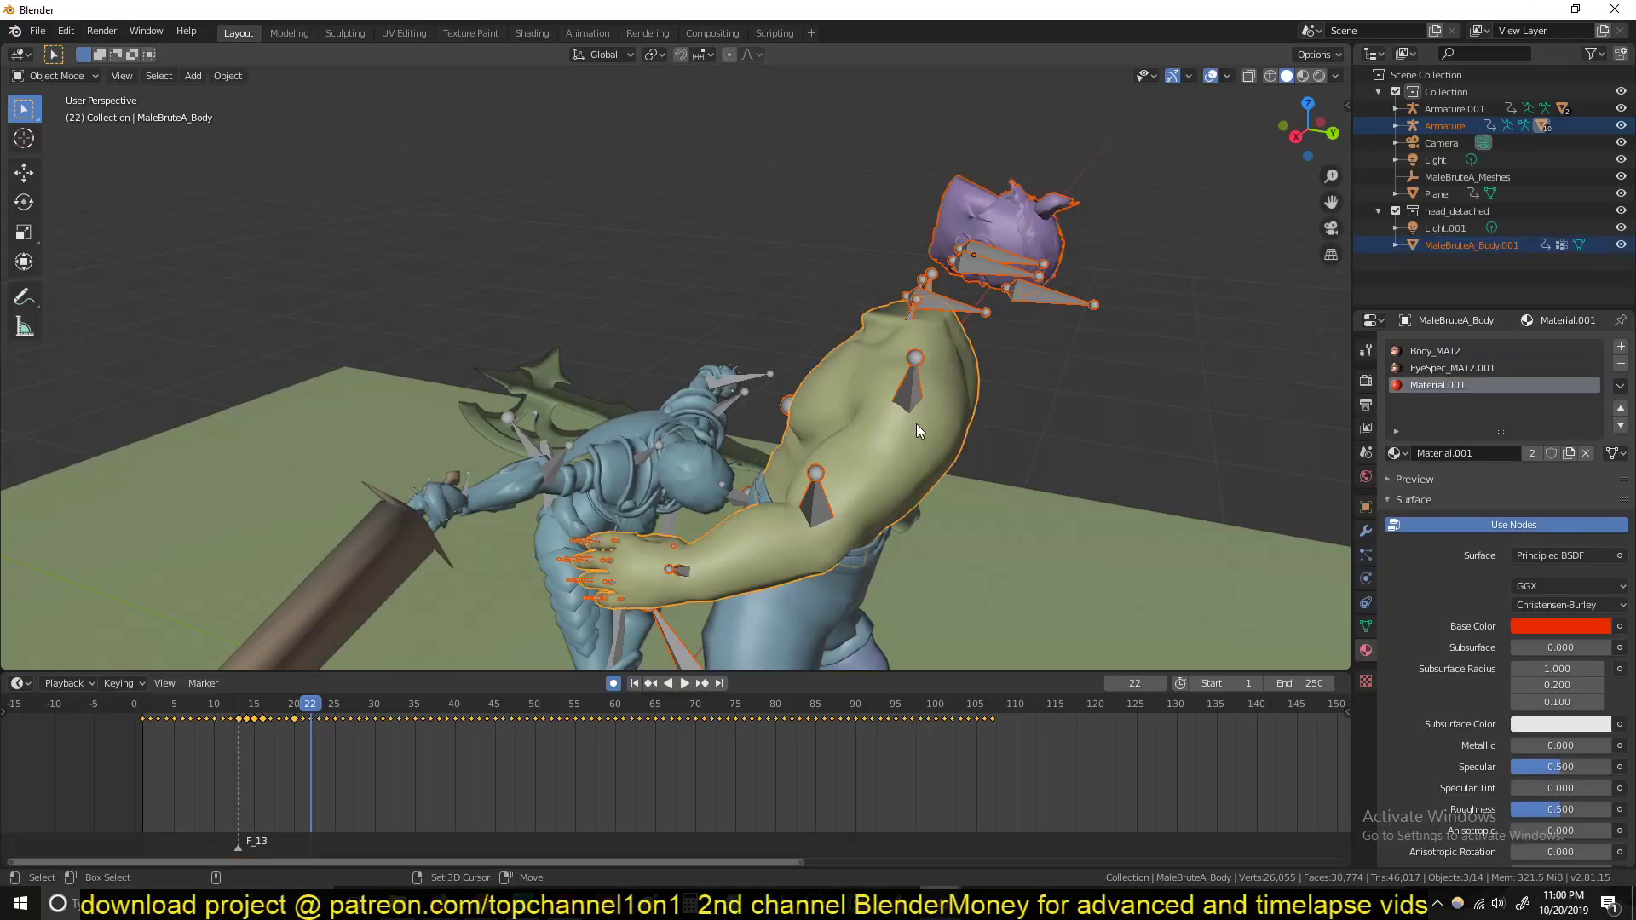
shift+click(917, 423)
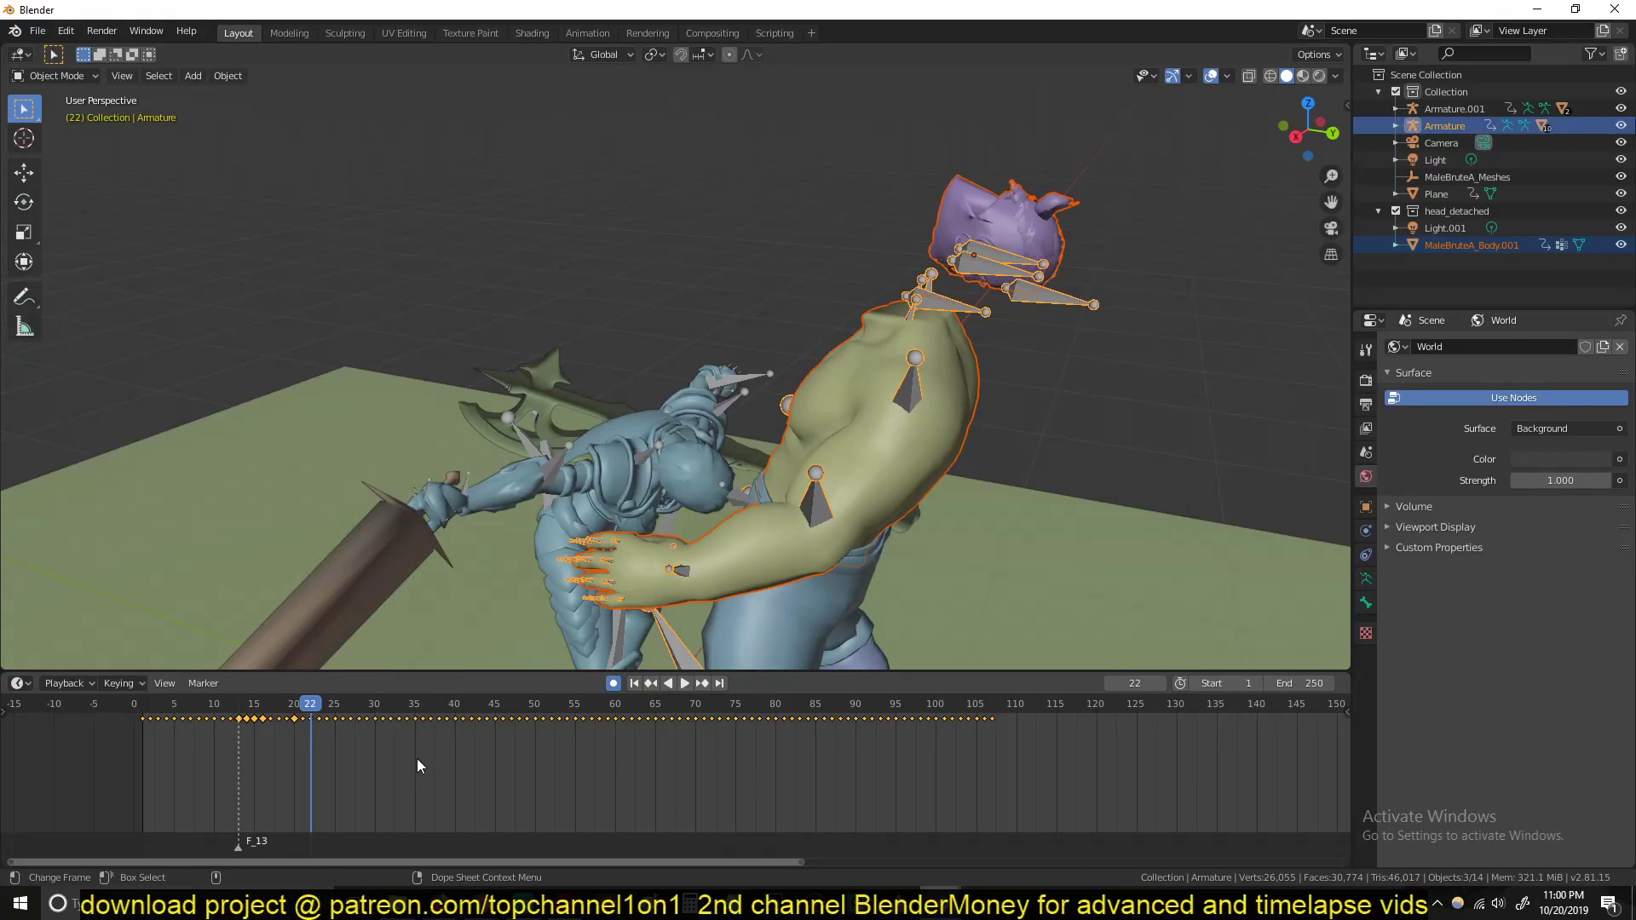
key(g)
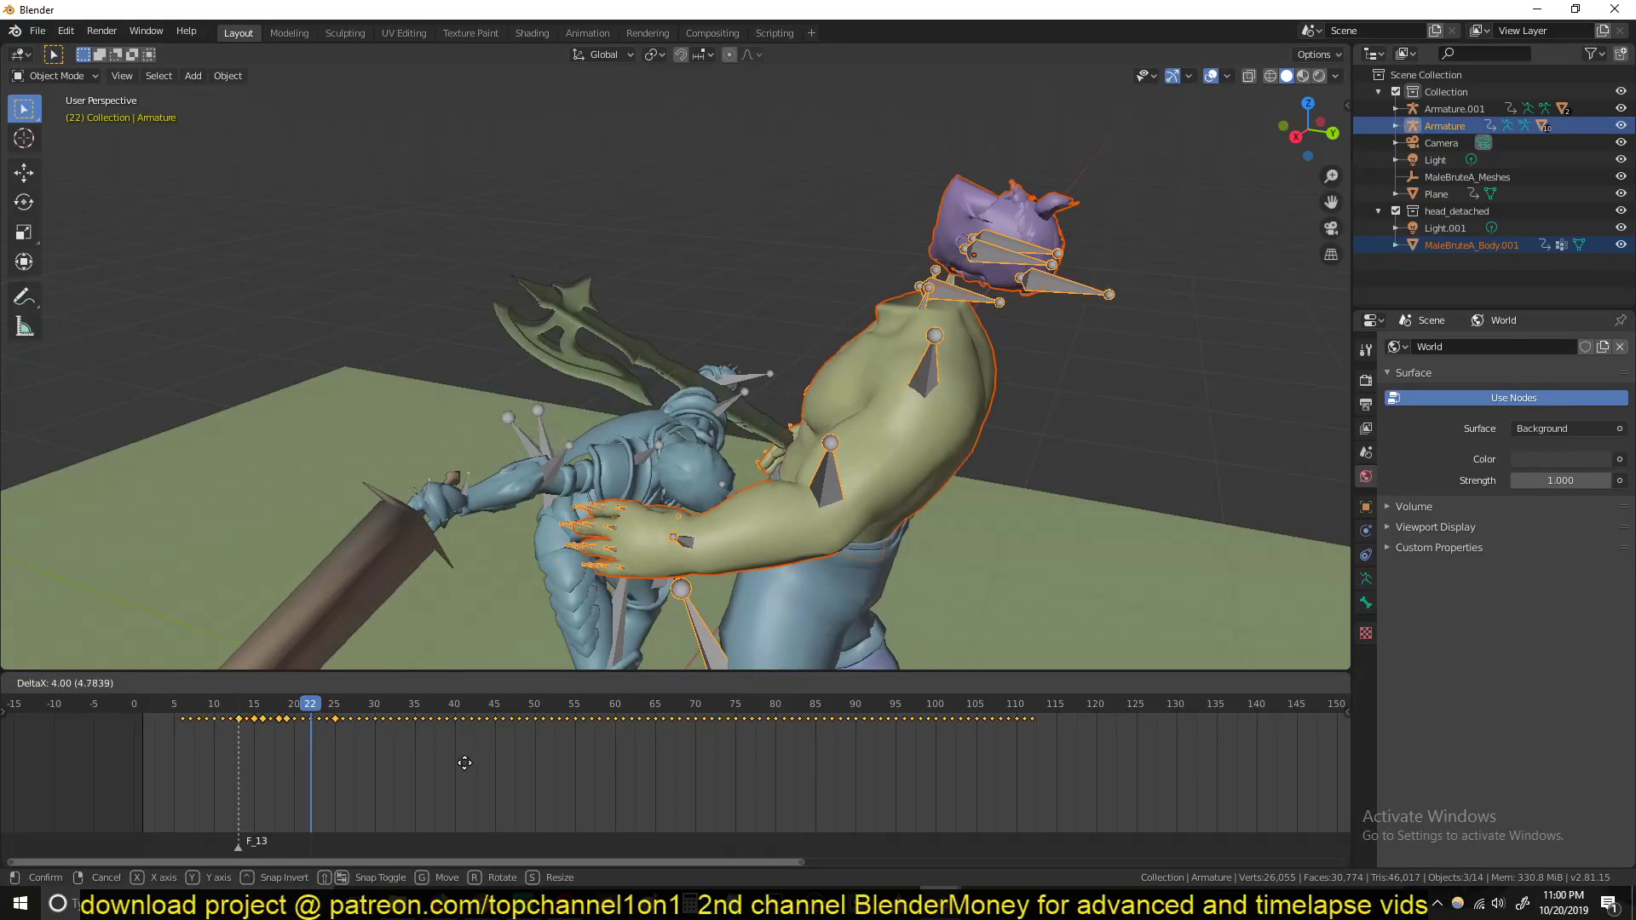
right_click(553, 763)
Move to frame 32 and try to shift the keyframes of the brute's Armature and body along the timeline
scroll(600, 480, down, 5)
middle_drag(600, 480, 658, 482)
key(shift+space)
mouse_move(370, 758)
shift+right_down()
mouse_move(404, 753)
mouse_move(387, 754)
shift+right_up()
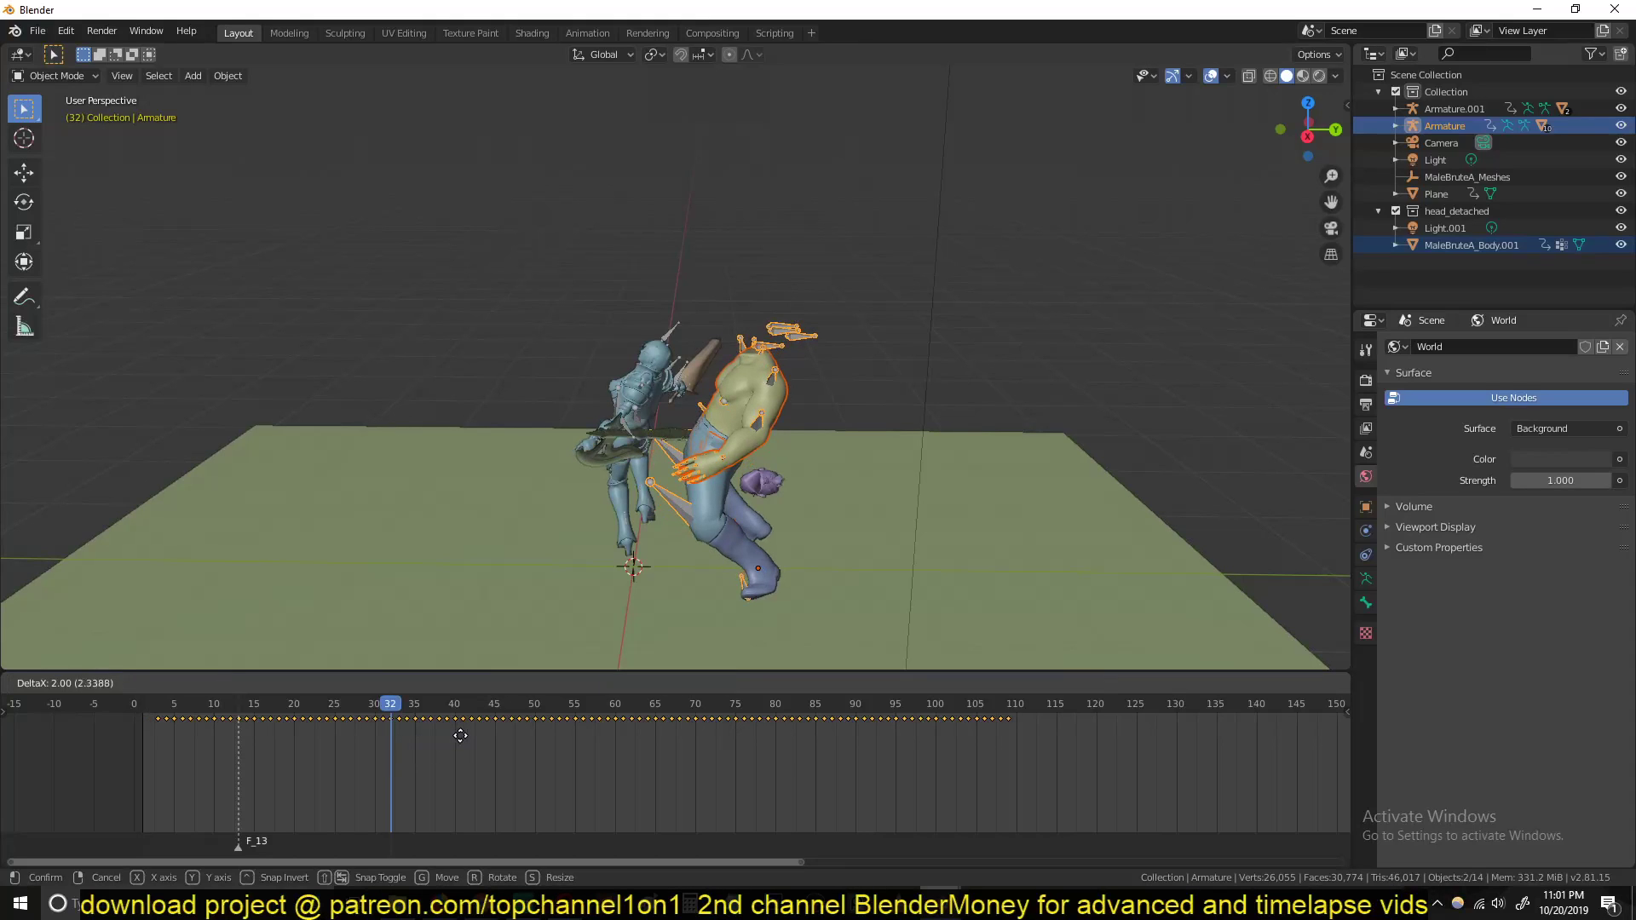
scroll(753, 418, up, 2)
scroll(753, 410, up, 1)
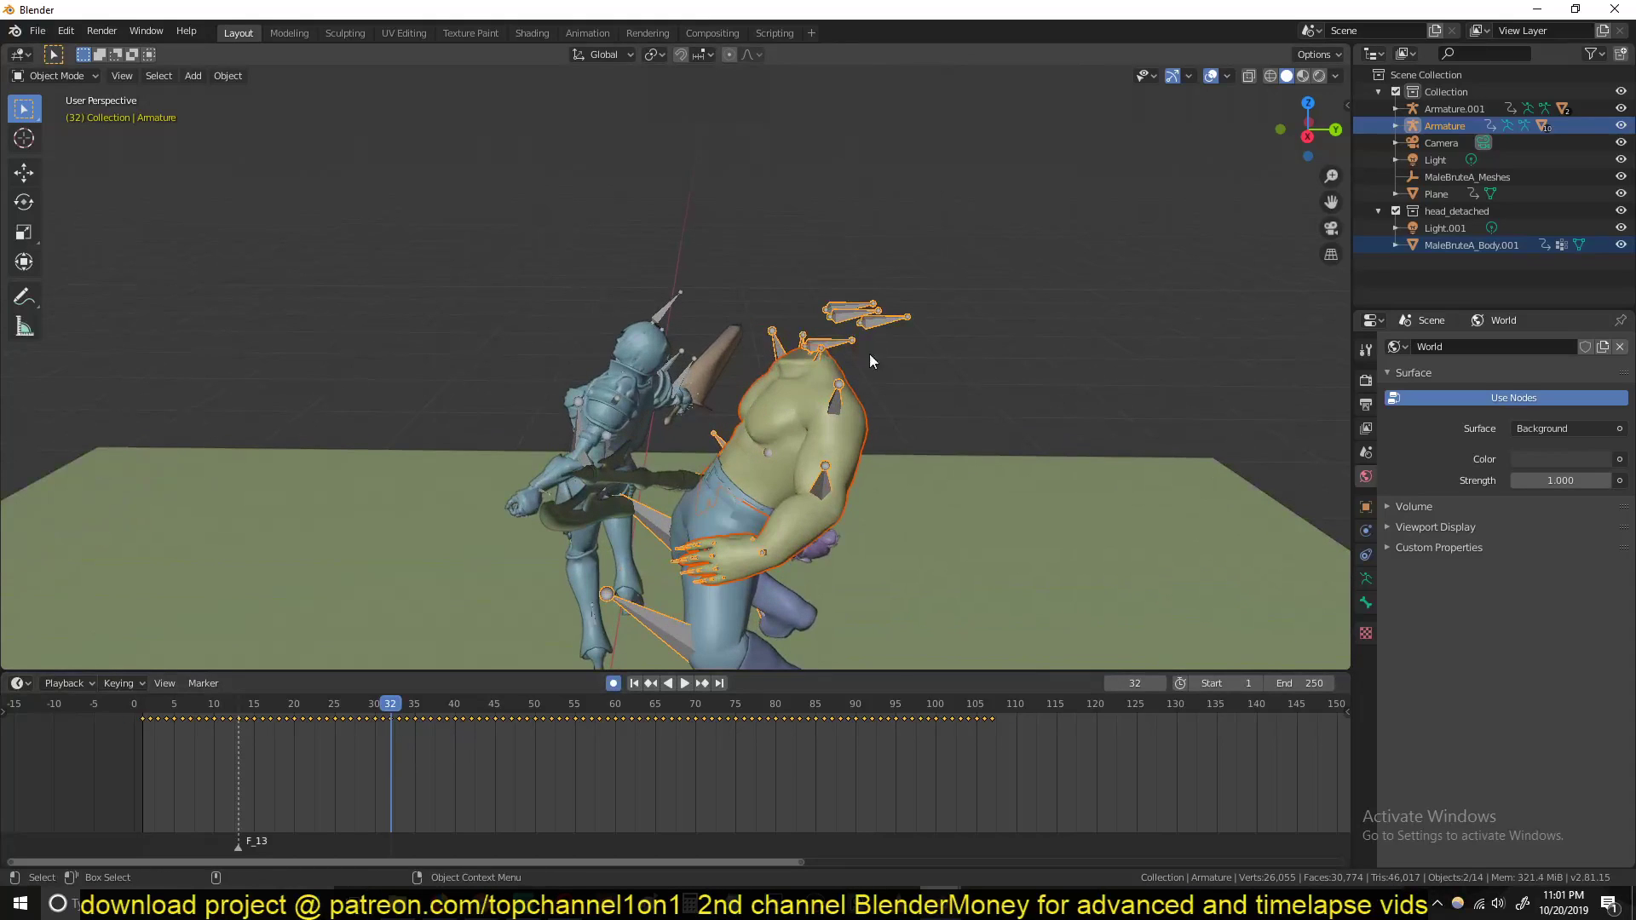
Clear the selection so that no object in the scene is selected
click(967, 319)
click(848, 324)
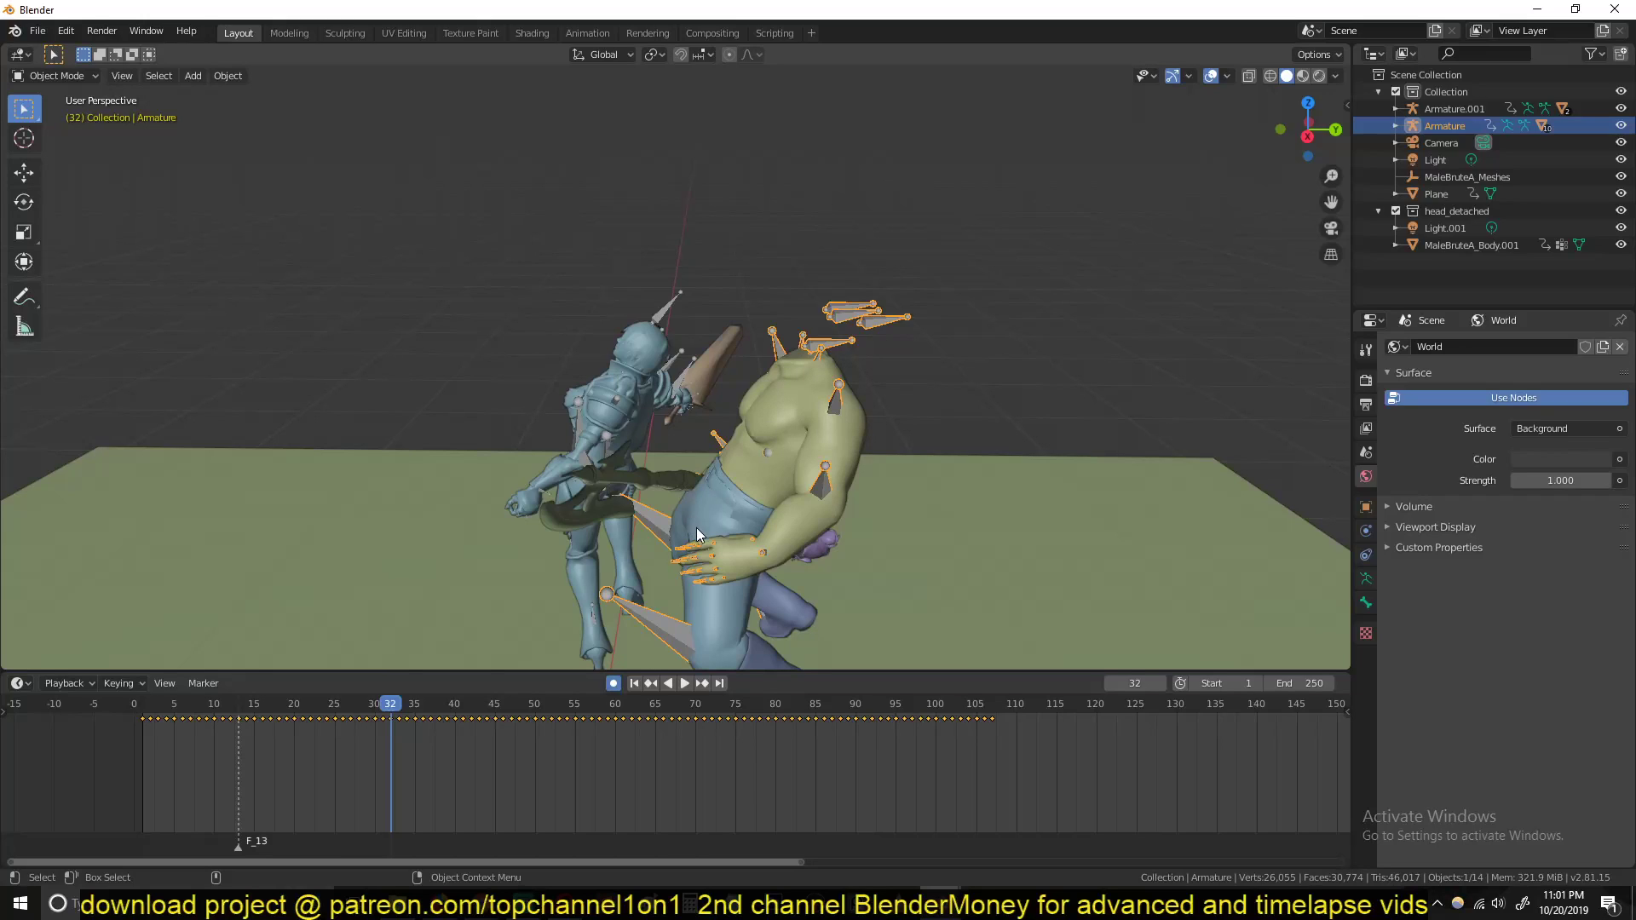
right_click(763, 387)
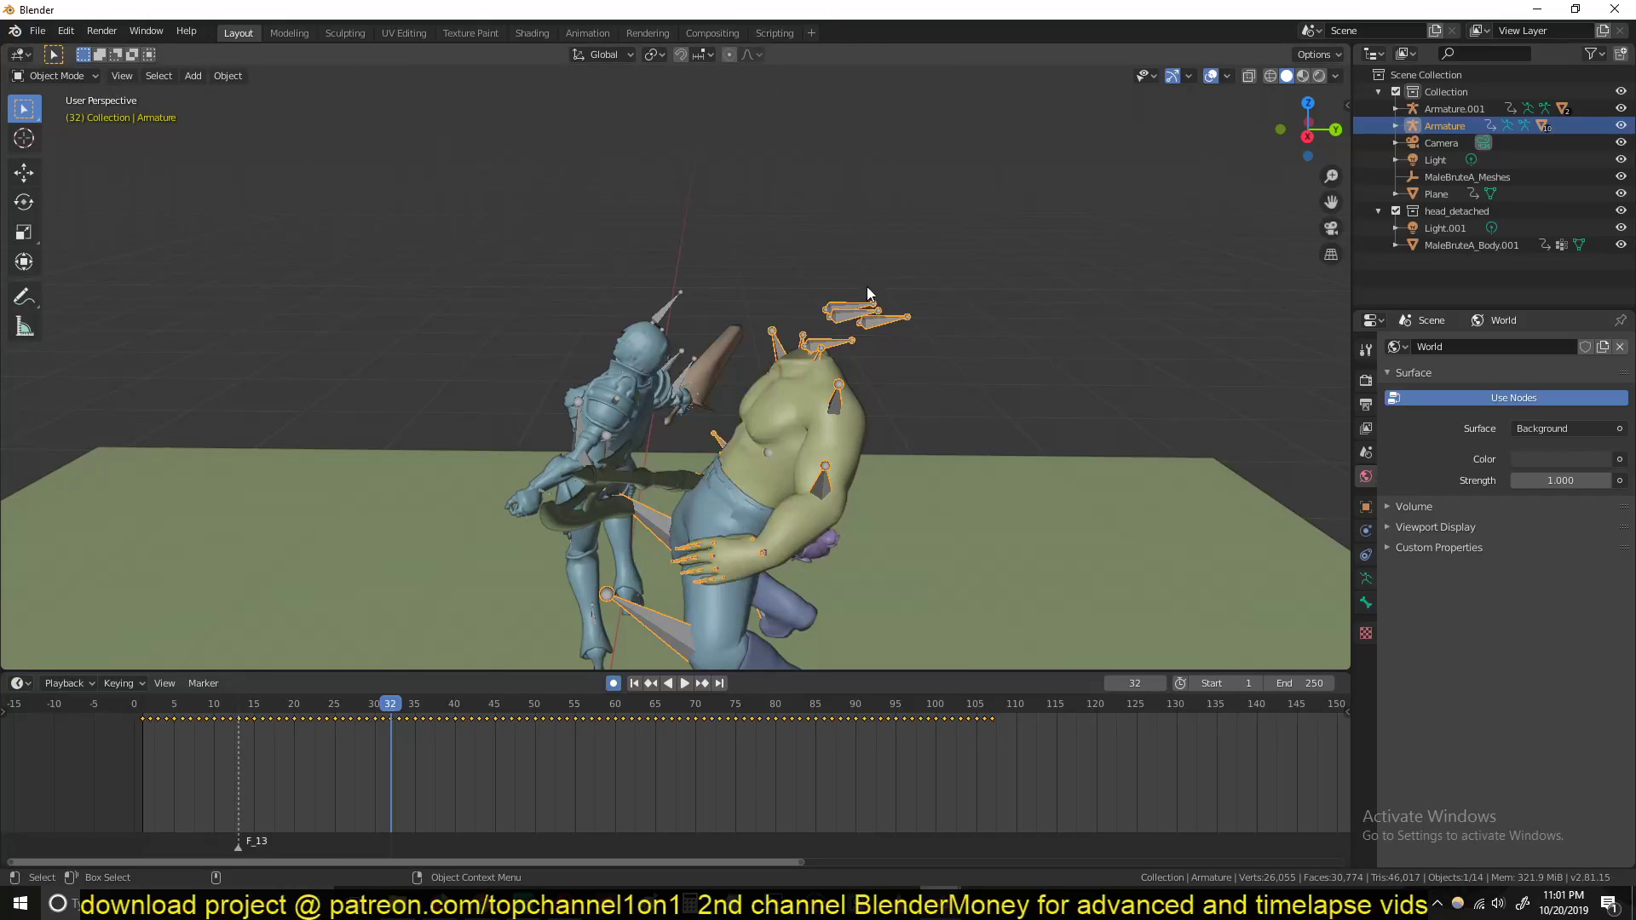
click(898, 283)
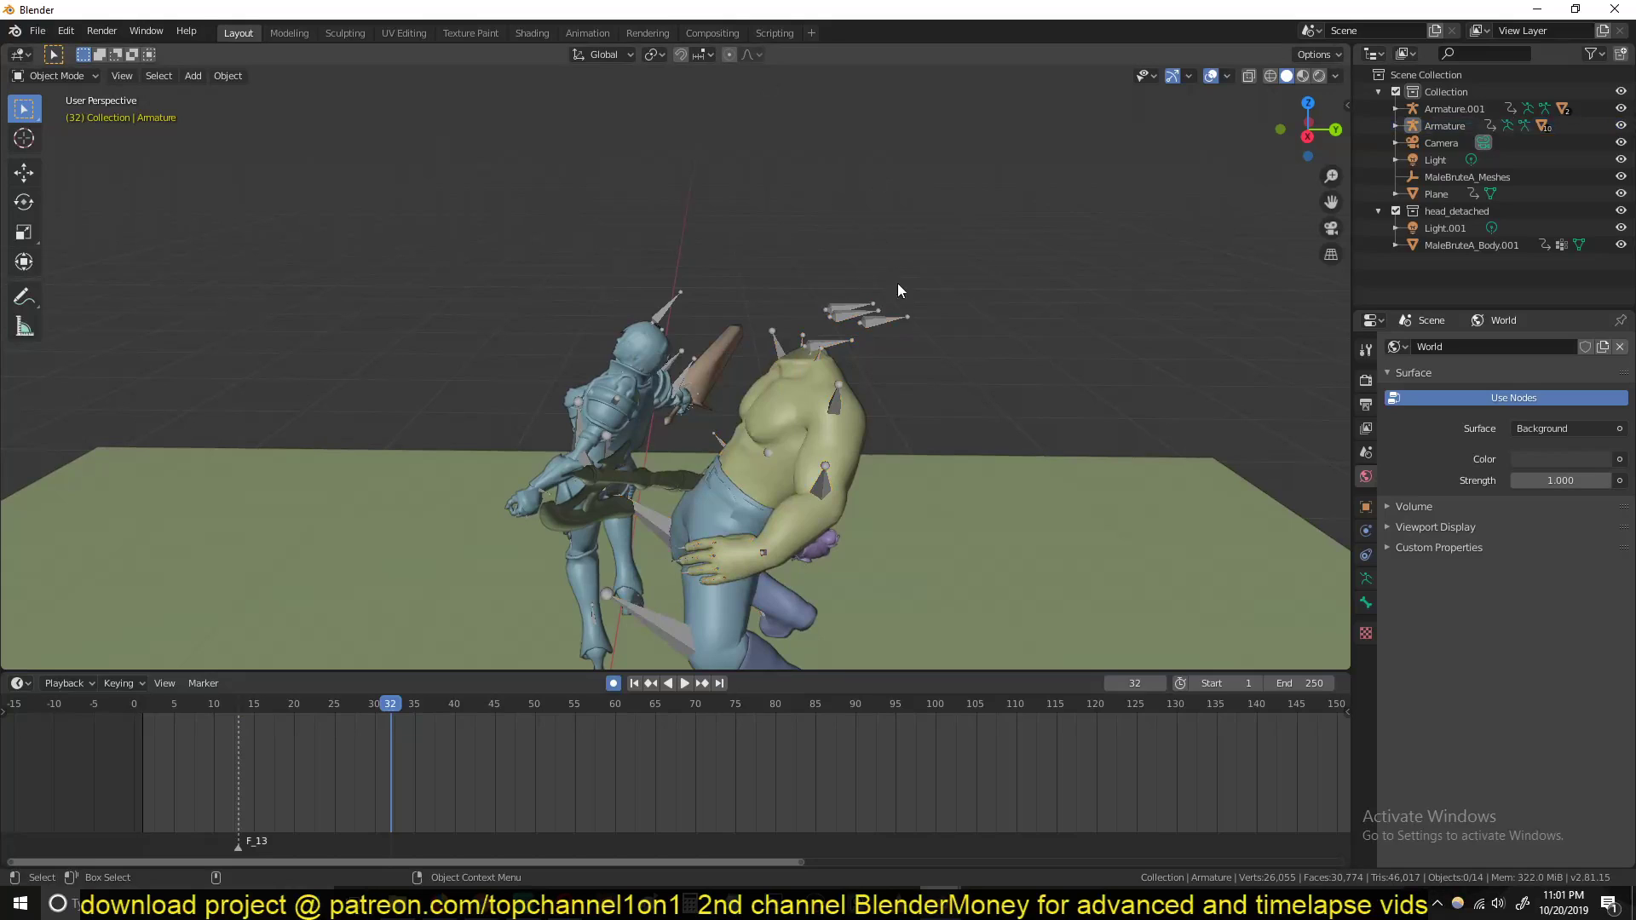
Select the brute's headless body and enlarge the timeline area upward
click(818, 380)
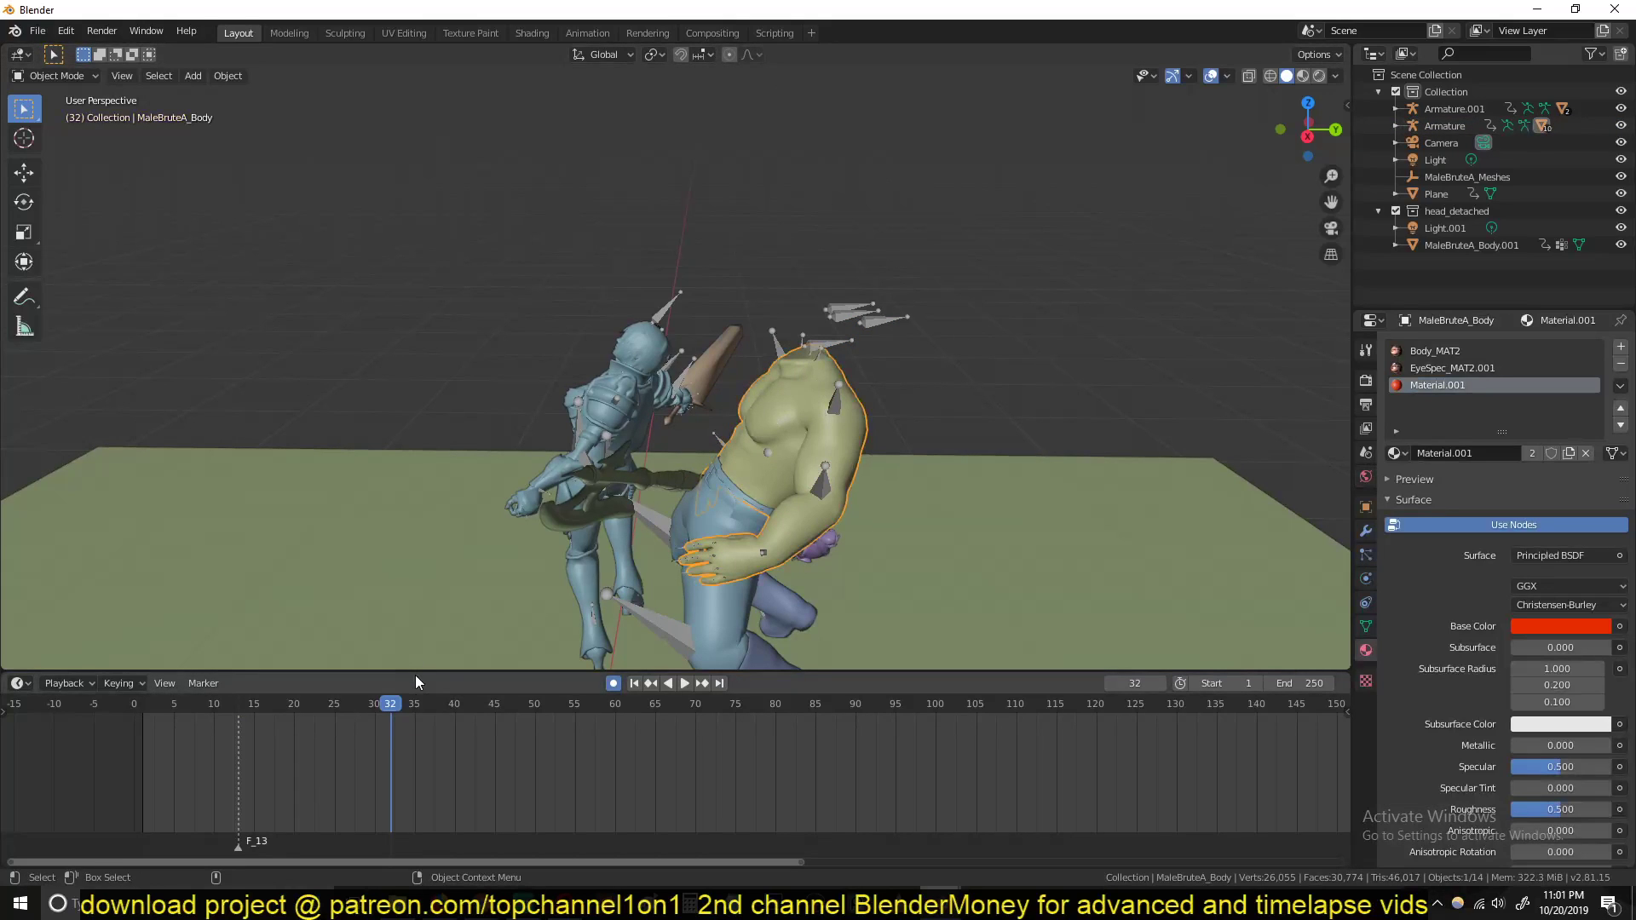
drag(414, 672, 414, 597)
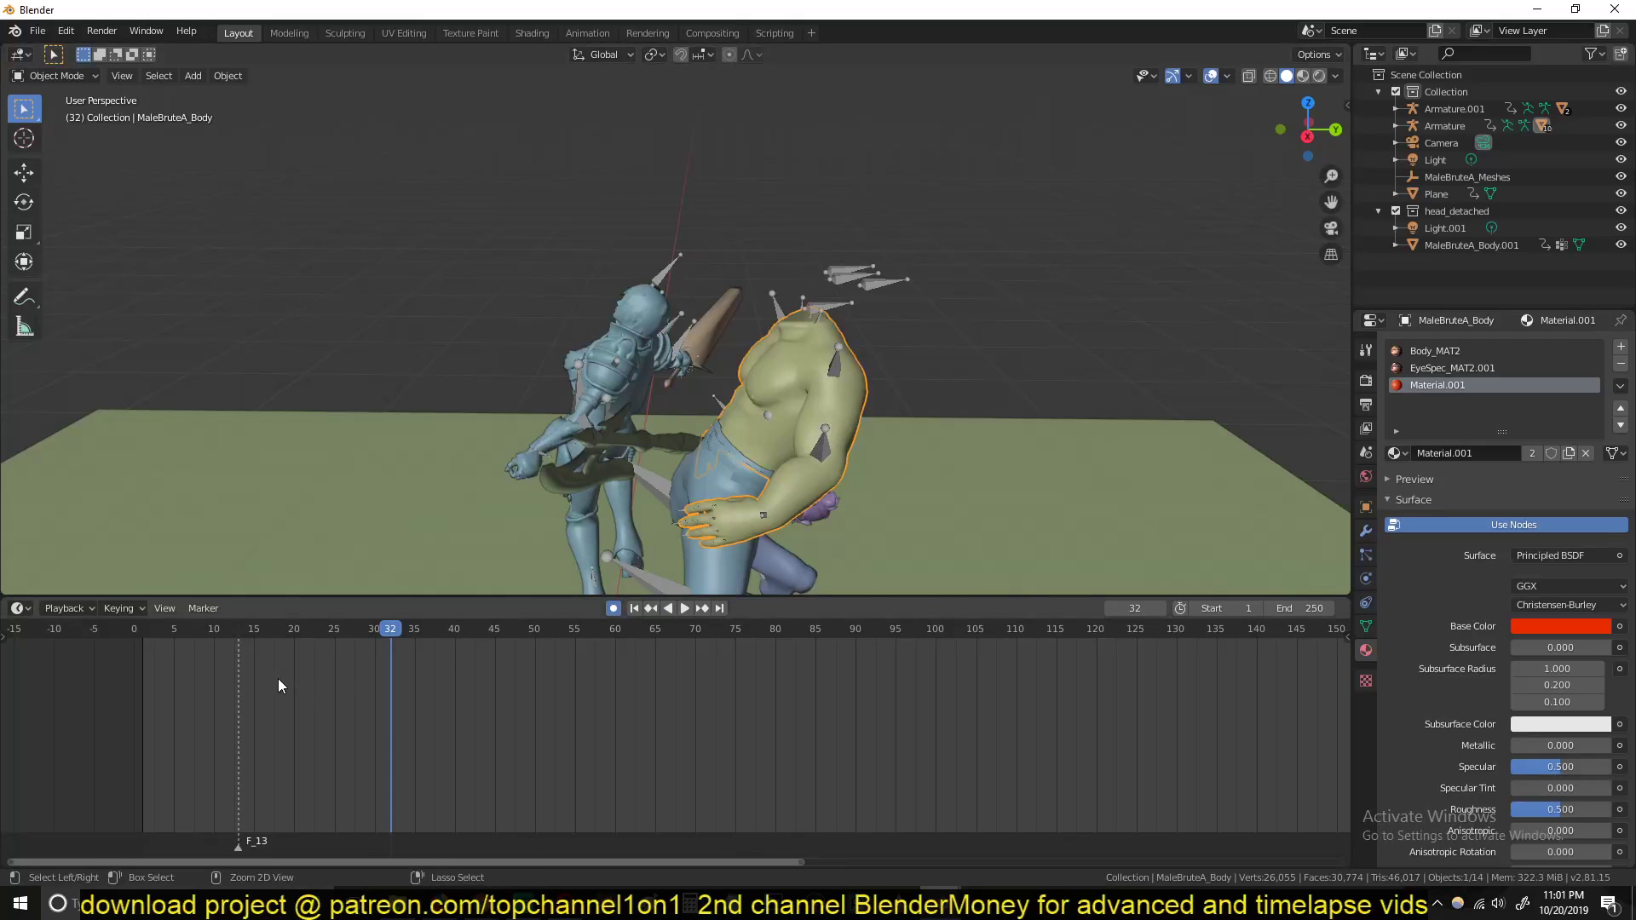
key(ctrl+Tab)
key(ctrl+Tab)
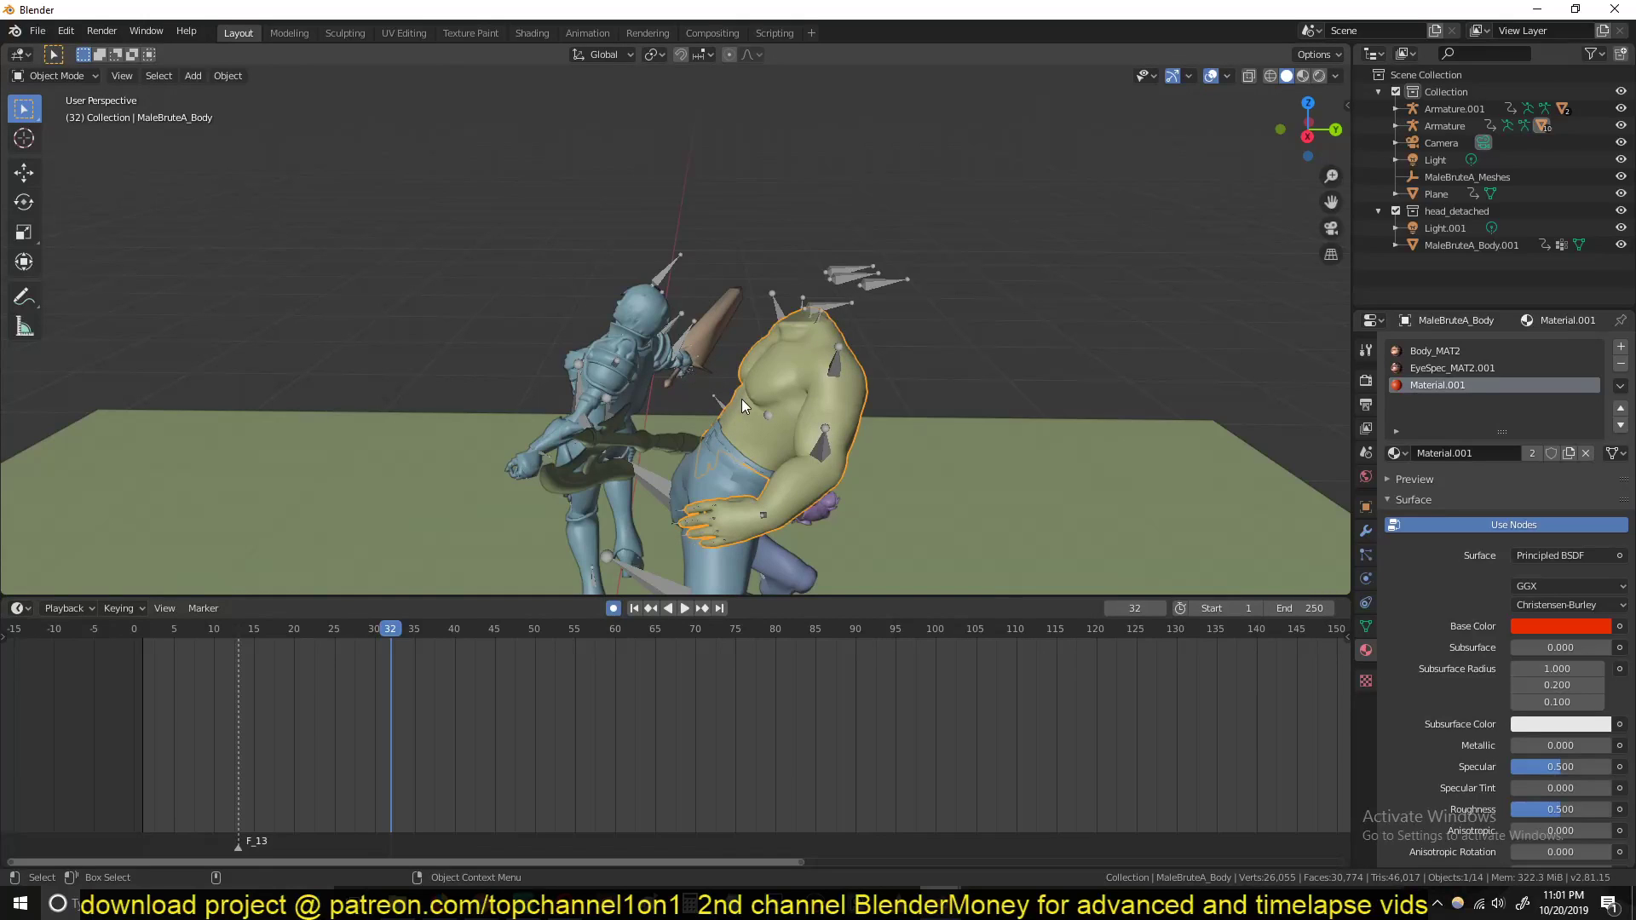
middle_drag(725, 413, 697, 410)
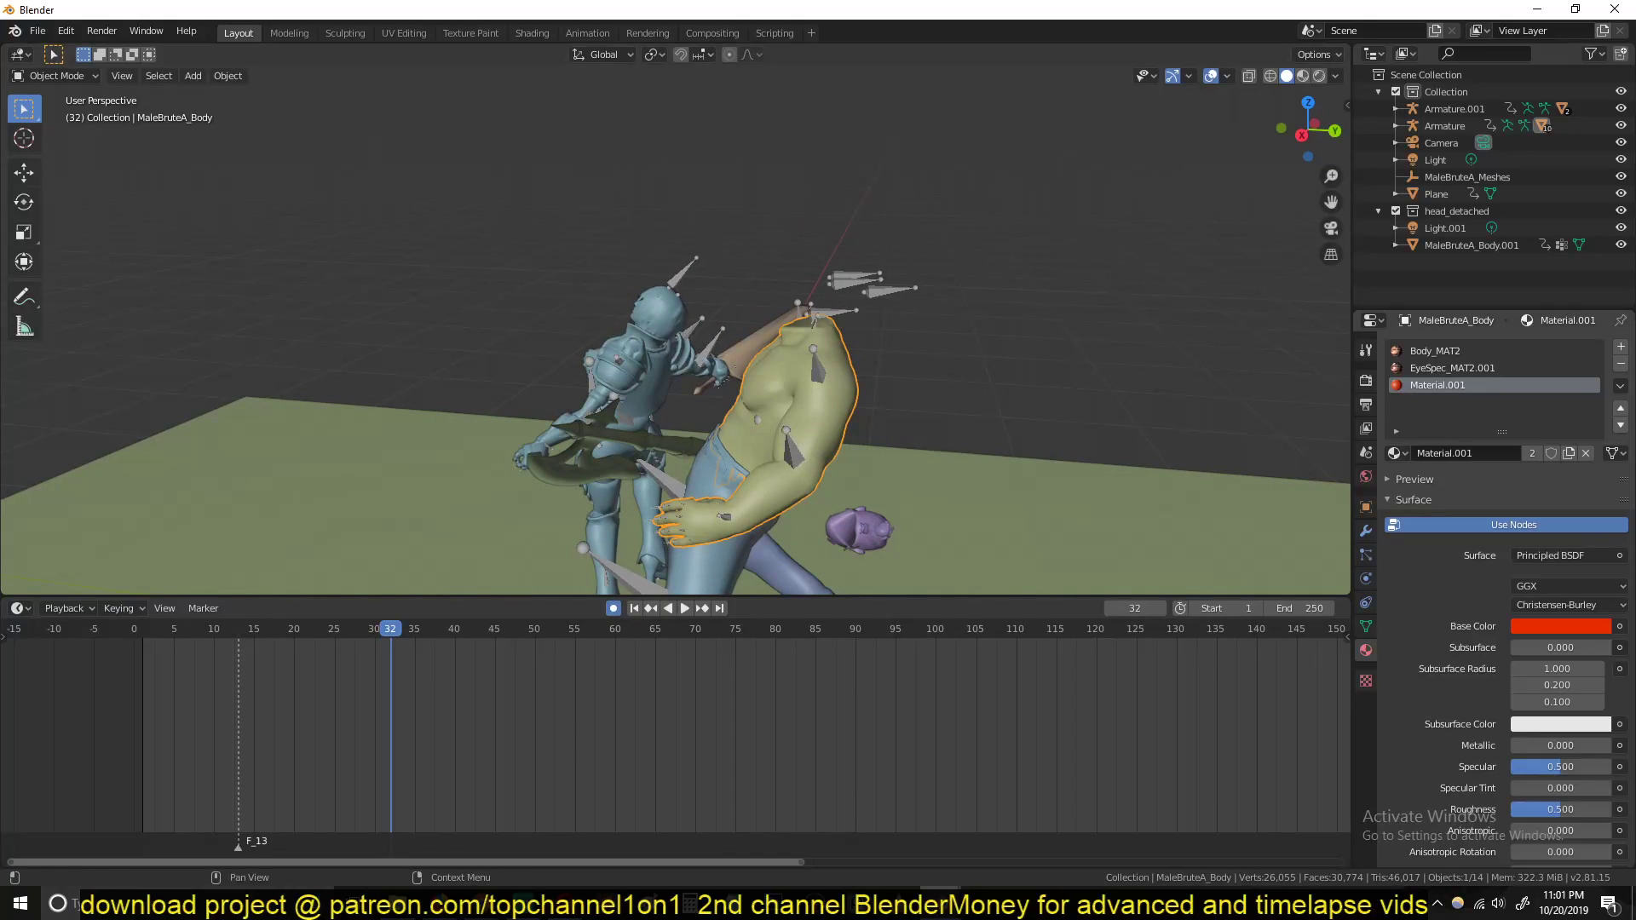
middle_drag(754, 343, 877, 343)
scroll(932, 349, up, 2)
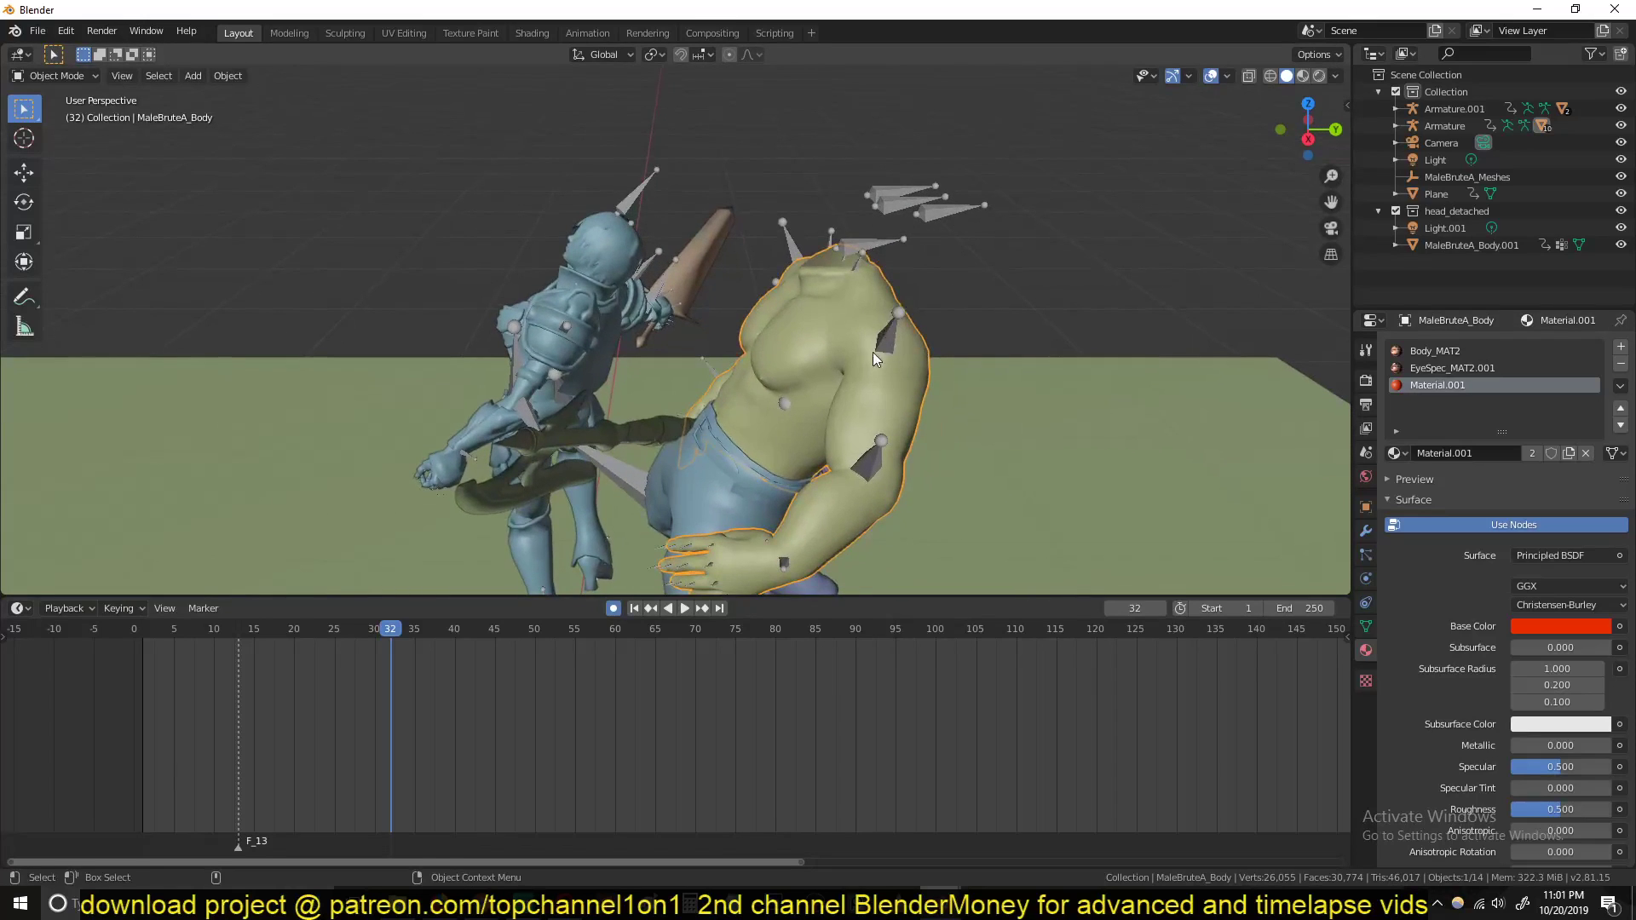
scroll(877, 343, down, 4)
Switch to the Blender window with the sdfsd project and play the beheading animation from frame 51 to about frame 58
mouse_move(940, 903)
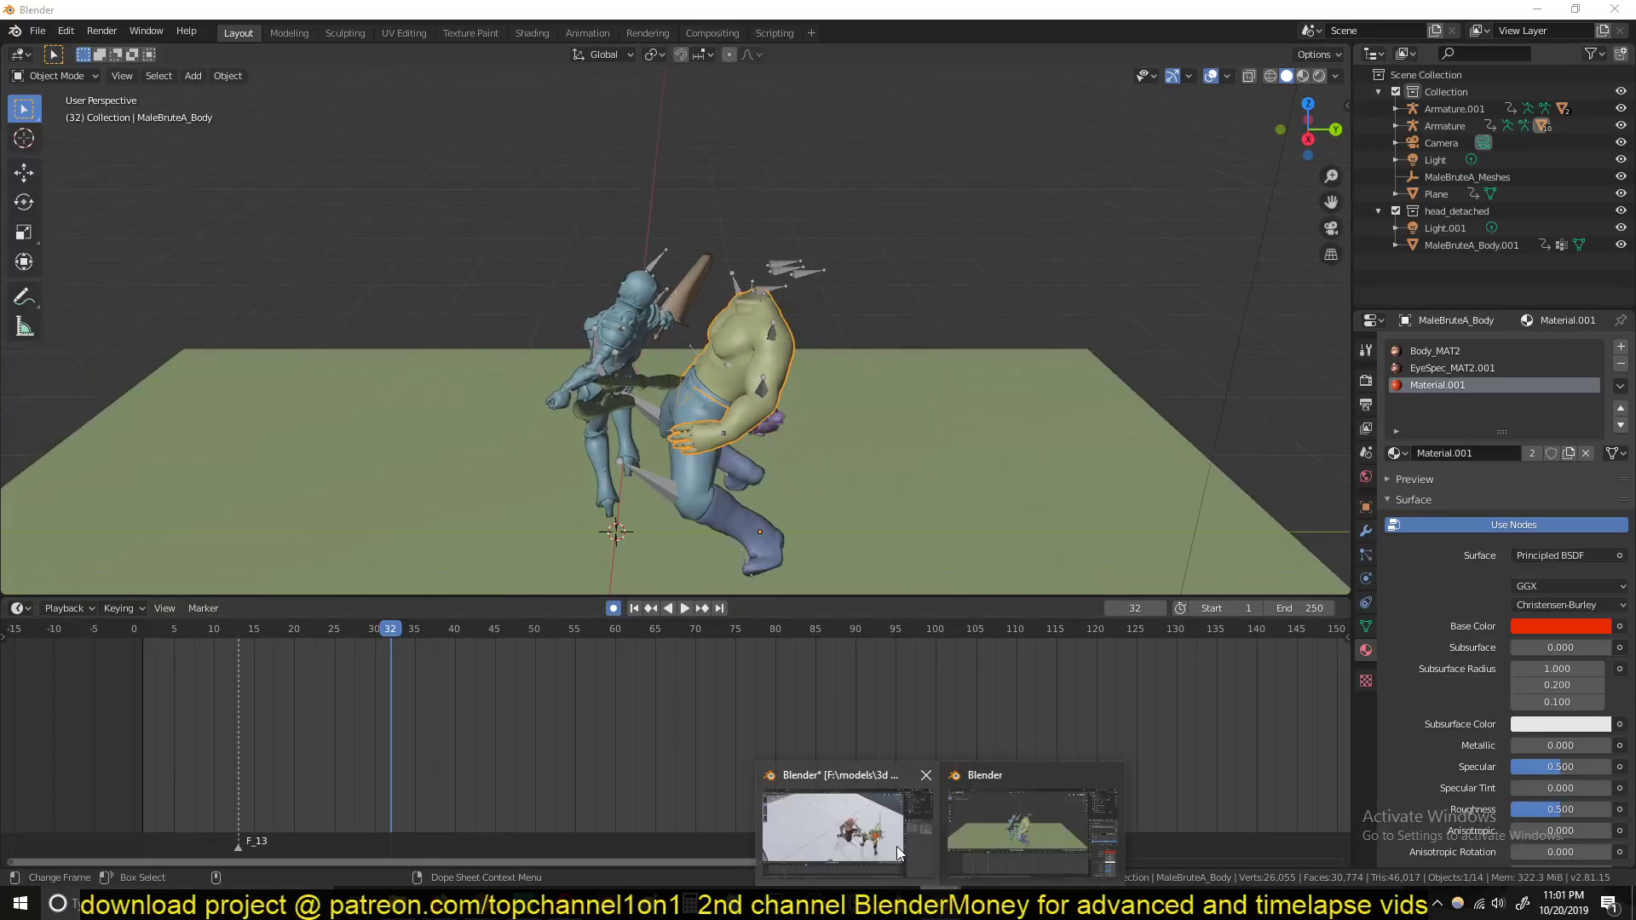
click(898, 849)
middle_drag(796, 372, 724, 375)
scroll(652, 413, up, 4)
middle_drag(652, 413, 940, 294)
scroll(844, 267, down, 5)
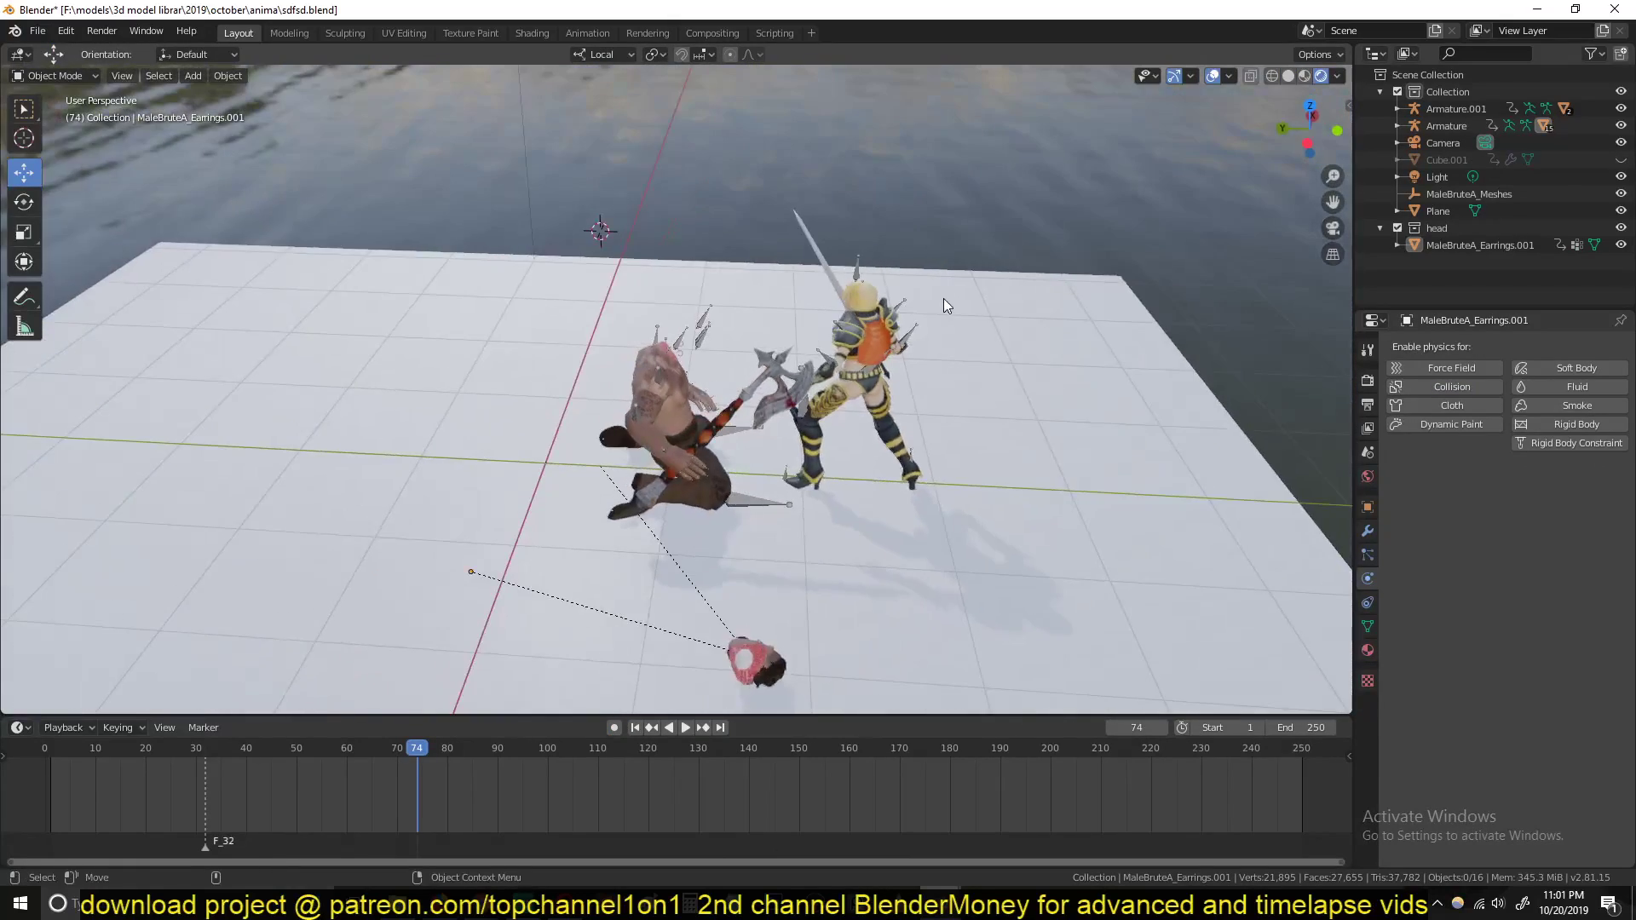
scroll(940, 295, up, 3)
right_drag(374, 799, 301, 790)
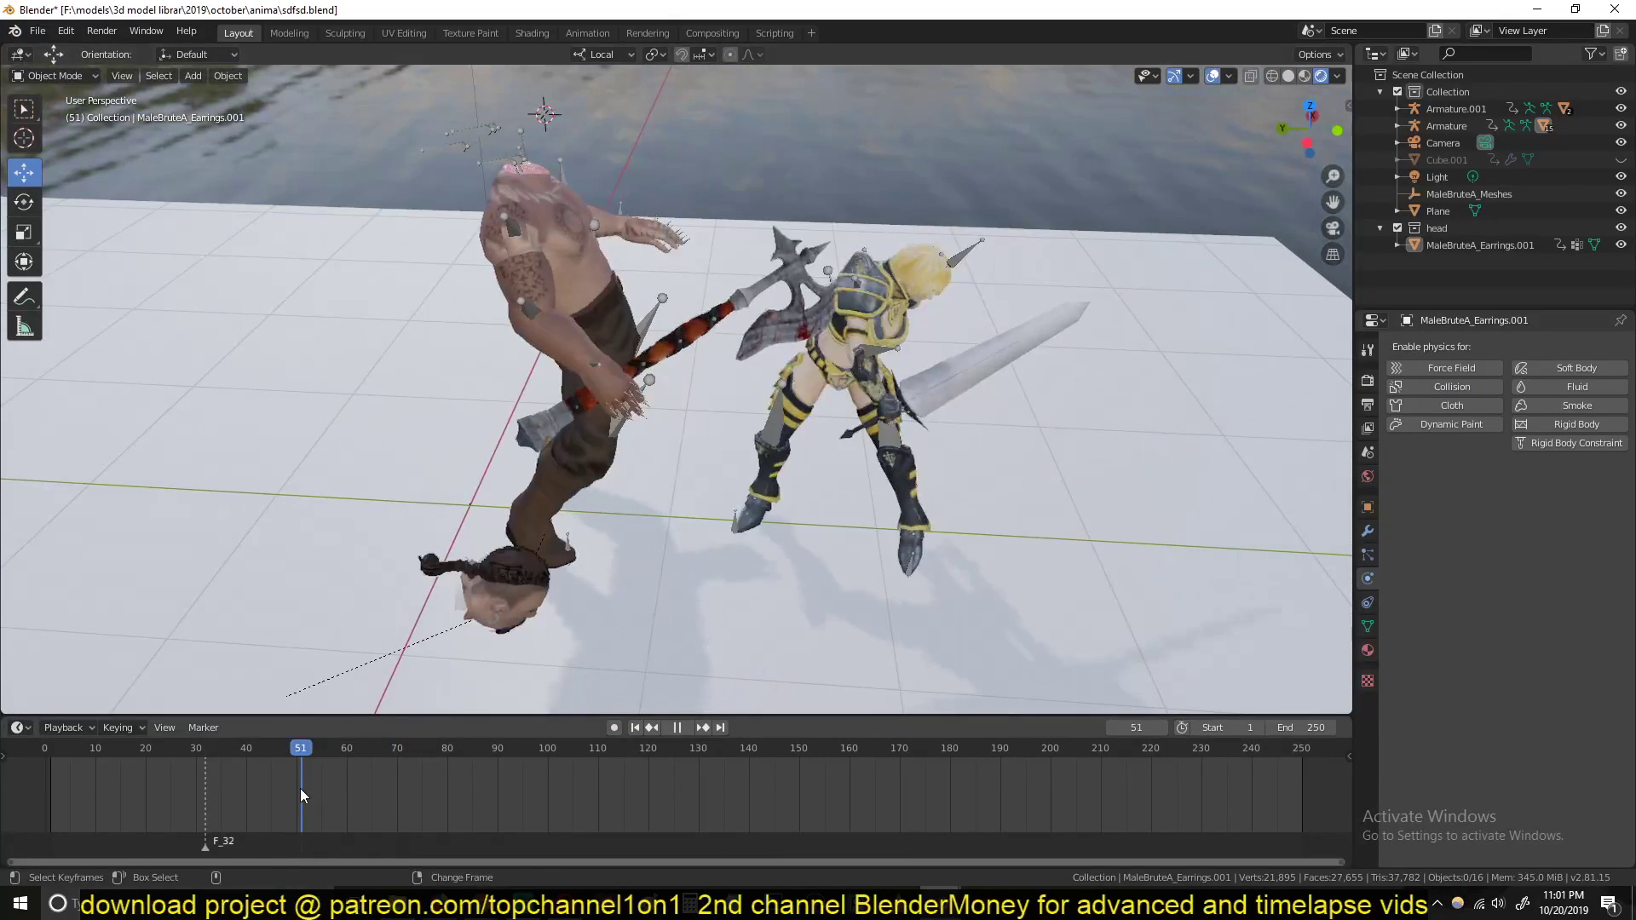
key(space)
key(space)
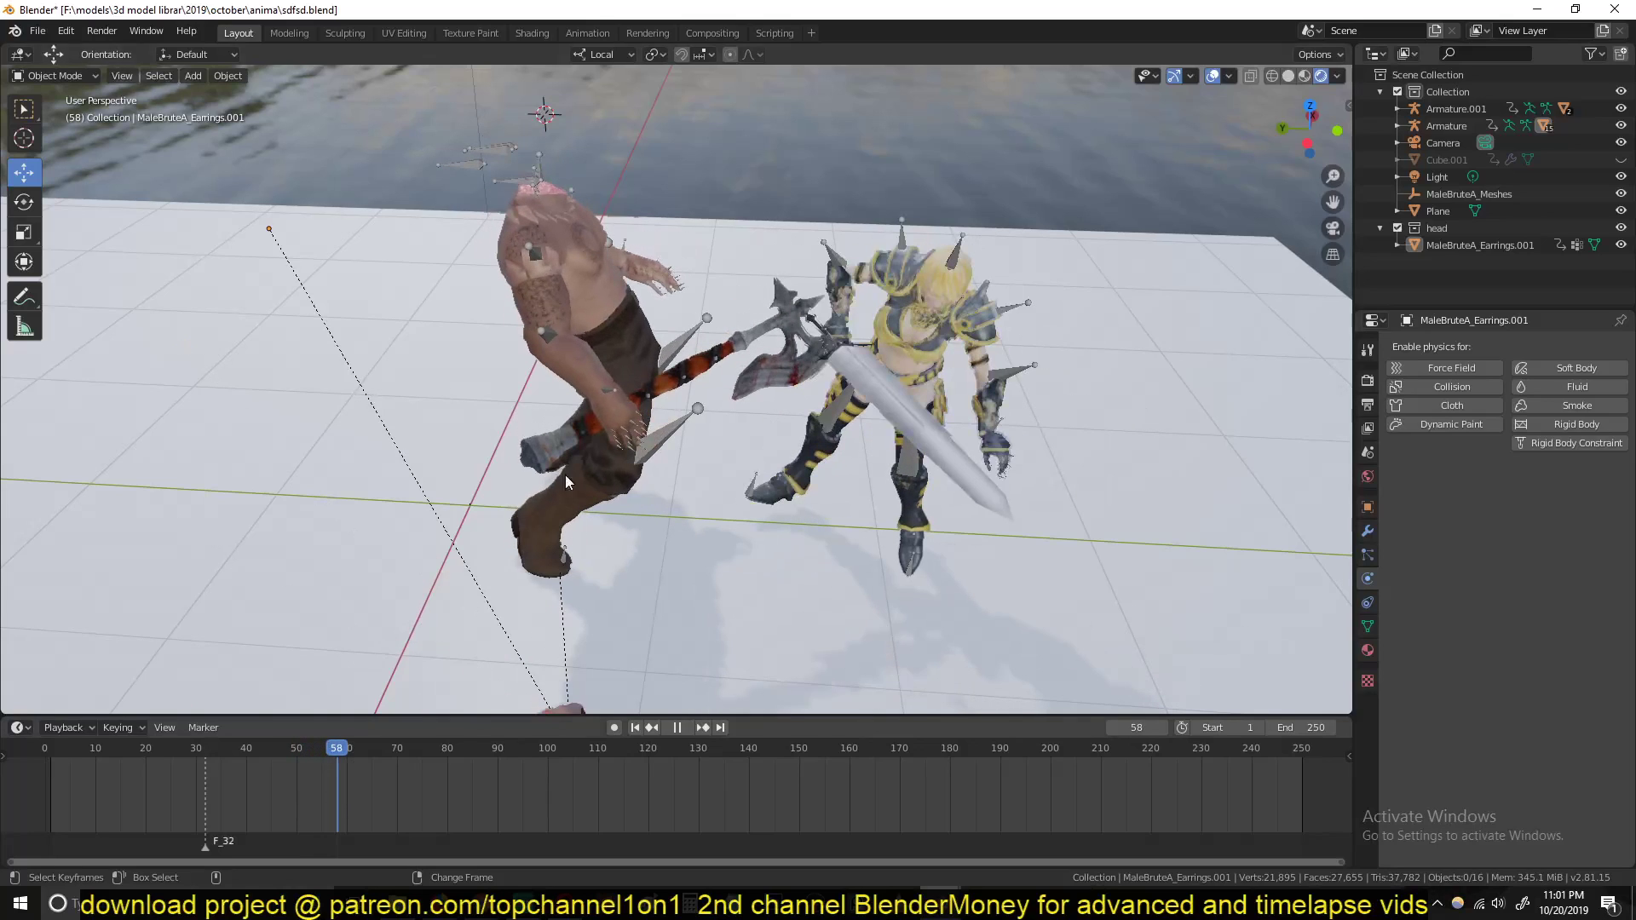
Reveal the hidden blood fluid domain at frame 70 and select it to examine its fluid settings
click(690, 344)
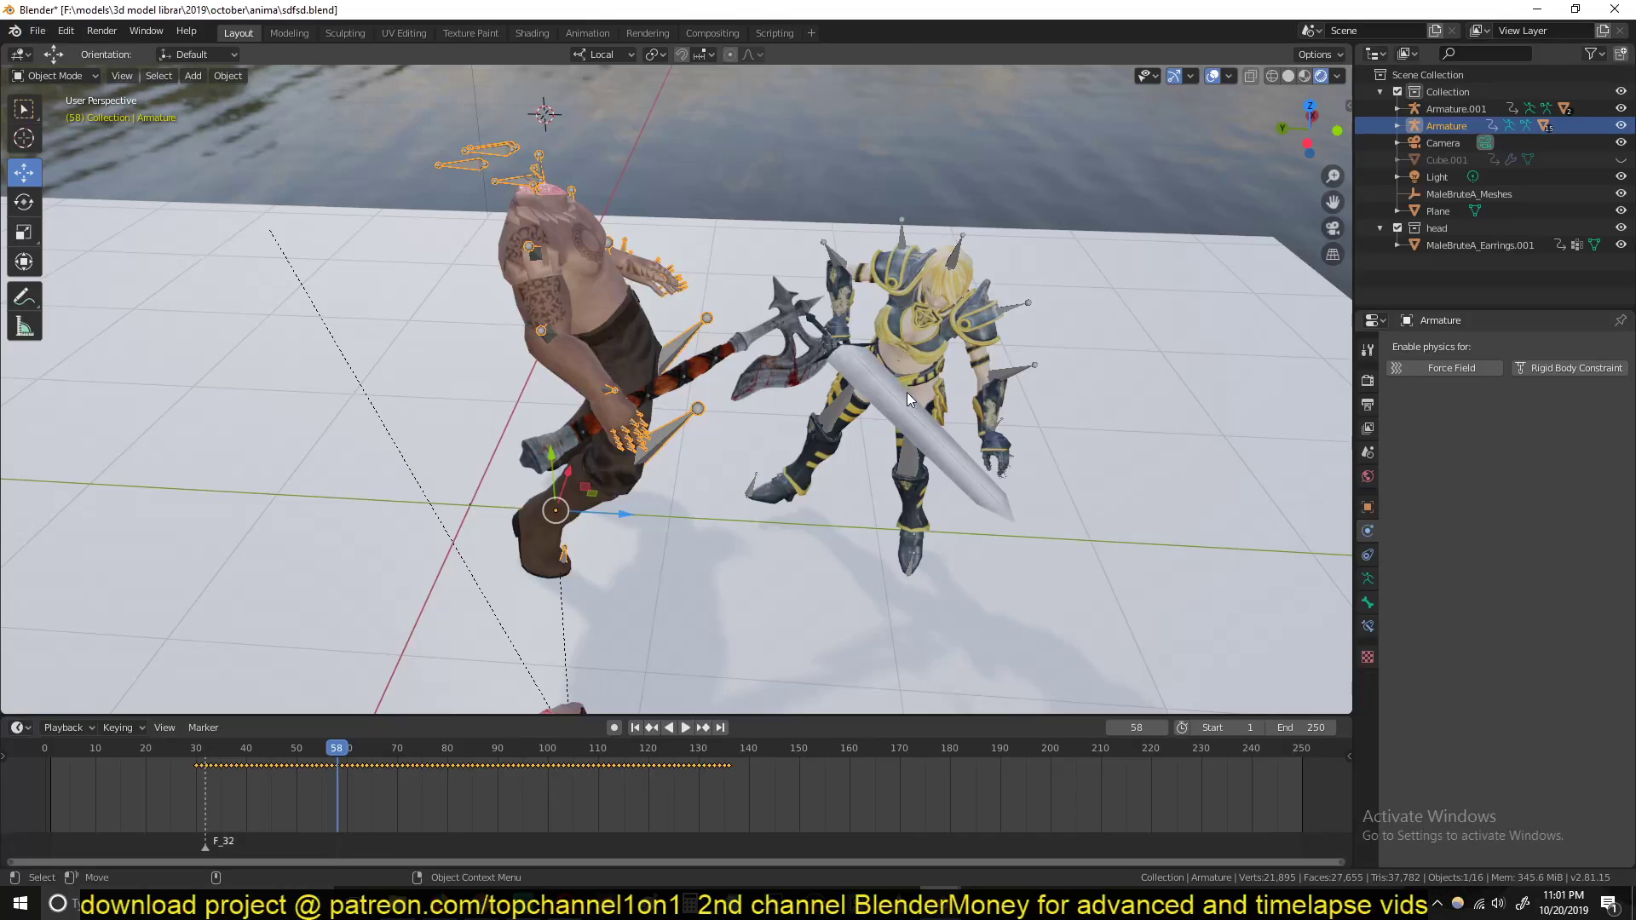
right_click(277, 768)
key(space)
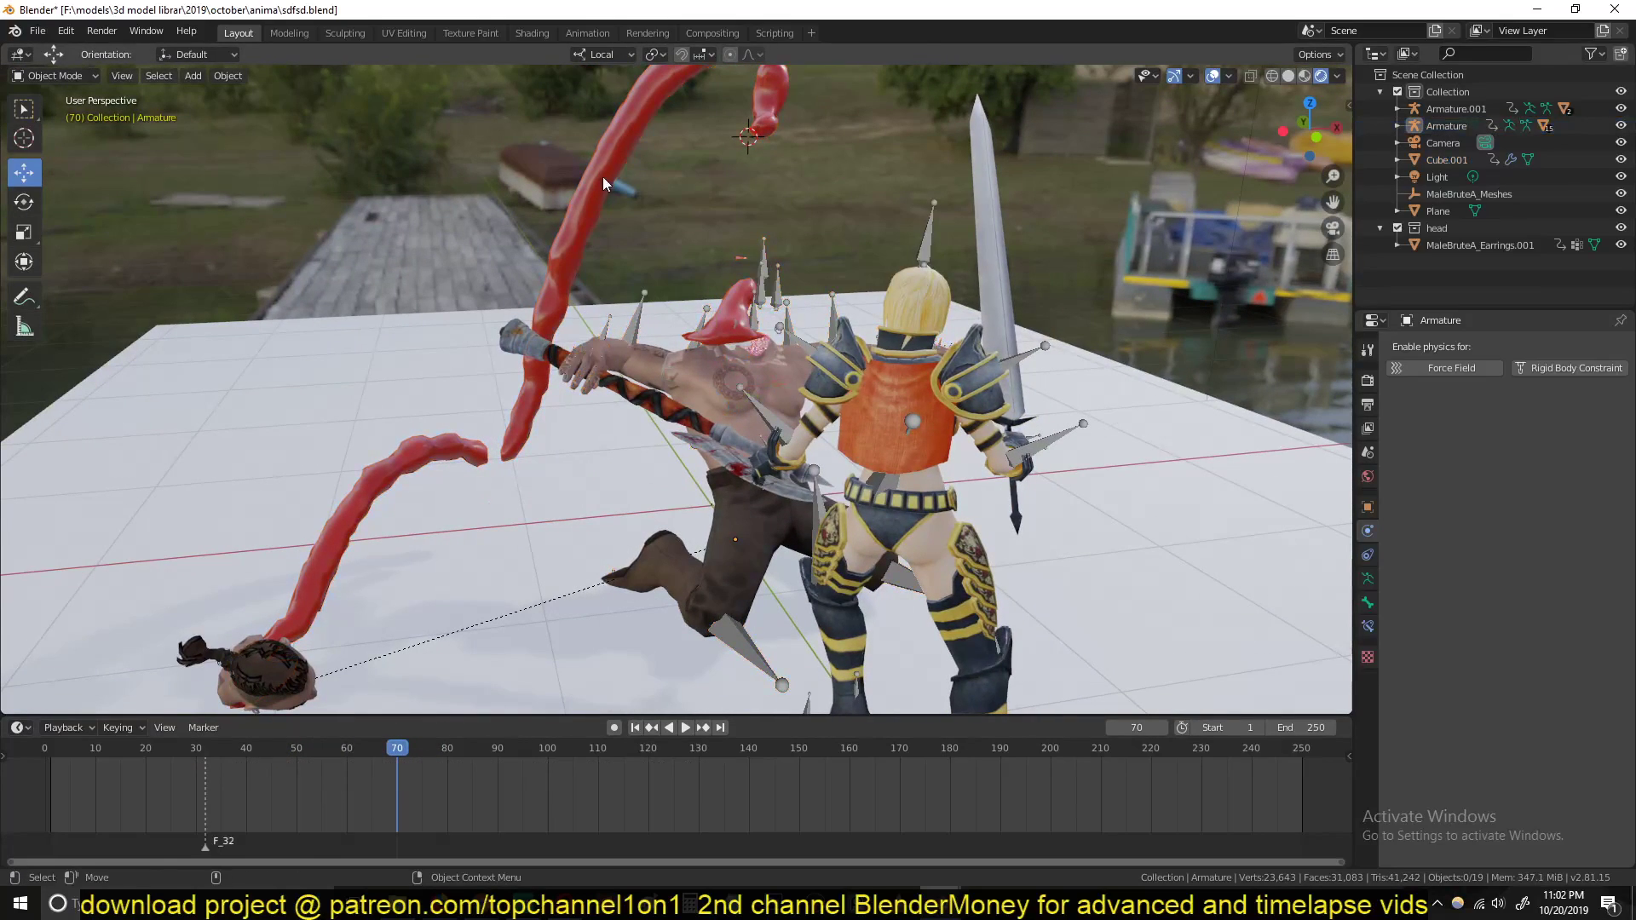
click(603, 168)
scroll(737, 319, up, 5)
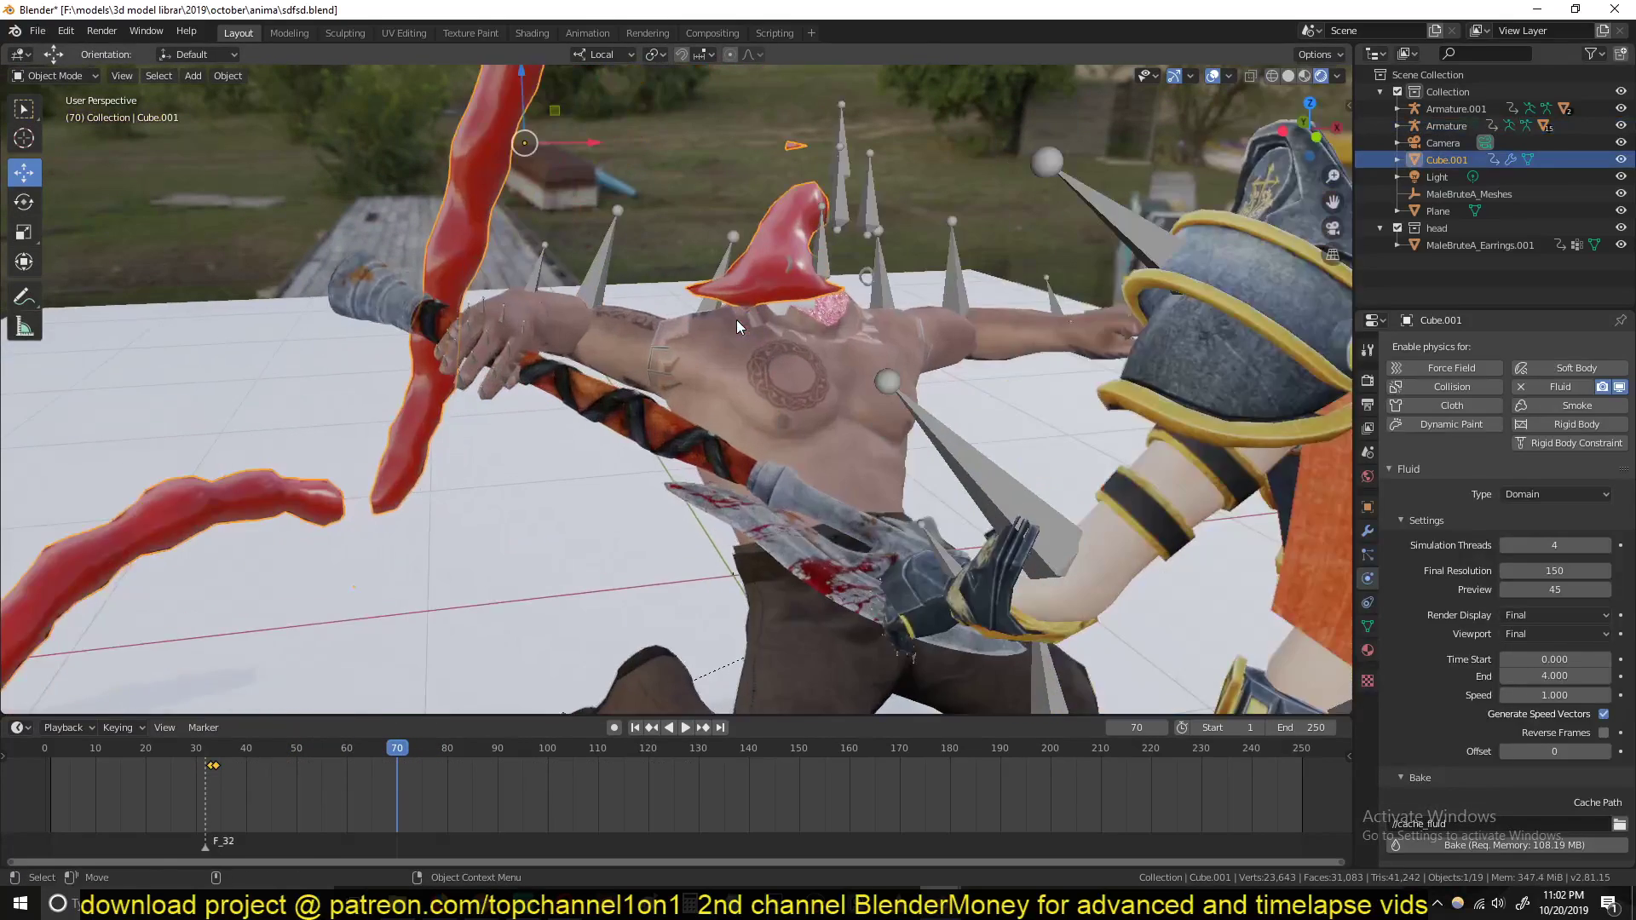
scroll(839, 332, down, 2)
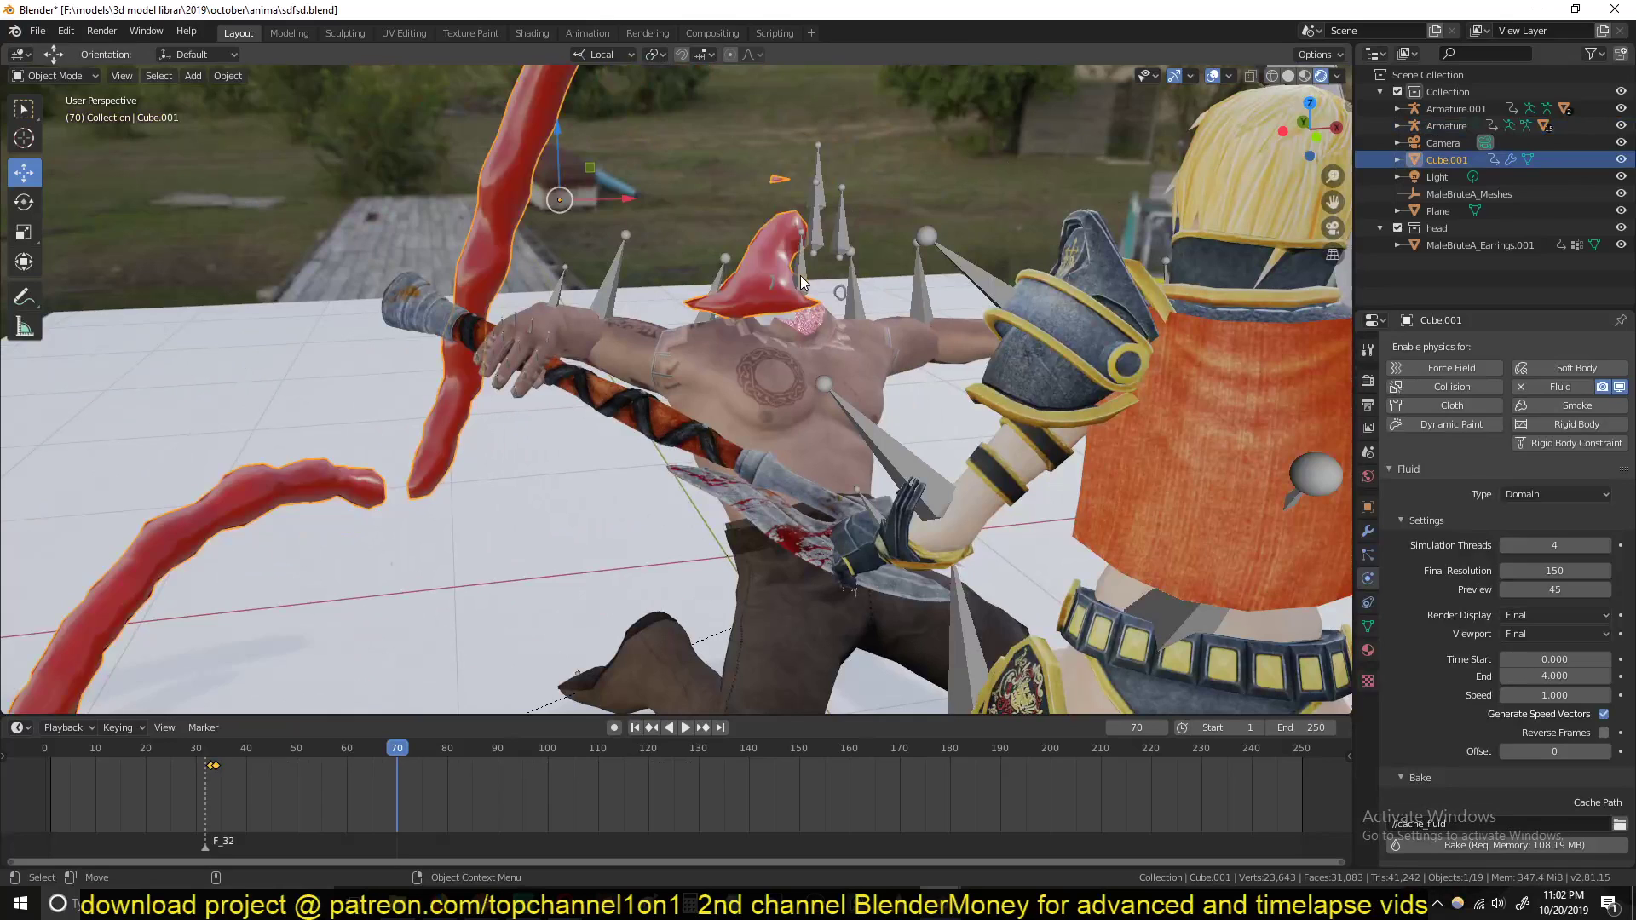
Hide the fluid domain and examine the physics settings of the neck's inflow cube and the ground plane
key(h)
click(774, 287)
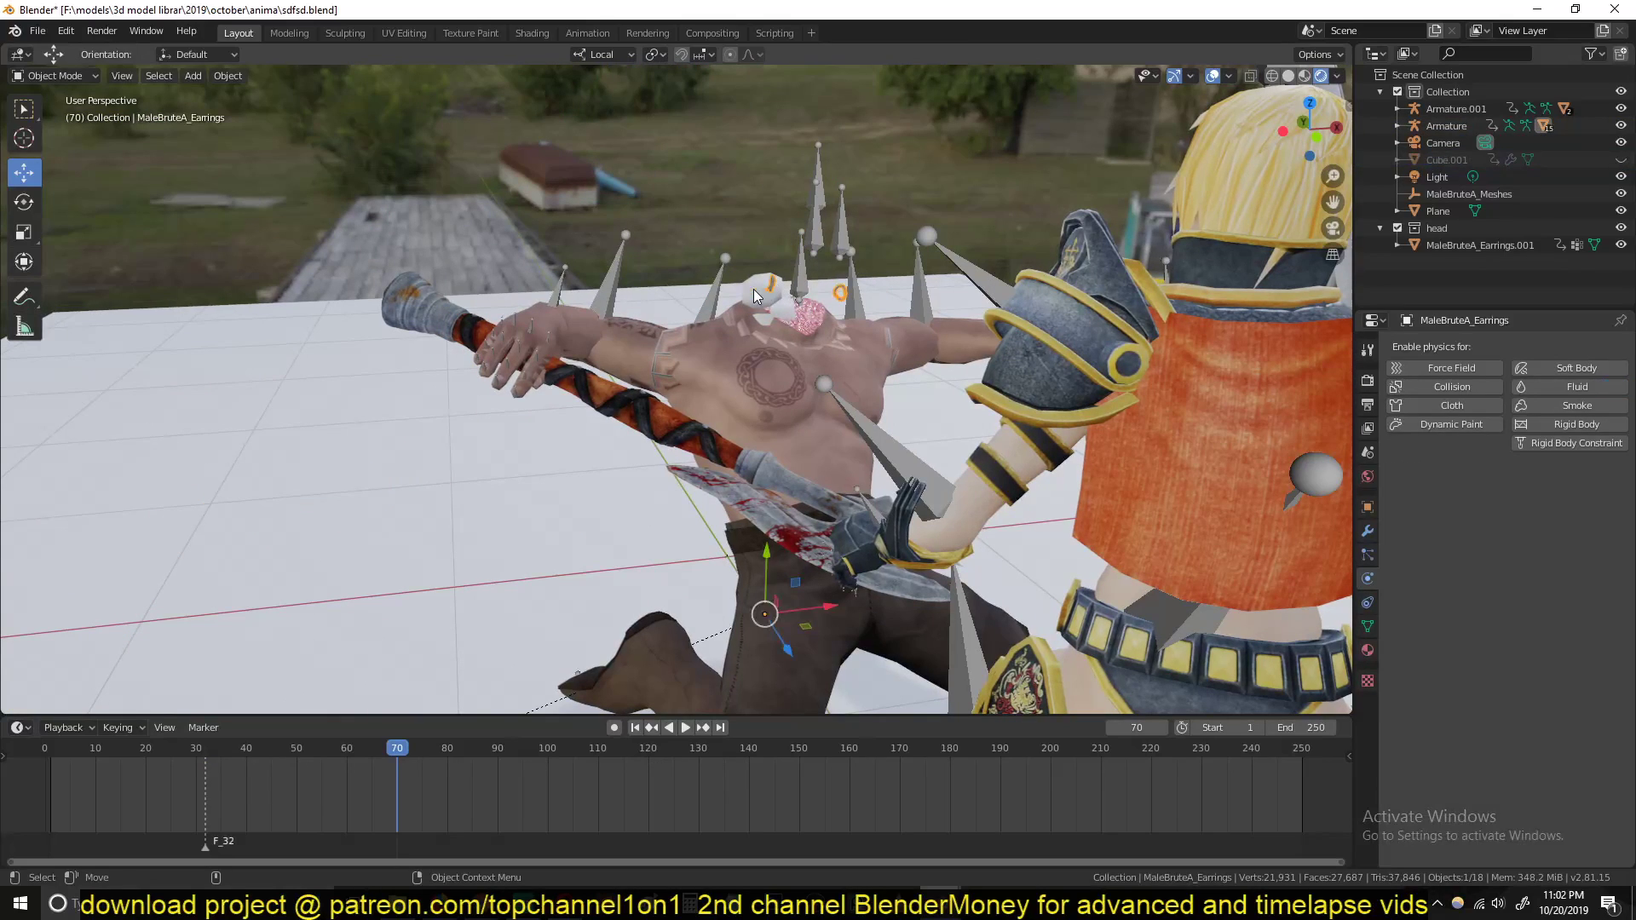
scroll(762, 313, down, 4)
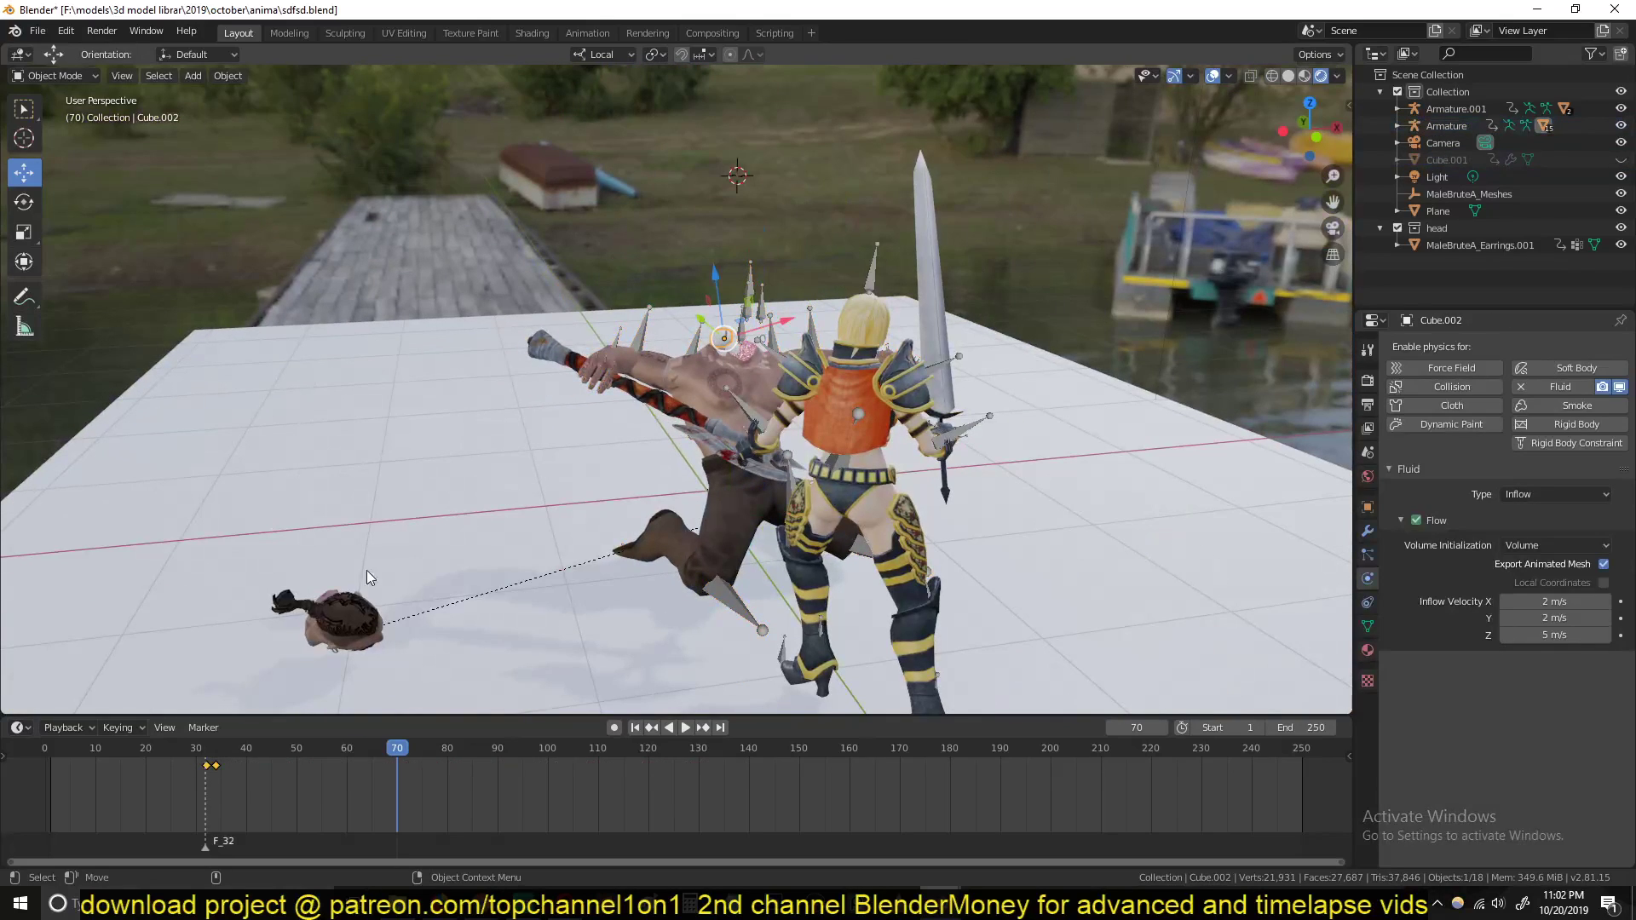
click(371, 437)
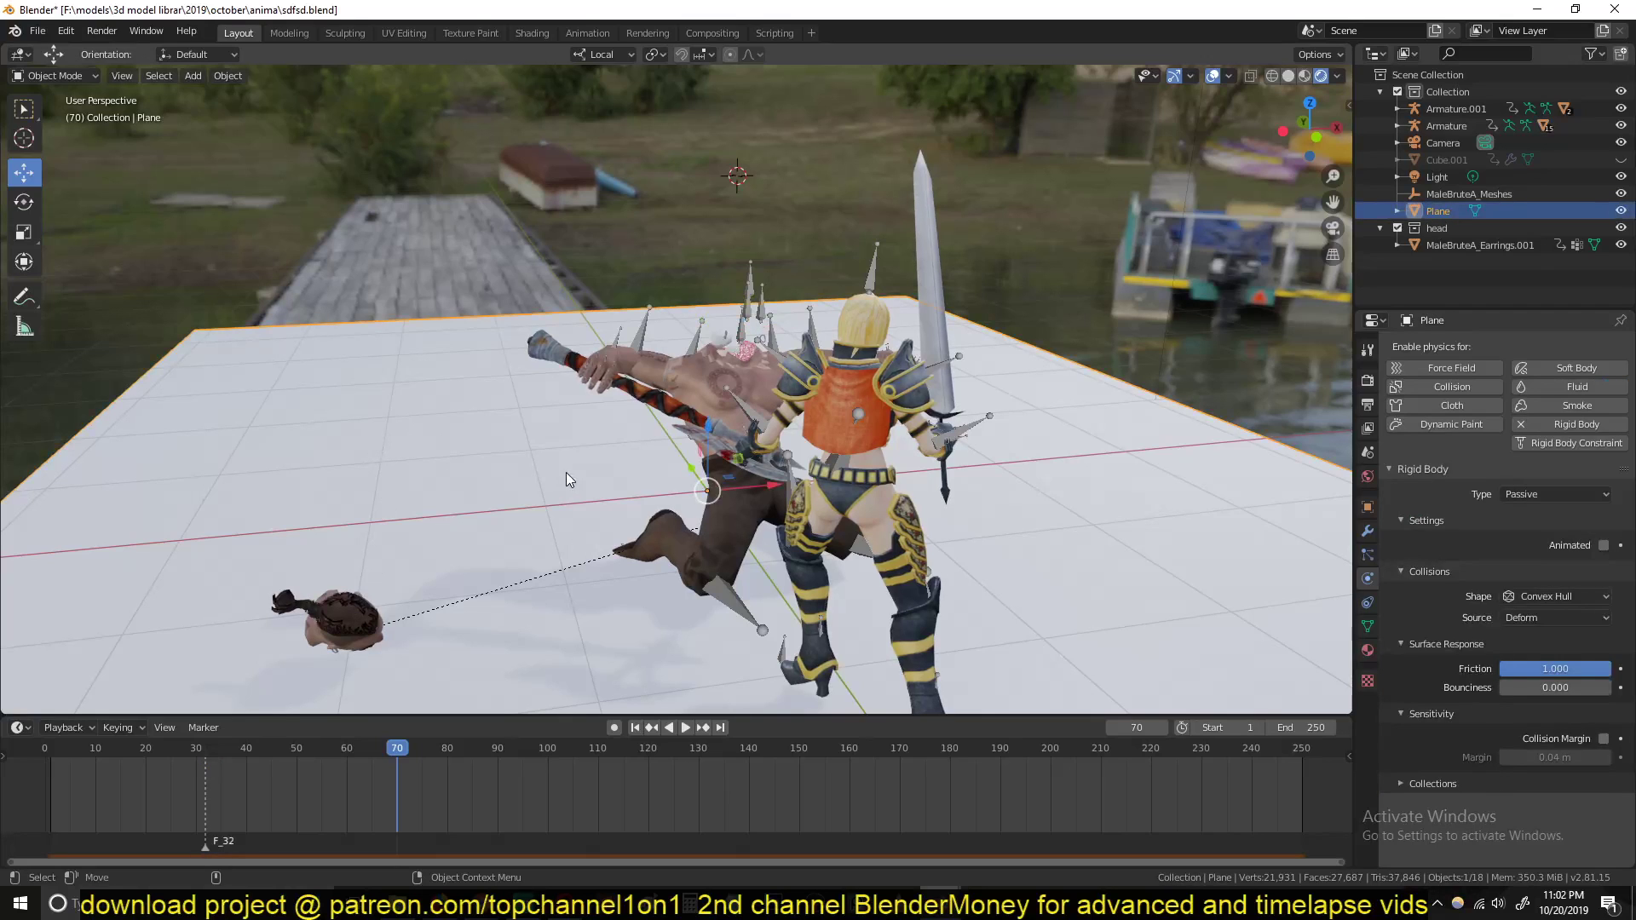
middle_drag(548, 468, 807, 546)
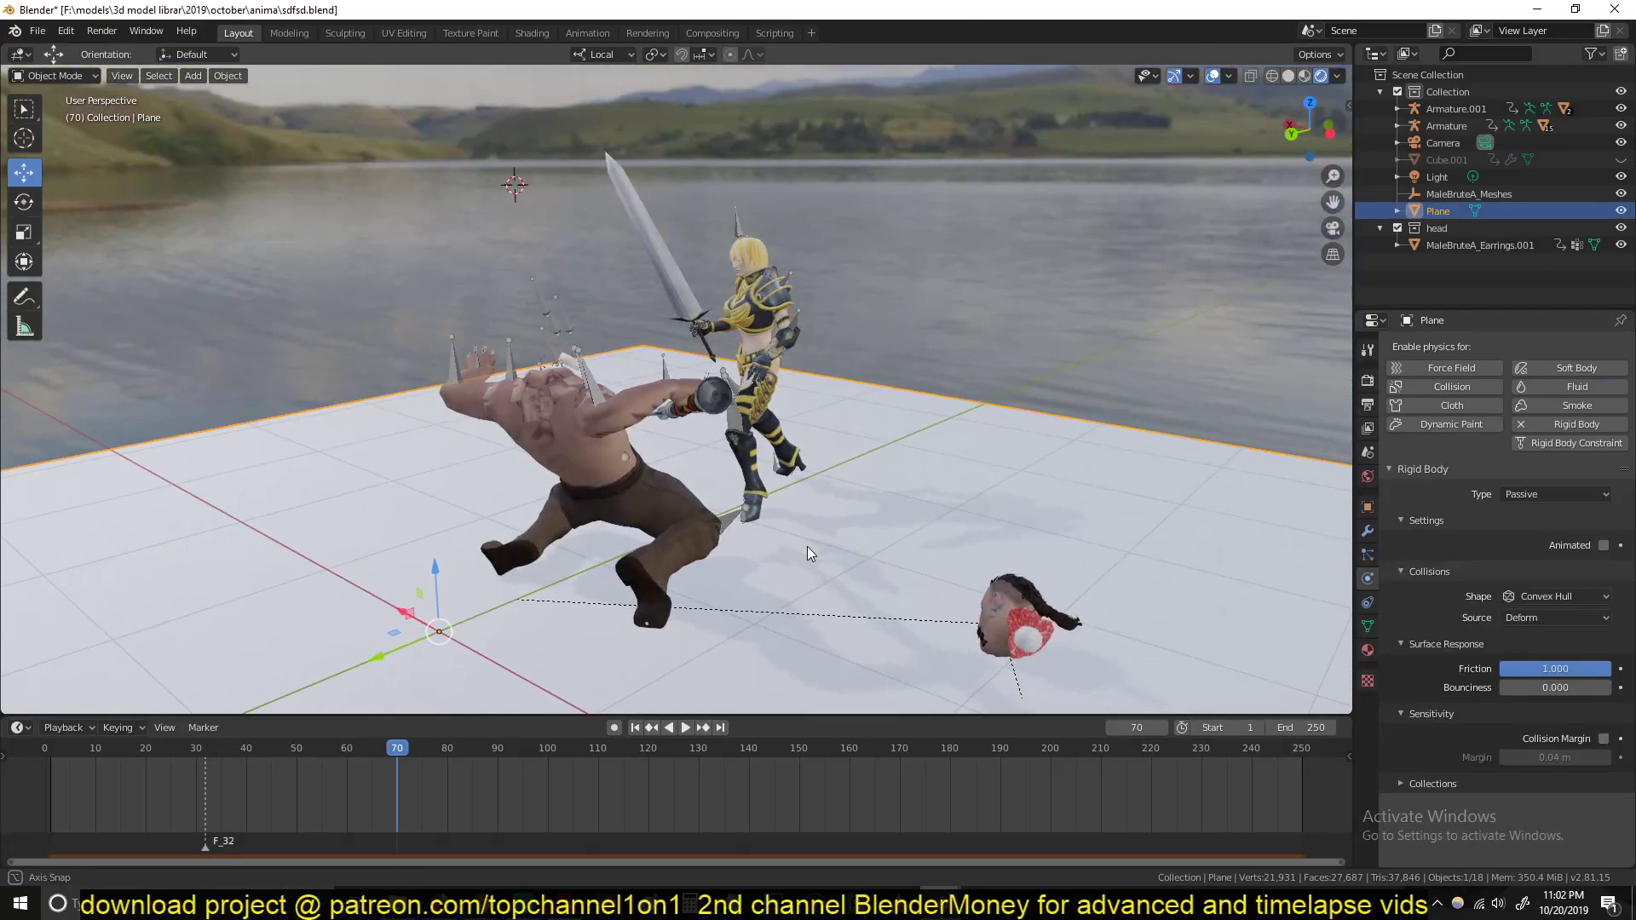
middle_drag(739, 492, 862, 410)
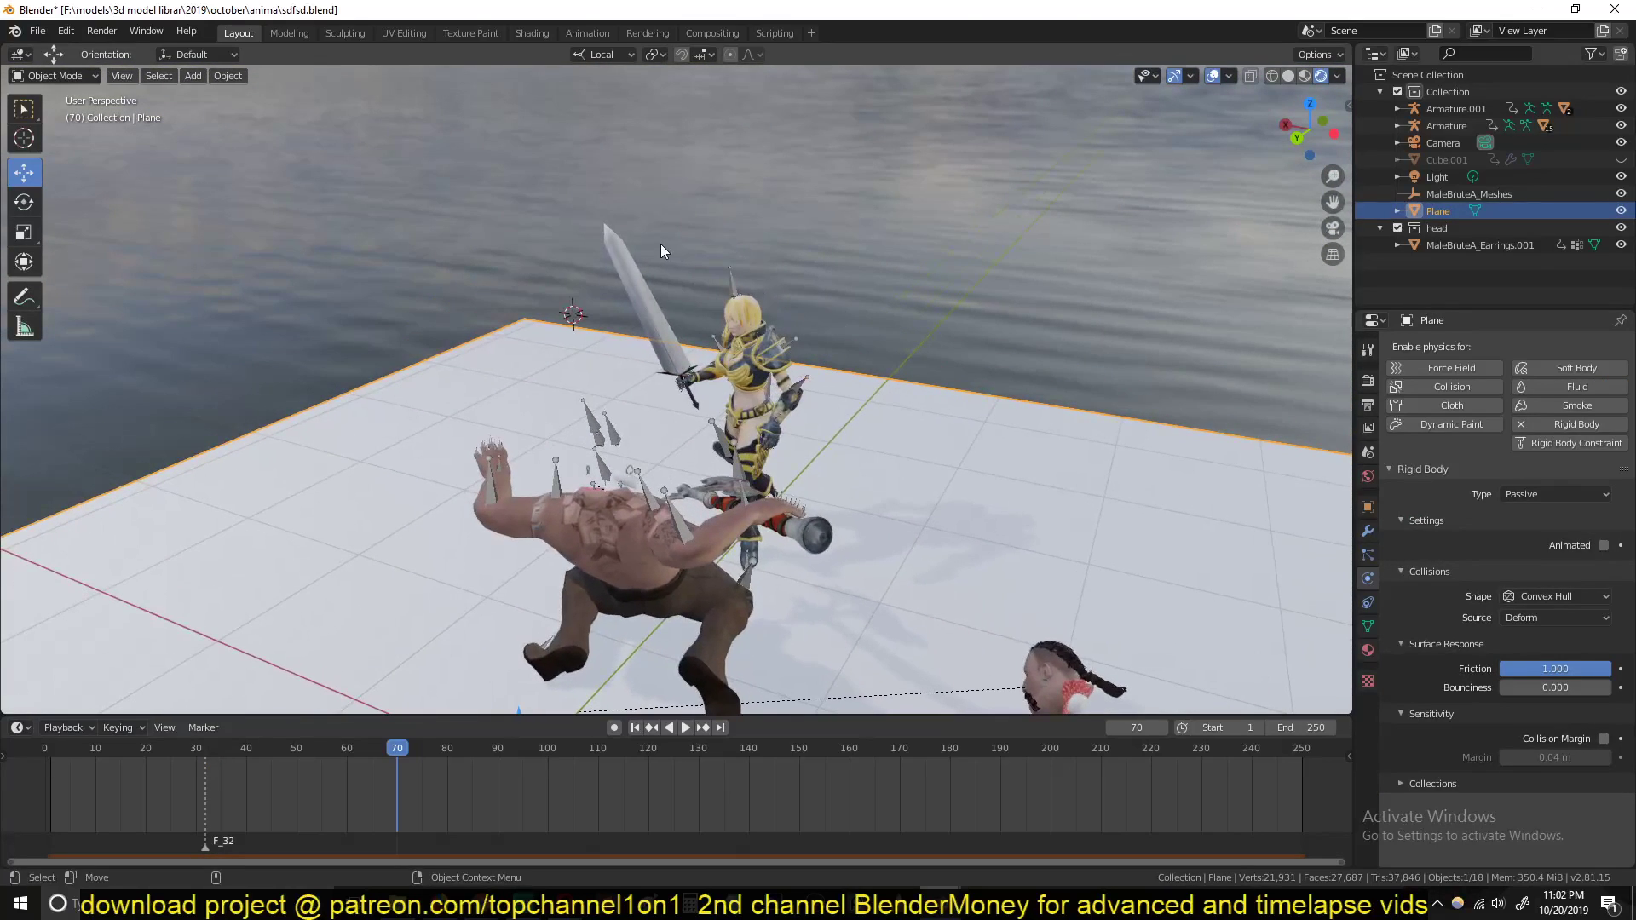
Select the small cubes at the severed neck in turn and examine their placement up close
click(654, 317)
middle_drag(620, 352, 648, 487)
click(786, 422)
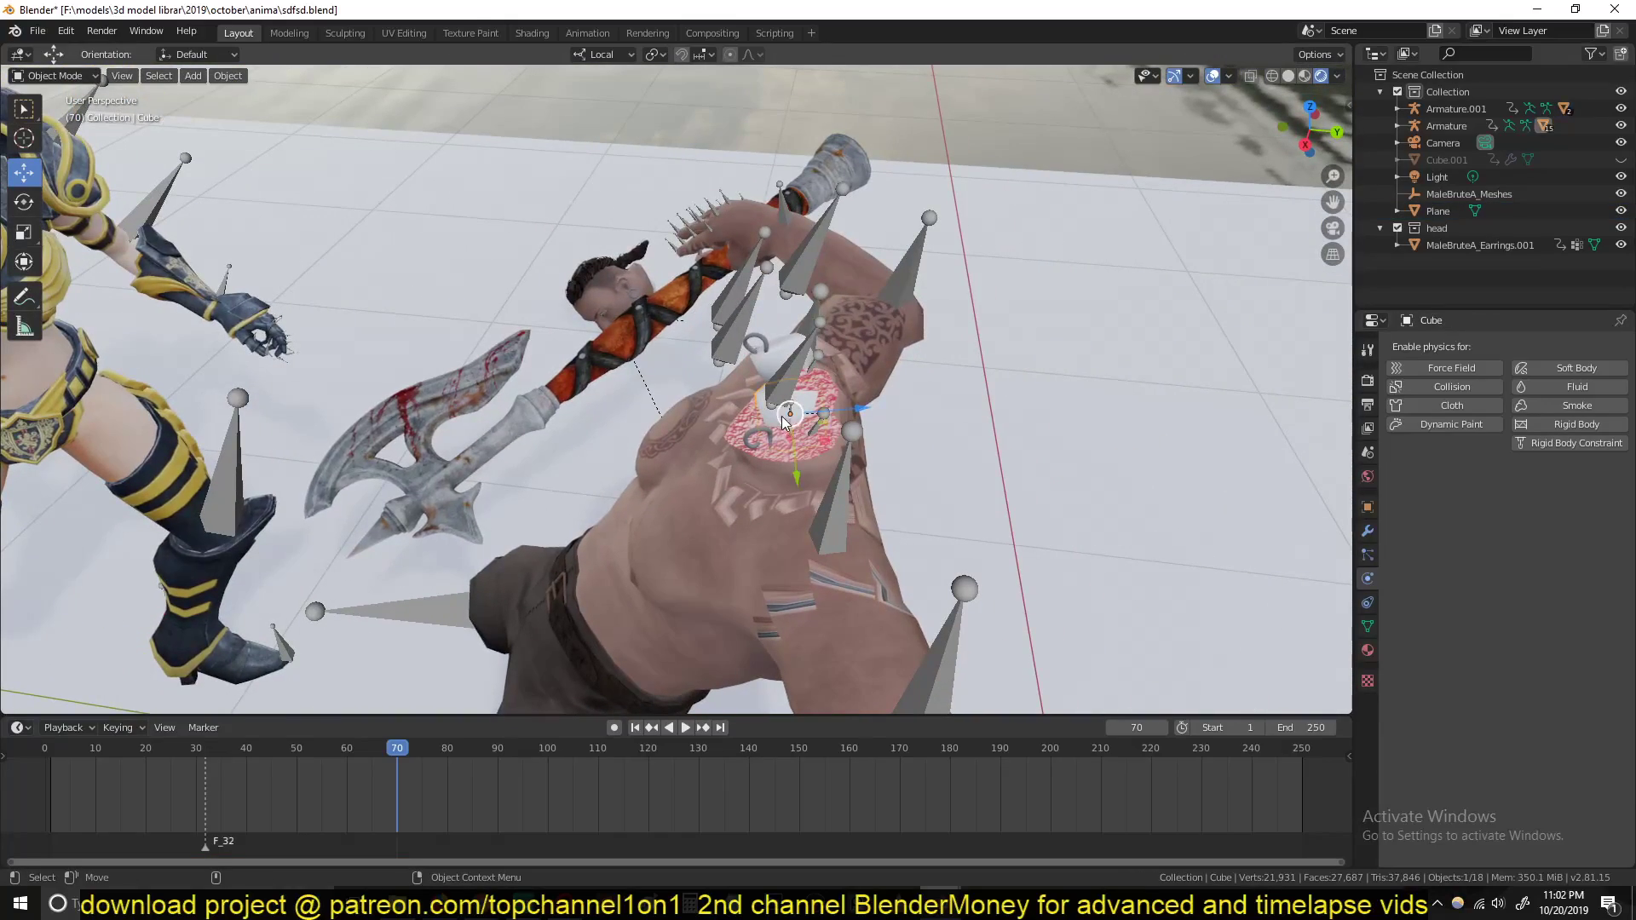
key(KP_Decimal)
scroll(777, 416, down, 6)
middle_drag(776, 416, 883, 376)
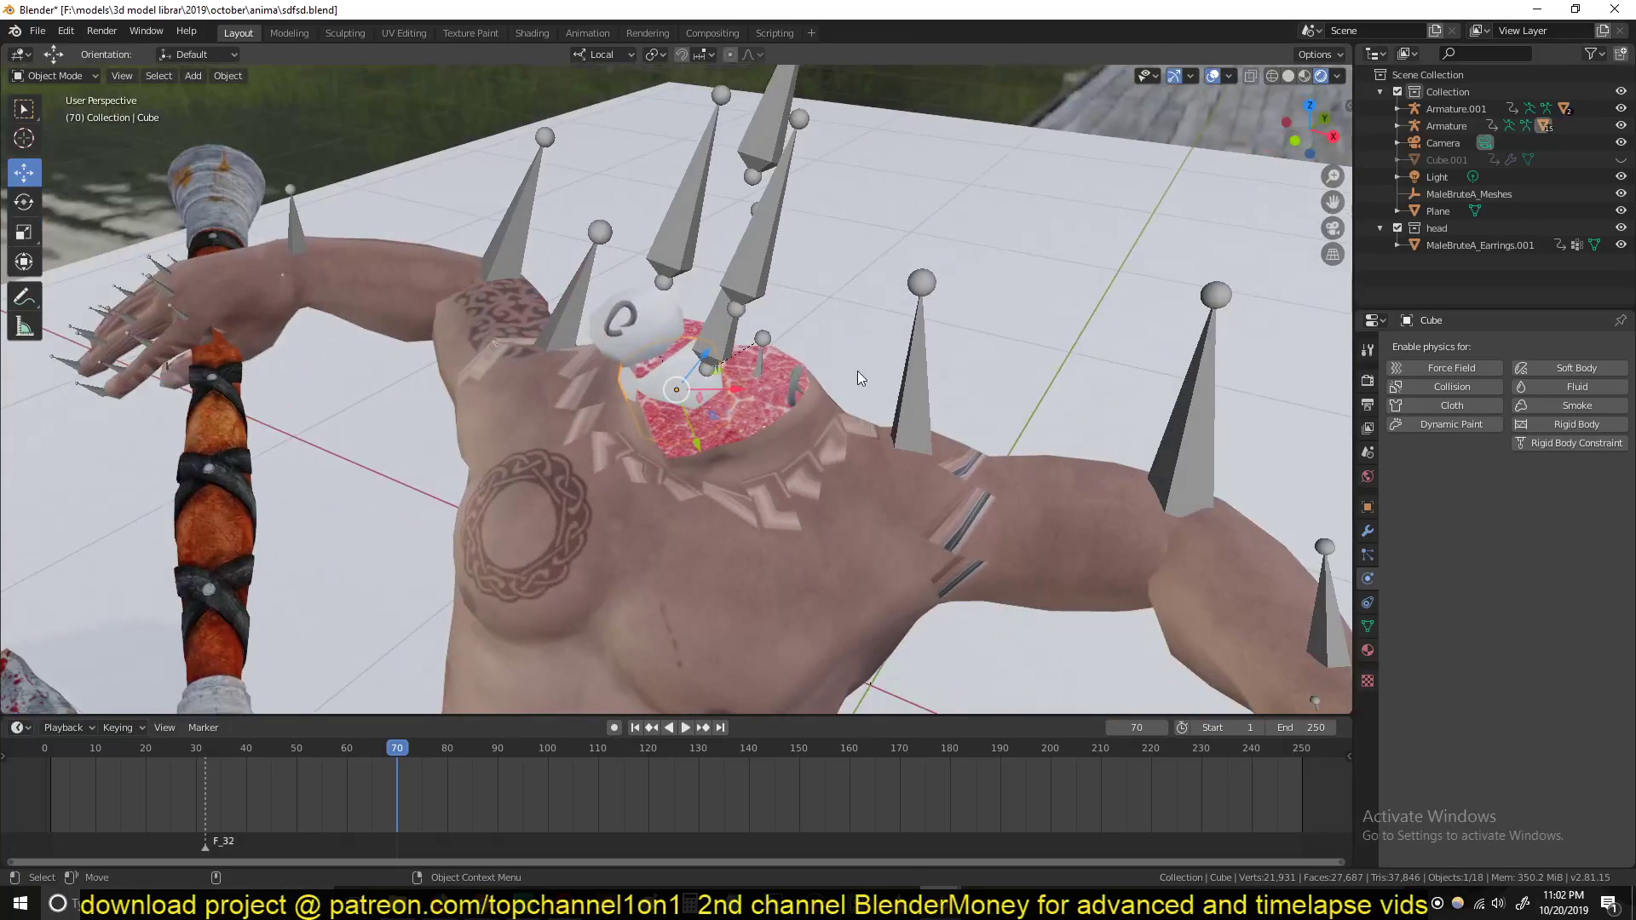
click(649, 317)
middle_drag(655, 334, 638, 314)
Add a cube mesh beside the severed neck, scale it down to a small box and shift it slightly sideways
click(832, 303)
key(shift+a)
mouse_move(779, 287)
click(847, 315)
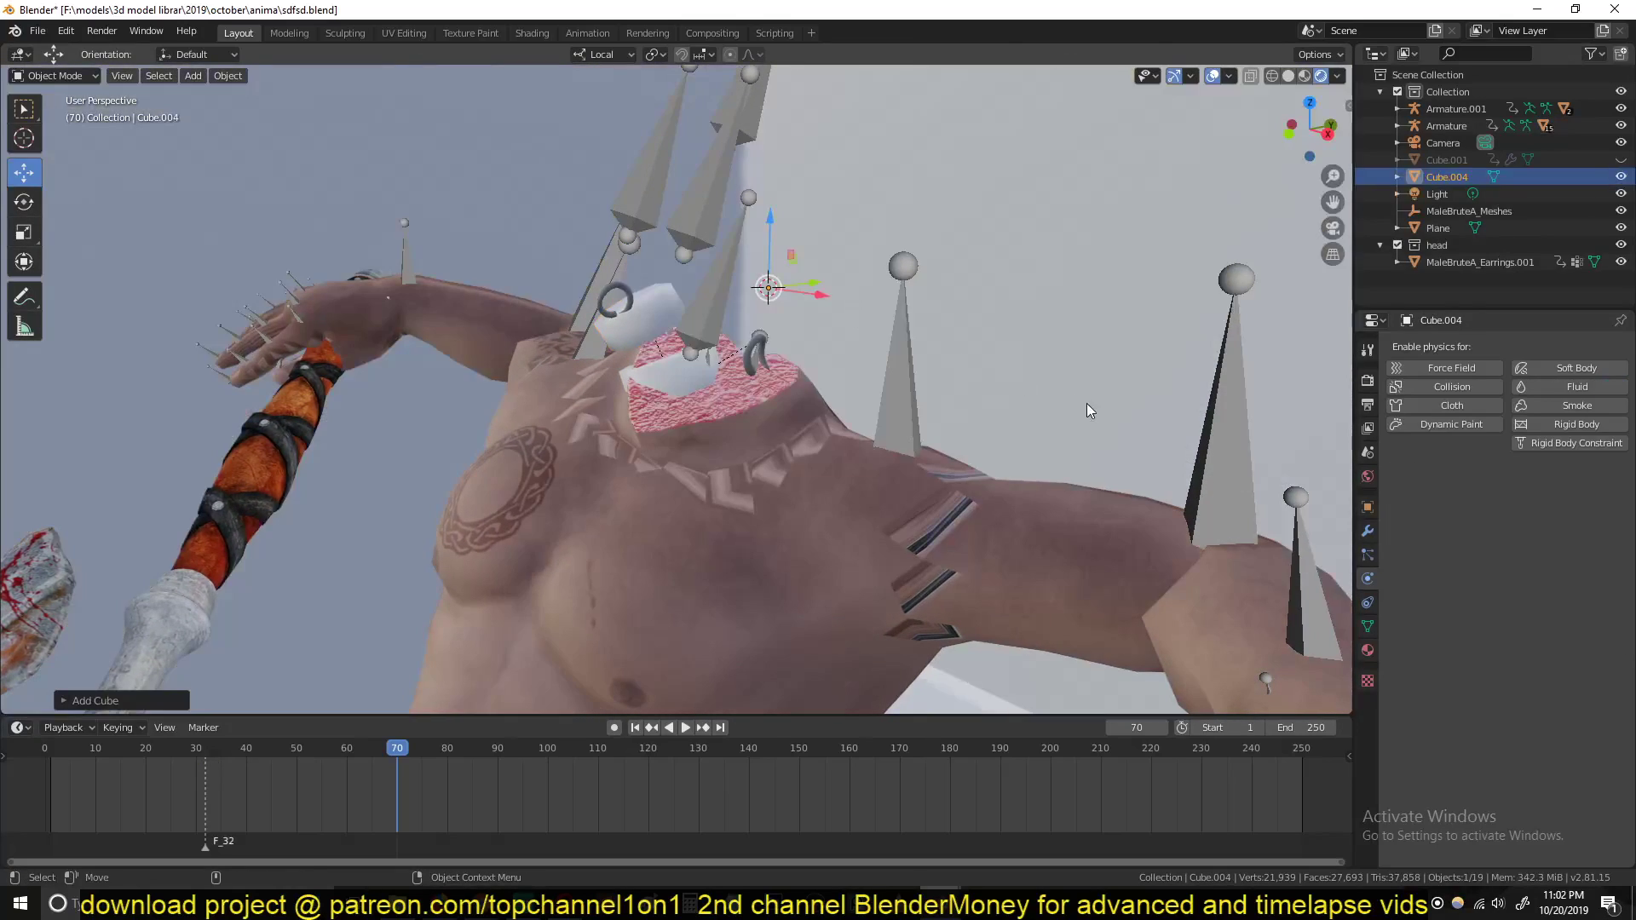
key(s)
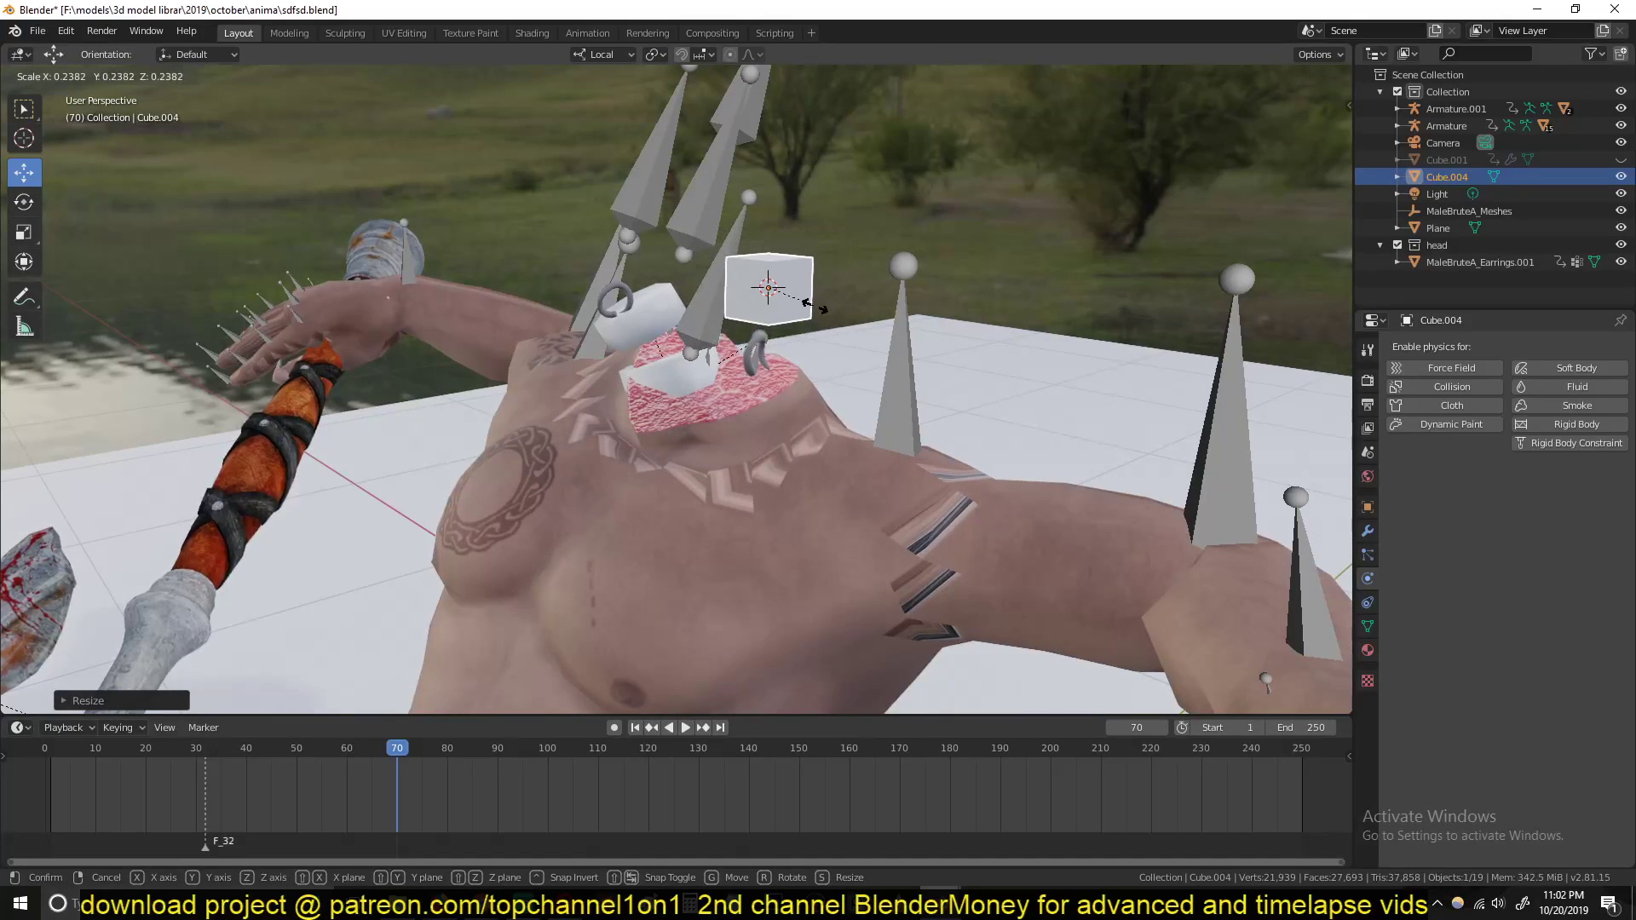
click(816, 309)
drag(822, 305, 852, 304)
middle_drag(852, 303, 717, 269)
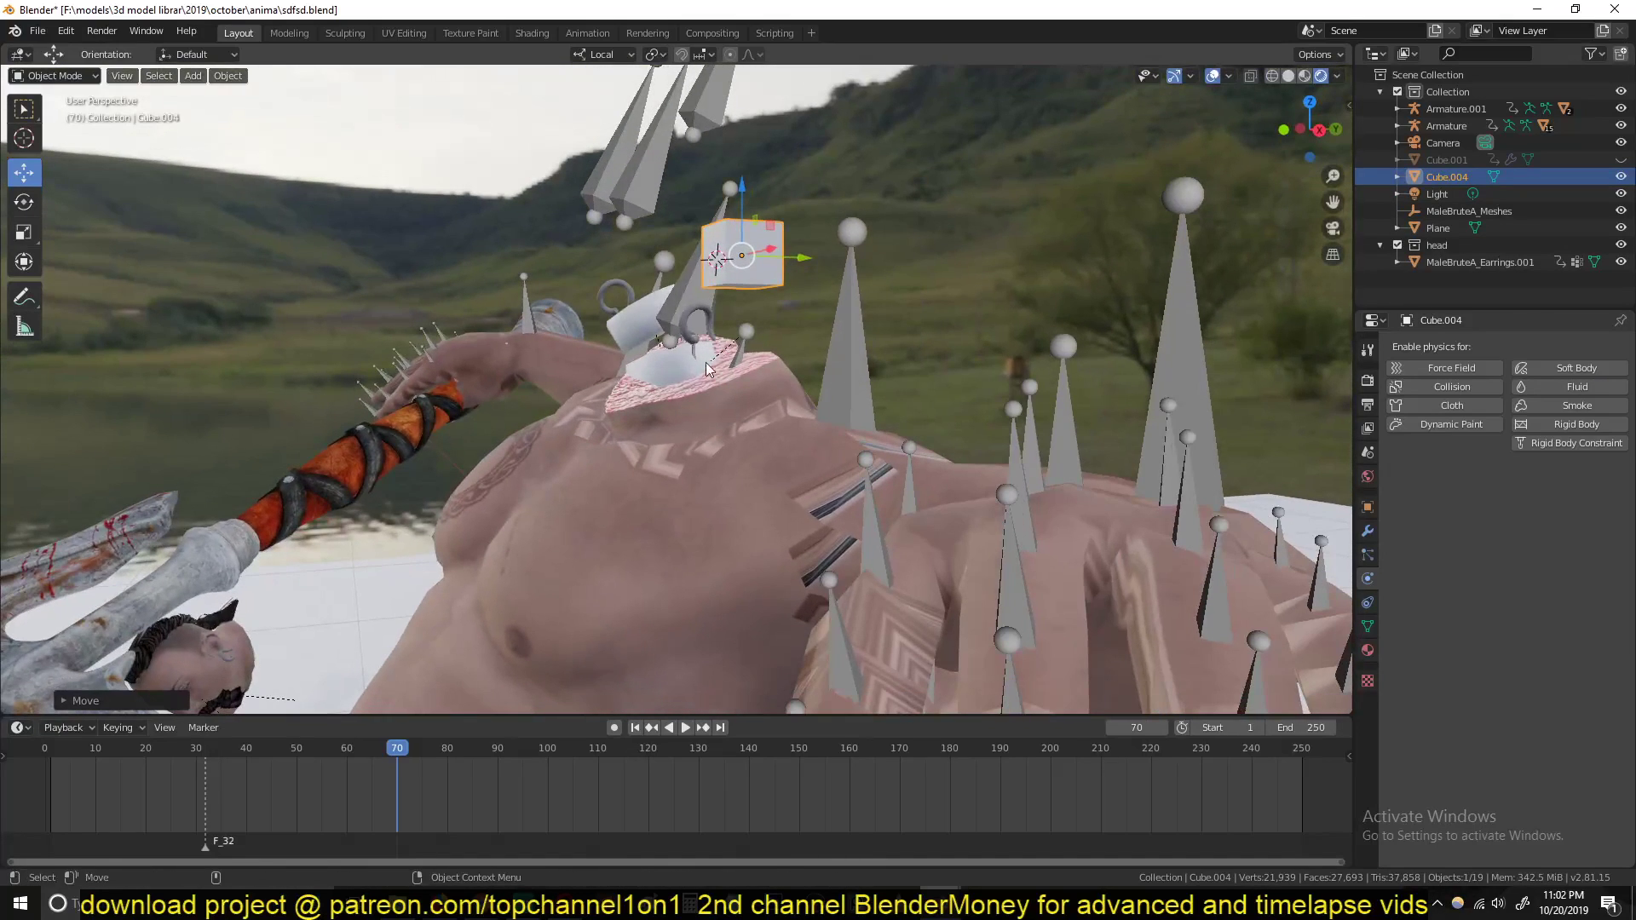
Move the animation to frame 71 and select the brute's armature
key(shift+ctrl+space)
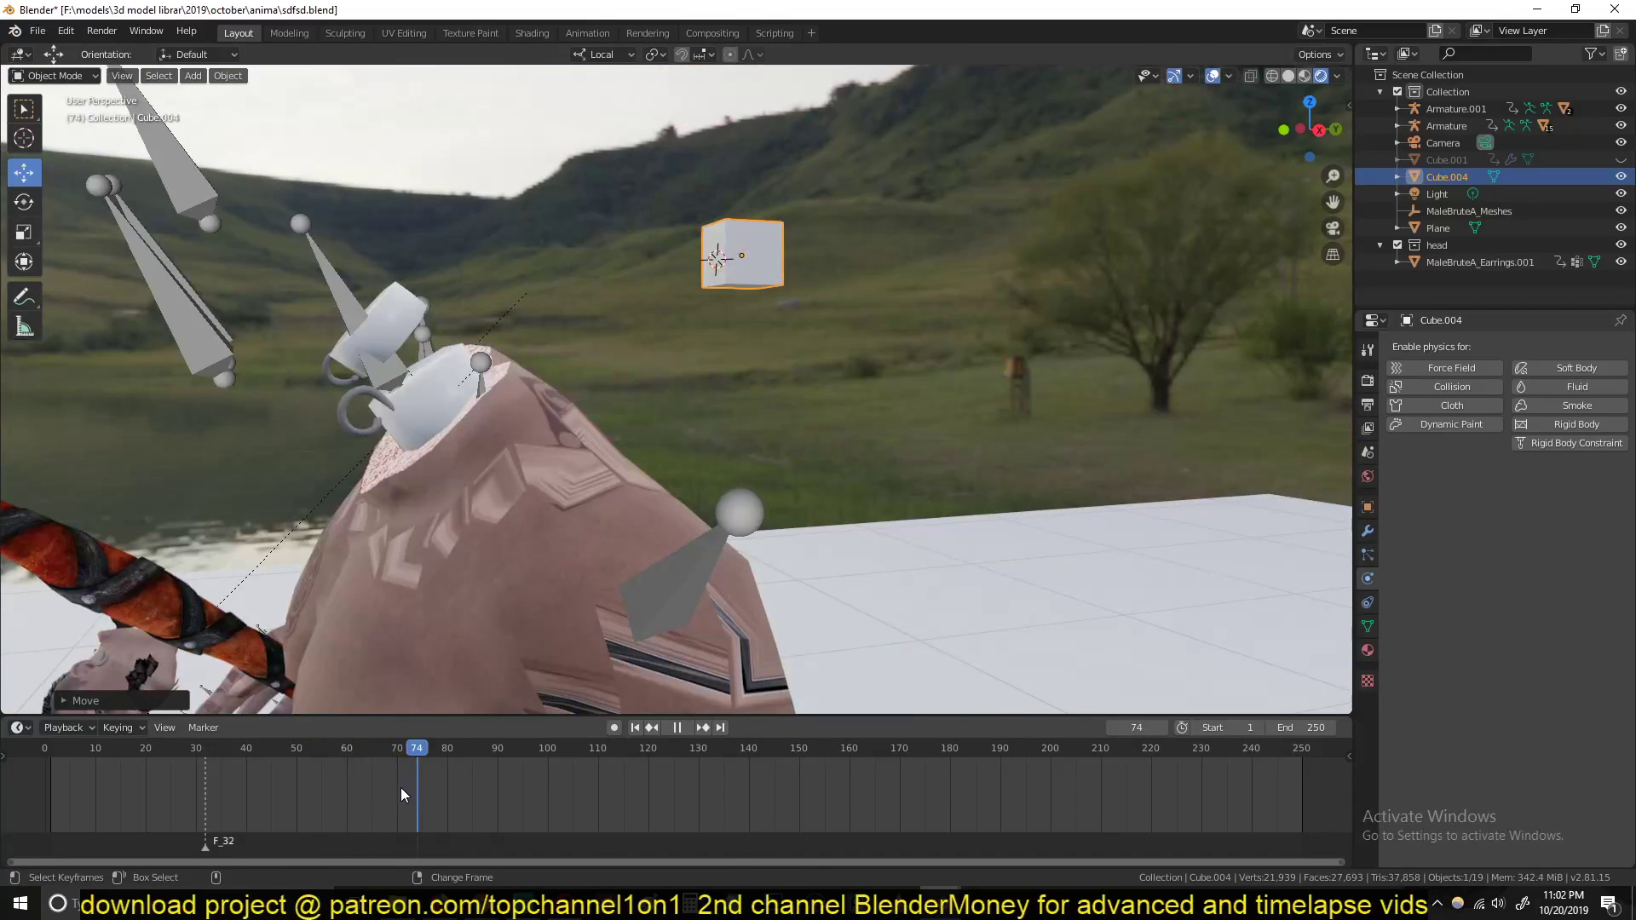
shift+right_drag(401, 788, 400, 785)
middle_drag(577, 442, 692, 335)
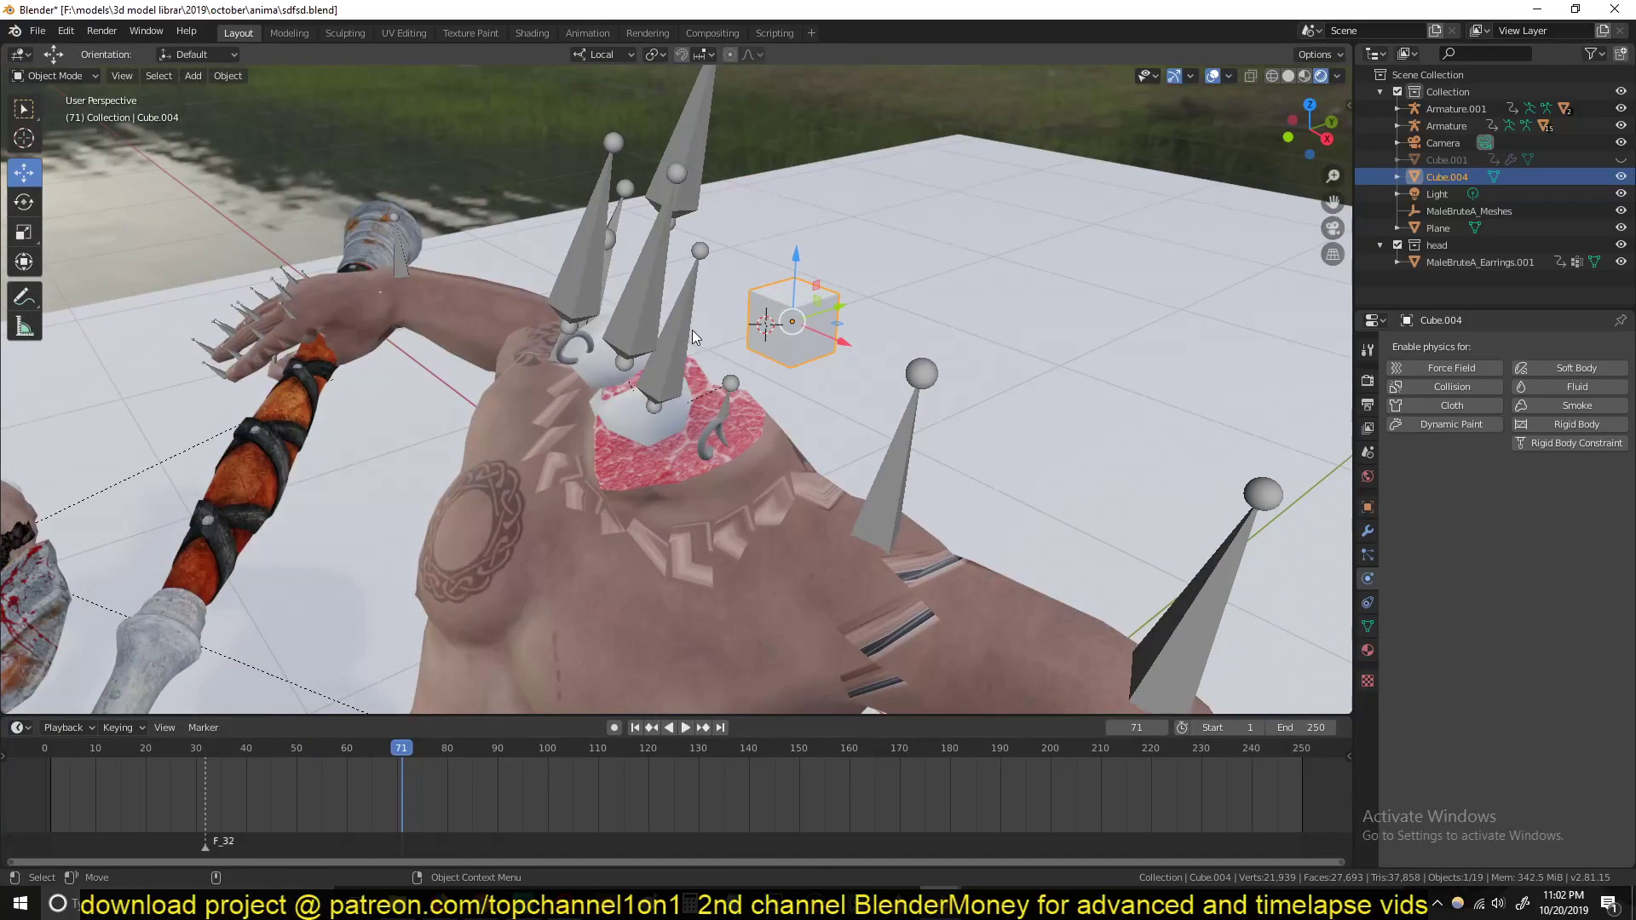
click(690, 334)
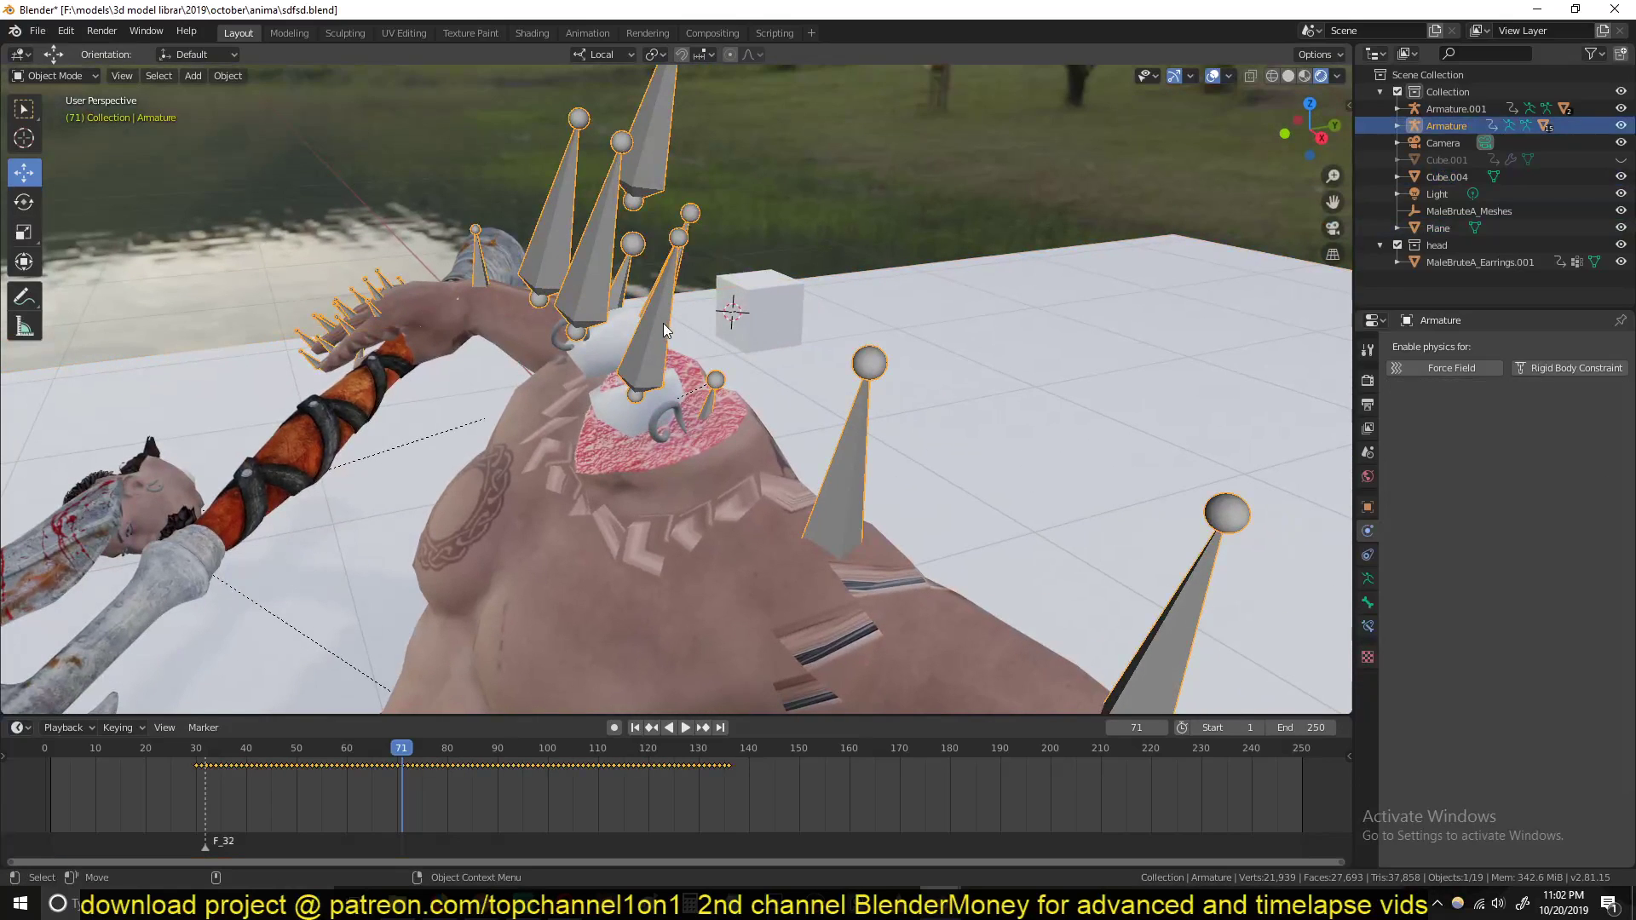
middle_drag(654, 303, 674, 299)
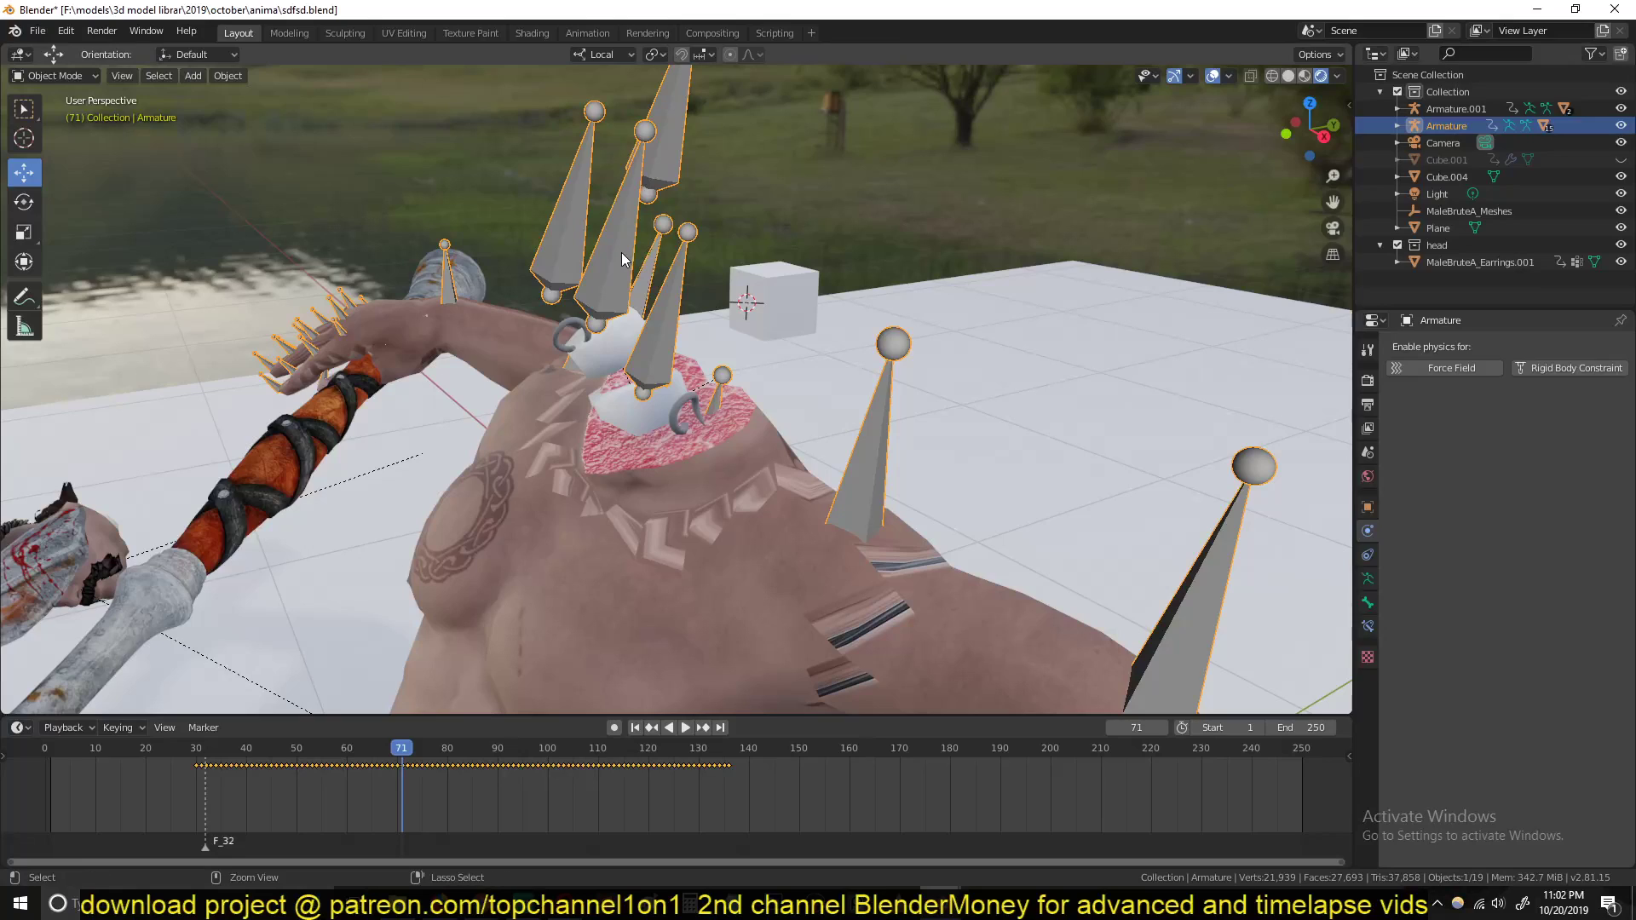
Switch the armature to Pose Mode, try to pick the new cube and the neck's LeftShoulder bone, and return to Object Mode
key(ctrl+Tab)
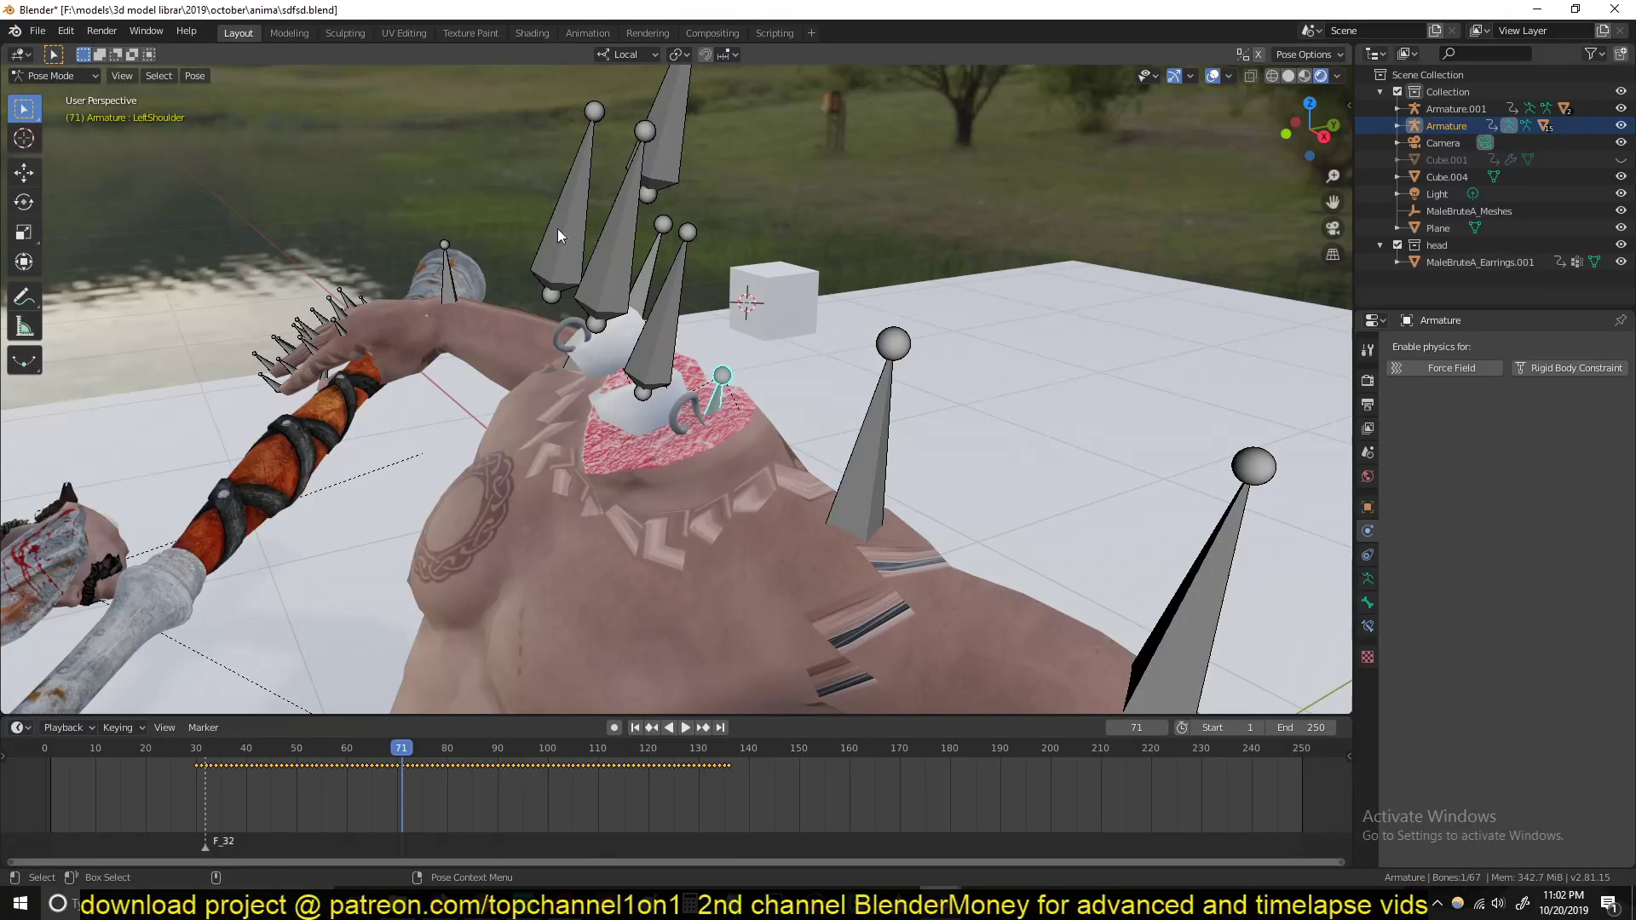
click(86, 75)
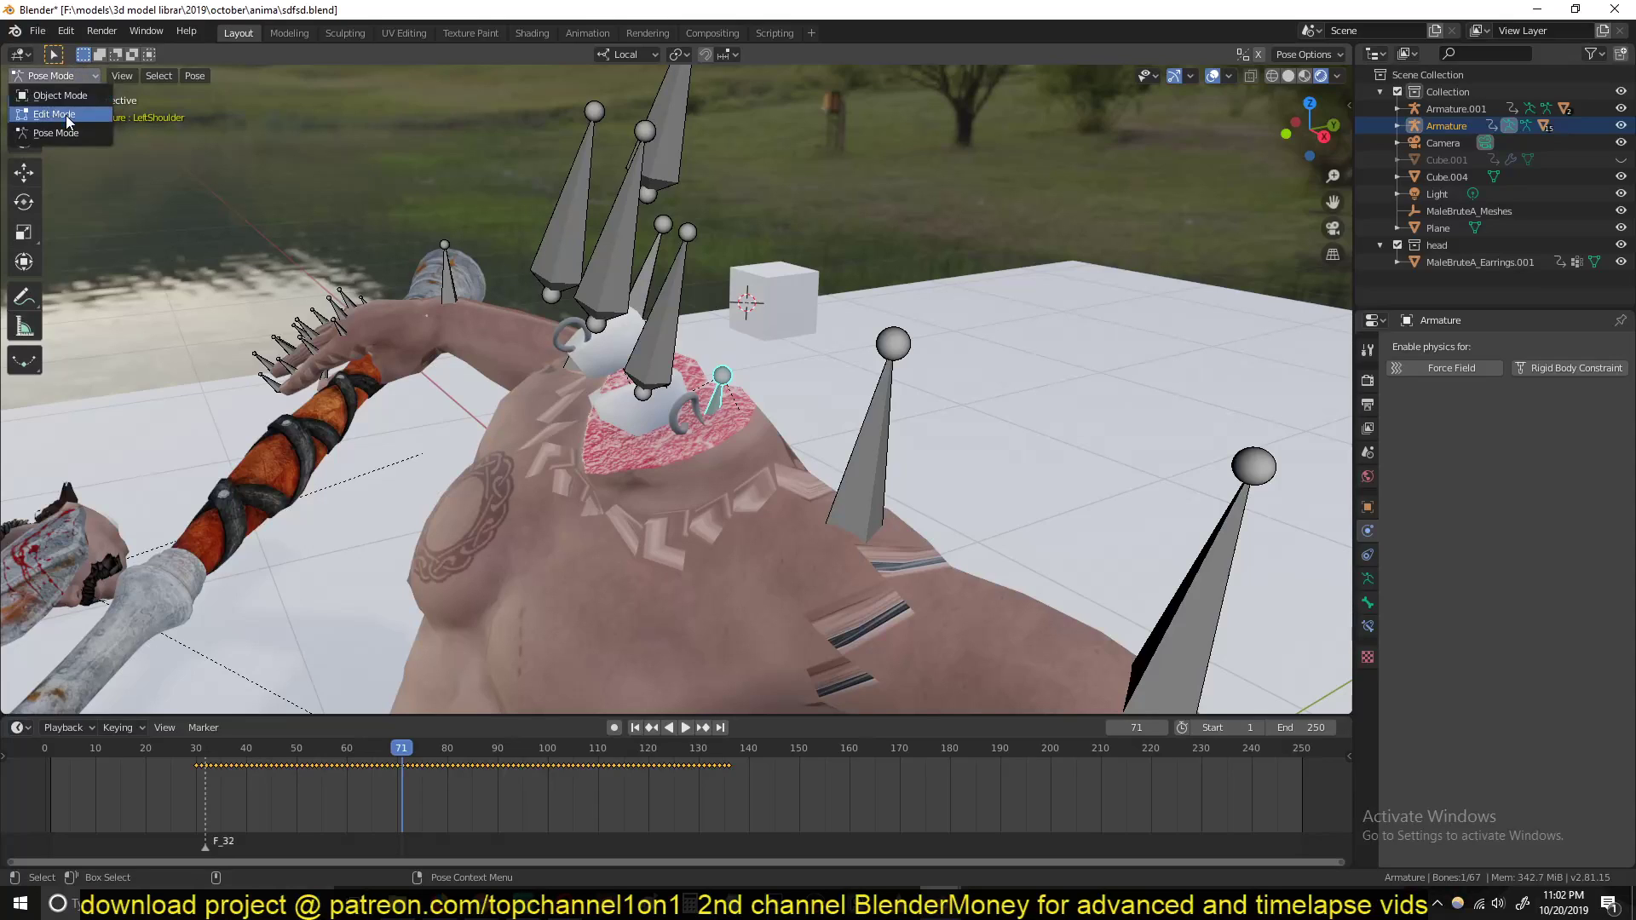
click(778, 287)
click(710, 384)
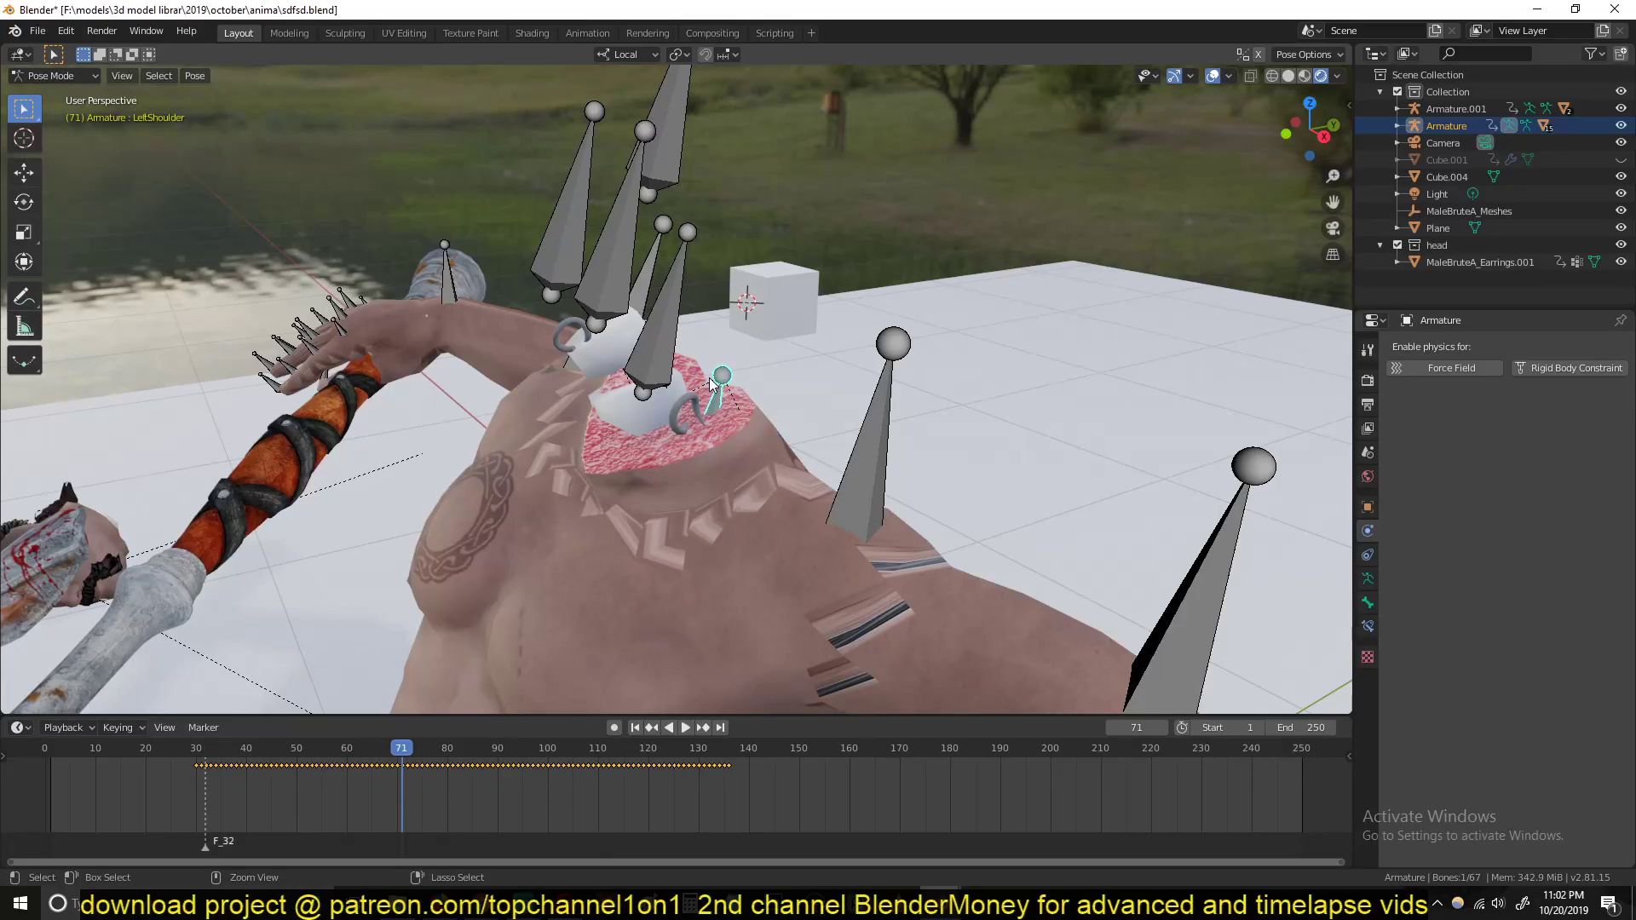
key(ctrl+Tab)
Parent the small cube above the severed neck to the brute armature's LeftShoulder bone
click(788, 305)
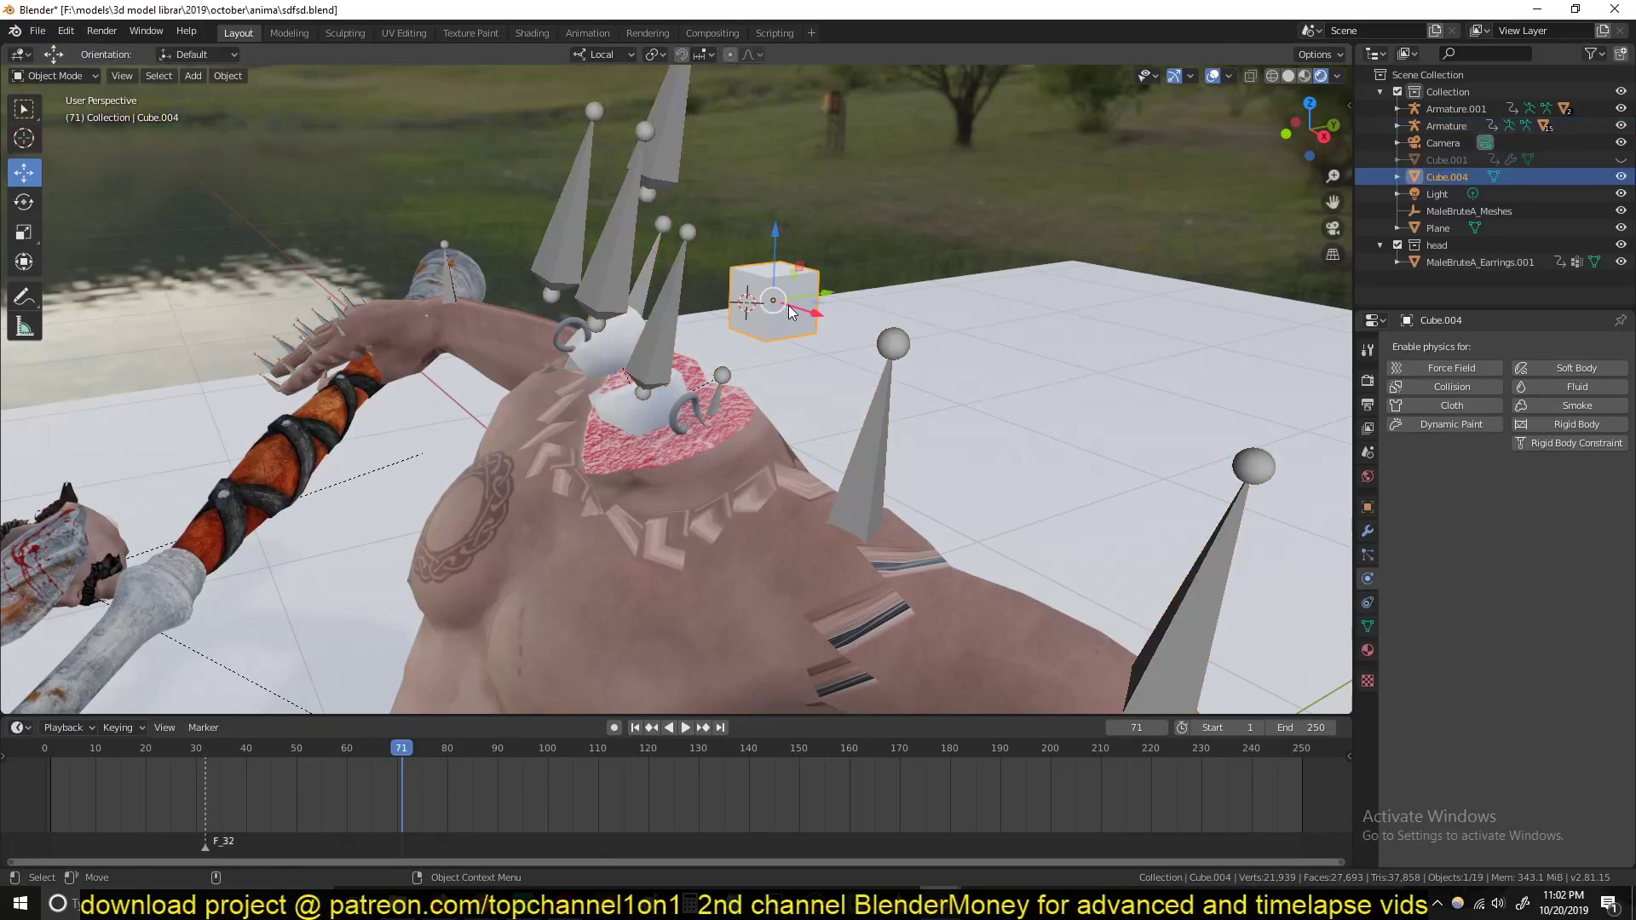
click(721, 386)
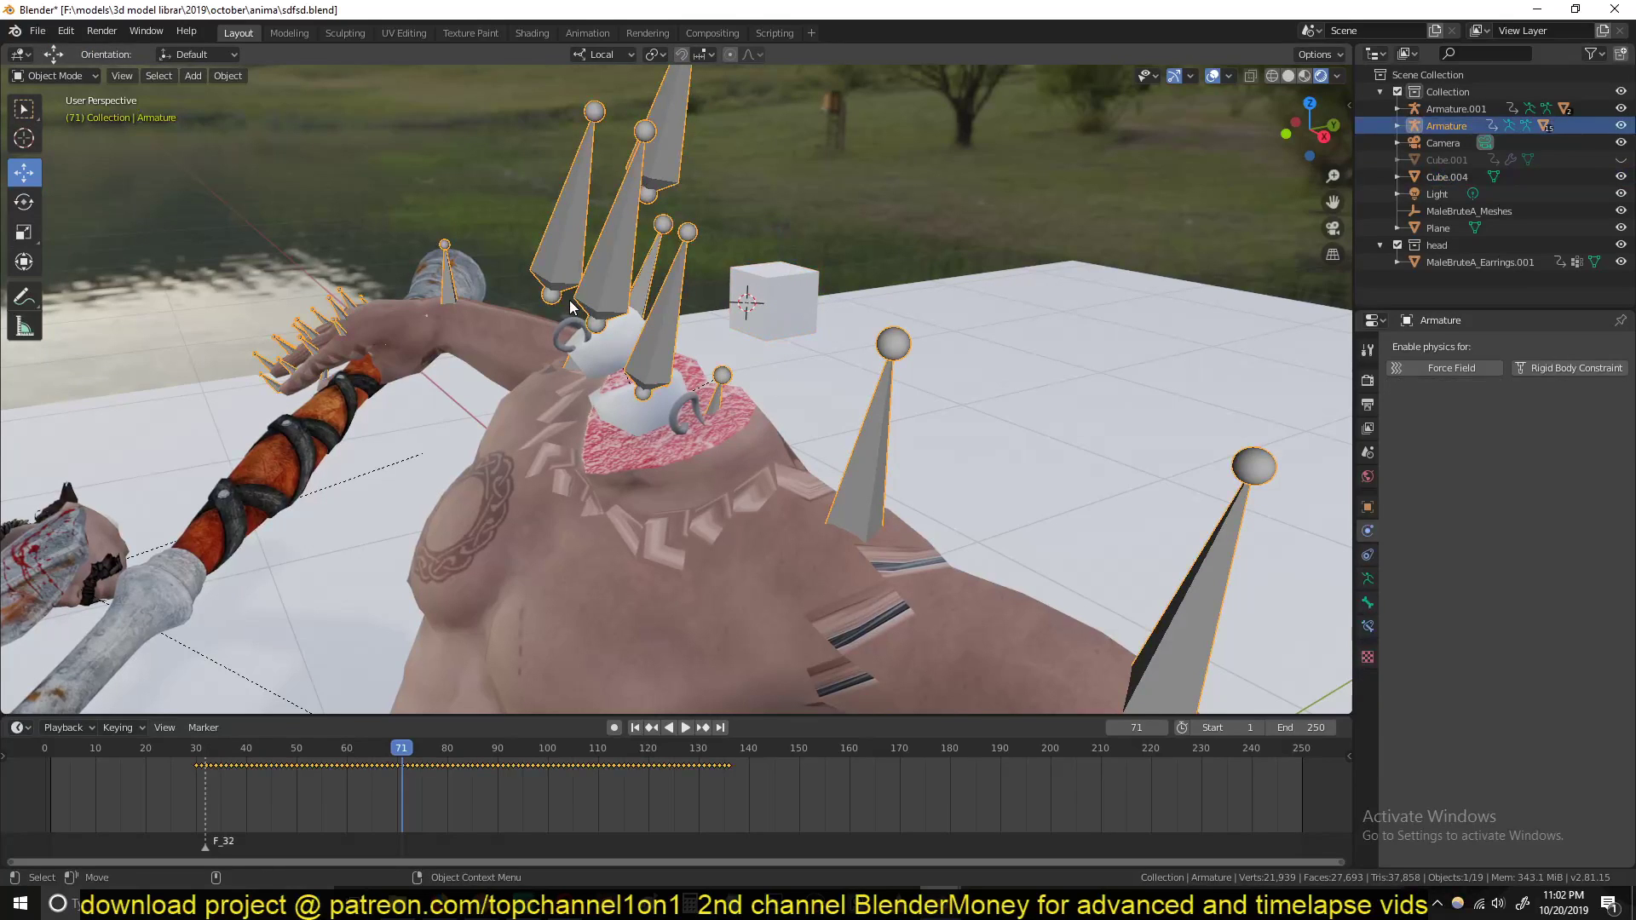
key(ctrl+Tab)
middle_drag(725, 371, 694, 290)
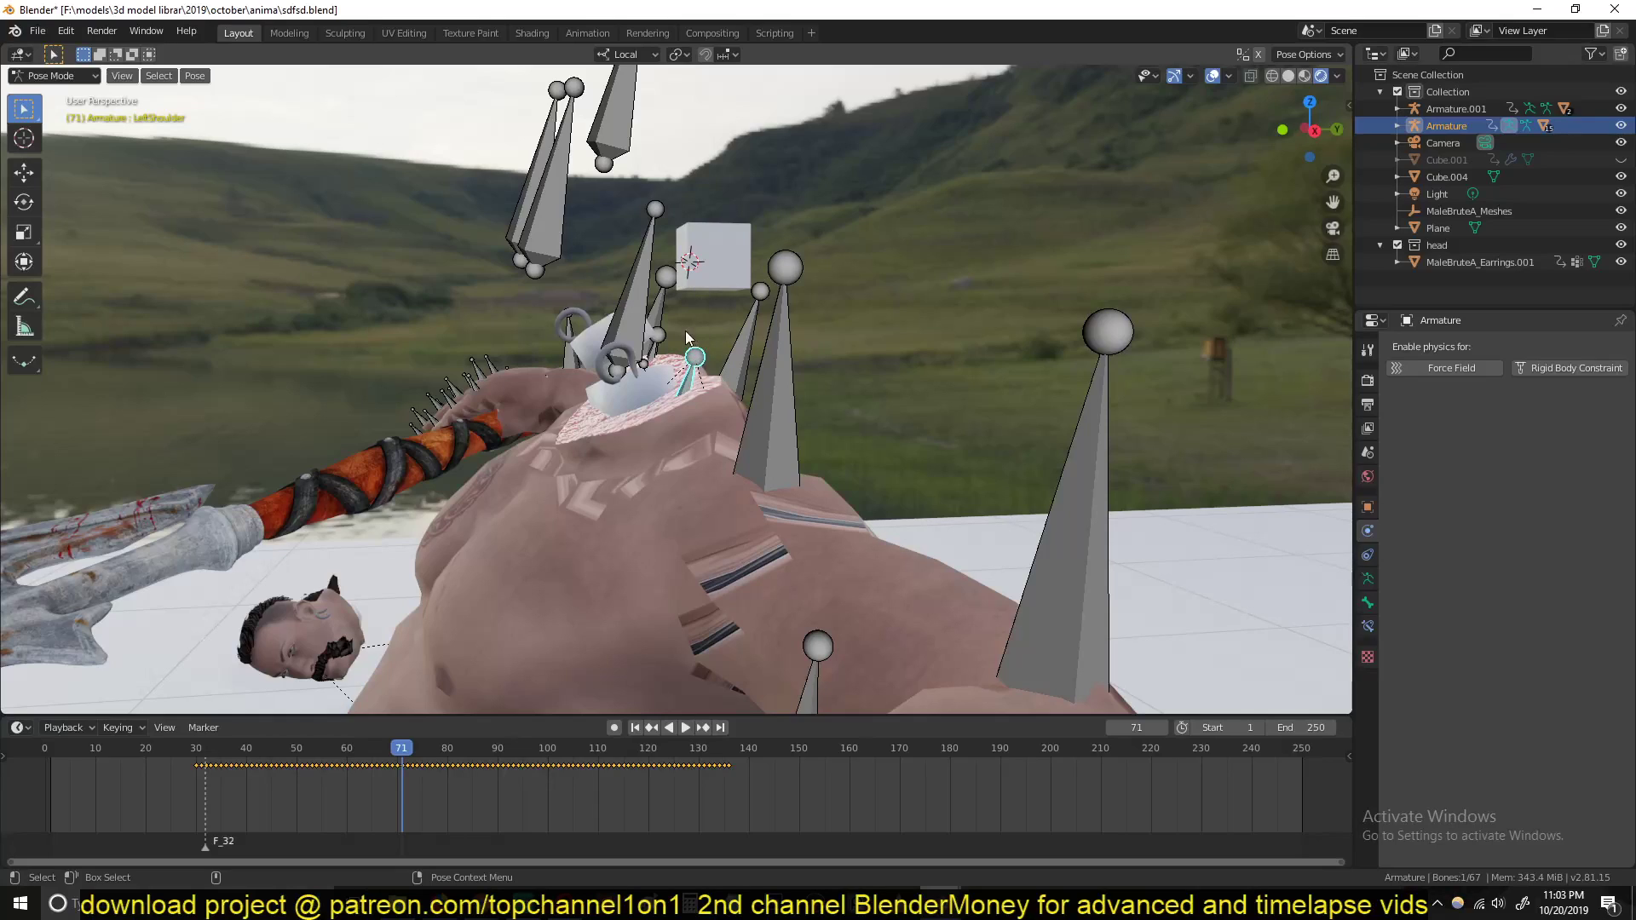
key(ctrl+Tab)
middle_drag(690, 319, 733, 335)
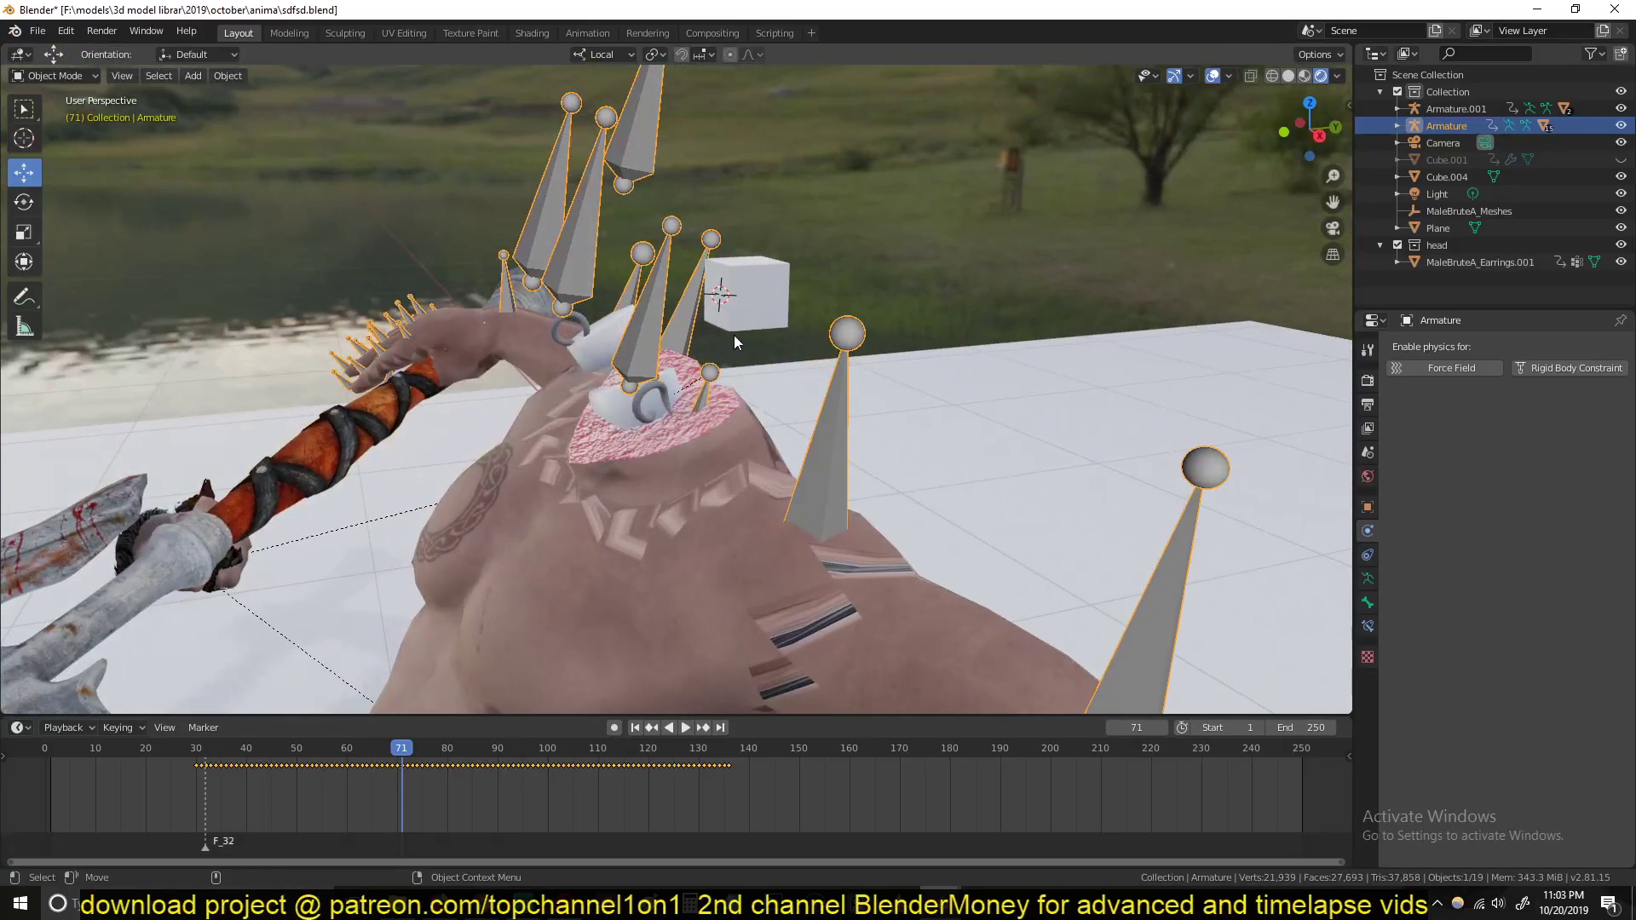
click(748, 295)
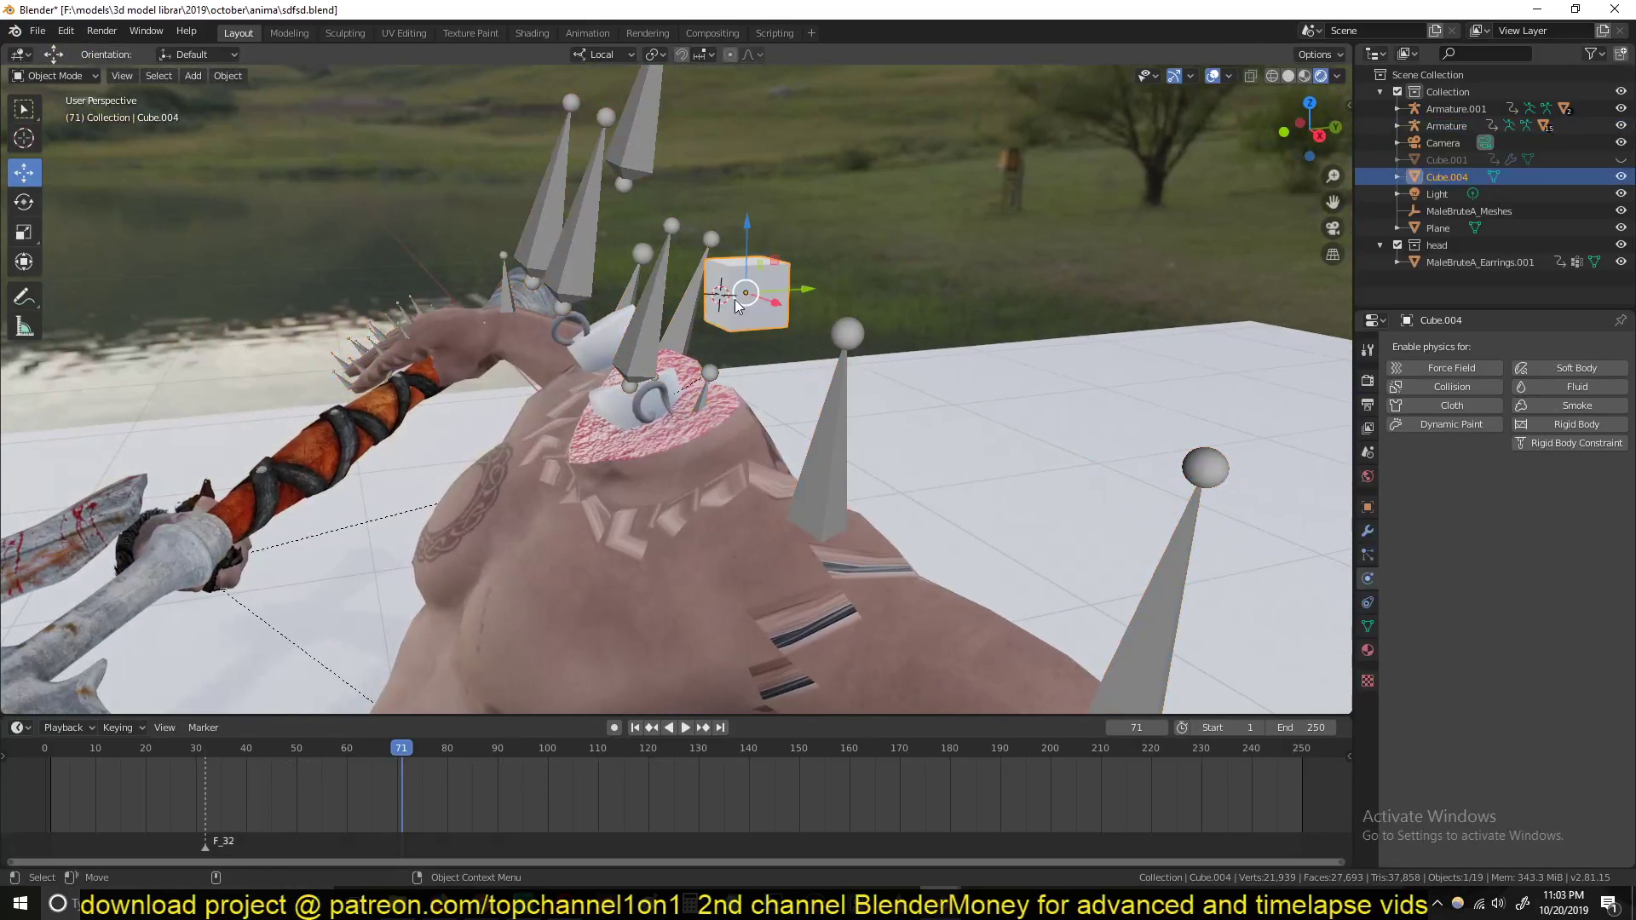
shift+click(714, 374)
key(ctrl+p)
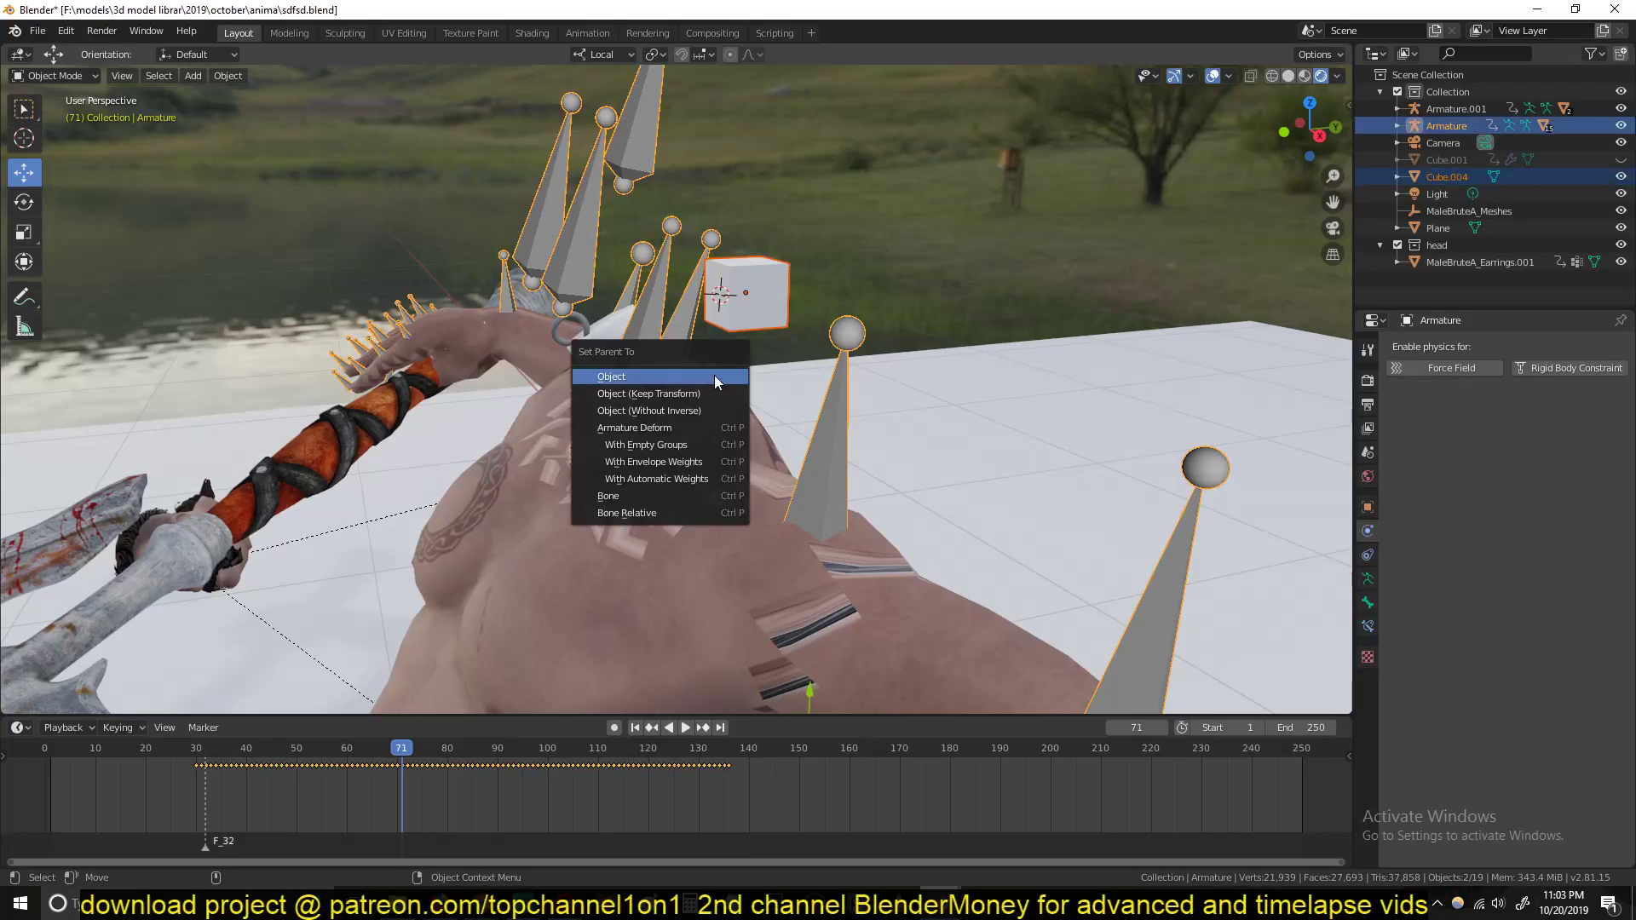
click(620, 501)
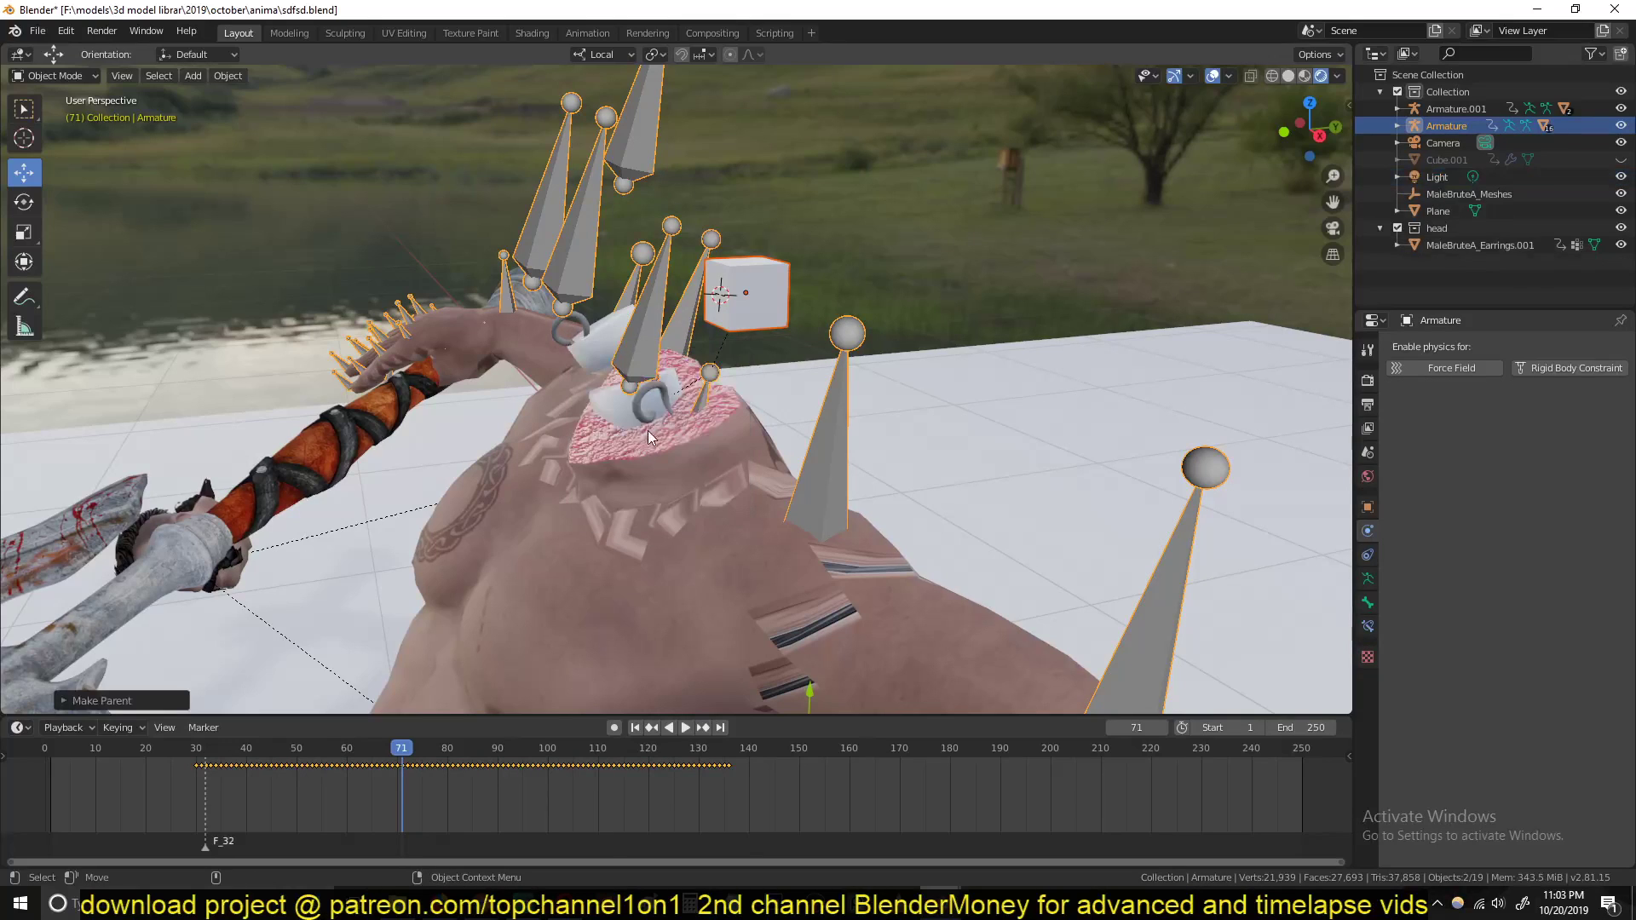
Enable fluid physics on the cube above the neck, with type Inflow and Export Animated Mesh turned on
click(743, 309)
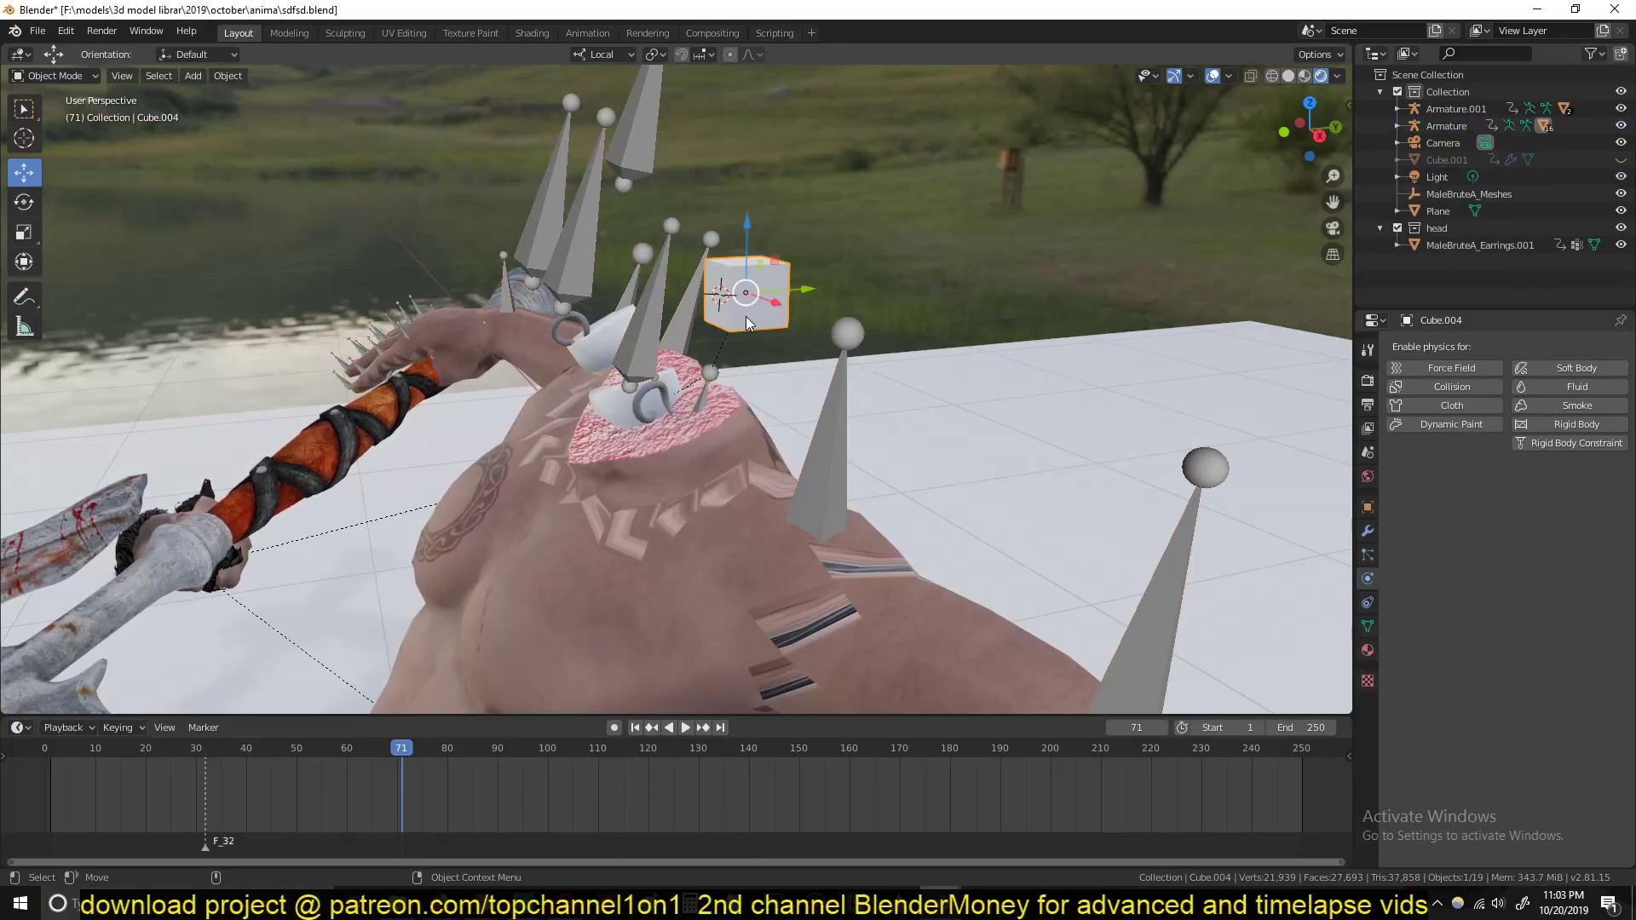
click(711, 374)
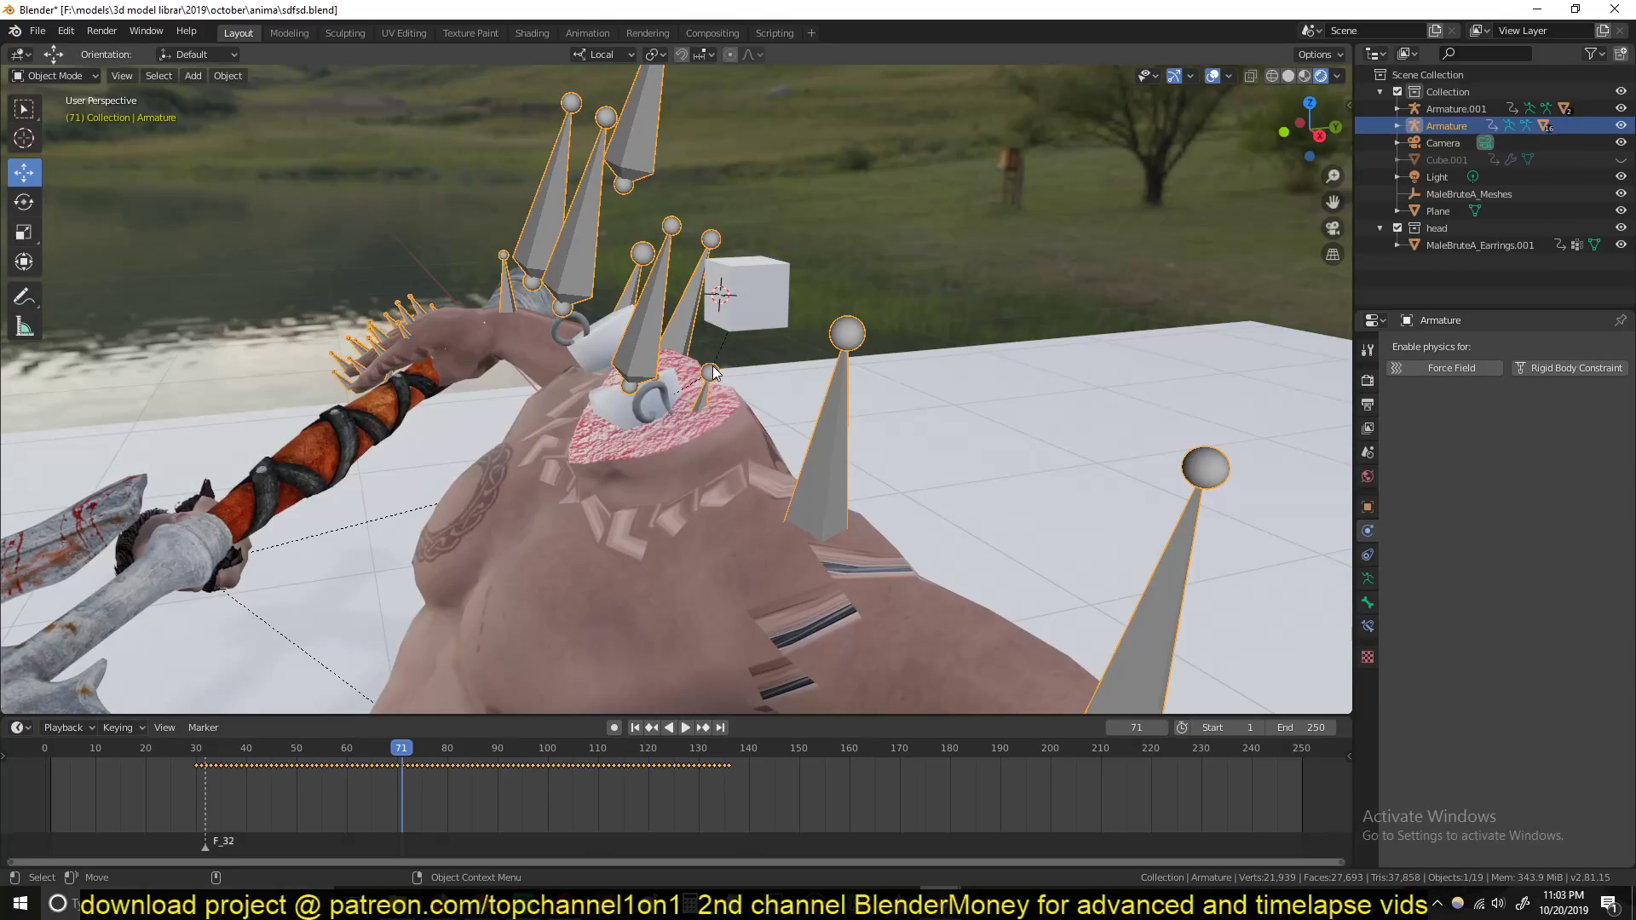
middle_drag(713, 366, 695, 363)
key(space)
scroll(683, 371, down, 5)
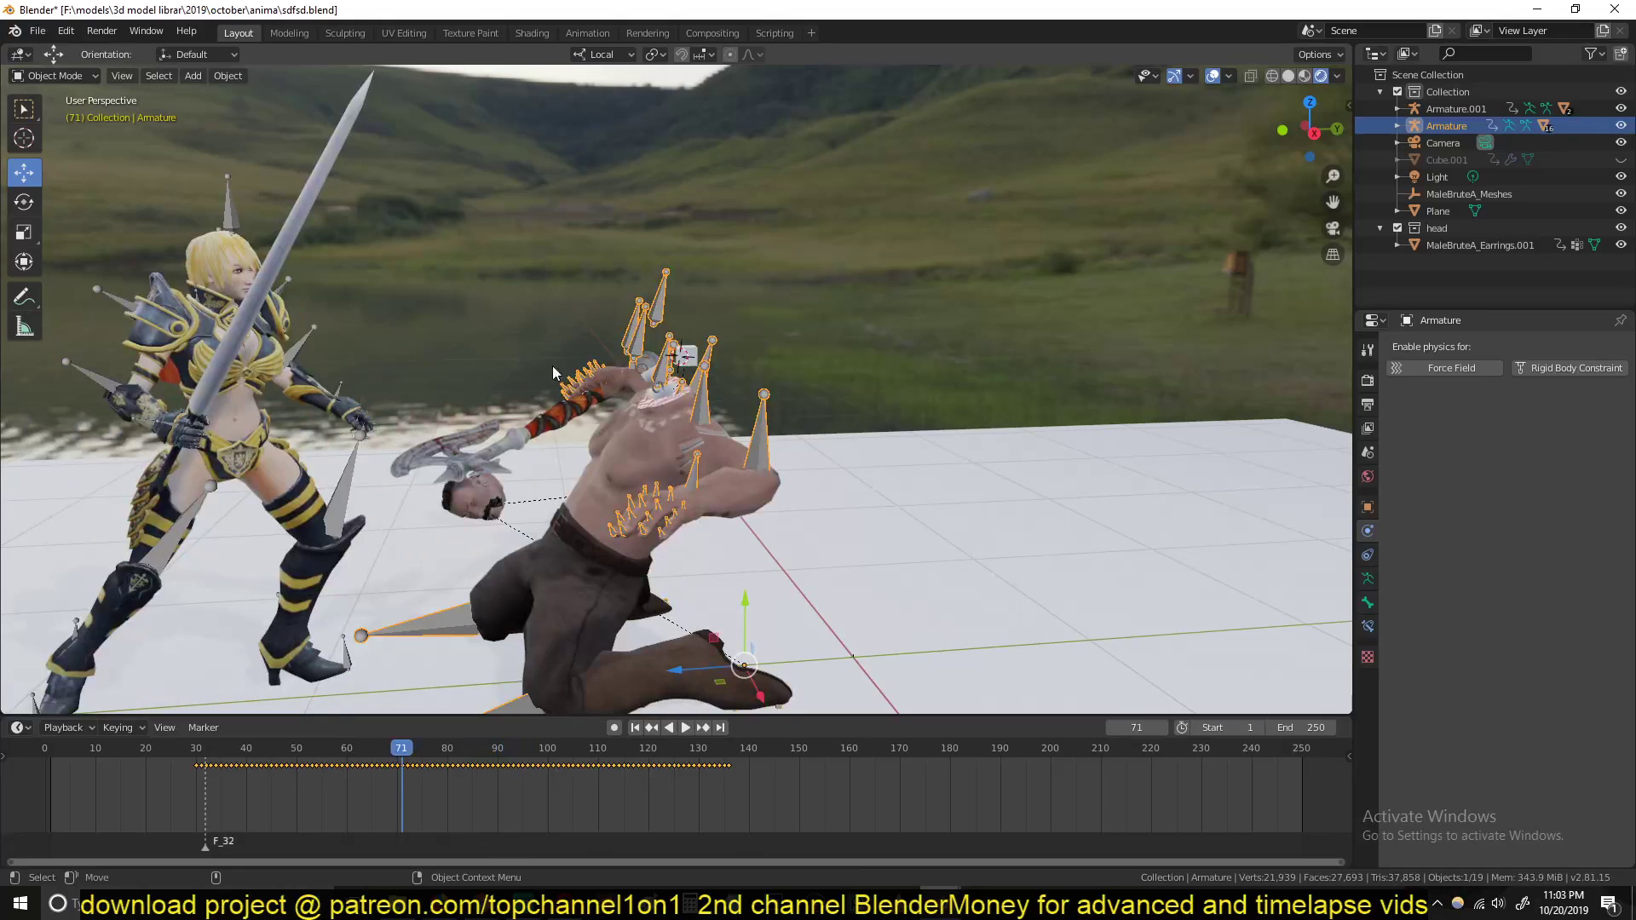
click(689, 351)
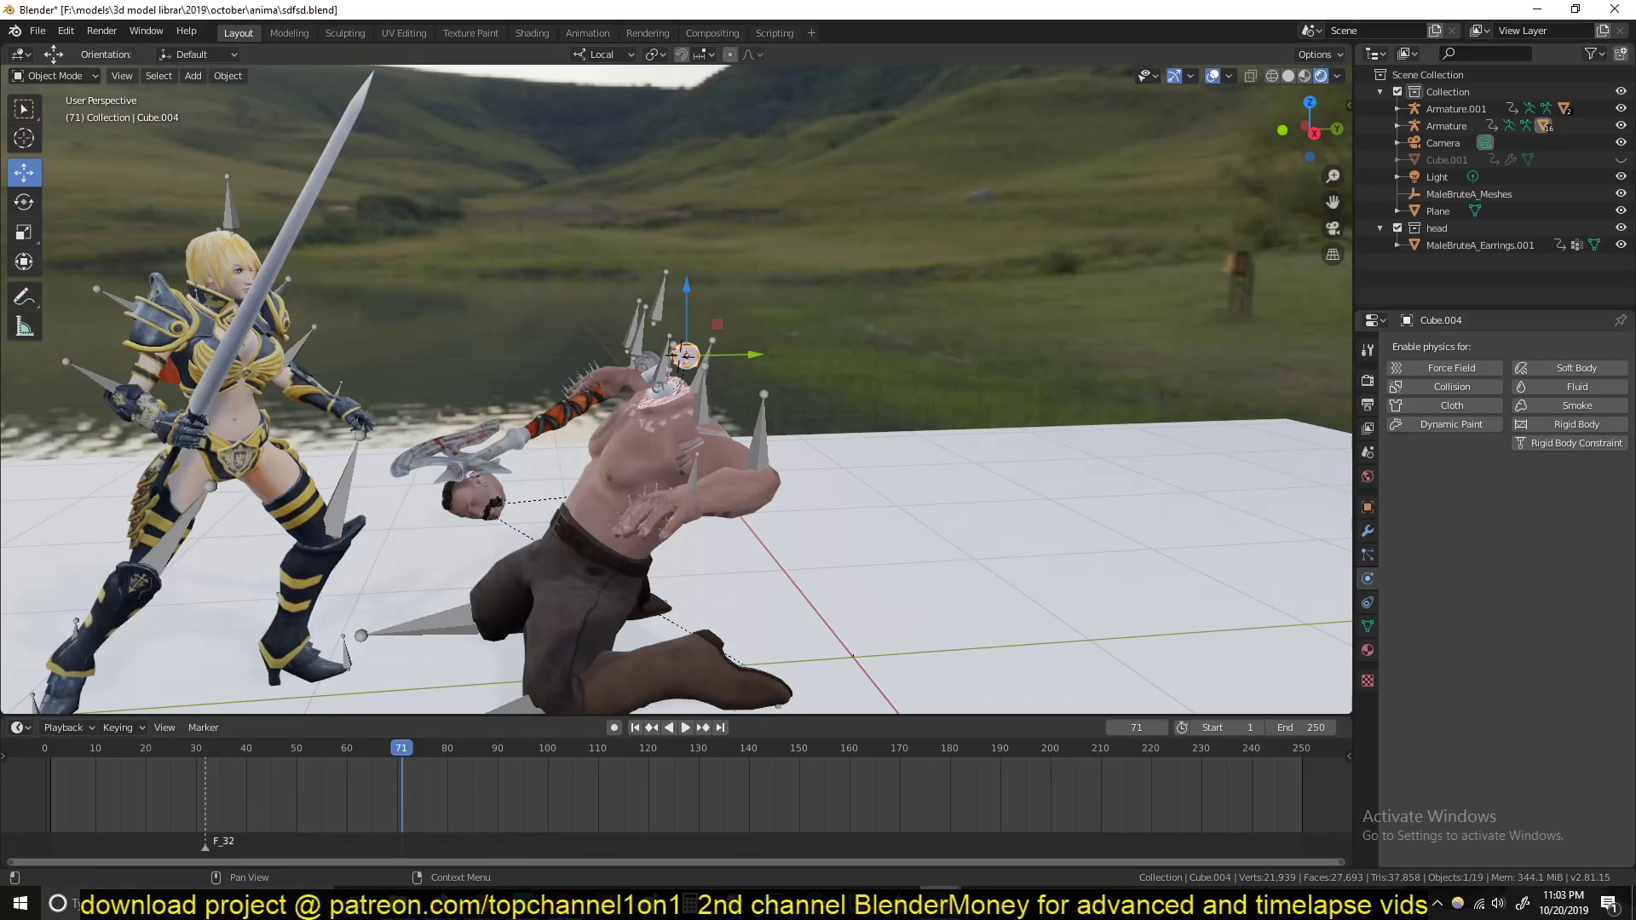
click(1573, 386)
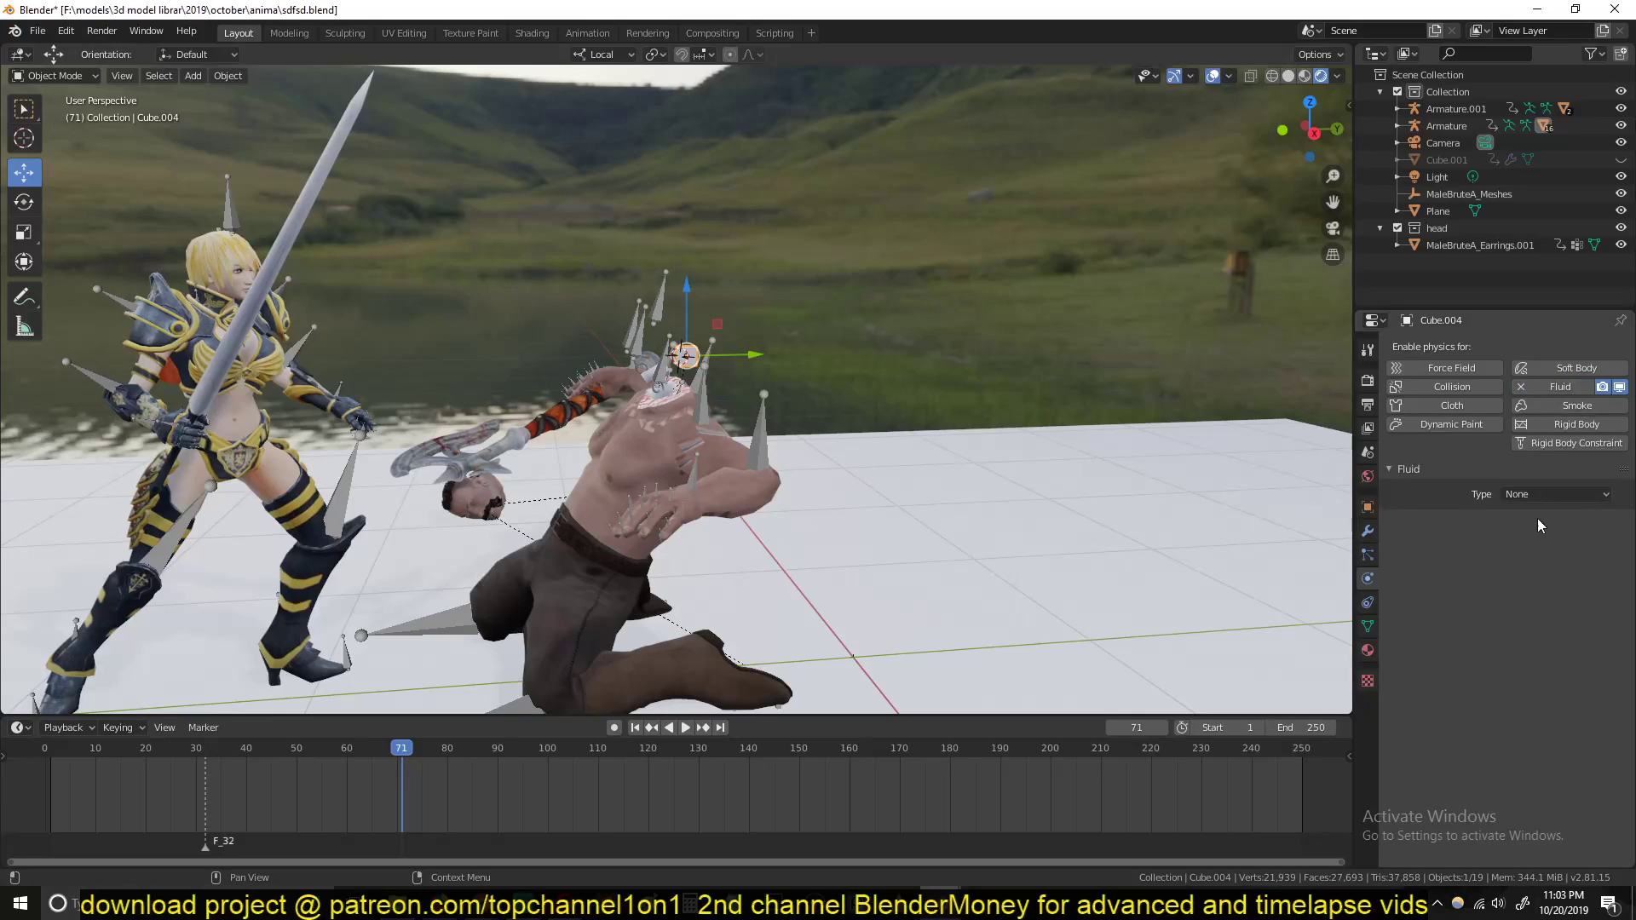
click(1551, 495)
click(1536, 588)
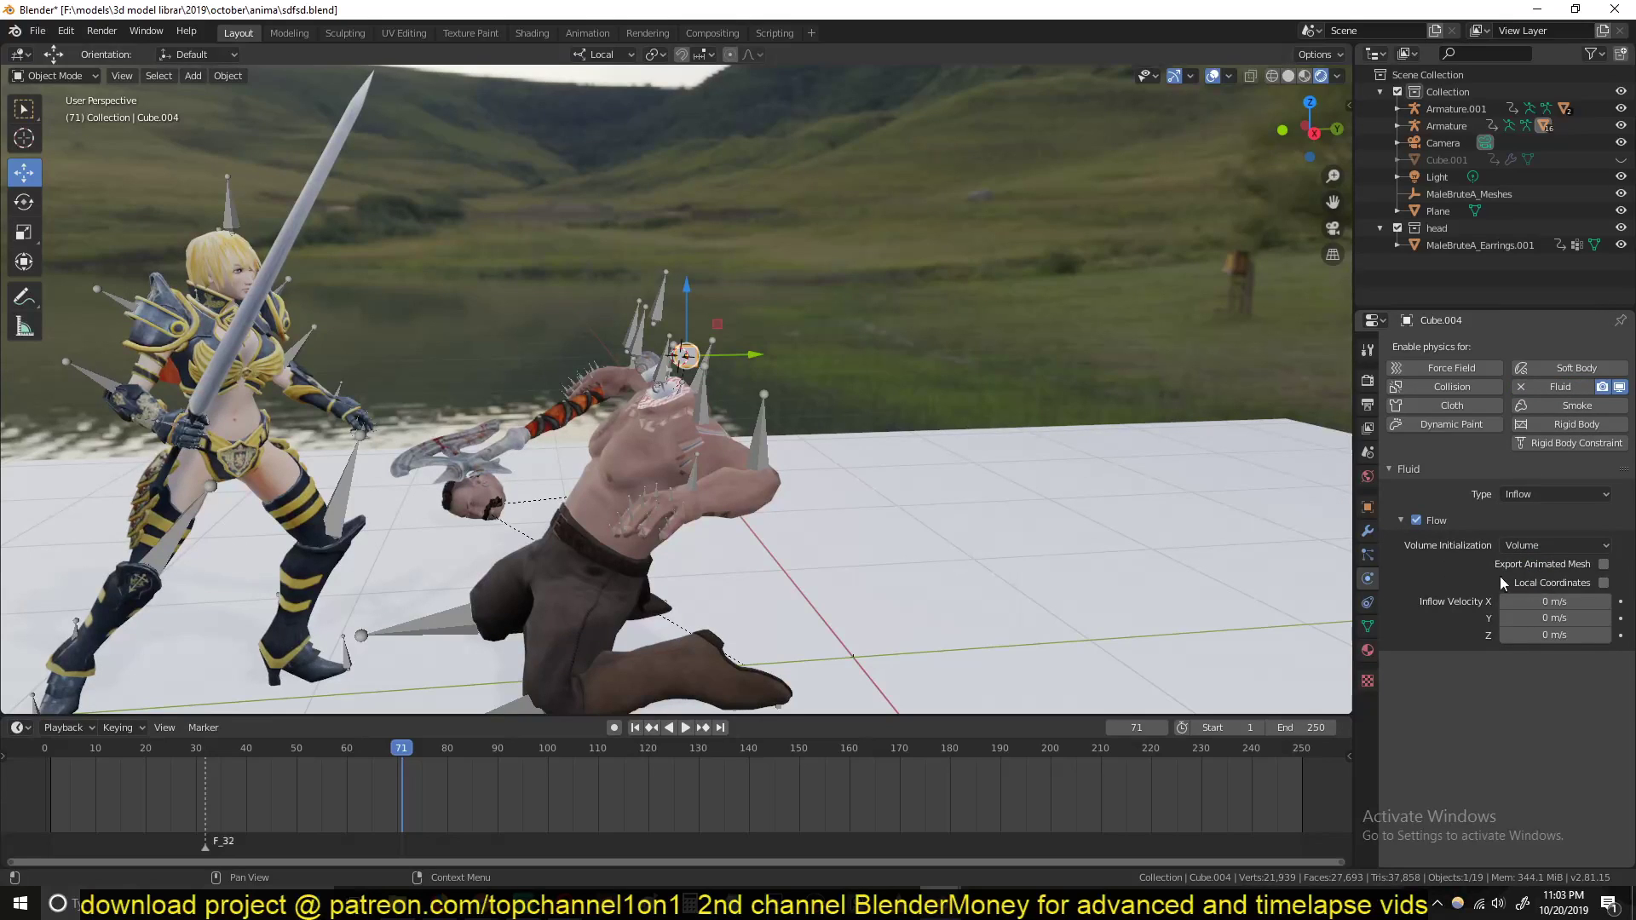
click(1603, 564)
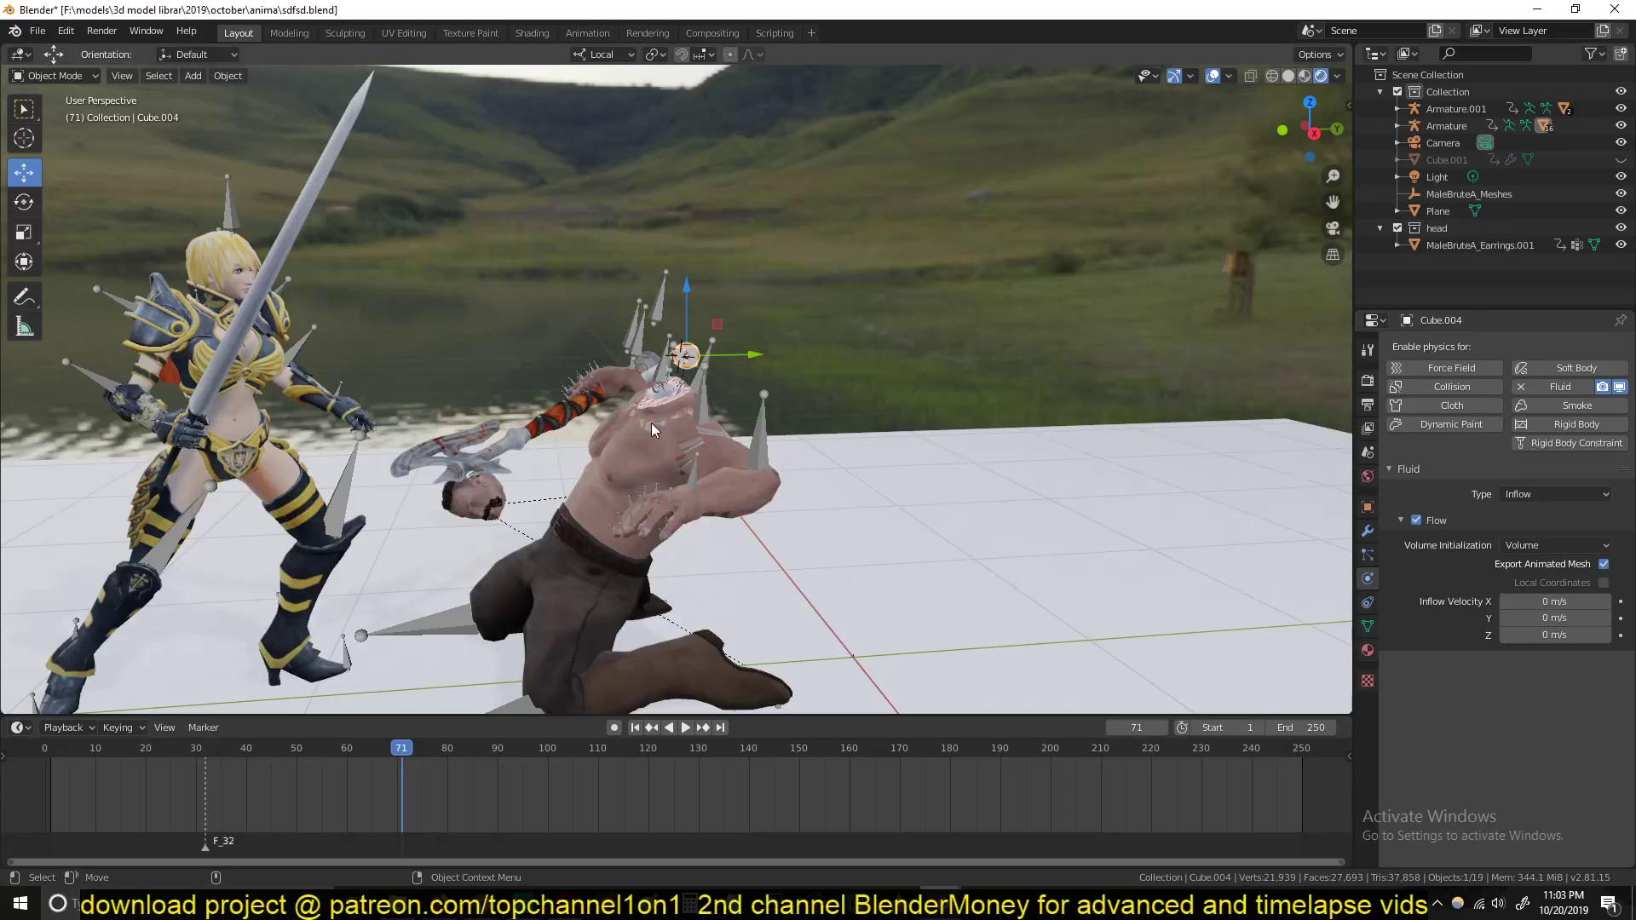
Set the neck cube's inflow velocity to 10 m/s in X, Y and Z
scroll(666, 390, up, 3)
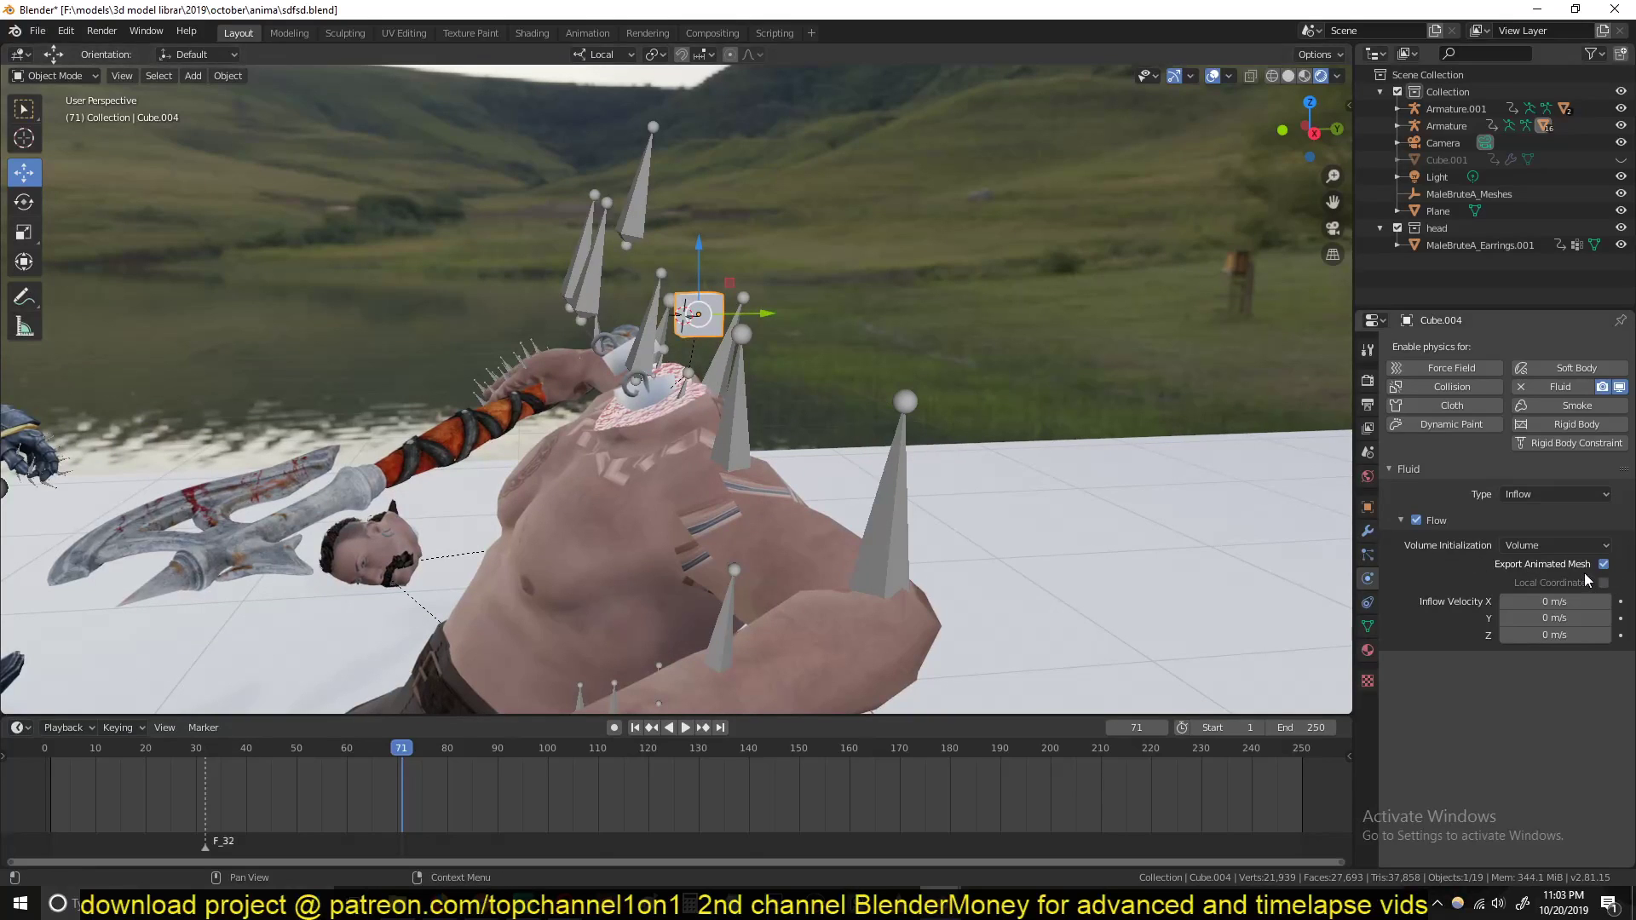
click(1572, 603)
text(10)
key(Tab)
text(10)
key(Tab)
text(10)
key(Return)
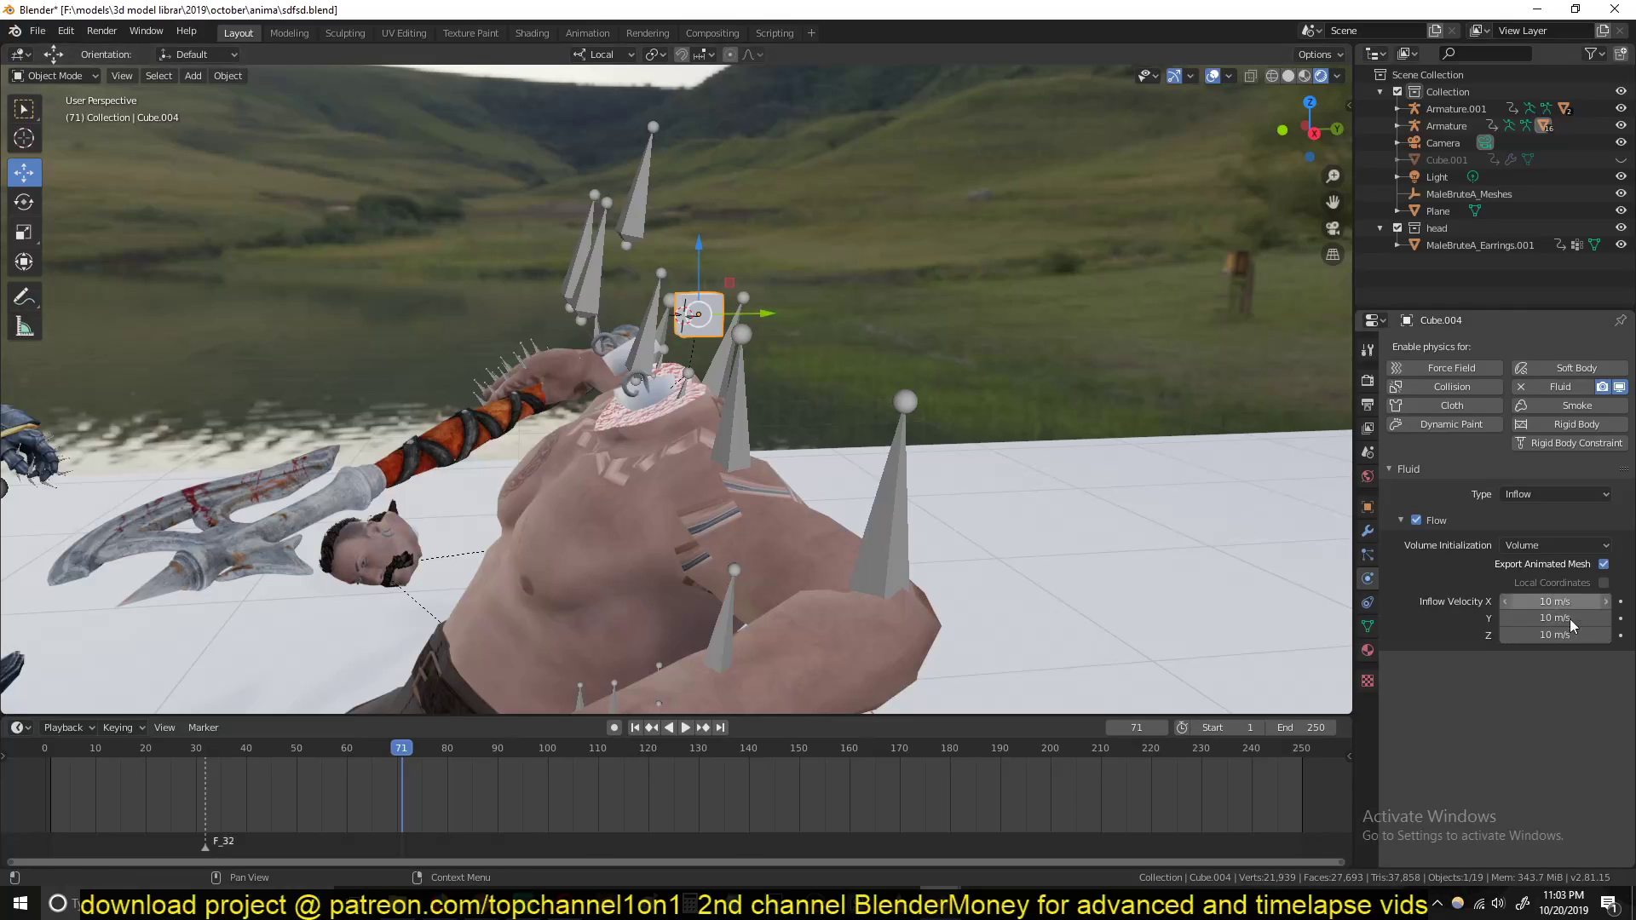
Examine the fallen head from several sides, then check the fluid settings of the object on its cut neck
scroll(697, 381, down, 4)
shift+middle_drag(698, 380, 748, 414)
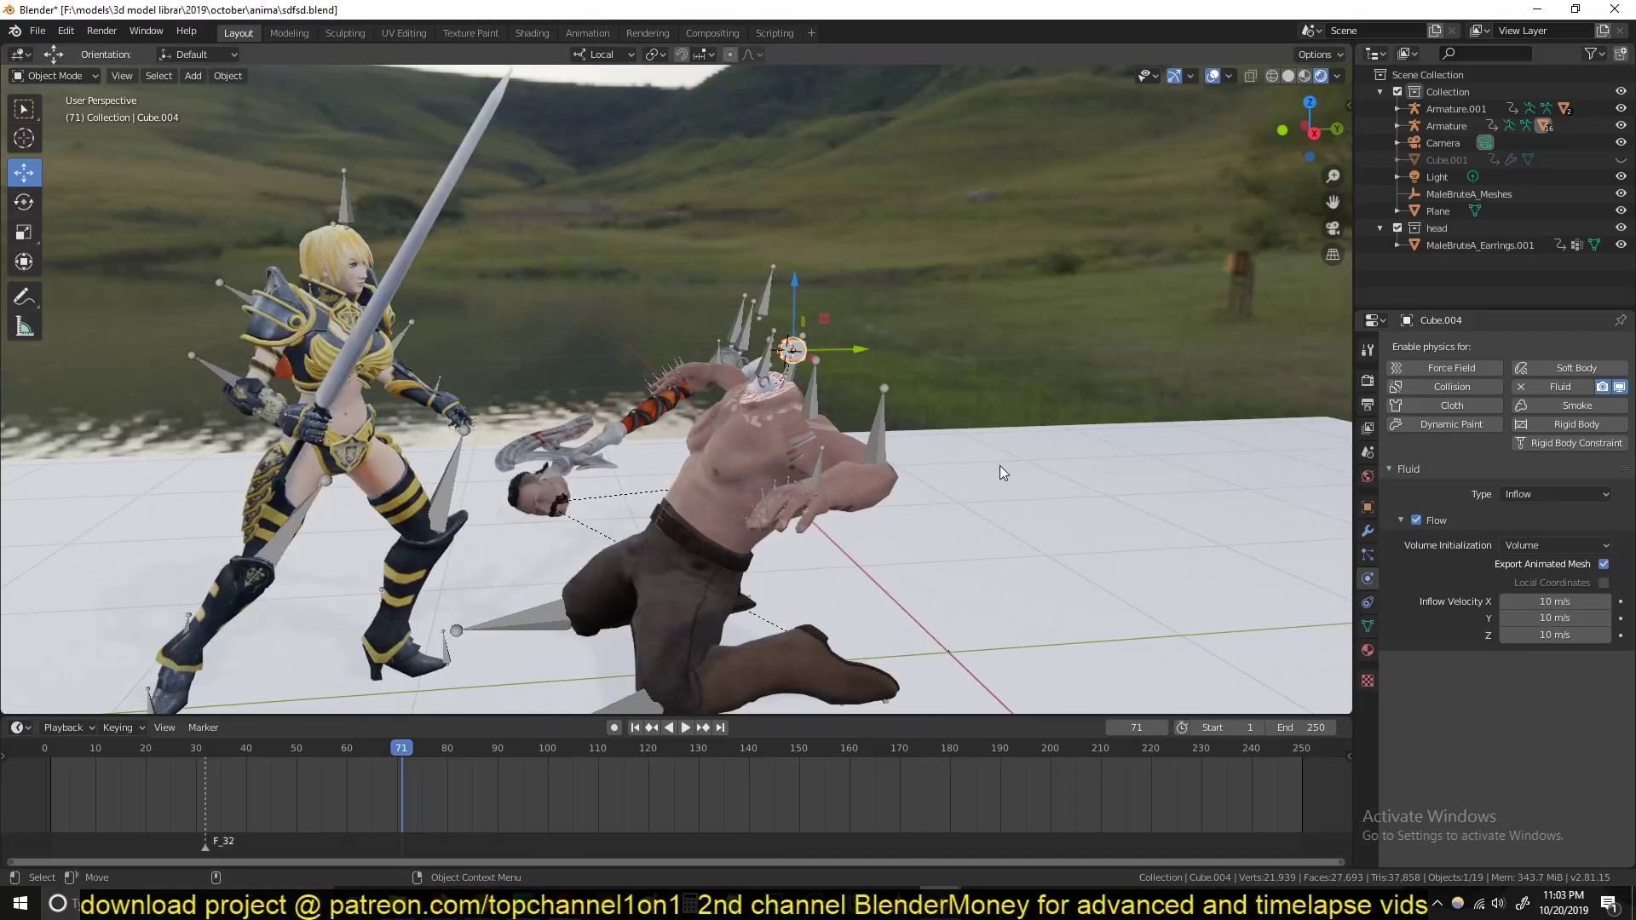
middle_drag(787, 430, 611, 407)
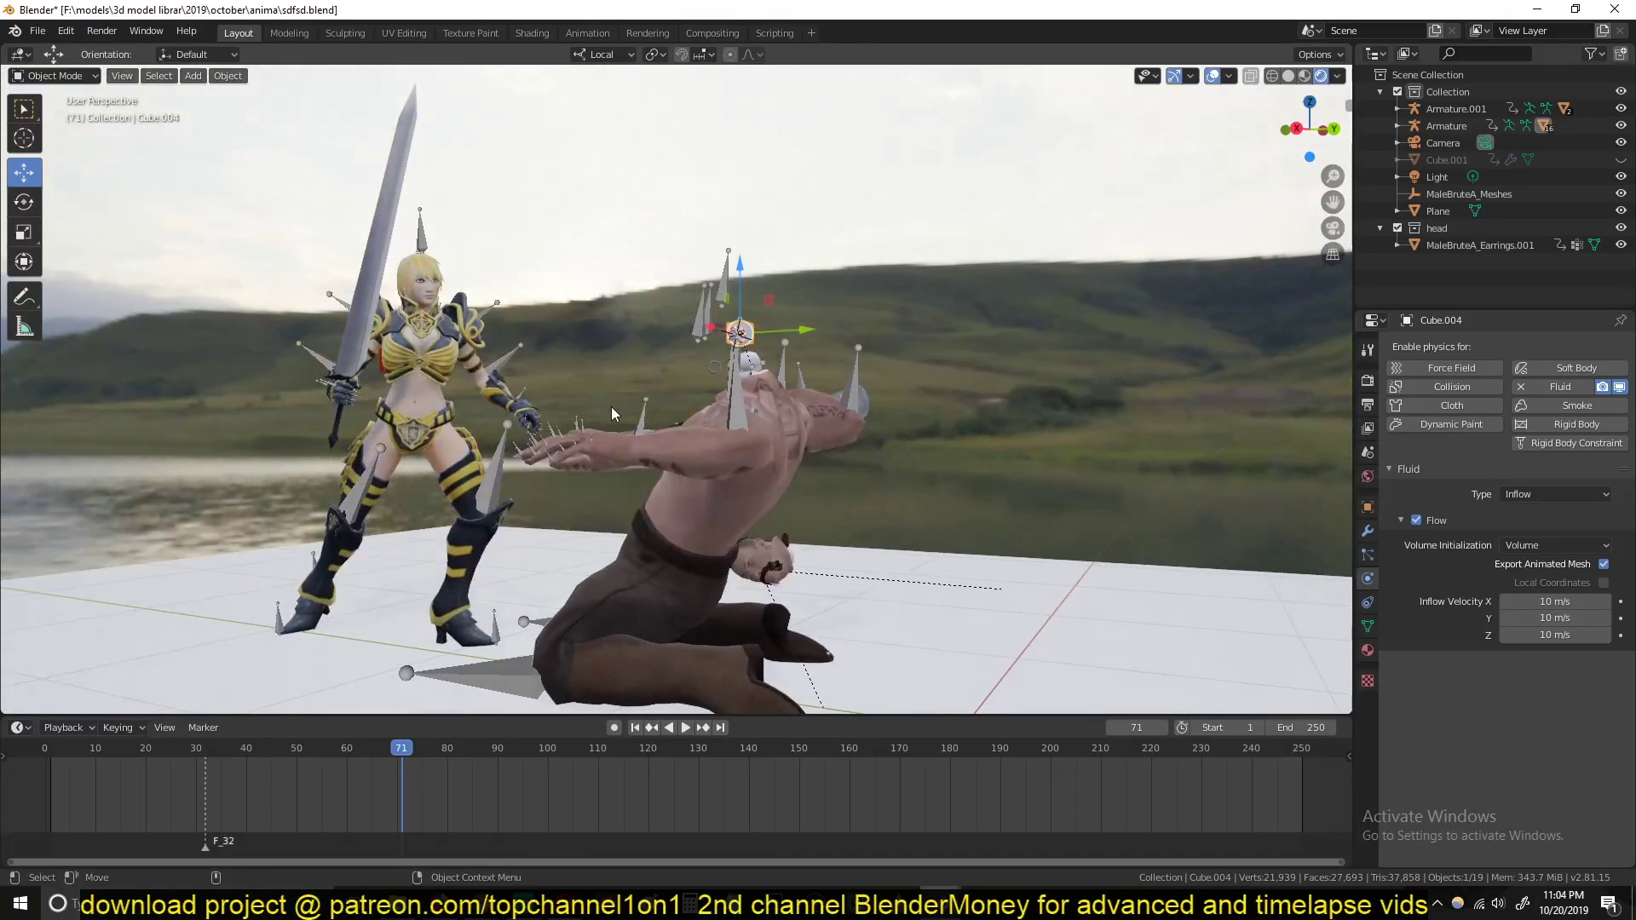
scroll(713, 375, down, 8)
middle_drag(712, 375, 898, 522)
scroll(885, 413, up, 5)
click(966, 533)
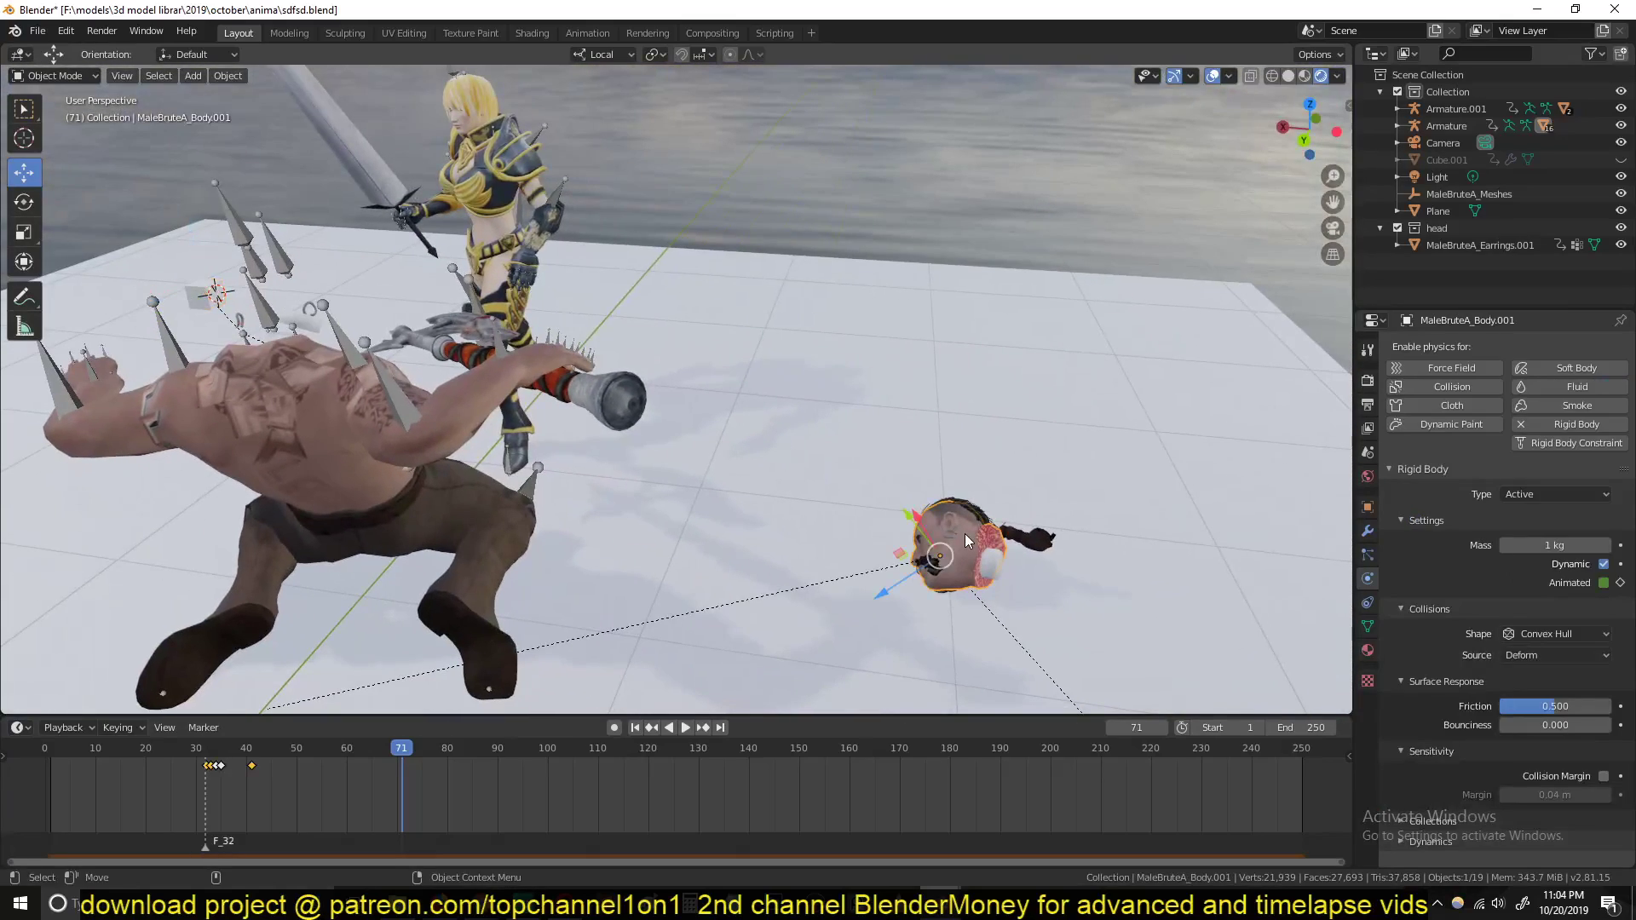
key(KP_Decimal)
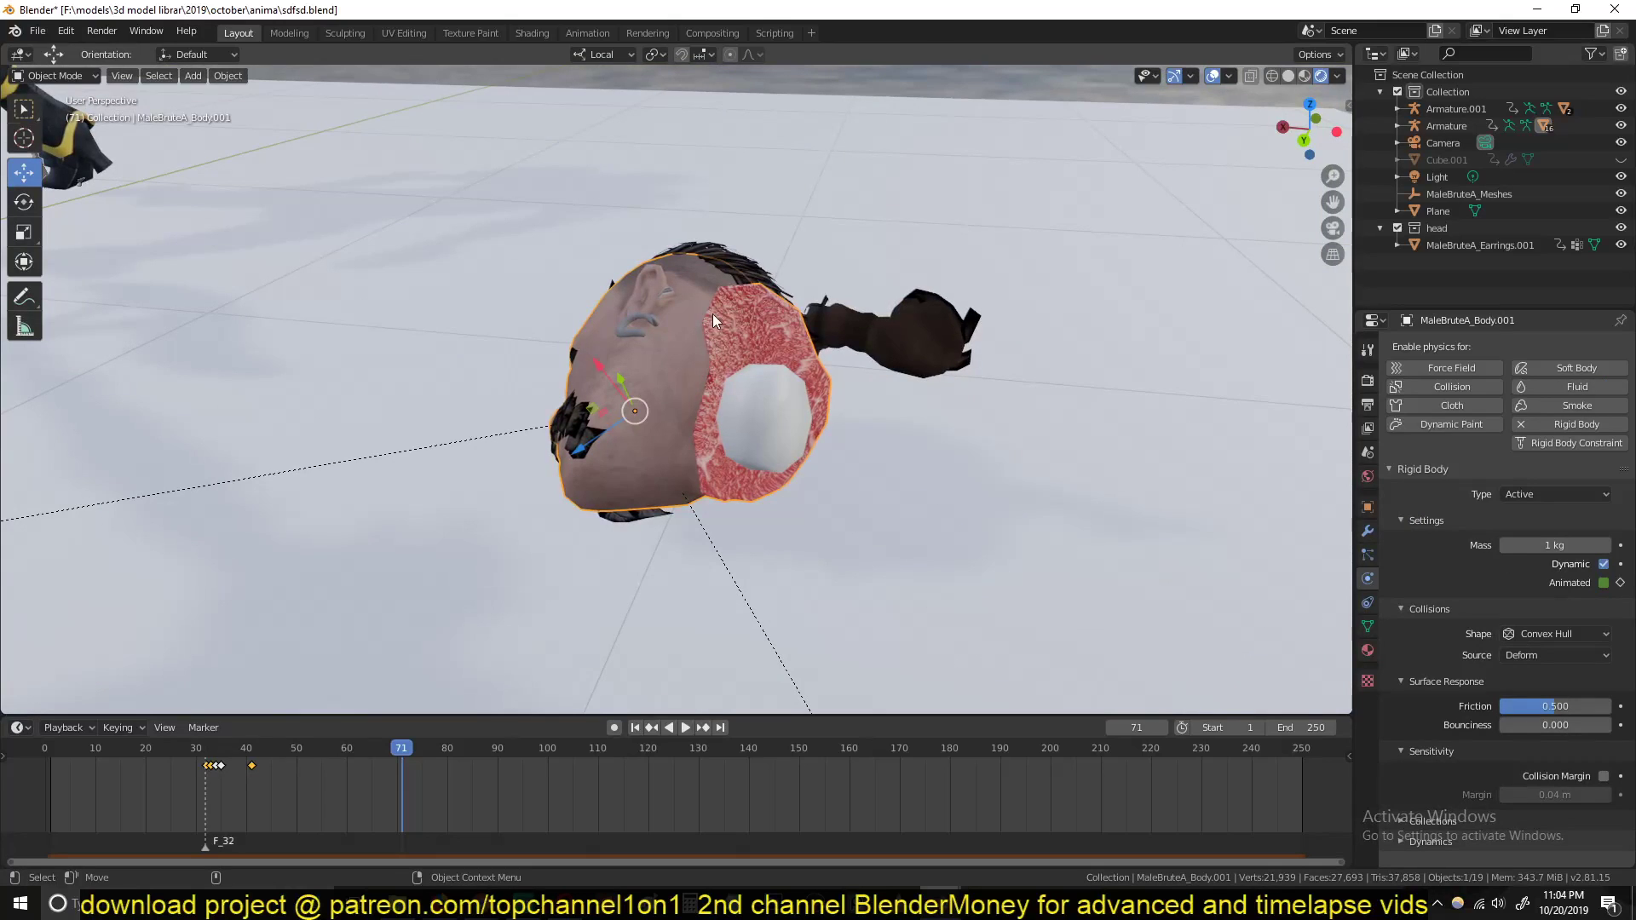
middle_drag(748, 354, 804, 339)
click(817, 336)
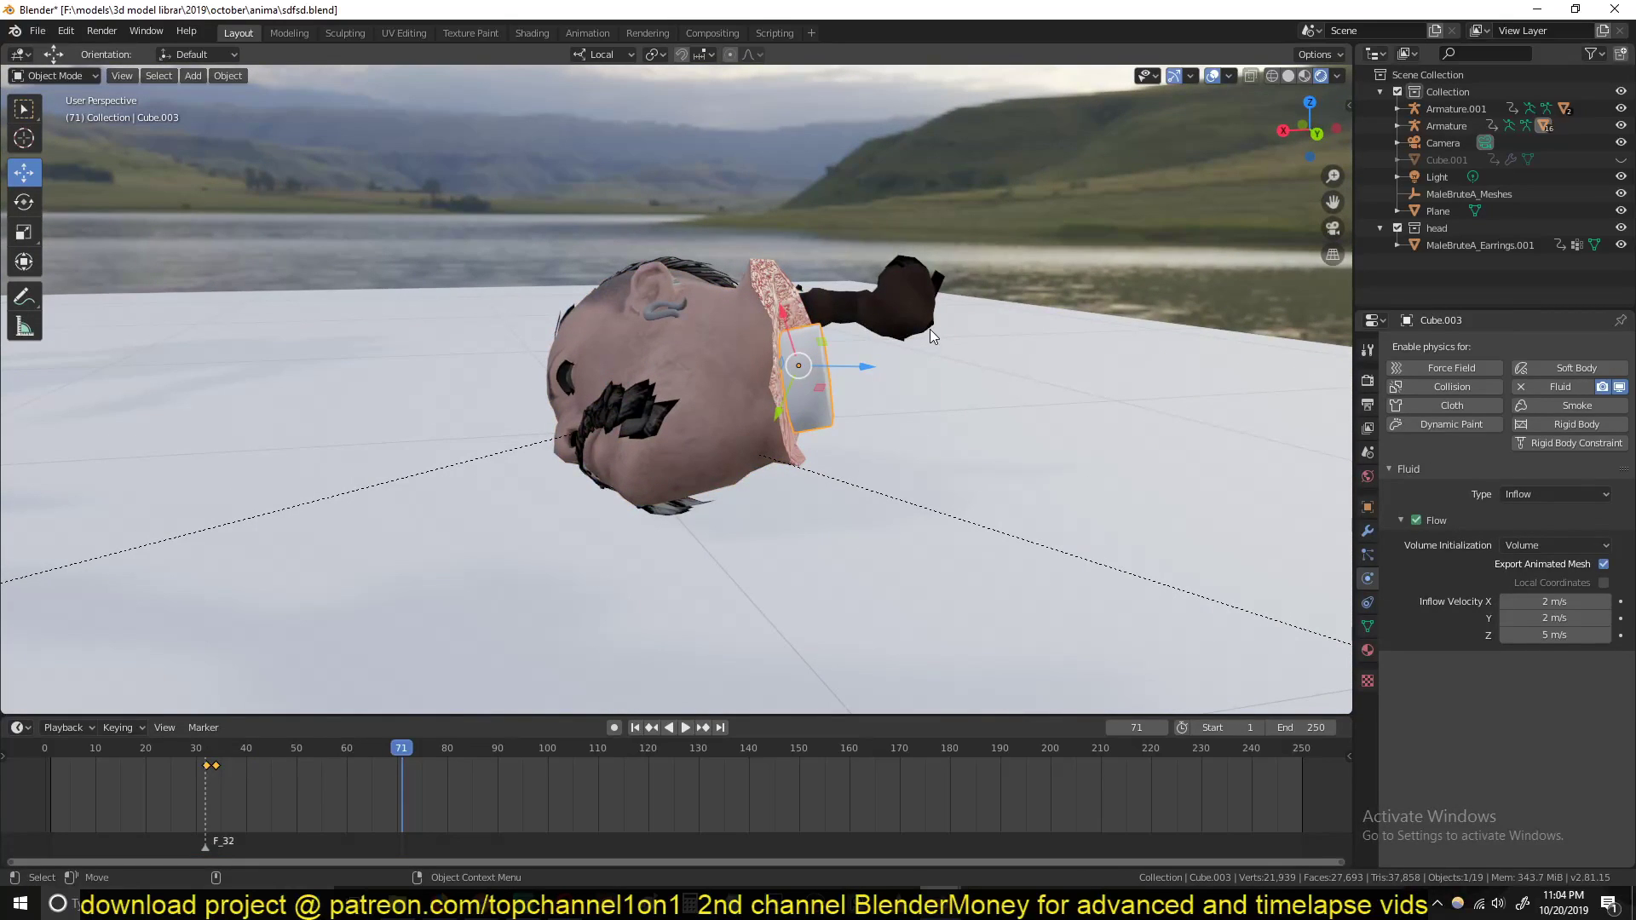
Add a cube mesh to the scene and scale it down to a small box
key(shift+a)
mouse_move(933, 327)
click(1033, 350)
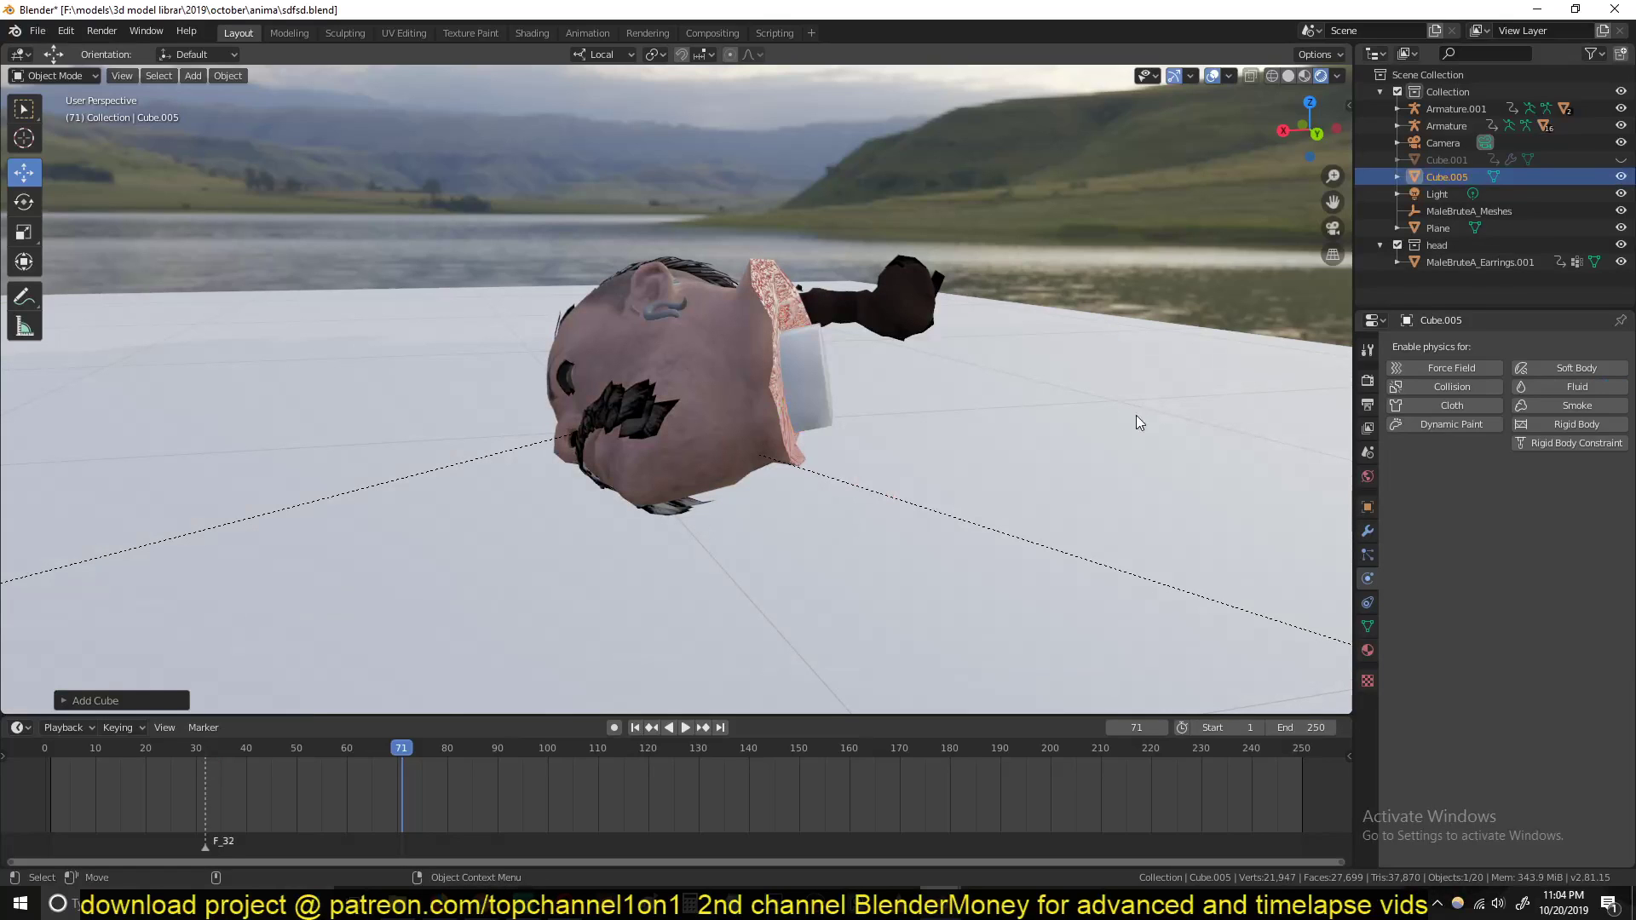
scroll(1031, 435, down, 10)
key(s)
click(495, 312)
Move the new small cube to a spot just above the fallen head
key(g)
click(740, 398)
key(KP_Decimal)
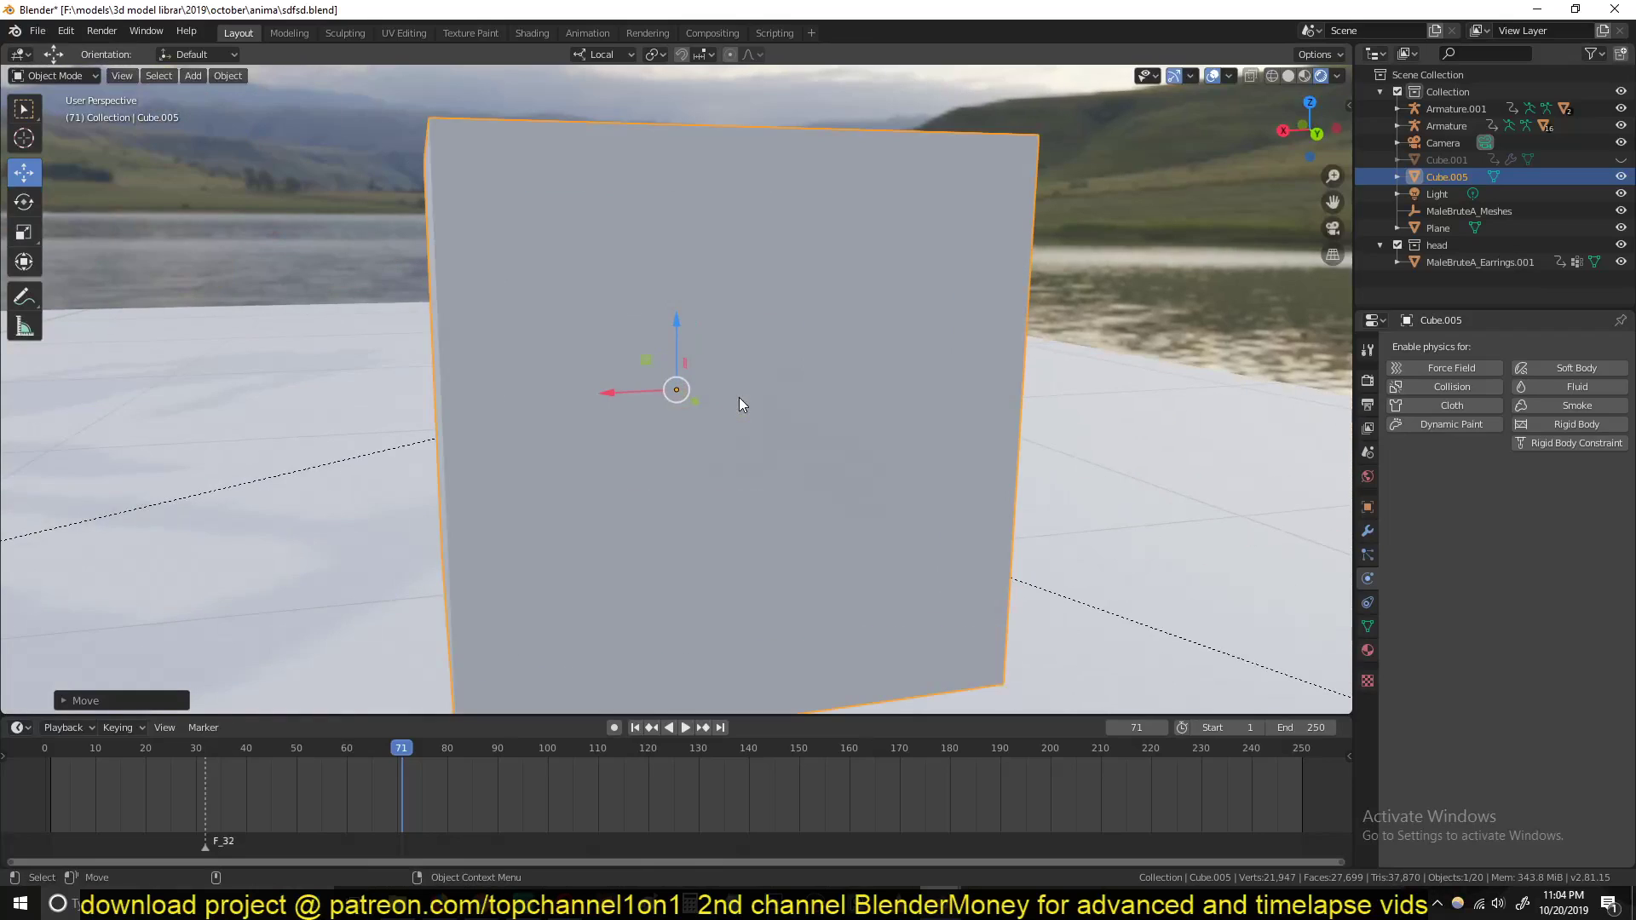
scroll(739, 398, down, 5)
middle_drag(688, 487, 650, 454)
key(g)
click(1042, 381)
middle_drag(1041, 382, 1181, 278)
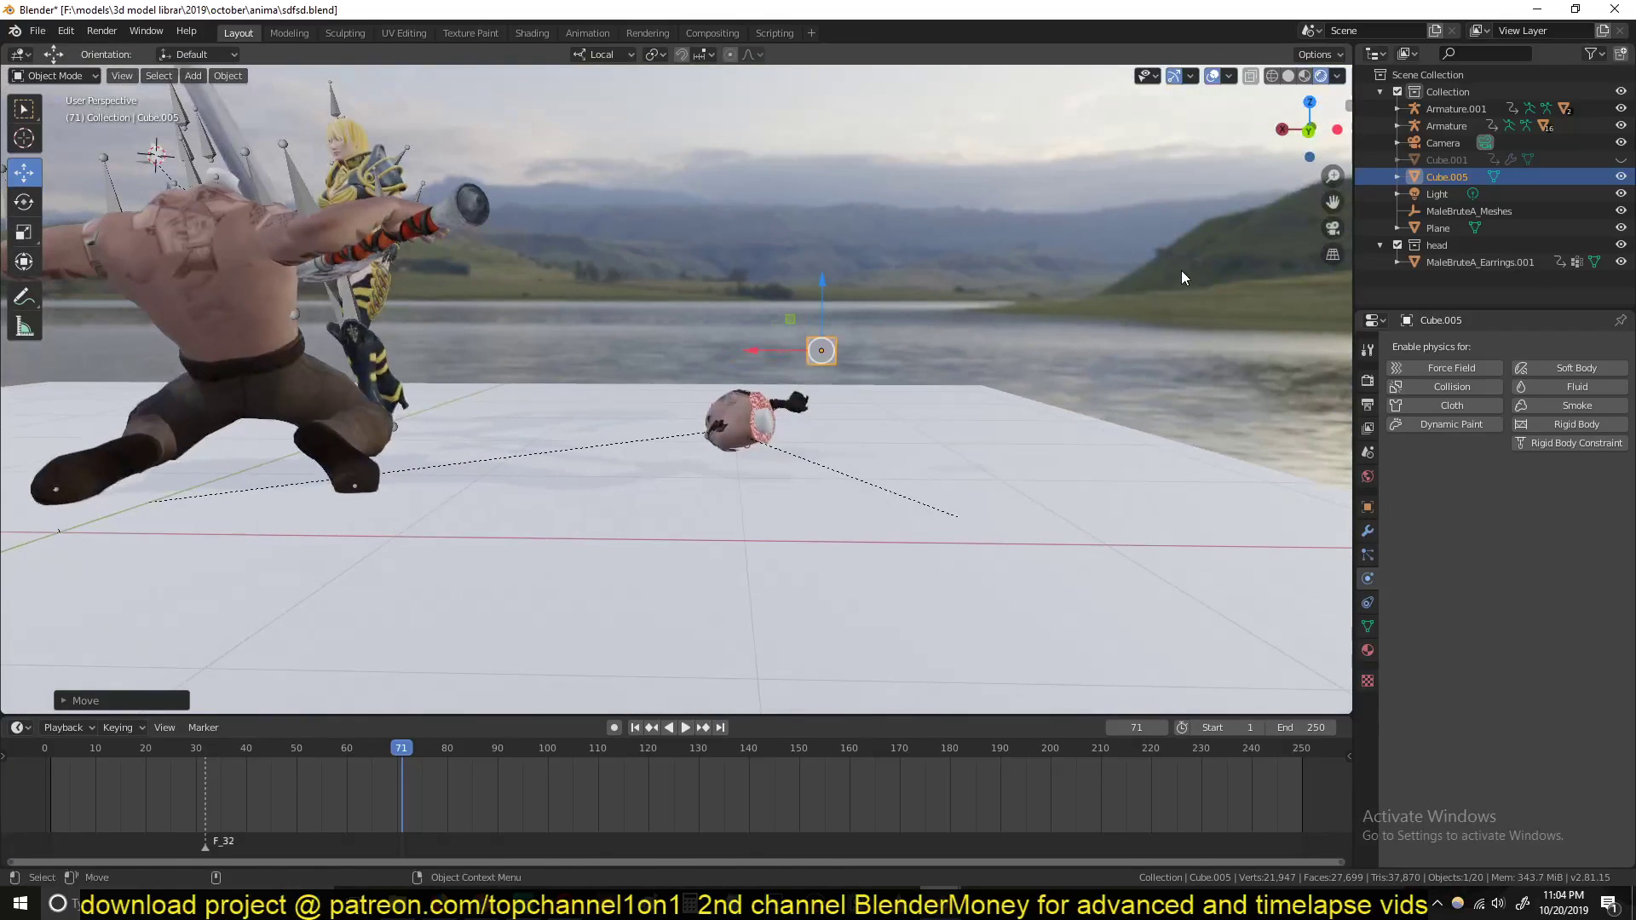
Snap the 3D cursor to the origin of the head's earrings object
click(726, 420)
key(shift+s)
click(725, 533)
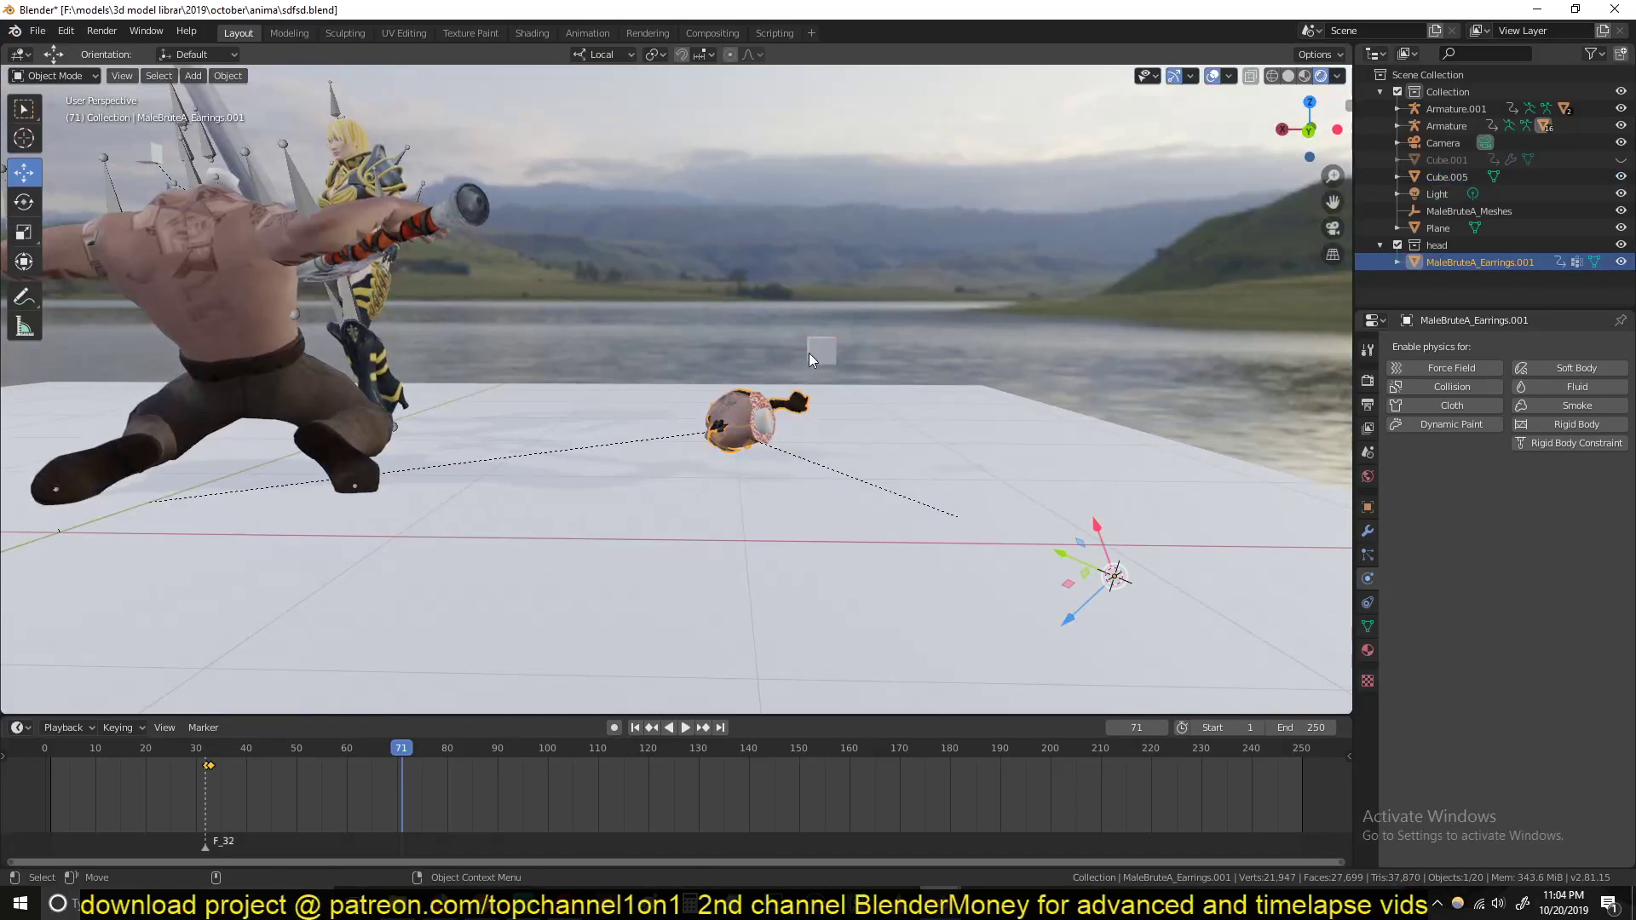
click(819, 345)
Snap the 3D cursor to the fallen head, snap the small cube to it, and move the cube to the cut neck face
click(745, 410)
key(shift+s)
click(777, 516)
click(822, 348)
key(shift+s)
click(850, 227)
key(KP_Decimal)
scroll(835, 290, down, 6)
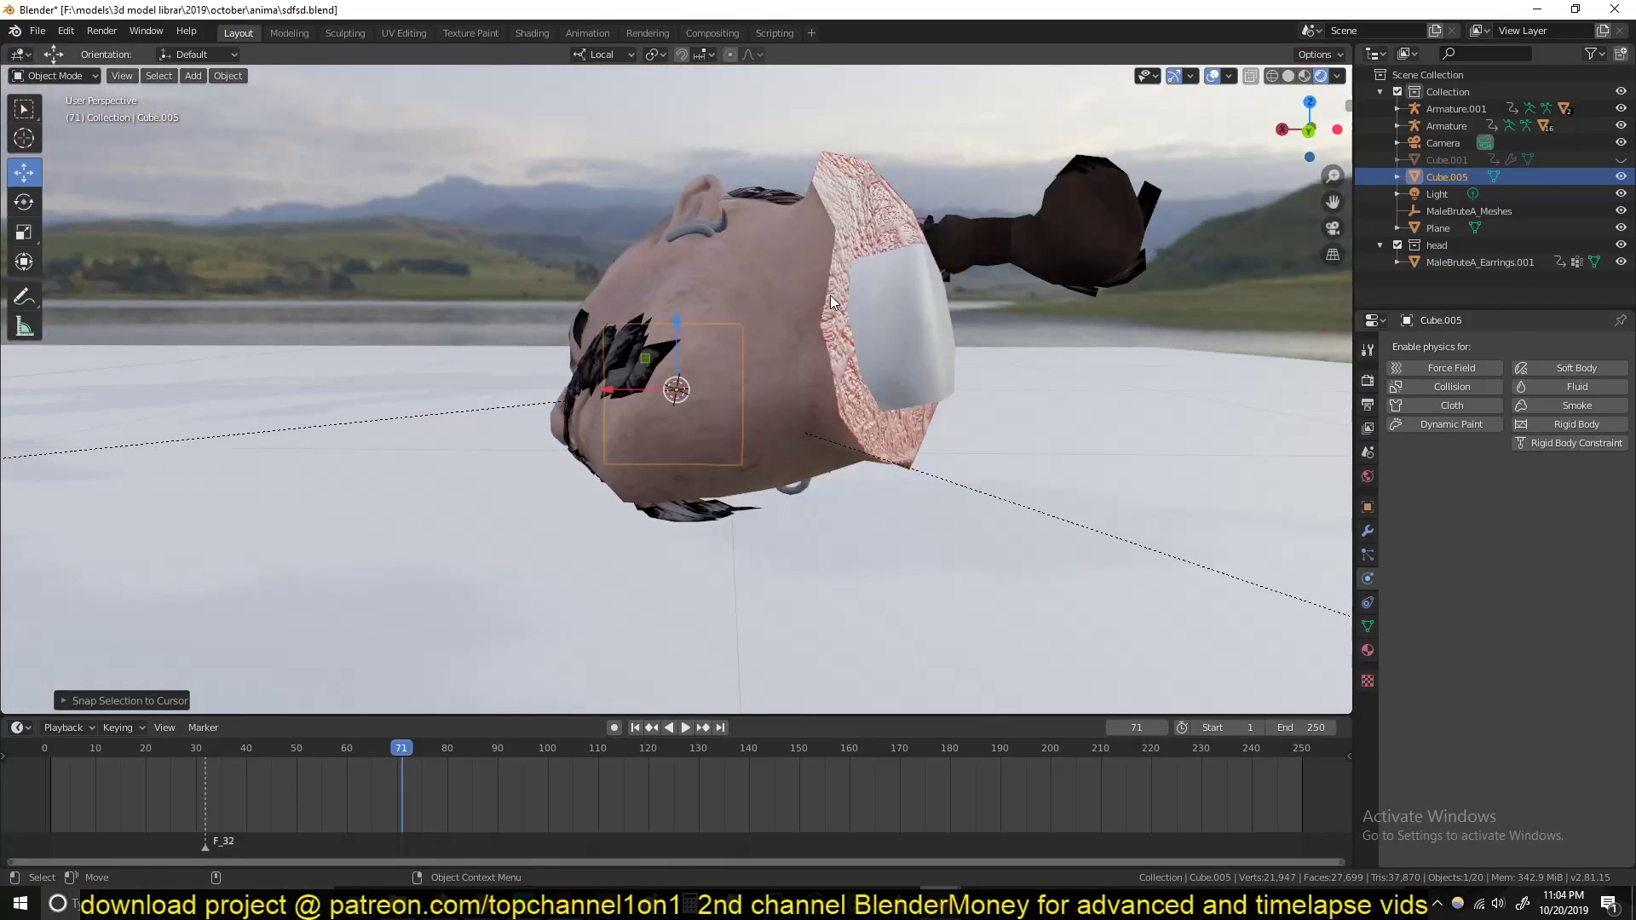
key(shift+s)
click(855, 205)
middle_drag(834, 240, 694, 405)
drag(693, 405, 758, 343)
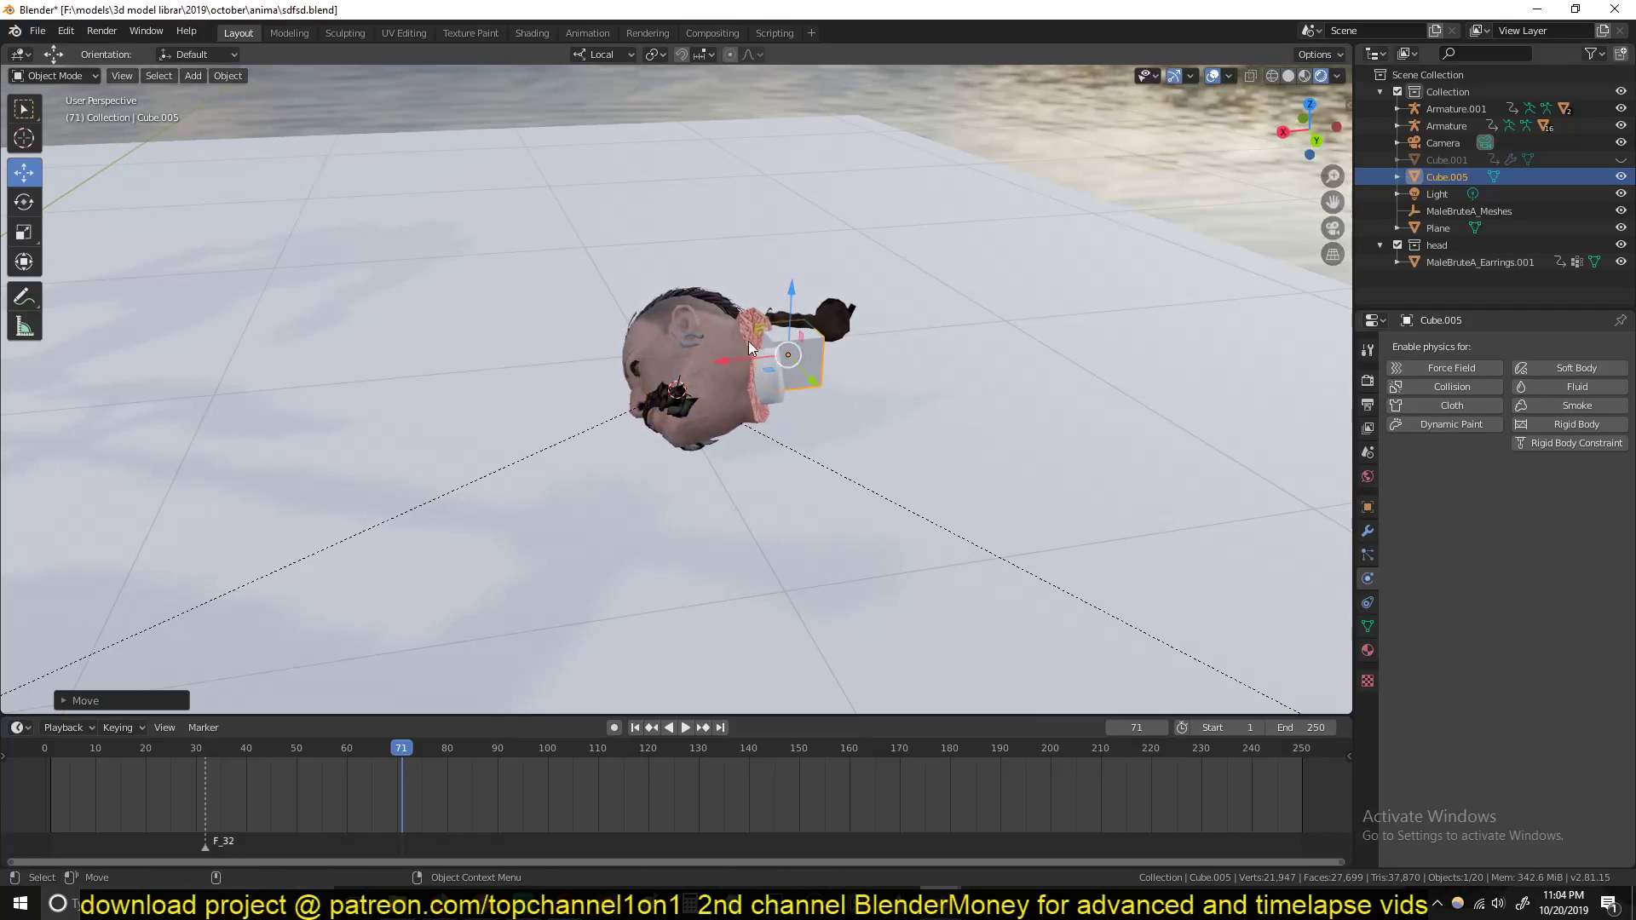
Parent the small cube to the head's earrings object, keeping its transform
shift+click(692, 329)
key(ctrl+p)
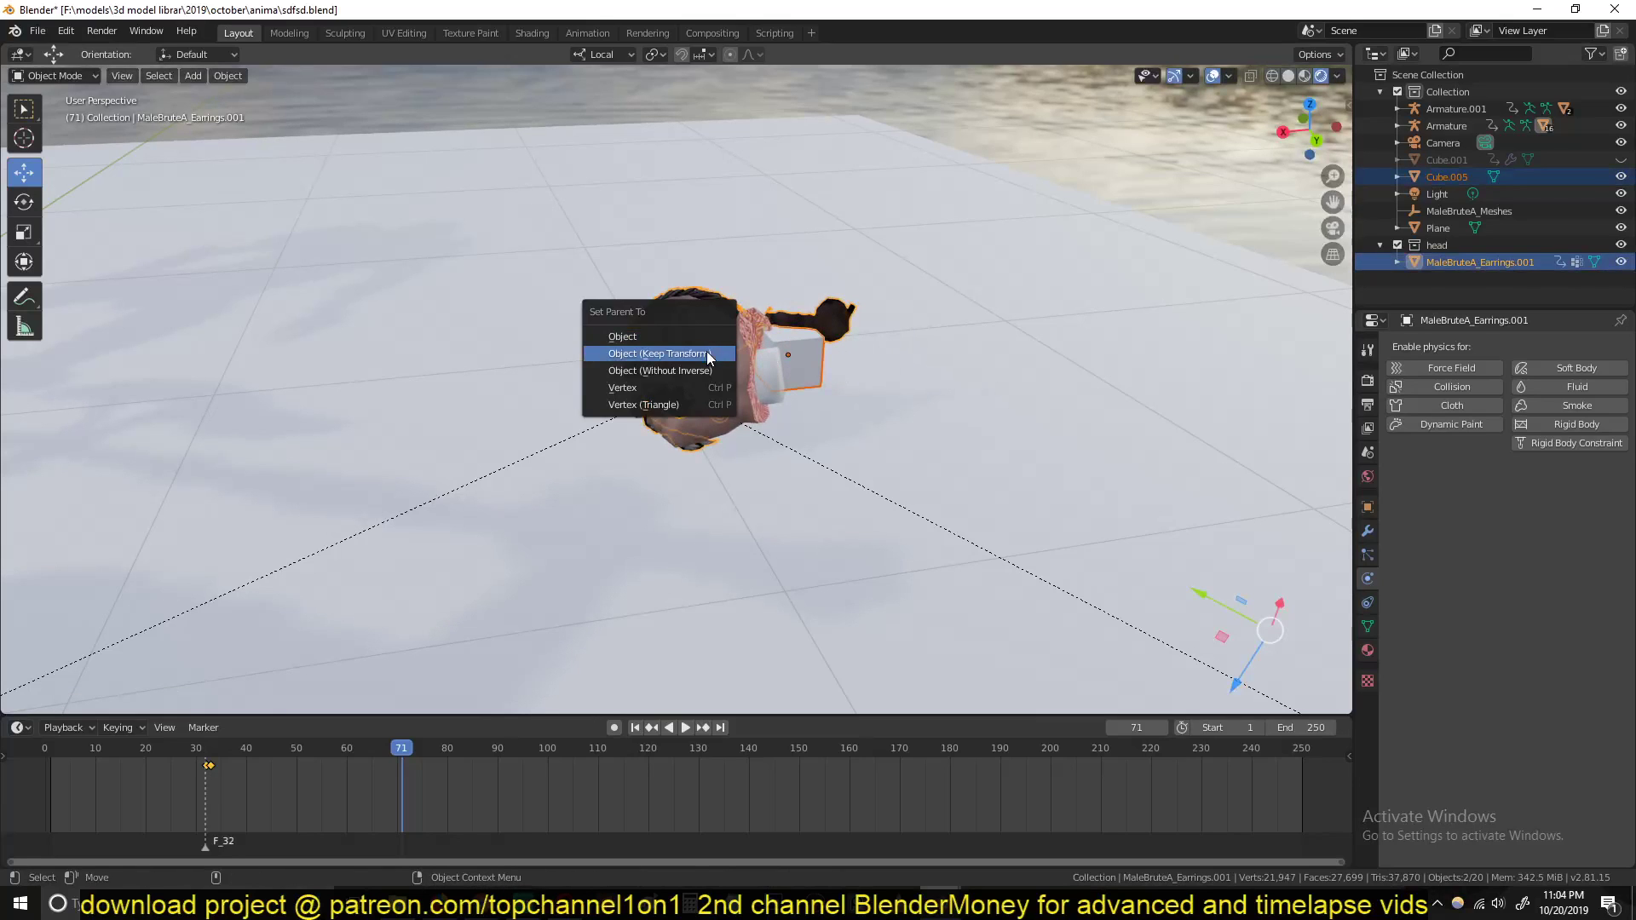
click(706, 353)
Parent the small cube at the cut neck face to the severed head mesh
middle_drag(779, 347, 708, 385)
click(707, 384)
shift+click(708, 385)
key(ctrl+p)
click(690, 403)
Scrub back and play the animation up to about frame 62 to check how the cube follows the rolling head
click(510, 624)
middle_drag(510, 624, 561, 439)
drag(368, 792, 334, 787)
key(space)
key(space)
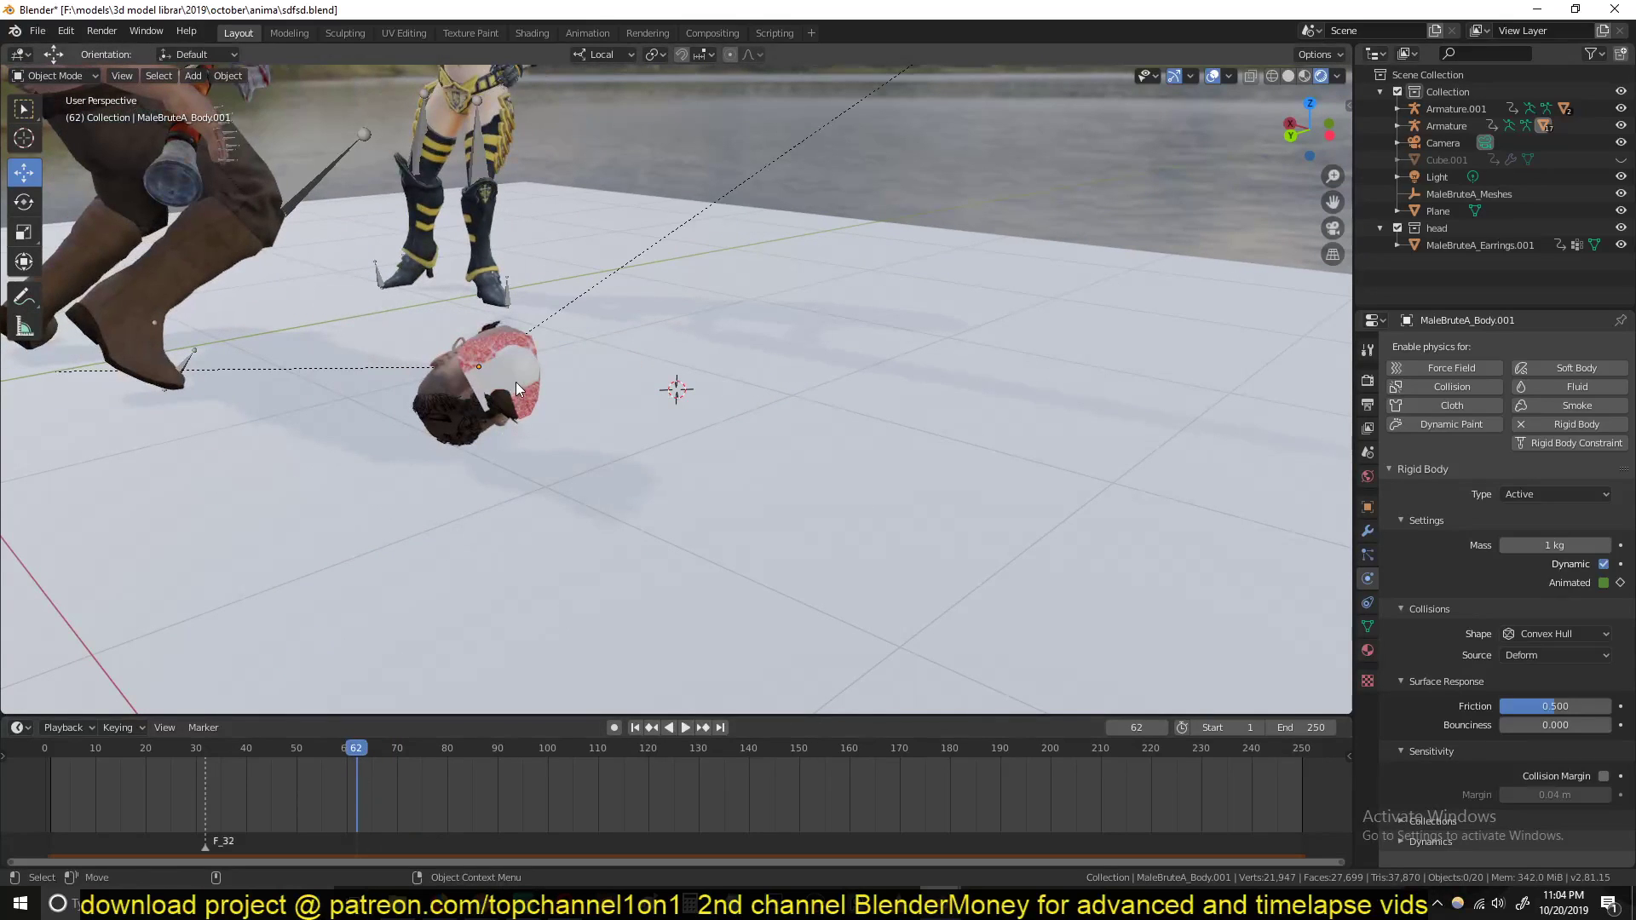
Enable fluid physics on the small cube attached to the head and set its type to Inflow
click(511, 379)
click(1560, 388)
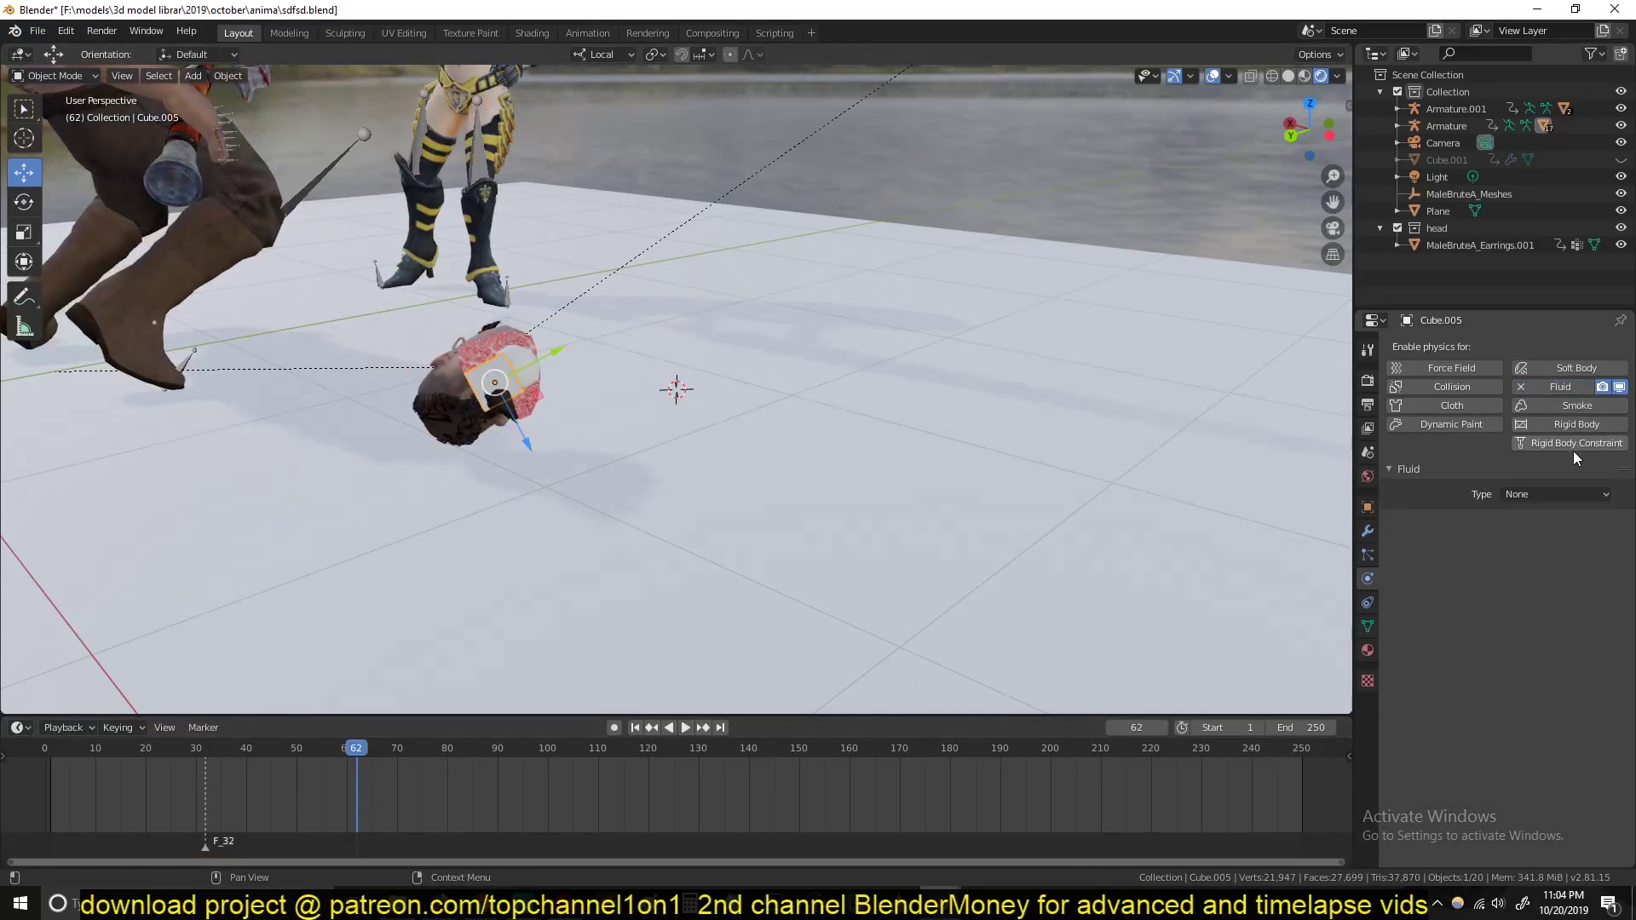
click(1567, 494)
click(1540, 588)
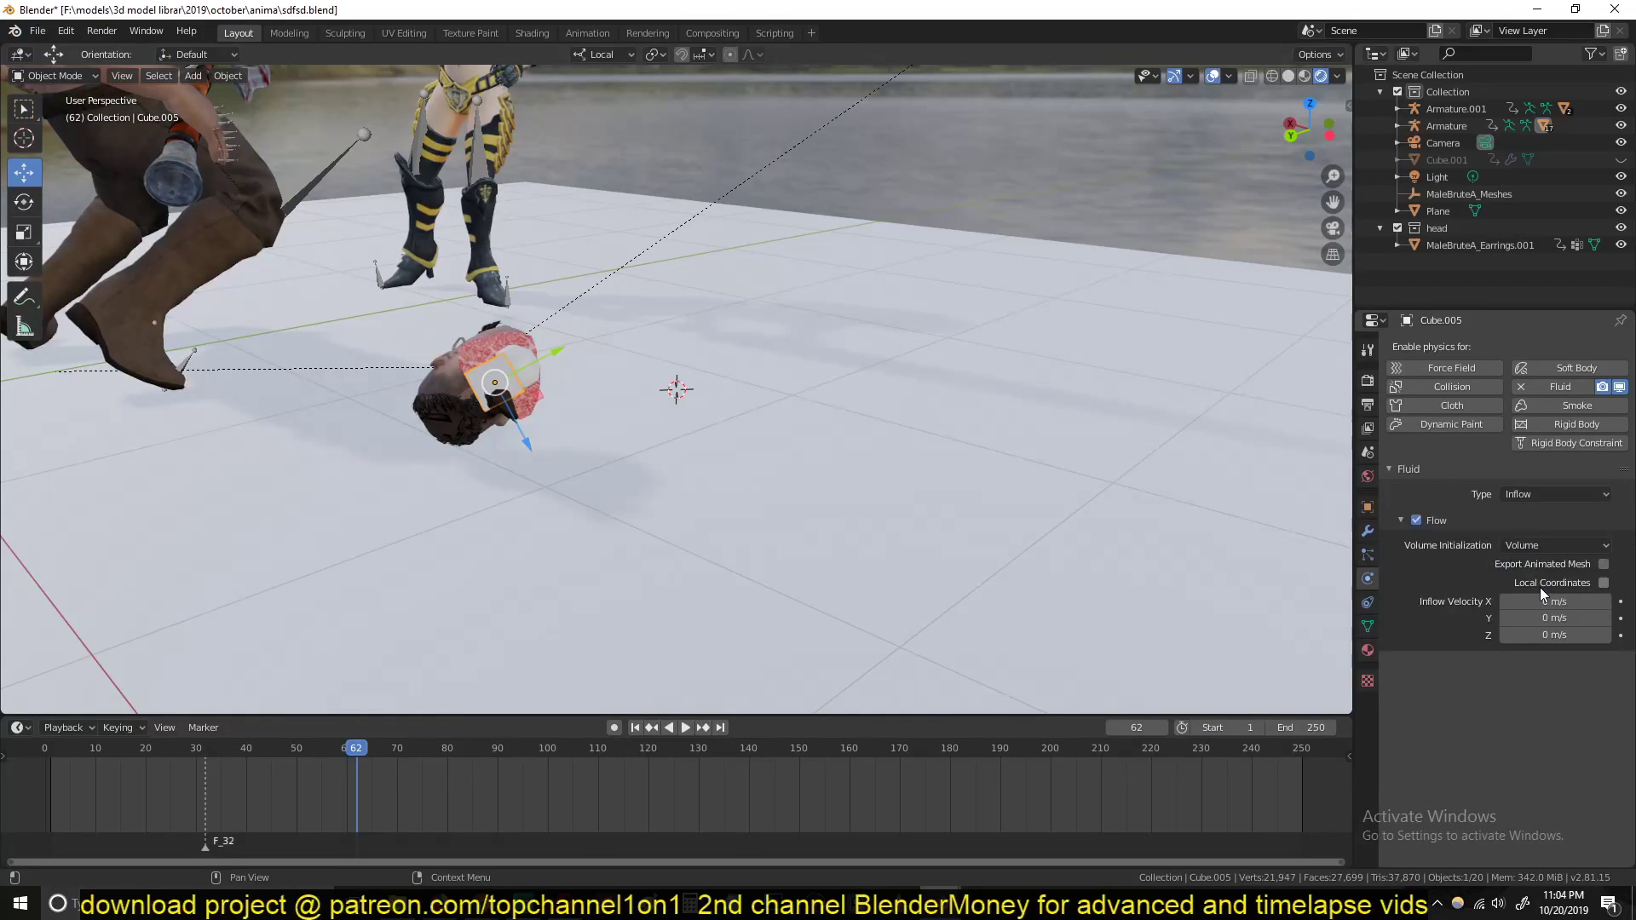
Add another cube mesh at the 3D cursor and scale it up to a large box around both characters
scroll(528, 311, down, 6)
middle_drag(400, 279, 619, 390)
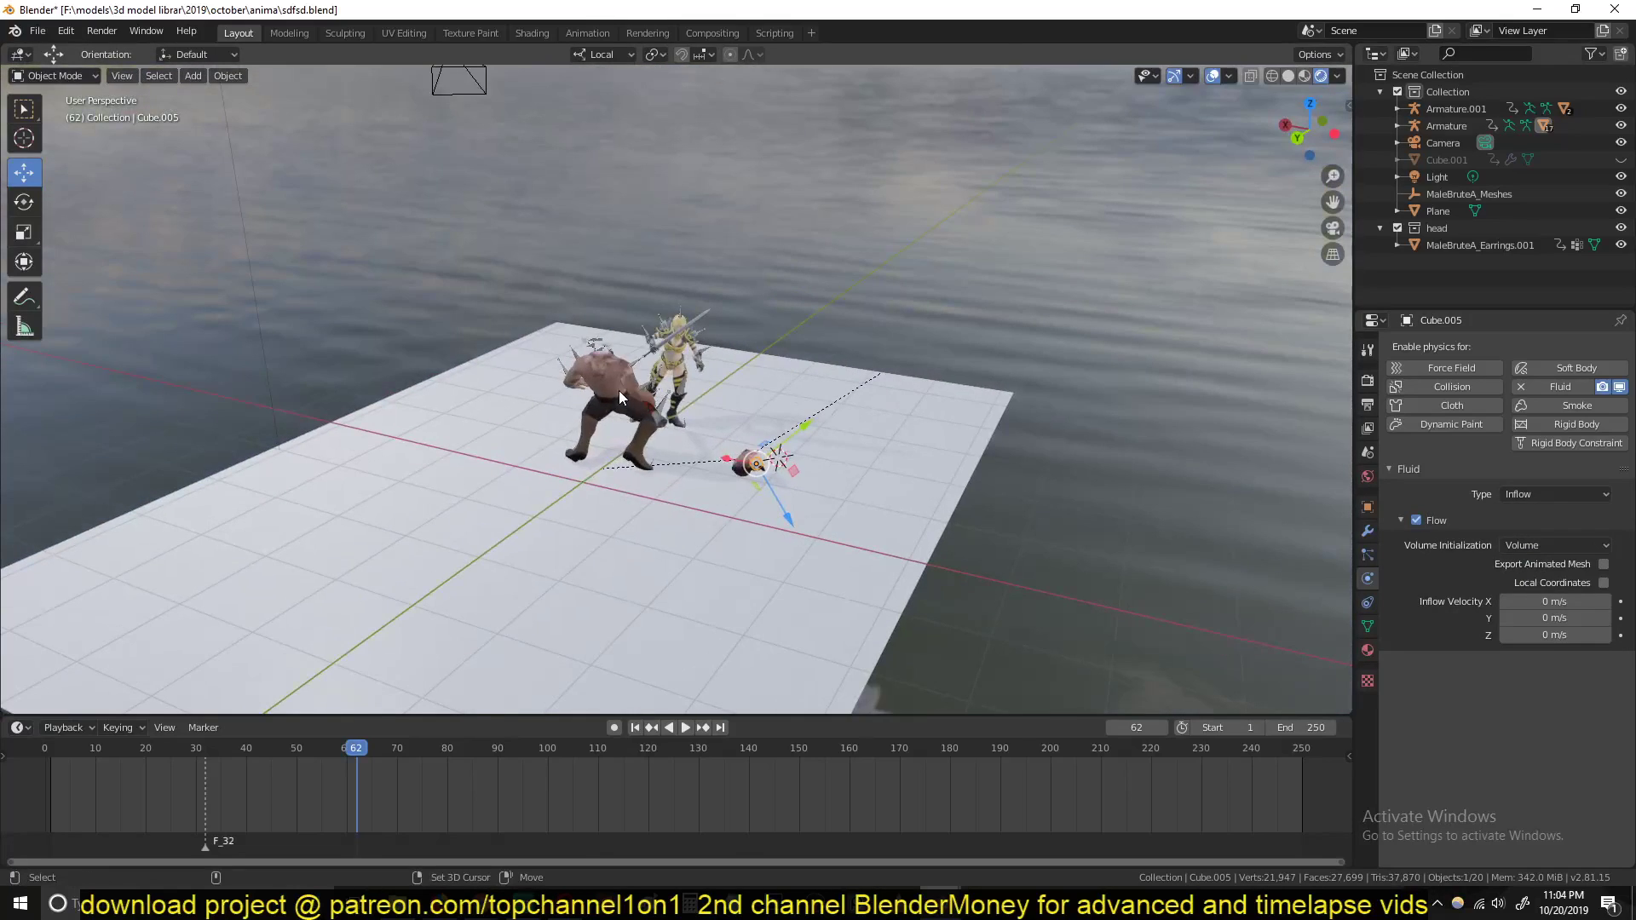
key(shift+a)
mouse_move(699, 379)
click(677, 406)
key(s)
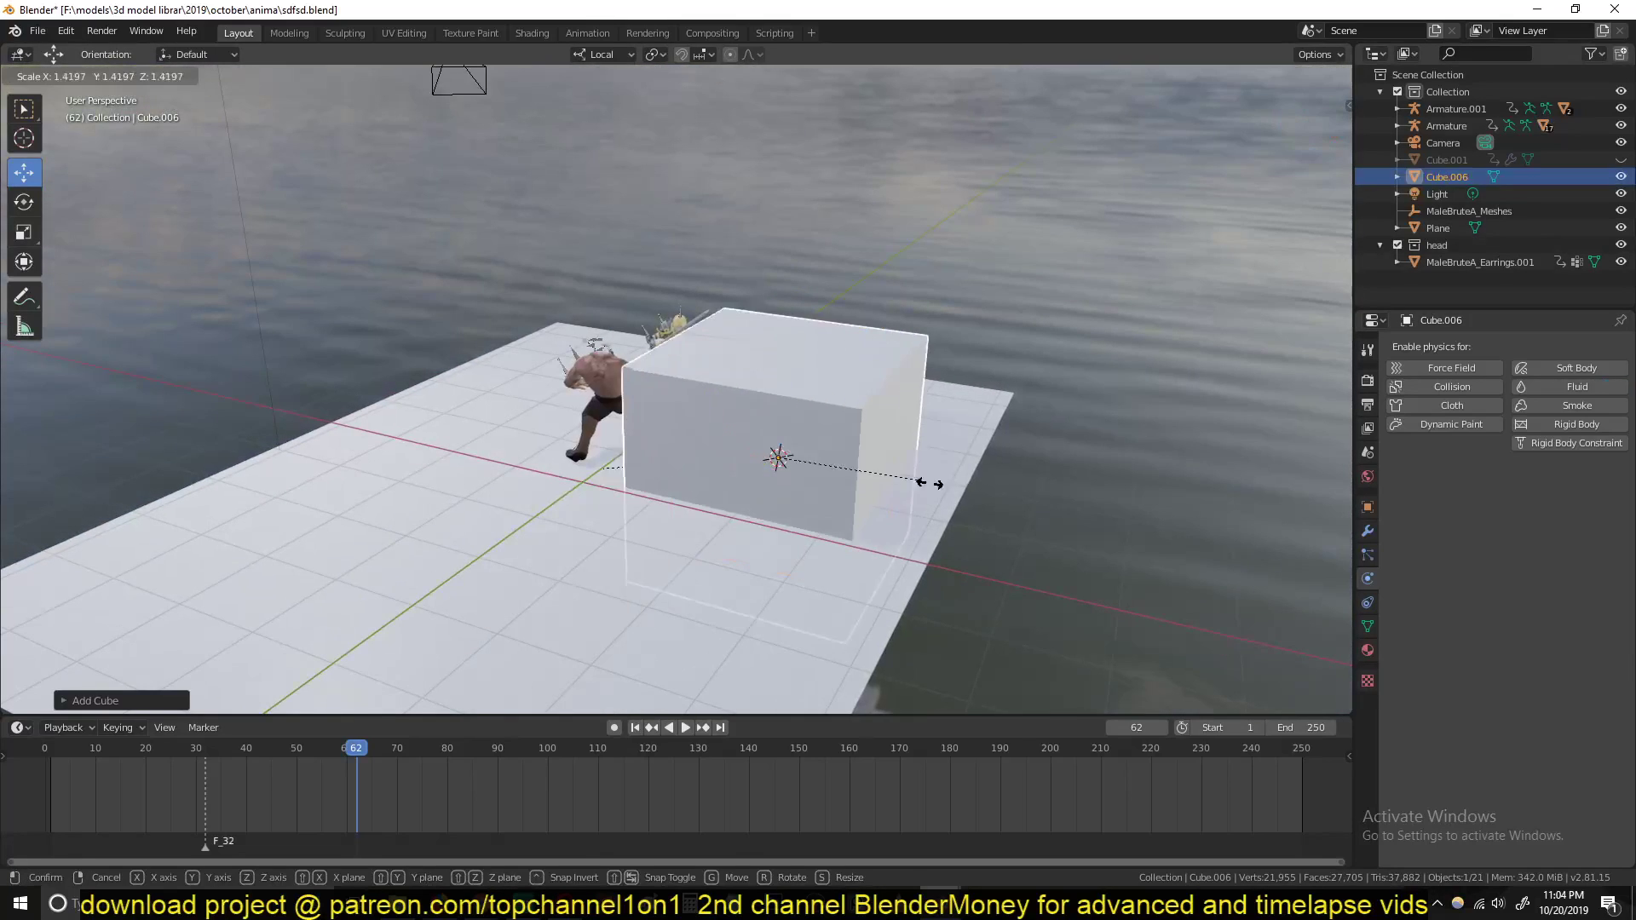
click(1007, 500)
Hide the large box, reveal all hidden objects again, and select the ground plane
key(h)
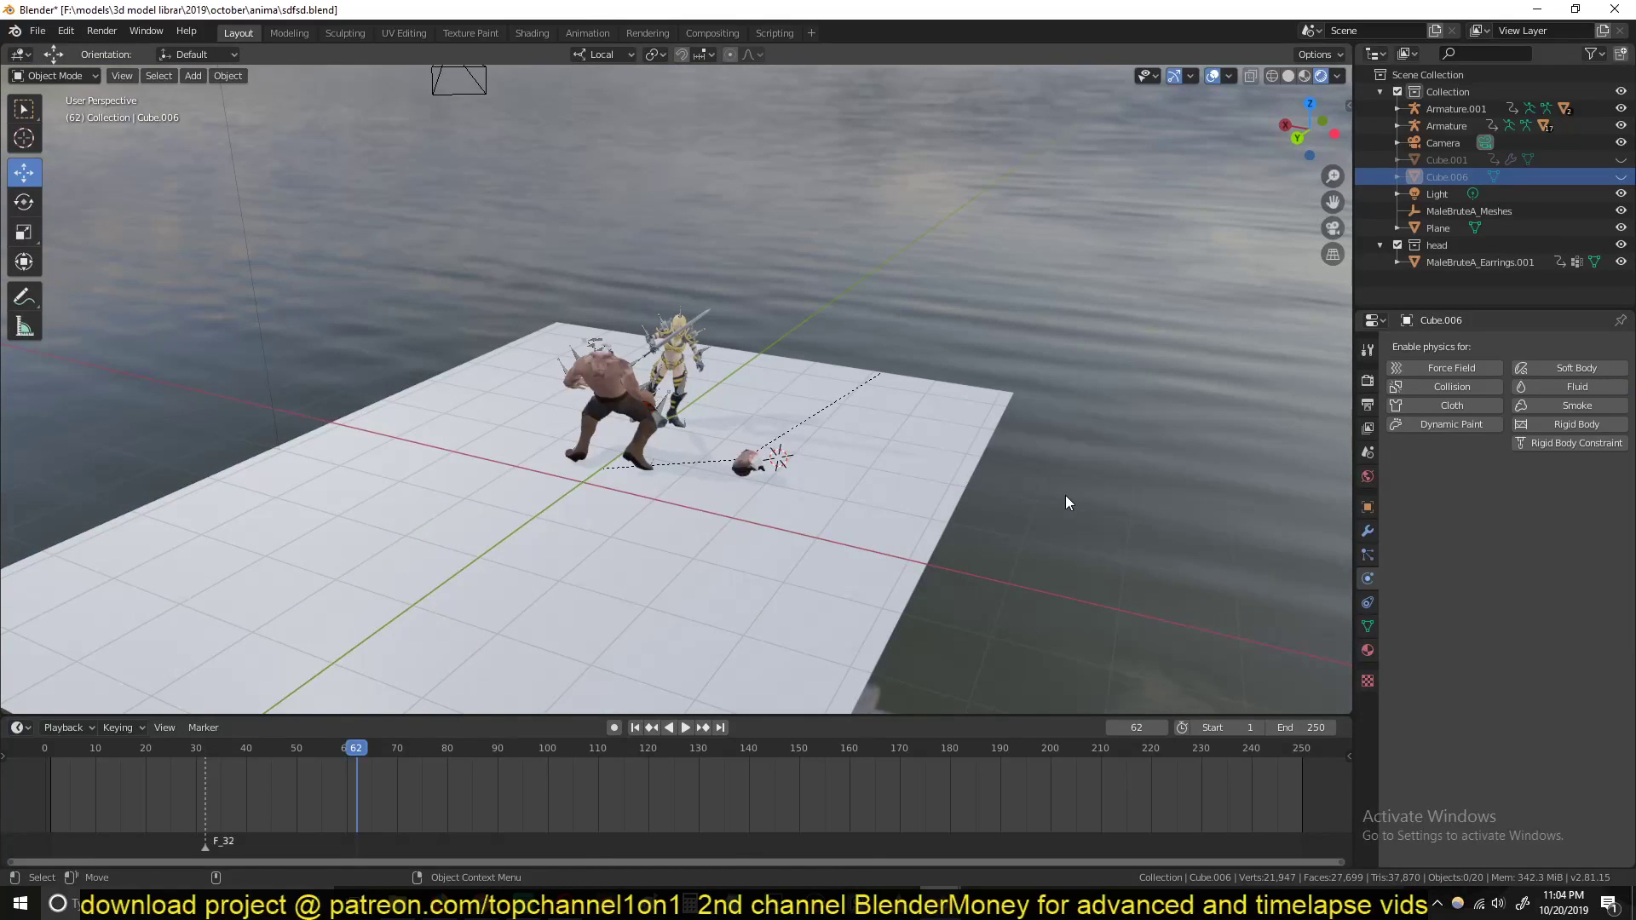
key(alt+h)
click(1002, 434)
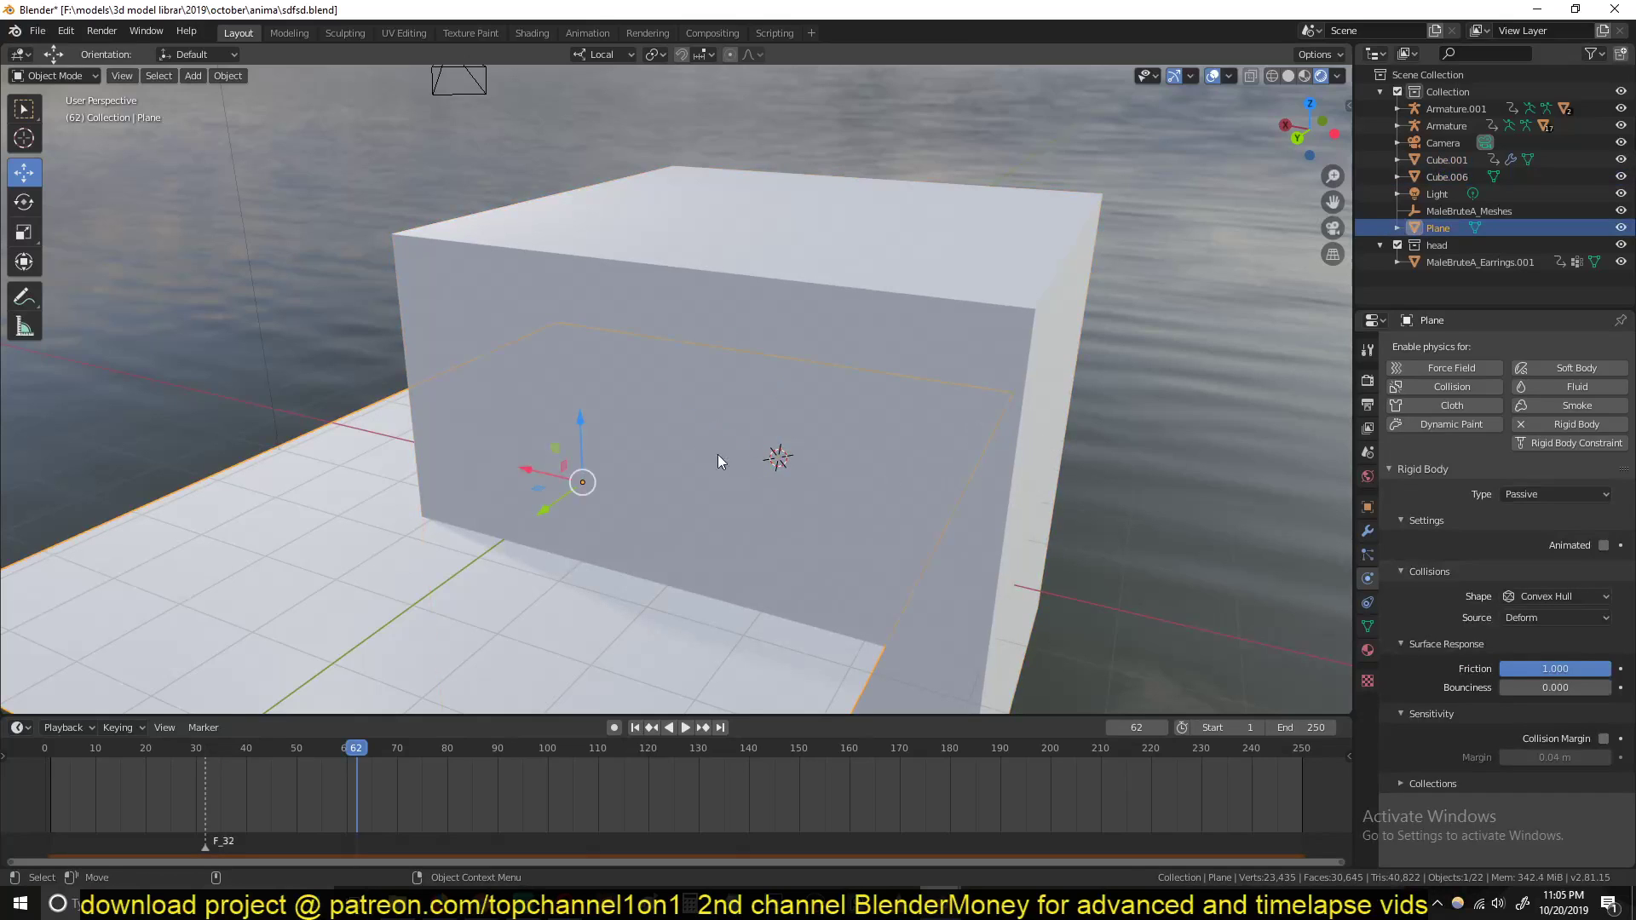
Undo a trial move of the ground plane and raise the large box so its base sits near the plane
drag(535, 467, 499, 461)
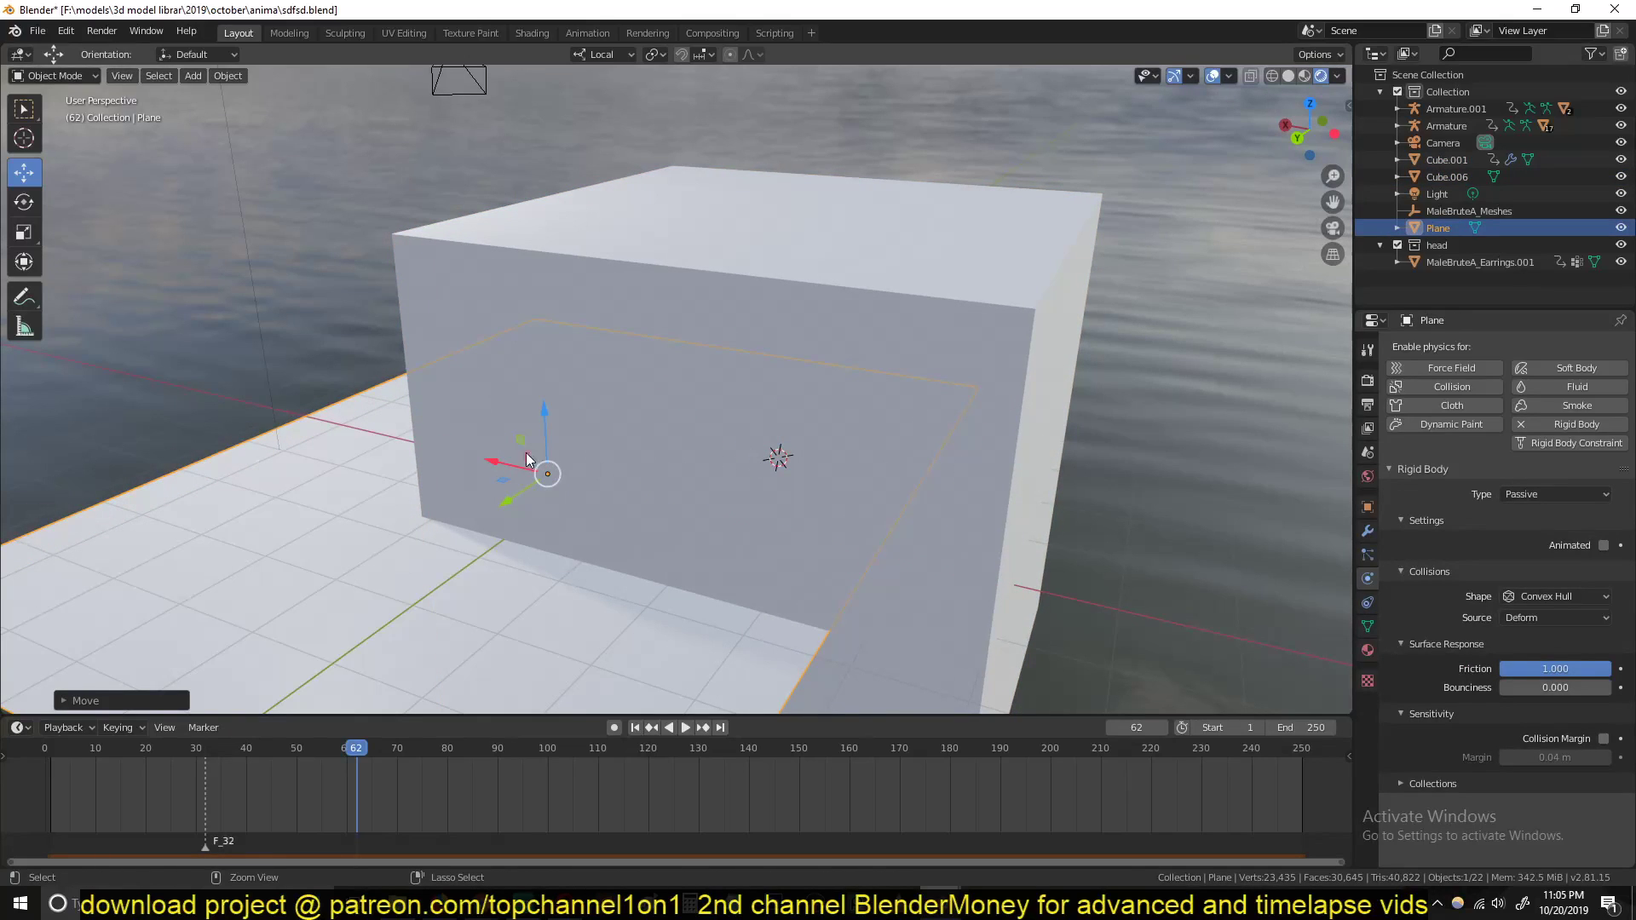
key(ctrl+z)
click(695, 350)
drag(779, 402, 791, 291)
middle_drag(380, 536, 313, 522)
click(312, 521)
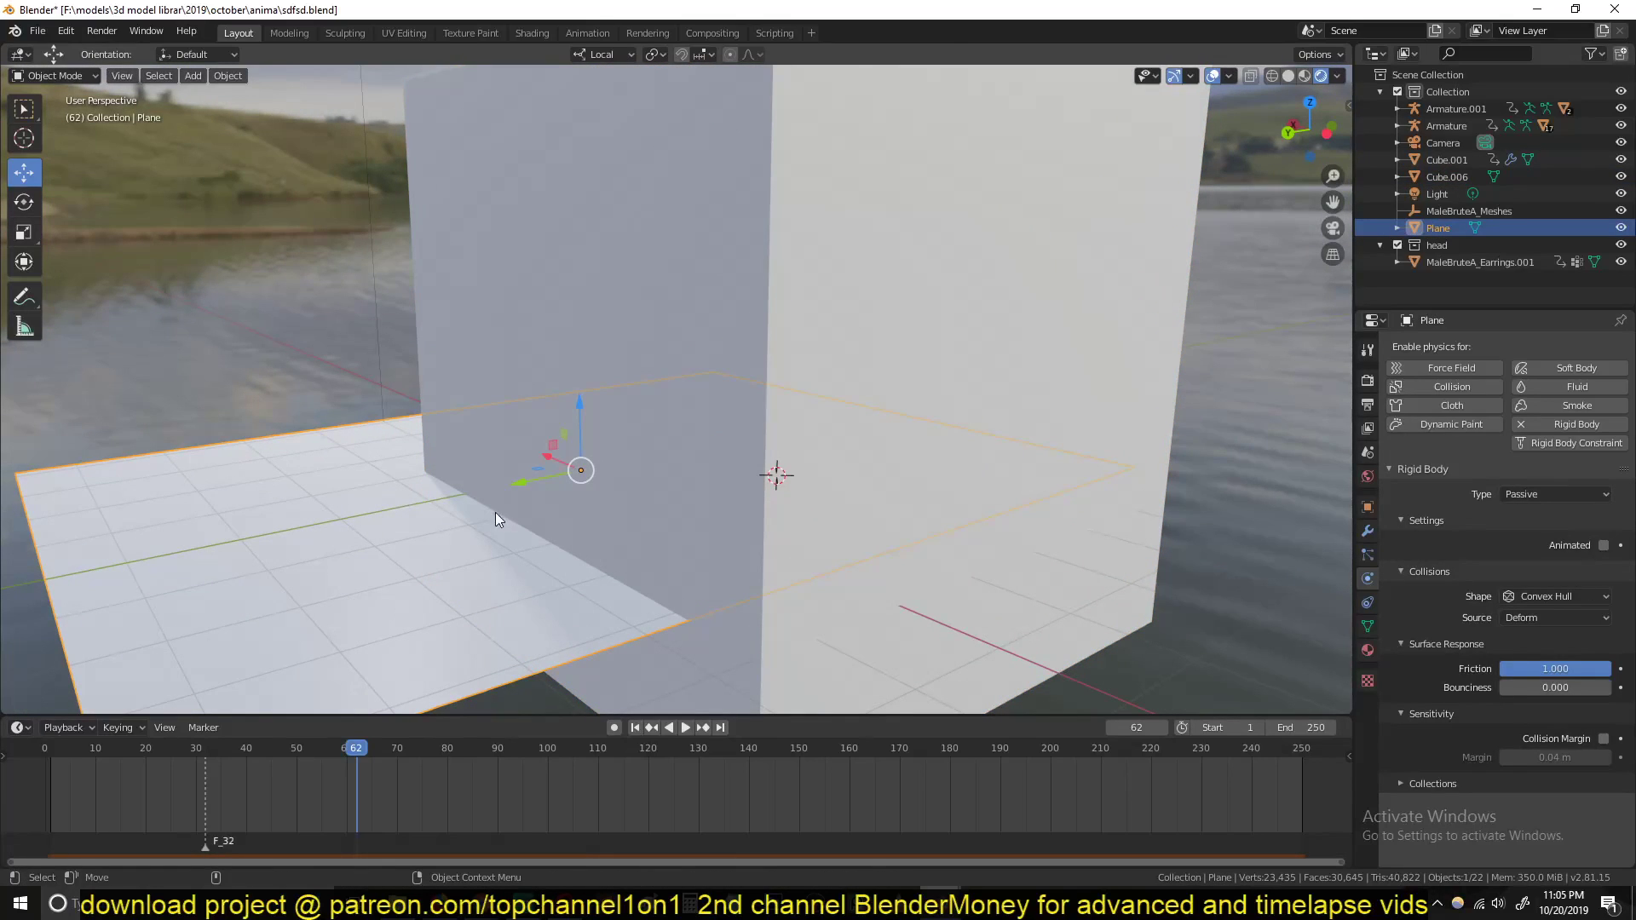
click(777, 371)
scroll(778, 368, down, 4)
drag(722, 297, 733, 230)
Enable fluid physics on the large box and set its type to Domain
click(1583, 385)
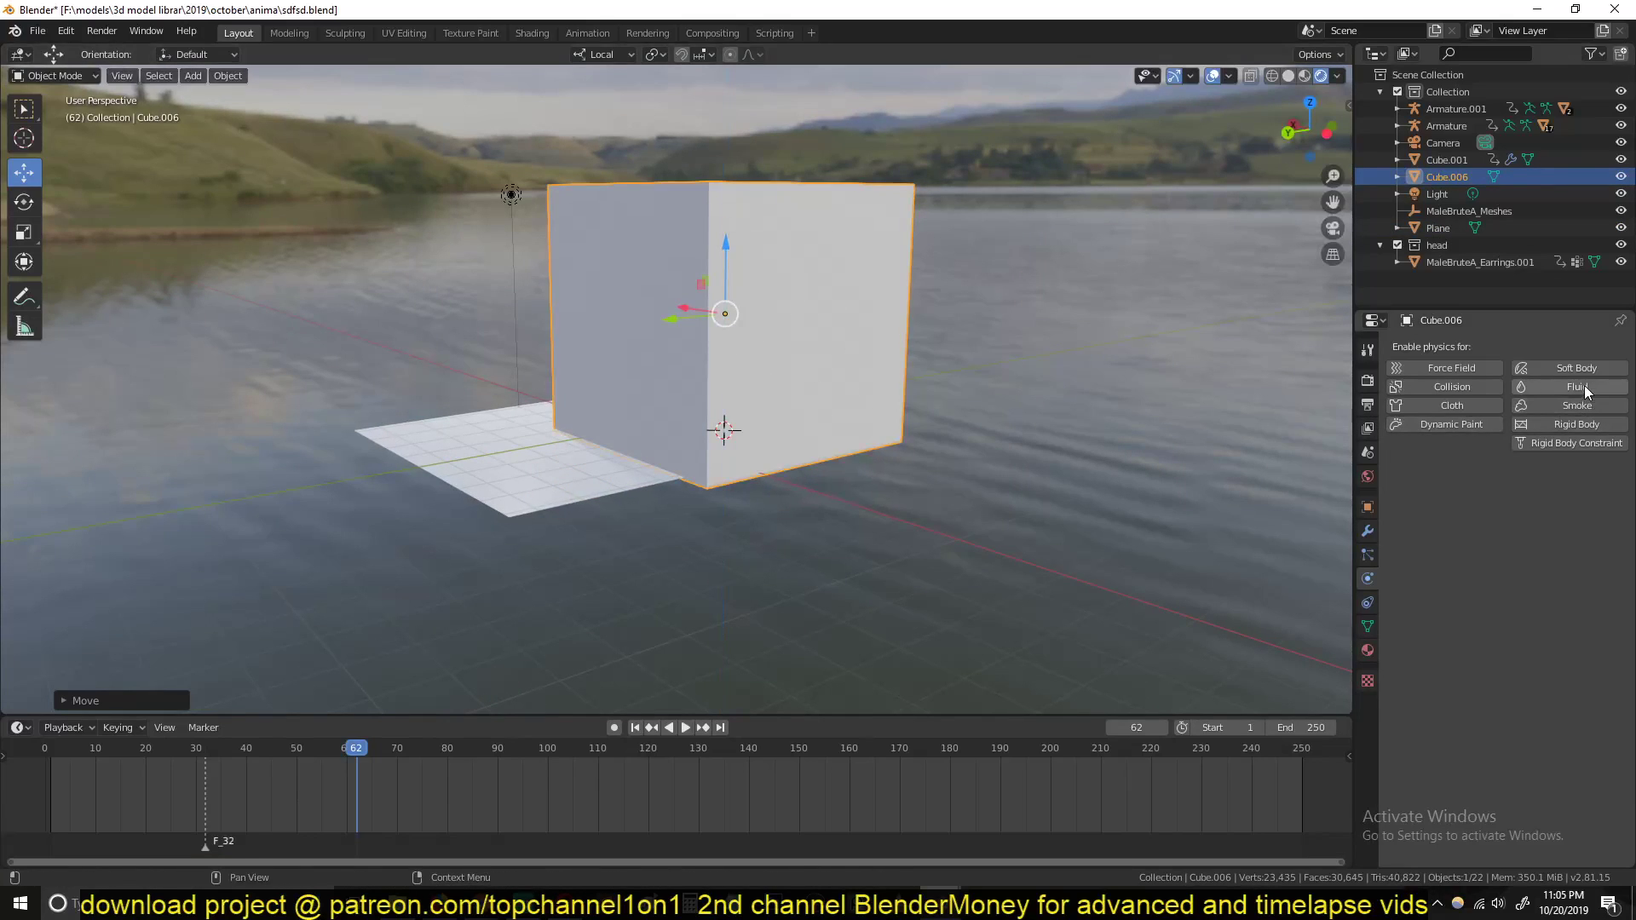
click(1555, 497)
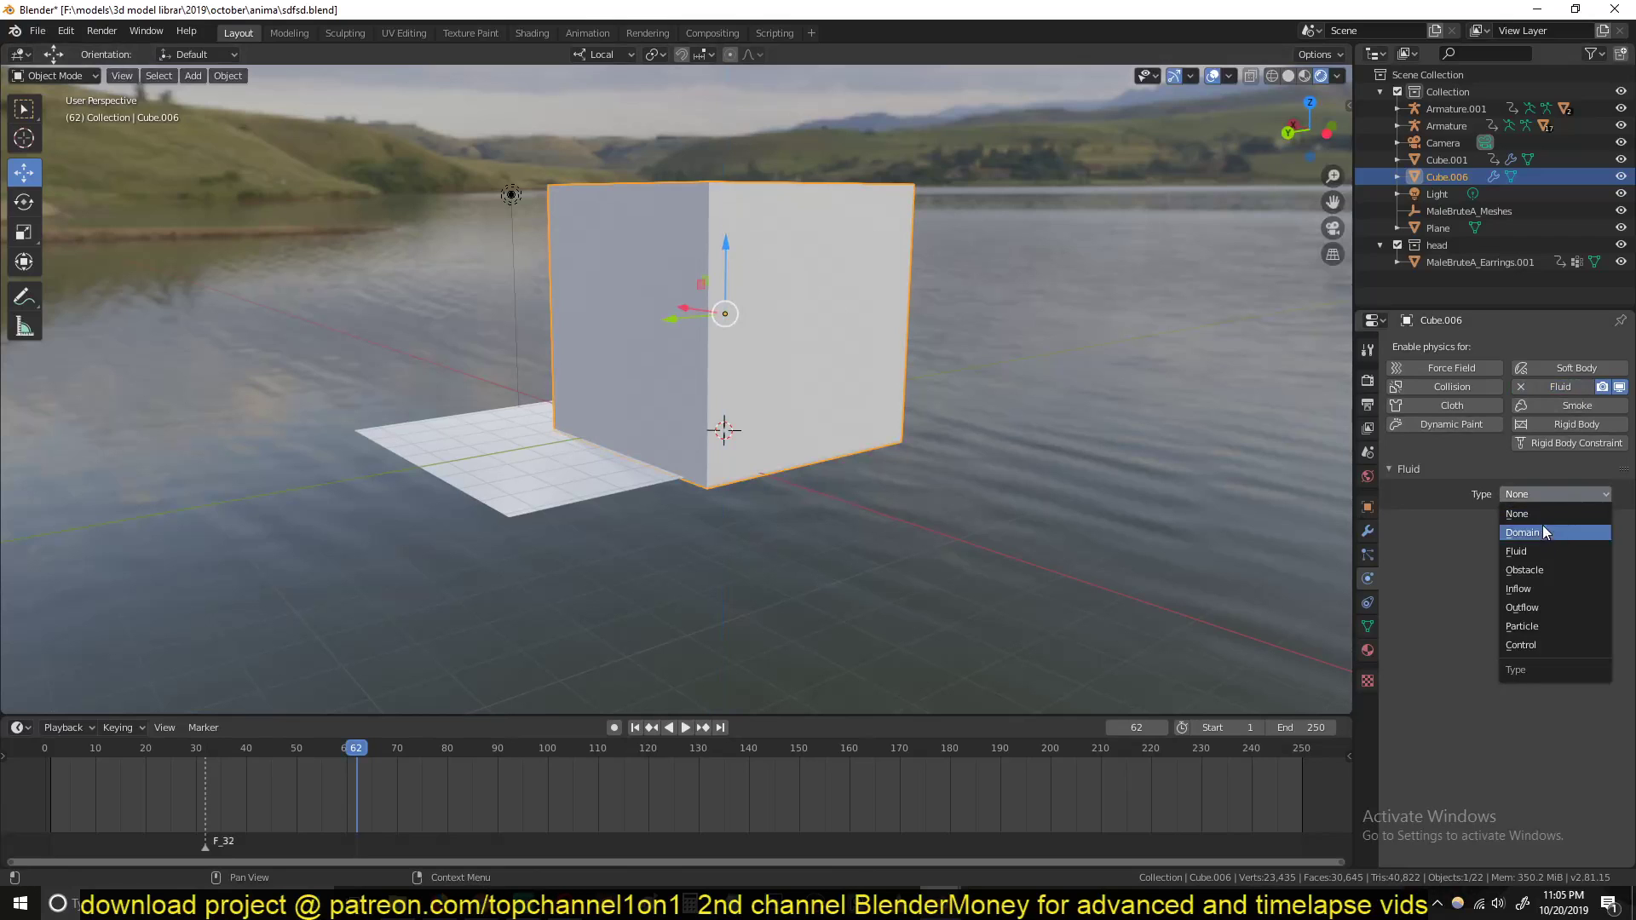
click(1543, 498)
click(1546, 529)
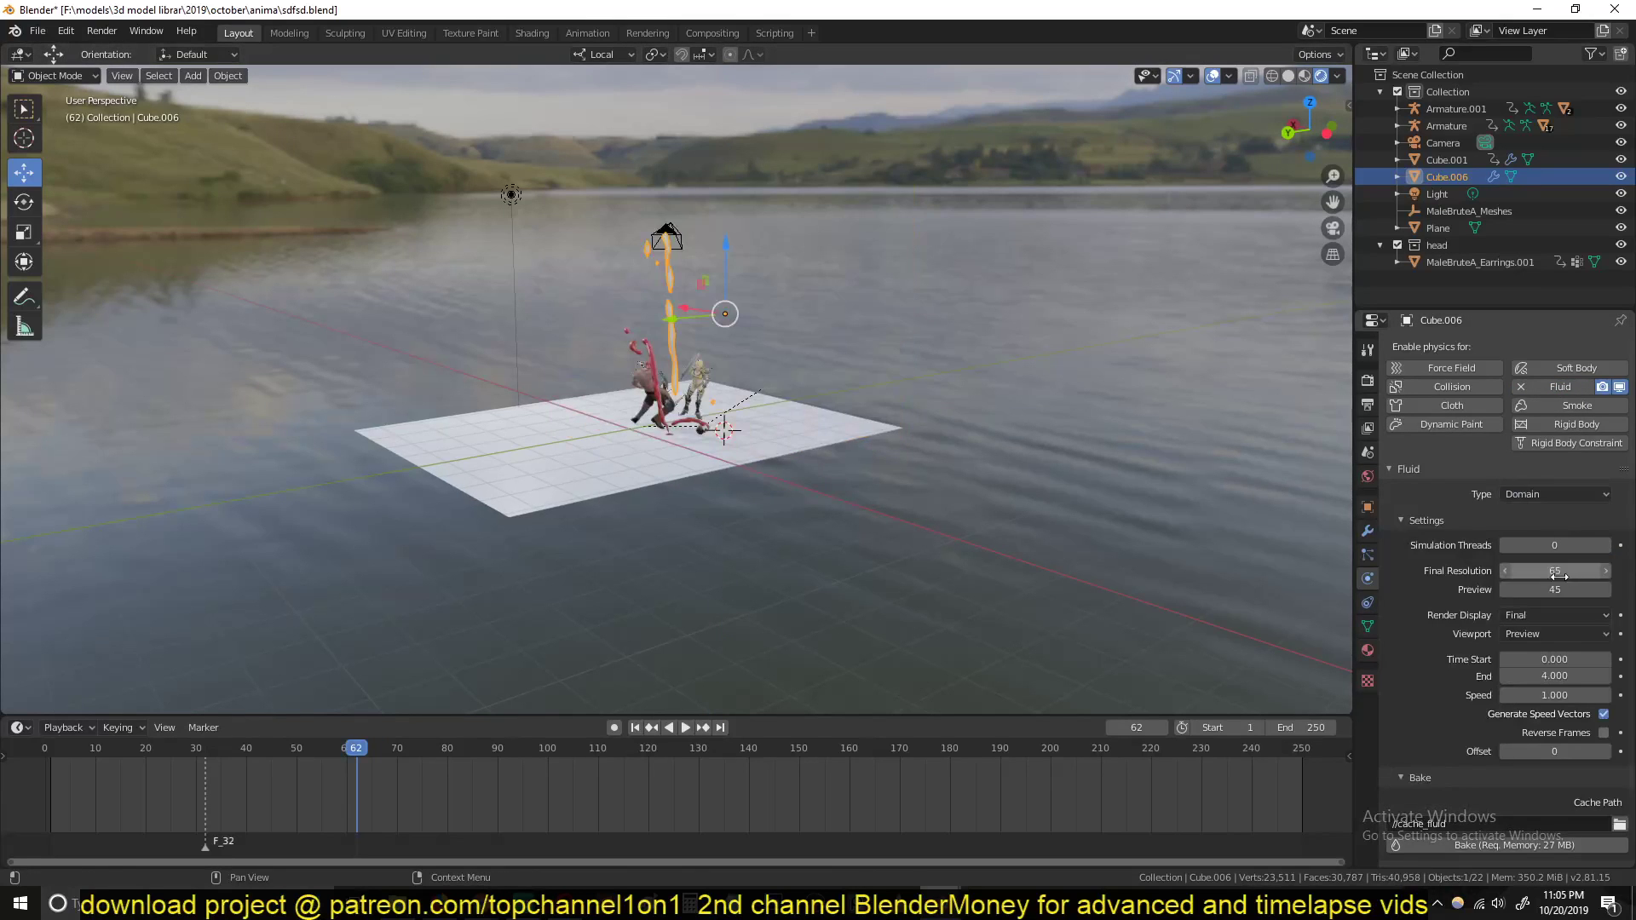
Delete the large box around the characters
scroll(852, 434, up, 4)
middle_drag(597, 409, 488, 394)
key(x)
click(489, 394)
Hide the existing red blood fluid domain, then select and frame the inflow cube at the severed head's neck
middle_drag(634, 337, 519, 363)
scroll(689, 382, up, 5)
middle_drag(688, 383, 607, 362)
middle_drag(866, 219, 786, 379)
scroll(612, 410, up, 5)
middle_drag(613, 412, 850, 437)
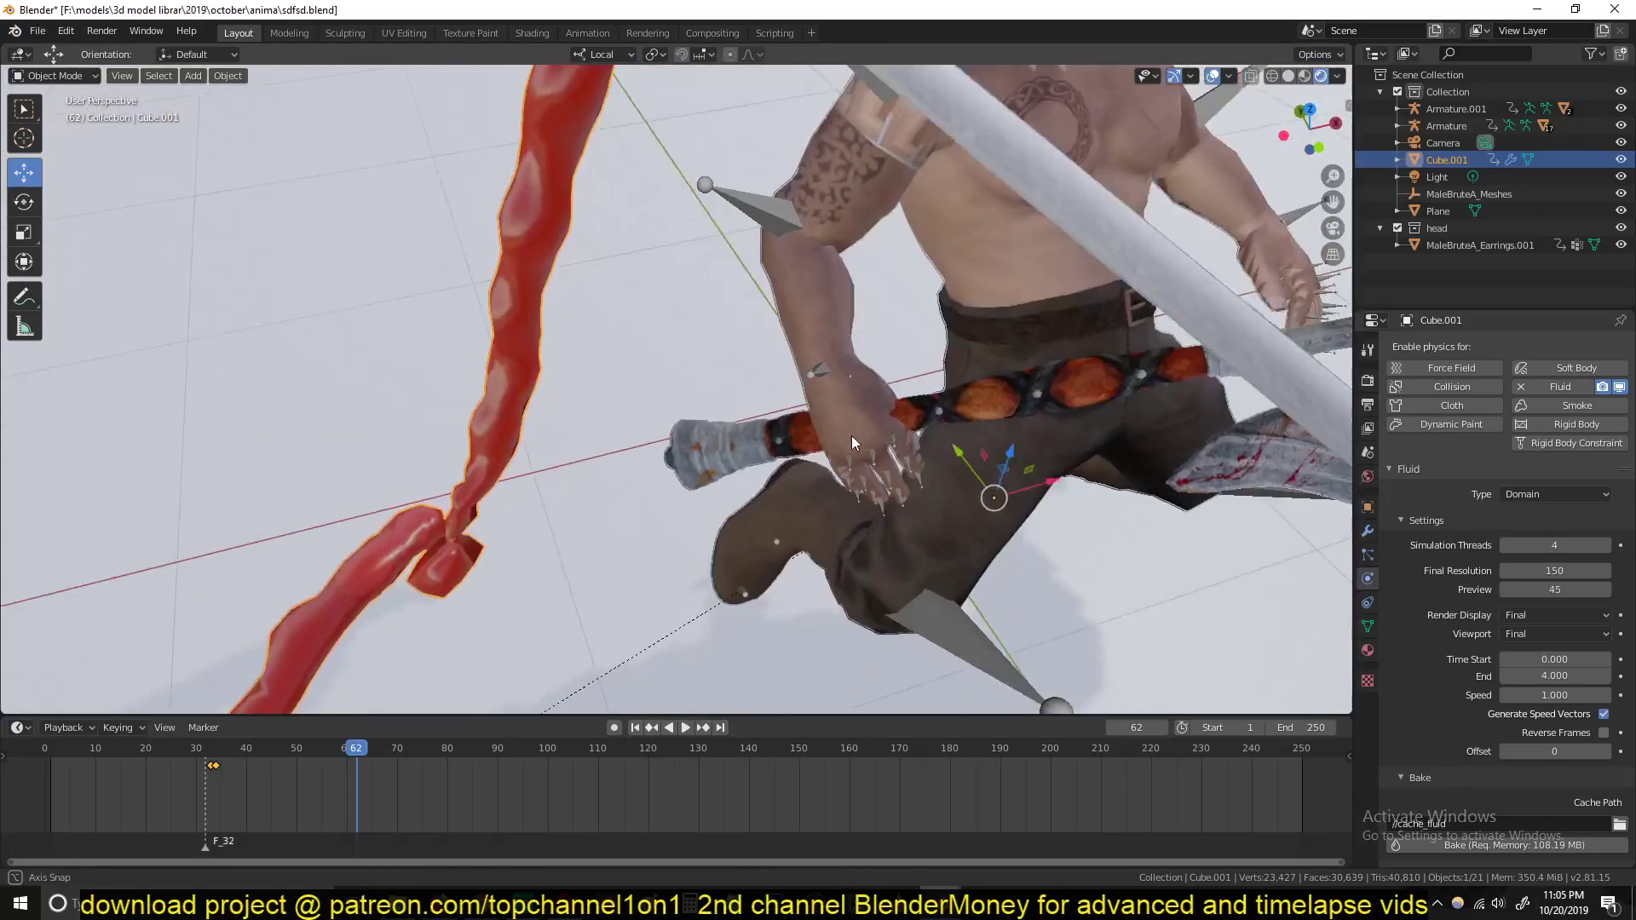
scroll(567, 516, down, 5)
shift+middle_drag(563, 517, 693, 359)
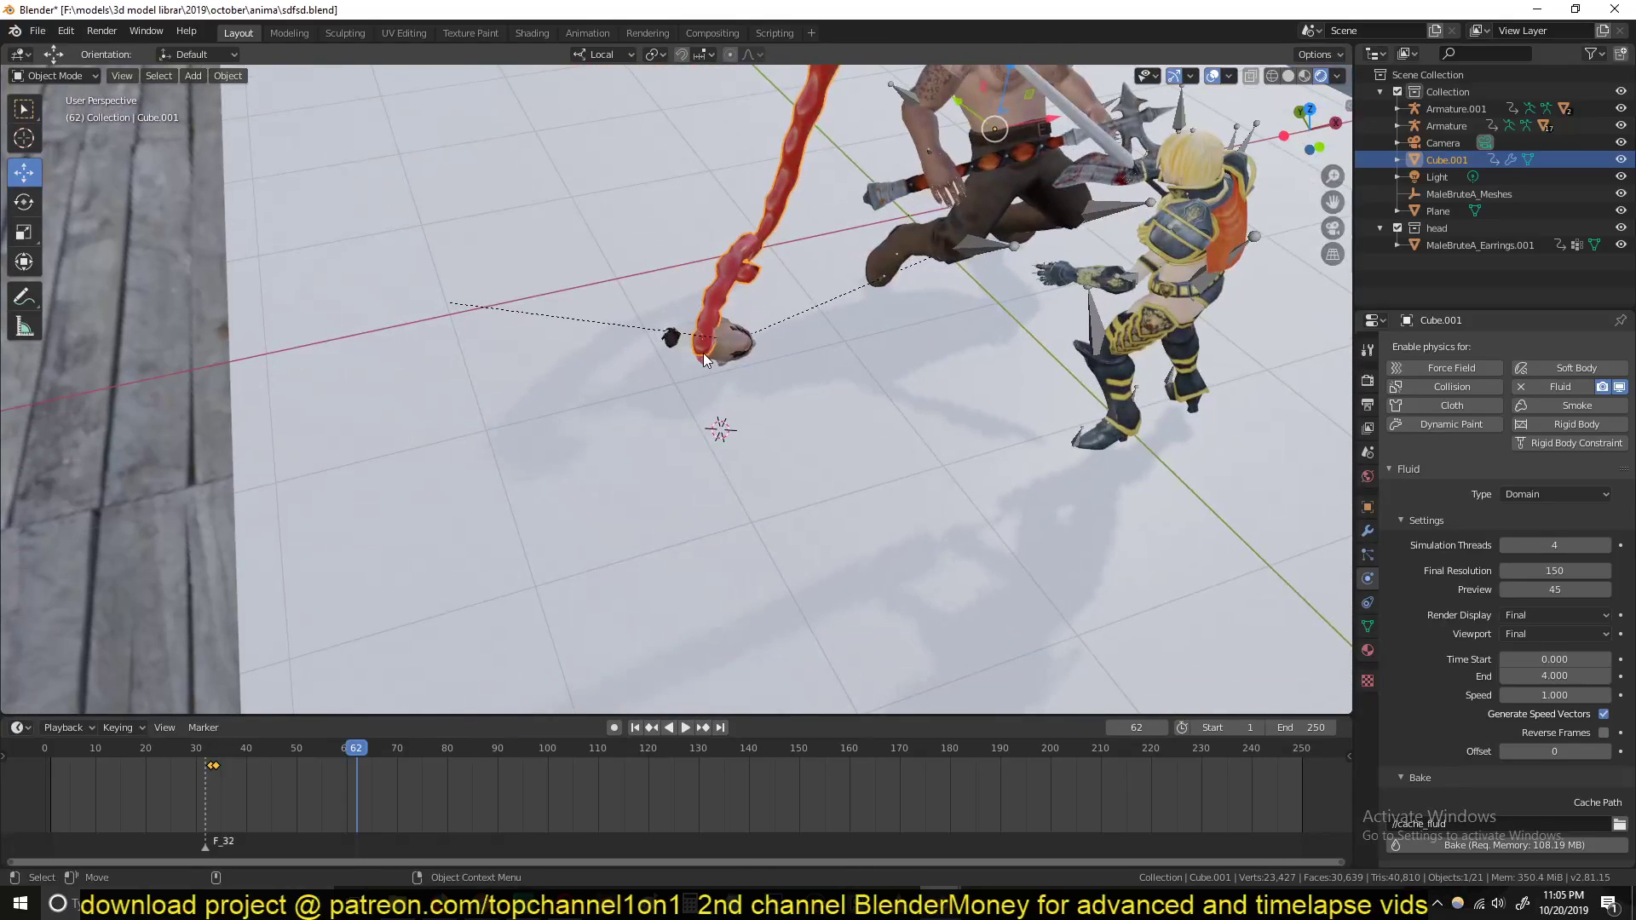
key(h)
click(704, 347)
key(KP_Decimal)
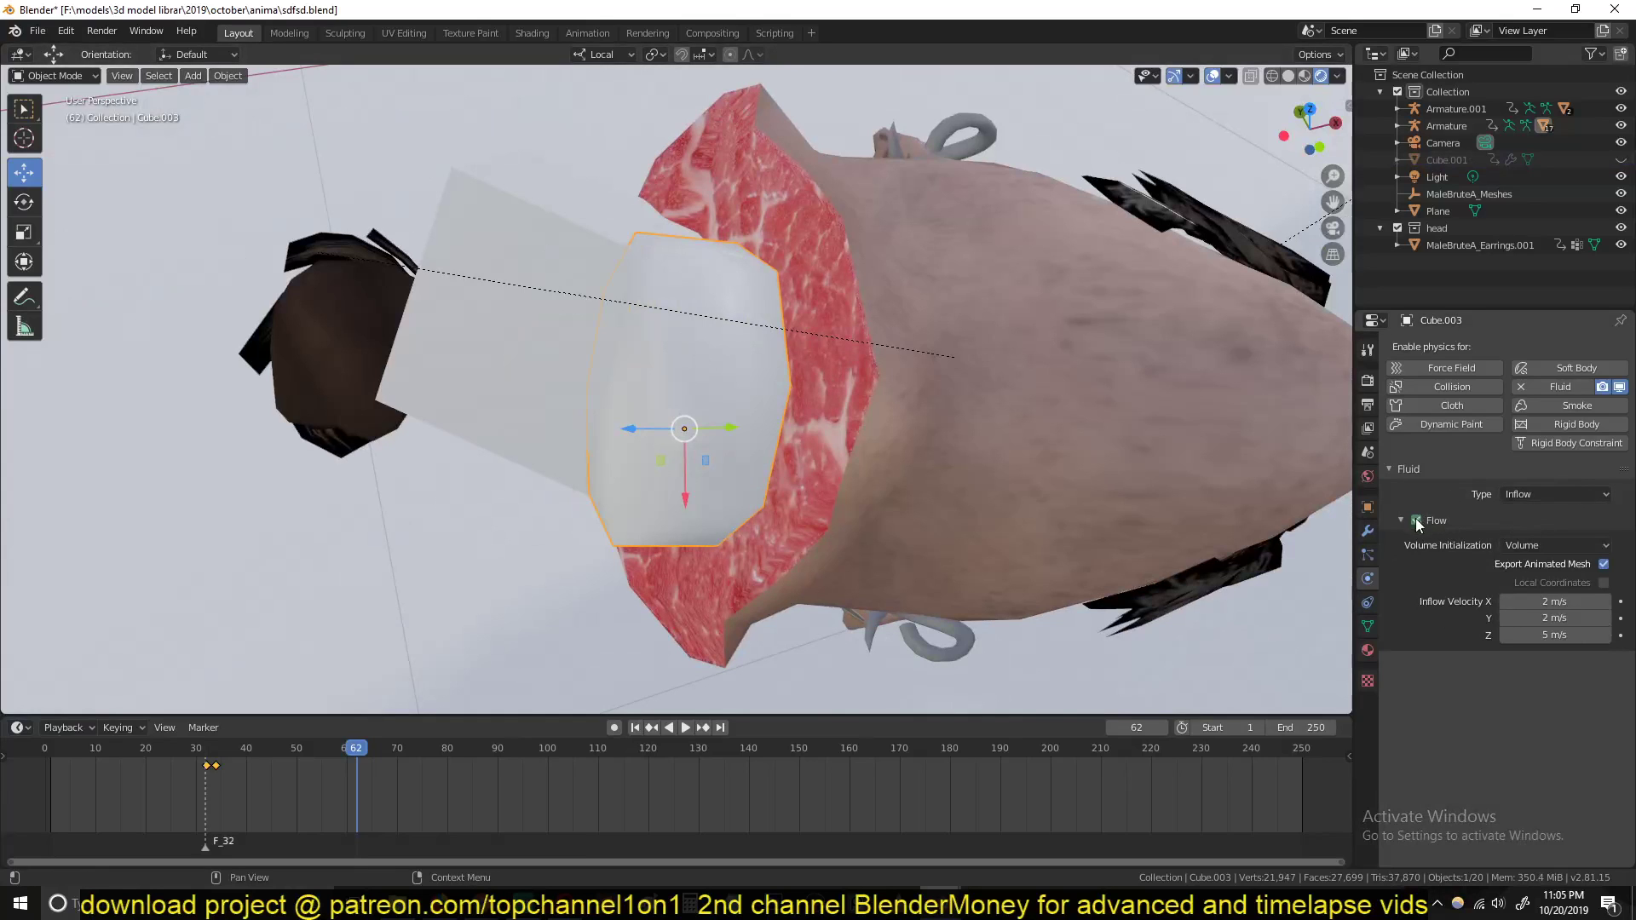
Scrub back and step through frames 31 to 34 to examine how the head cube's Flow setting changes at the hit
scroll(854, 496, down, 10)
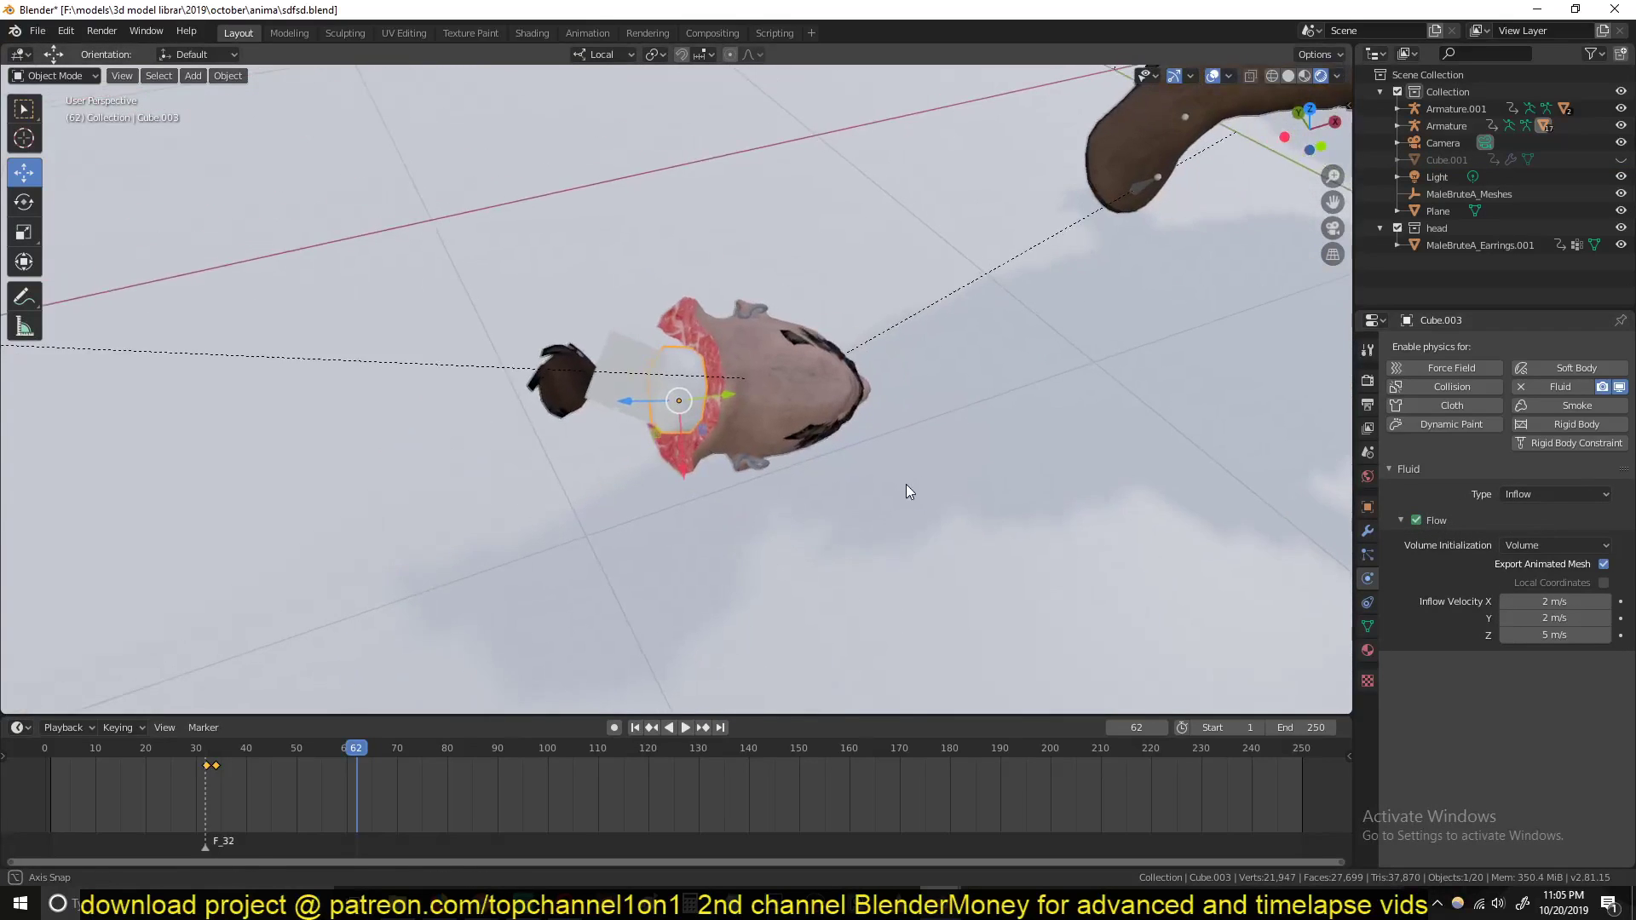
middle_drag(948, 316, 732, 554)
right_drag(292, 768, 201, 772)
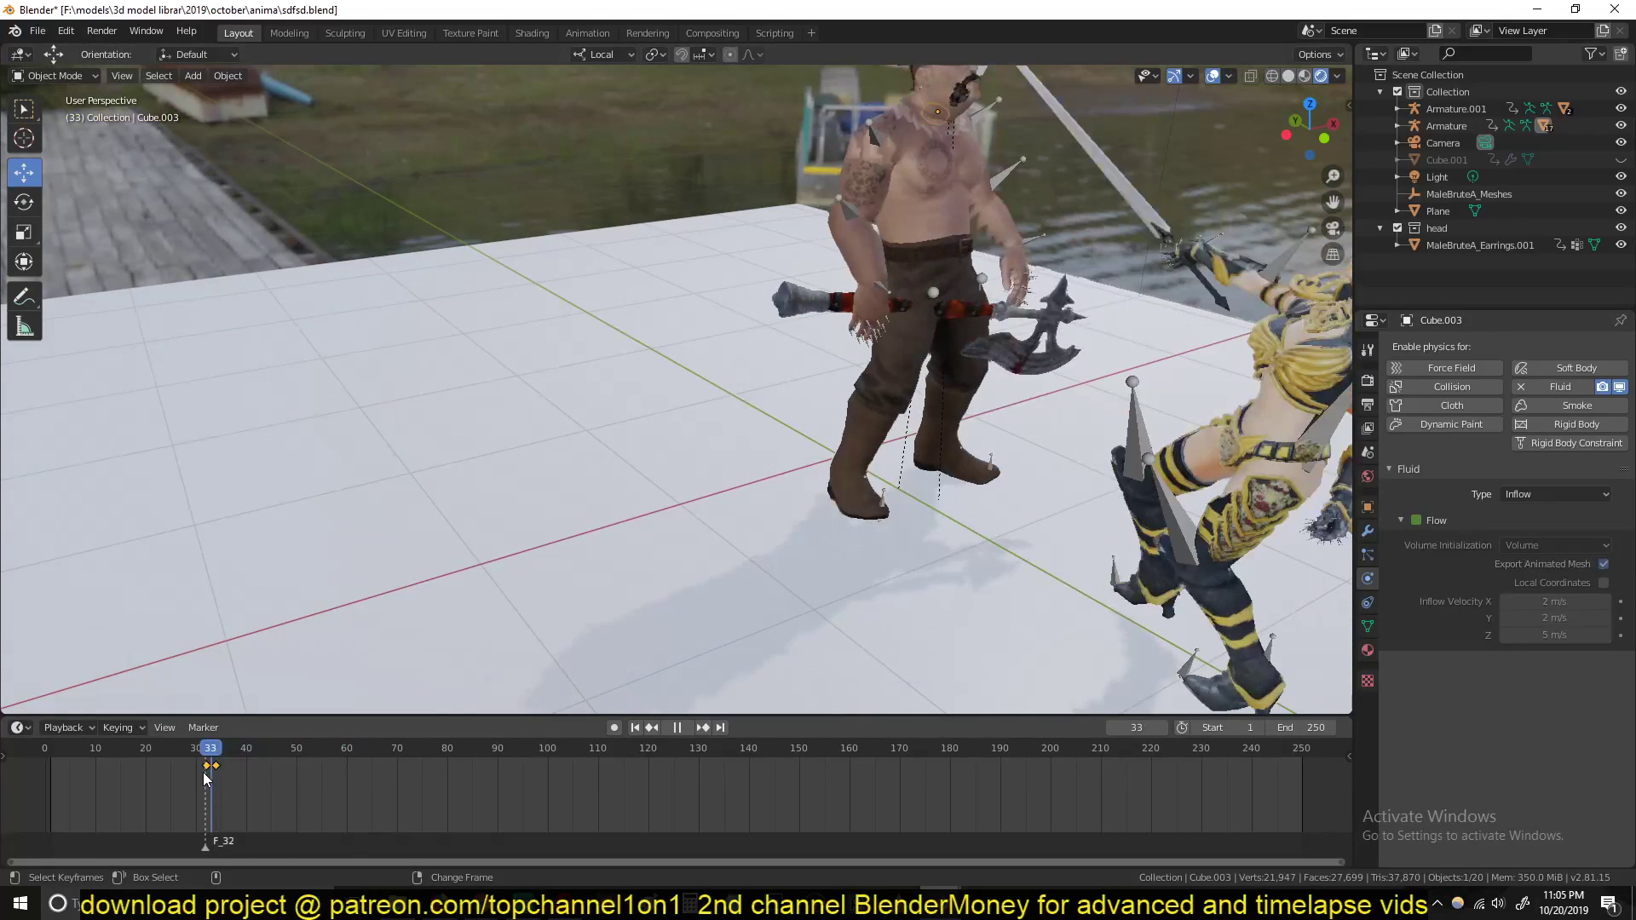
scroll(820, 354, up, 6)
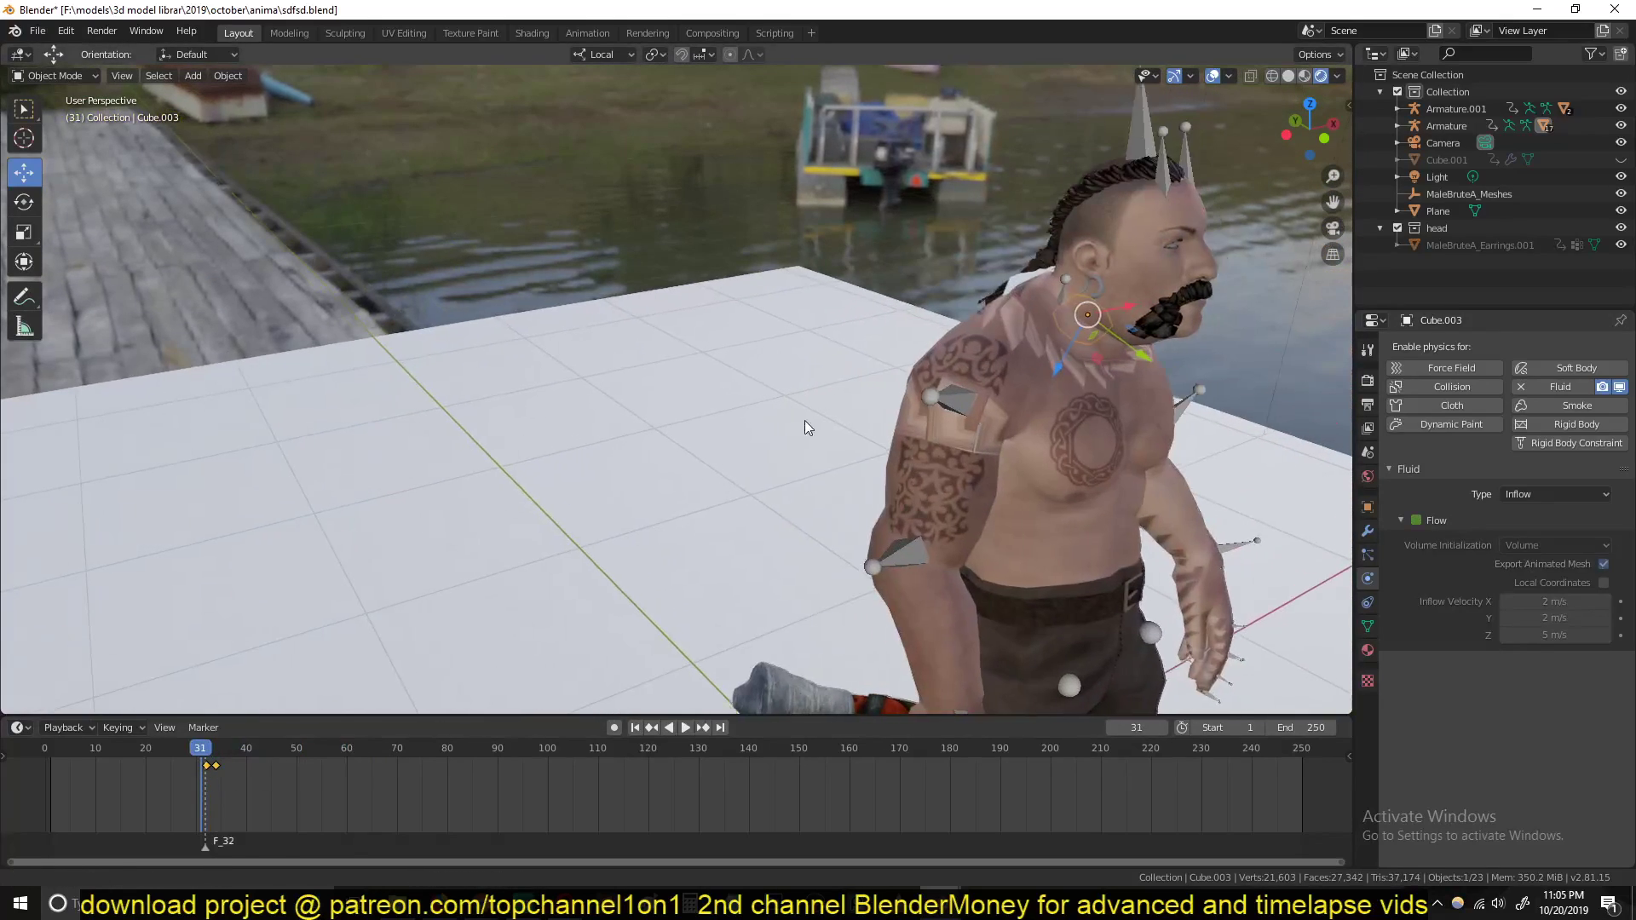
right_drag(201, 806, 205, 799)
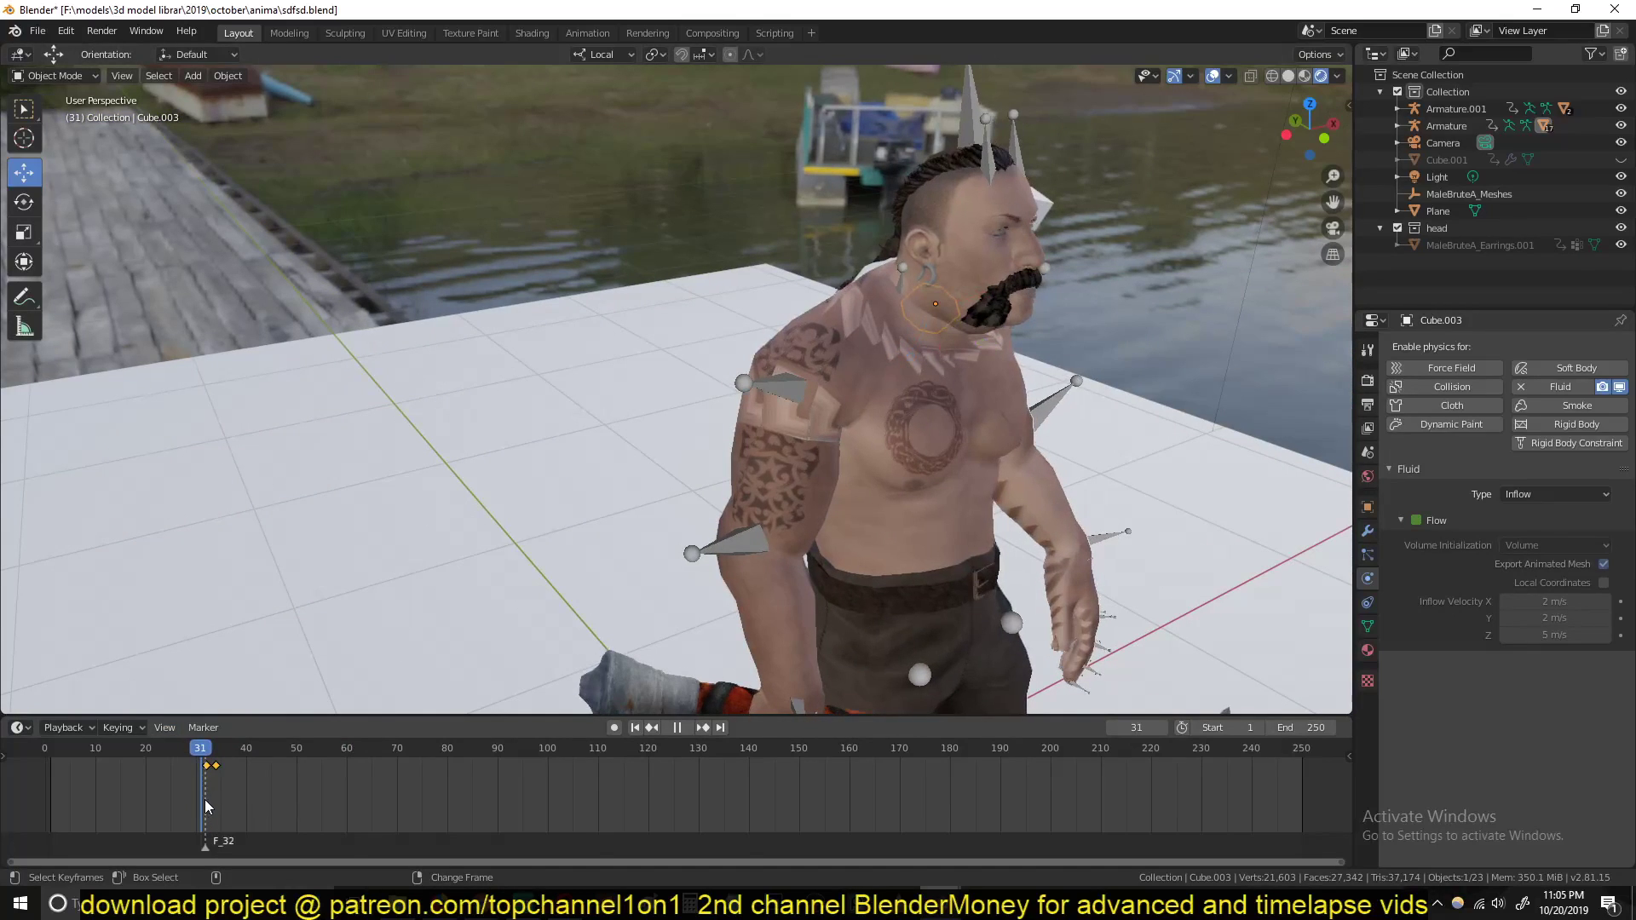
key(space)
key(space)
middle_drag(981, 426, 848, 335)
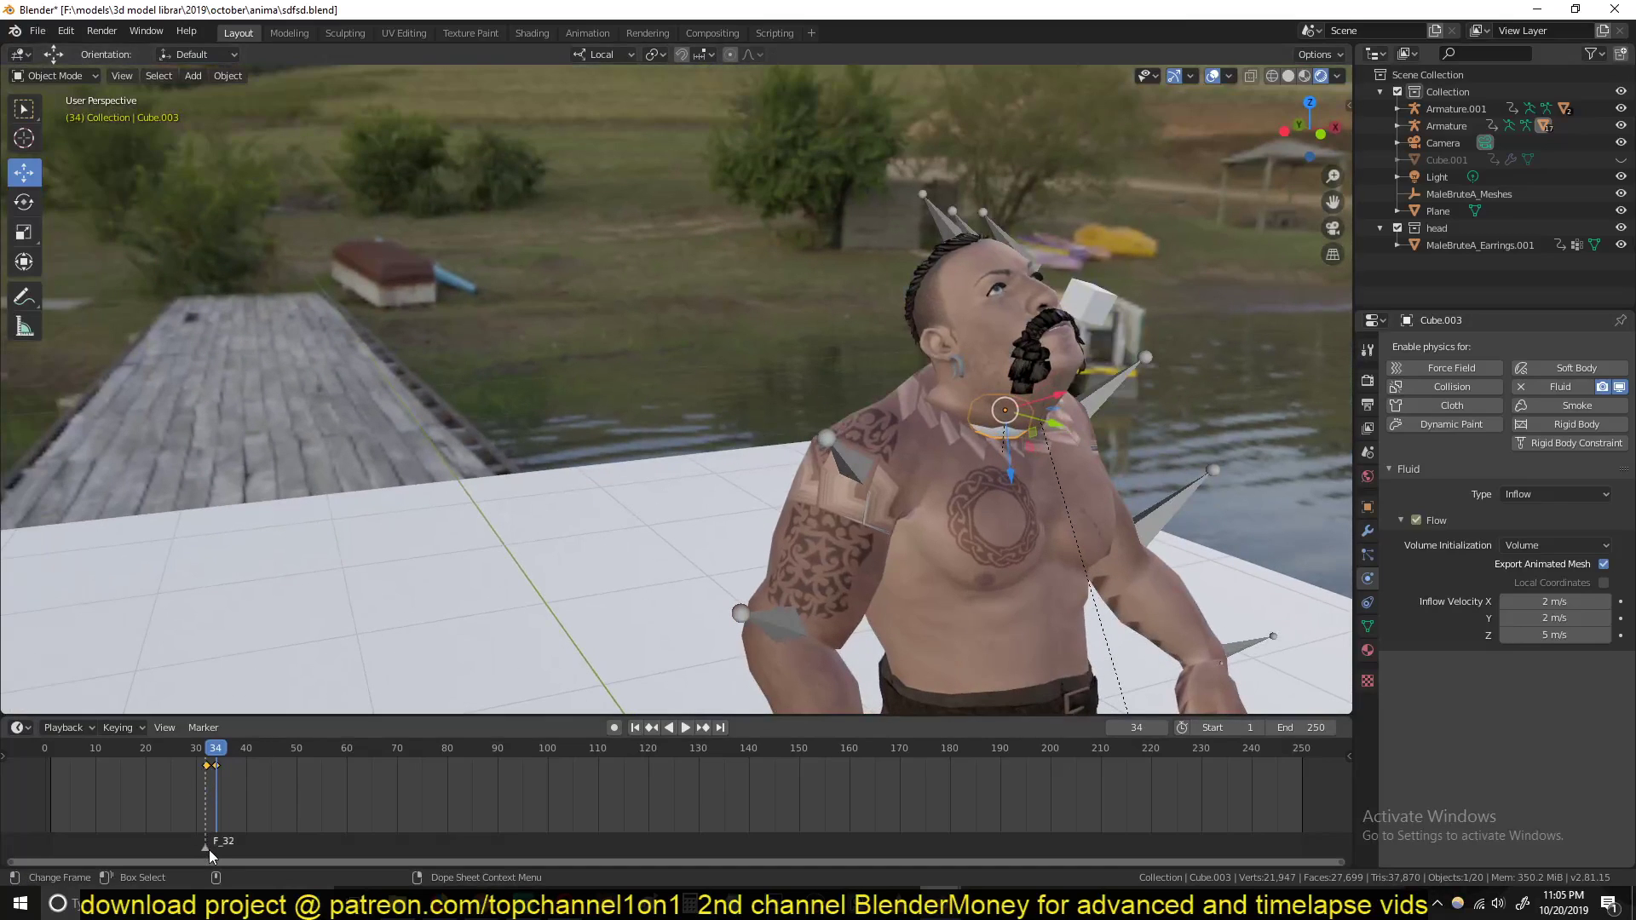
Play the animation on to frame 57 to examine how the inflow cube travels with the falling head
key(space)
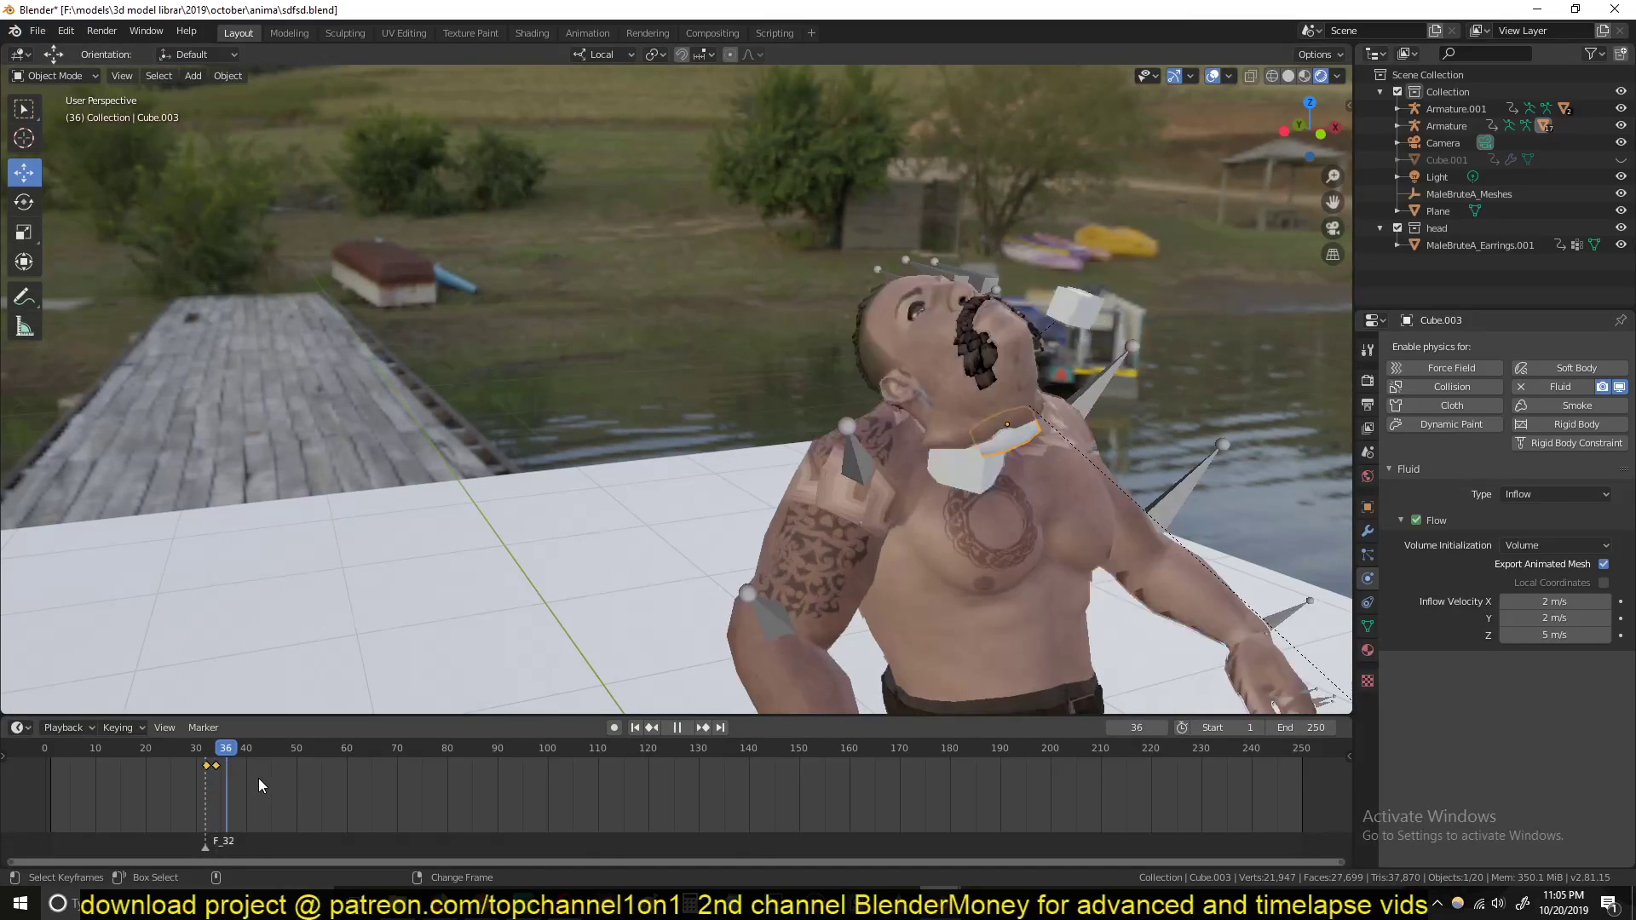
key(space)
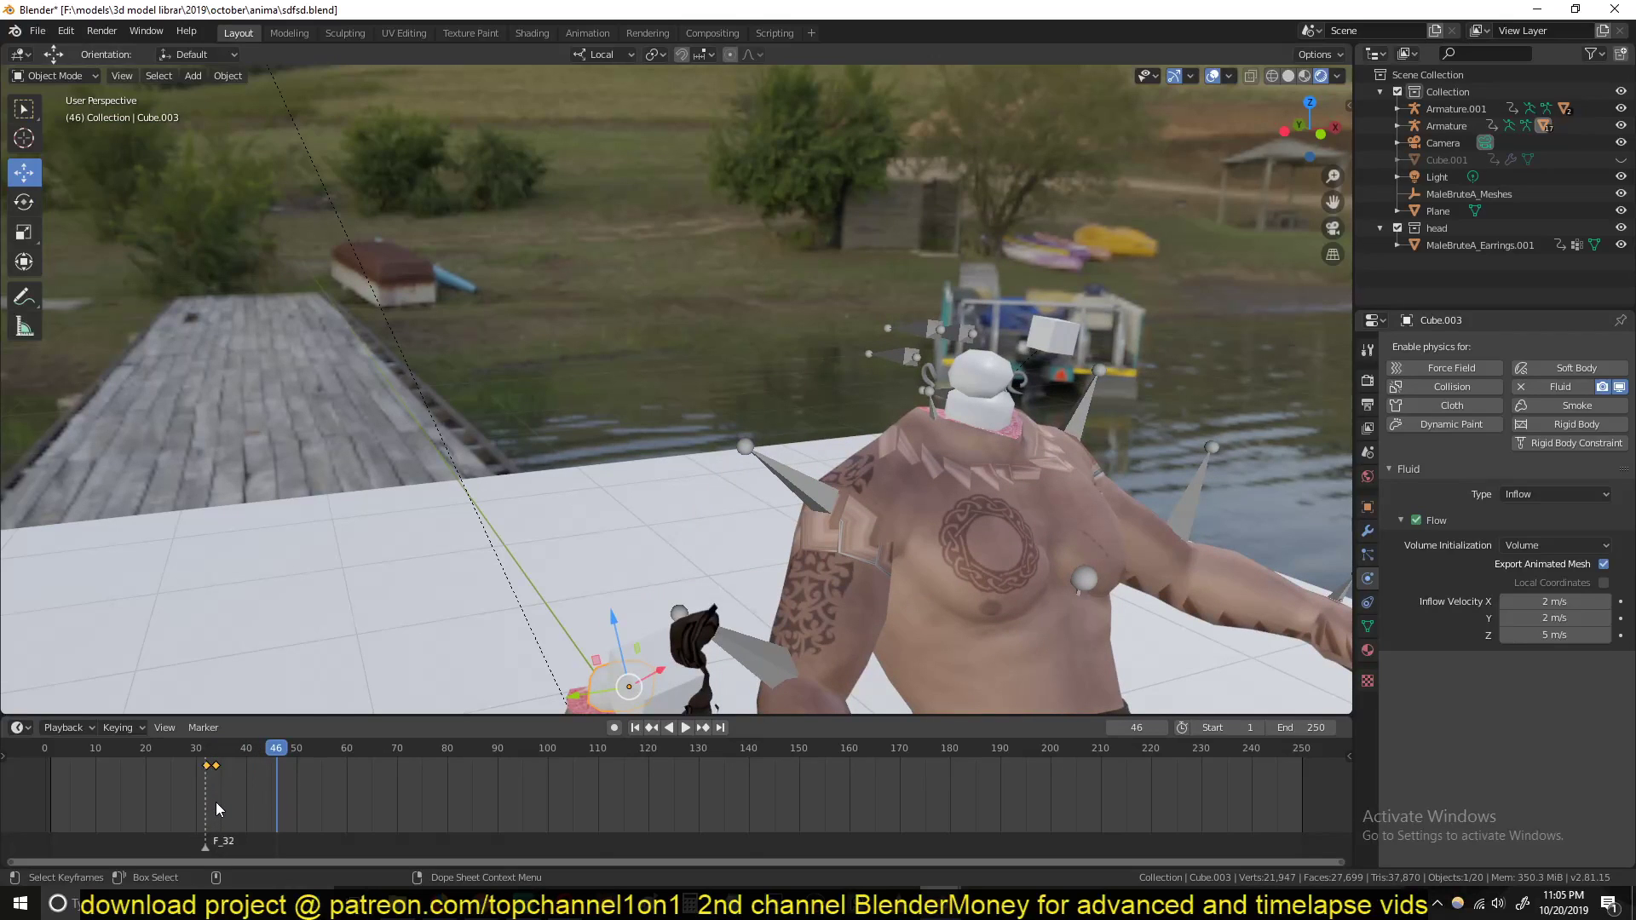
key(space)
scroll(564, 491, down, 5)
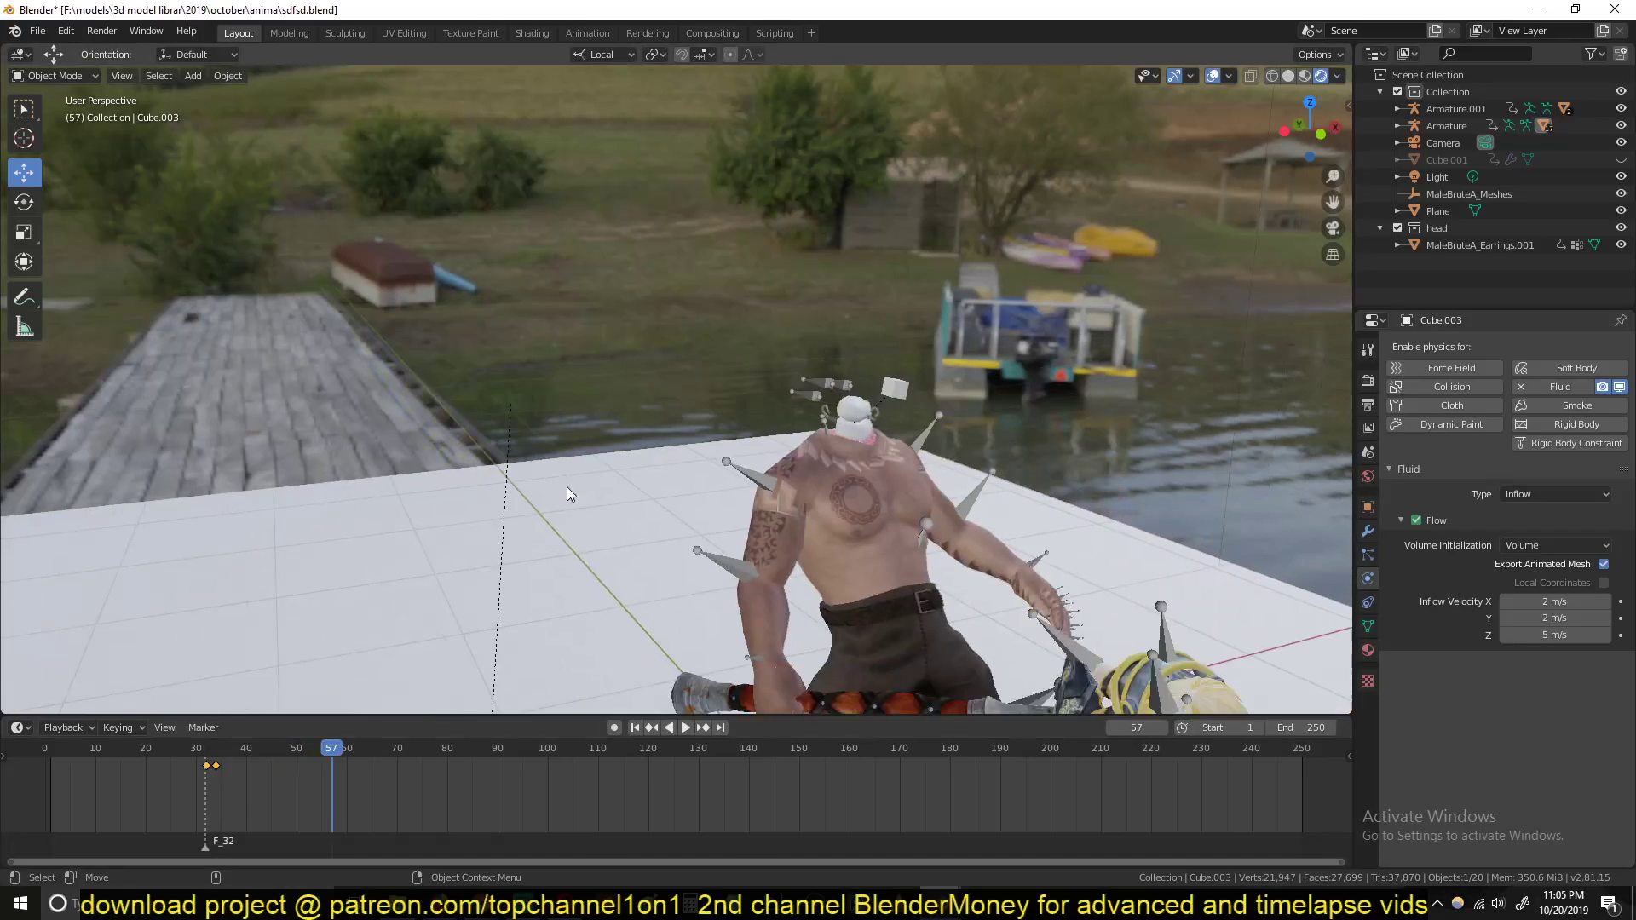
key(space)
Select the inflow cube on the body's neck and replay from frame 31 to examine its Flow setting, stopping at frame 36
click(793, 419)
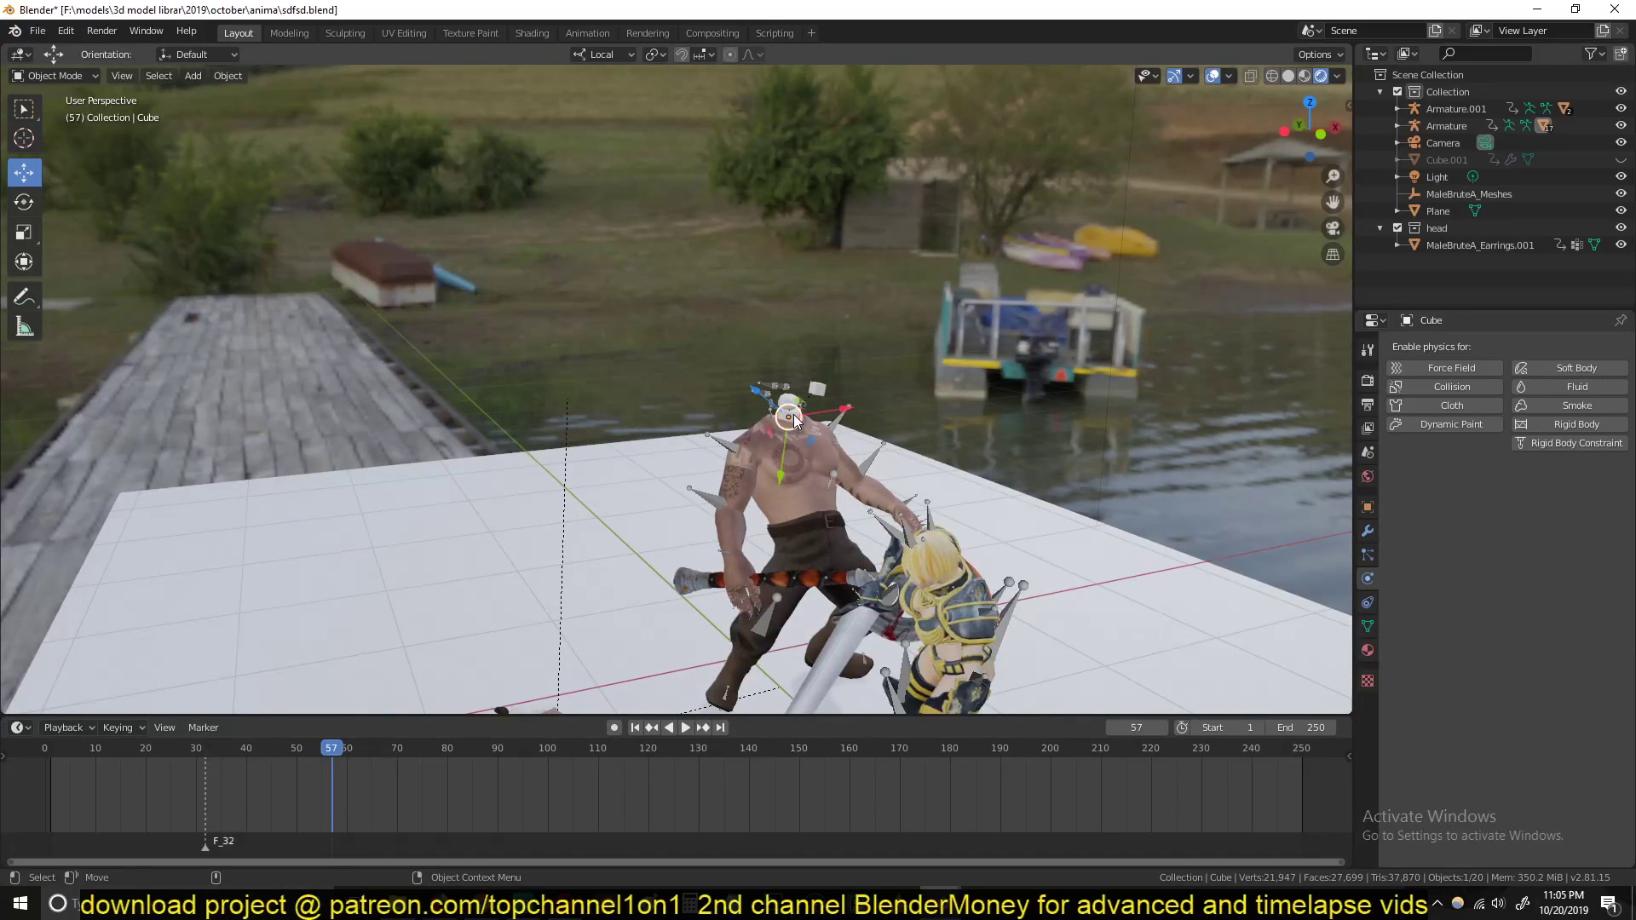
scroll(836, 383, up, 4)
click(914, 418)
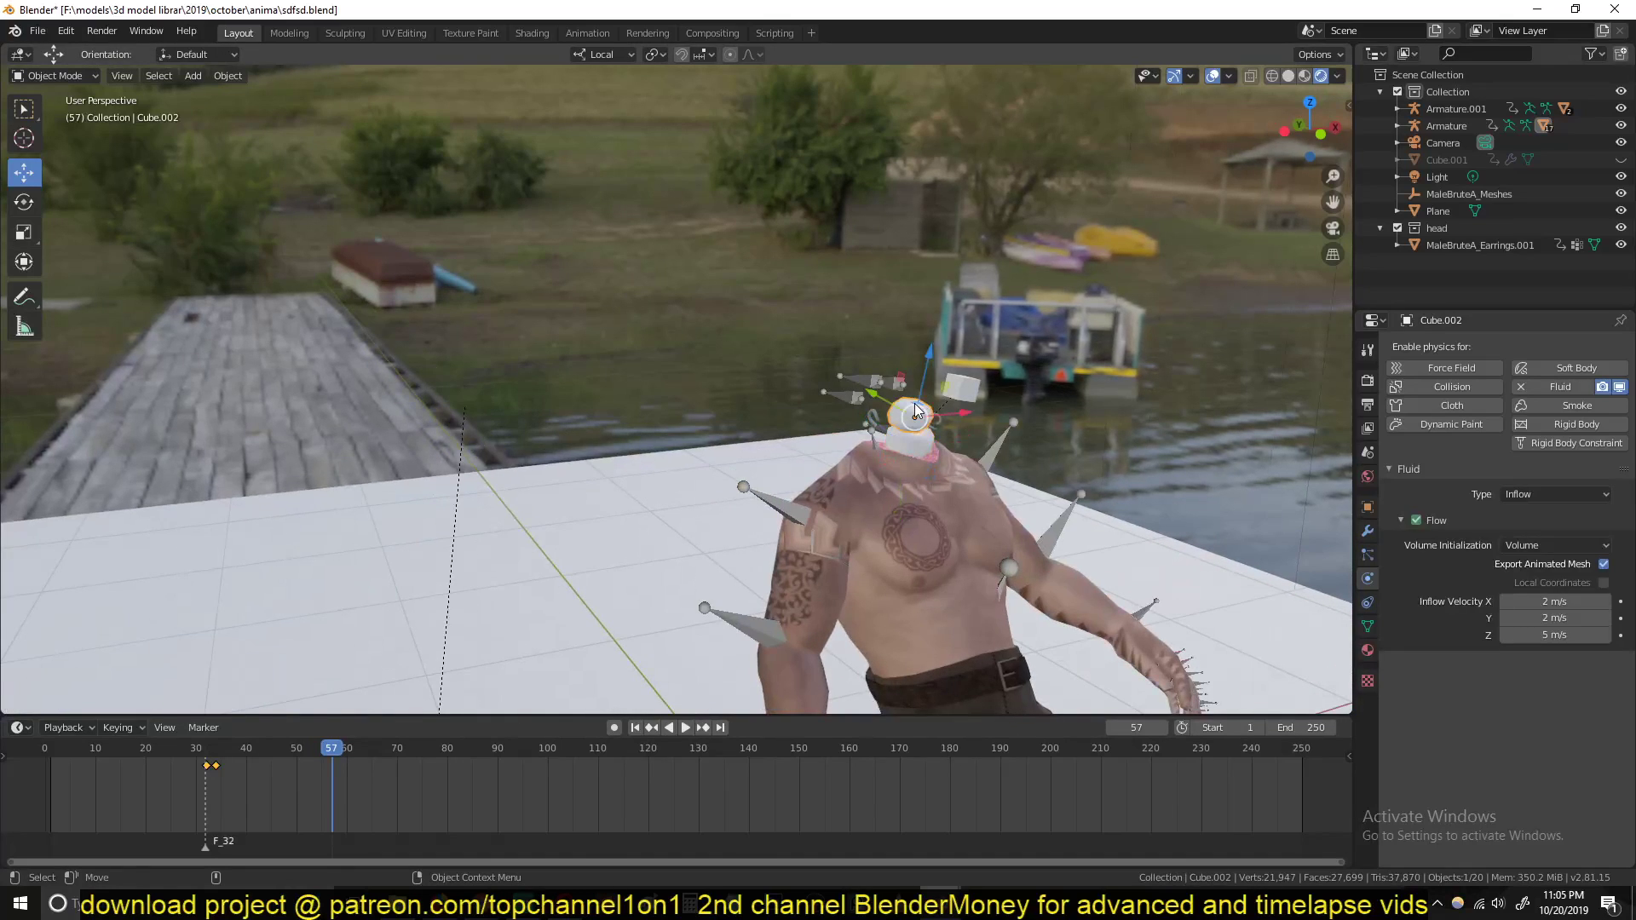
click(201, 796)
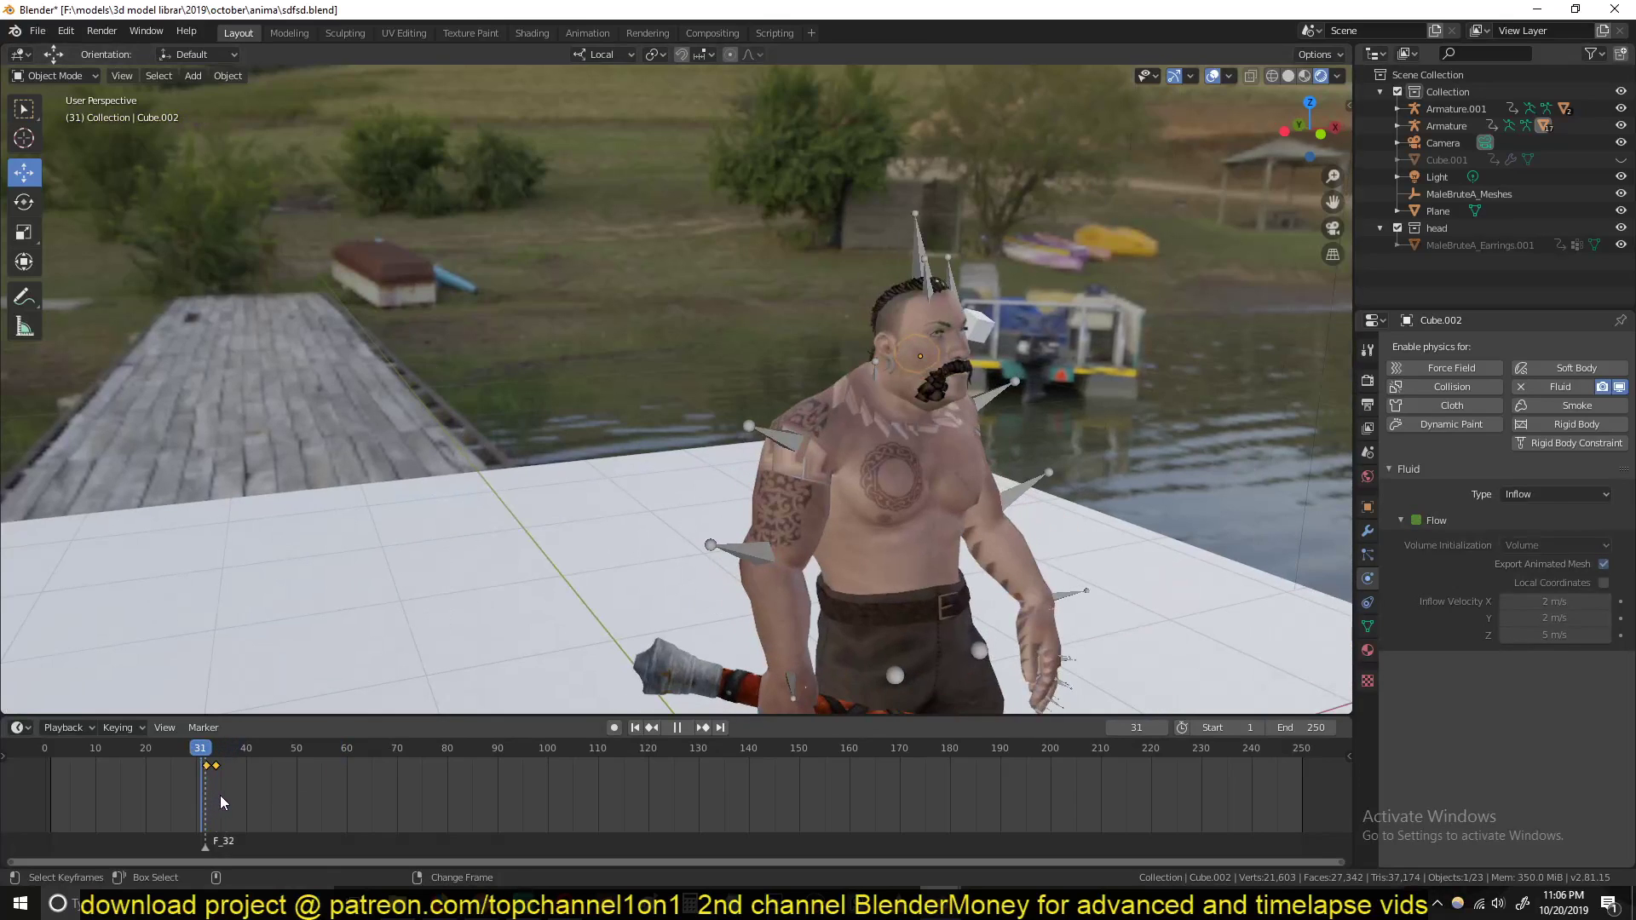
key(space)
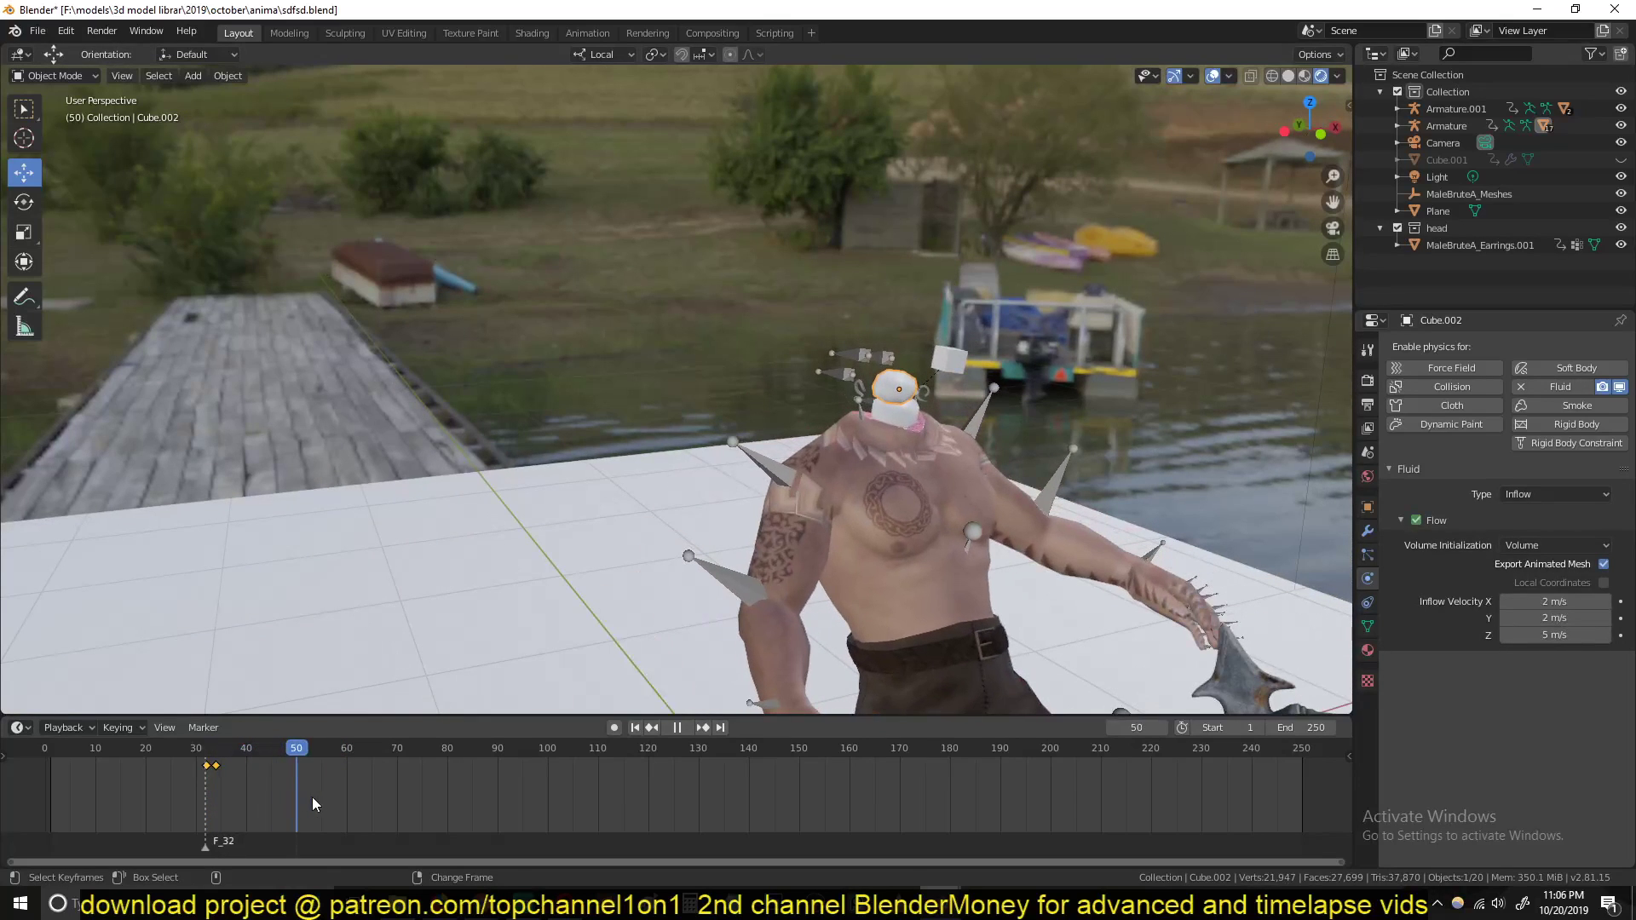
click(227, 799)
key(space)
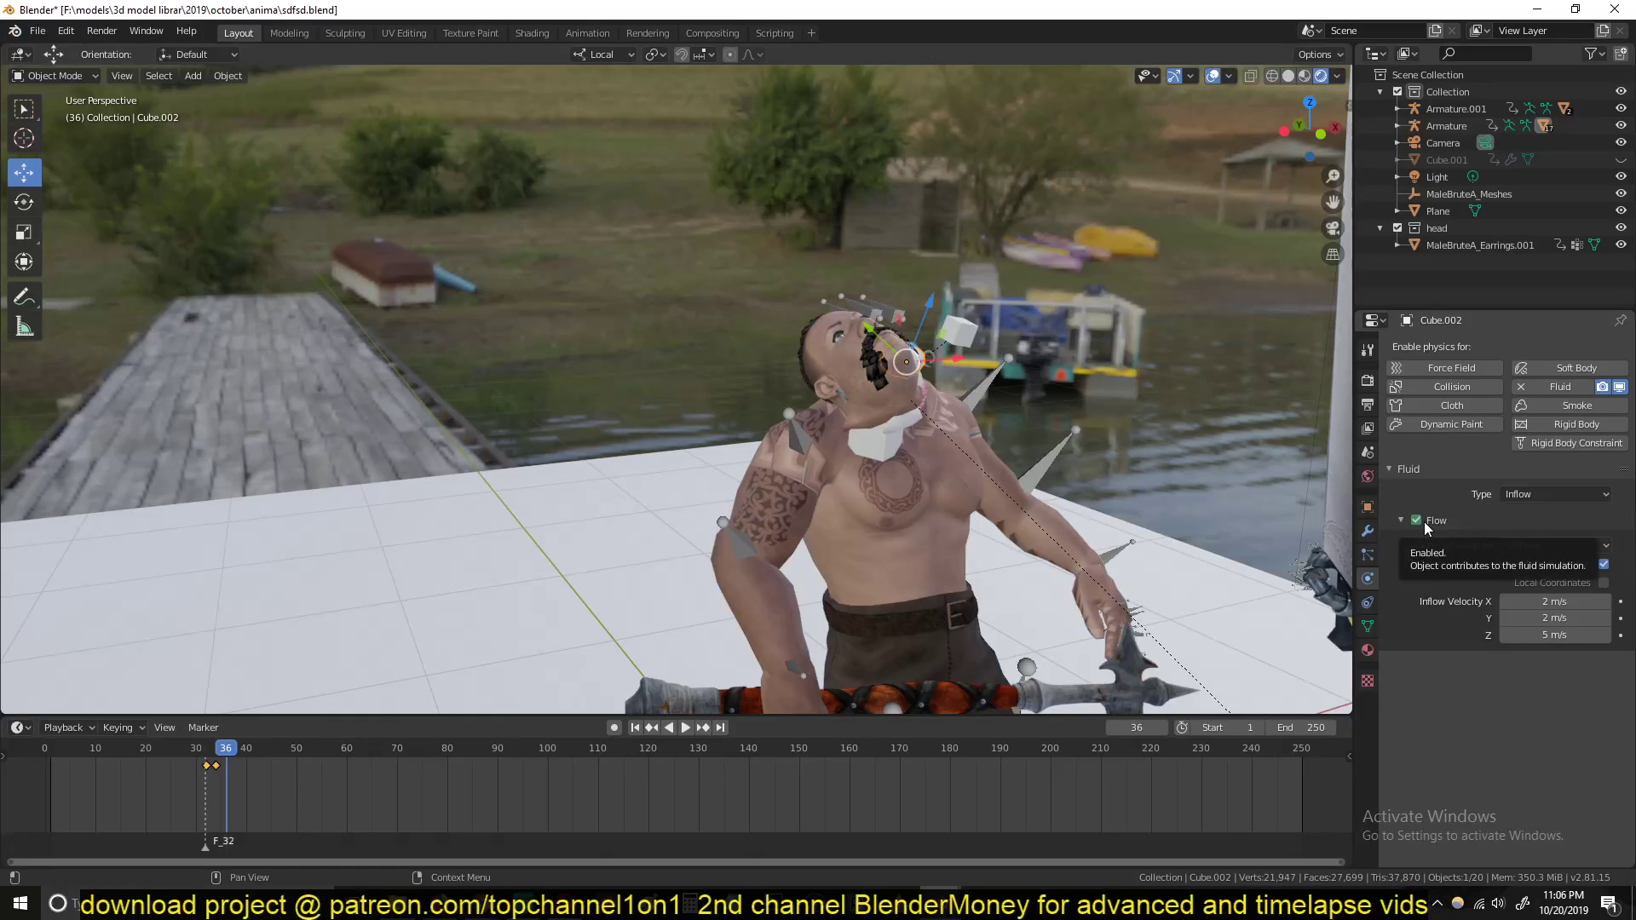
Play the animation to frame 78 from a wider view to review both characters and the rolling head
scroll(865, 556, down, 5)
middle_drag(835, 547, 740, 562)
key(space)
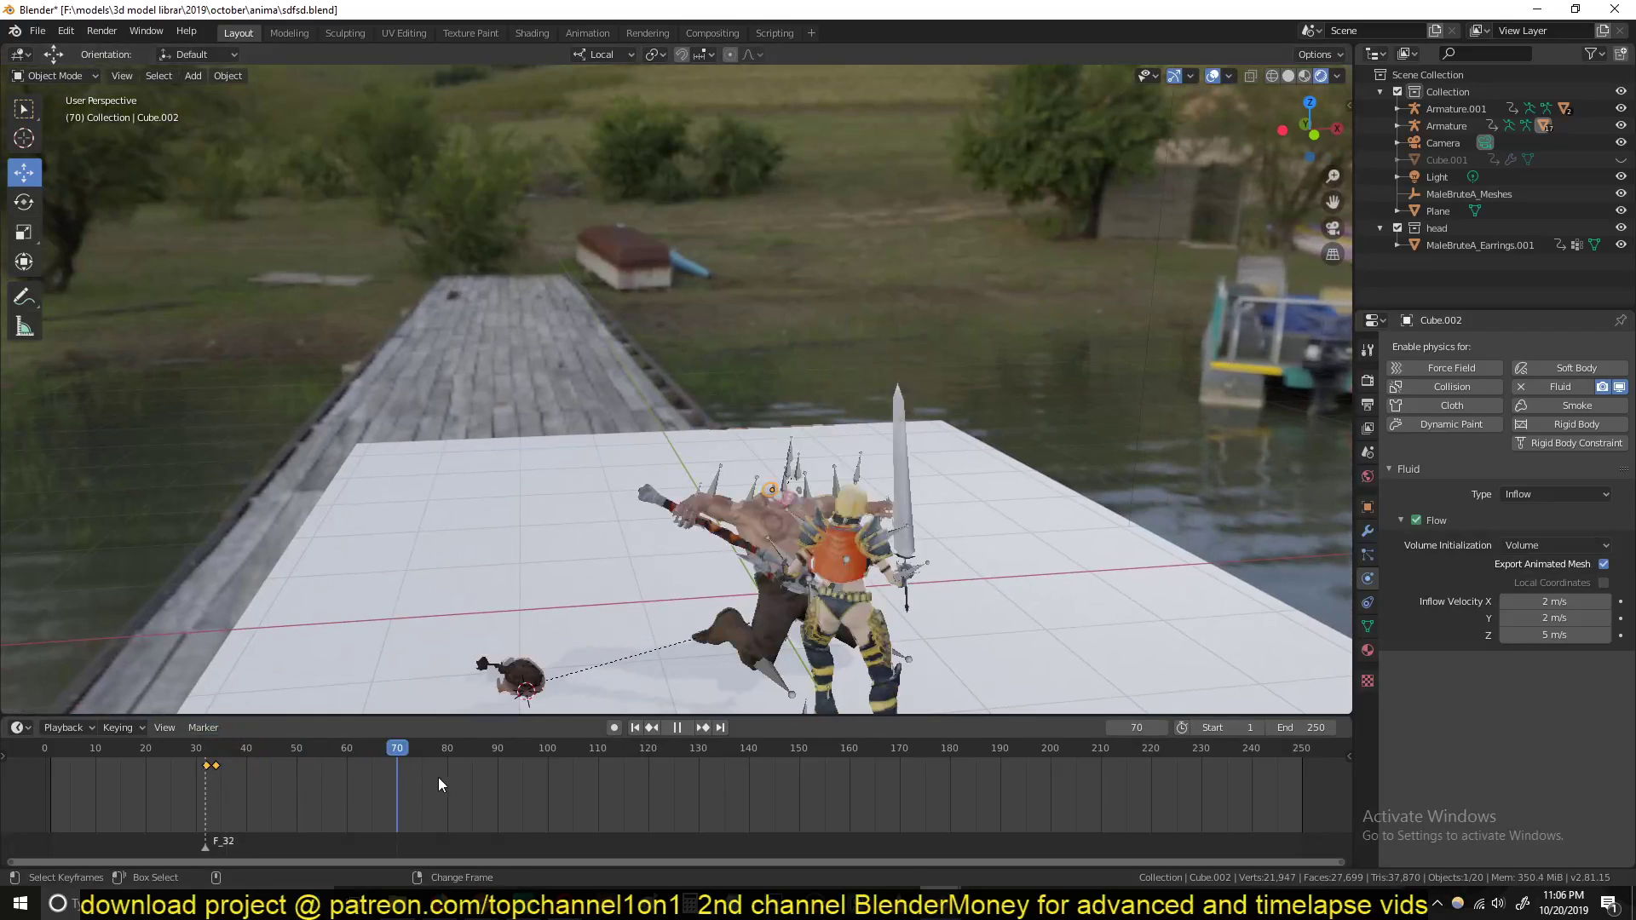
key(space)
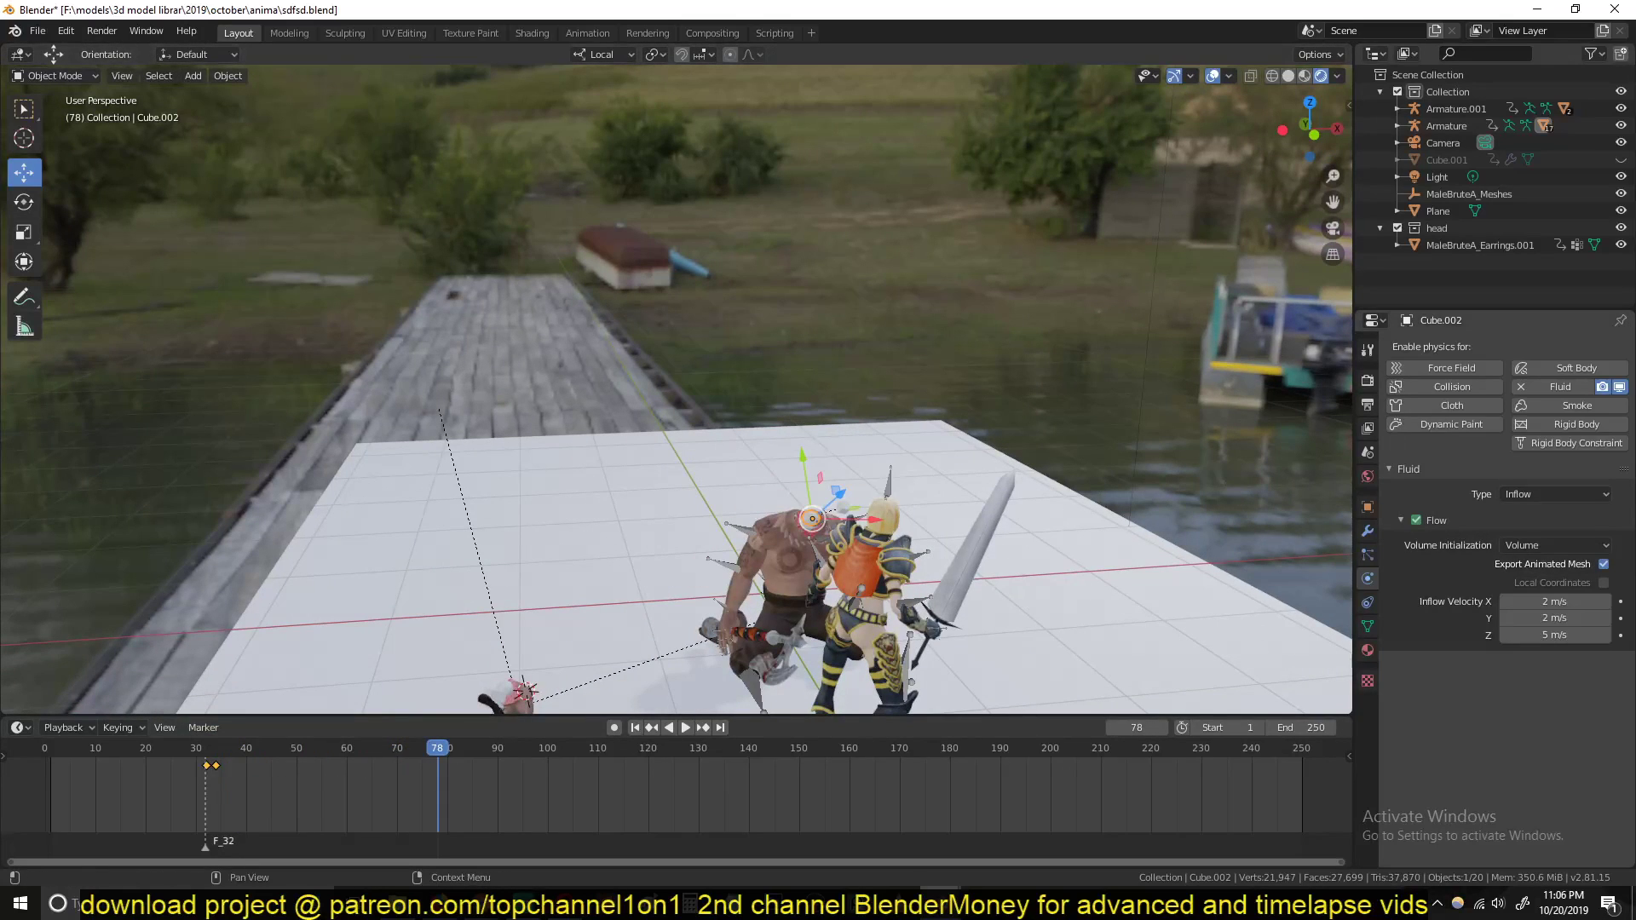